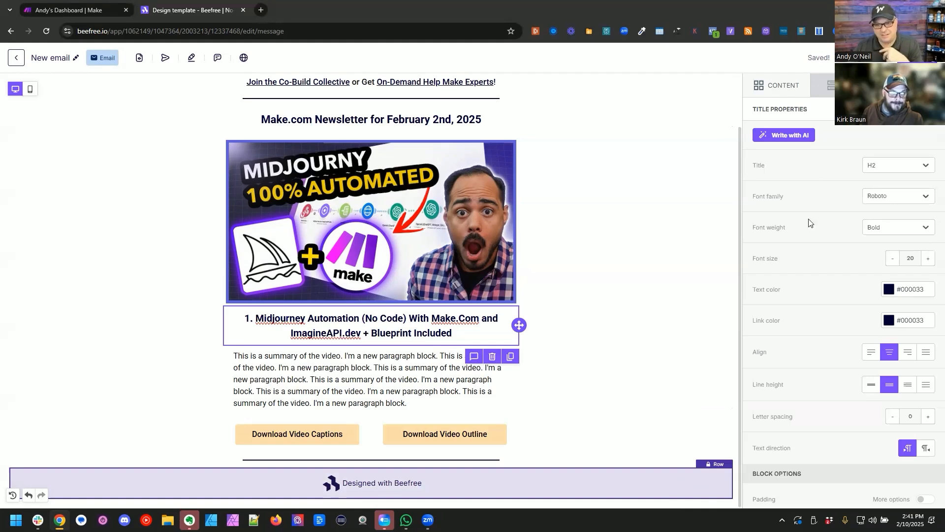
Step: Export the newsletter design as HTML and copy its code to the clipboard
{"action": "left_click", "coordinate": [917, 58]}
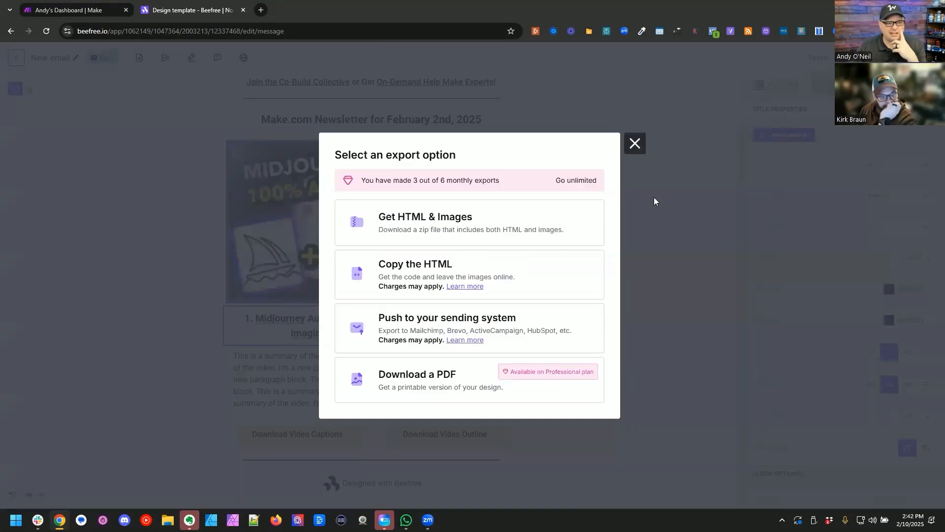
{"action": "left_click_drag", "start_coordinate": [403, 180], "coordinate": [496, 180]}
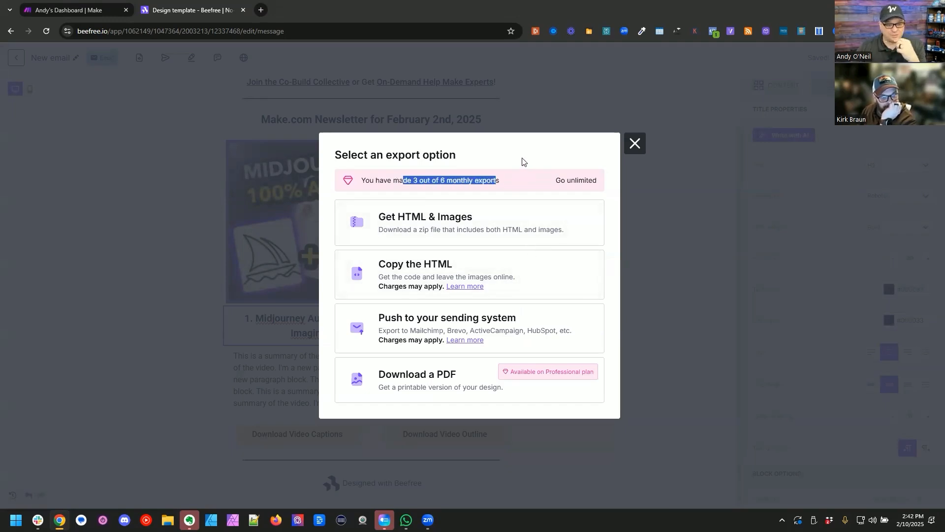
{"action": "left_click", "coordinate": [409, 268]}
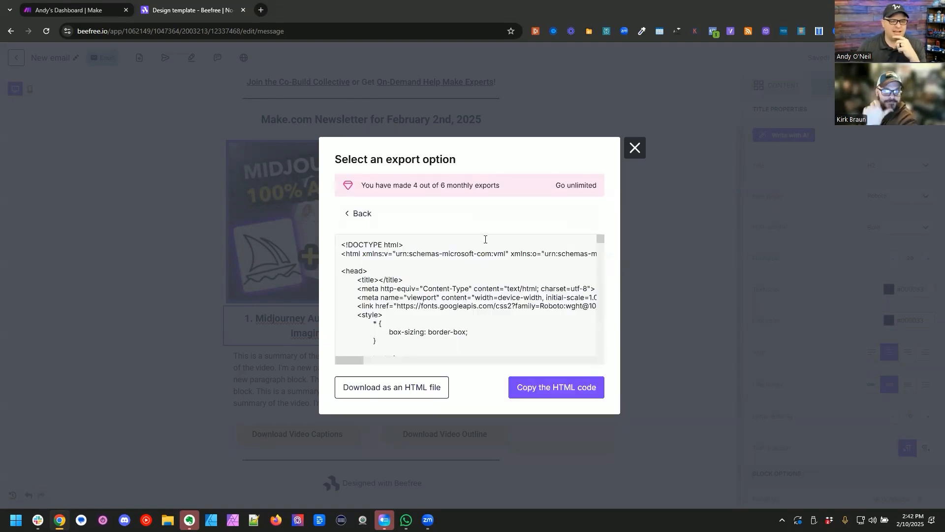
{"action": "left_click", "coordinate": [531, 387]}
Step: Launch BlueGriffon, maximize its window and create a new blank document
{"action": "key", "text": "super"}
{"action": "type", "text": "blue"}
{"action": "key", "text": "Return"}
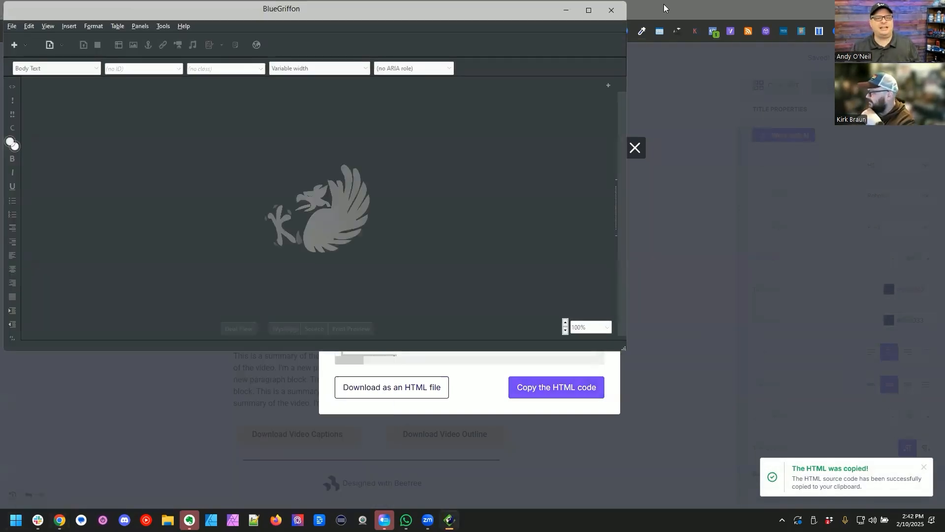
{"action": "left_click", "coordinate": [589, 10]}
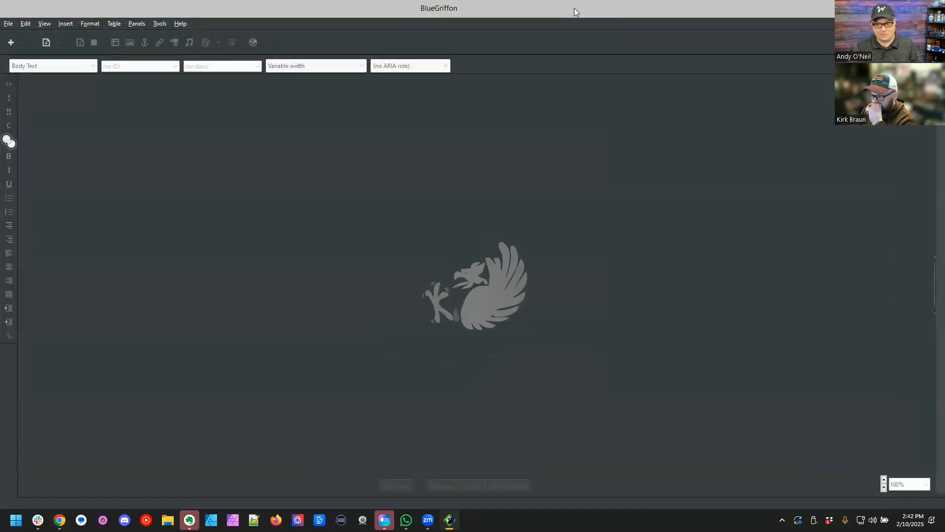
{"action": "left_click", "coordinate": [9, 23]}
{"action": "left_click", "coordinate": [37, 95]}
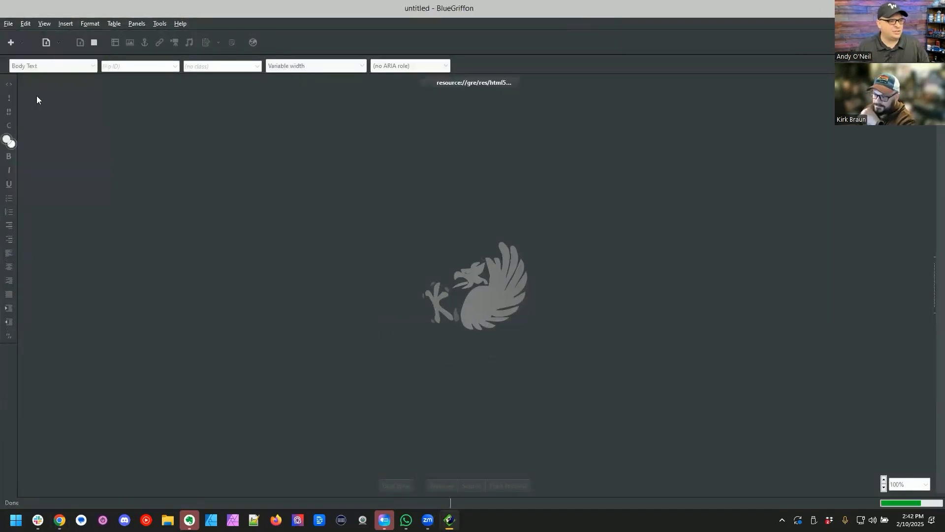
Step: Show the document in Dual View and replace its source with the copied newsletter HTML
{"action": "left_click", "coordinate": [400, 478]}
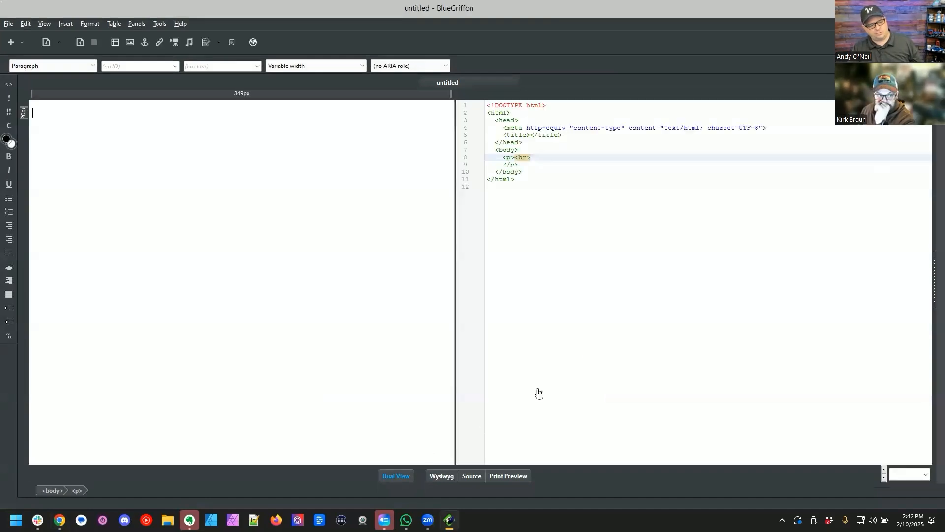
{"action": "left_click", "coordinate": [590, 274]}
{"action": "key", "text": "ctrl+v"}
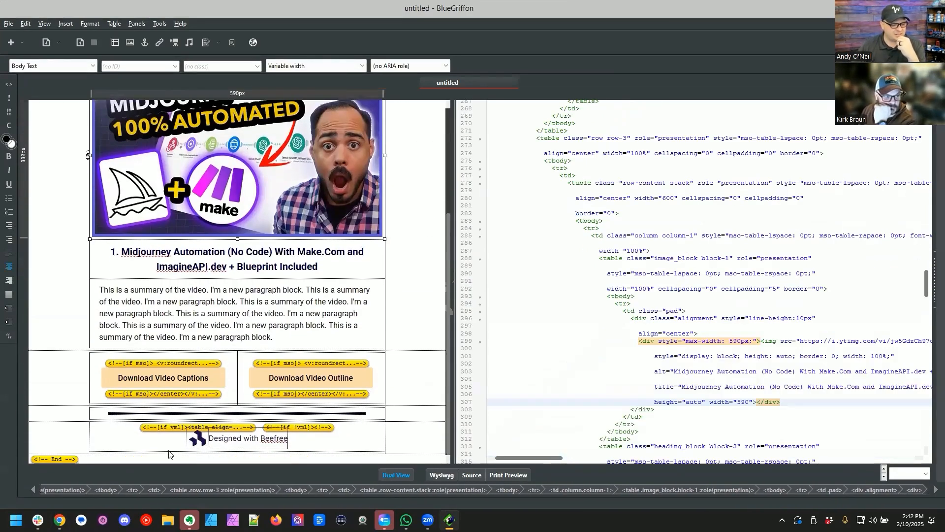
Step: Examine the preview and the row-6 source tables to locate the code of the "Designed with Beefree" footer
{"action": "left_click", "coordinate": [70, 440]}
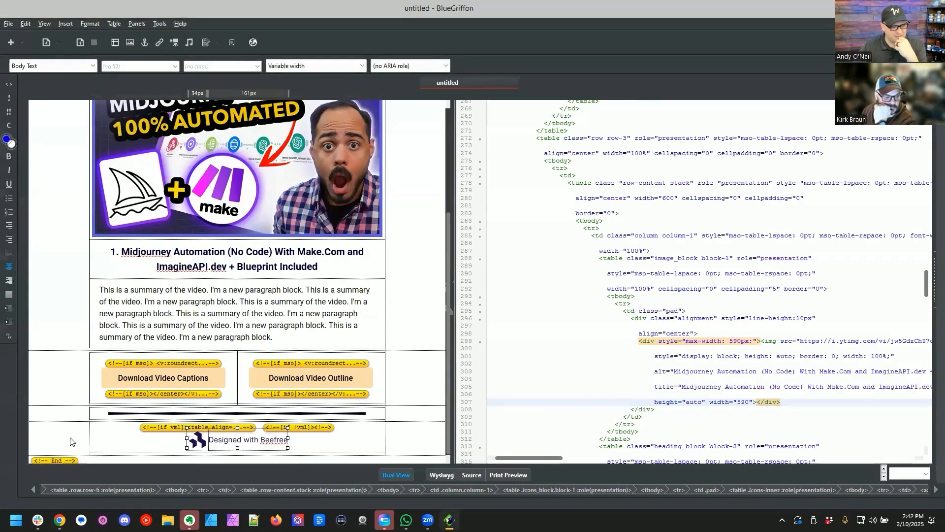
{"action": "left_click", "coordinate": [238, 430]}
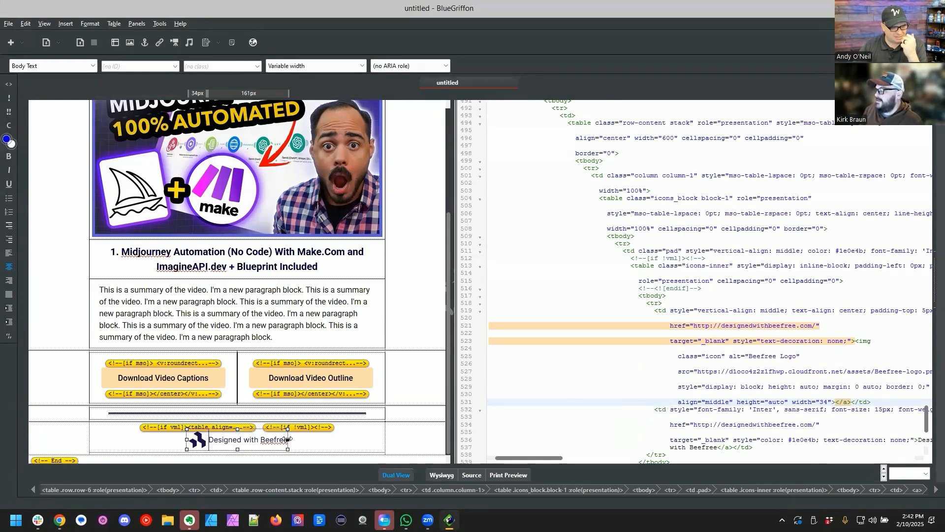
{"action": "left_click", "coordinate": [373, 443]}
{"action": "scroll", "coordinate": [627, 283], "scroll_direction": "down", "scroll_amount": 1}
{"action": "scroll", "coordinate": [626, 284], "scroll_direction": "up", "scroll_amount": 6}
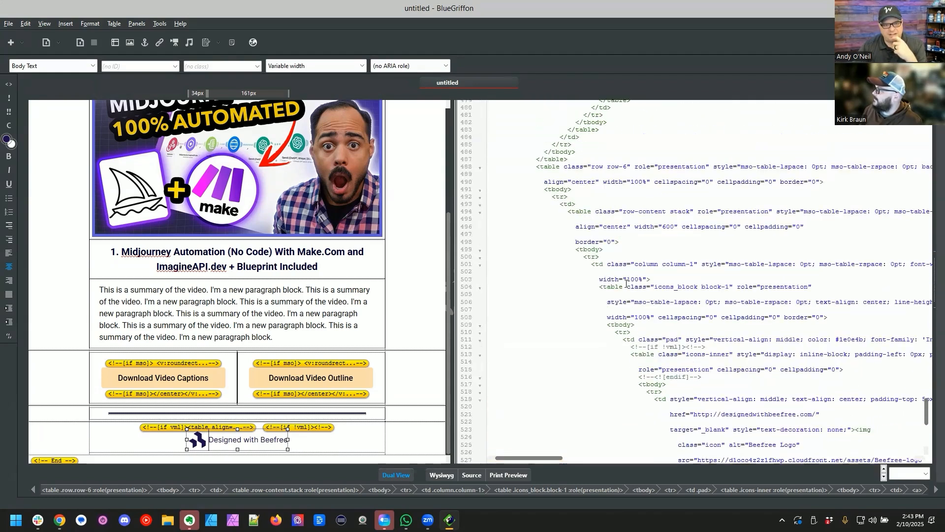
{"action": "left_click", "coordinate": [558, 189]}
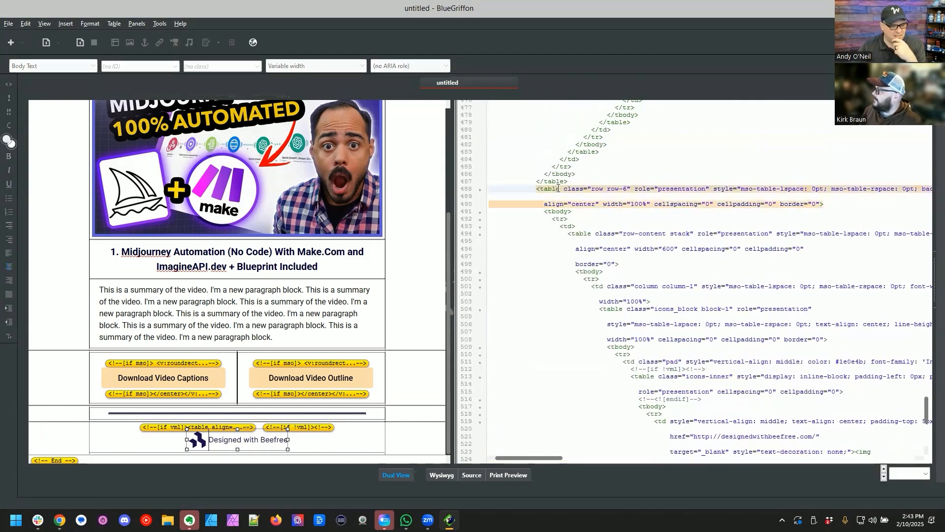
{"action": "left_click", "coordinate": [576, 234]}
{"action": "scroll", "coordinate": [581, 228], "scroll_direction": "down", "scroll_amount": 7}
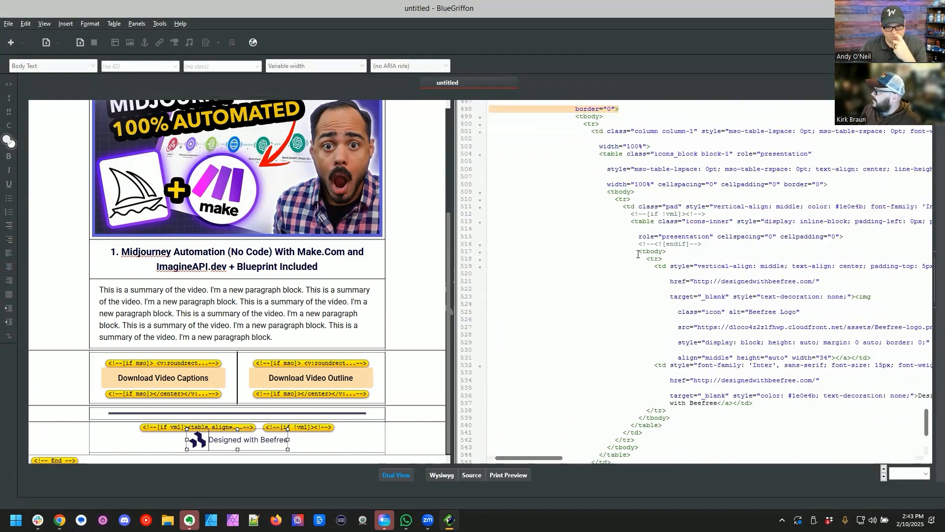
{"action": "left_click", "coordinate": [640, 221]}
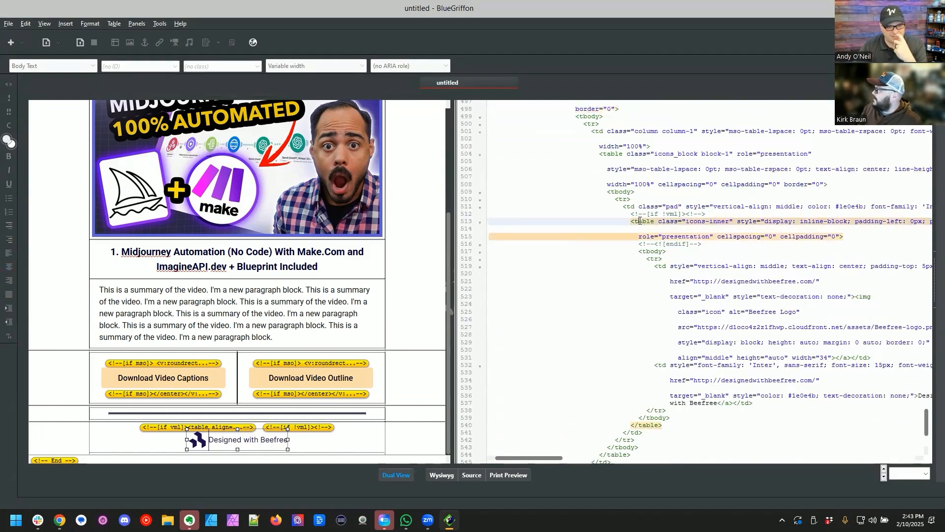
Step: Delete the source table cell that holds the "Designed with Beefree" text link in the footer
{"action": "left_click", "coordinate": [370, 431]}
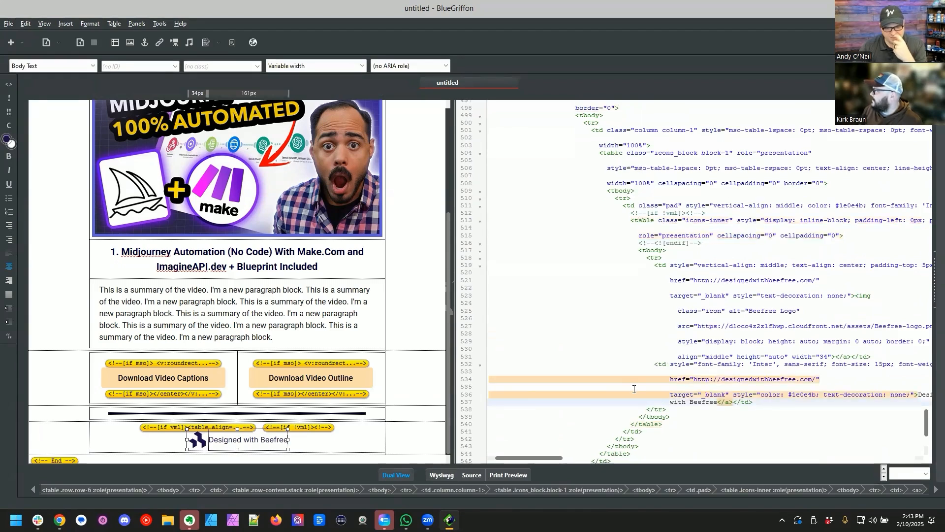
{"action": "scroll", "coordinate": [689, 360], "scroll_direction": "down", "scroll_amount": 2}
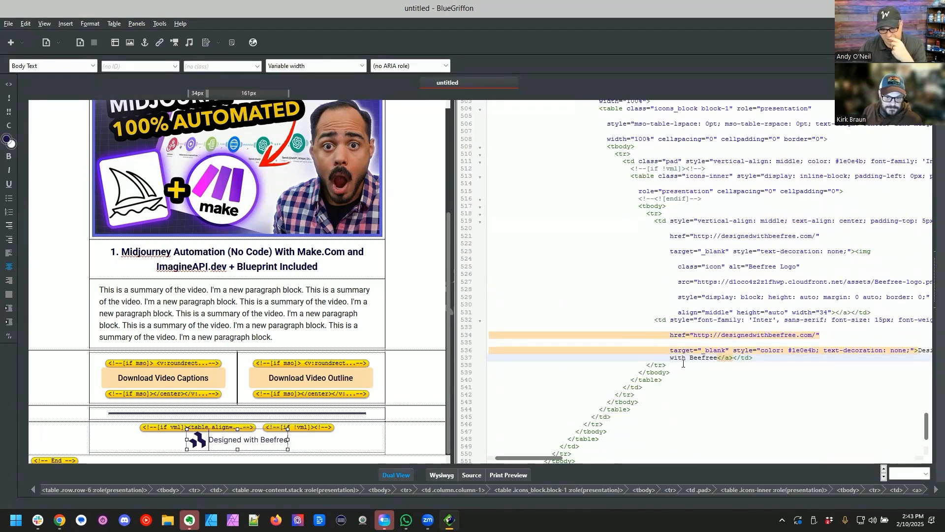
{"action": "left_click_drag", "start_coordinate": [684, 361], "coordinate": [674, 336]}
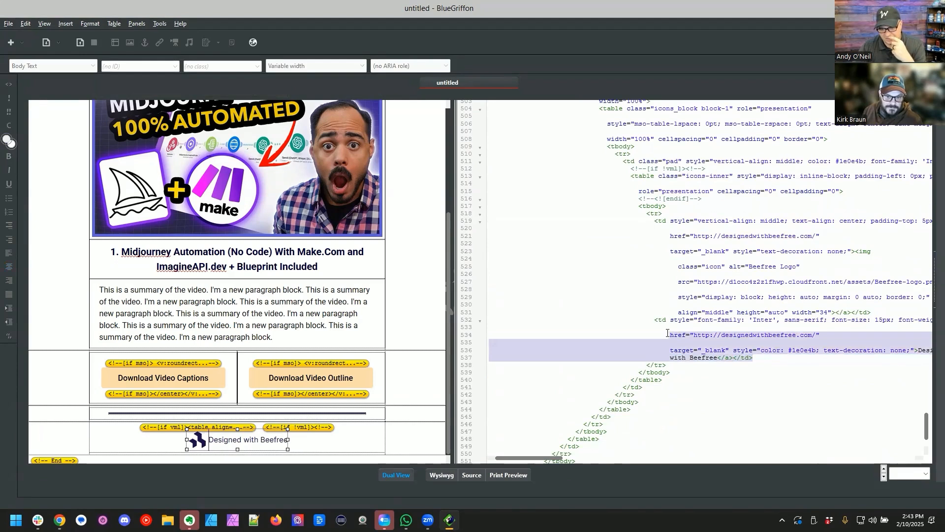
{"action": "left_click", "coordinate": [758, 356]}
{"action": "left_click_drag", "start_coordinate": [754, 358], "coordinate": [653, 318]}
{"action": "key", "text": "Delete"}
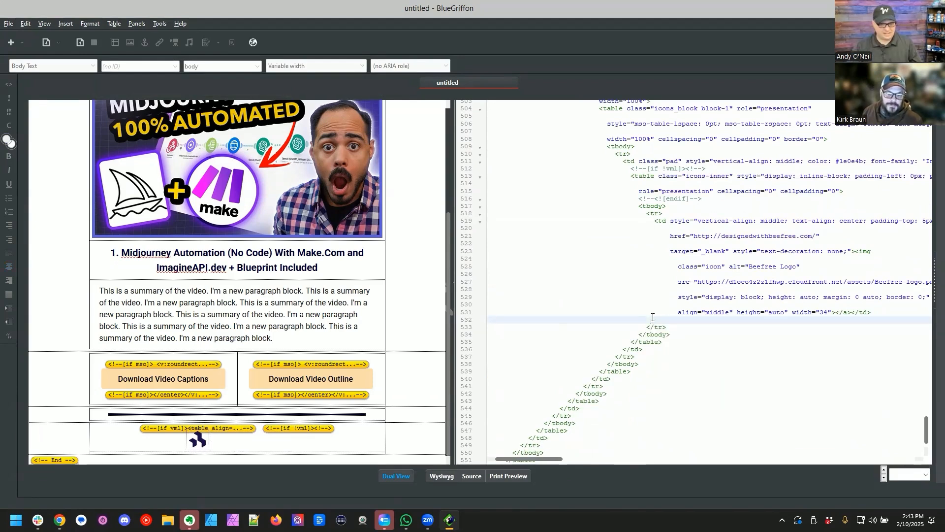
Step: Delete the table row with the Beefree logo, then the leftover icons_block row that enclosed it
{"action": "scroll", "coordinate": [699, 335], "scroll_direction": "up", "scroll_amount": 1}
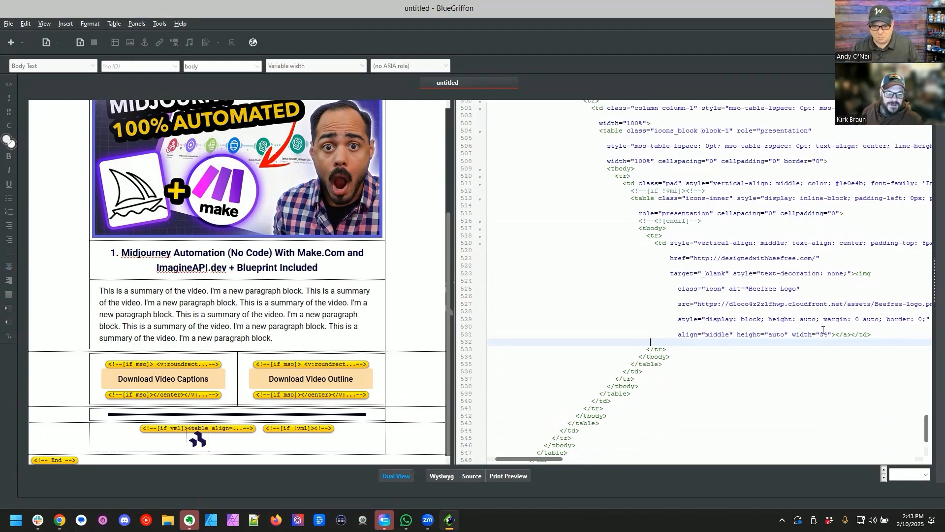
{"action": "left_click_drag", "start_coordinate": [675, 348], "coordinate": [555, 238]}
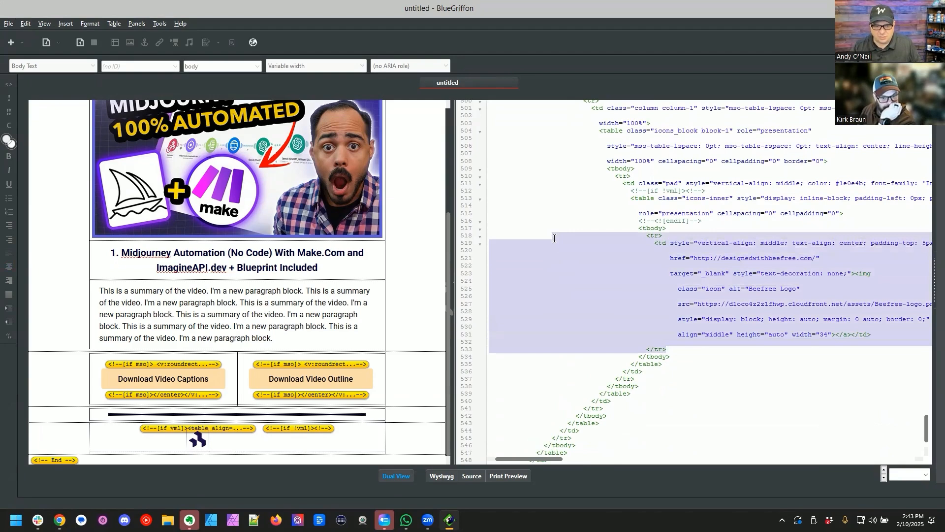
{"action": "key", "text": "Delete"}
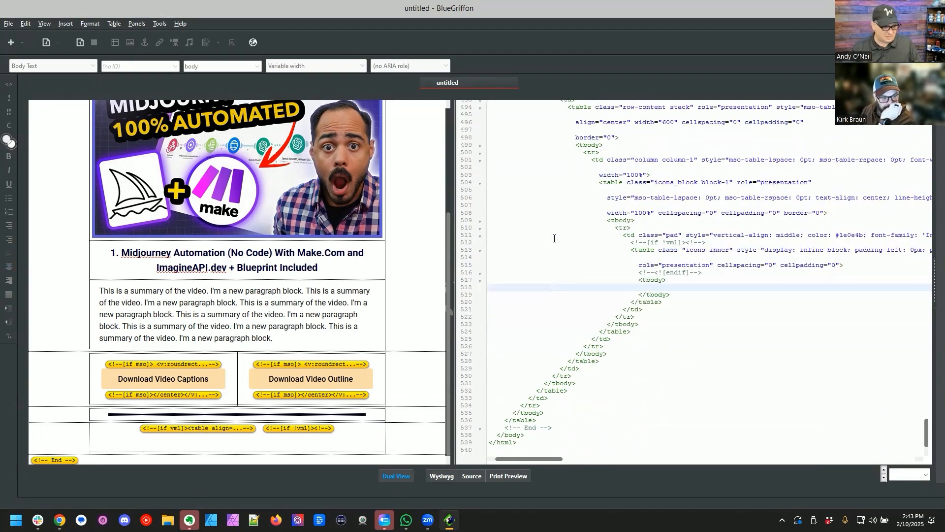
{"action": "left_click_drag", "start_coordinate": [637, 317], "coordinate": [560, 230]}
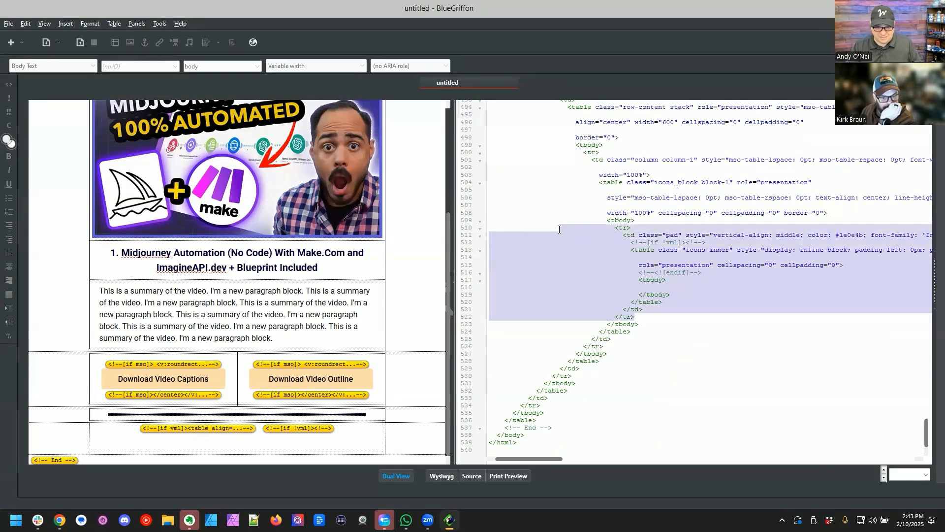
{"action": "key", "text": "Delete"}
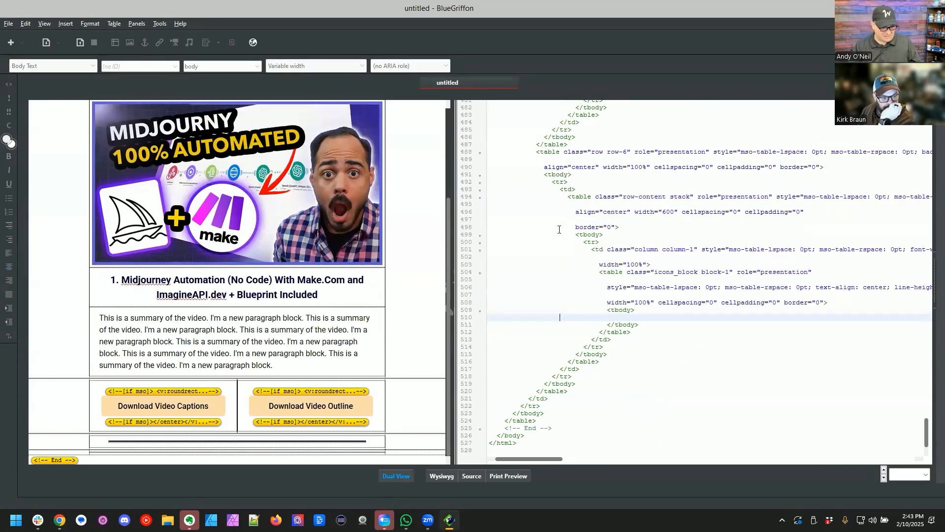
Step: Delete the opening tags in the row-6 table from its first tr through the row-content stack table's inner tr
{"action": "left_click", "coordinate": [390, 452]}
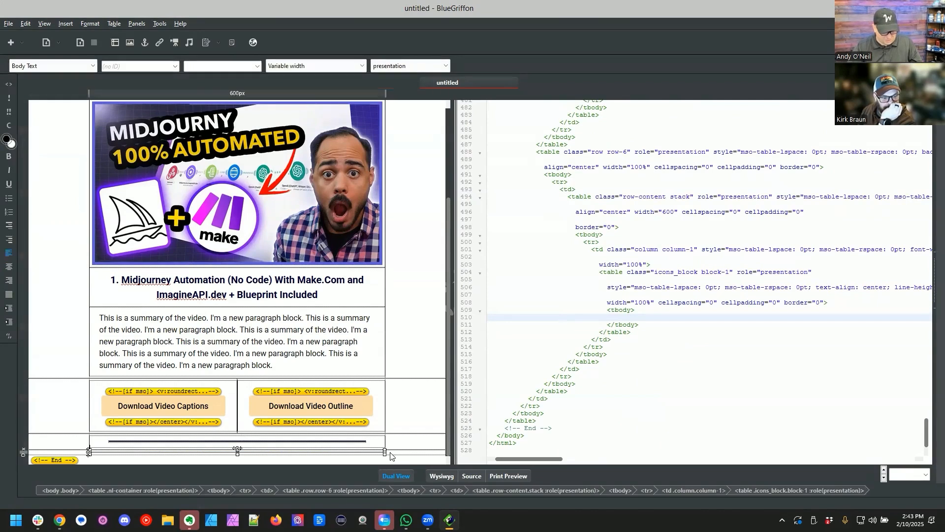
{"action": "left_click", "coordinate": [560, 490]}
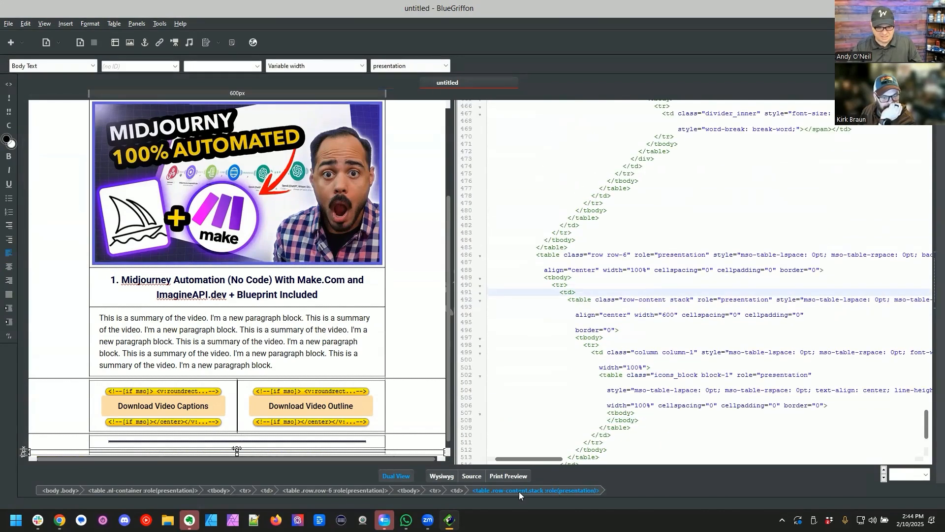
{"action": "scroll", "coordinate": [604, 274], "scroll_direction": "up", "scroll_amount": 1}
{"action": "left_click_drag", "start_coordinate": [552, 344], "coordinate": [607, 344]}
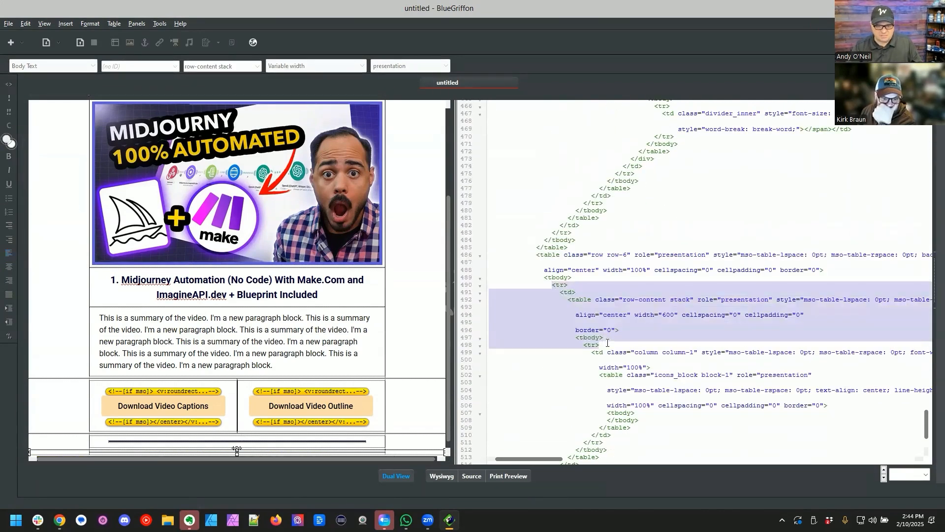
{"action": "key", "text": "Delete"}
Step: Delete the empty icons_block table from the row-6 column and check the end of the layout
{"action": "left_click", "coordinate": [401, 453]}
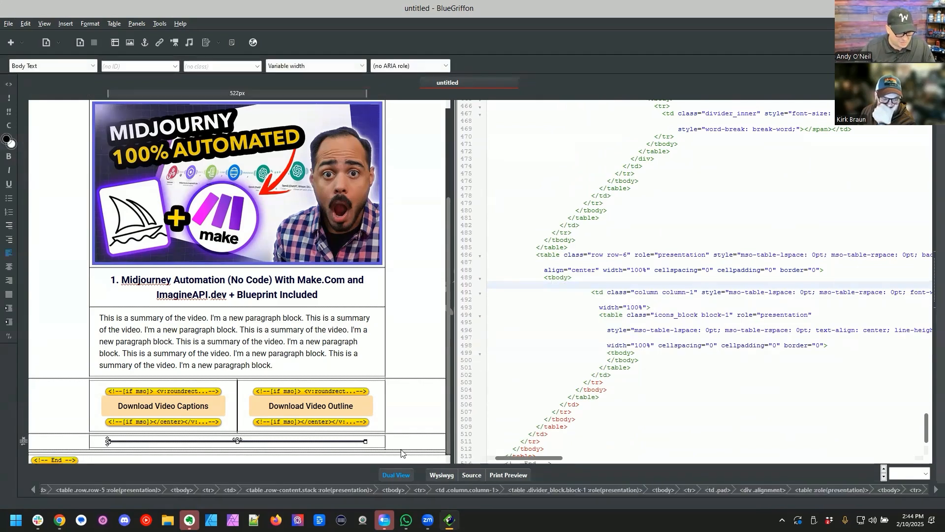
{"action": "left_click", "coordinate": [402, 453]}
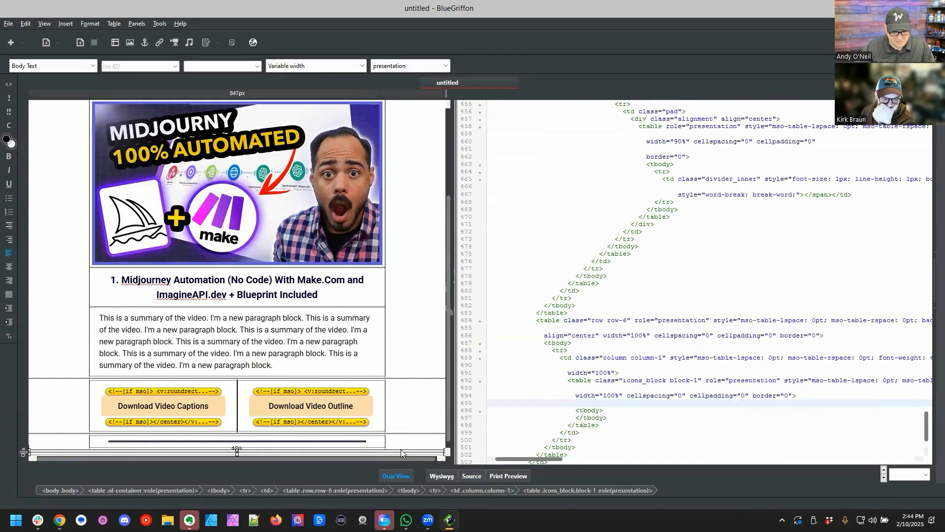
{"action": "left_click_drag", "start_coordinate": [535, 321], "coordinate": [599, 426]}
{"action": "key", "text": "Delete"}
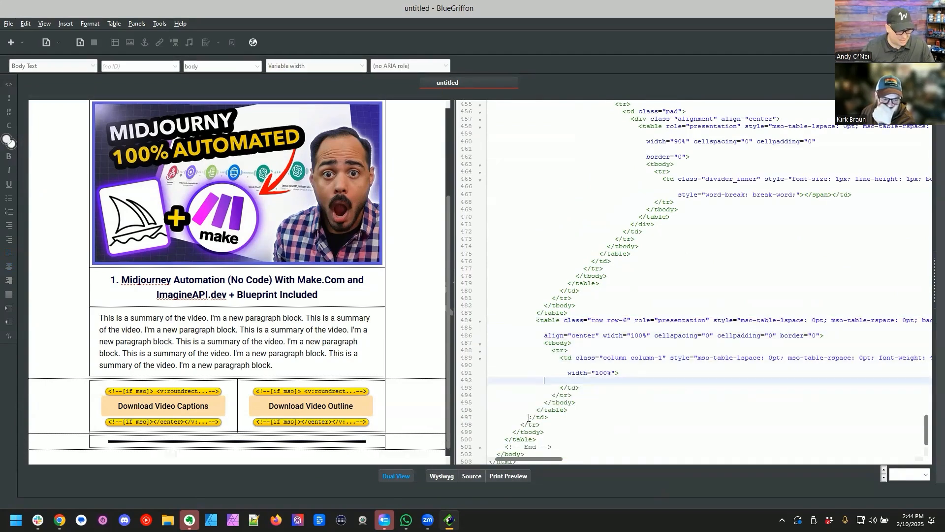
{"action": "left_click", "coordinate": [407, 460]}
{"action": "left_click", "coordinate": [412, 443]}
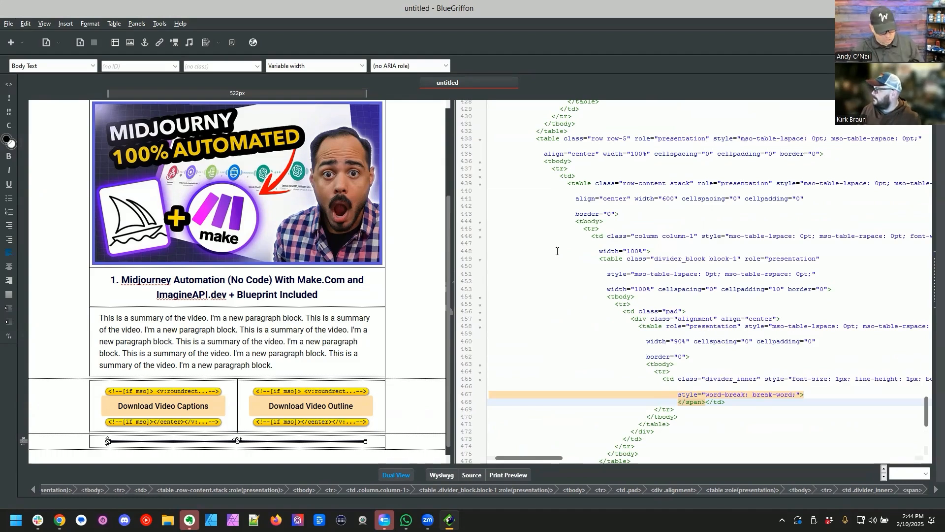
Step: Save the page with the title "Automation Newsletter", replacing the existing Concept A HTML file in the Newsletter folder
{"action": "key", "text": "ctrl+s"}
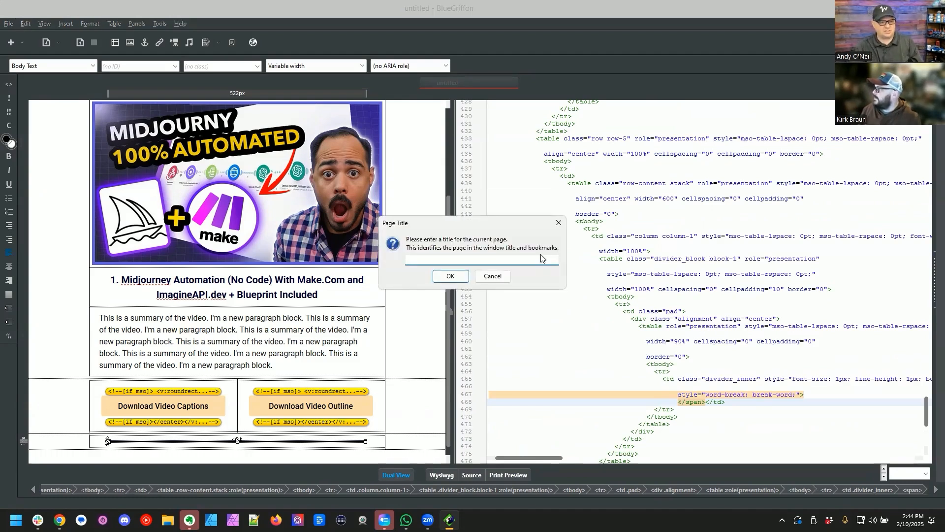
{"action": "type", "text": "Video"}
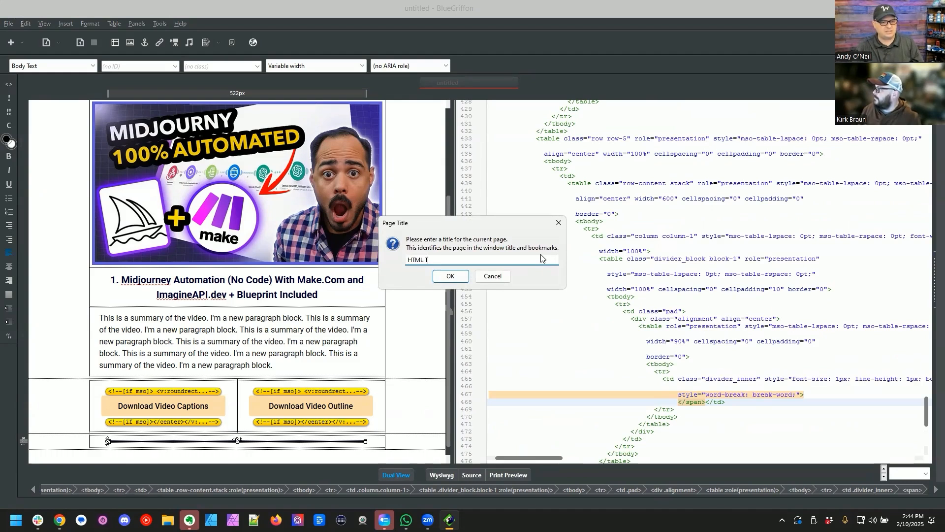
{"action": "key", "text": "BackSpace"}
{"action": "key", "text": "BackSpace"}
{"action": "key", "text": "BackSpace"}
{"action": "key", "text": "BackSpace"}
{"action": "key", "text": "BackSpace"}
{"action": "key", "text": "BackSpace"}
{"action": "type", "text": "Automati"}
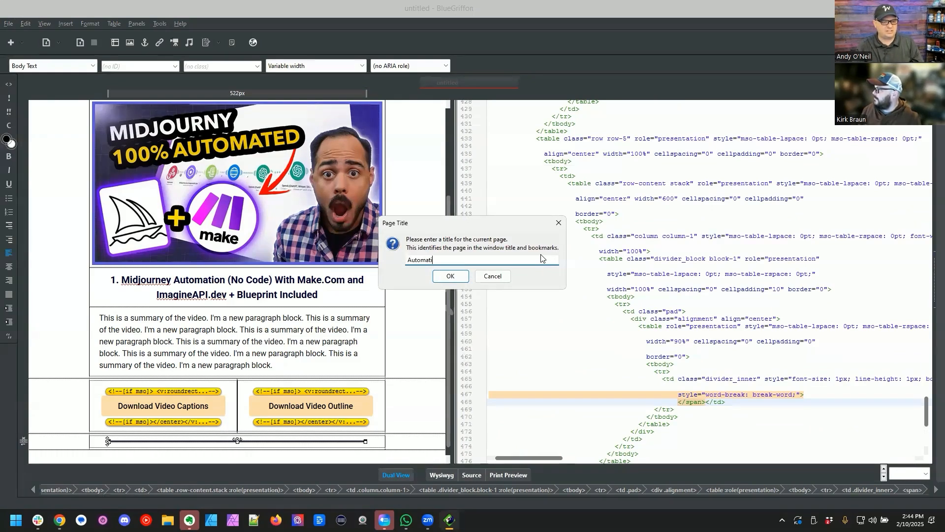
{"action": "type", "text": "on Newsletter"}
{"action": "key", "text": "Return"}
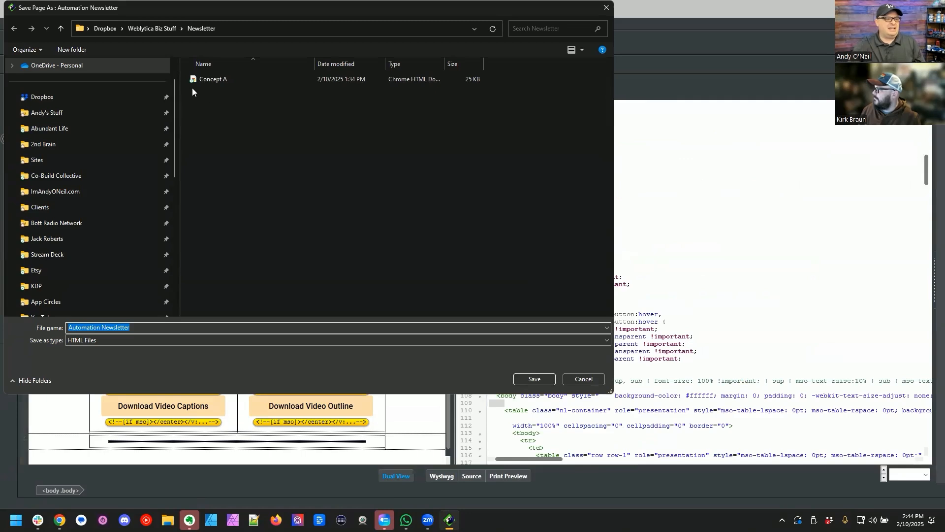
{"action": "double_click", "coordinate": [213, 77]}
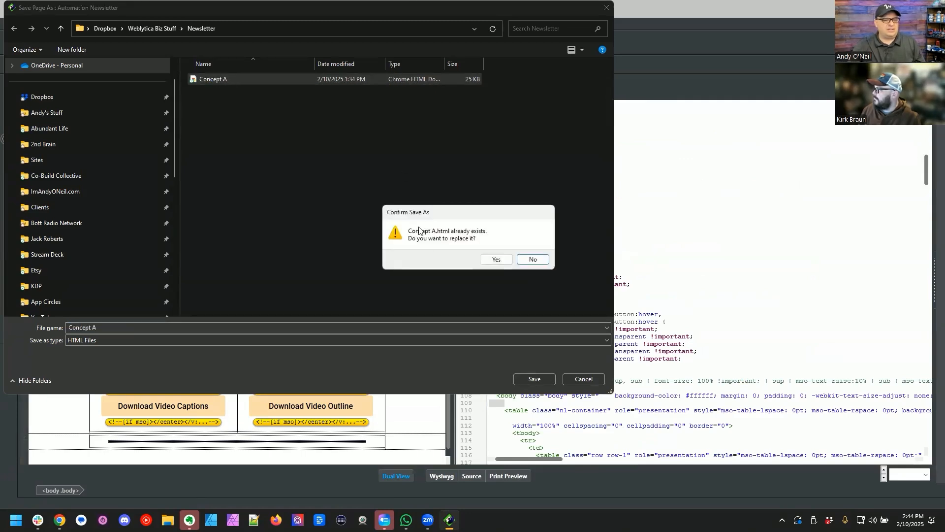
{"action": "left_click", "coordinate": [489, 259]}
Step: Switch from BlueGriffon to the browser with the Beefree export and bring up File Explorer
{"action": "key", "text": "alt+Tab"}
{"action": "key", "text": "Escape"}
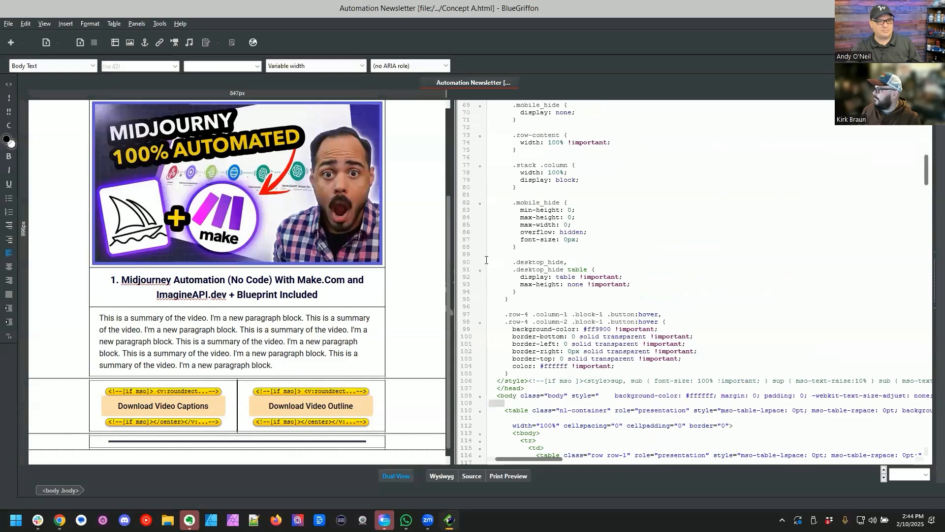
{"action": "key", "text": "alt+Tab"}
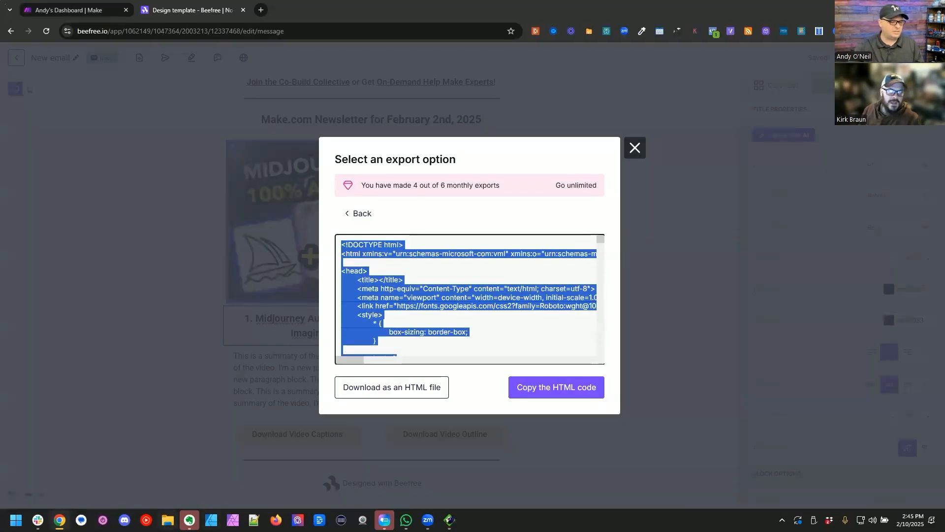
{"action": "key", "text": "super+e"}
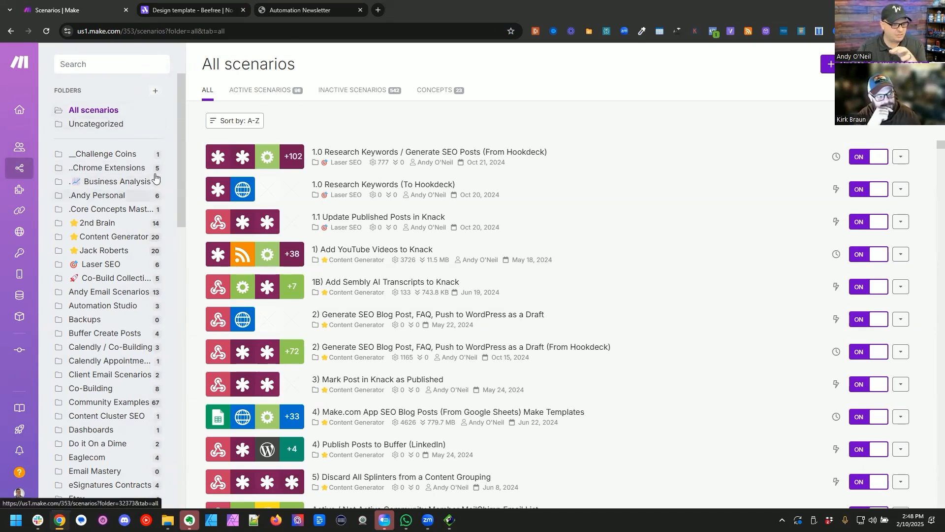
Step: Create a scenario folder named "AI Newsletter" in Make and open it
{"action": "left_click", "coordinate": [154, 92]}
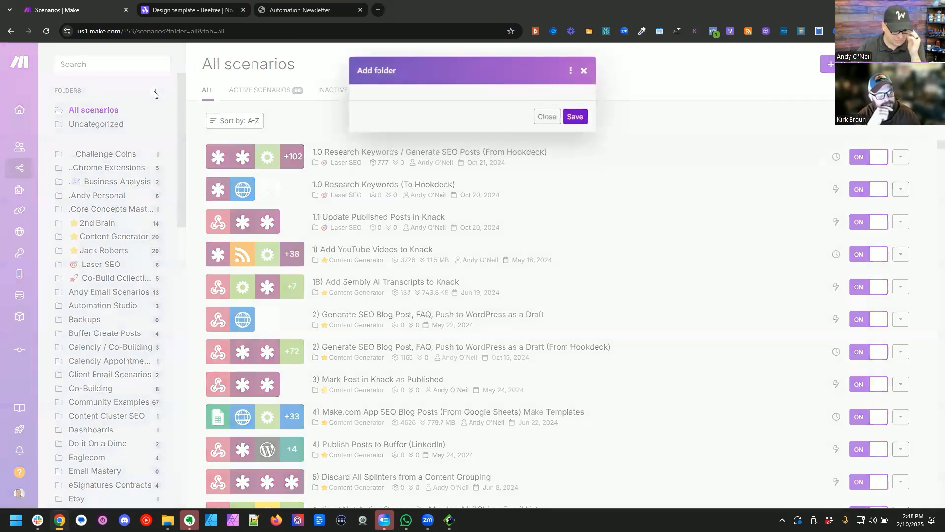
{"action": "left_click", "coordinate": [423, 113]}
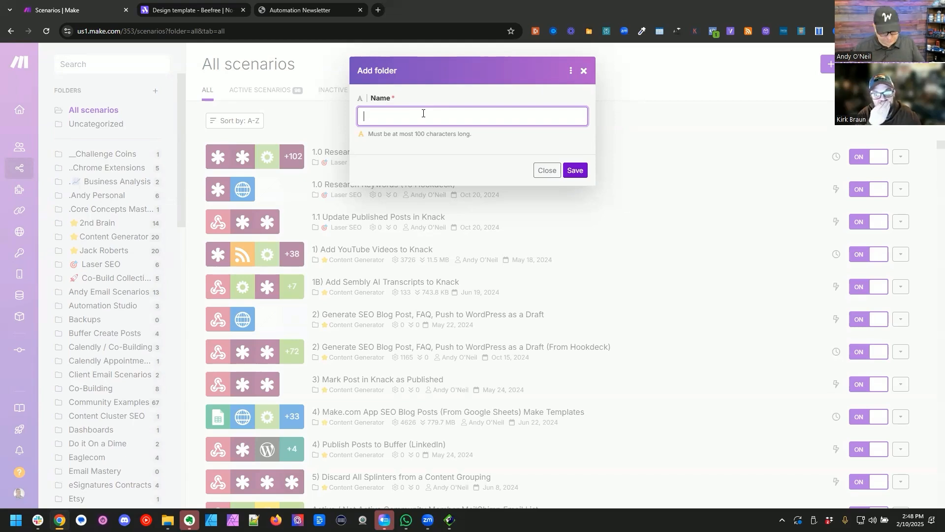
{"action": "type", "text": "AI "}
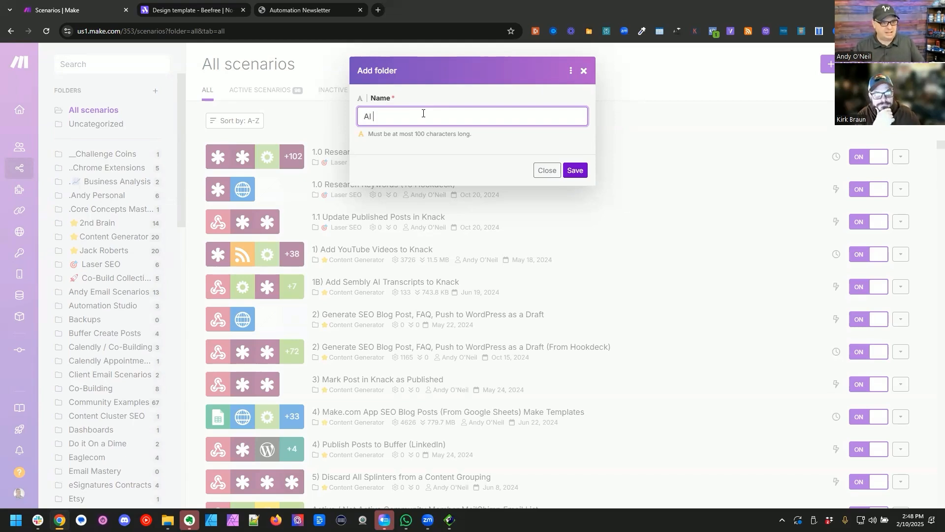
{"action": "type", "text": "Newsletter"}
{"action": "left_click", "coordinate": [574, 170]}
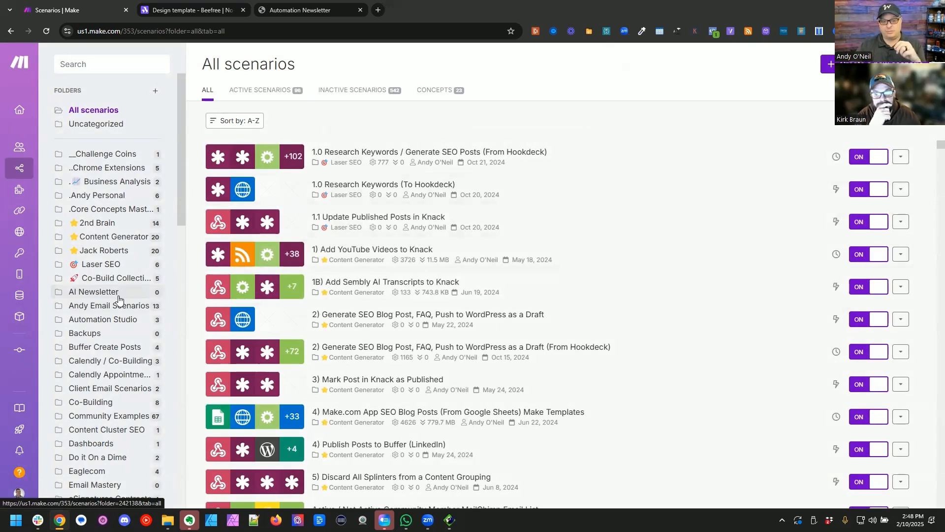
{"action": "left_click", "coordinate": [138, 295]}
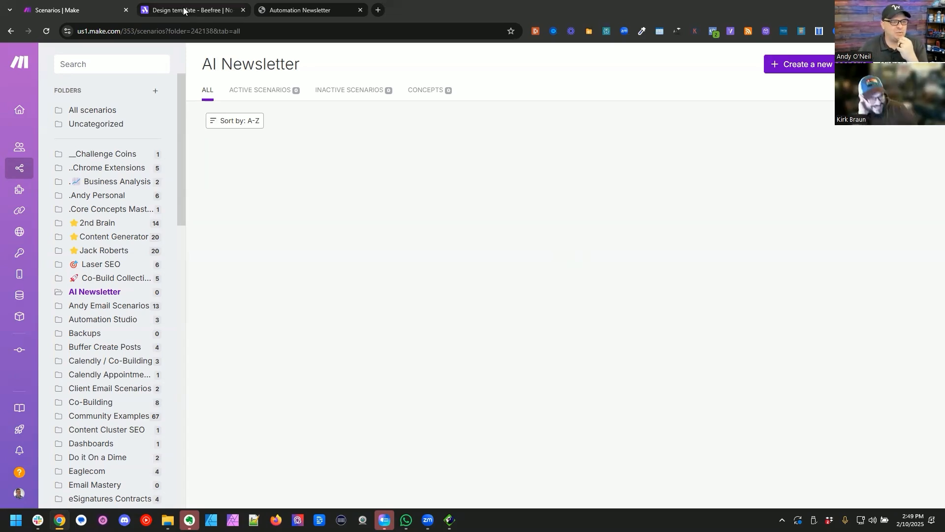
Step: Look over the saved newsletter page in the browser and the AI Newsletter scenario folder in Make
{"action": "left_click", "coordinate": [304, 7]}
{"action": "left_click", "coordinate": [108, 9]}
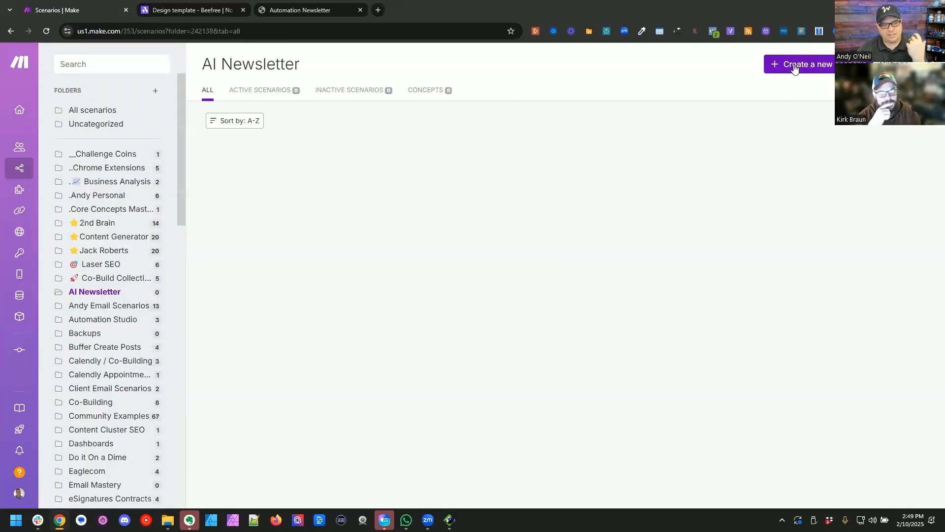
{"action": "left_click", "coordinate": [339, 5]}
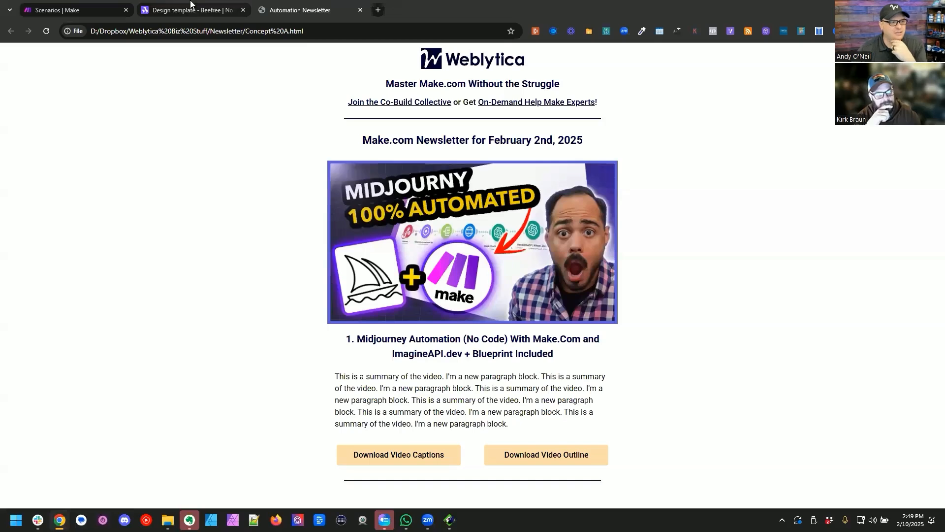
Step: Open rss.app in a new browser tab and place that tab directly after the Make tab
{"action": "left_click", "coordinate": [378, 10]}
{"action": "type", "text": "rss.app"}
{"action": "key", "text": "Return"}
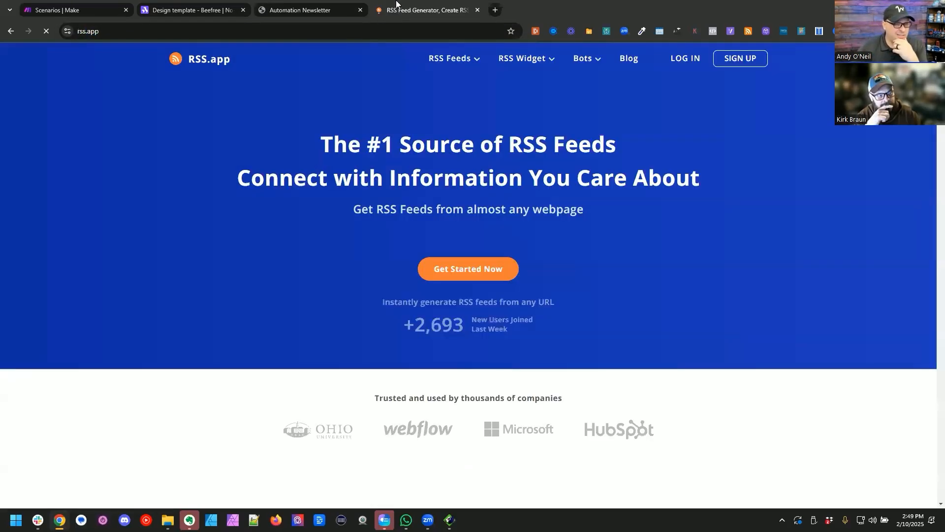
{"action": "left_click_drag", "start_coordinate": [382, 10], "coordinate": [183, 2]}
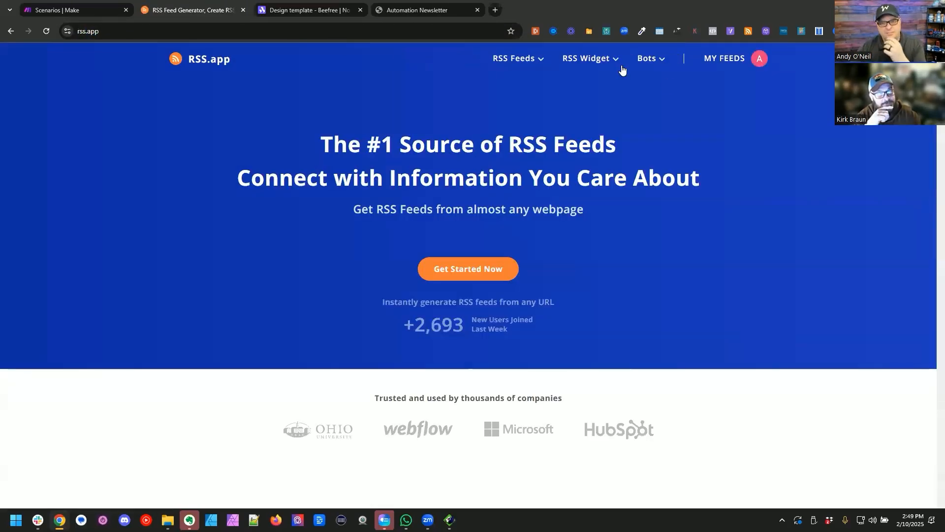
Step: Open the AI Automation Bundle among the RSS.app bundles, review its feeds and copy its XML feed URL
{"action": "left_click", "coordinate": [725, 58]}
{"action": "left_click", "coordinate": [21, 124]}
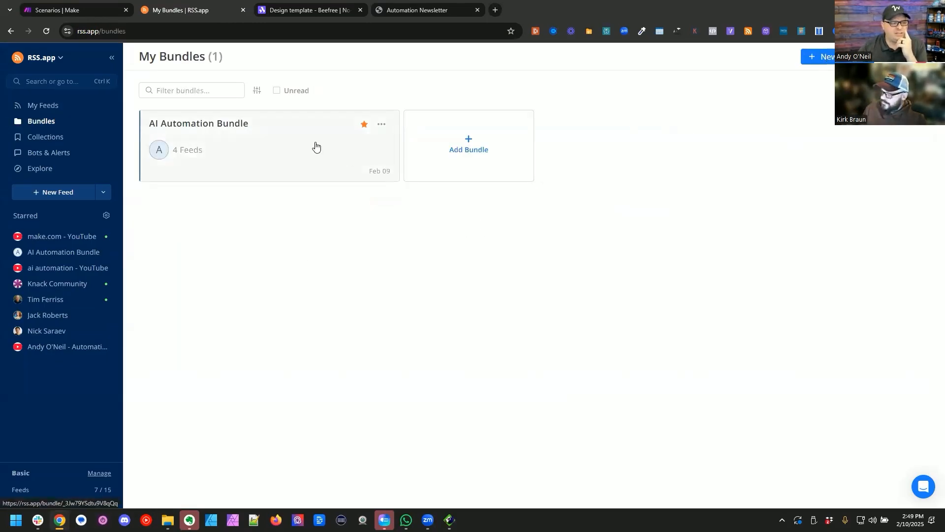
{"action": "left_click", "coordinate": [296, 146]}
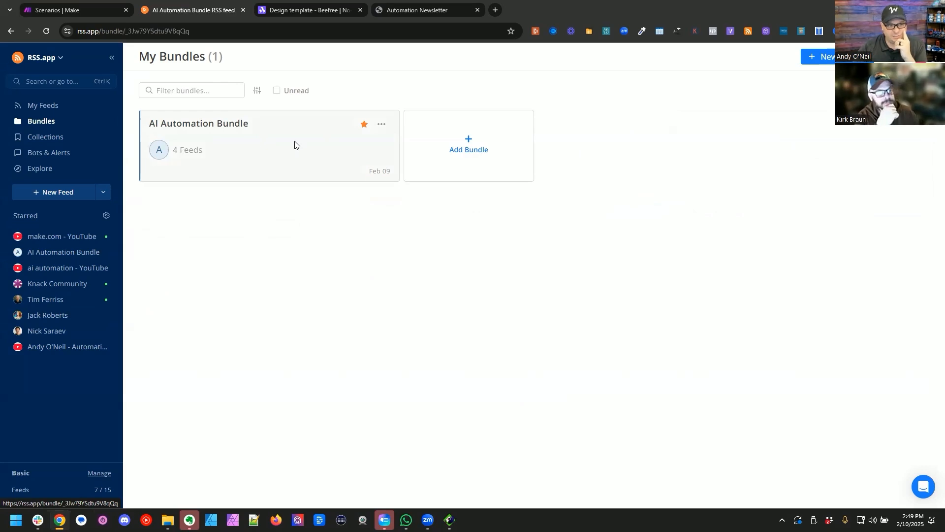
{"action": "scroll", "coordinate": [812, 333], "scroll_direction": "down", "scroll_amount": 1}
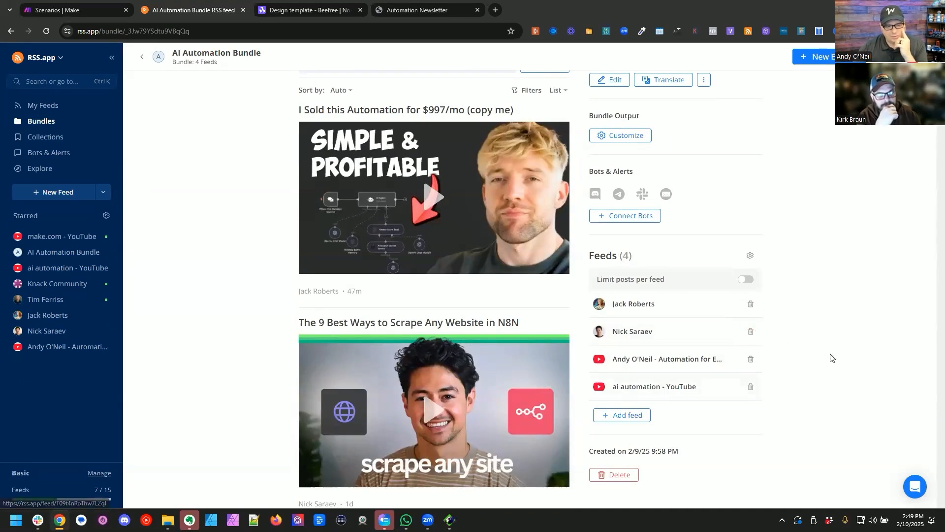
{"action": "scroll", "coordinate": [860, 354], "scroll_direction": "up", "scroll_amount": 2}
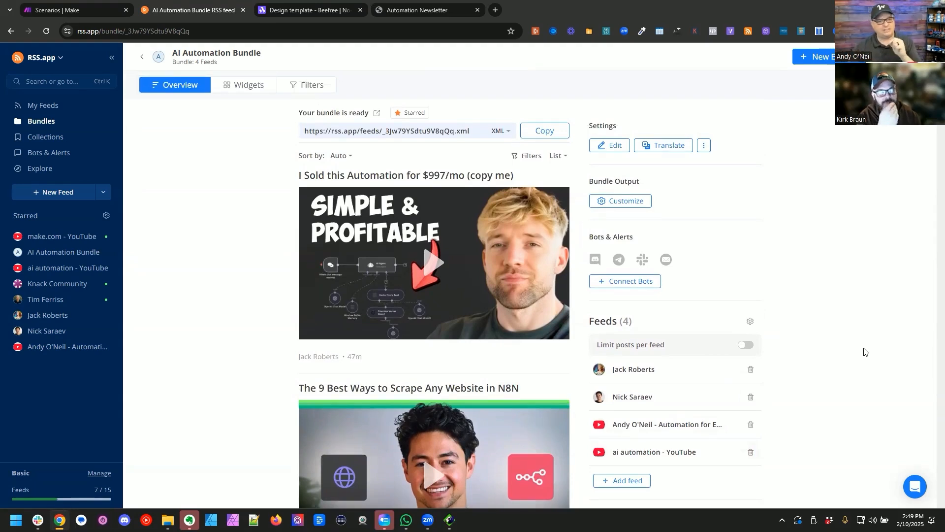
{"action": "left_click", "coordinate": [541, 131]}
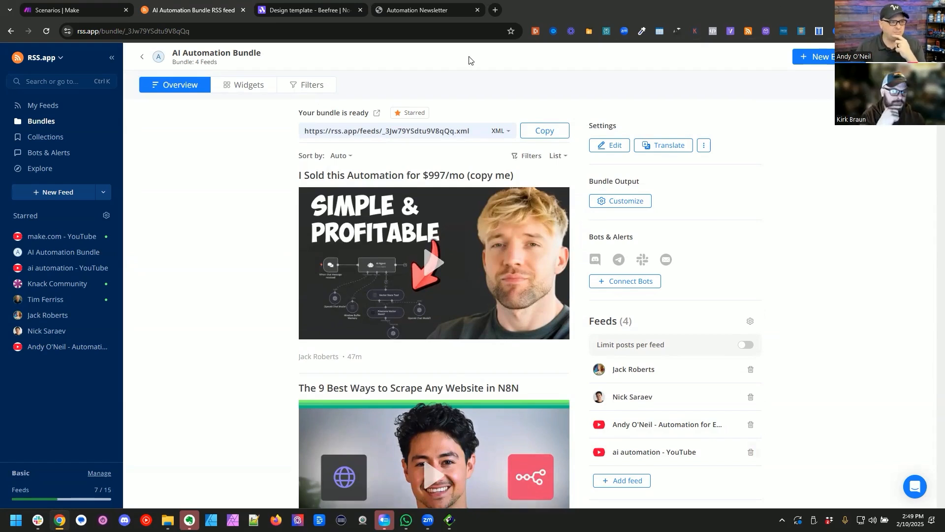
Step: Open the Knack dashboard in a new tab beside Make and open the Newsletters app in the builder
{"action": "left_click", "coordinate": [74, 7]}
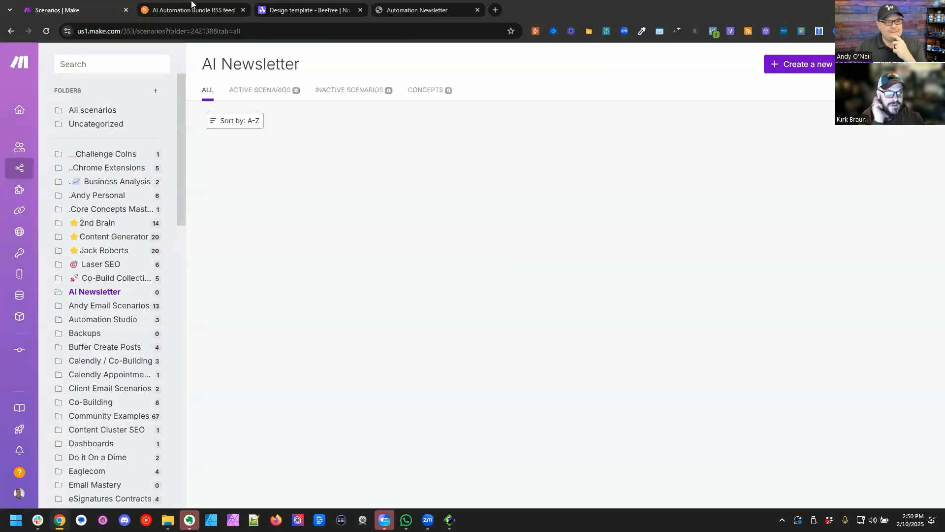
{"action": "left_click", "coordinate": [495, 10]}
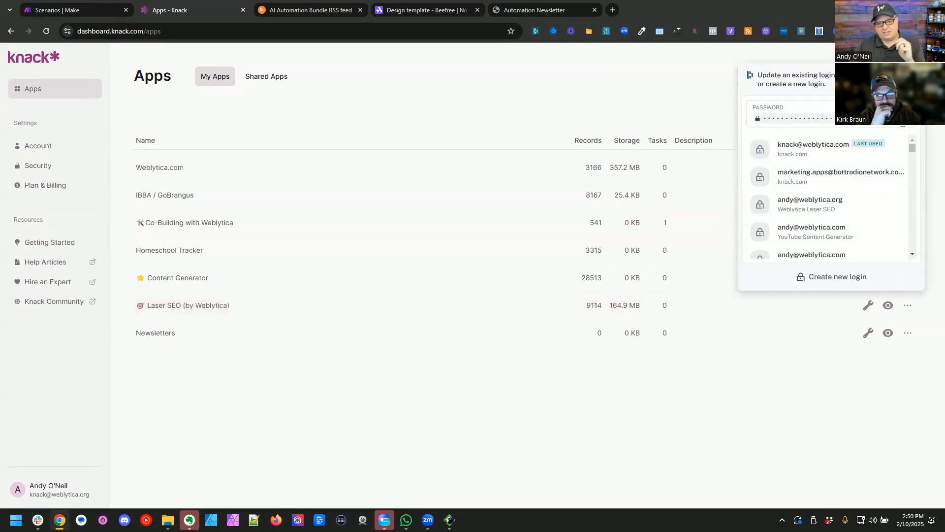
{"action": "left_click", "coordinate": [914, 75]}
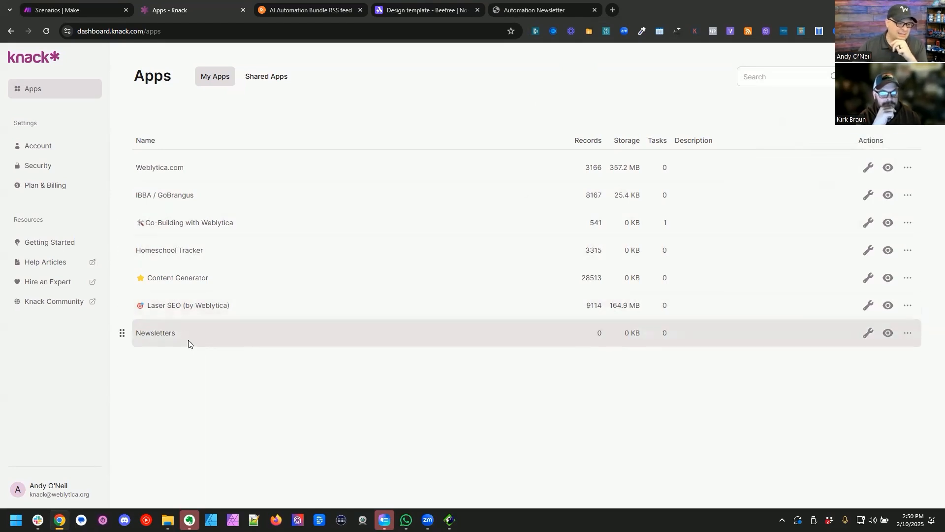
{"action": "left_click", "coordinate": [165, 334]}
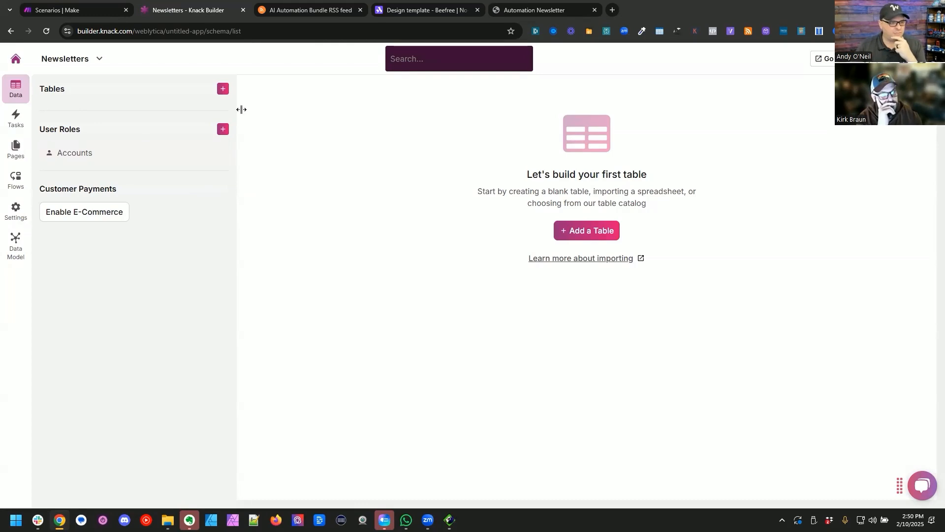
Step: Add a blank table named "Newsletters" to the Newsletters app
{"action": "left_click", "coordinate": [222, 90]}
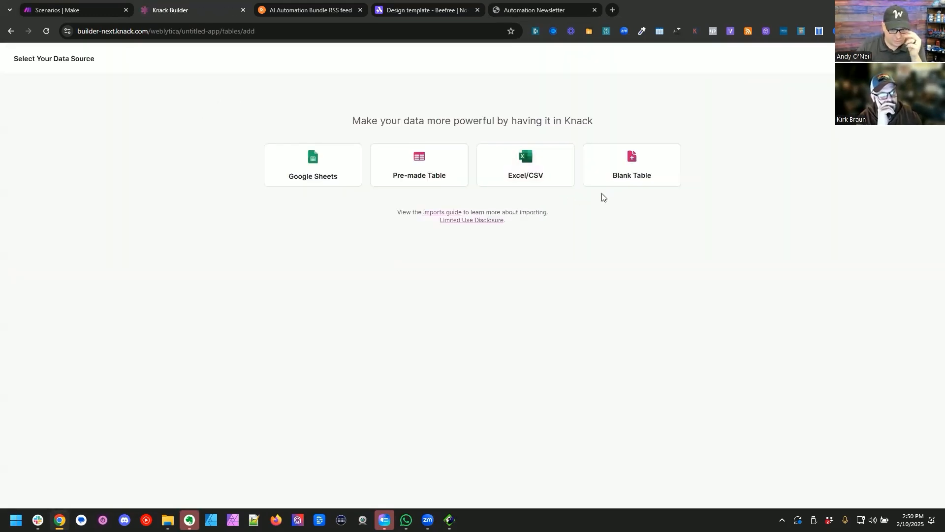
{"action": "left_click", "coordinate": [632, 170]}
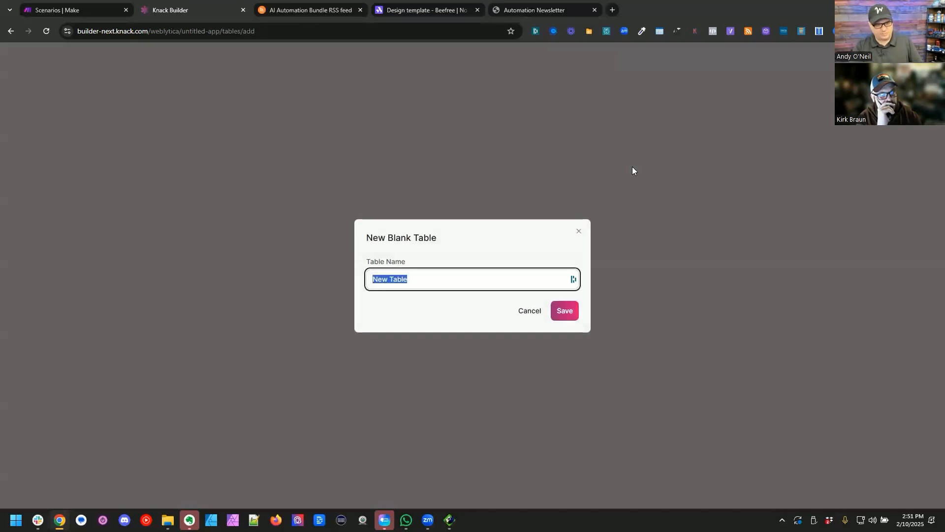
{"action": "type", "text": "Newsletters"}
{"action": "left_click", "coordinate": [567, 309]}
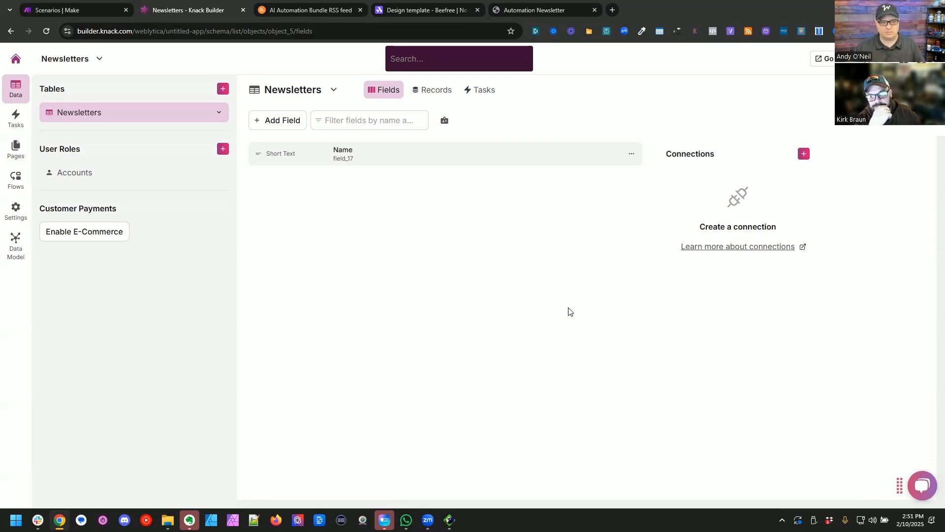
Step: Rename the Newsletters table's Name field to "Newsletter Name"
{"action": "left_click", "coordinate": [348, 154]}
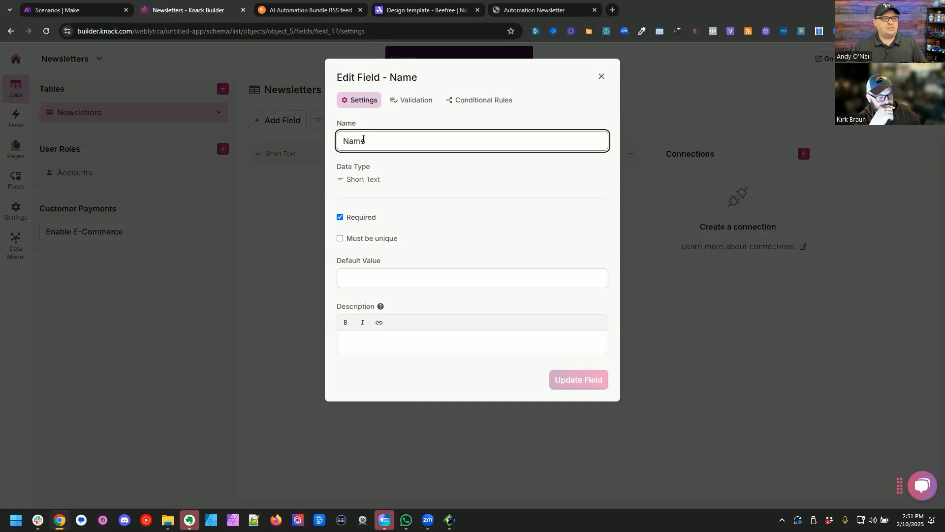
{"action": "type", "text": "Newslet"}
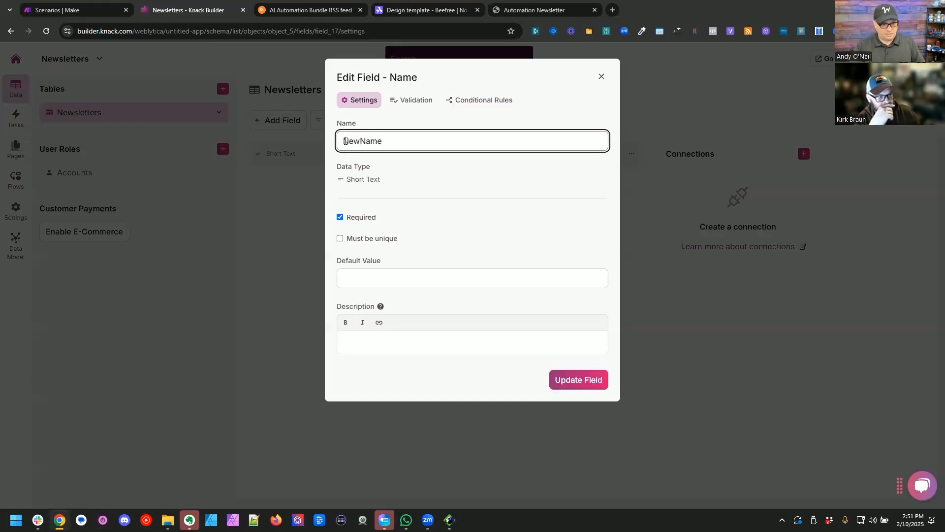
{"action": "type", "text": "ter"}
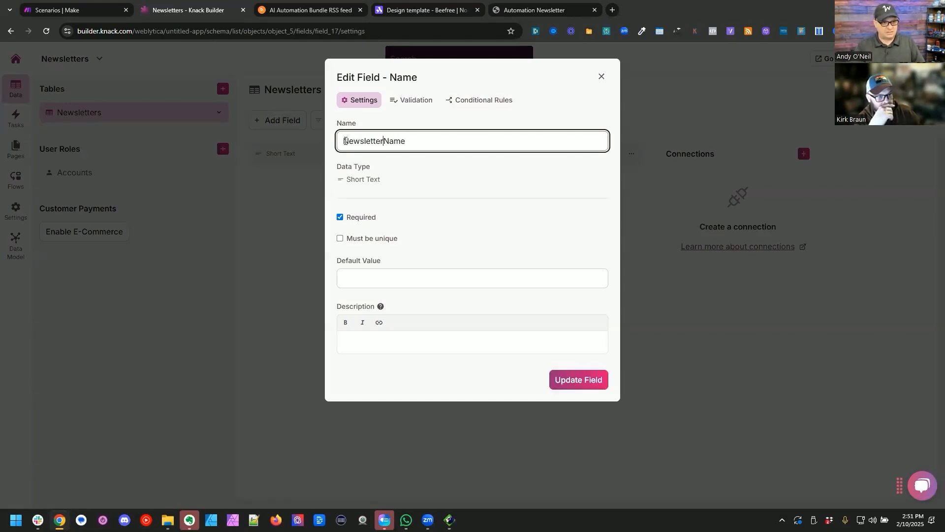
{"action": "key", "text": "Return"}
Step: Start a new Link field in the Newsletters table and name it "RSS Feed"
{"action": "left_click", "coordinate": [294, 123]}
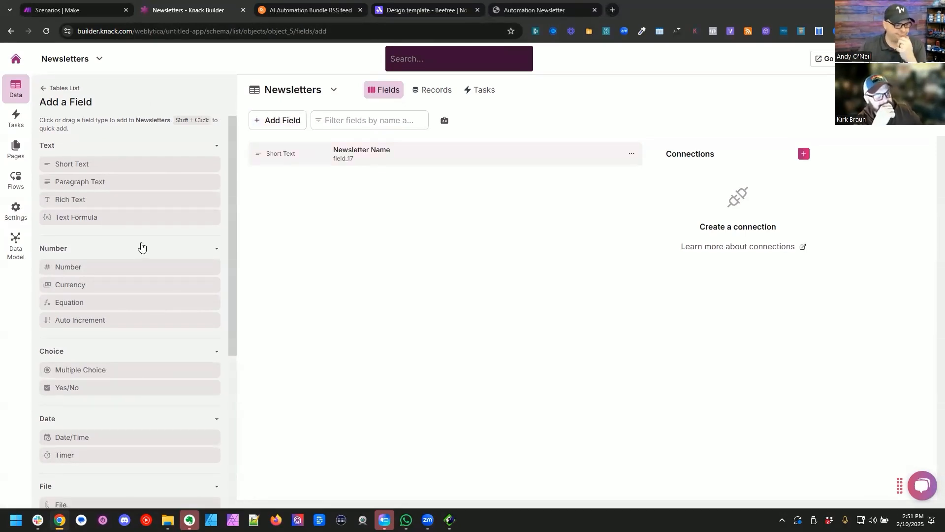
{"action": "scroll", "coordinate": [141, 247], "scroll_direction": "down", "scroll_amount": 5}
{"action": "left_click", "coordinate": [131, 427]}
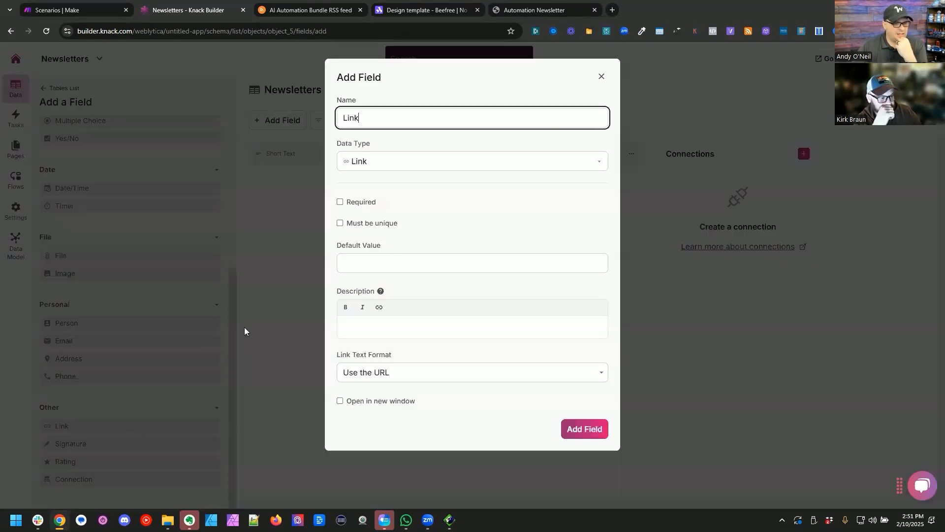
{"action": "double_click", "coordinate": [474, 119]}
{"action": "type", "text": "NewsletRSS Feed"}
Step: Make the RSS Feed field required and unique, keep the URL as link text, enable opening in a new window, and add it
{"action": "left_click", "coordinate": [370, 204]}
{"action": "left_click", "coordinate": [367, 224]}
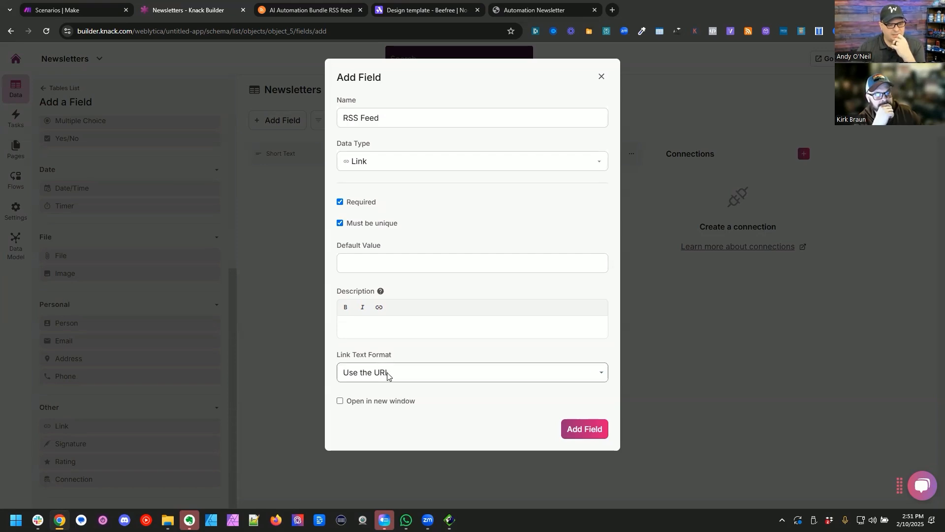
{"action": "left_click", "coordinate": [387, 401]}
{"action": "left_click", "coordinate": [428, 376]}
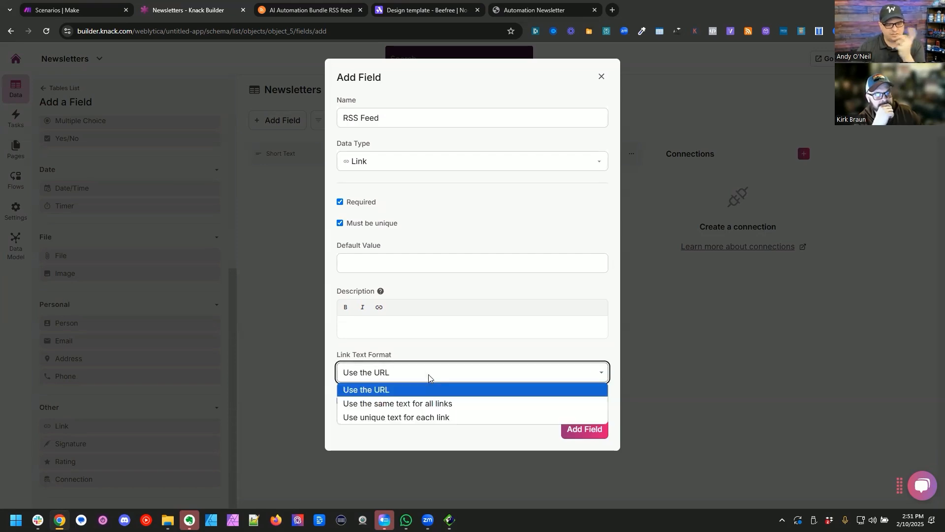
{"action": "left_click", "coordinate": [429, 375]}
{"action": "left_click", "coordinate": [581, 428]}
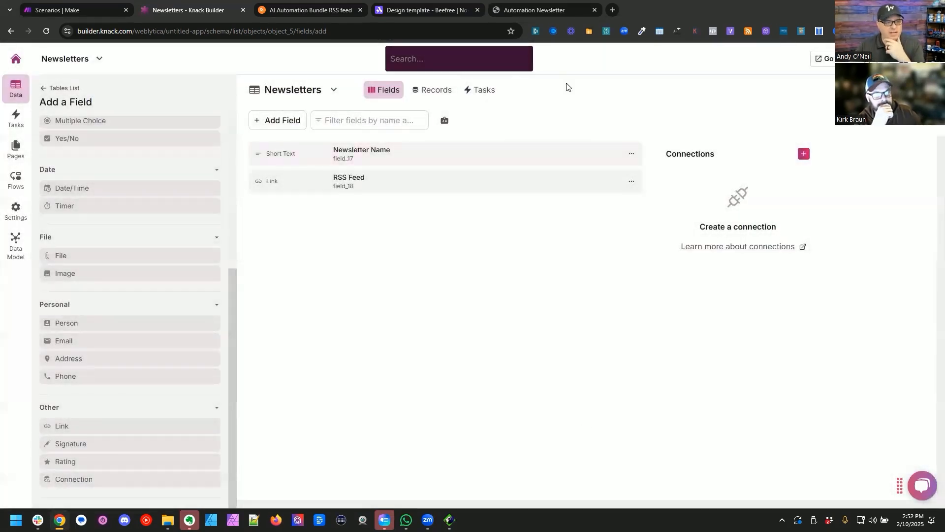
Step: Start a new record in the Newsletters table and name it "Make.com Newsletter"
{"action": "left_click", "coordinate": [431, 90]}
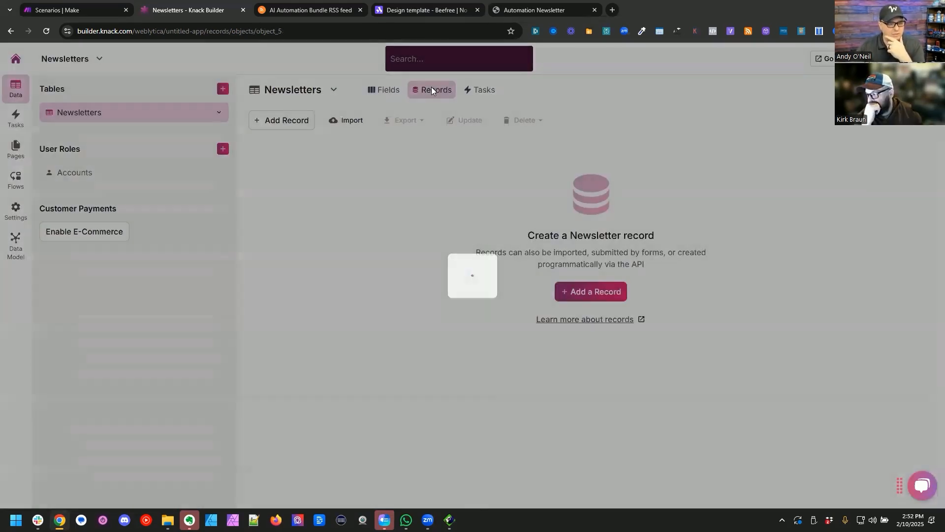
{"action": "left_click", "coordinate": [294, 123]}
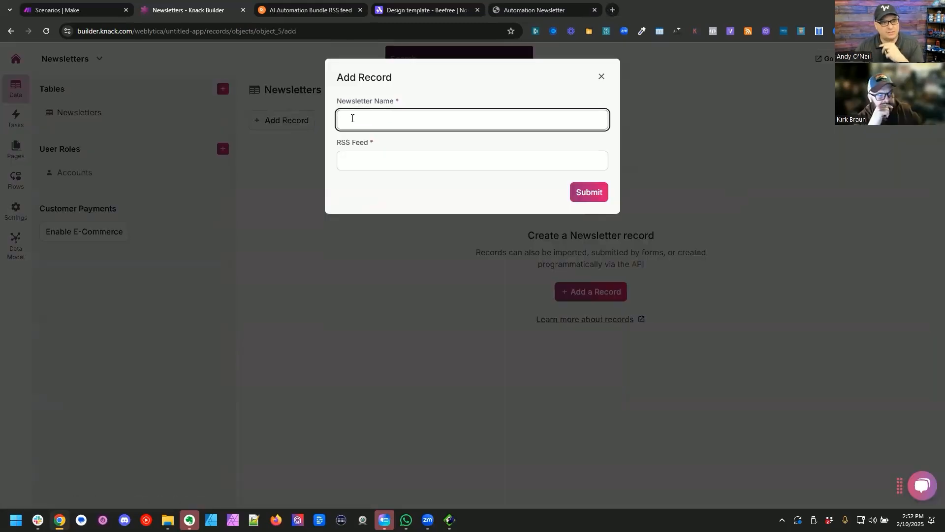
{"action": "type", "text": "Make.com Automat"}
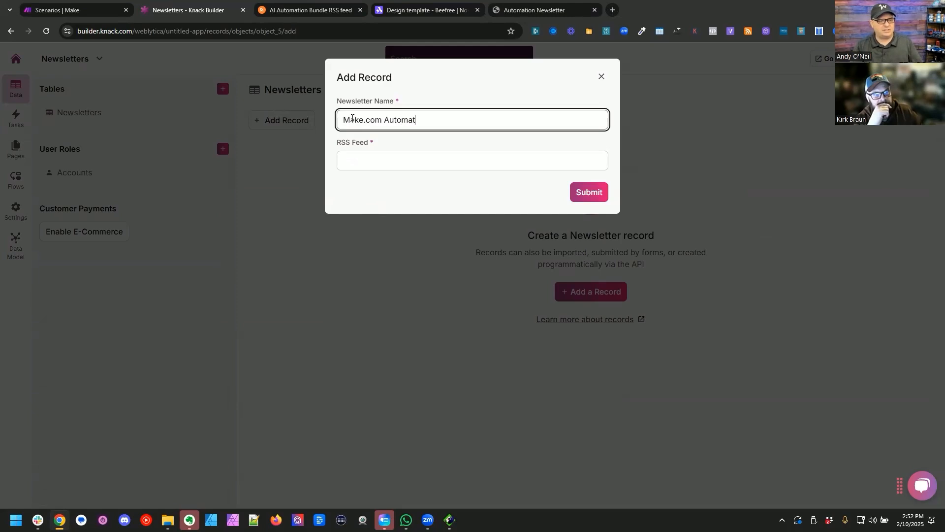
{"action": "key", "text": "ctrl+shift+Left"}
{"action": "key", "text": "BackSpace"}
{"action": "key", "text": "Tab"}
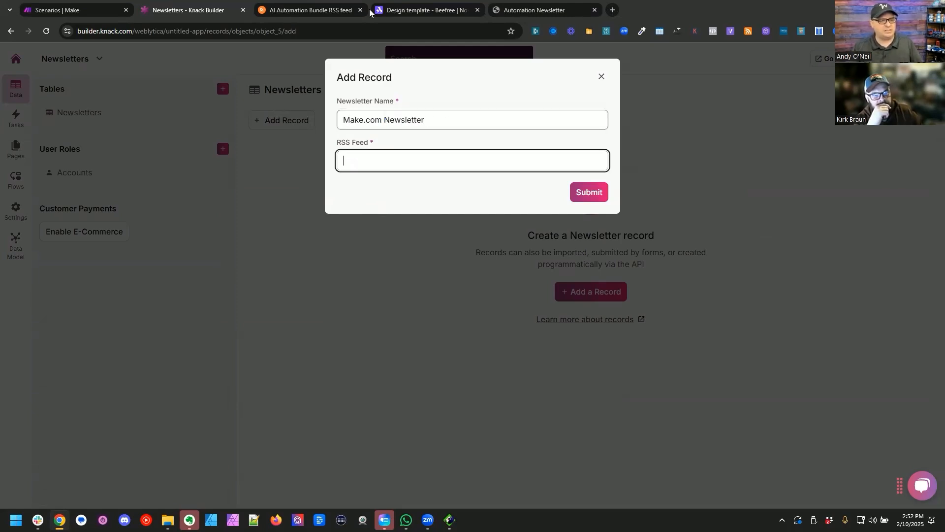
Step: Copy the feed URL from the AI Automation Bundle RSS page into the new record's RSS Feed and submit the record
{"action": "left_click", "coordinate": [318, 6]}
{"action": "left_click", "coordinate": [552, 132]}
{"action": "left_click", "coordinate": [201, 7]}
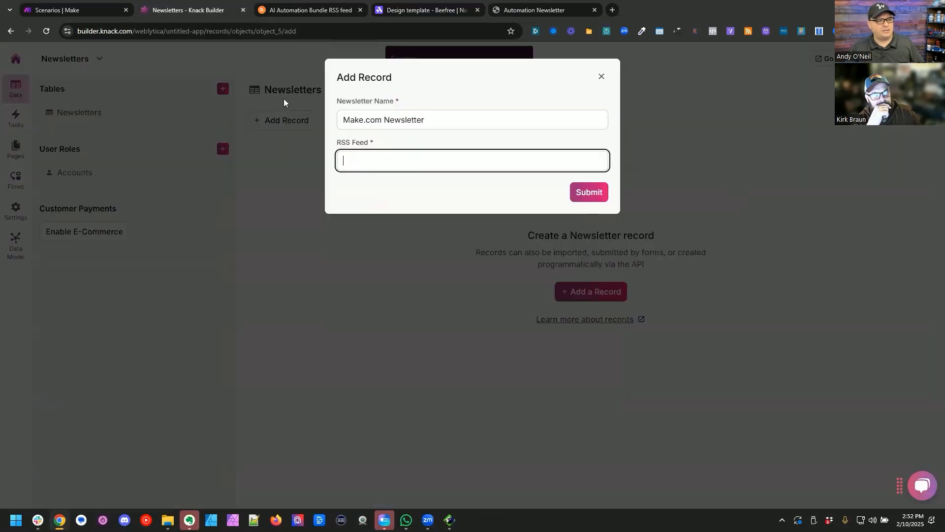
{"action": "key", "text": "ctrl+v"}
{"action": "left_click", "coordinate": [590, 195]}
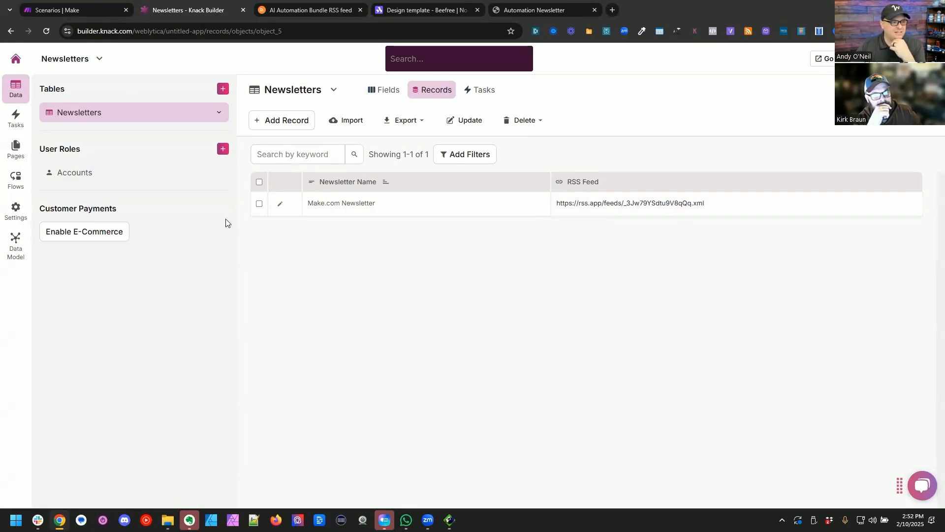
Step: Add a blank table named "Issues" and rename its Name field to "Issue Name"
{"action": "left_click", "coordinate": [223, 90]}
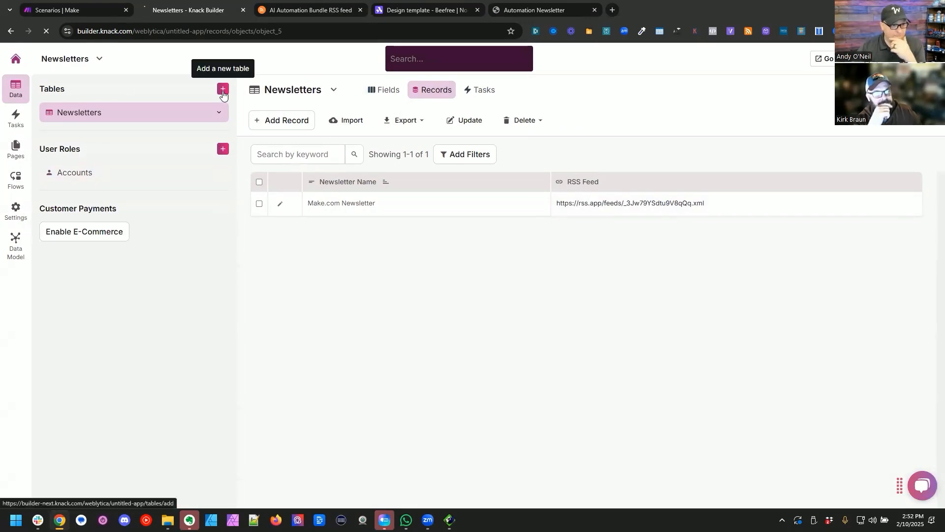
{"action": "left_click", "coordinate": [618, 176]}
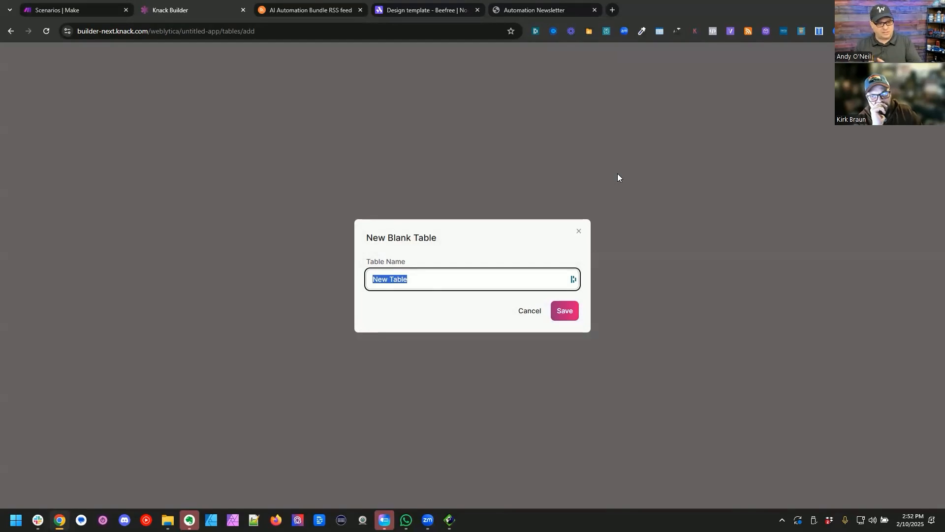
{"action": "type", "text": "Issues"}
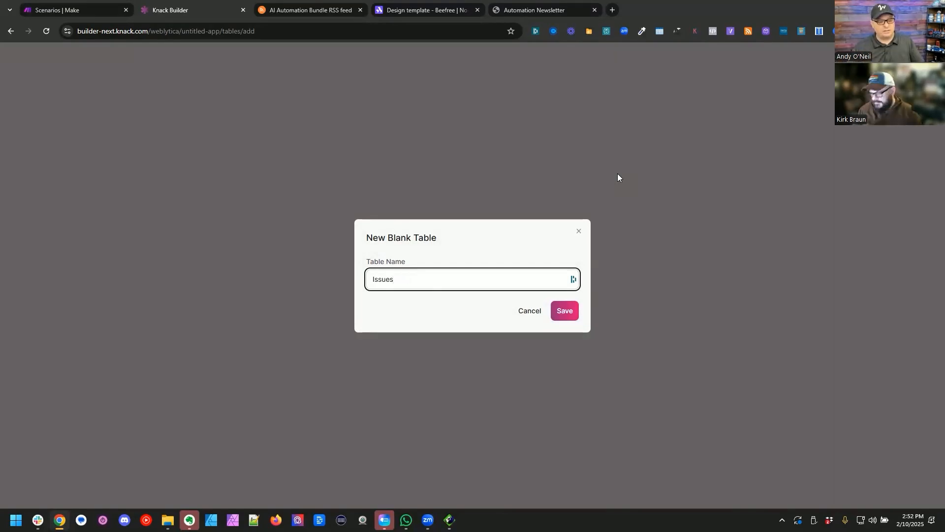
{"action": "left_click", "coordinate": [562, 310]}
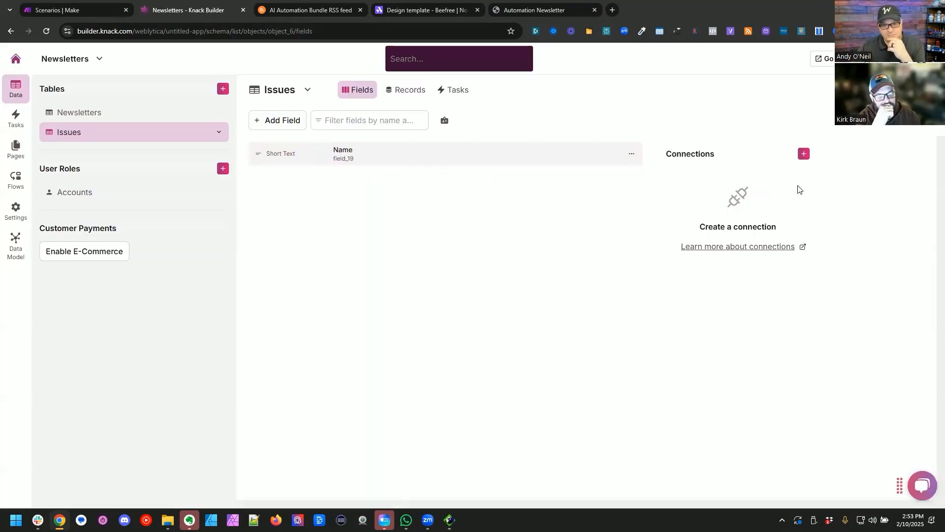
{"action": "left_click", "coordinate": [338, 155]}
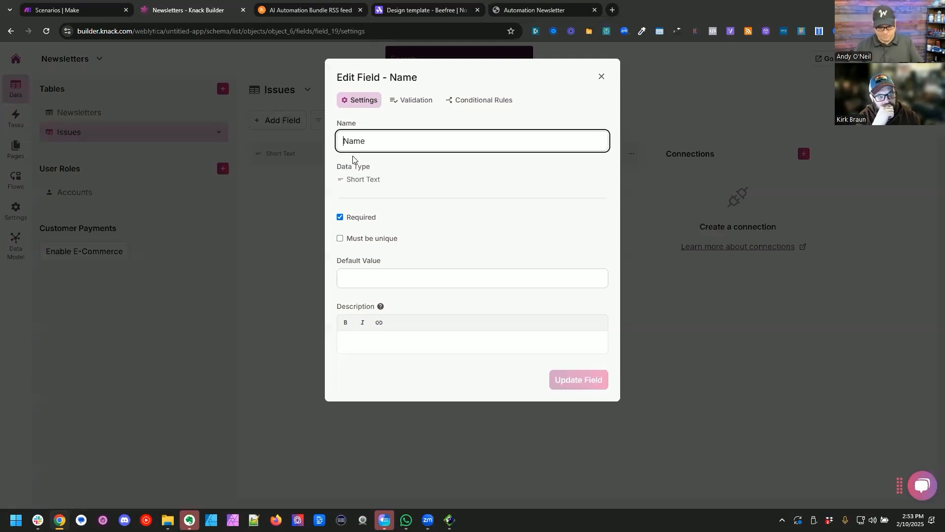
{"action": "type", "text": "Issue"}
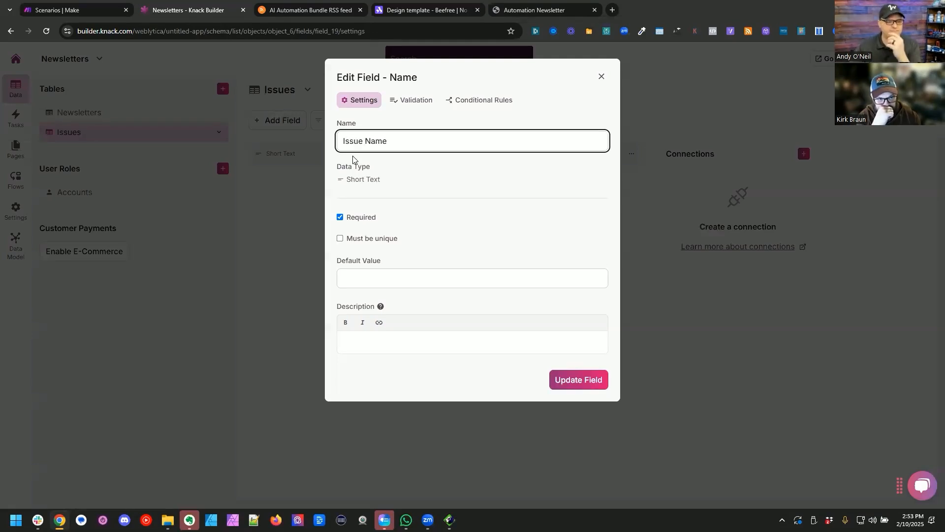
Step: Connect the Issues table to Newsletters, with one newsletter per issue and many issues per newsletter
{"action": "left_click", "coordinate": [804, 154]}
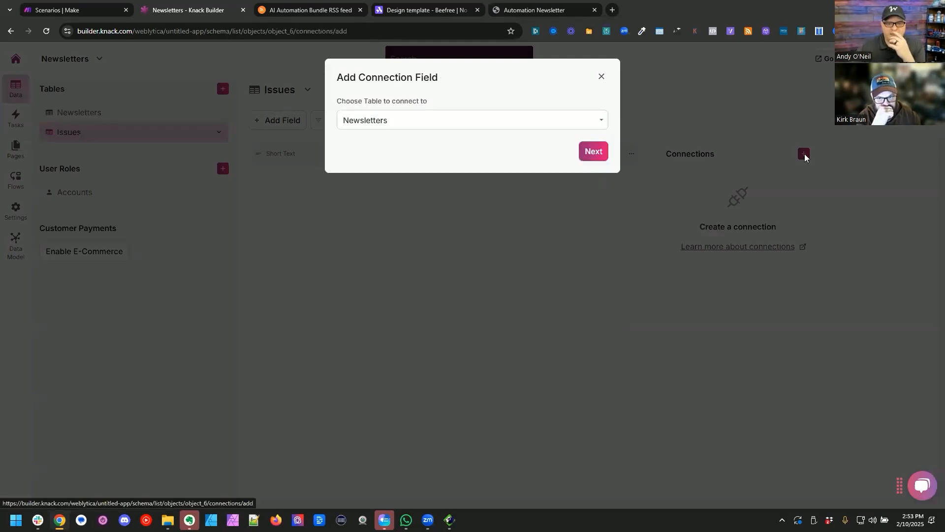
{"action": "left_click", "coordinate": [593, 153]}
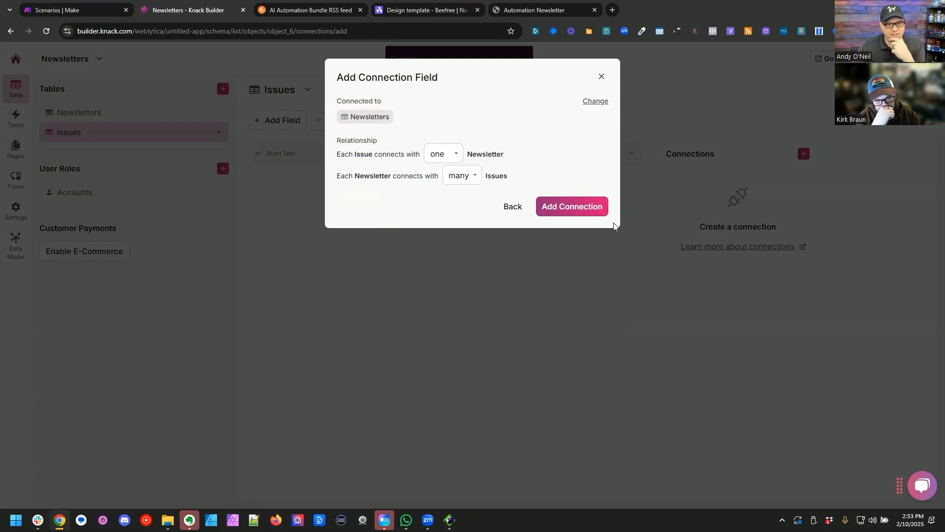
{"action": "left_click", "coordinate": [573, 206]}
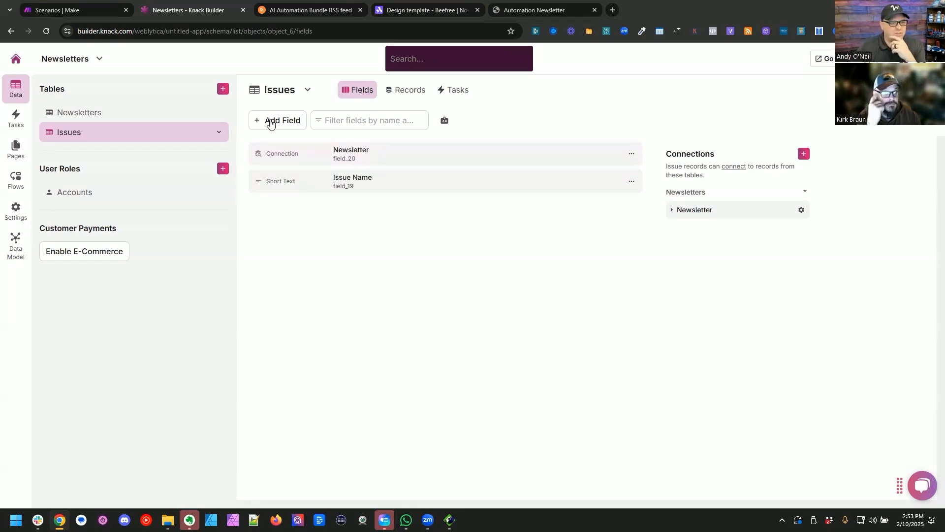
Step: Try to rename the Issues table's Issue Name field to "Subject Line"
{"action": "left_click", "coordinate": [352, 181]}
{"action": "double_click", "coordinate": [372, 141]}
{"action": "type", "text": "Subject Line"}
{"action": "left_click", "coordinate": [570, 383]}
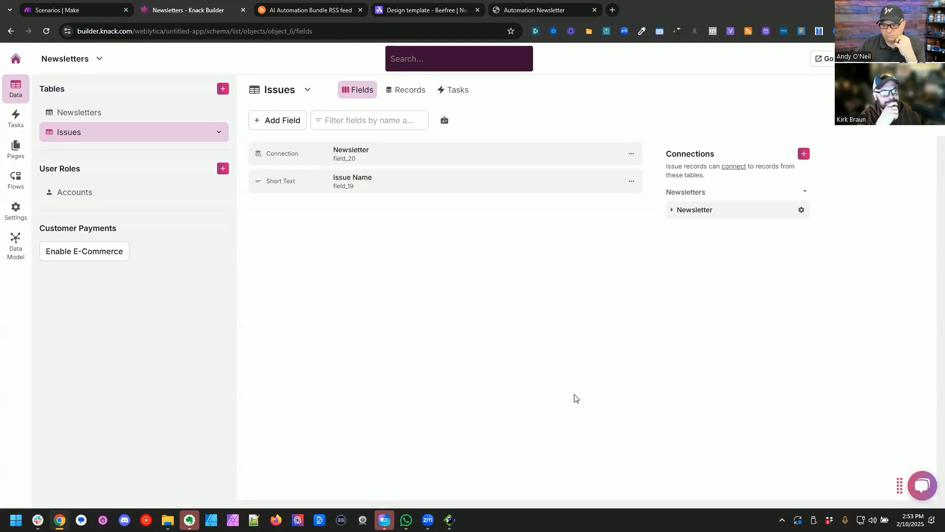
Step: Add a required Date/Time field to the Issues table, using mm/dd/yyyy, the current date as default, and Ignore Time
{"action": "left_click", "coordinate": [289, 121]}
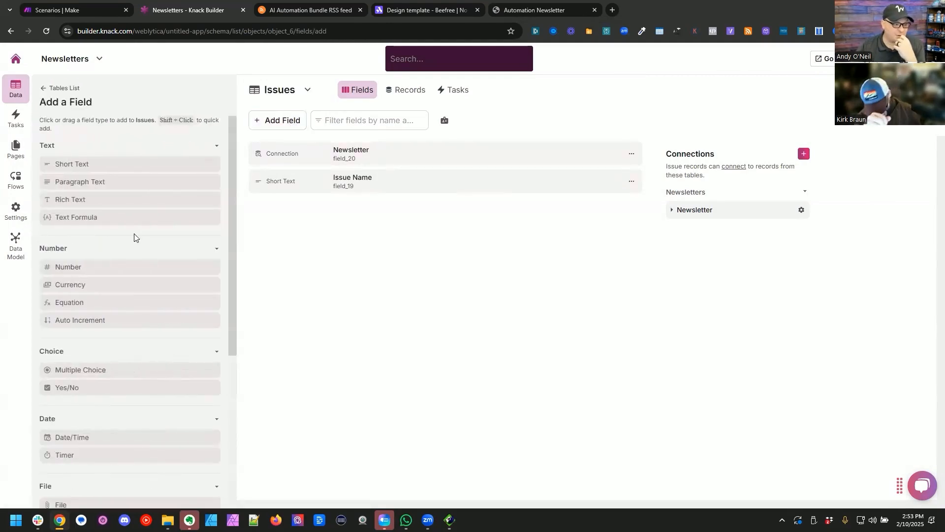
{"action": "scroll", "coordinate": [128, 246], "scroll_direction": "down", "scroll_amount": 3}
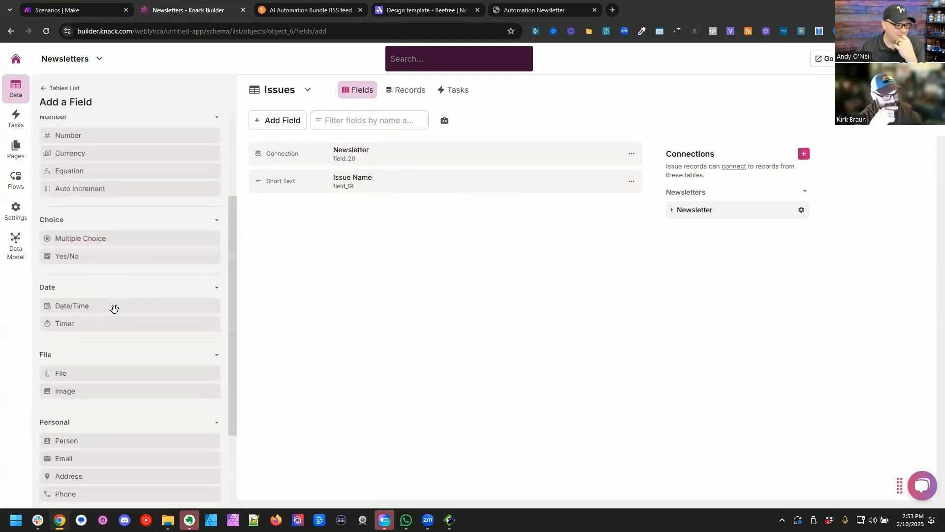
{"action": "left_click", "coordinate": [114, 307]}
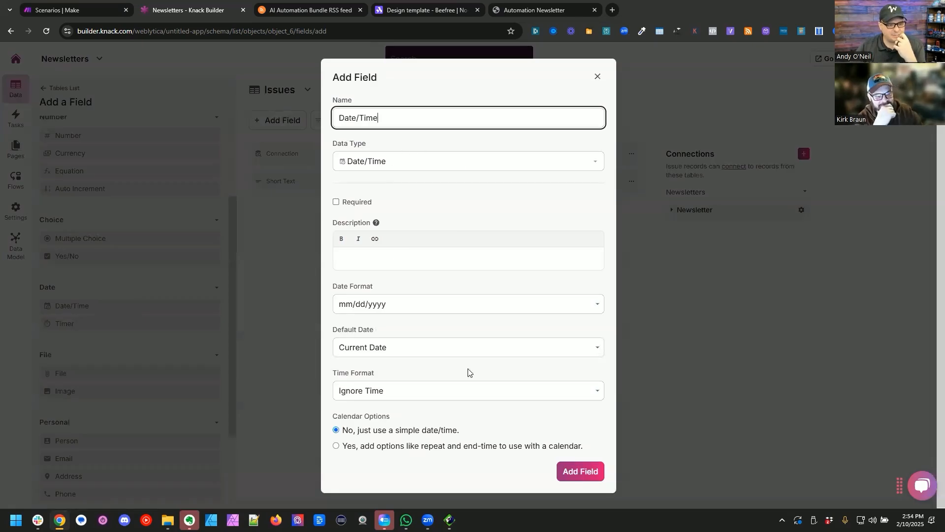
{"action": "left_click", "coordinate": [365, 204]}
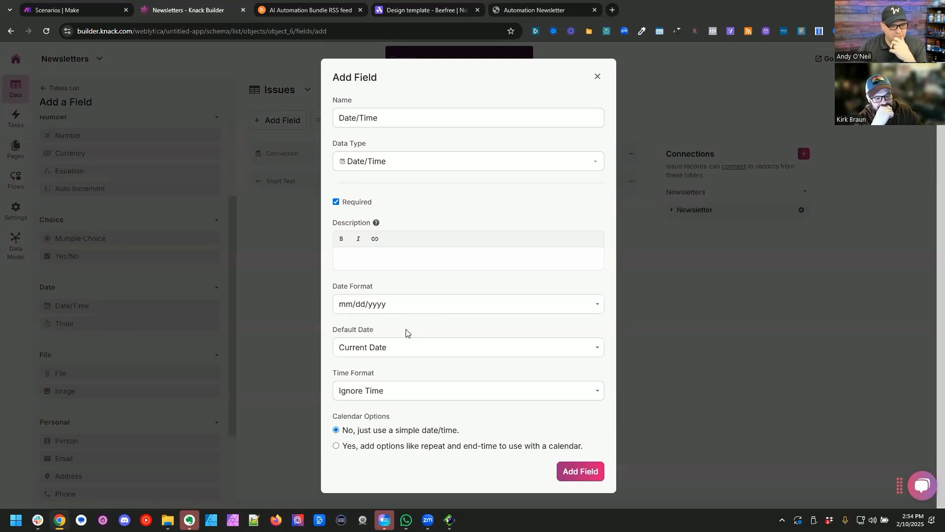
{"action": "left_click", "coordinate": [401, 392]}
{"action": "left_click", "coordinate": [401, 391]}
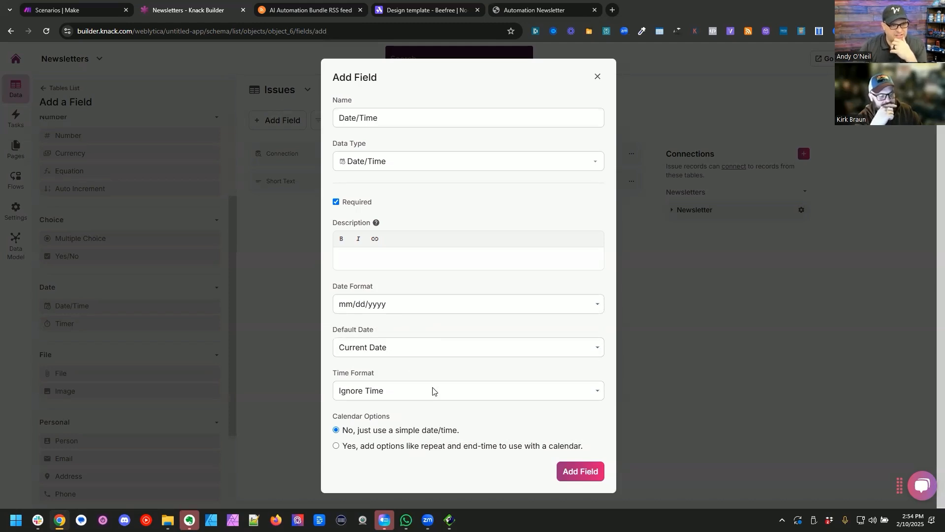
{"action": "left_click", "coordinate": [581, 471]}
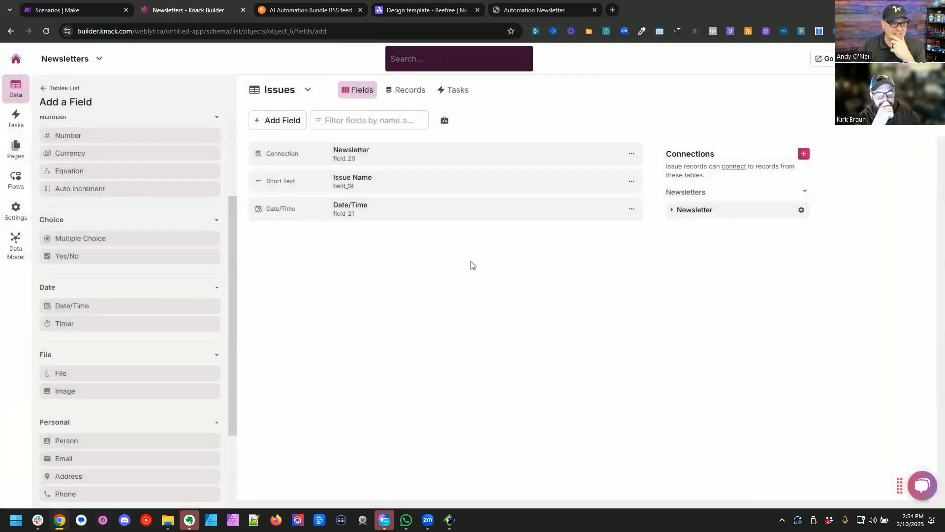
Step: Add a blank table named "Video Content" to the Newsletters app
{"action": "left_click", "coordinate": [398, 92]}
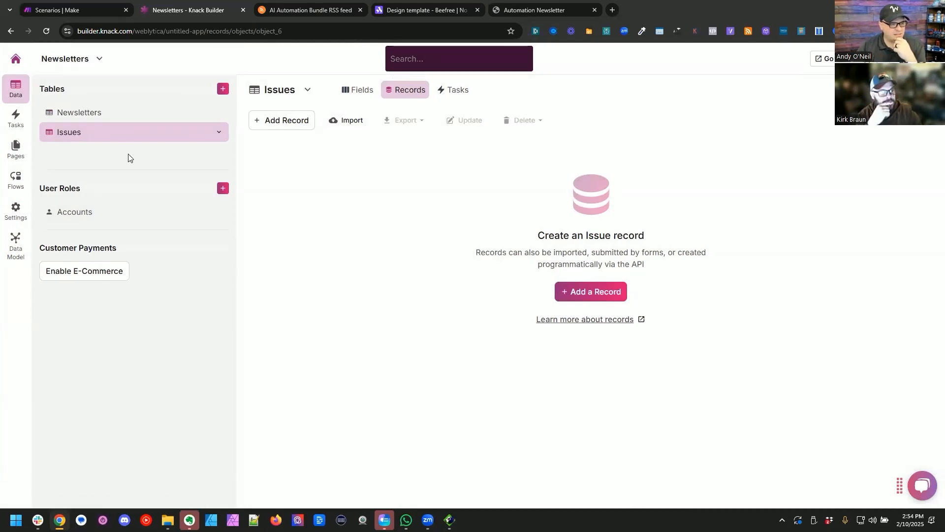
{"action": "left_click", "coordinate": [219, 94]}
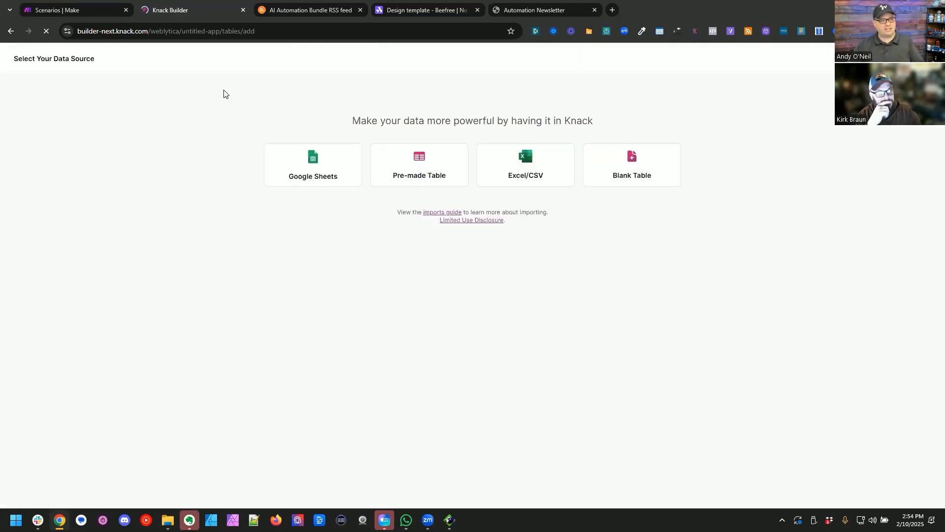
{"action": "left_click", "coordinate": [616, 159]}
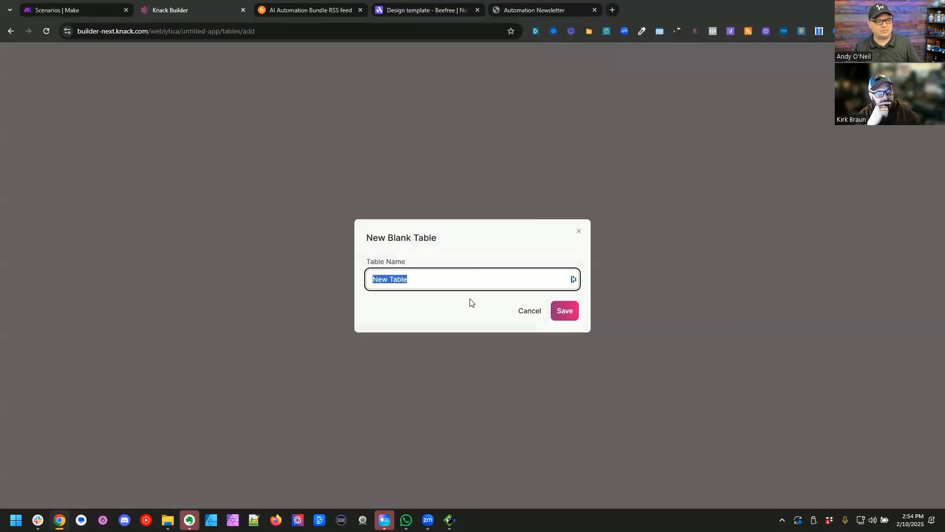
{"action": "type", "text": "V"}
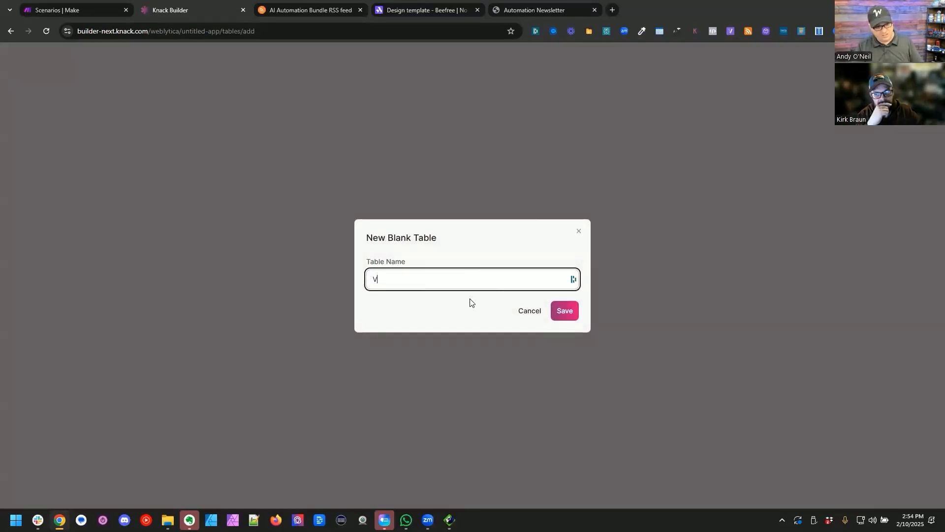
{"action": "type", "text": "ideo Content"}
{"action": "key", "text": "Return"}
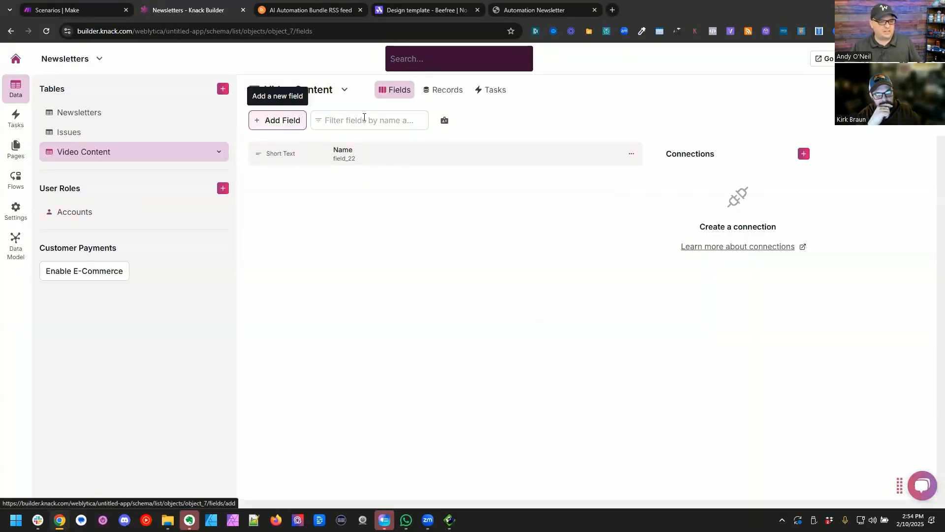
Step: Connect the Video Content table to Issues, with one issue per video content and many video contents per issue
{"action": "left_click", "coordinate": [804, 155]}
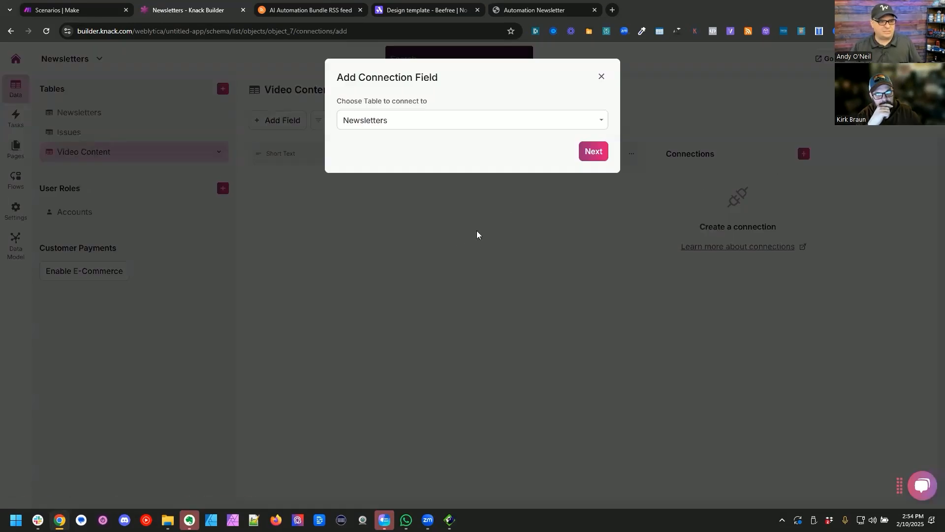
{"action": "left_click", "coordinate": [507, 119]}
{"action": "left_click", "coordinate": [468, 150]}
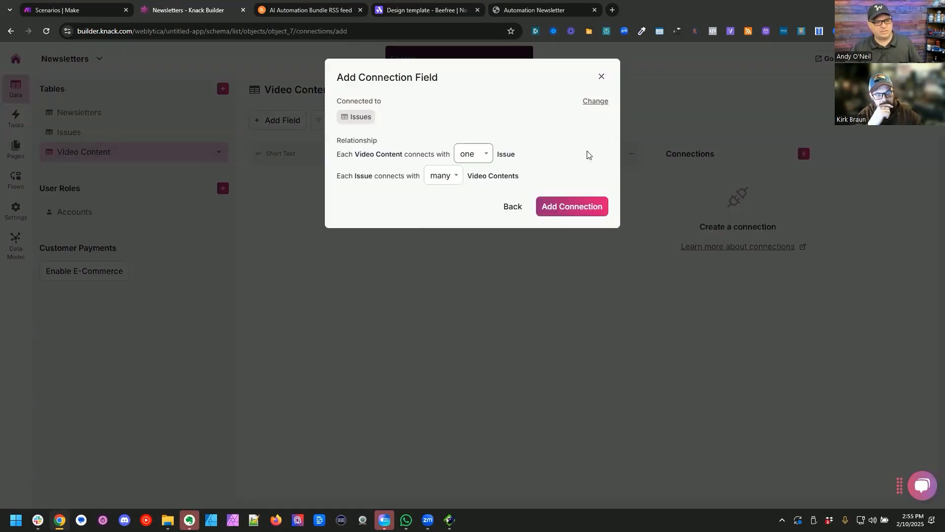
{"action": "left_click", "coordinate": [571, 207]}
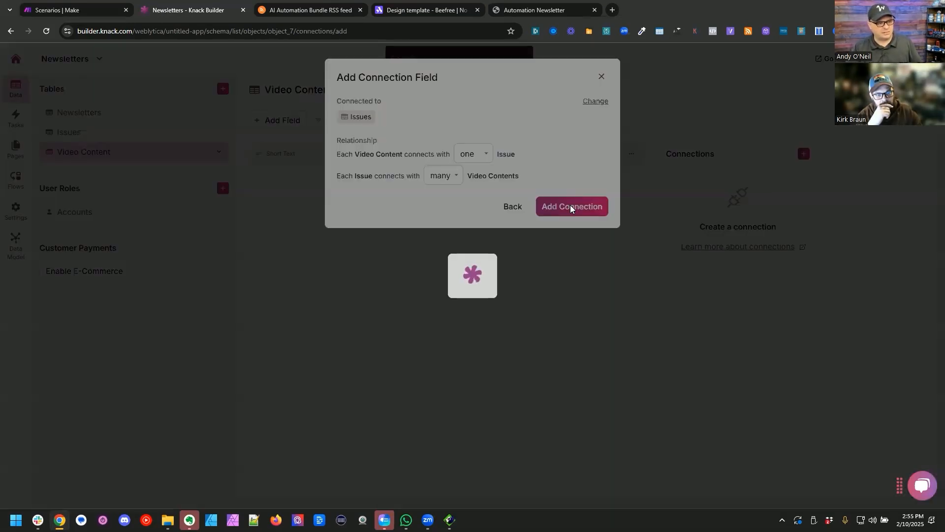
Step: Connect Video Content to Newsletters, one newsletter to many video contents, and order the fields Newsletter, Issue, Name
{"action": "left_click", "coordinate": [803, 154]}
{"action": "left_click", "coordinate": [446, 123]}
{"action": "left_click", "coordinate": [448, 135]}
{"action": "left_click", "coordinate": [591, 151]}
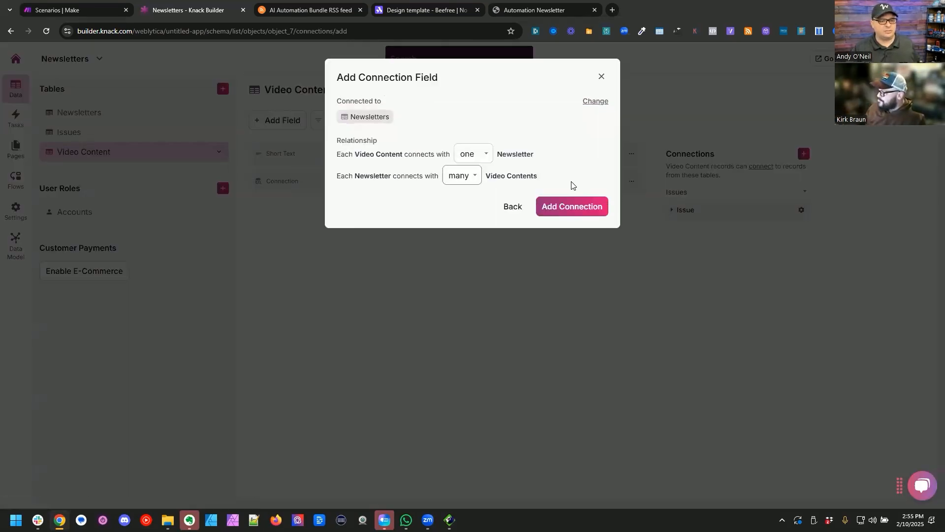
{"action": "left_click", "coordinate": [571, 206]}
{"action": "left_click_drag", "start_coordinate": [384, 207], "coordinate": [382, 187]}
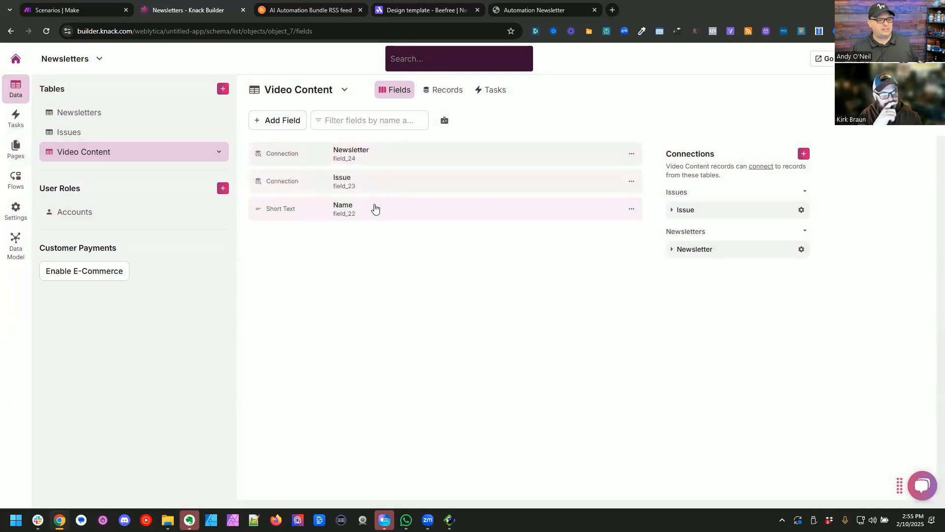
Step: Open the AI Automation Bundle feed's XML in the browser and examine the title entry of its first item
{"action": "left_click", "coordinate": [375, 209]}
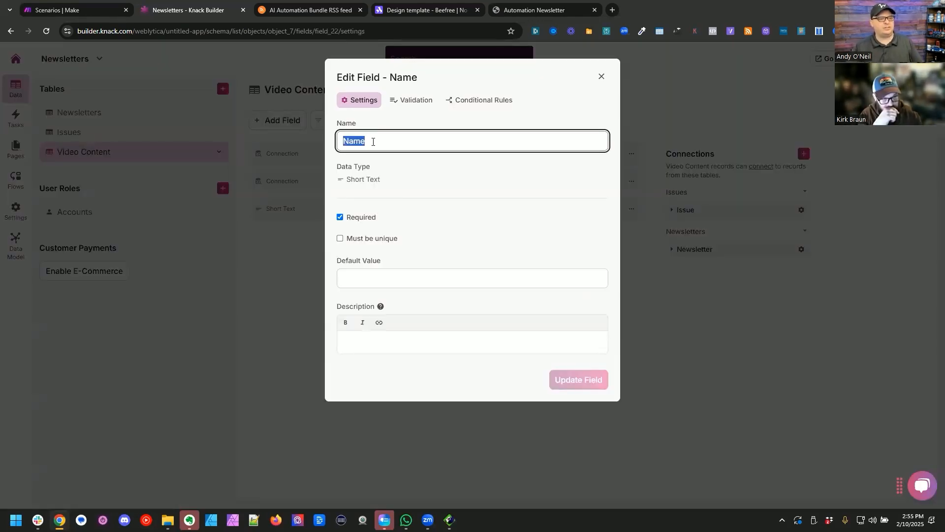
{"action": "left_click", "coordinate": [335, 5]}
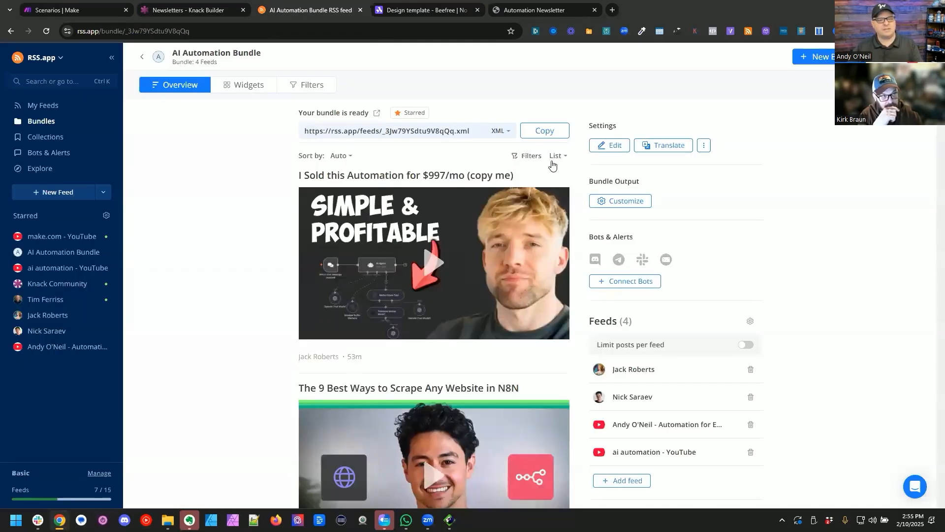
{"action": "left_click", "coordinate": [527, 129]}
{"action": "left_click", "coordinate": [401, 31]}
{"action": "key", "text": "ctrl+v"}
{"action": "key", "text": "Return"}
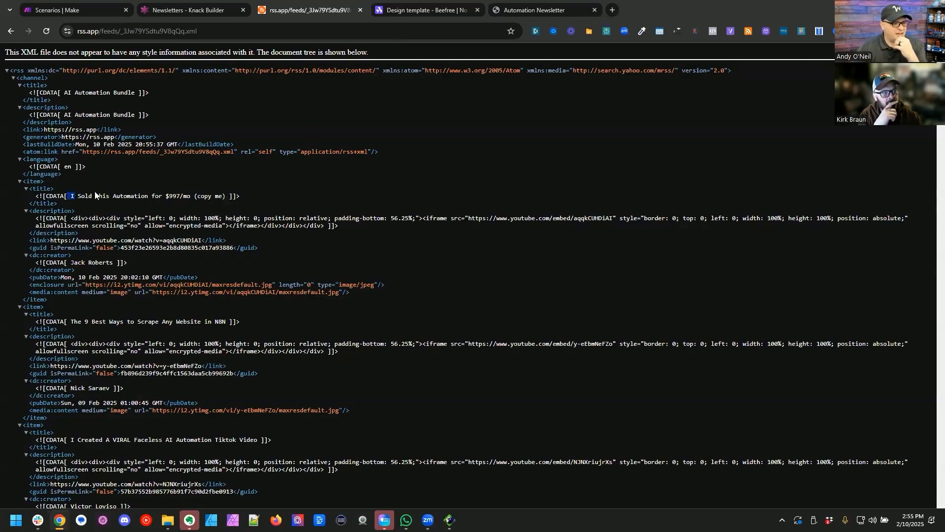
{"action": "left_click_drag", "start_coordinate": [95, 192], "coordinate": [199, 192]}
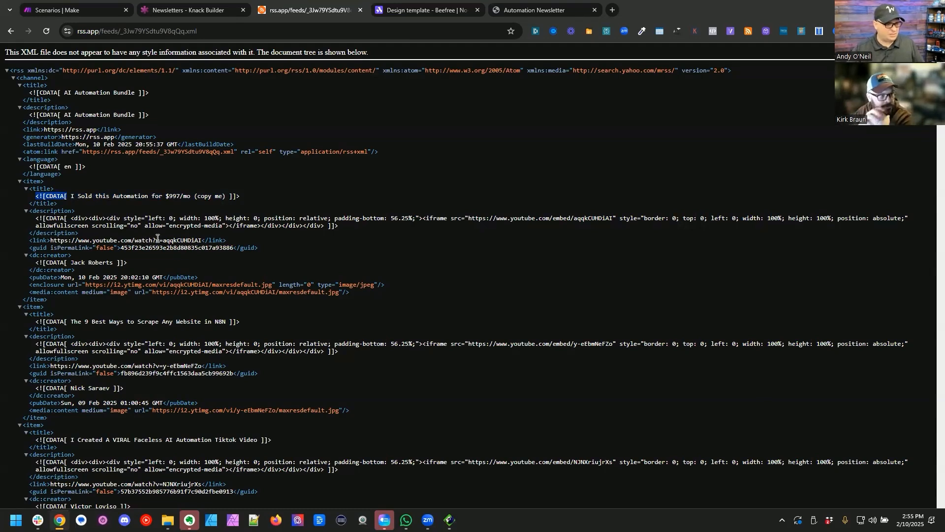
Step: Rename the Video Content table's Name field to "Title" and update the field
{"action": "key", "text": "ctrl+shift+Tab"}
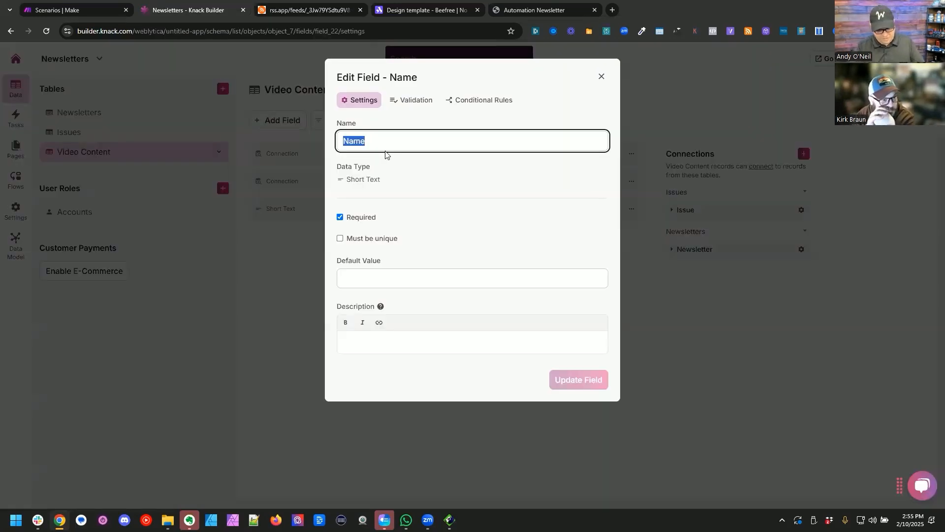
{"action": "type", "text": "Video"}
{"action": "key", "text": "ctrl+a"}
{"action": "type", "text": "Titl"}
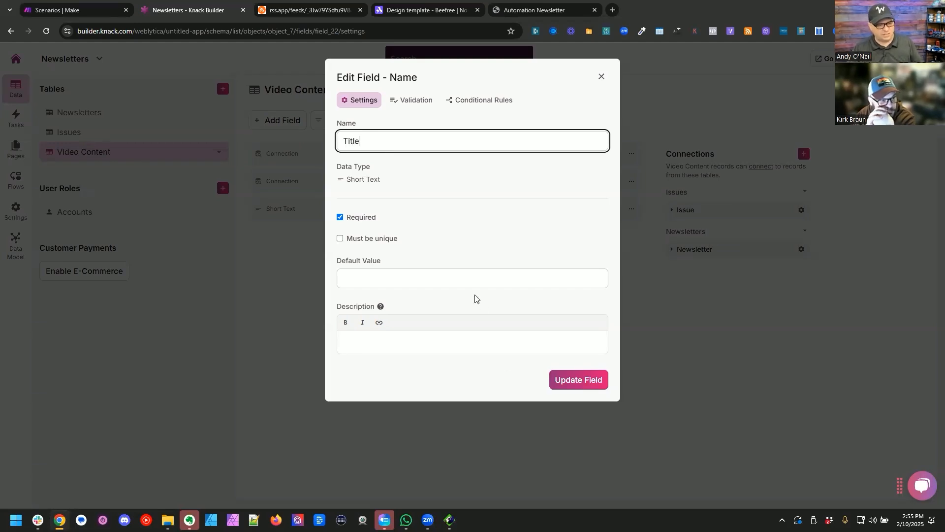
{"action": "left_click", "coordinate": [576, 379]}
Step: Add a required Link field named "YouTube Link" to the Video Content table
{"action": "left_click", "coordinate": [274, 122]}
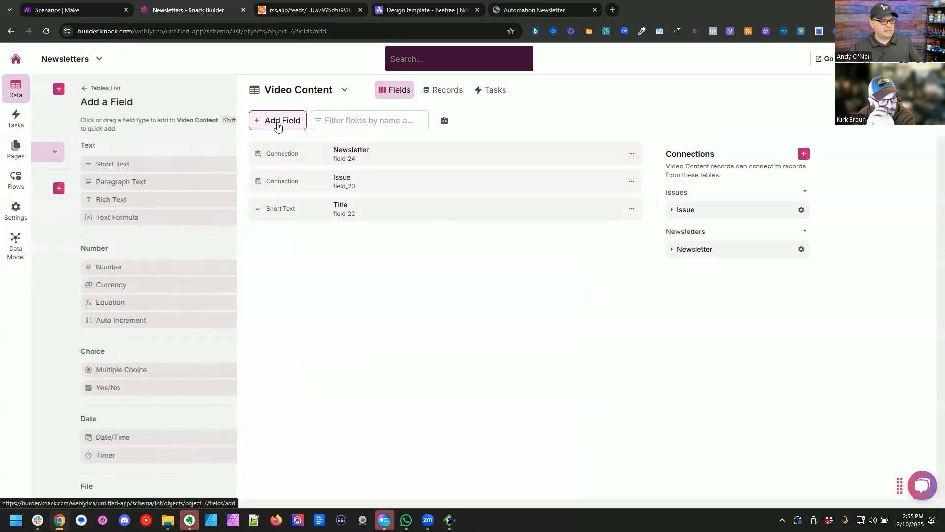
{"action": "scroll", "coordinate": [140, 271], "scroll_direction": "down", "scroll_amount": 4}
{"action": "scroll", "coordinate": [108, 394], "scroll_direction": "down", "scroll_amount": 1}
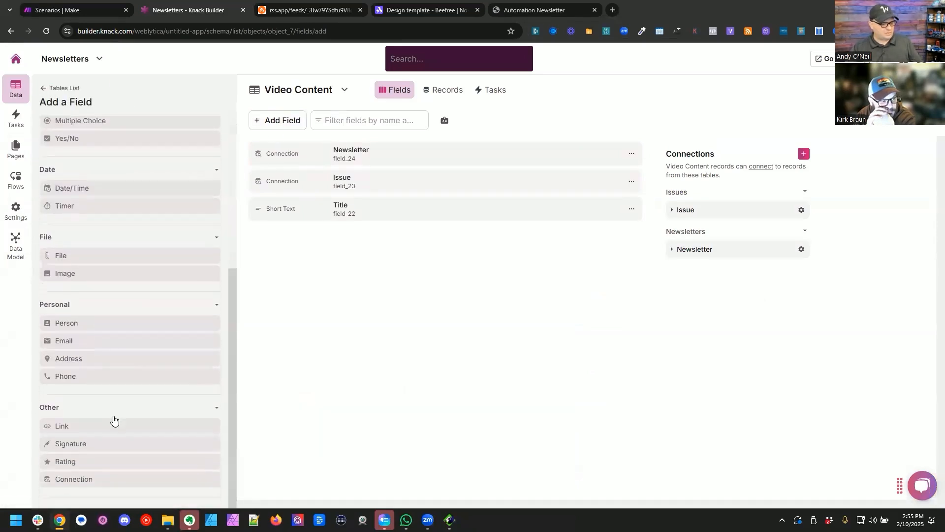
{"action": "left_click", "coordinate": [111, 425]}
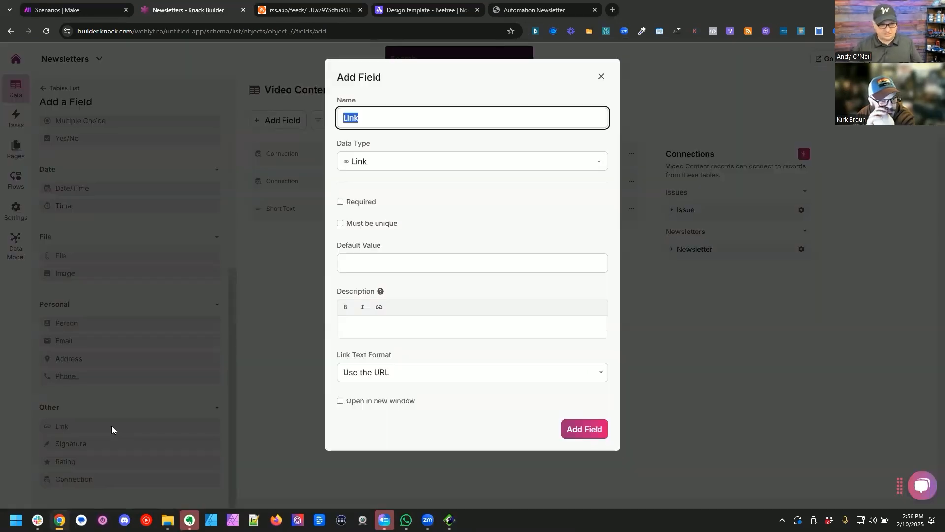
{"action": "type", "text": "YoUTu"}
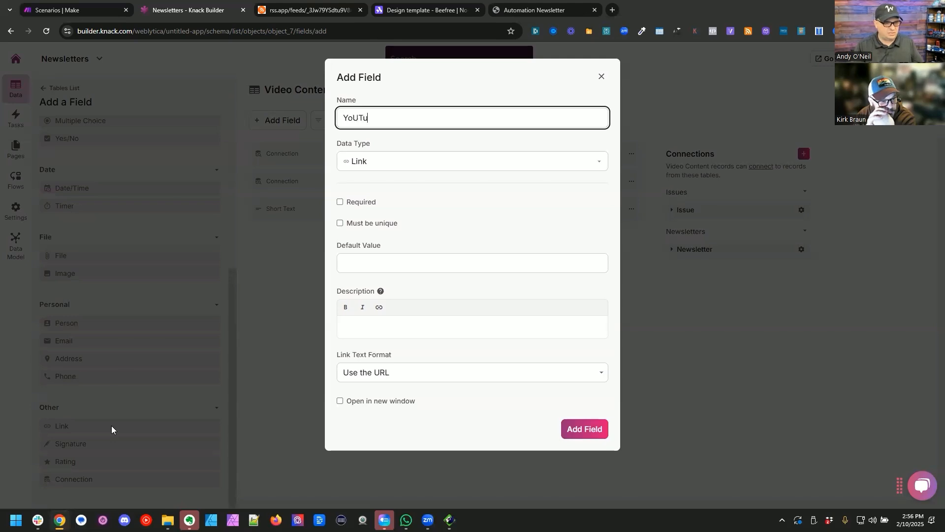
{"action": "type", "text": "be Link"}
{"action": "left_click", "coordinate": [362, 202]}
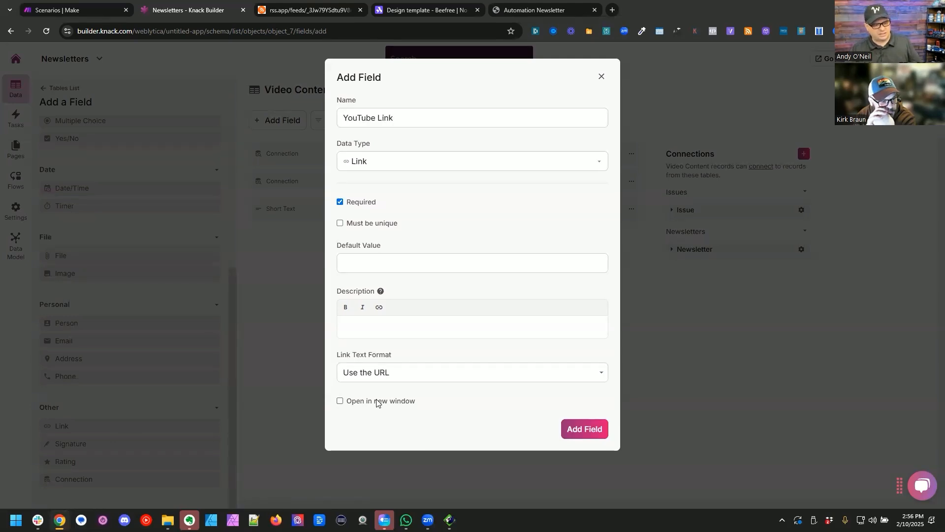
Step: Check the creator entry in the feed XML and add a Short Text field named "Channel Name" to Video Content
{"action": "key", "text": "ctrl+Tab"}
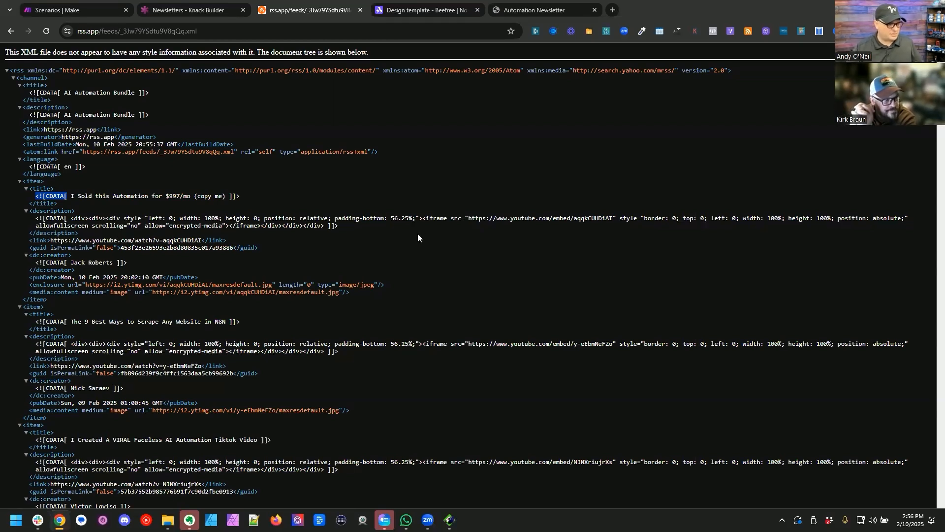
{"action": "left_click", "coordinate": [79, 261]}
{"action": "left_click_drag", "start_coordinate": [79, 261], "coordinate": [156, 263]}
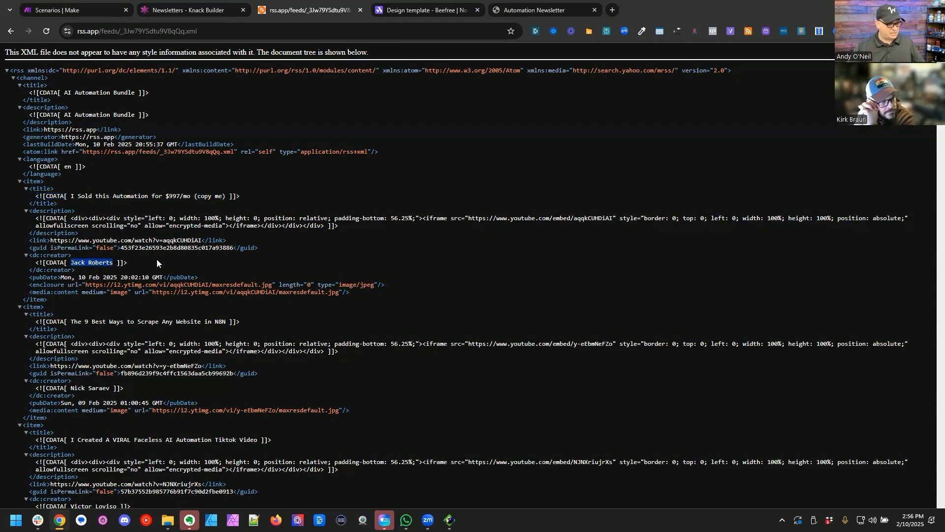
{"action": "key", "text": "ctrl+shift+Tab"}
{"action": "left_click", "coordinate": [279, 120]}
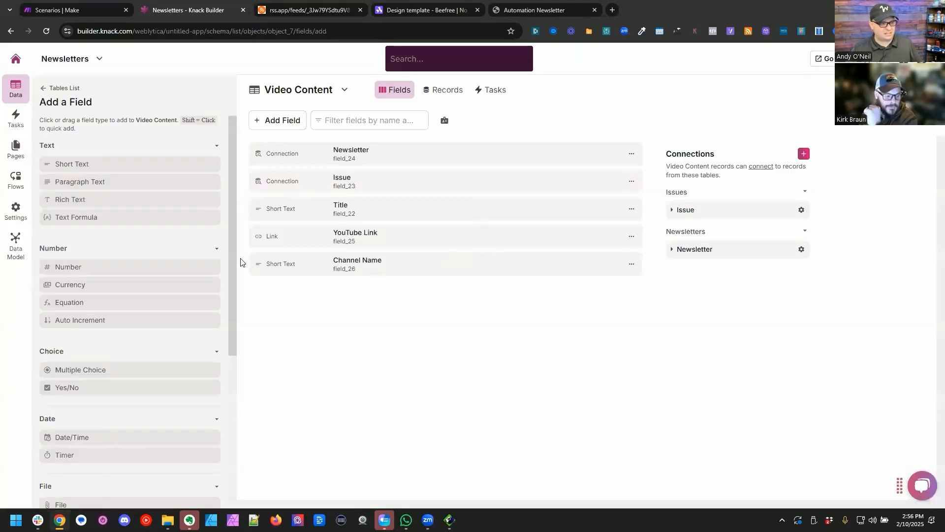
Step: Add a required Date/Time field to Video Content with mm/dd/yyyy dates, HH:MM am times, and default date and time set to None
{"action": "scroll", "coordinate": [95, 333], "scroll_direction": "down", "scroll_amount": 3}
{"action": "key", "text": "ctrl+Tab"}
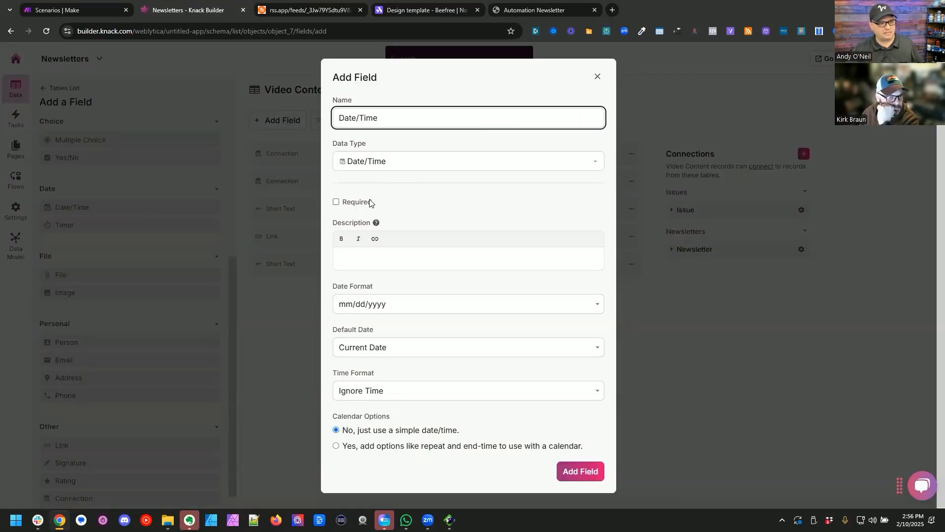
{"action": "left_click", "coordinate": [370, 203]}
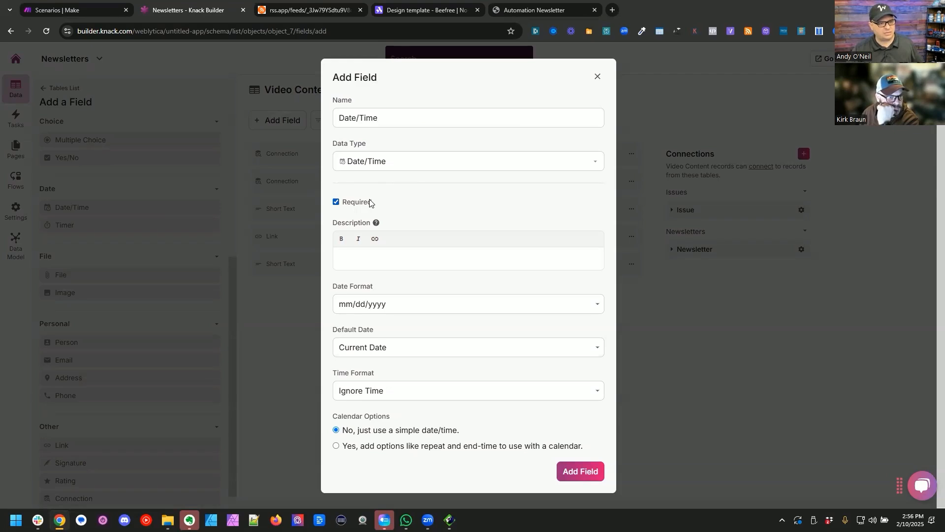
{"action": "left_click", "coordinate": [414, 348]}
{"action": "left_click", "coordinate": [401, 379]}
{"action": "left_click", "coordinate": [396, 390]}
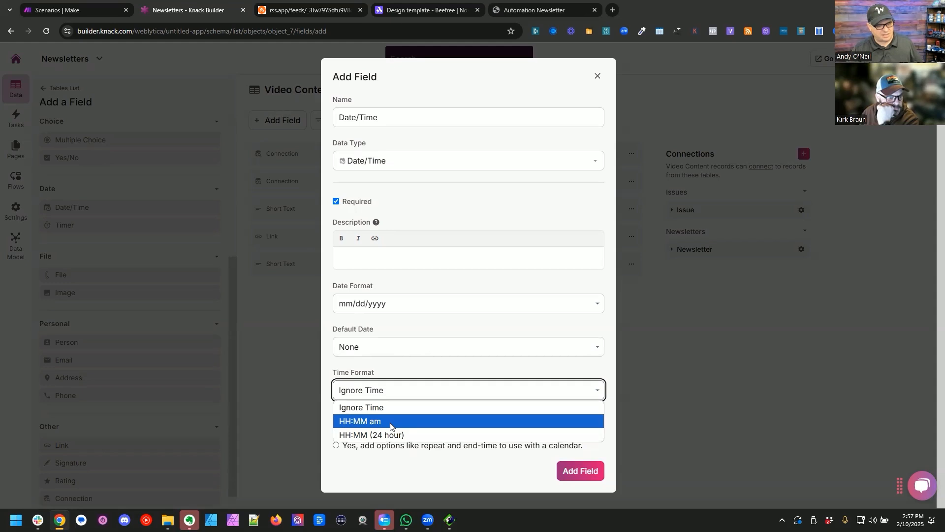
{"action": "left_click", "coordinate": [390, 422]}
{"action": "left_click", "coordinate": [420, 394]}
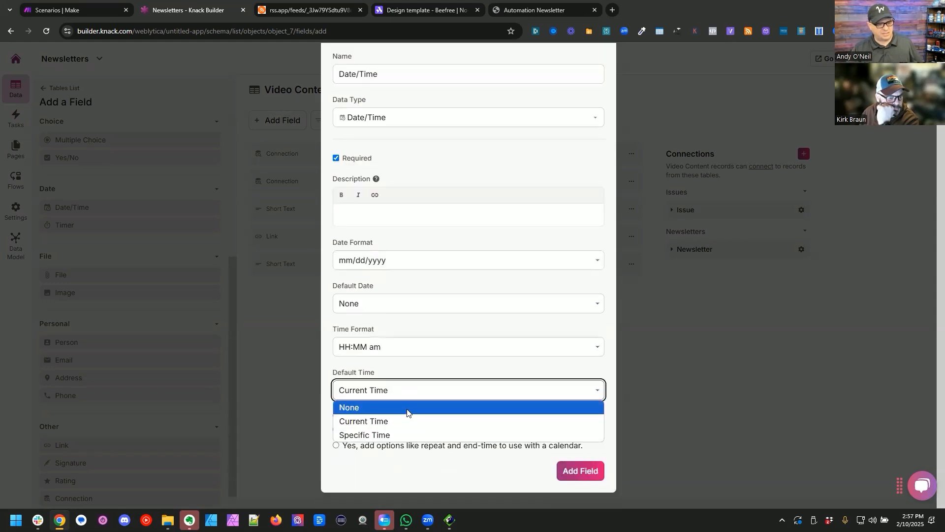
{"action": "left_click", "coordinate": [407, 412]}
{"action": "left_click", "coordinate": [572, 471]}
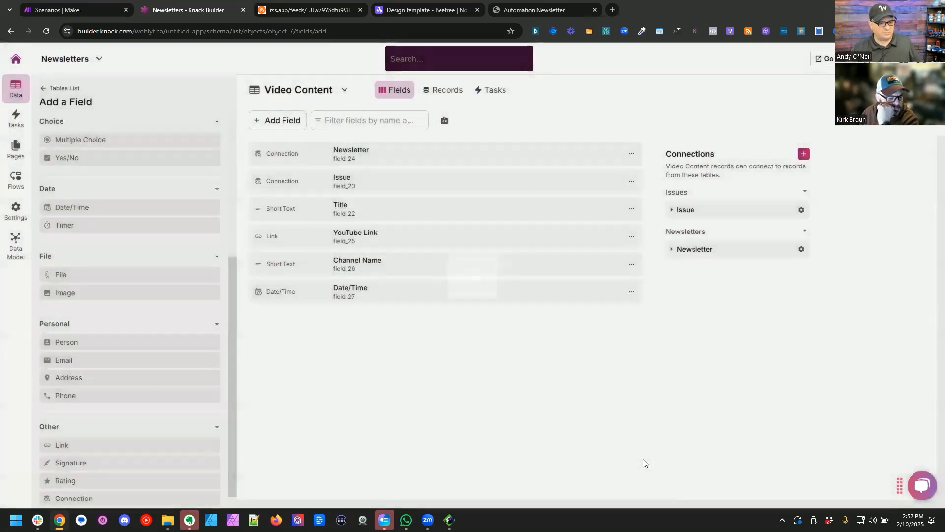
Step: Reorder the Video Content fields so Date/Time comes before YouTube Link and Channel Name comes before Title
{"action": "left_click_drag", "start_coordinate": [430, 302], "coordinate": [439, 241]}
{"action": "left_click_drag", "start_coordinate": [401, 297], "coordinate": [403, 213]}
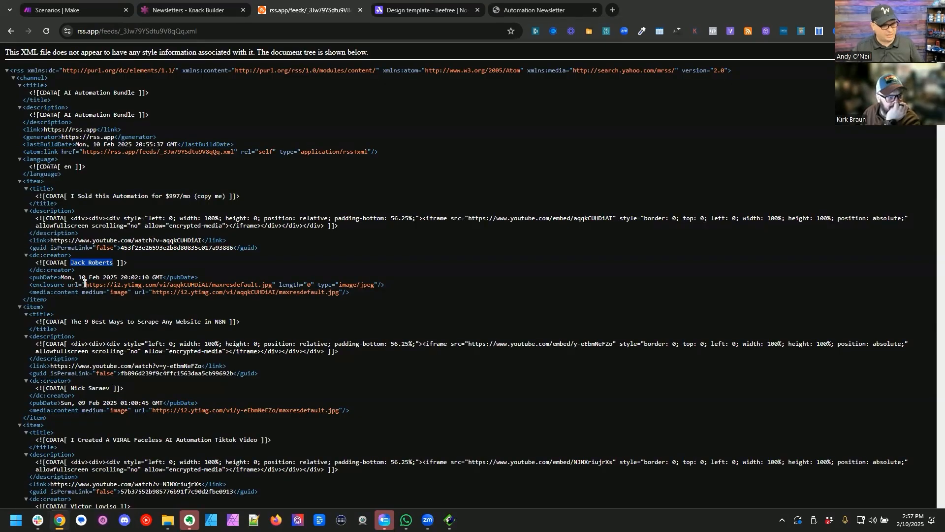
Step: Open the enclosure image URL of the feed's first item to examine the video thumbnail, and close it again
{"action": "left_click_drag", "start_coordinate": [85, 284], "coordinate": [273, 287]}
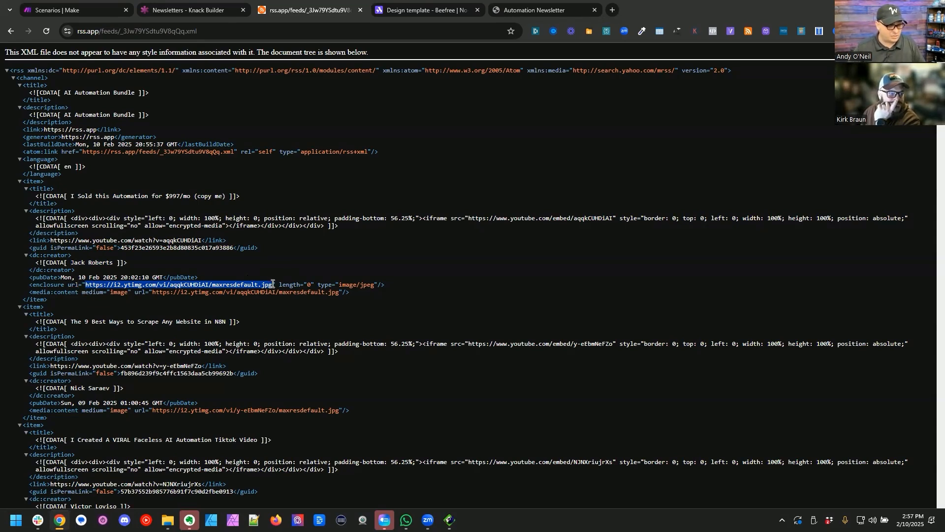
{"action": "right_click", "coordinate": [272, 286]}
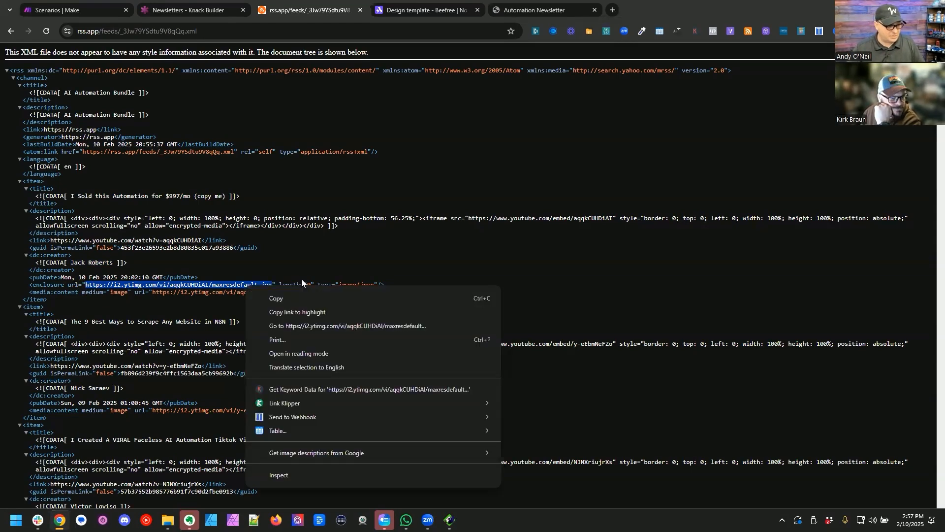
{"action": "left_click", "coordinate": [301, 325]}
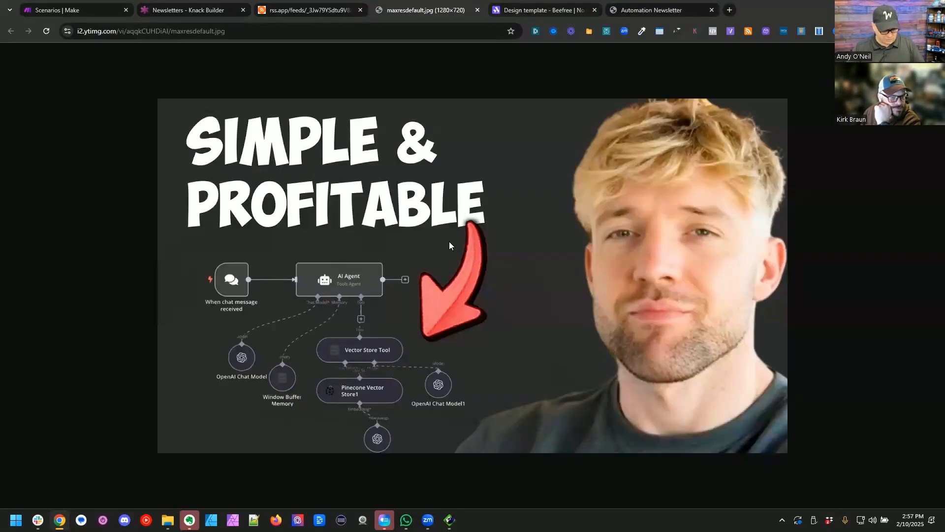
{"action": "key", "text": "ctrl+w"}
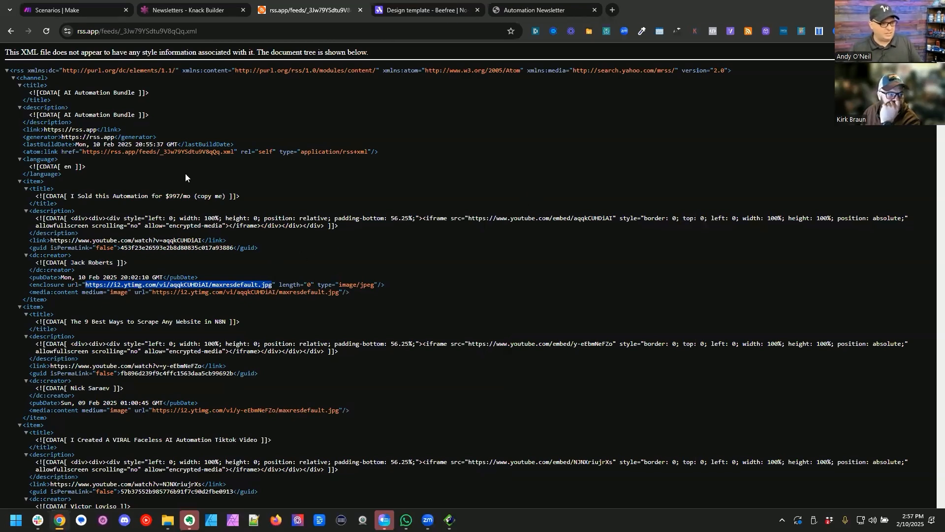
Step: Add a Link field named "Thumbnail Link" to the Video Content table
{"action": "key", "text": "ctrl+shift+Tab"}
{"action": "left_click", "coordinate": [121, 426]}
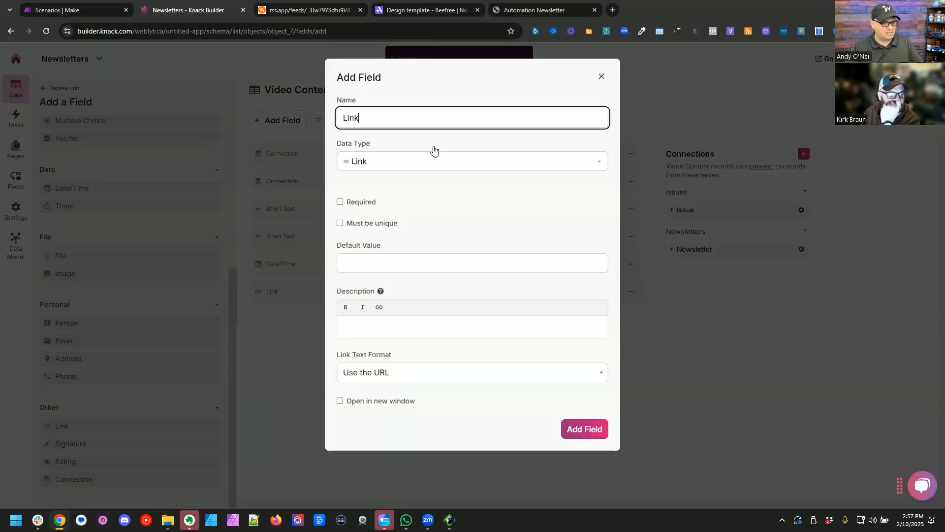
{"action": "triple_click", "coordinate": [436, 110]}
{"action": "type", "text": "Thumbnai"}
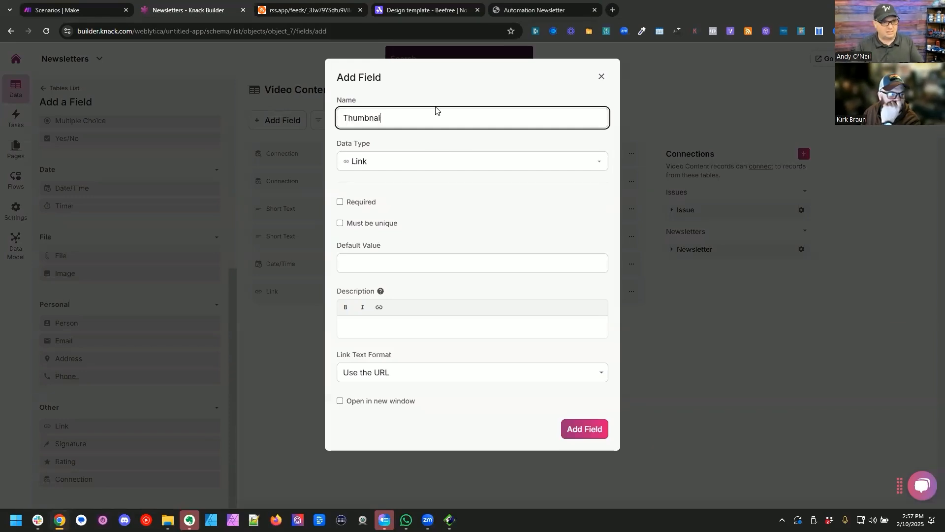
{"action": "type", "text": "l Link"}
{"action": "key", "text": "Return"}
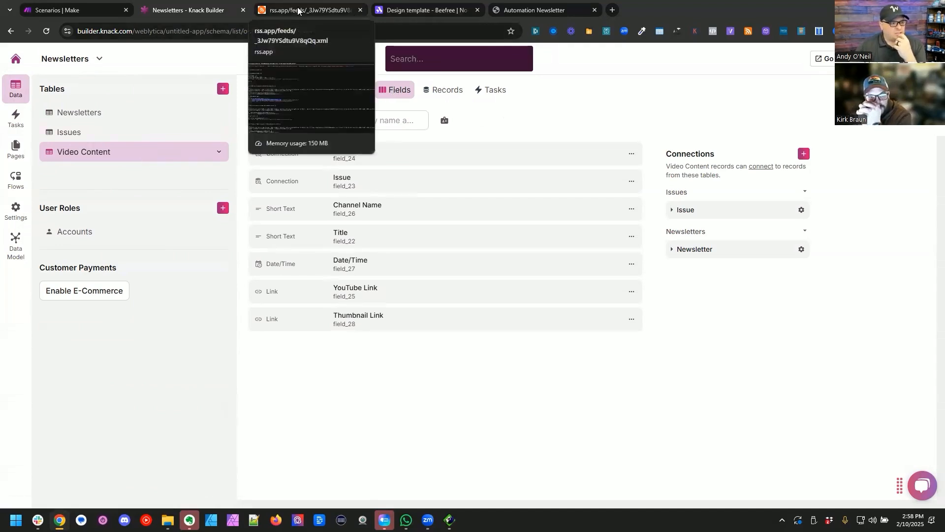
Step: Switch to Make and create a scenario in the AI Newsletter folder with an RSS "Retrieve RSS feed items" module
{"action": "left_click", "coordinate": [98, 115]}
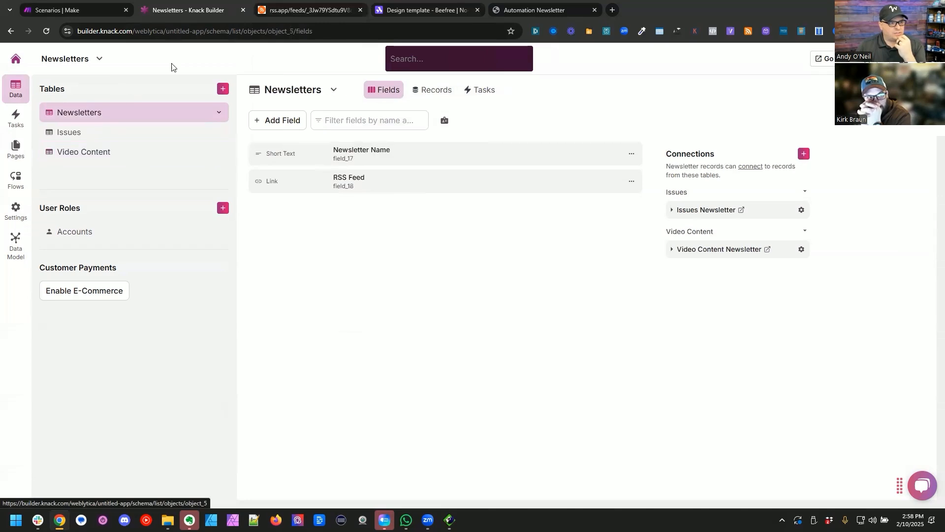
{"action": "left_click", "coordinate": [63, 5]}
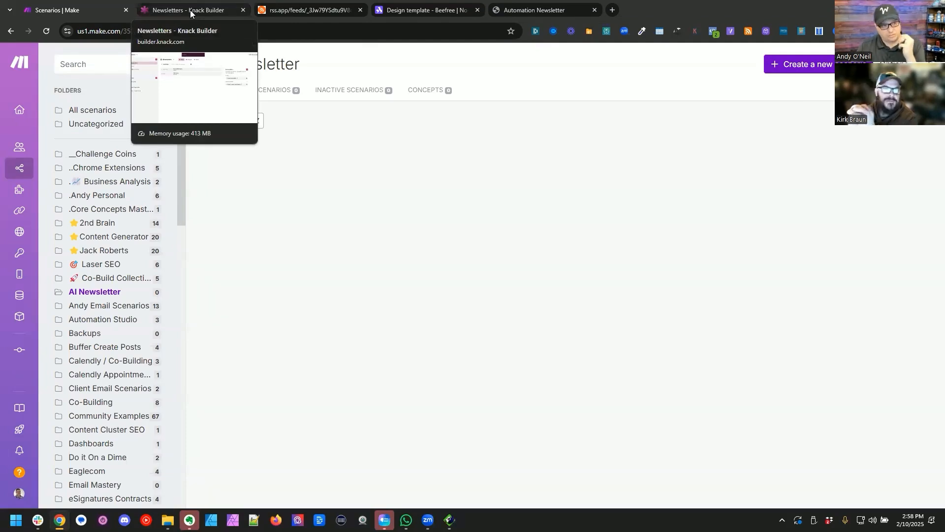
{"action": "left_click", "coordinate": [810, 66]}
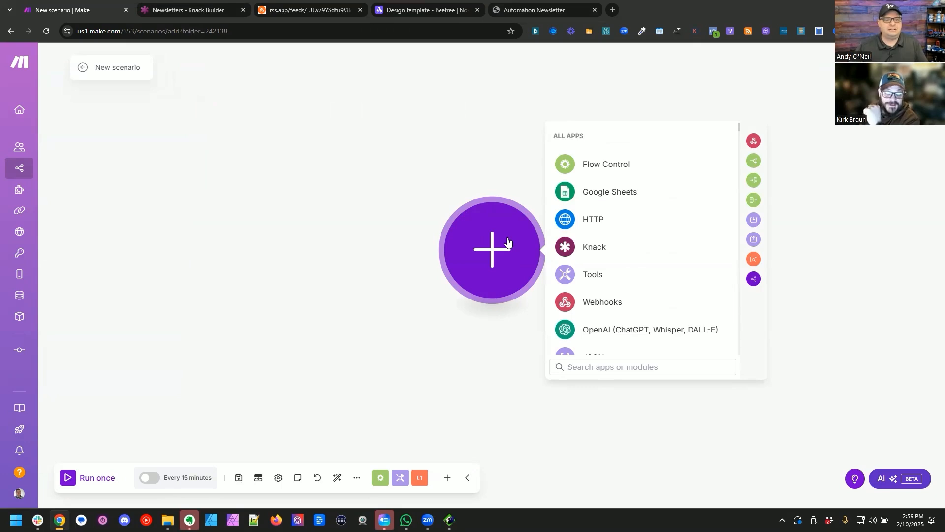
{"action": "type", "text": "rss"}
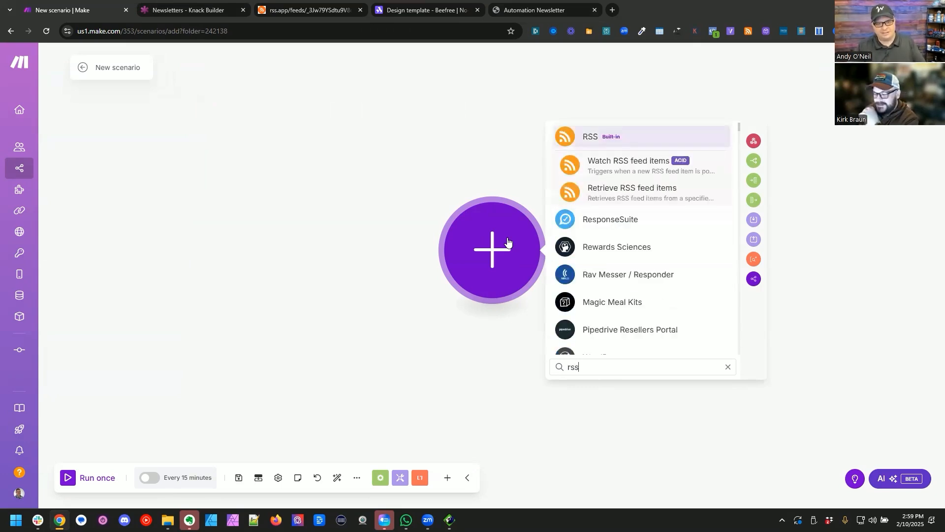
{"action": "left_click", "coordinate": [644, 193]}
{"action": "left_click_drag", "start_coordinate": [272, 165], "coordinate": [464, 154]}
{"action": "left_click", "coordinate": [254, 175]}
Step: Add a Knack search module ahead of the RSS module and make it the scenario's scheduled starting module
{"action": "right_click", "coordinate": [253, 174]}
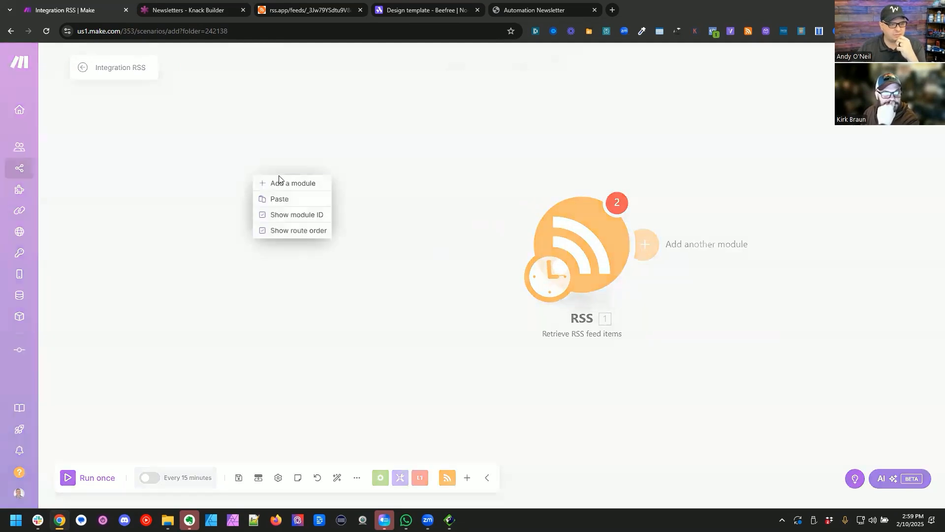
{"action": "left_click", "coordinate": [296, 182]}
{"action": "left_click_drag", "start_coordinate": [254, 176], "coordinate": [275, 241]}
{"action": "left_click", "coordinate": [275, 237]}
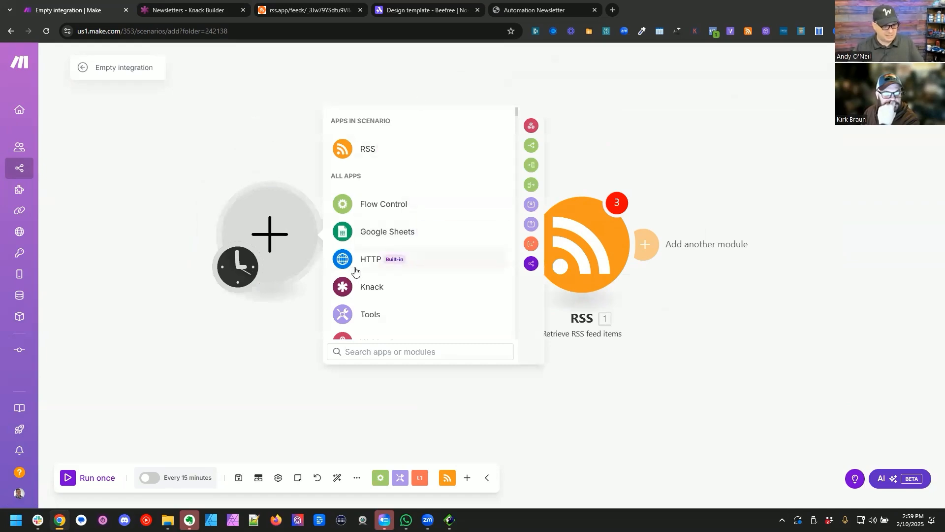
{"action": "left_click", "coordinate": [366, 287]}
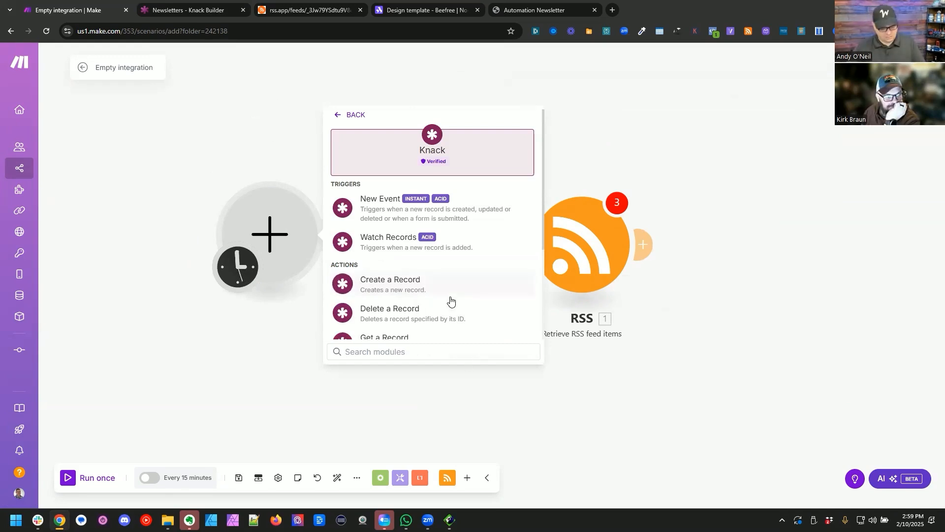
{"action": "type", "text": "sear"}
{"action": "left_click", "coordinate": [392, 198]}
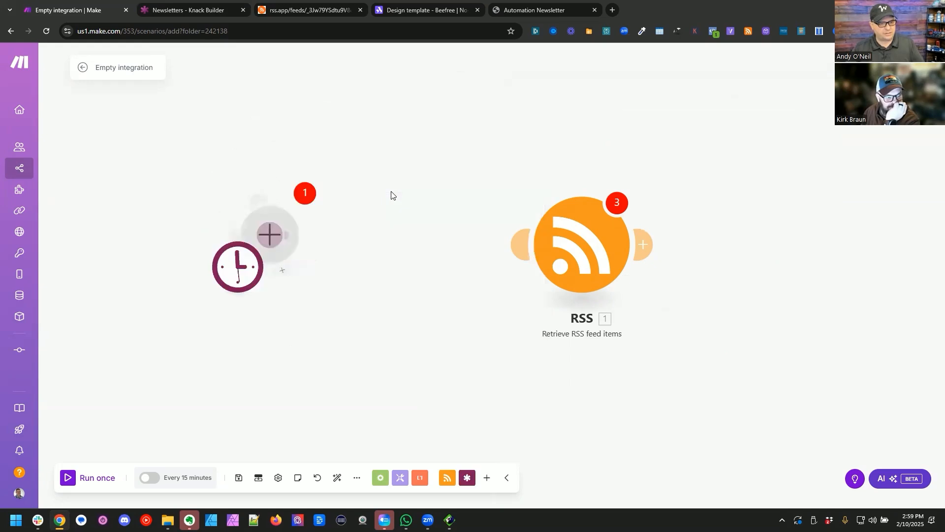
Step: Create a Knack connection named "Newsletters" for the search module using the application ID and API key
{"action": "left_click", "coordinate": [528, 179]}
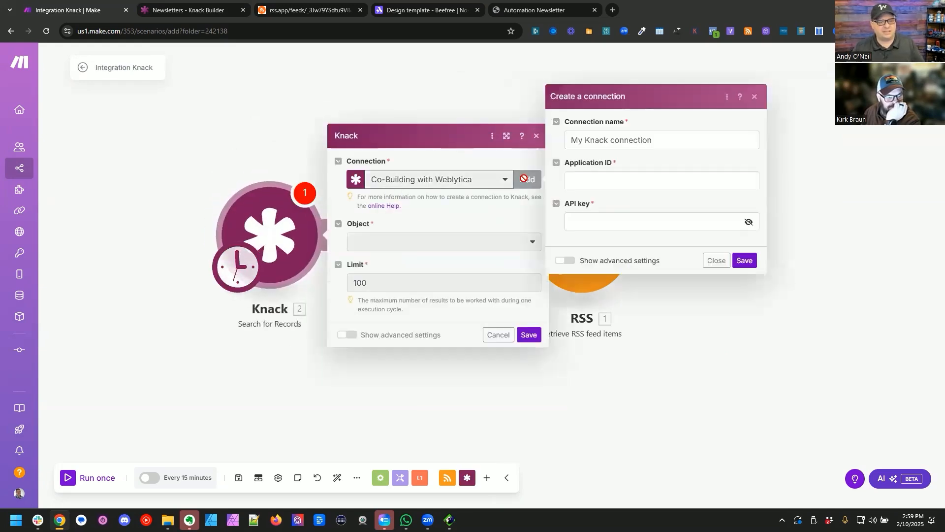
{"action": "triple_click", "coordinate": [587, 141]}
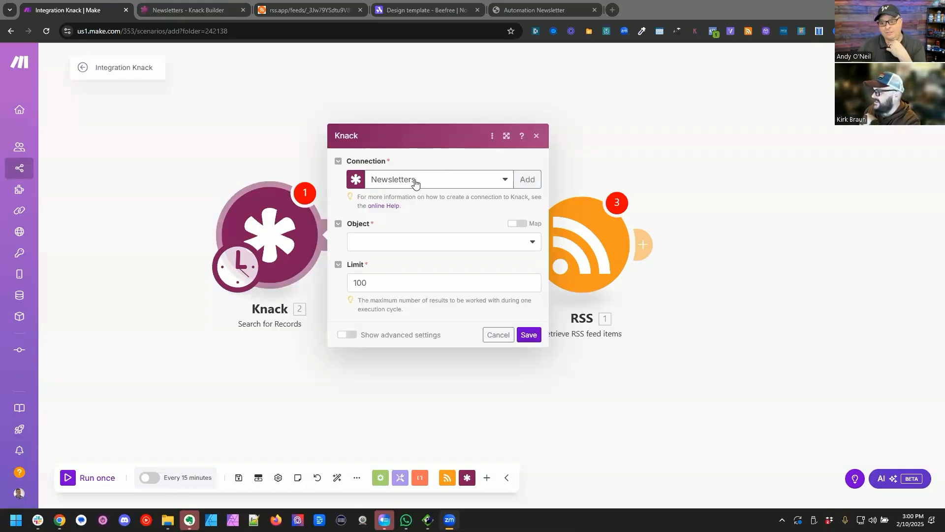
Step: Set the Knack search to the Newsletters object, remove the empty filter rule, and save the module
{"action": "left_click", "coordinate": [416, 242]}
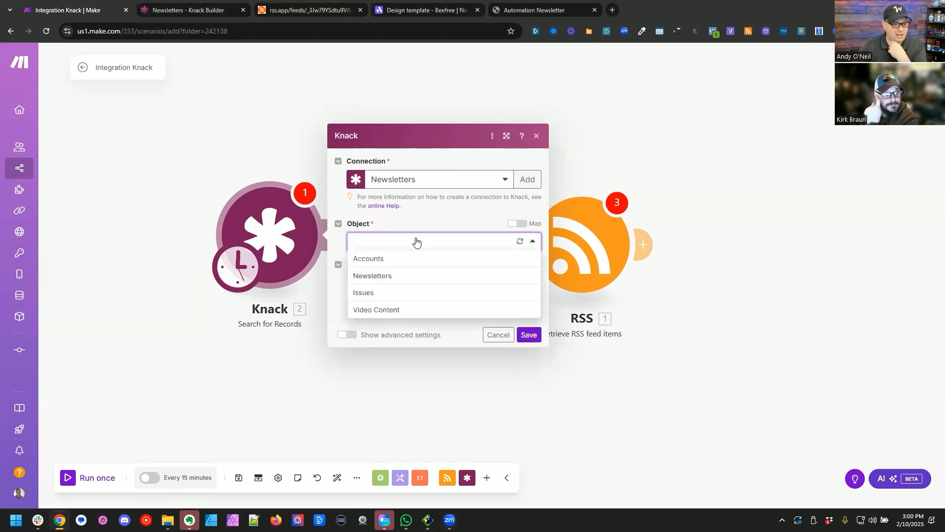
{"action": "left_click", "coordinate": [394, 277]}
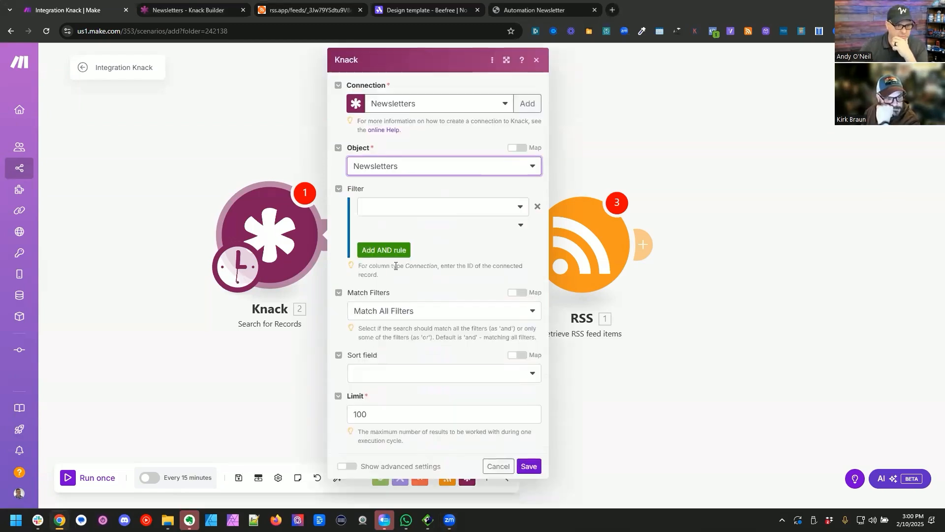
{"action": "left_click", "coordinate": [537, 207]}
{"action": "left_click", "coordinate": [537, 207]}
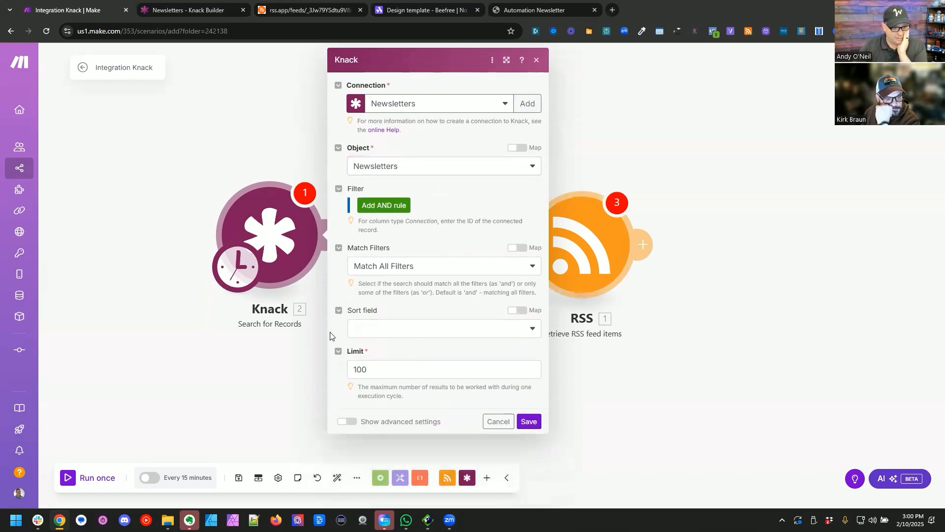
{"action": "left_click", "coordinate": [528, 421]}
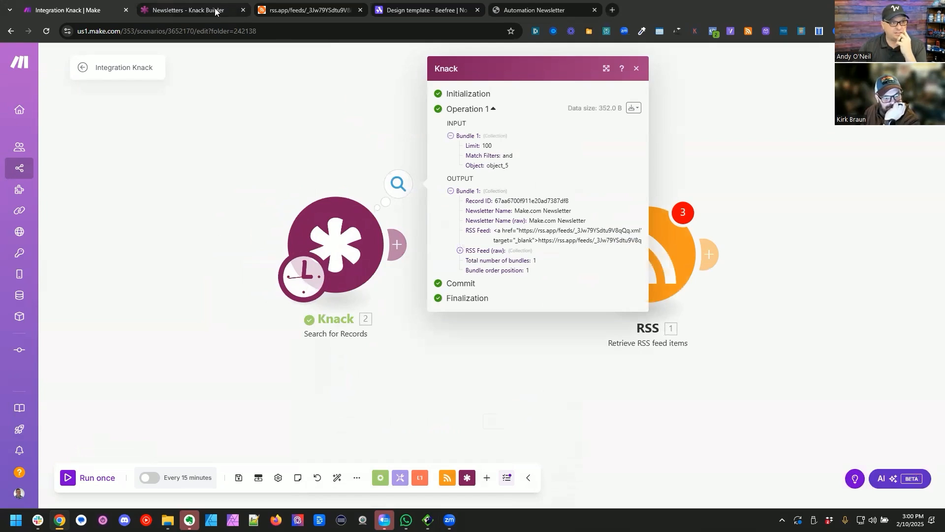
Step: Switch to Knack and start a Date/Time field named "Last Checked Date/Time" in the Newsletters table
{"action": "left_click", "coordinate": [177, 11]}
{"action": "left_click", "coordinate": [16, 89]}
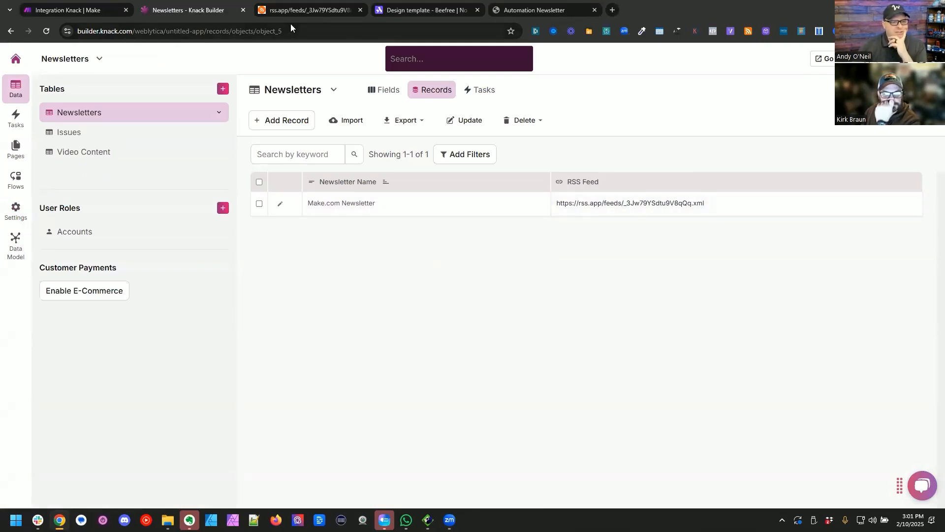
{"action": "left_click", "coordinate": [384, 90]}
{"action": "left_click", "coordinate": [263, 129]}
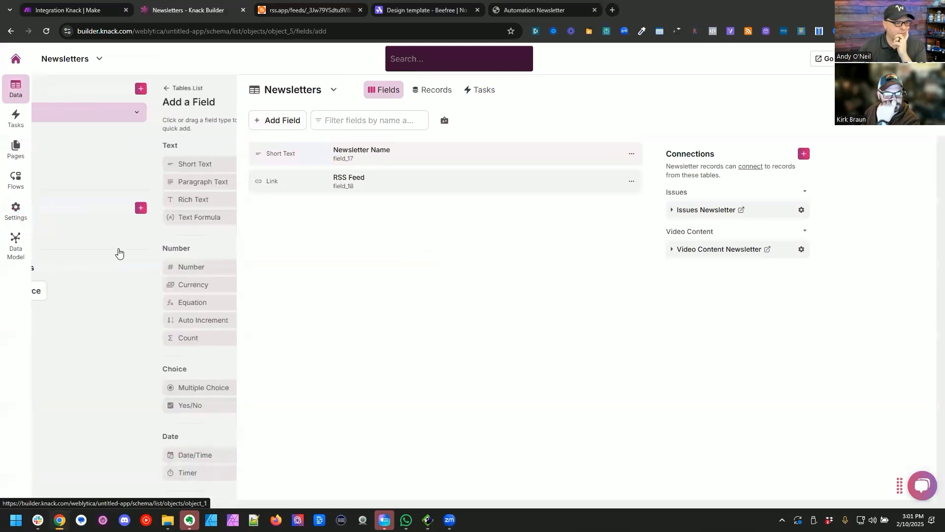
{"action": "scroll", "coordinate": [115, 256], "scroll_direction": "down", "scroll_amount": 5}
{"action": "scroll", "coordinate": [93, 315], "scroll_direction": "up", "scroll_amount": 2}
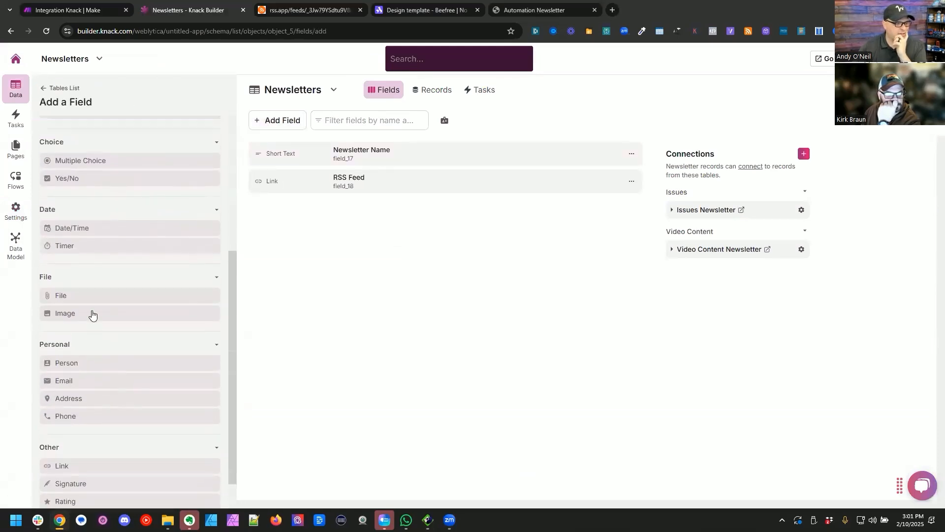
{"action": "left_click", "coordinate": [95, 289]}
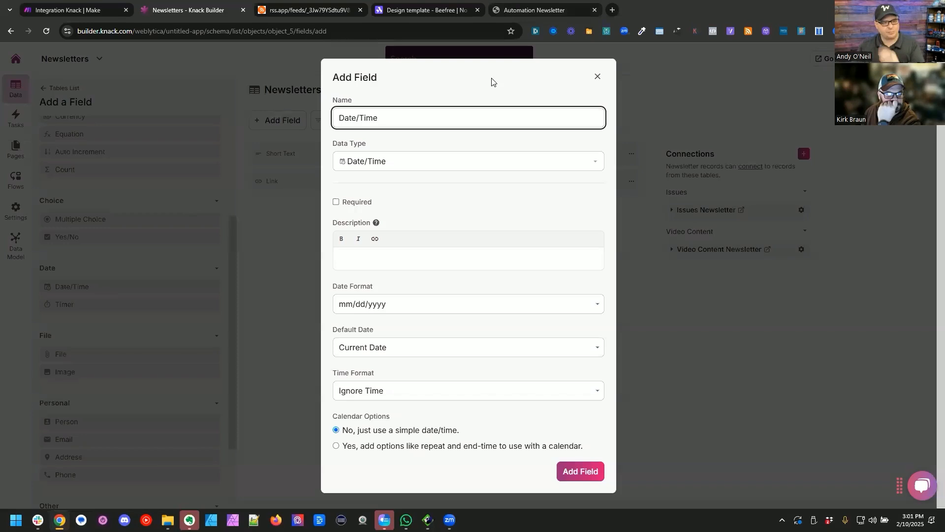
{"action": "key", "text": "Home"}
{"action": "type", "text": "Last Checked"}
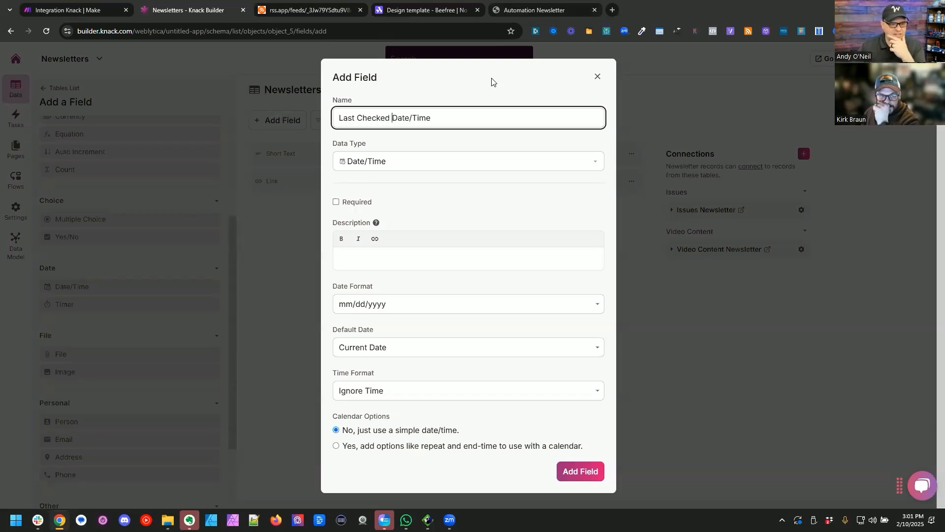
Step: Keep the mm/dd/yyyy date format, choose the default date option and an am/pm time format, and add the field
{"action": "left_click", "coordinate": [417, 310]}
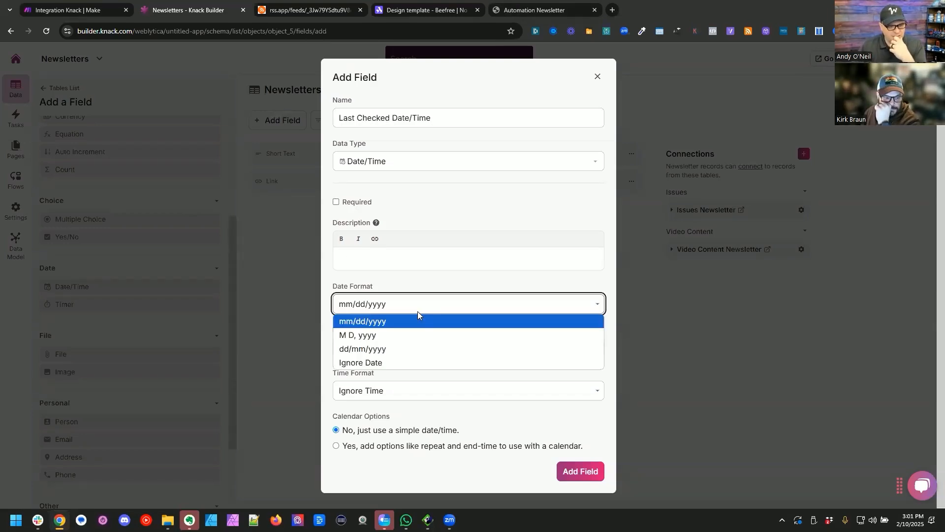
{"action": "left_click", "coordinate": [415, 304]}
{"action": "left_click", "coordinate": [407, 350]}
{"action": "left_click", "coordinate": [409, 378]}
{"action": "left_click", "coordinate": [413, 390]}
{"action": "left_click", "coordinate": [409, 421]}
{"action": "left_click", "coordinate": [401, 437]}
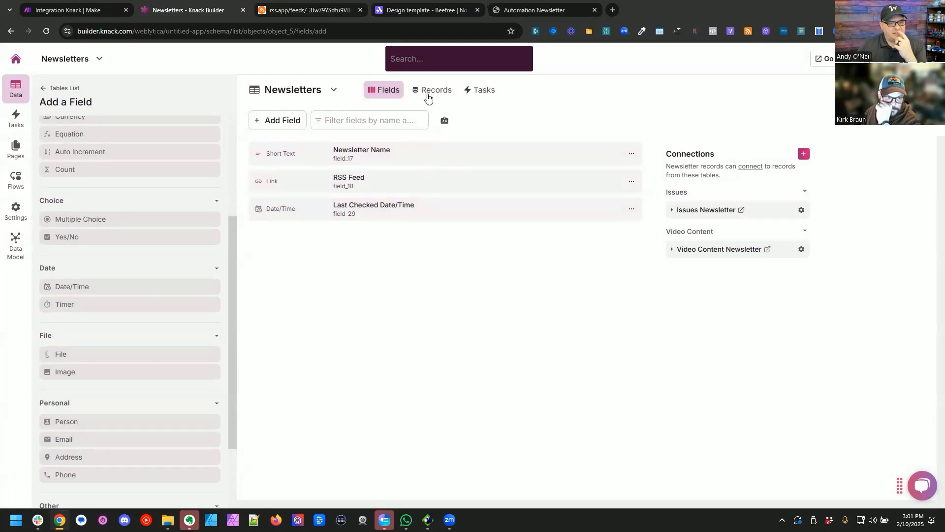
Step: Set the Make.com Newsletter record's Last Checked Date/Time to 02/08/2025 12:00pm
{"action": "left_click", "coordinate": [427, 92]}
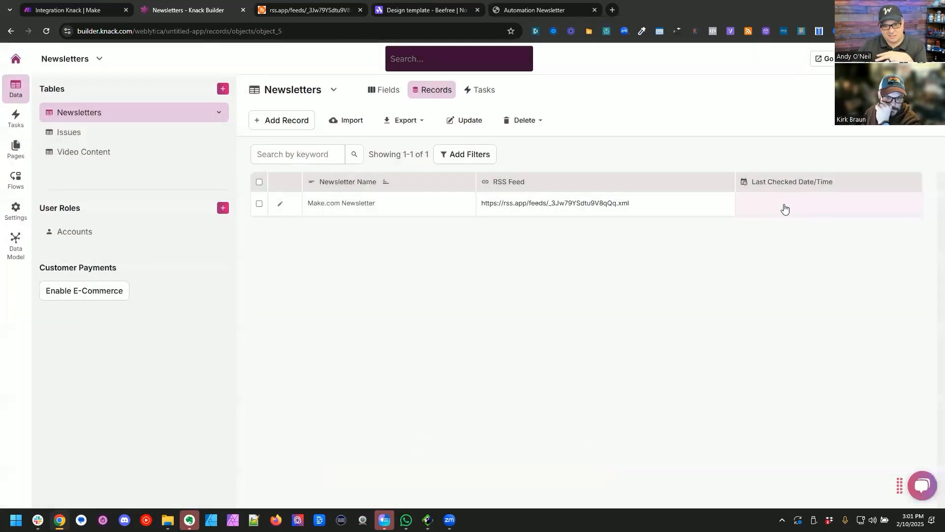
{"action": "left_click", "coordinate": [785, 209]}
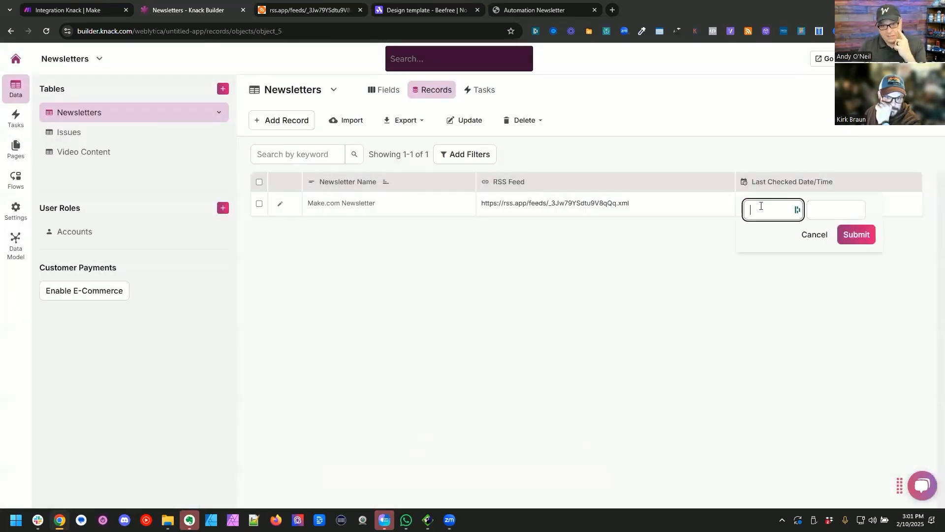
{"action": "left_click", "coordinate": [760, 206]}
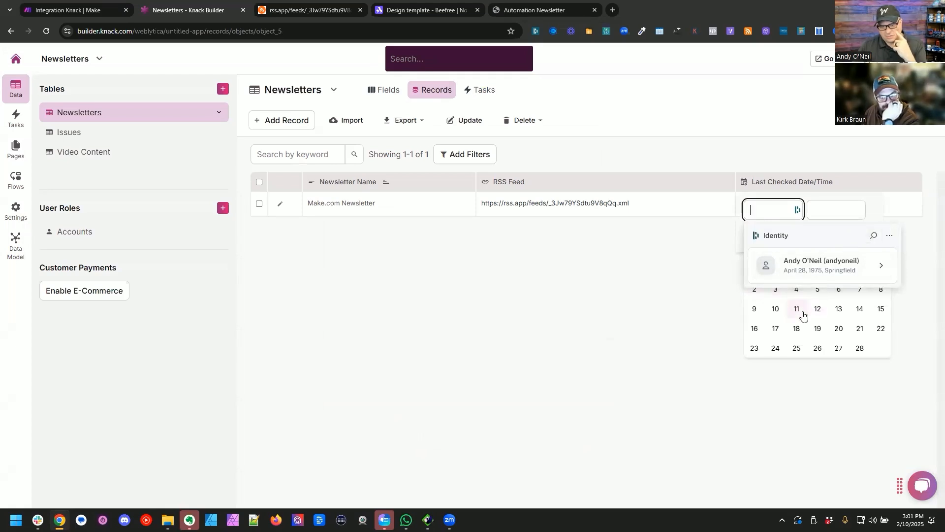
{"action": "left_click", "coordinate": [754, 309]}
{"action": "left_click", "coordinate": [836, 211]}
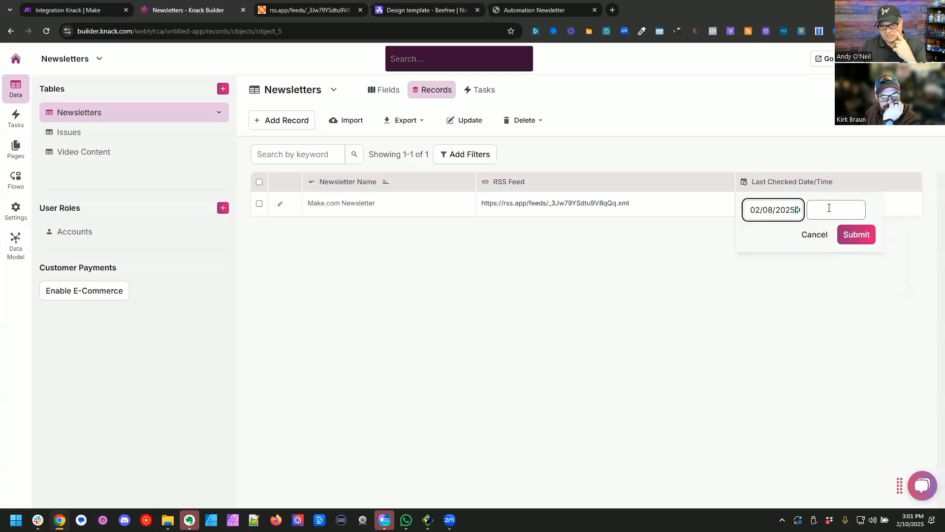
{"action": "left_click", "coordinate": [788, 232]}
{"action": "left_click", "coordinate": [829, 214]}
{"action": "left_click", "coordinate": [833, 230]}
{"action": "left_click", "coordinate": [857, 262]}
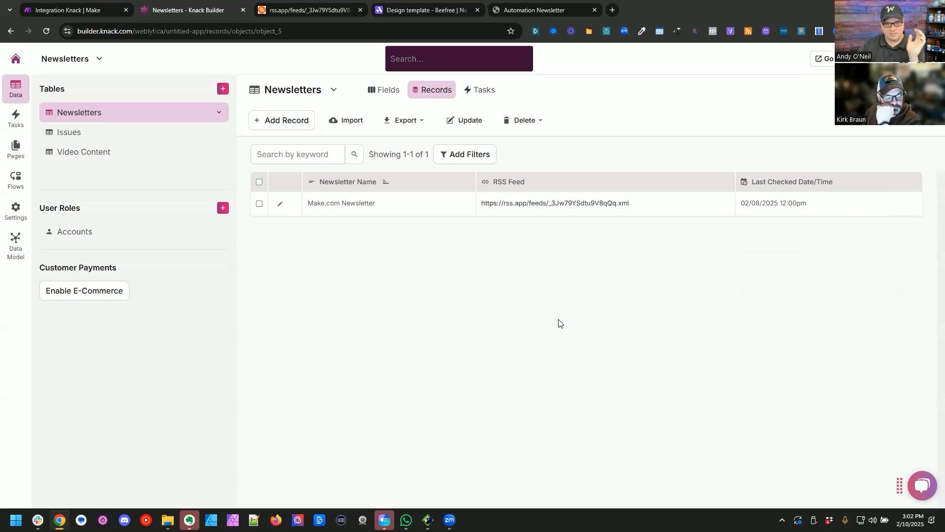
Step: Switch to Make, run only the Knack search module, and examine the date value in its output
{"action": "key", "text": "ctrl+1"}
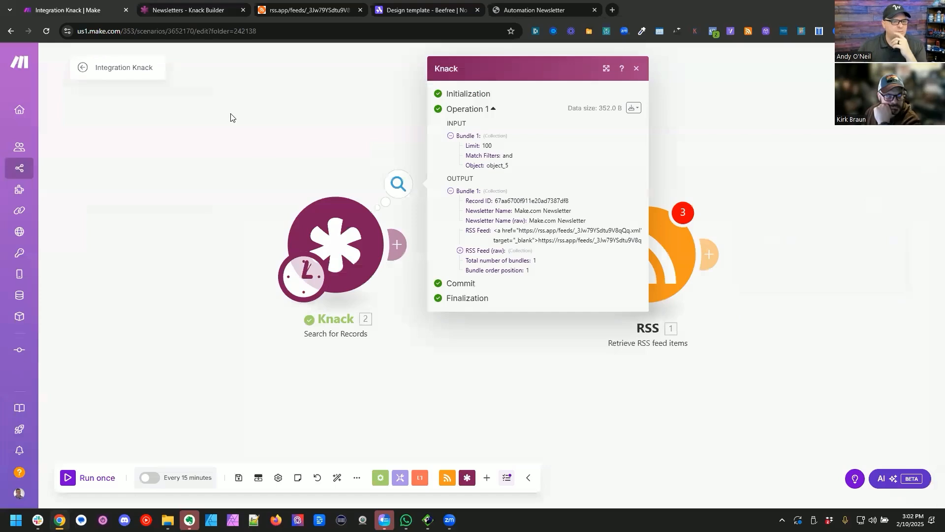
{"action": "right_click", "coordinate": [319, 237]}
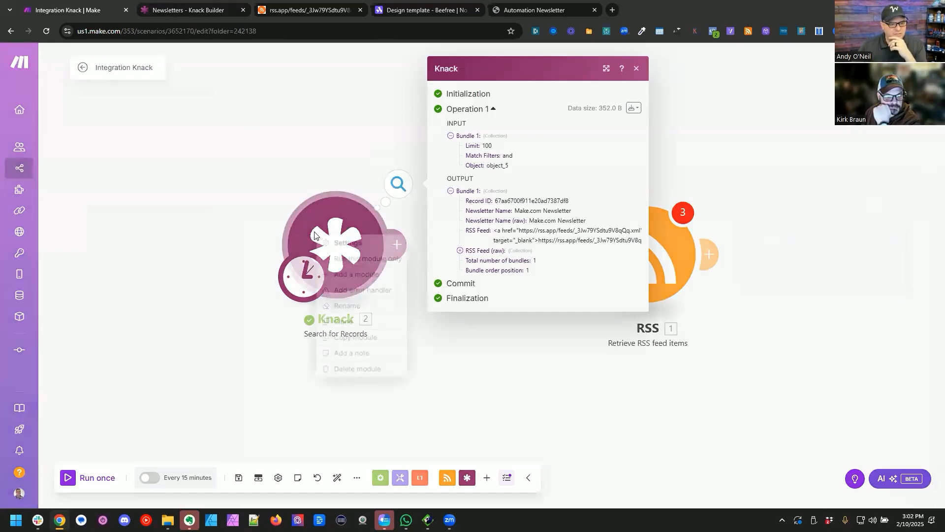
{"action": "left_click", "coordinate": [358, 259]}
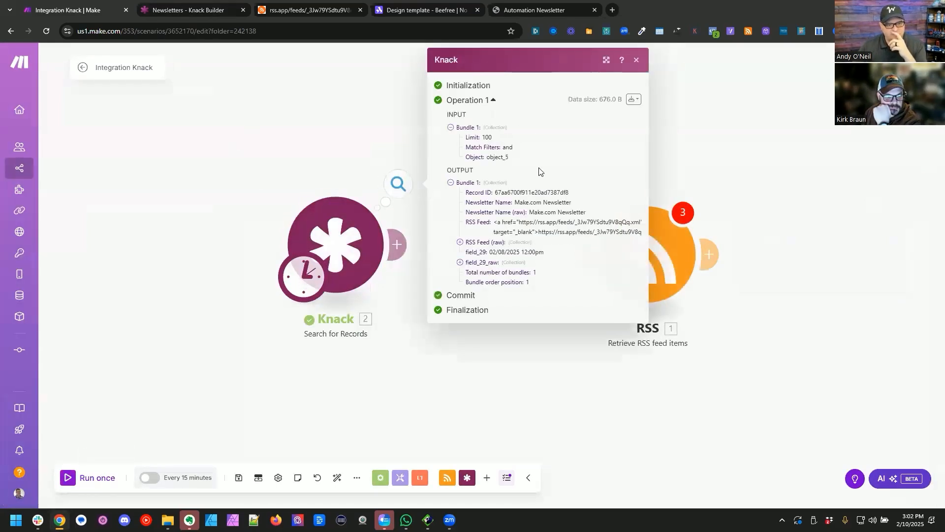
{"action": "triple_click", "coordinate": [499, 253]}
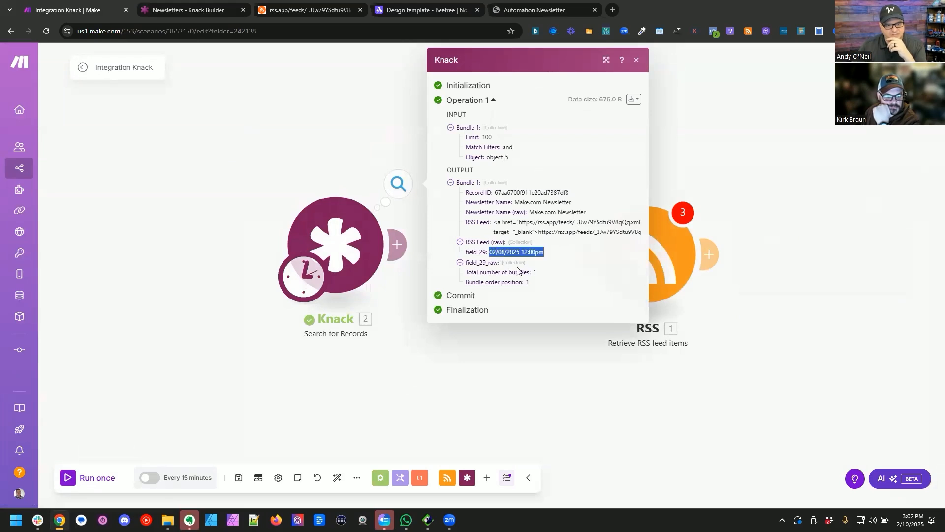
Step: Connect the RSS module directly after the Knack search module and recheck the date in the search output
{"action": "left_click", "coordinate": [386, 395]}
{"action": "left_click_drag", "start_coordinate": [589, 253], "coordinate": [468, 244]}
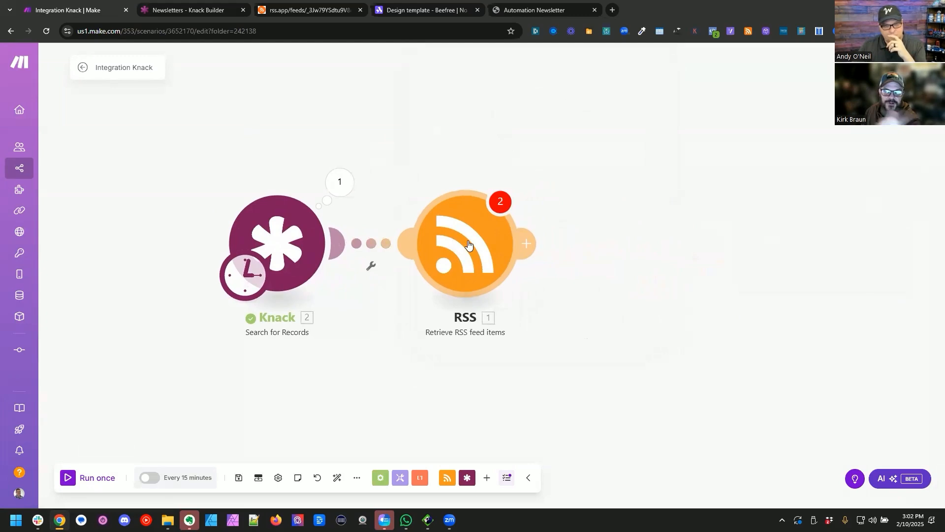
{"action": "left_click", "coordinate": [351, 183]}
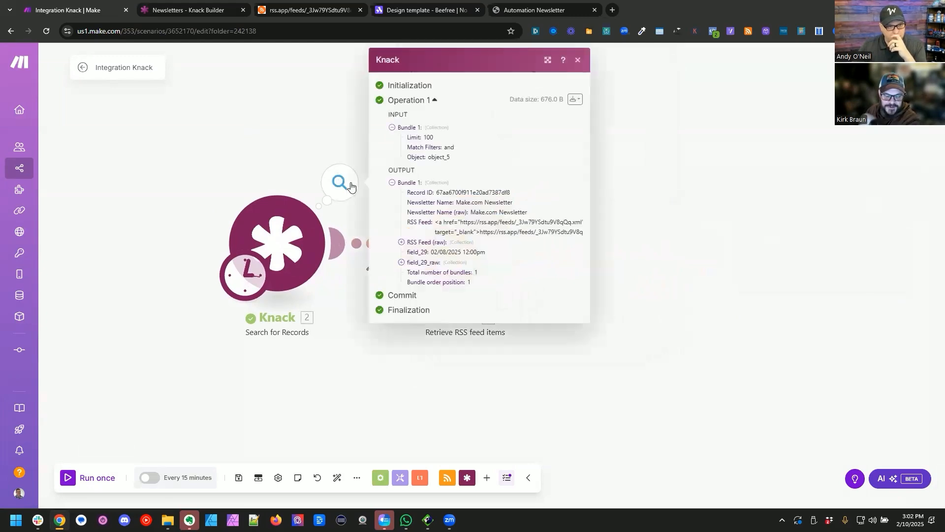
{"action": "triple_click", "coordinate": [447, 253]}
Step: Refresh the object list in the Knack search module, keeping Newsletters as the object, and save the settings
{"action": "left_click", "coordinate": [295, 237]}
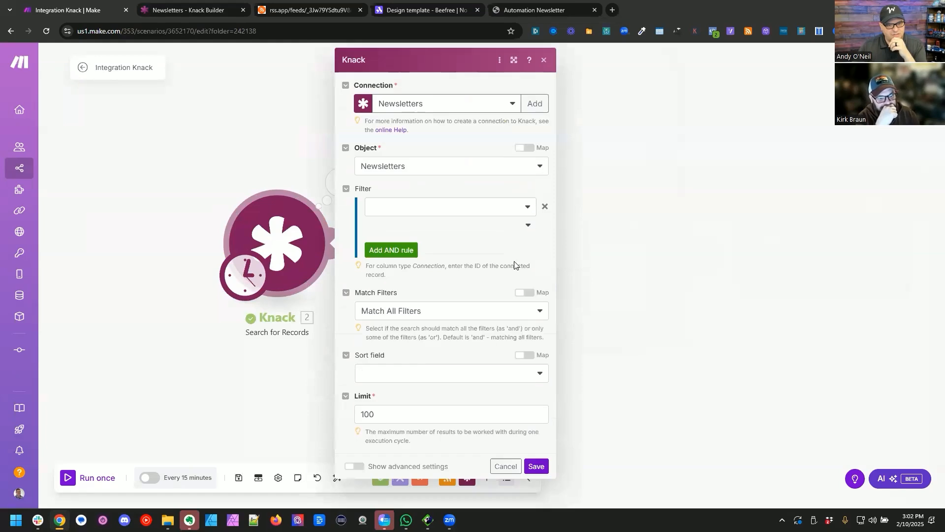
{"action": "left_click", "coordinate": [489, 167]}
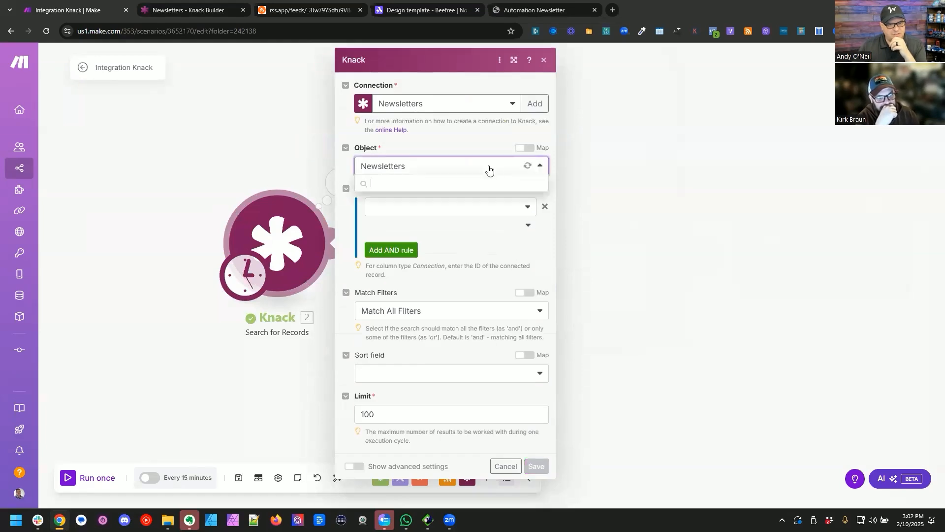
{"action": "left_click", "coordinate": [528, 168]}
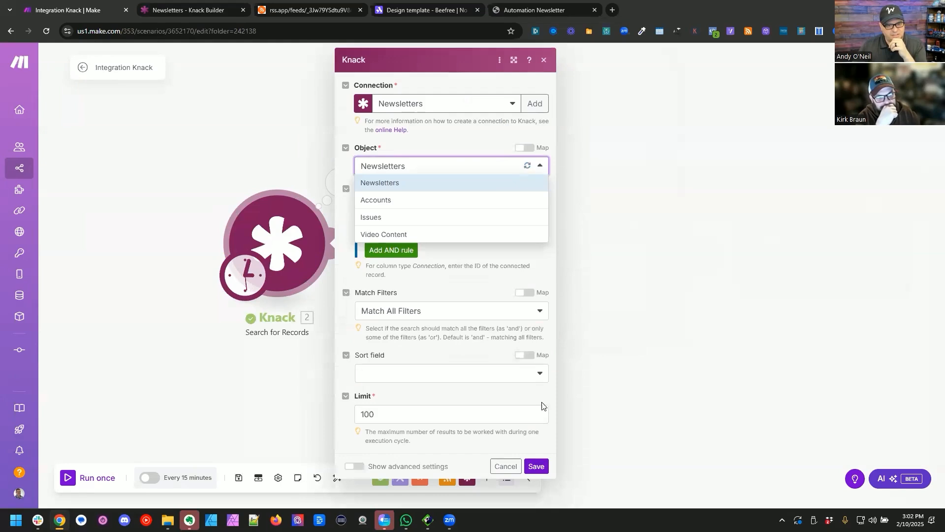
{"action": "left_click", "coordinate": [536, 465]}
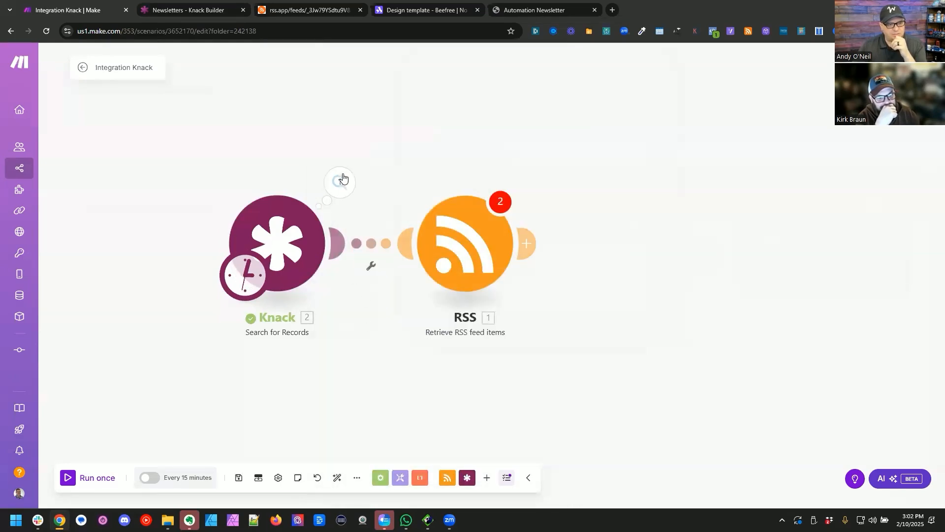
Step: Rerun only the Knack search module and examine the Last Checked Date/Time fields in its output
{"action": "right_click", "coordinate": [283, 216]}
{"action": "left_click", "coordinate": [310, 239]}
{"action": "left_click", "coordinate": [460, 187]}
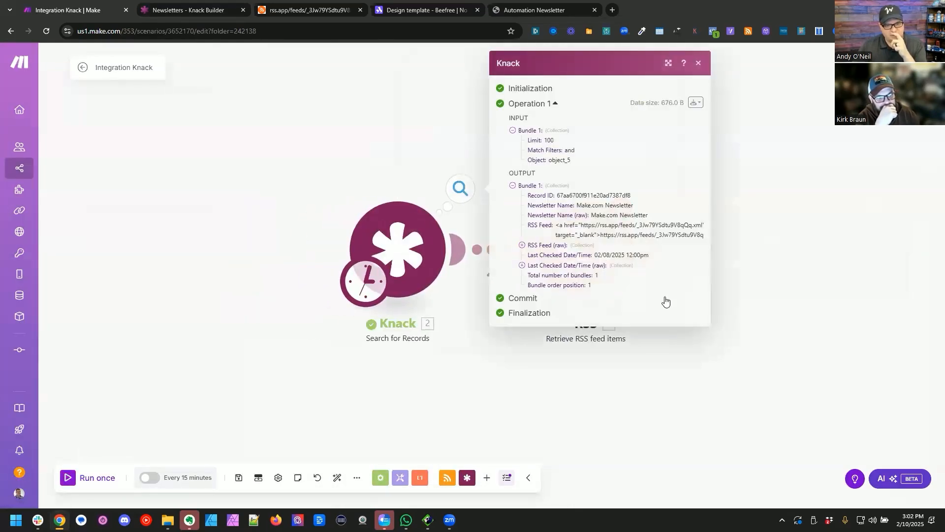
{"action": "left_click", "coordinate": [570, 267]}
{"action": "left_click", "coordinate": [570, 267]}
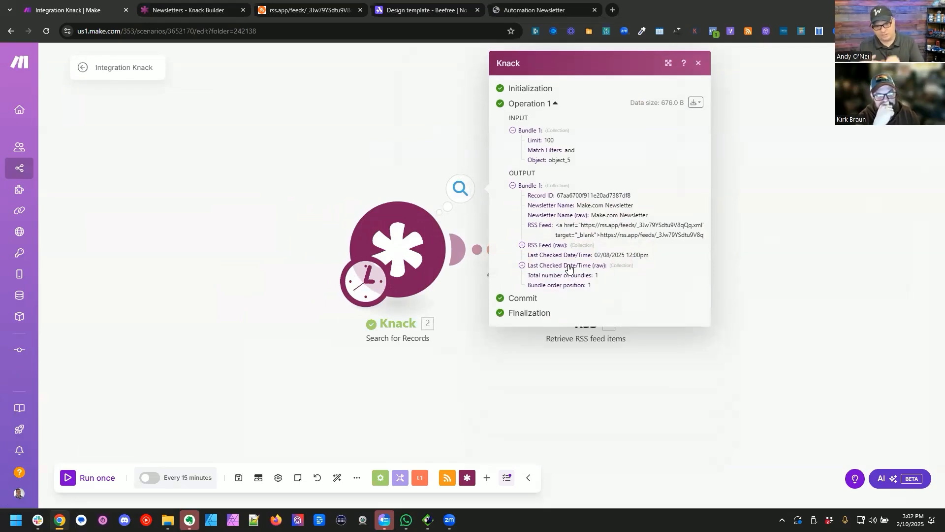
{"action": "left_click", "coordinate": [748, 271]}
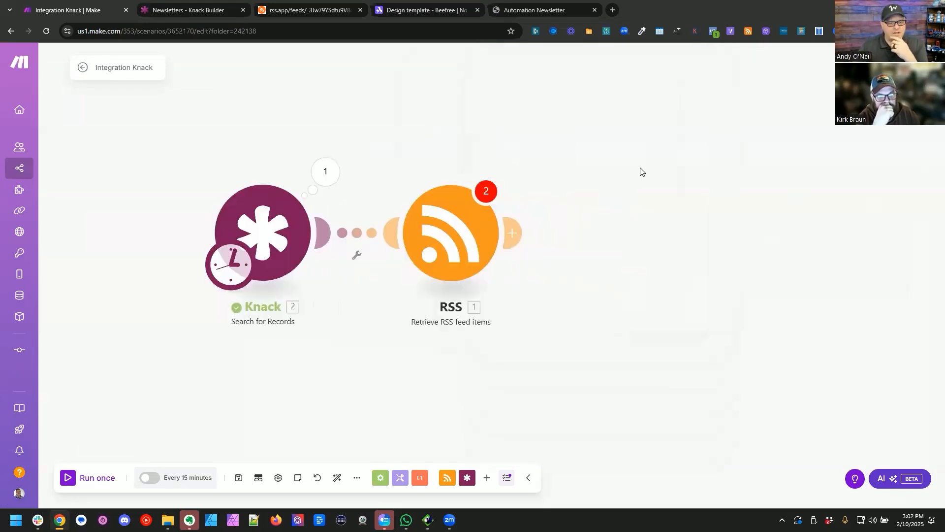
Step: In the RSS module, map URL to RSS Feed (raw): URL, Date from to Last Checked Date/Time (raw): Timestamp, and Date to to now
{"action": "left_click", "coordinate": [457, 243]}
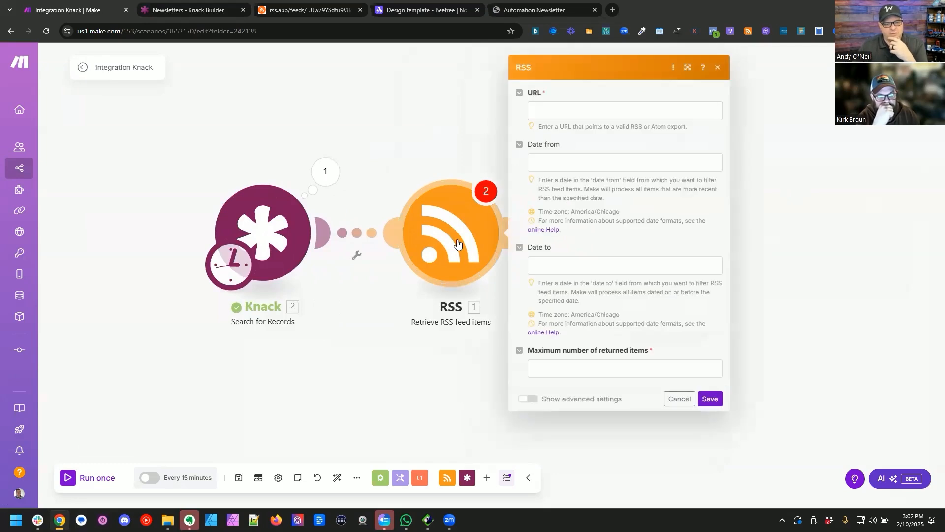
{"action": "left_click", "coordinate": [568, 106]}
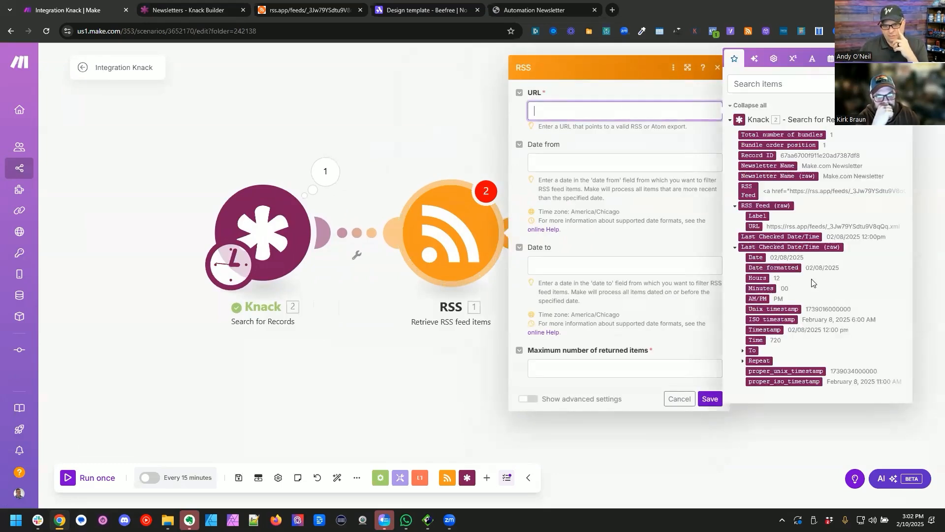
{"action": "left_click", "coordinate": [757, 225]}
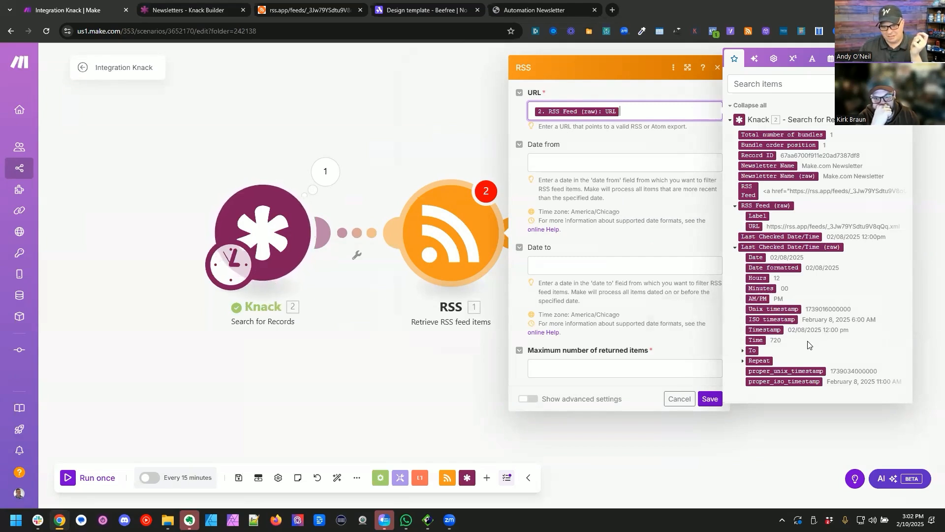
{"action": "left_click_drag", "start_coordinate": [773, 330], "coordinate": [627, 165]}
{"action": "left_click", "coordinate": [609, 263]}
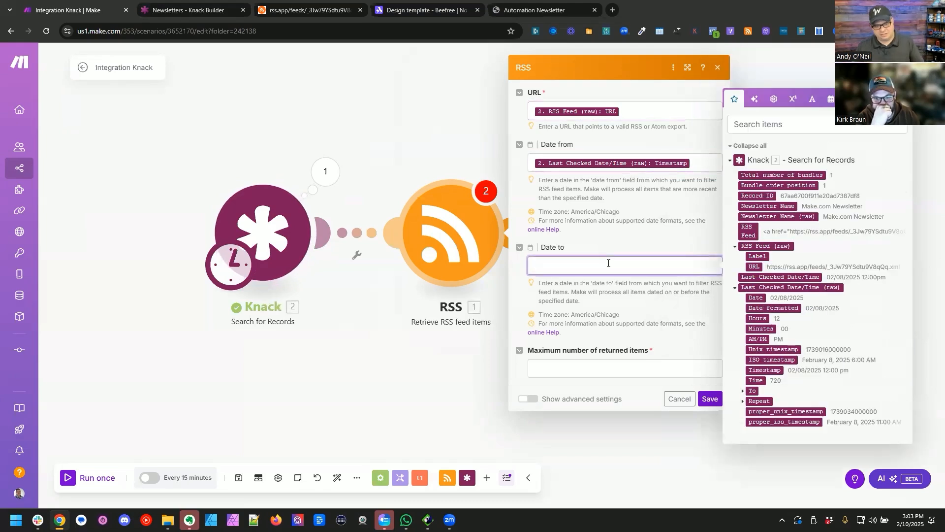
{"action": "type", "text": "{{now}}"}
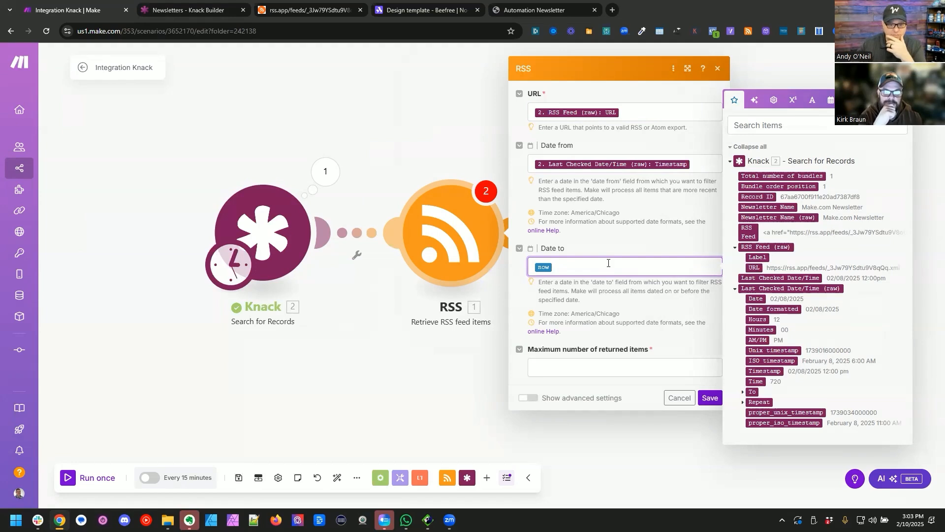
Step: Set the RSS module's maximum number of returned items to 10, save the settings, and auto-align the modules
{"action": "left_click", "coordinate": [622, 368]}
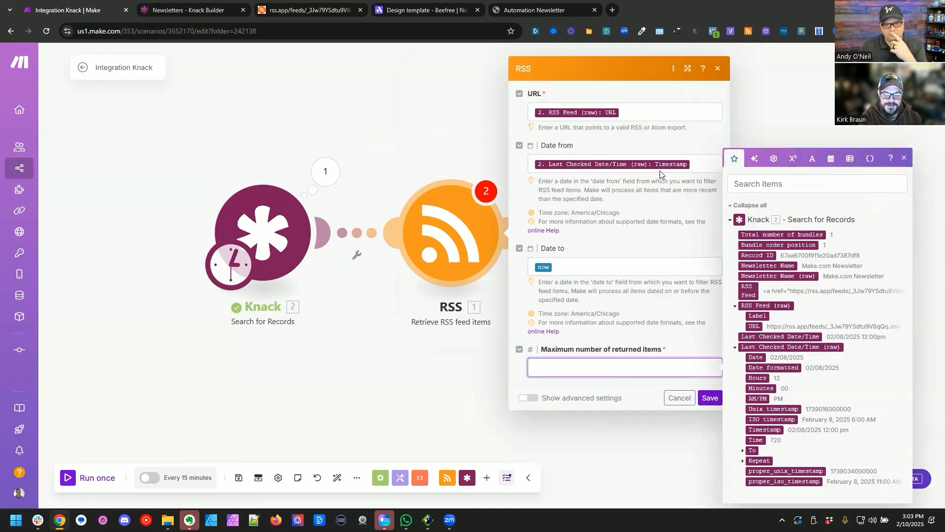
{"action": "left_click", "coordinate": [694, 163]}
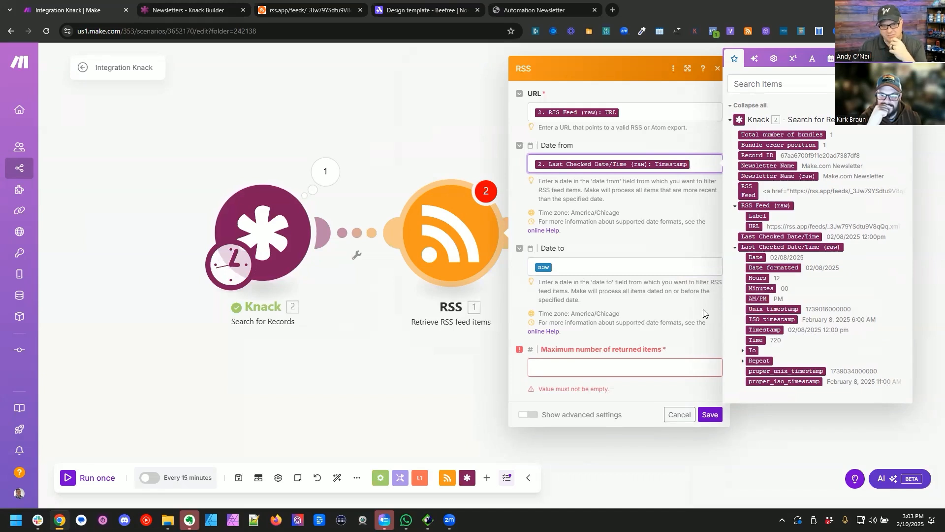
{"action": "left_click", "coordinate": [602, 363]}
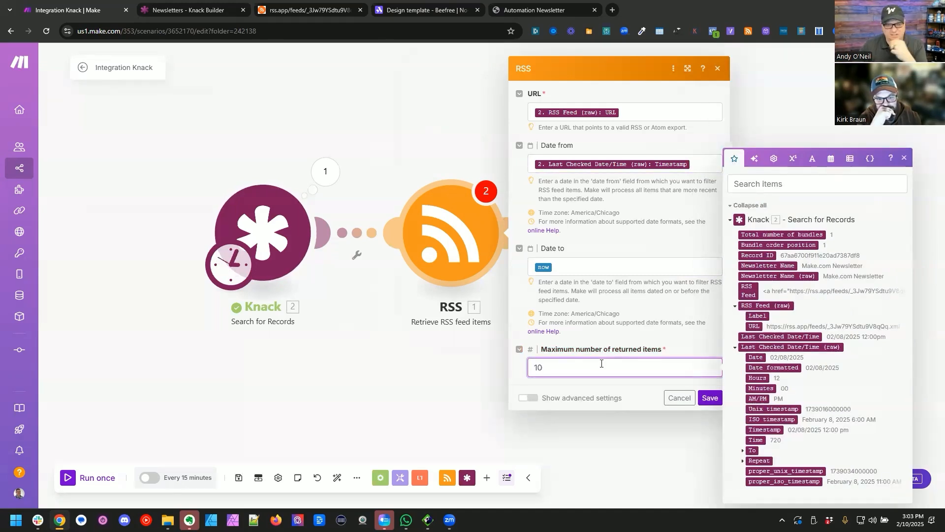
{"action": "left_click", "coordinate": [718, 398]}
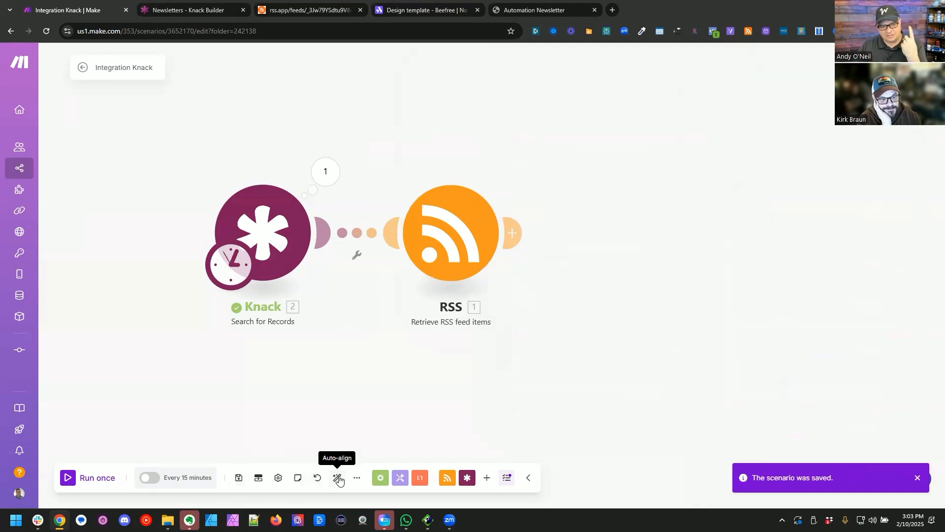
{"action": "left_click", "coordinate": [338, 478]}
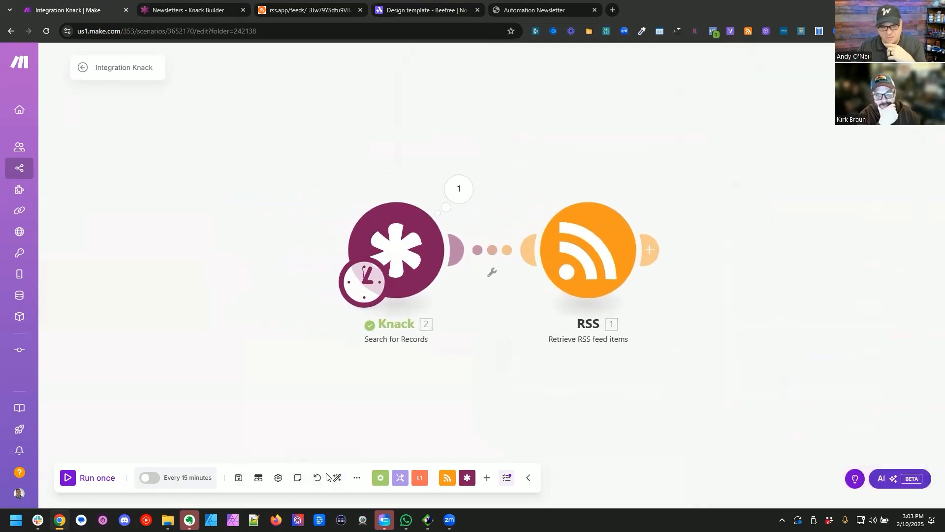
Step: Run the scenario once and examine the creation dates of the items in the RSS module's output
{"action": "left_click", "coordinate": [67, 479]}
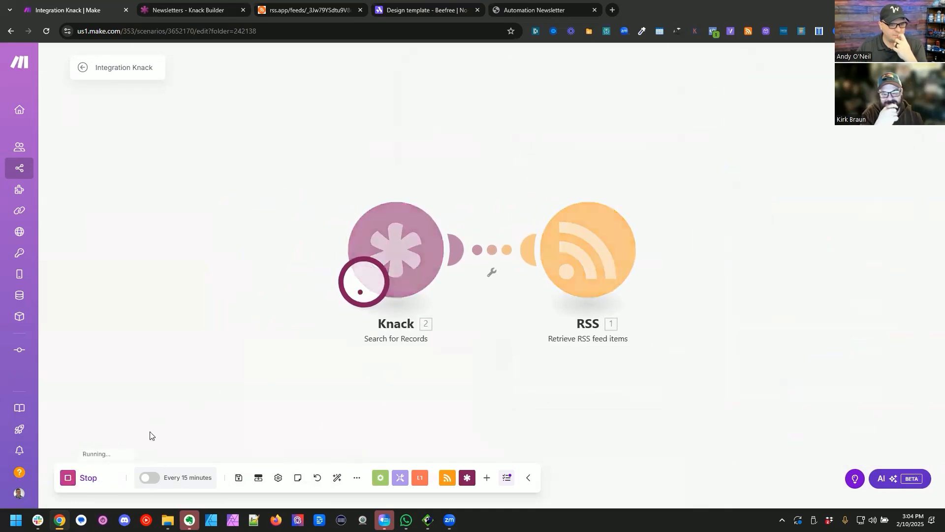
{"action": "left_click", "coordinate": [456, 165]}
{"action": "scroll", "coordinate": [567, 340], "scroll_direction": "down", "scroll_amount": 10}
{"action": "scroll", "coordinate": [545, 249], "scroll_direction": "up", "scroll_amount": 2}
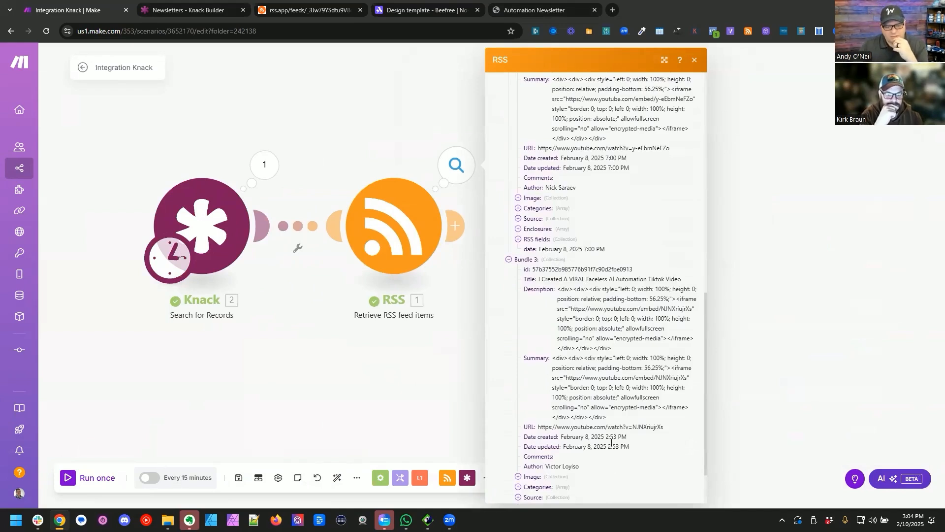
{"action": "scroll", "coordinate": [611, 433], "scroll_direction": "up", "scroll_amount": 2}
{"action": "scroll", "coordinate": [618, 382], "scroll_direction": "down", "scroll_amount": 4}
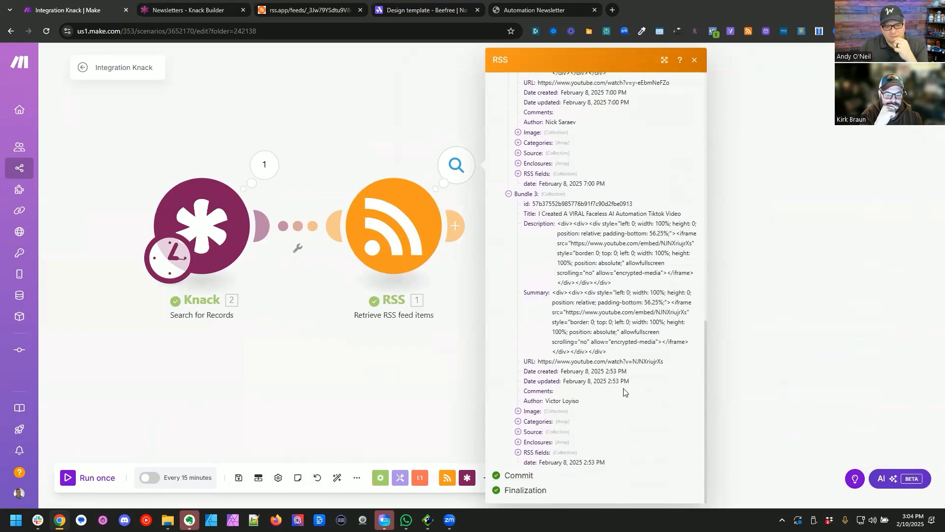
{"action": "scroll", "coordinate": [611, 372], "scroll_direction": "up", "scroll_amount": 4}
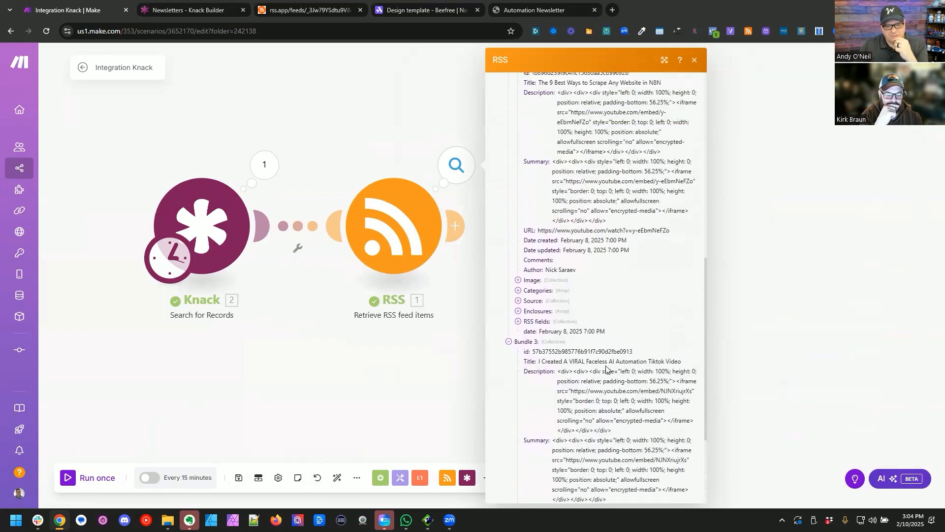
{"action": "scroll", "coordinate": [596, 332], "scroll_direction": "up", "scroll_amount": 7}
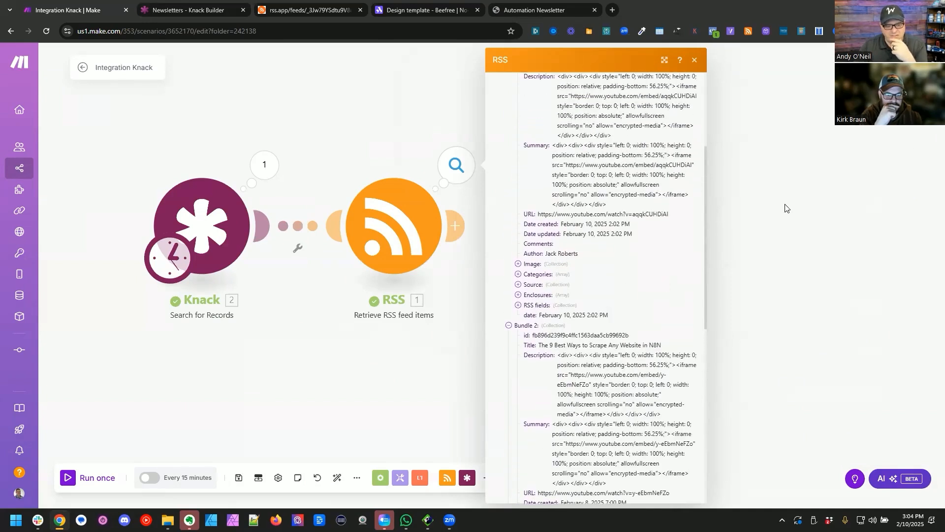
{"action": "scroll", "coordinate": [637, 323], "scroll_direction": "down", "scroll_amount": 10}
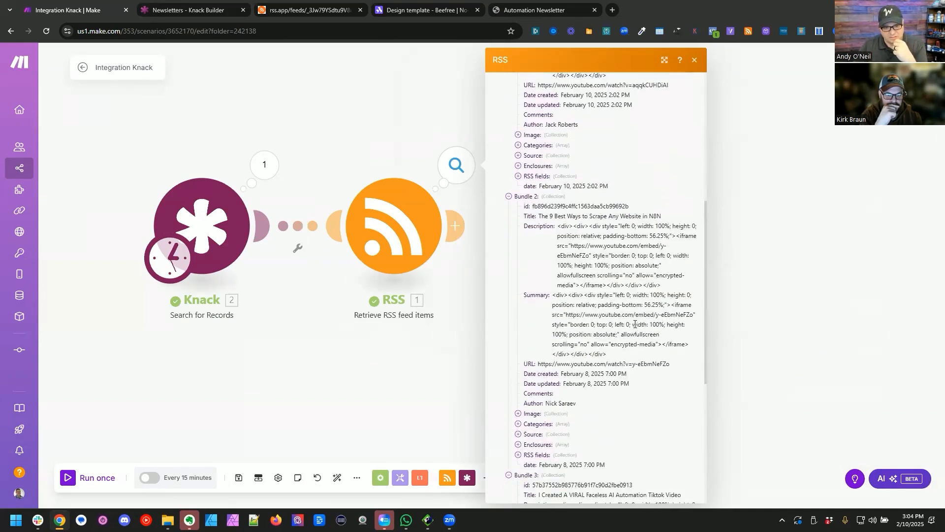
{"action": "left_click_drag", "start_coordinate": [729, 287], "coordinate": [717, 309]}
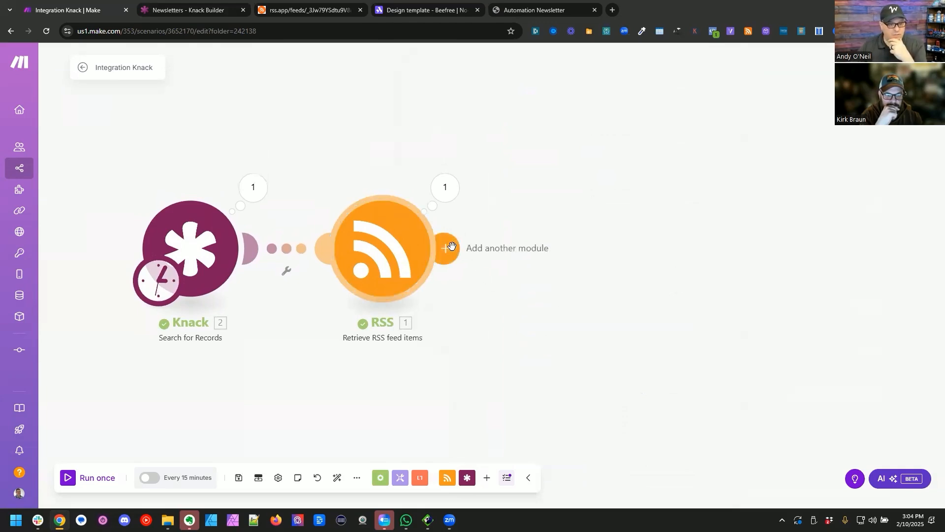
Step: Insert a Knack Create a Record module between the search and RSS modules, using the Newsletters connection and the Issues object
{"action": "left_click_drag", "start_coordinate": [380, 262], "coordinate": [423, 262]}
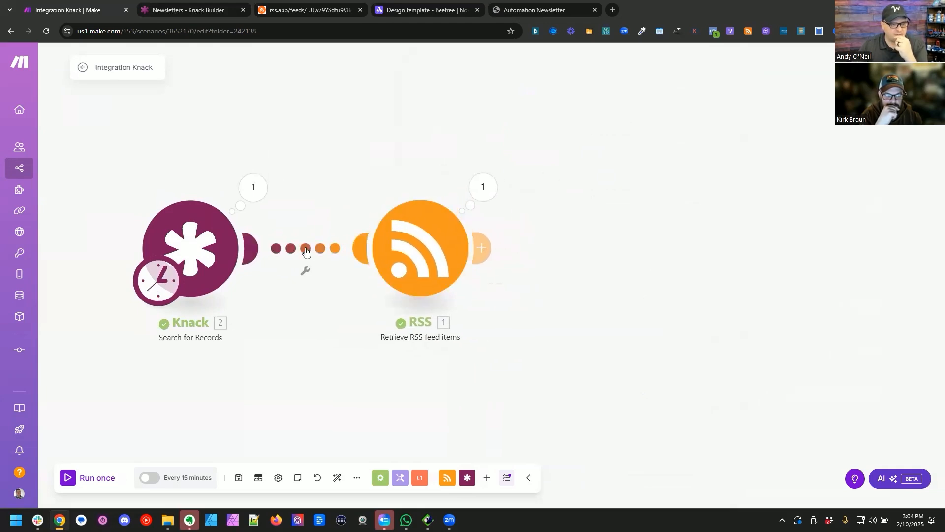
{"action": "right_click", "coordinate": [308, 252]}
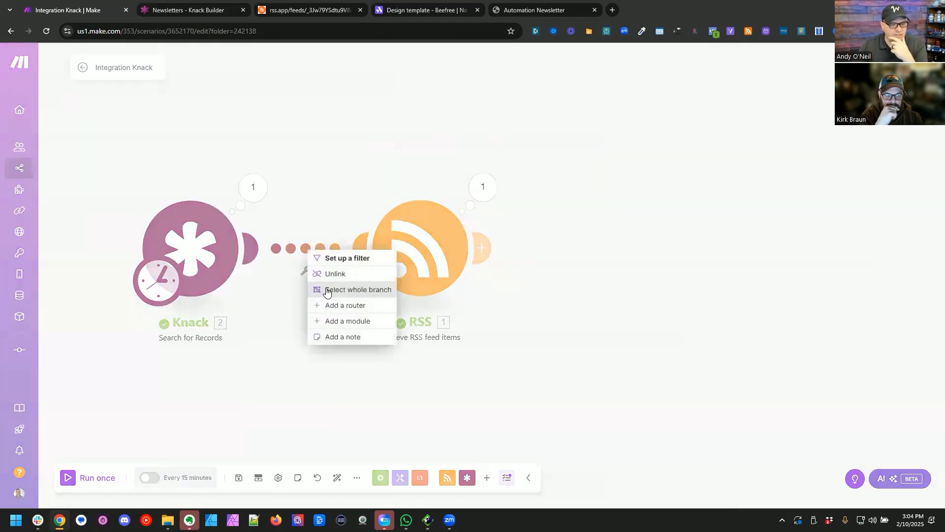
{"action": "left_click", "coordinate": [343, 321]}
{"action": "left_click", "coordinate": [528, 217]}
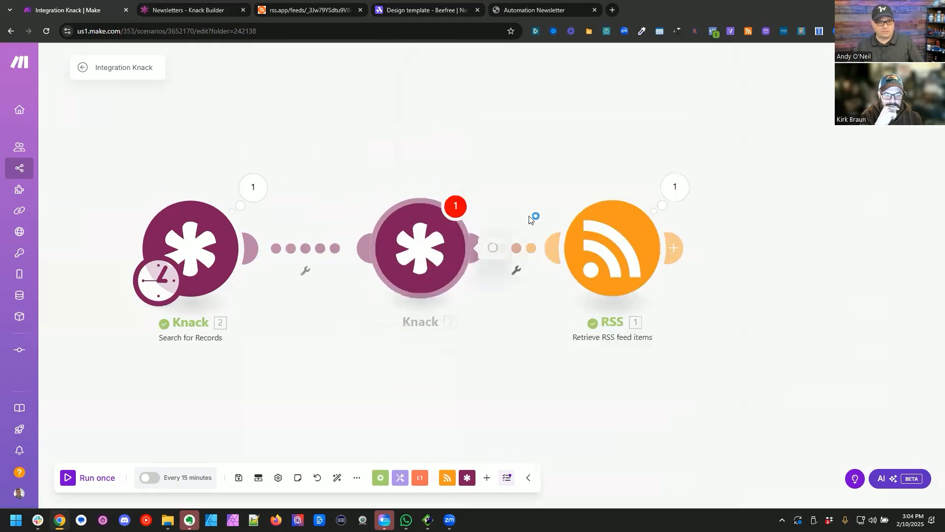
{"action": "left_click", "coordinate": [554, 224]}
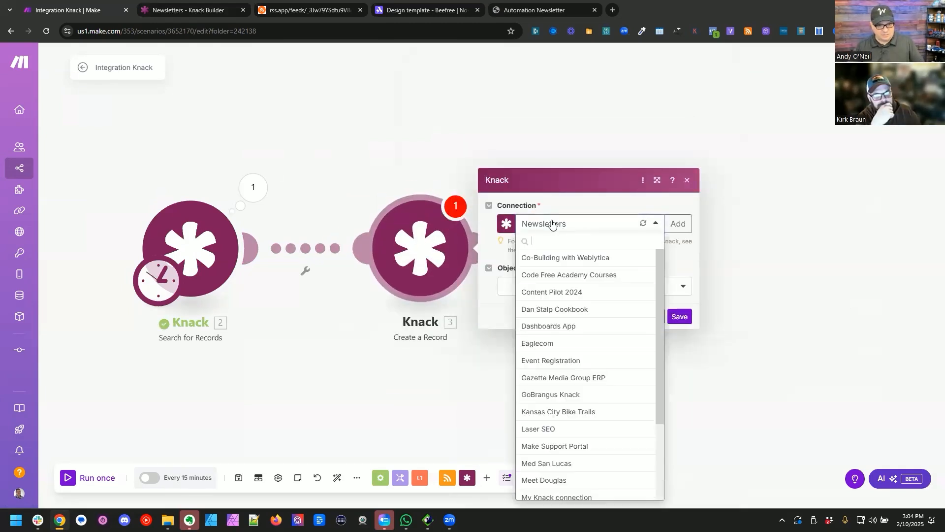
{"action": "left_click", "coordinate": [561, 224]}
{"action": "left_click", "coordinate": [578, 287]}
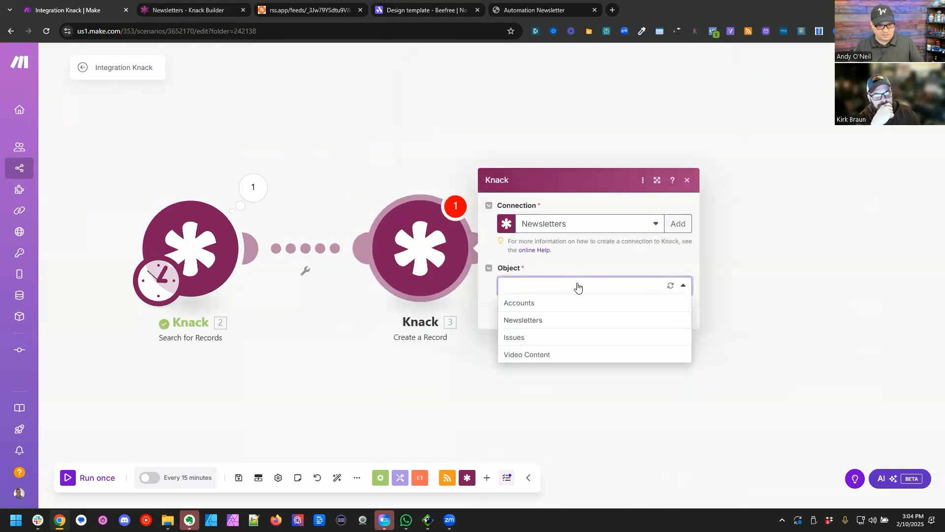
{"action": "left_click", "coordinate": [547, 336]}
Step: Set Issue Subject Line to formatDate(now; MM/DD/YYYY) and map Newsletter to the Record ID from the Knack search
{"action": "left_click", "coordinate": [536, 226]}
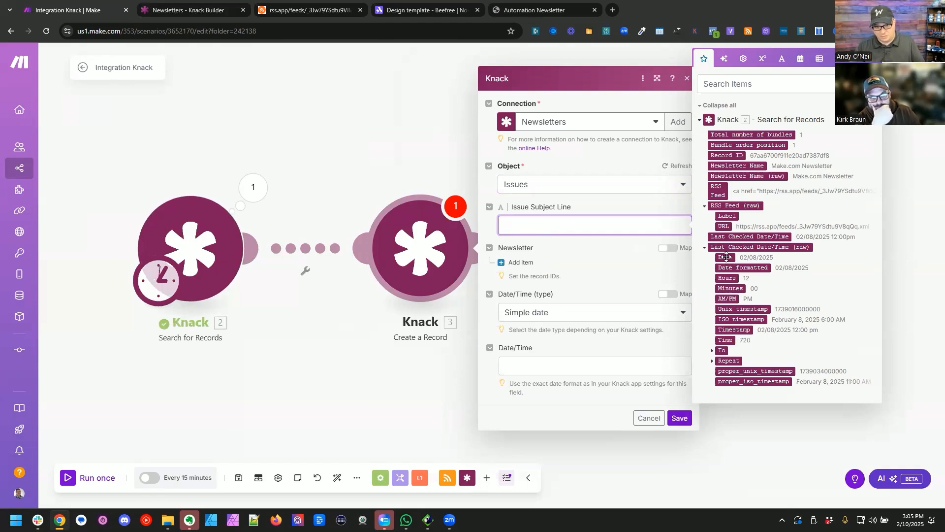
{"action": "type", "text": "format"}
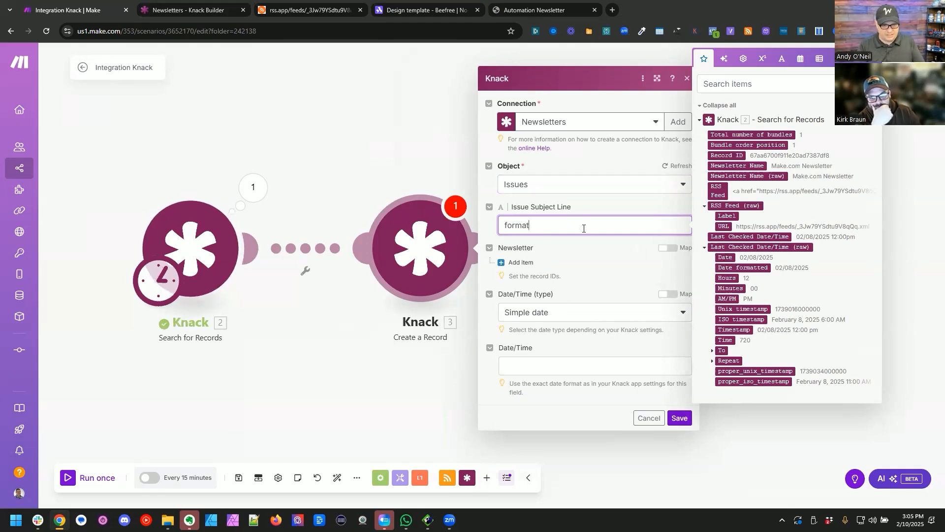
{"action": "type", "text": "Date("}
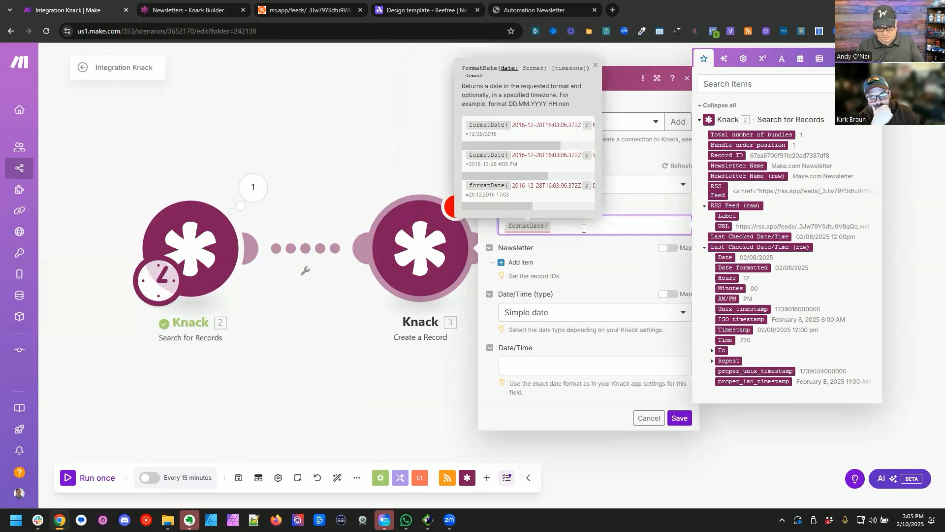
{"action": "type", "text": "now; MM/DD/YYYY)"}
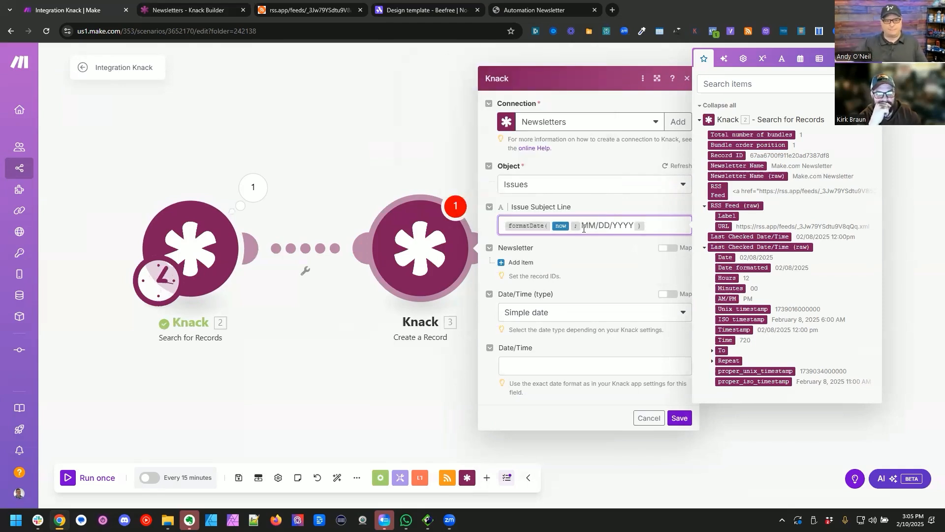
{"action": "left_click", "coordinate": [531, 264]}
{"action": "left_click", "coordinate": [728, 196]}
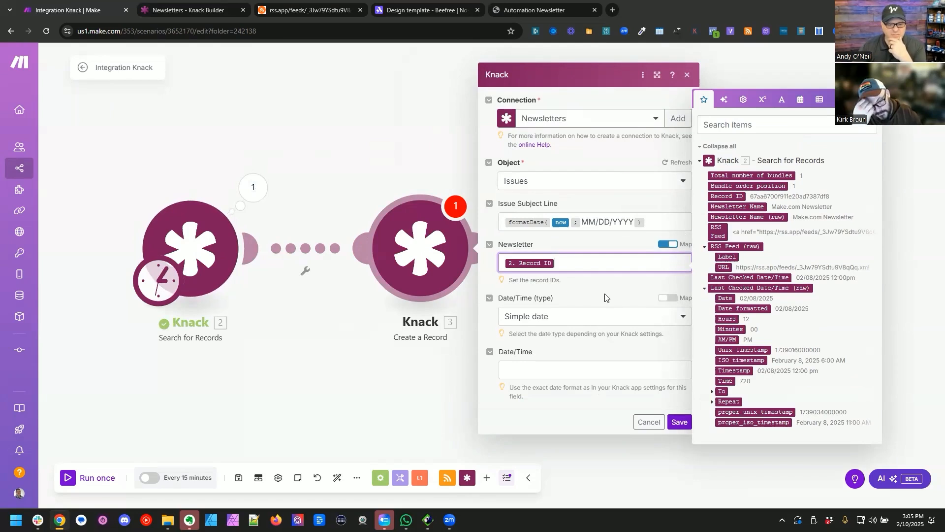
Step: Set the new issue's Date/Time to now, keeping the Simple date type, and save the module and the scenario
{"action": "left_click", "coordinate": [525, 371]}
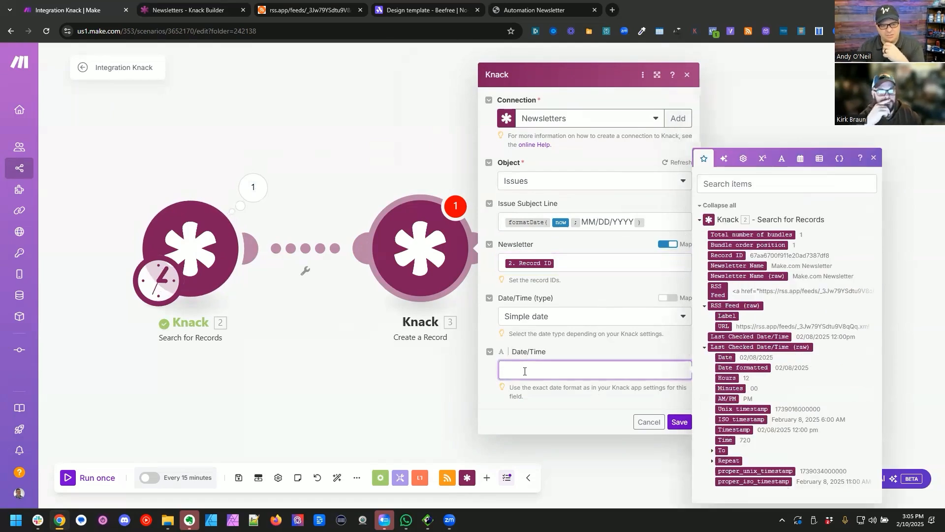
{"action": "type", "text": "fomr"}
{"action": "key", "text": "BackSpace"}
{"action": "key", "text": "BackSpace"}
{"action": "key", "text": "BackSpace"}
{"action": "key", "text": "BackSpace"}
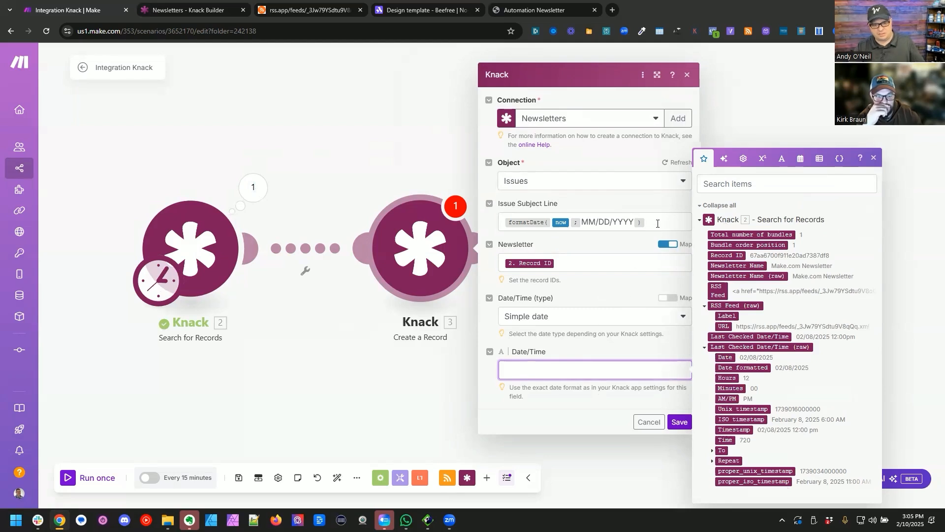
{"action": "left_click", "coordinate": [657, 223]}
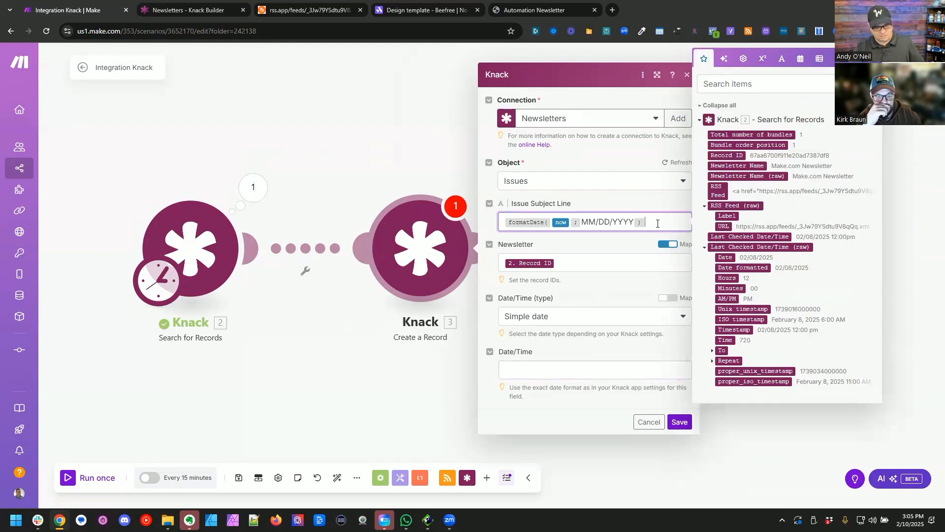
{"action": "left_click", "coordinate": [544, 372]}
{"action": "type", "text": "{{now}}"}
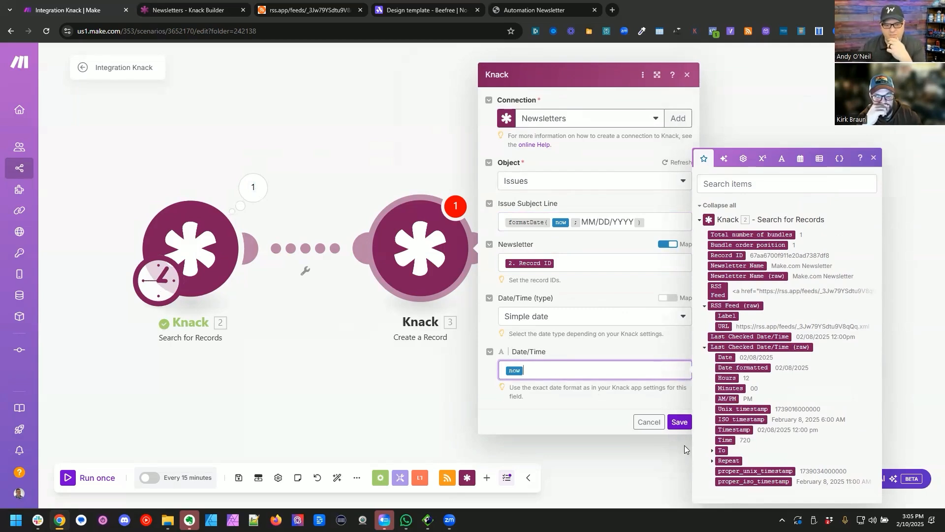
{"action": "left_click", "coordinate": [680, 421]}
{"action": "left_click", "coordinate": [239, 478]}
Step: Unlink the RSS module from the Create a Record module and run the scenario once with only the Knack modules
{"action": "right_click", "coordinate": [516, 250]}
{"action": "left_click", "coordinate": [545, 273]}
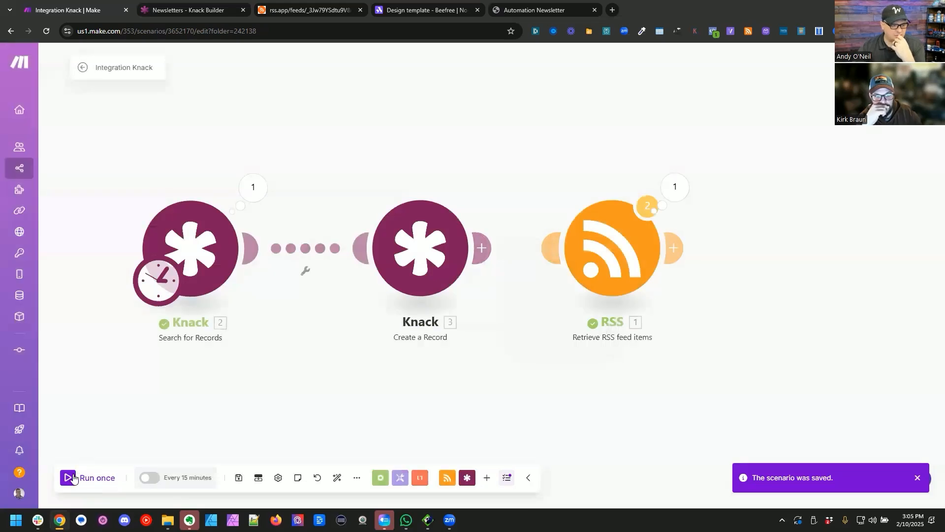
{"action": "left_click", "coordinate": [75, 478]}
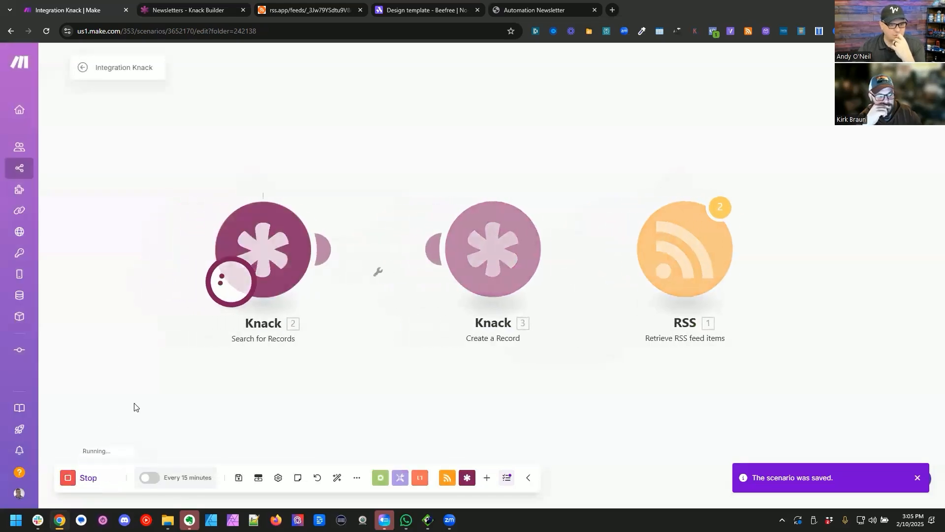
Step: Switch to the Knack Builder and check the record created in the Issues table
{"action": "left_click", "coordinate": [209, 10]}
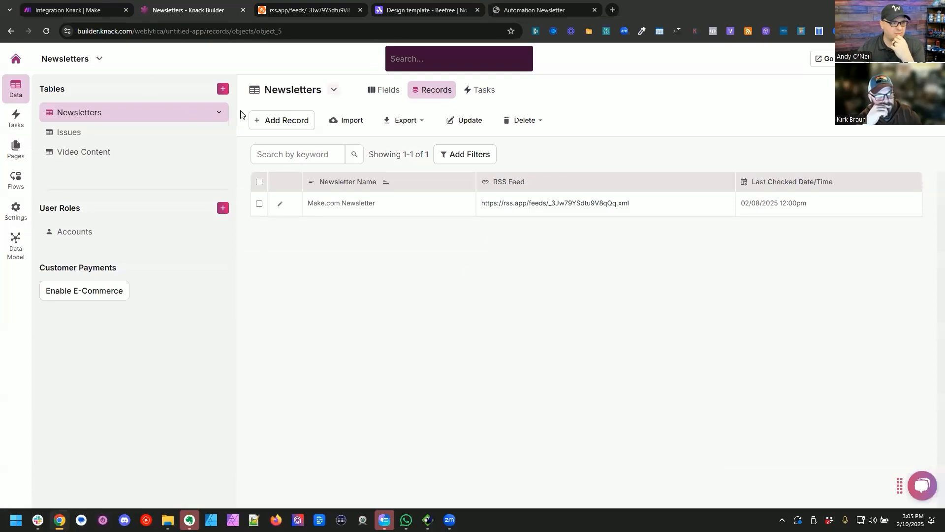
{"action": "left_click", "coordinate": [58, 134]}
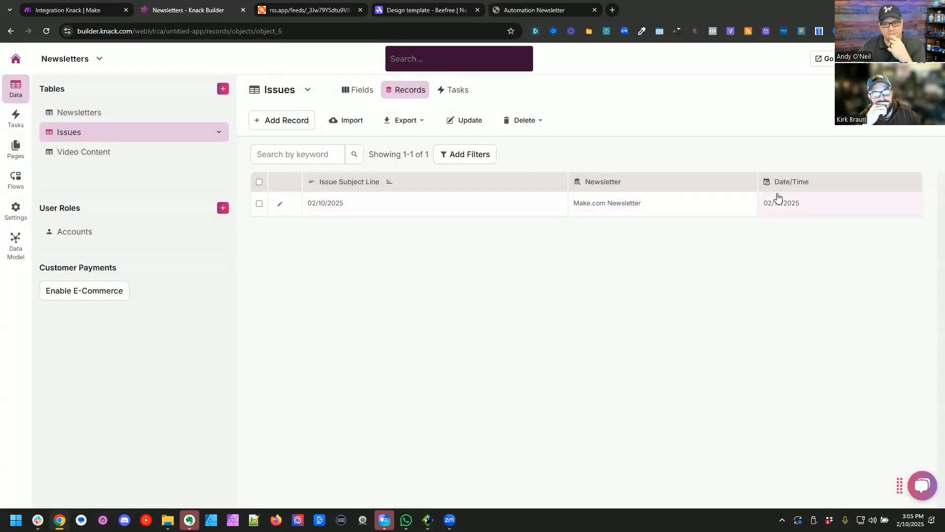
Step: Rename the Issues table's Date/Time field to Issue Date/Time and set its time format to HH:MM am
{"action": "left_click", "coordinate": [359, 91]}
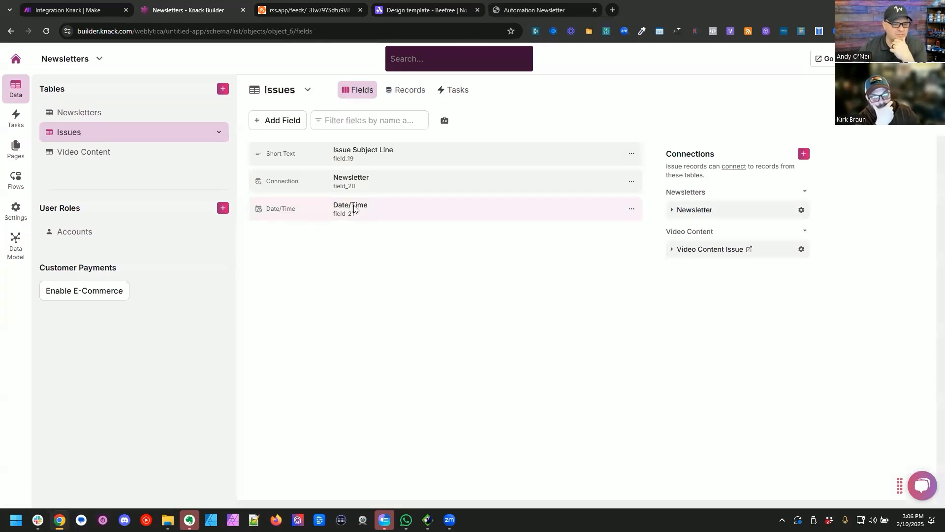
{"action": "left_click", "coordinate": [353, 209]}
{"action": "scroll", "coordinate": [387, 340], "scroll_direction": "down", "scroll_amount": 1}
{"action": "left_click", "coordinate": [386, 387]}
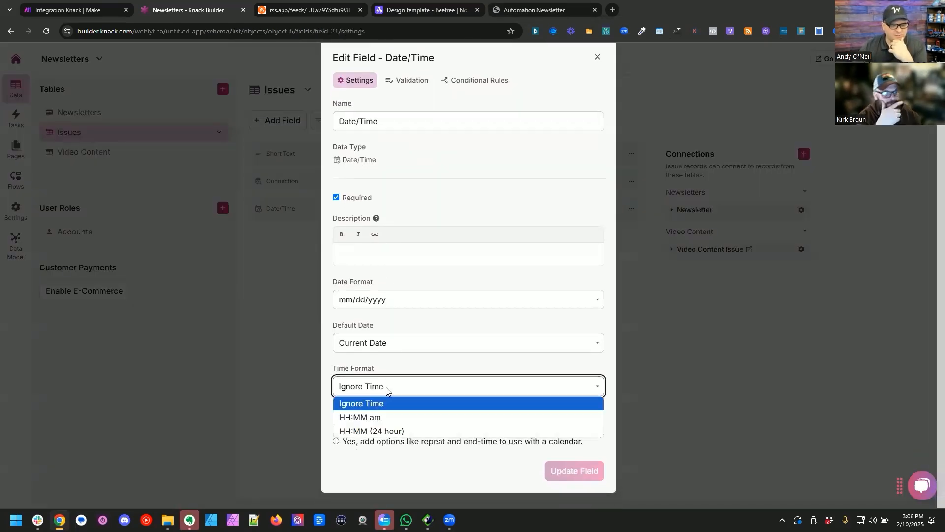
{"action": "left_click", "coordinate": [387, 417]}
{"action": "left_click", "coordinate": [389, 430]}
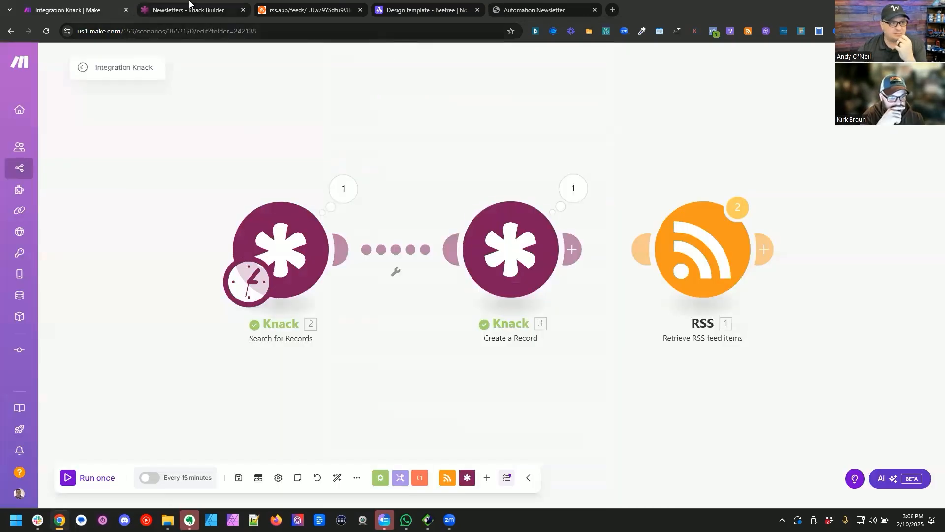
{"action": "left_click", "coordinate": [190, 4]}
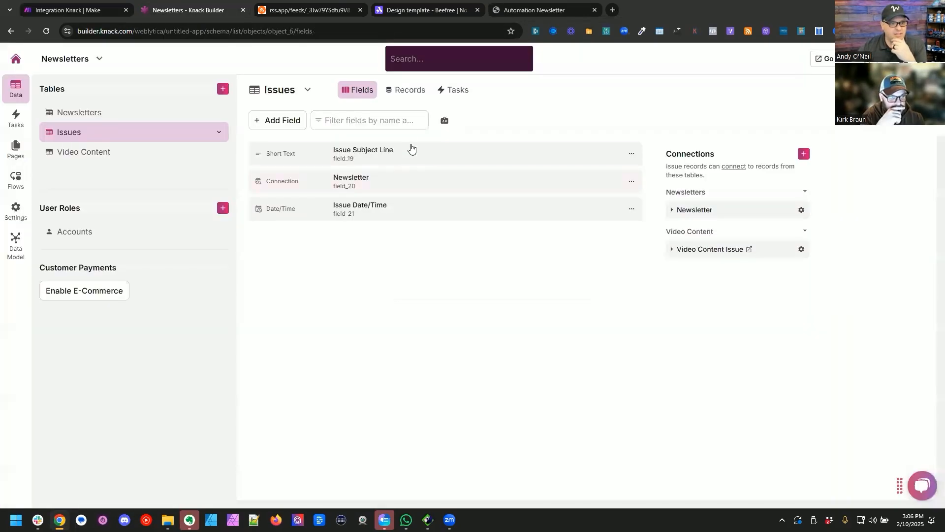
Step: Delete the test record from the Issues table's records
{"action": "left_click", "coordinate": [405, 90]}
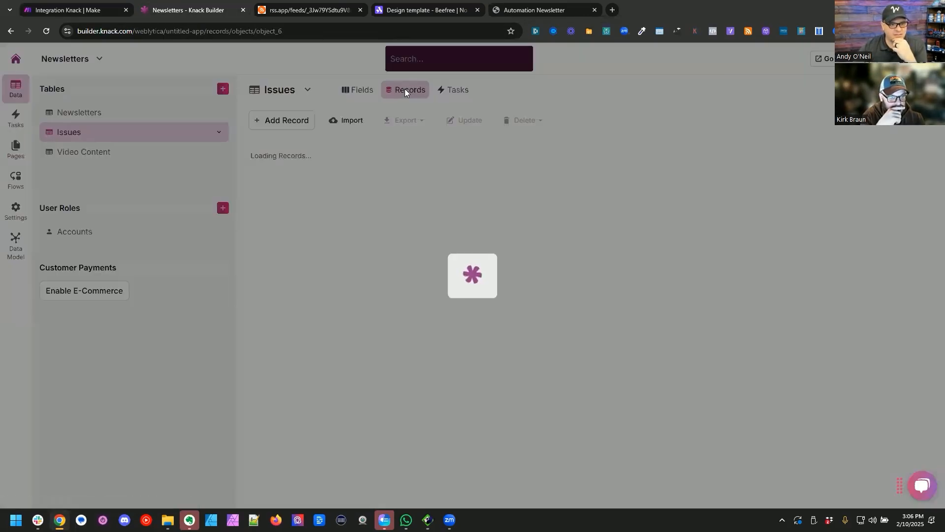
{"action": "left_click", "coordinate": [259, 204]}
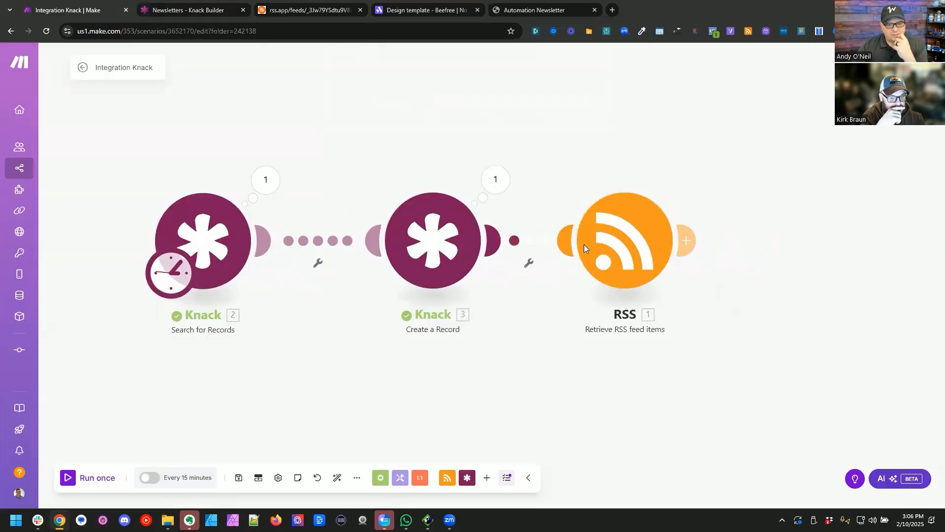
Step: Switch to Make, relink the RSS module after Create a Record, and add a Knack Create a Record module after RSS for the Video Content object
{"action": "left_click_drag", "start_coordinate": [584, 244], "coordinate": [623, 242]}
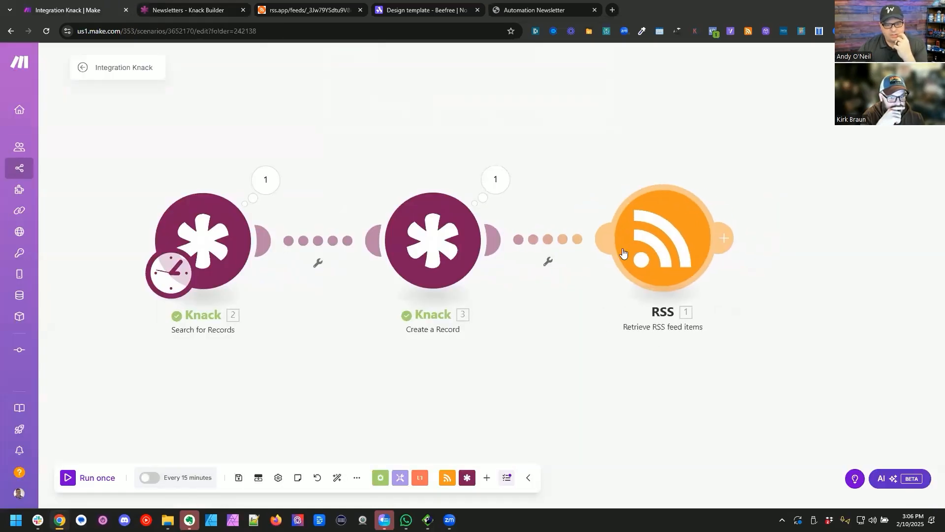
{"action": "left_click_drag", "start_coordinate": [590, 394], "coordinate": [421, 386]}
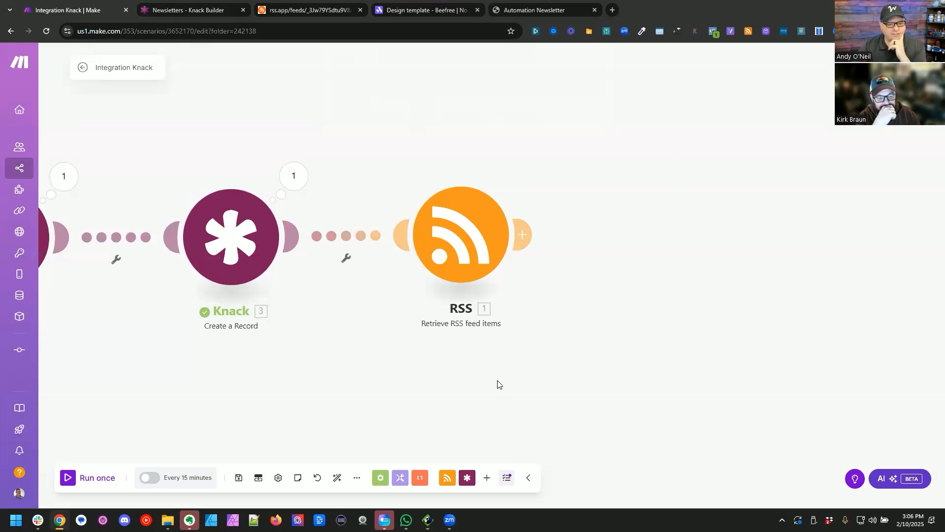
{"action": "left_click_drag", "start_coordinate": [485, 383], "coordinate": [384, 365]}
{"action": "left_click", "coordinate": [401, 223]}
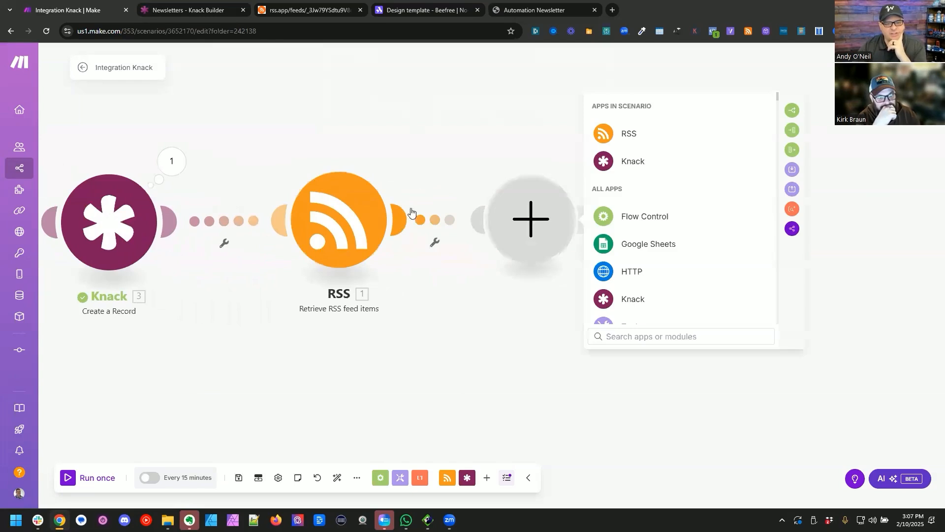
{"action": "left_click", "coordinate": [634, 162]}
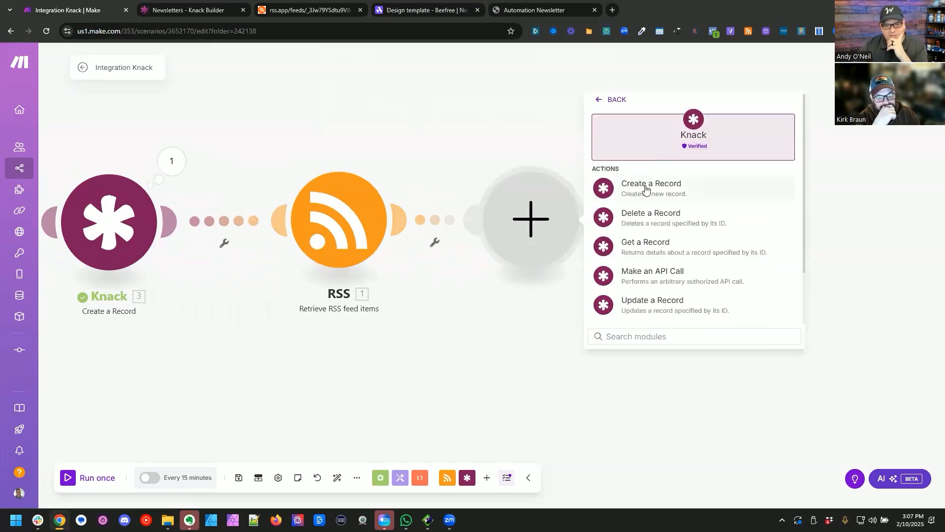
{"action": "left_click", "coordinate": [646, 187]}
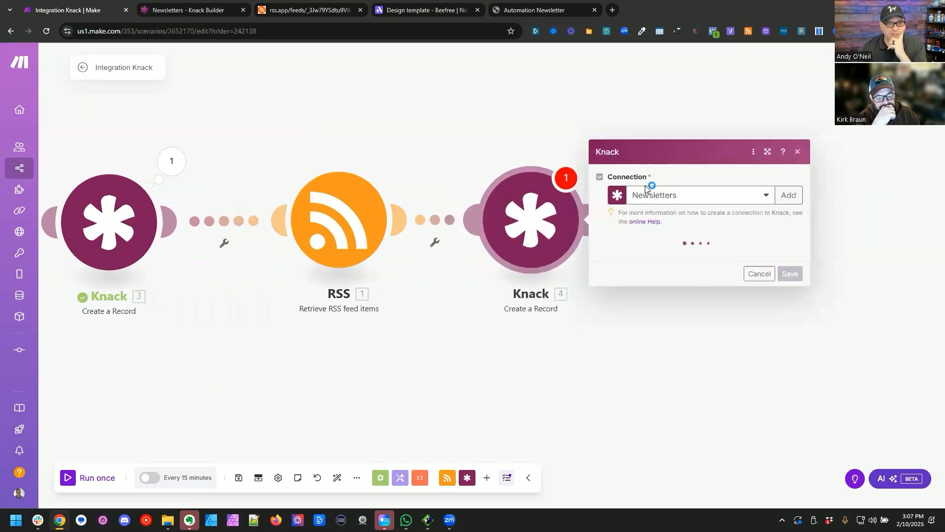
{"action": "left_click", "coordinate": [658, 257]}
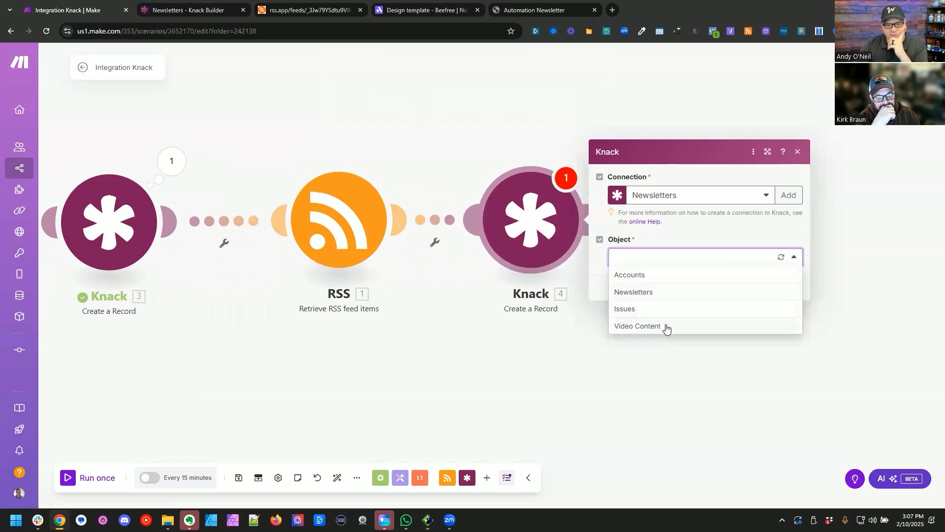
{"action": "left_click", "coordinate": [665, 327]}
Step: Open the Make scenarios list in a separate browser tab
{"action": "left_click", "coordinate": [19, 168]}
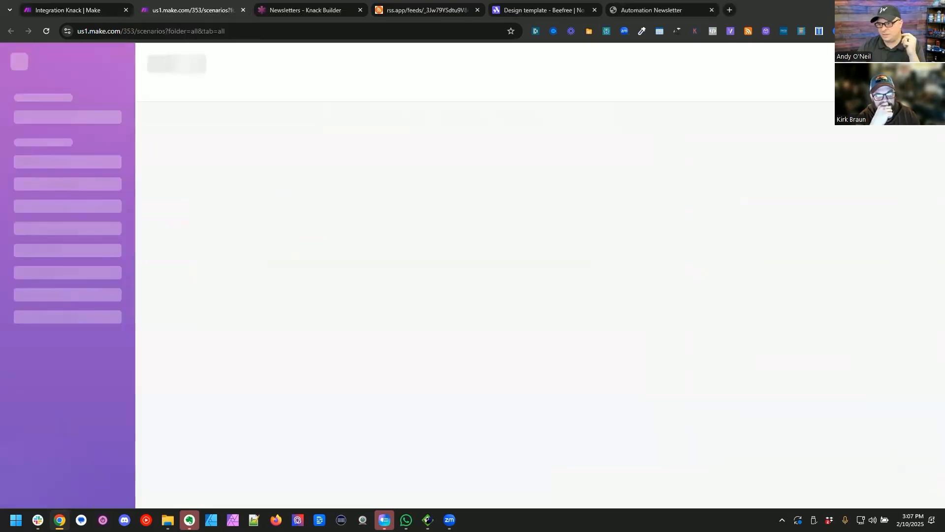
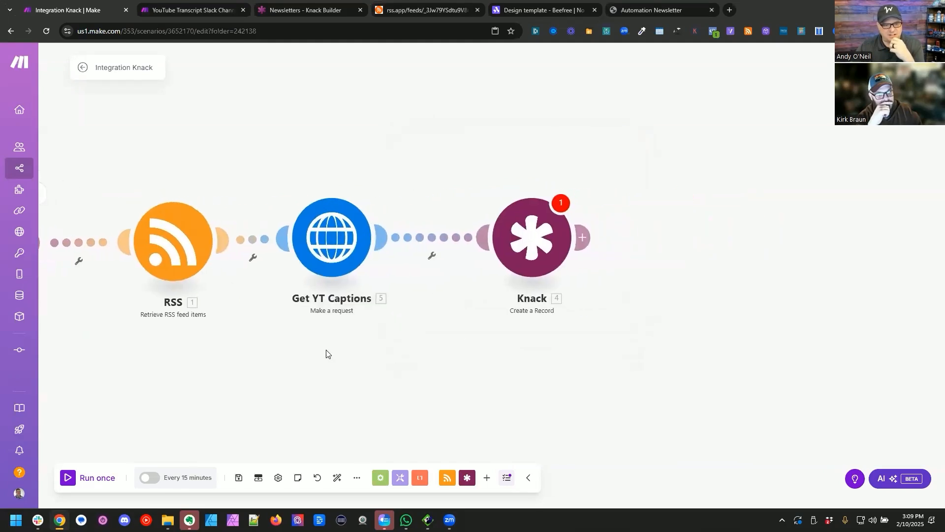
Step: Make room before the final Knack module and insert an OpenAI Create a Completion module after Get YT Captions
{"action": "left_click_drag", "start_coordinate": [531, 245], "coordinate": [601, 245]}
{"action": "right_click", "coordinate": [434, 241]}
{"action": "left_click", "coordinate": [456, 303]}
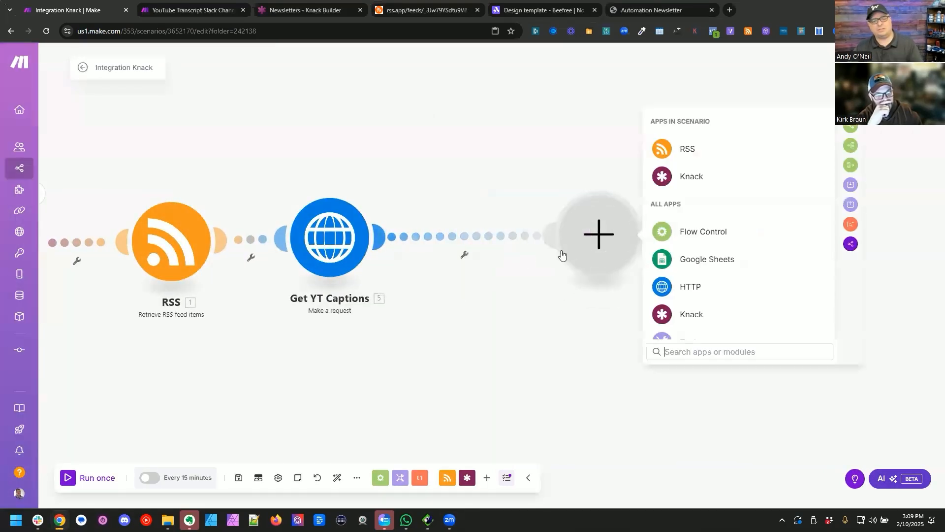
{"action": "left_click", "coordinate": [572, 127]}
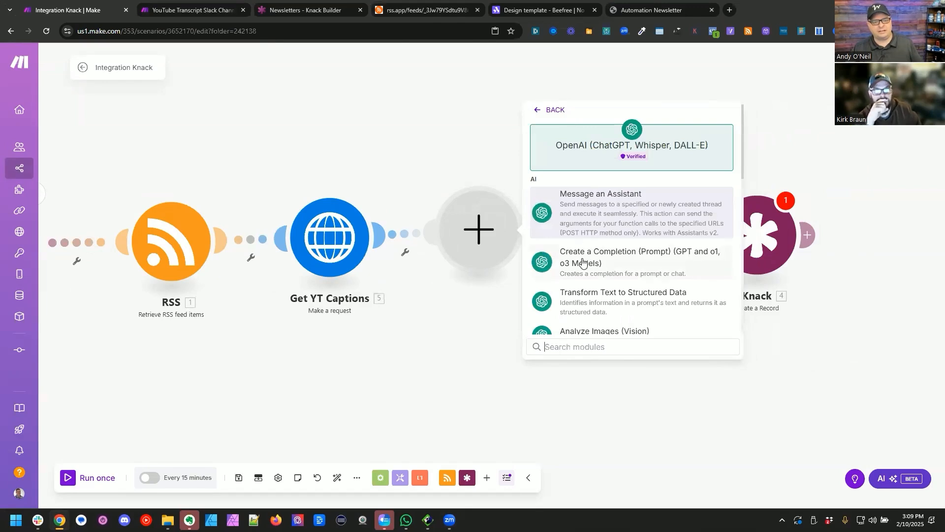
{"action": "left_click", "coordinate": [583, 261]}
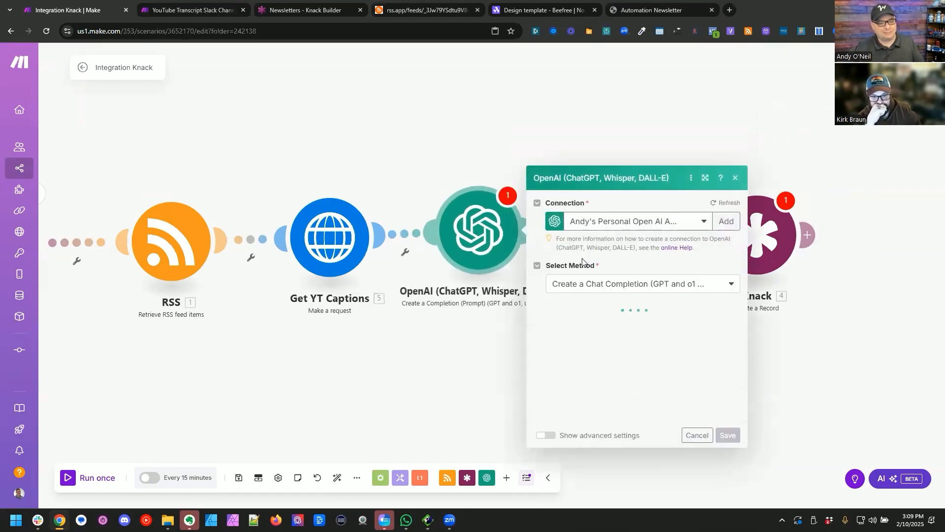
Step: Open Claude in a new browser tab
{"action": "left_click", "coordinate": [731, 10]}
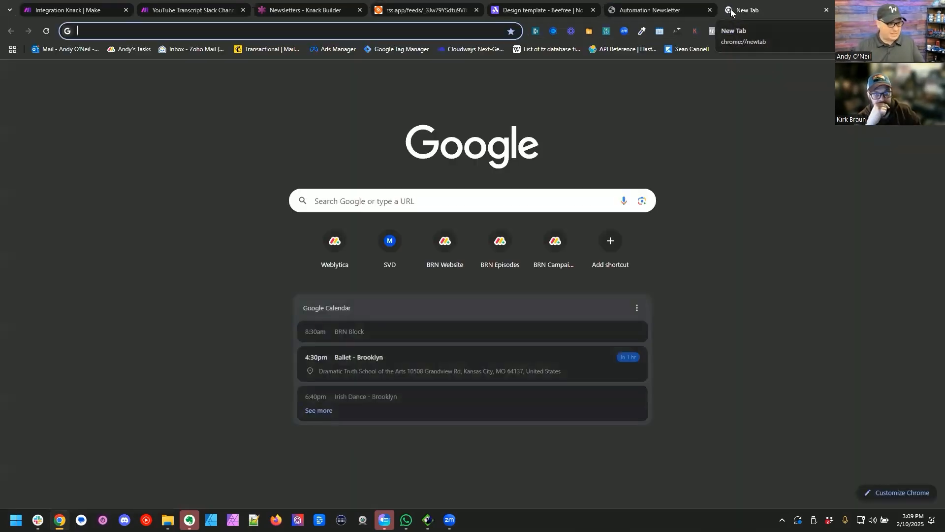
{"action": "type", "text": "claude.ai/chats"}
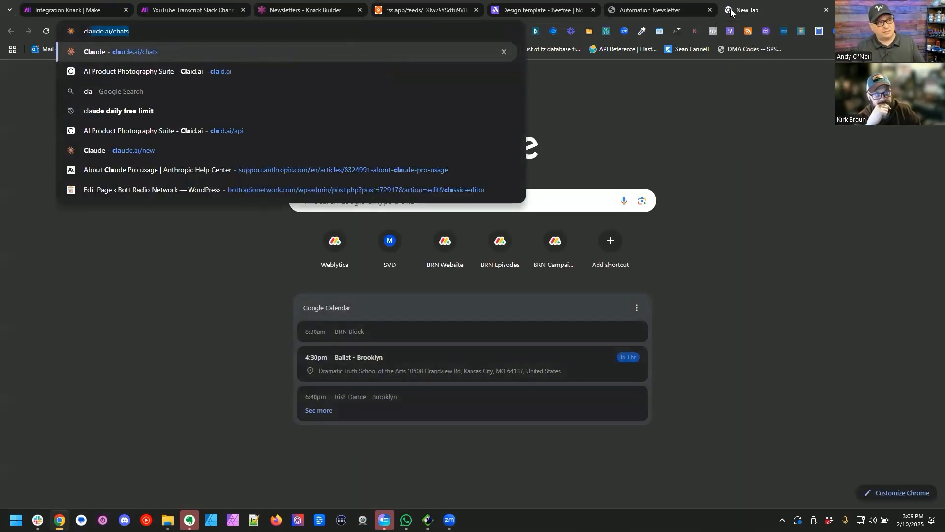
{"action": "key", "text": "Return"}
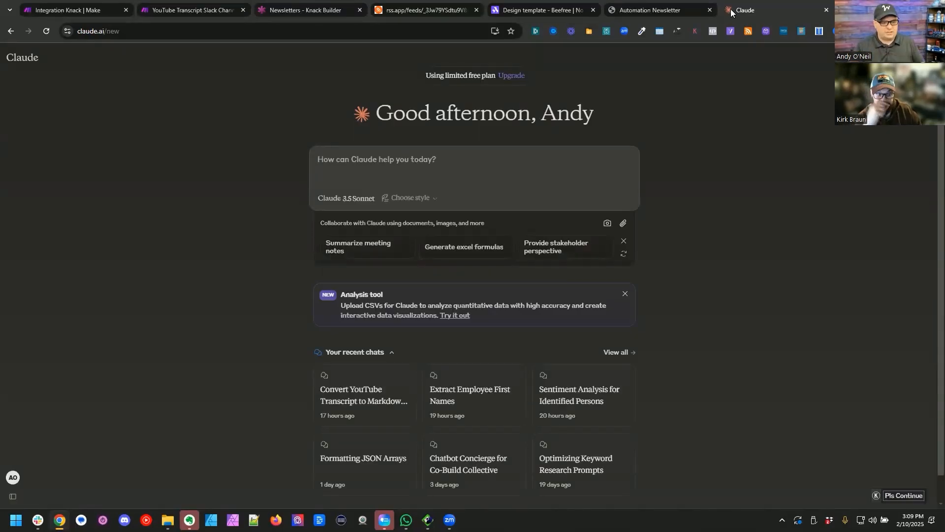
Step: Ask Claude to convert YouTube captions to a comprehensive HTML outline, using the entire caption file, without changing content and starting with an <h1> heading
{"action": "type", "text": "I wa"}
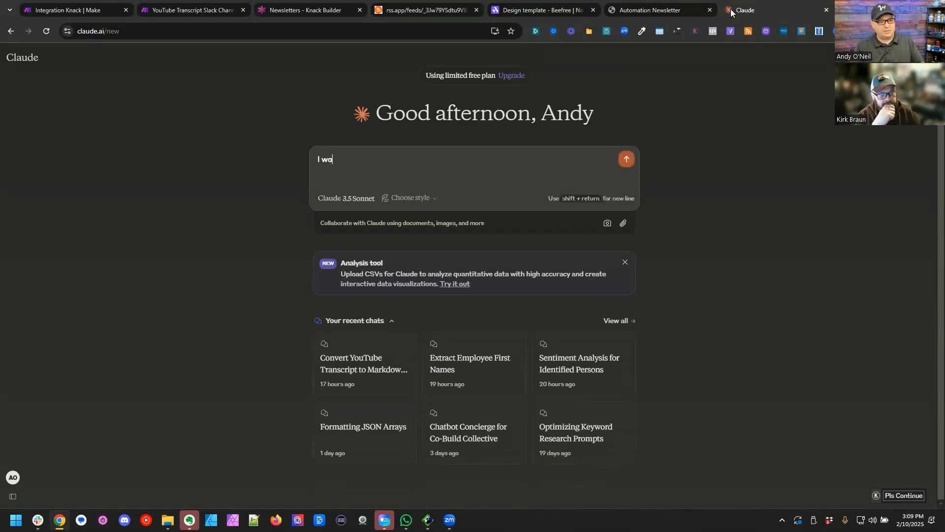
{"action": "type", "text": "nt to convert You"}
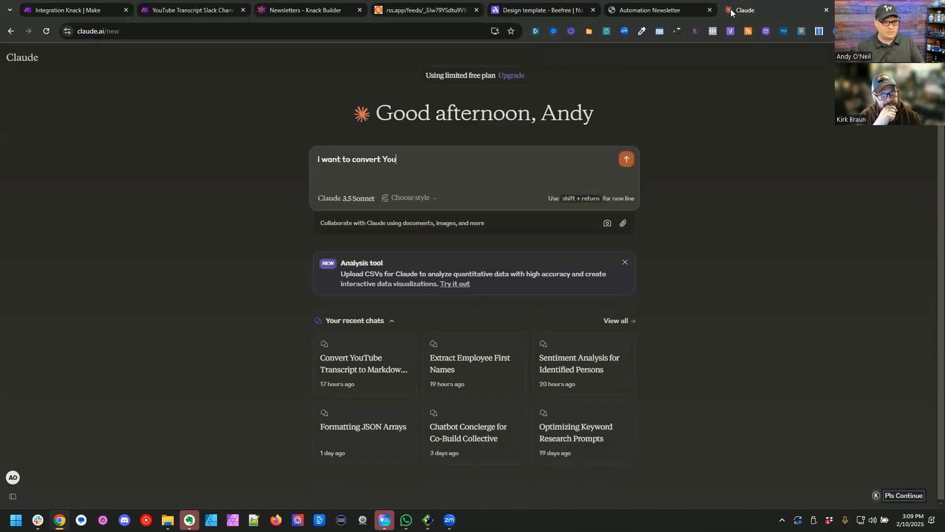
{"action": "type", "text": "Tube captions to a compren"}
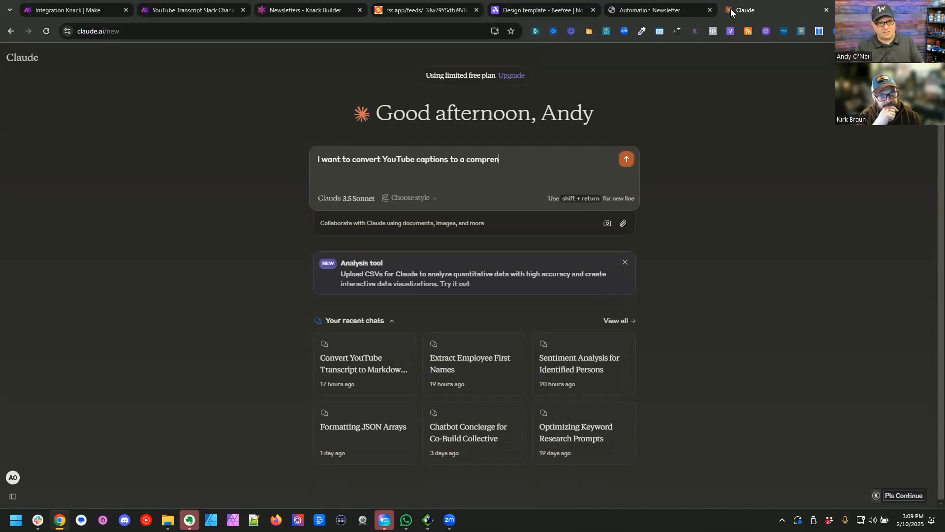
{"action": "key", "text": "BackSpace"}
{"action": "key", "text": "BackSpace"}
{"action": "key", "text": "BackSpace"}
{"action": "key", "text": "BackSpace"}
{"action": "key", "text": "BackSpace"}
{"action": "type", "text": "hensive outlin"}
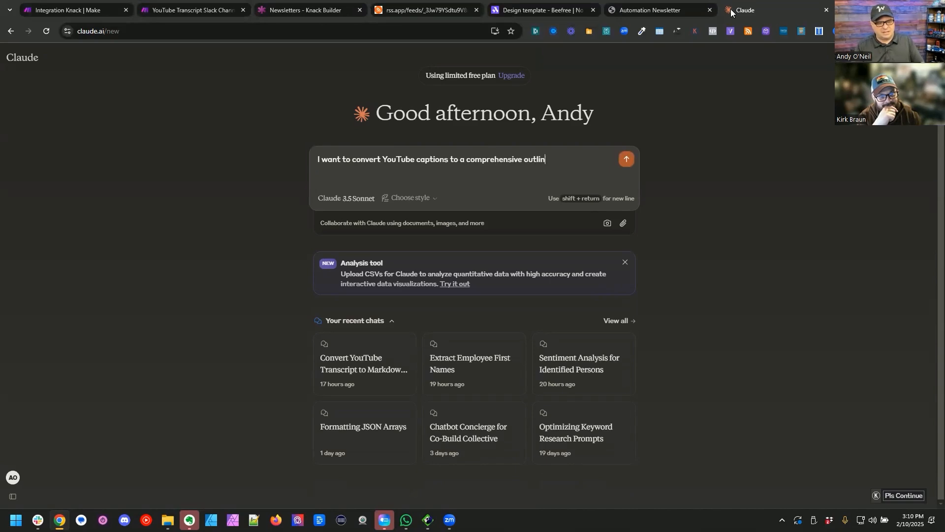
{"action": "type", "text": "e"}
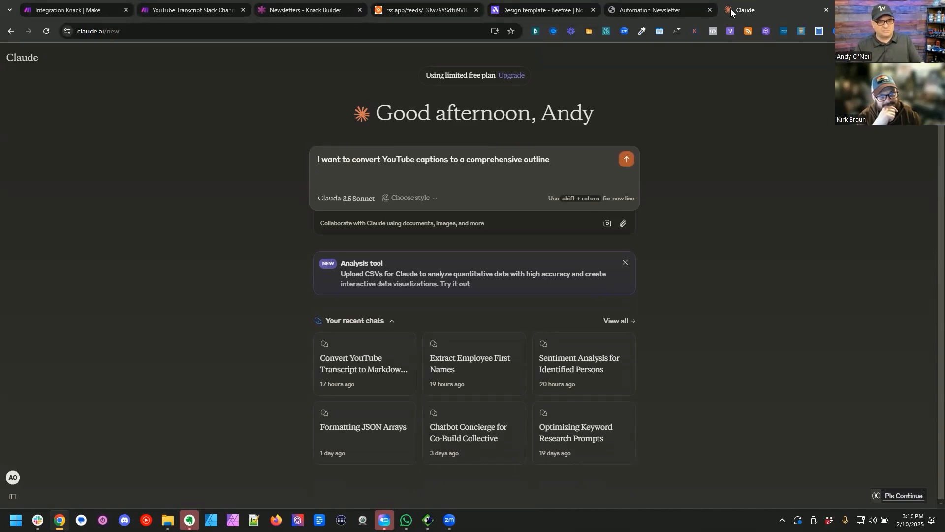
{"action": "type", "text": " in HTML. I want the entire caption file to be used, and I don't w"}
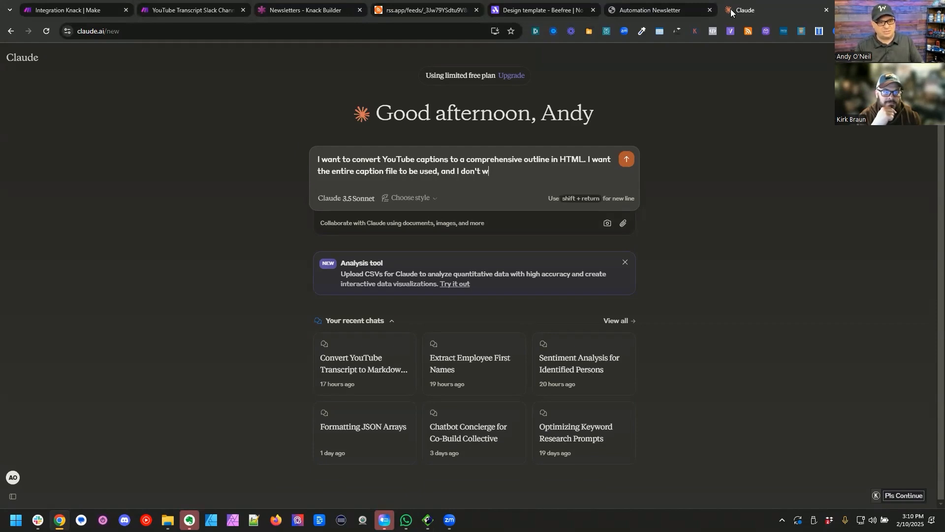
{"action": "type", "text": "content changed. The caption HTML should star"}
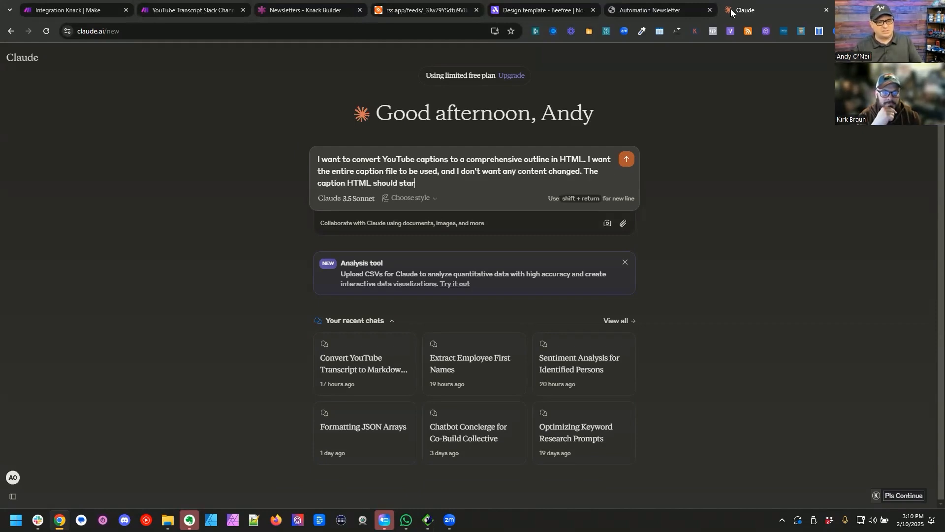
{"action": "type", "text": "t with an <h1"}
{"action": "type", "text": "> as"}
{"action": "key", "text": "BackSpace"}
{"action": "type", "text": "heading."}
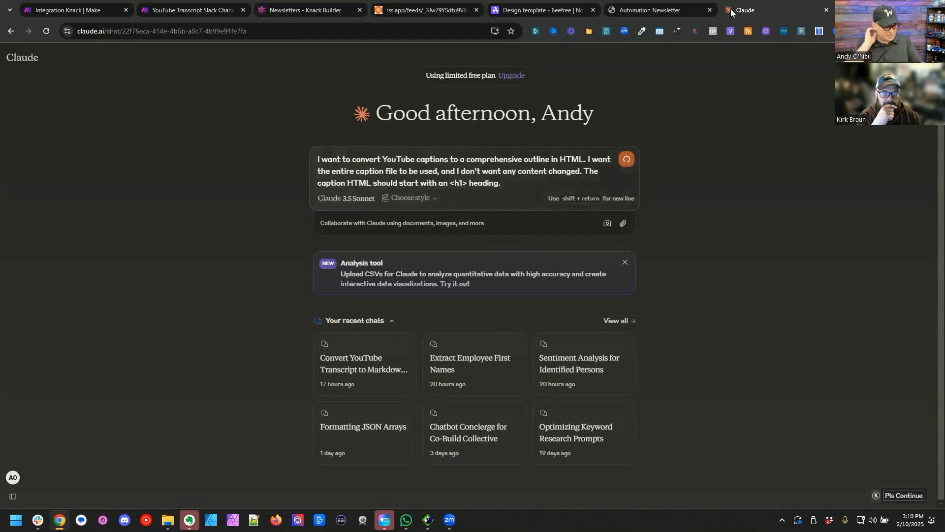
{"action": "key", "text": "Return"}
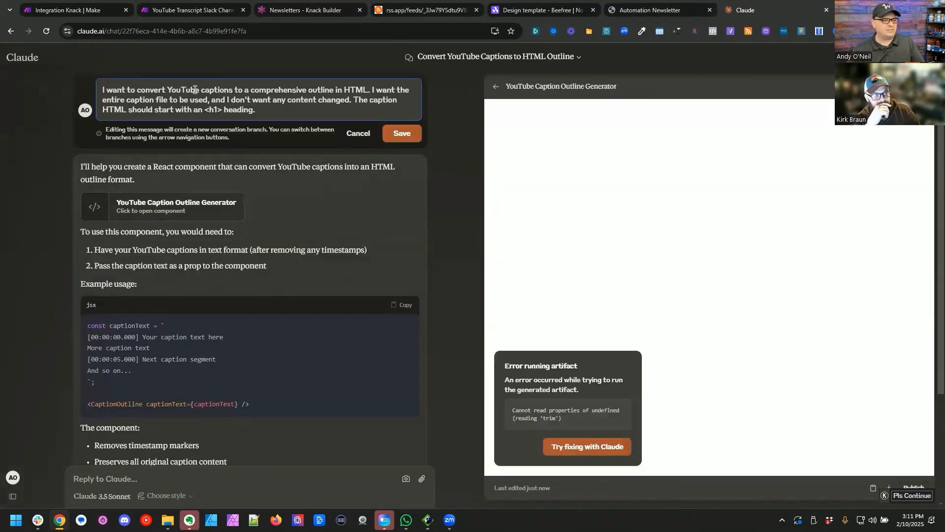
Step: Edit the message to say "YouTube transcript", add "using ChatGPT" and "The transcript does not have time codes.", and resubmit it
{"action": "double_click", "coordinate": [205, 89]}
{"action": "type", "text": "transcript"}
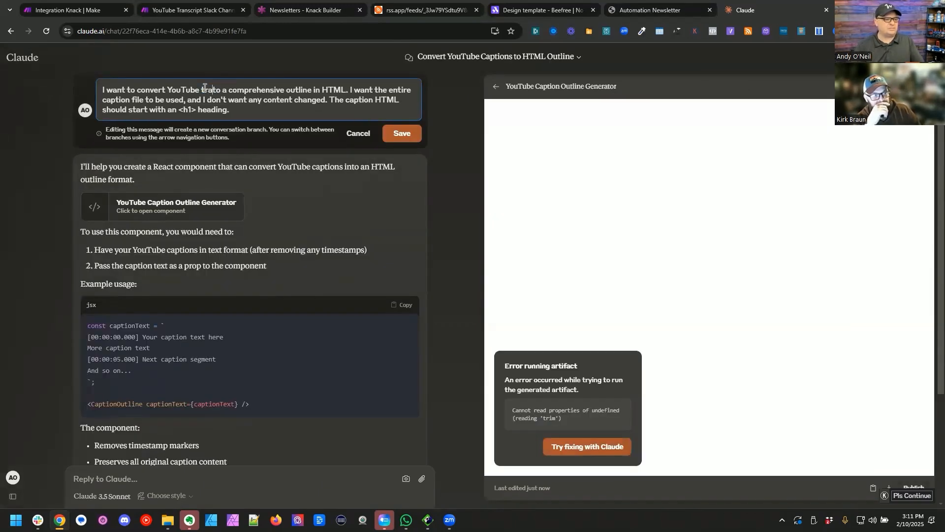
{"action": "key", "text": "ctrl+Right"}
{"action": "key", "text": "ctrl+Right"}
{"action": "key", "text": "ctrl+Right"}
{"action": "key", "text": "ctrl+Right"}
{"action": "key", "text": "ctrl+Right"}
{"action": "key", "text": "ctrl+Right"}
{"action": "key", "text": "ctrl+Right"}
{"action": "type", "text": "using ChatGPT"}
{"action": "type", "text": ". The"}
{"action": "type", "text": " transcript doe"}
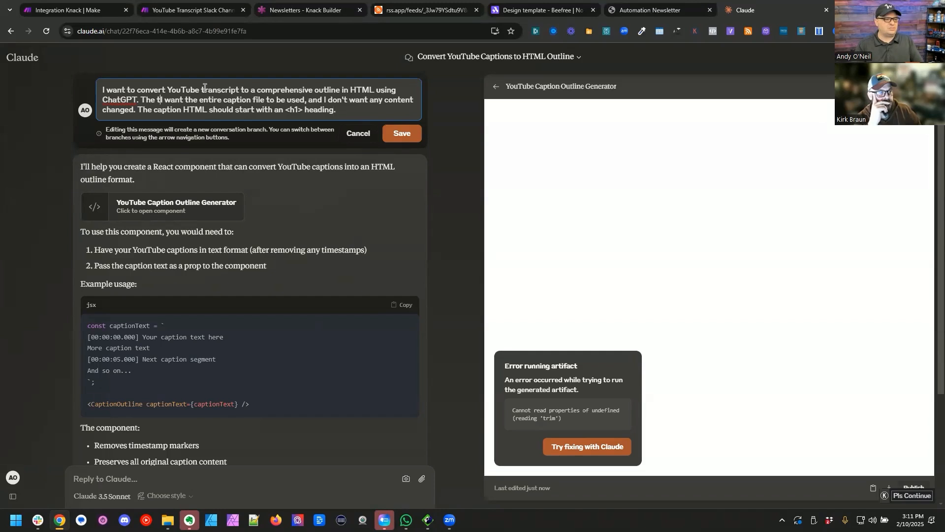
{"action": "type", "text": "s not have ti"}
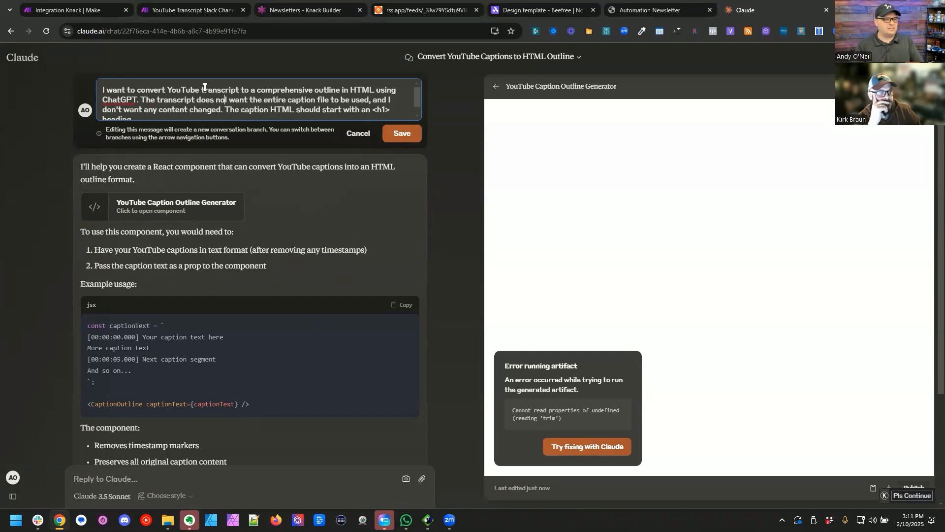
{"action": "type", "text": "me codes. I"}
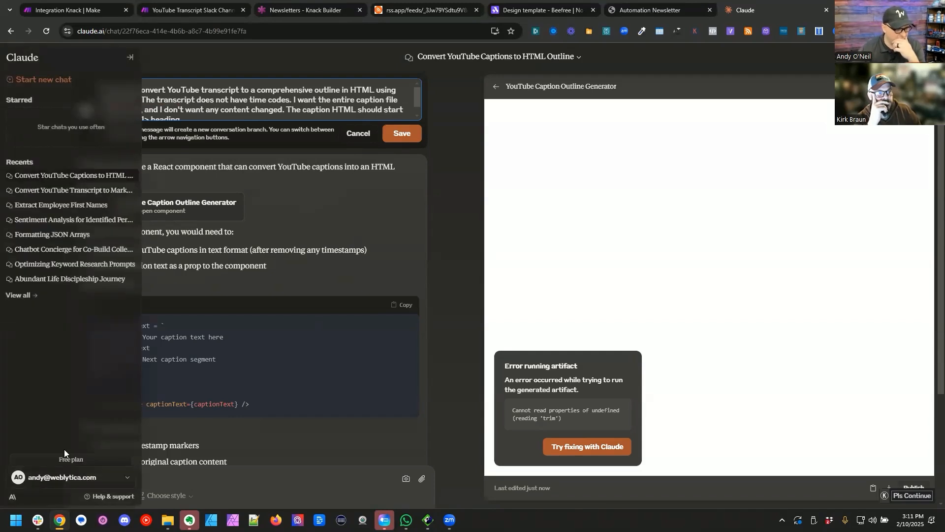
{"action": "left_click", "coordinate": [411, 136]}
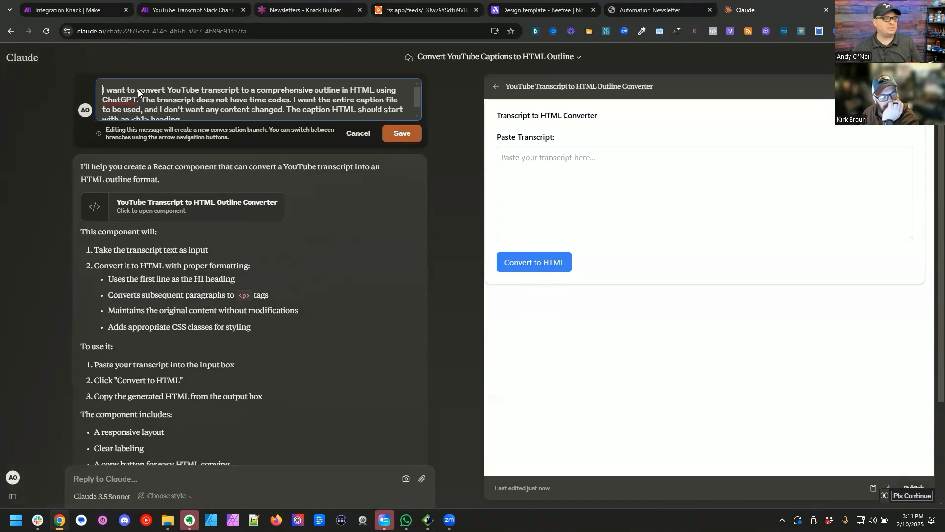
Step: Reword the message's opening to "I want to create a prompt that converts YouTube transcript" and resubmit it
{"action": "left_click", "coordinate": [138, 89]}
{"action": "type", "text": "create a prompt tha"}
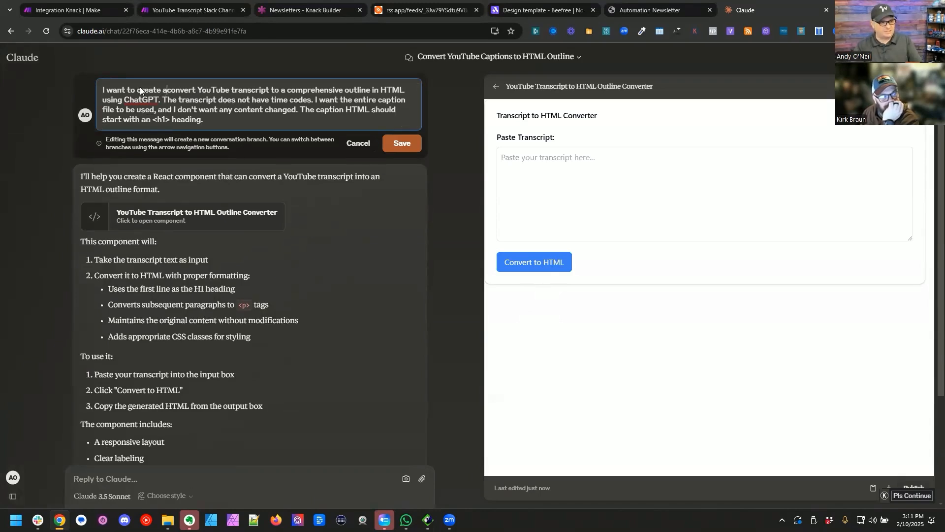
{"action": "type", "text": "t"}
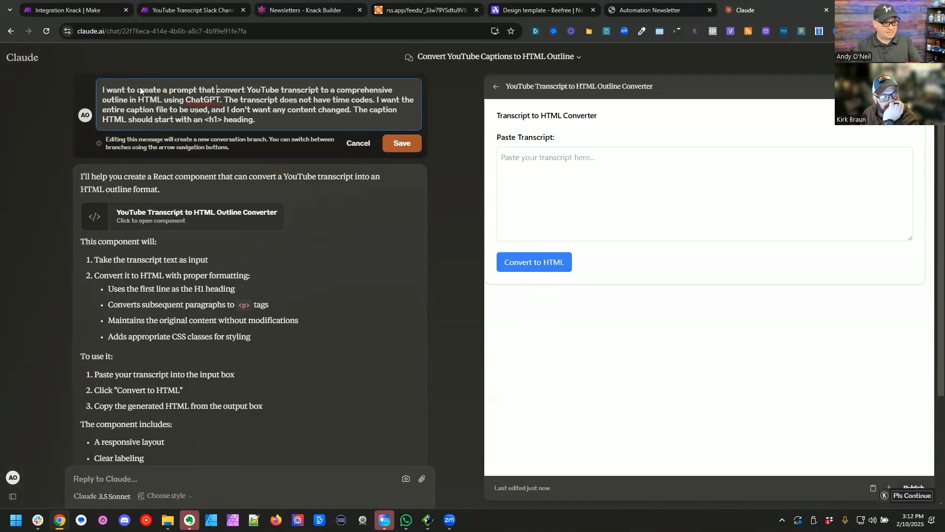
{"action": "key", "text": "Left"}
{"action": "type", "text": "s"}
{"action": "left_click", "coordinate": [402, 143]}
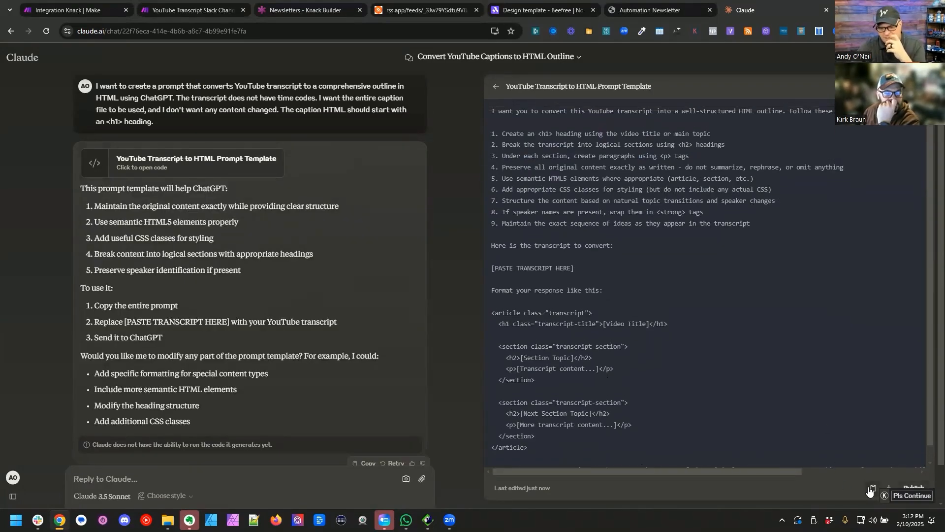
Step: Copy the generated prompt template, return to the Make scenario and close the YouTube Transcript Slack Channel tab without saving
{"action": "left_click", "coordinate": [874, 488]}
{"action": "left_click", "coordinate": [99, 10]}
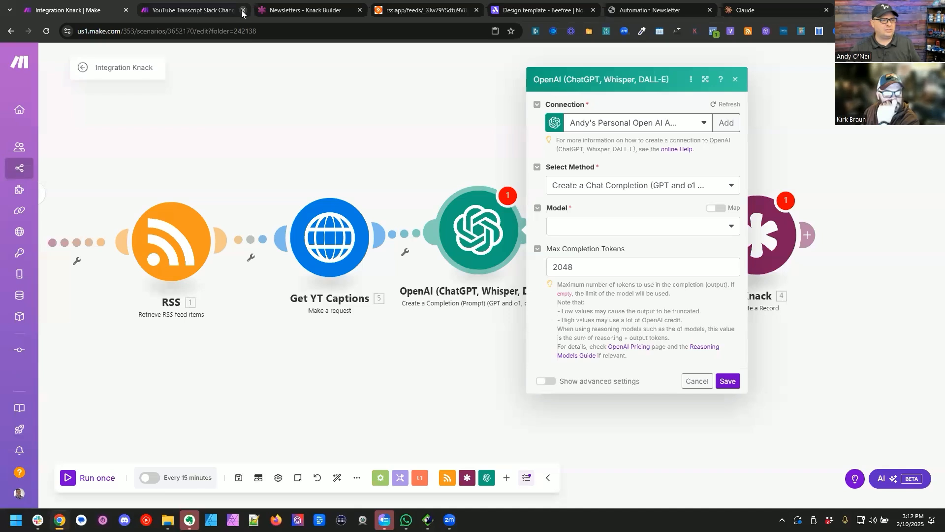
{"action": "left_click", "coordinate": [242, 13]}
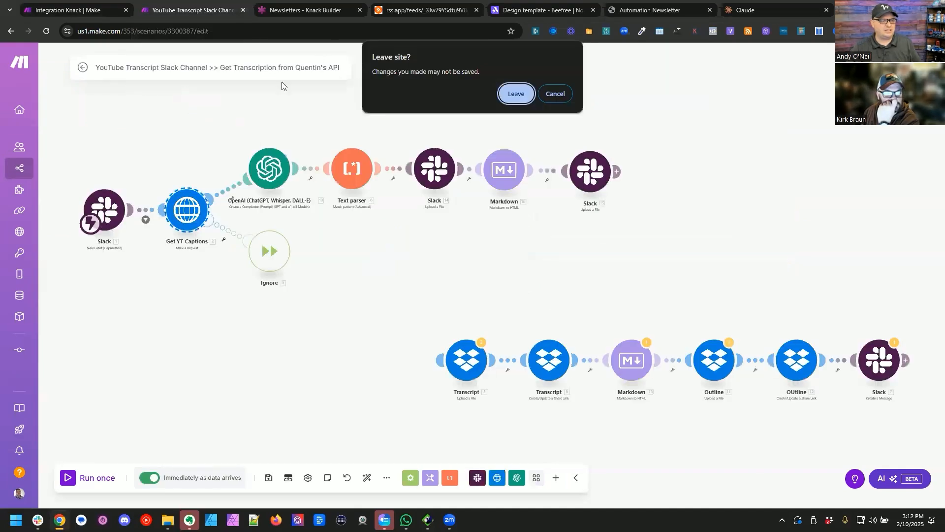
{"action": "key", "text": "Return"}
Step: Set the OpenAI module's model to gpt-4o-mini (system)
{"action": "left_click", "coordinate": [647, 227]}
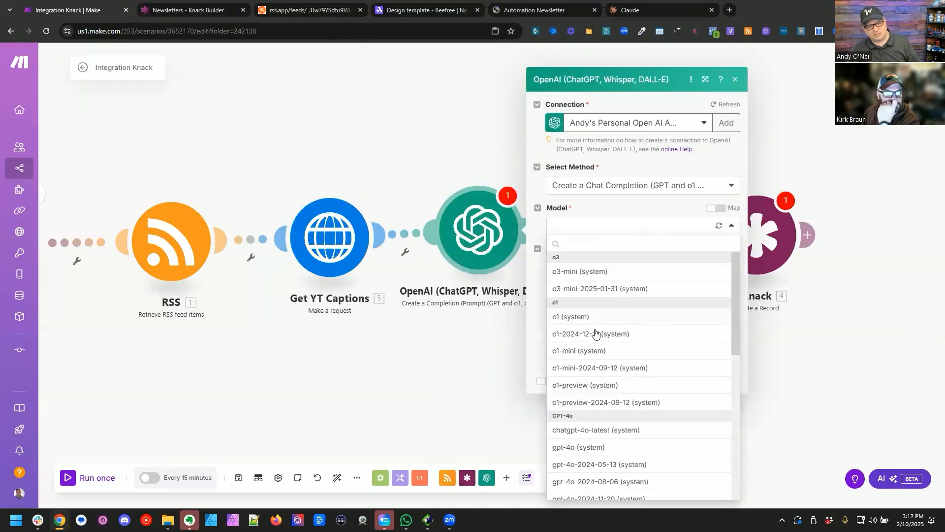
{"action": "left_click", "coordinate": [598, 446]}
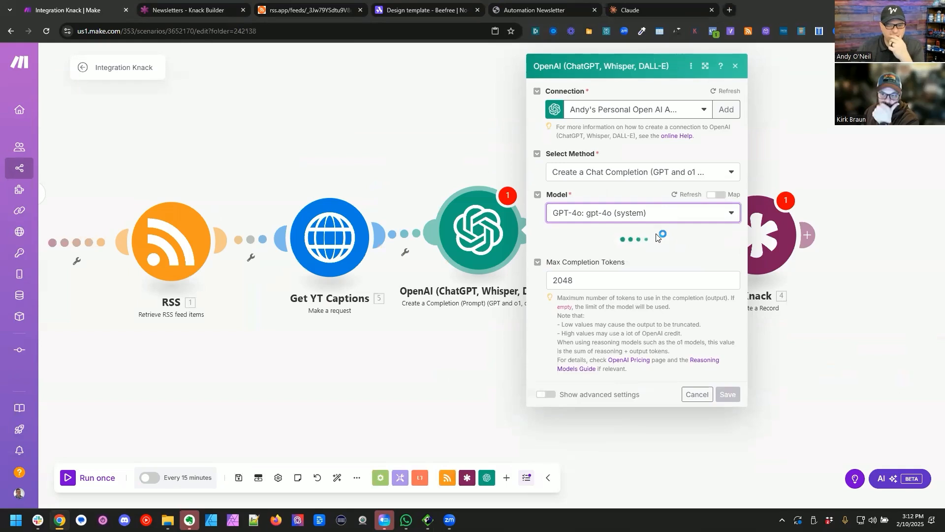
{"action": "left_click", "coordinate": [625, 209]}
{"action": "scroll", "coordinate": [649, 376], "scroll_direction": "down", "scroll_amount": 1}
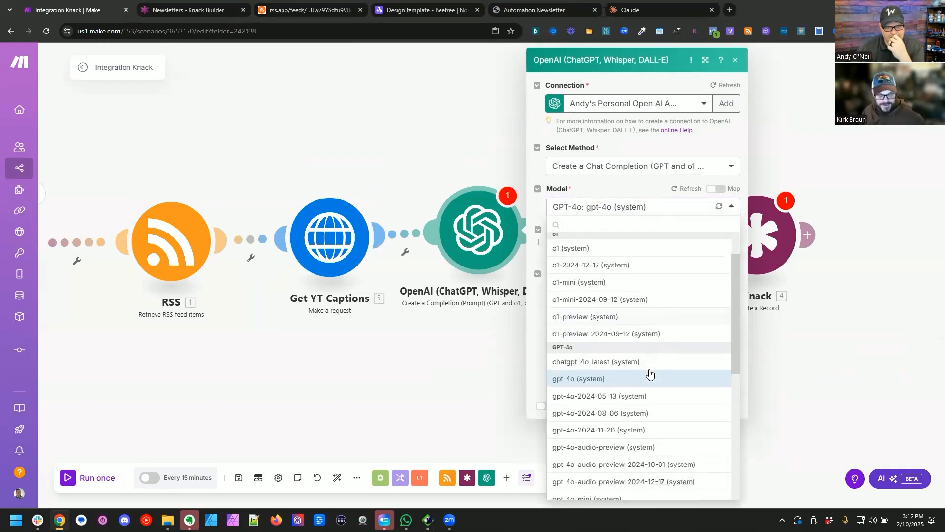
{"action": "scroll", "coordinate": [655, 373], "scroll_direction": "down", "scroll_amount": 2}
{"action": "scroll", "coordinate": [662, 374], "scroll_direction": "down", "scroll_amount": 1}
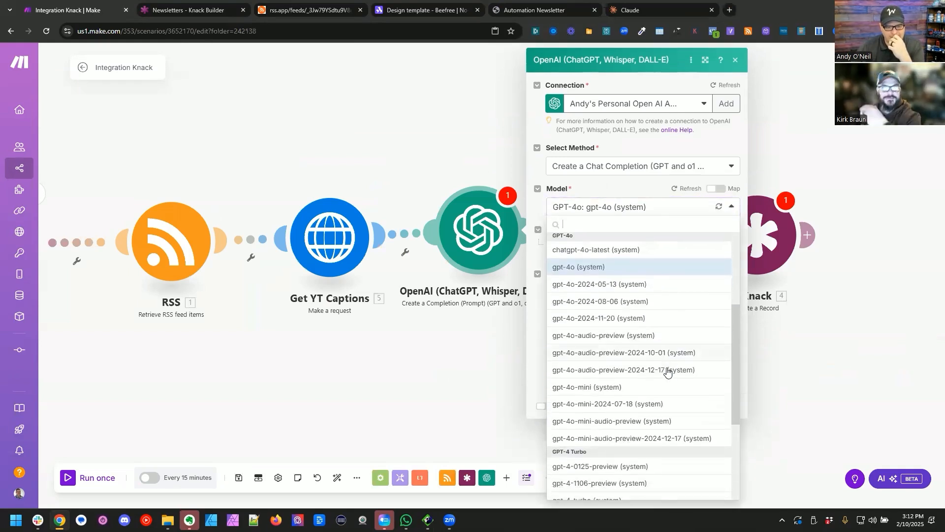
{"action": "left_click", "coordinate": [594, 368]}
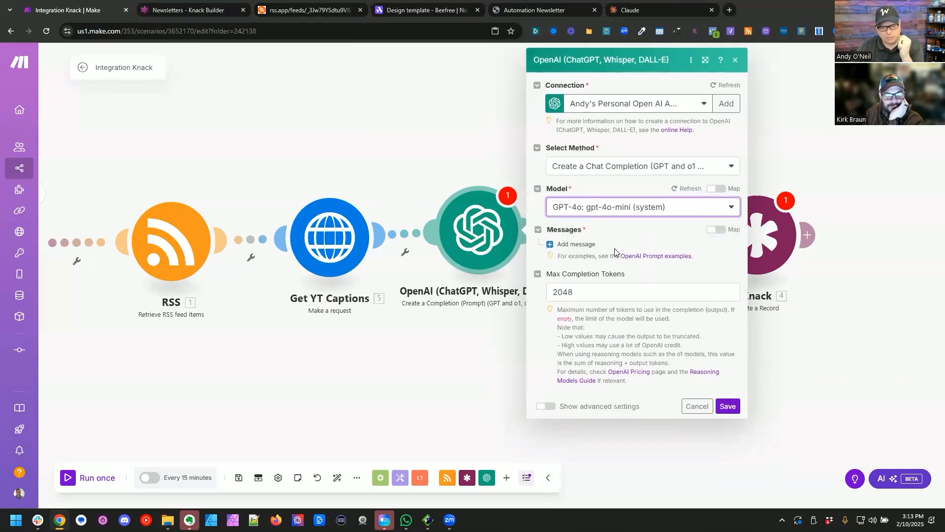
Step: Add a message with the User role to the OpenAI module and paste the copied prompt template as its text content
{"action": "left_click", "coordinate": [577, 244]}
{"action": "left_click", "coordinate": [593, 279]}
{"action": "left_click", "coordinate": [593, 293]}
{"action": "left_click", "coordinate": [596, 315]}
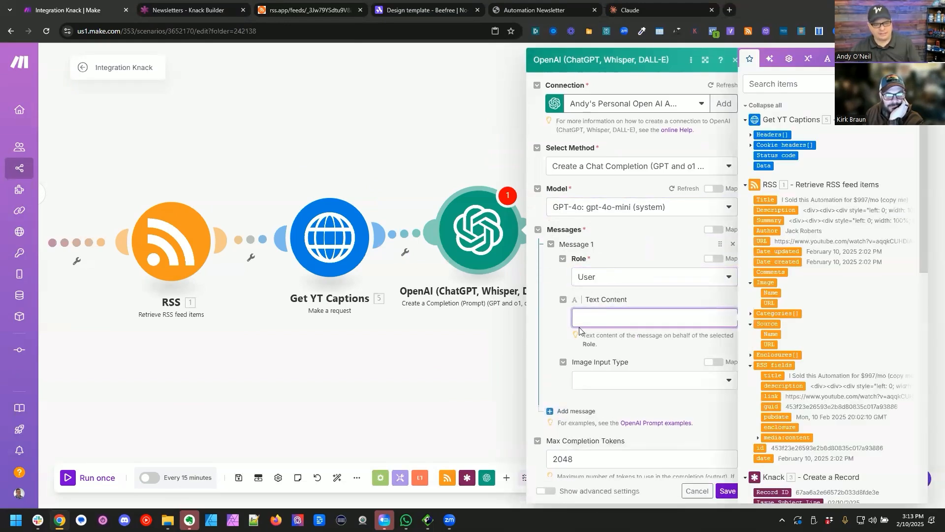
{"action": "key", "text": "ctrl+v"}
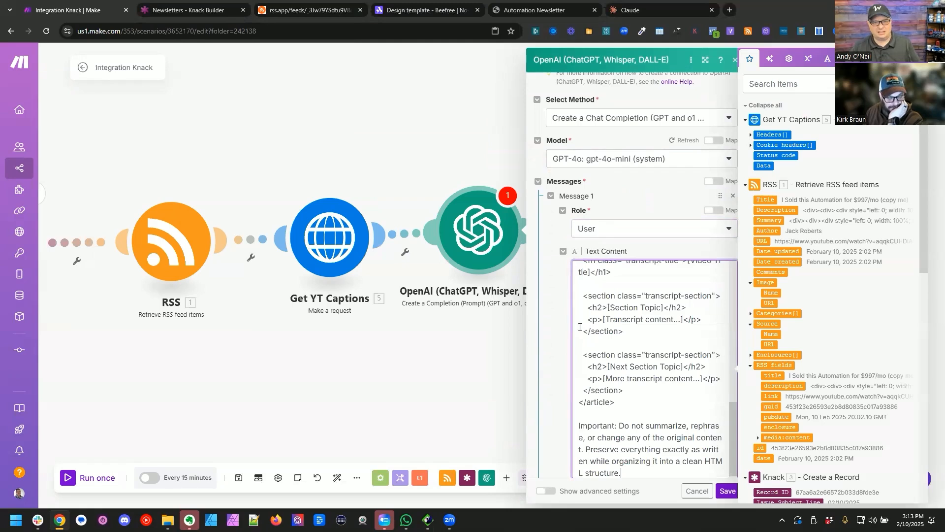
Step: Enlarge the module settings and delete the "Format your response like this:" section with its sample article HTML from the prompt
{"action": "left_click", "coordinate": [706, 60]}
{"action": "left_click_drag", "start_coordinate": [463, 424], "coordinate": [423, 278]}
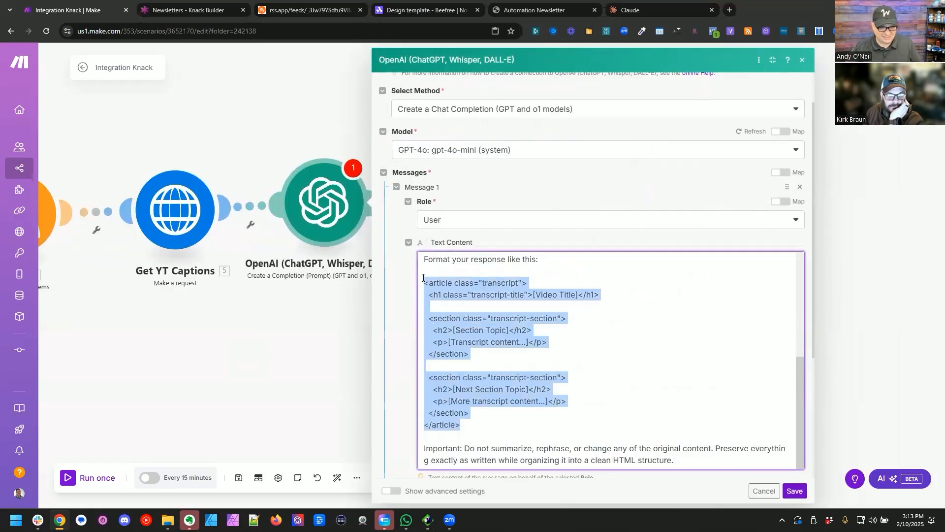
{"action": "key", "text": "BackSpace"}
{"action": "key", "text": "shift+Up"}
{"action": "key", "text": "shift+Up"}
{"action": "key", "text": "BackSpace"}
Step: Replace the [PASTE TRANSCRIPT HERE] placeholder with the Data value from Get YT Captions and save the OpenAI module
{"action": "key", "text": "shift+End"}
{"action": "key", "text": "BackSpace"}
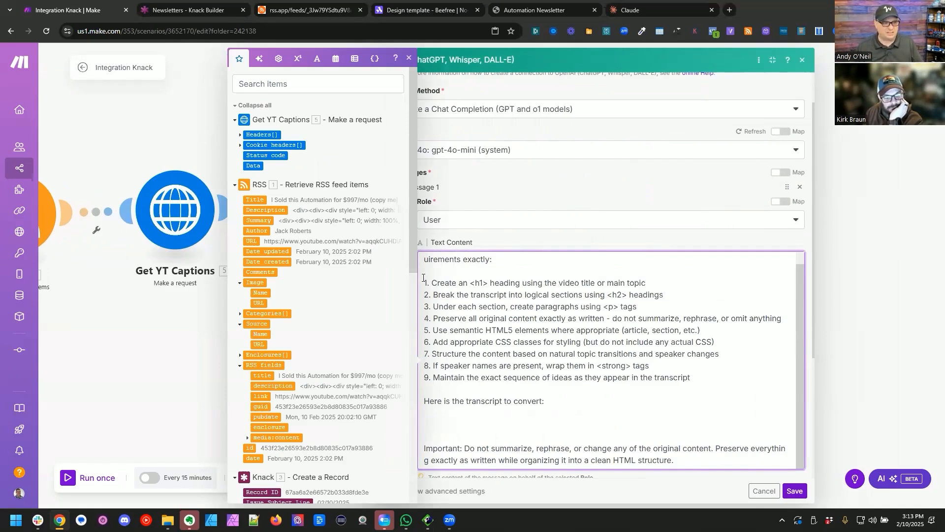
{"action": "left_click", "coordinate": [251, 166]}
{"action": "left_click", "coordinate": [795, 491]}
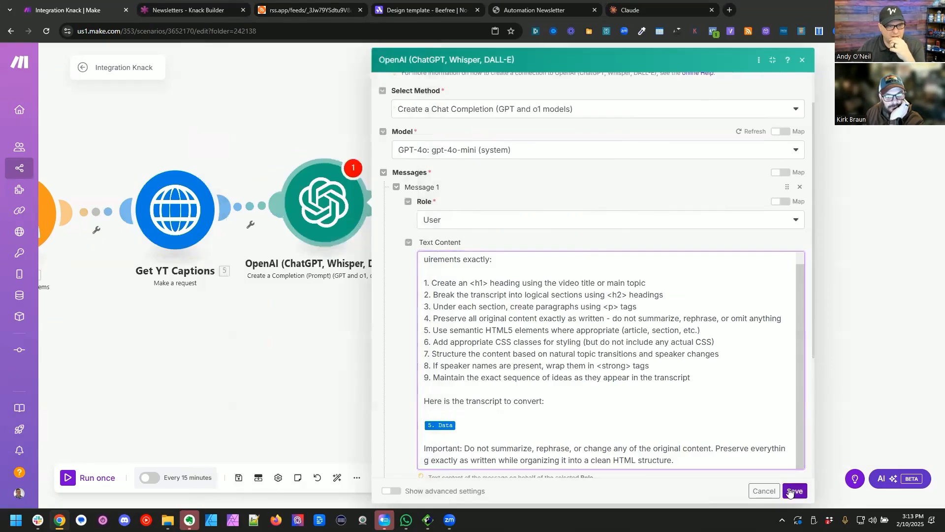
Step: Move the OpenAI module toward the final Knack module and rename it "Video Outline"
{"action": "left_click_drag", "start_coordinate": [471, 331], "coordinate": [714, 334]}
{"action": "left_click_drag", "start_coordinate": [600, 269], "coordinate": [709, 272]}
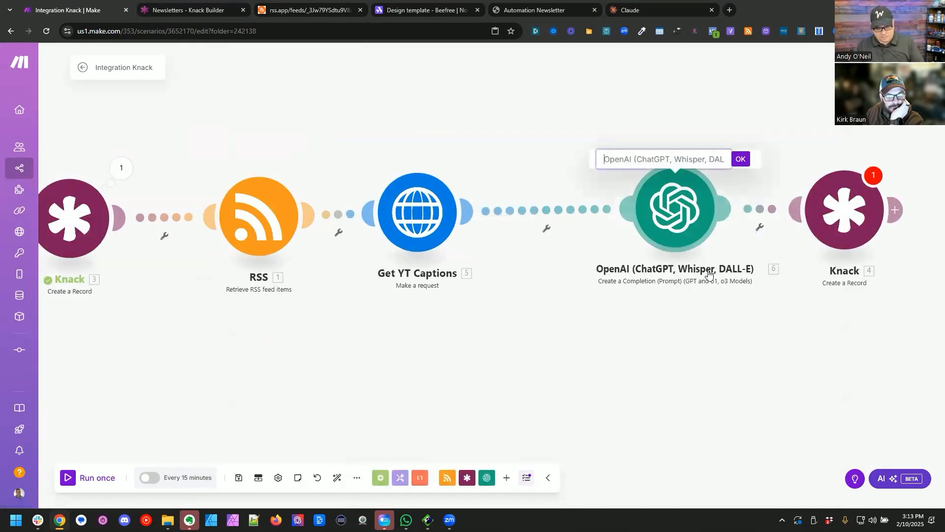
{"action": "type", "text": "Video "}
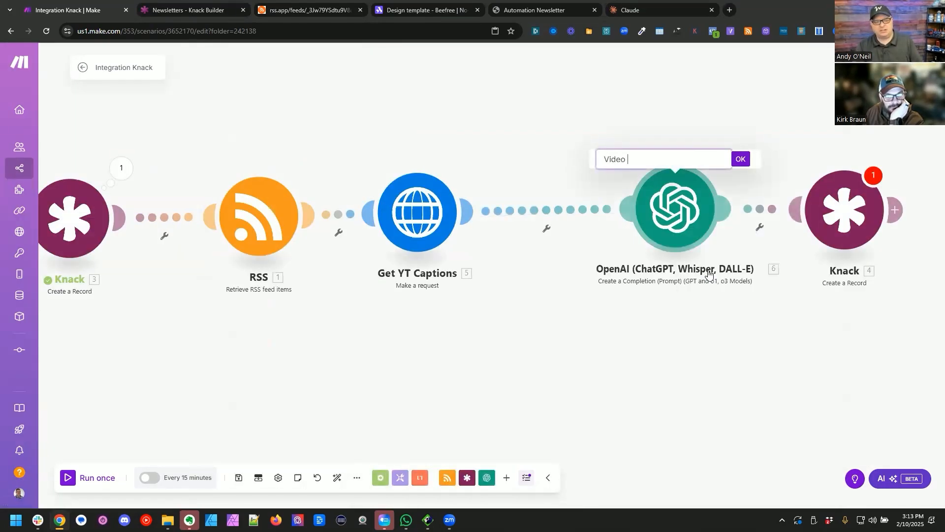
{"action": "type", "text": "Outline"}
{"action": "key", "text": "Return"}
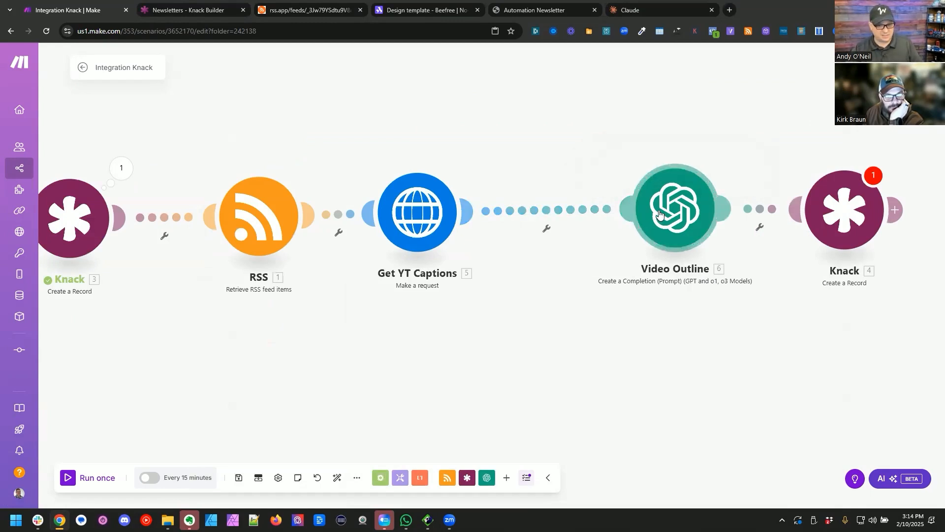
Step: Switch to Claude, start a new chat and begin a request for a prompt that takes YouTube caption text and summarizes it
{"action": "left_click", "coordinate": [649, 220]}
{"action": "left_click", "coordinate": [631, 10]}
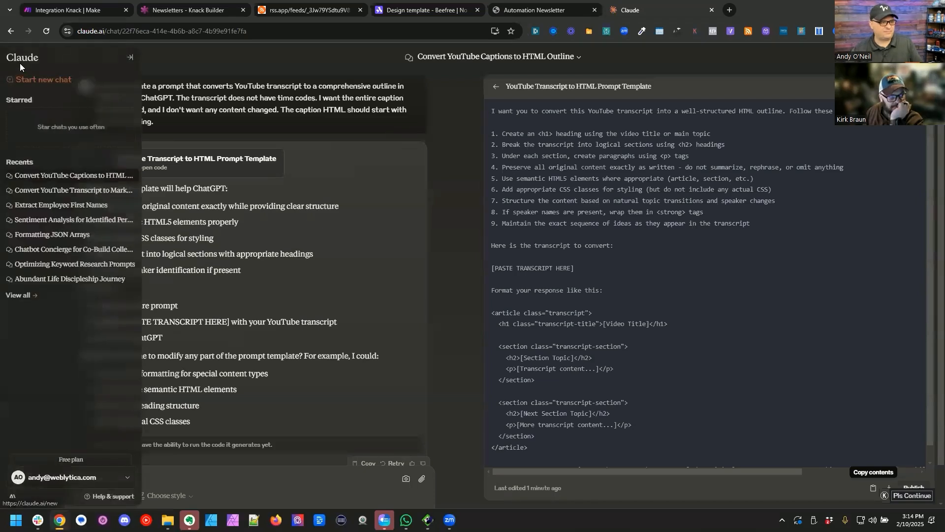
{"action": "left_click", "coordinate": [24, 75]}
{"action": "type", "text": "I want to create a prompt that takes a YouTube caption"}
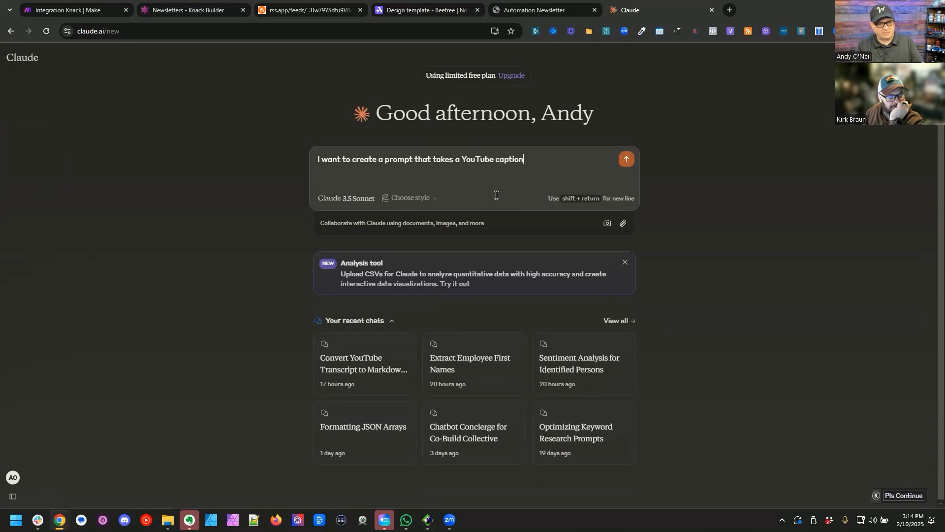
{"action": "key", "text": "BackSpace"}
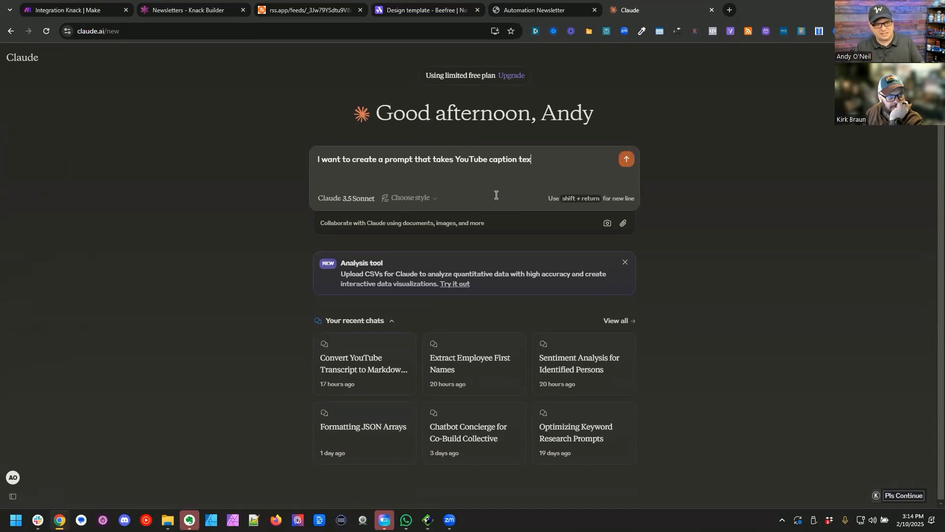
{"action": "type", "text": "and f"}
{"action": "type", "text": "ummarizes the text. I want the summ"}
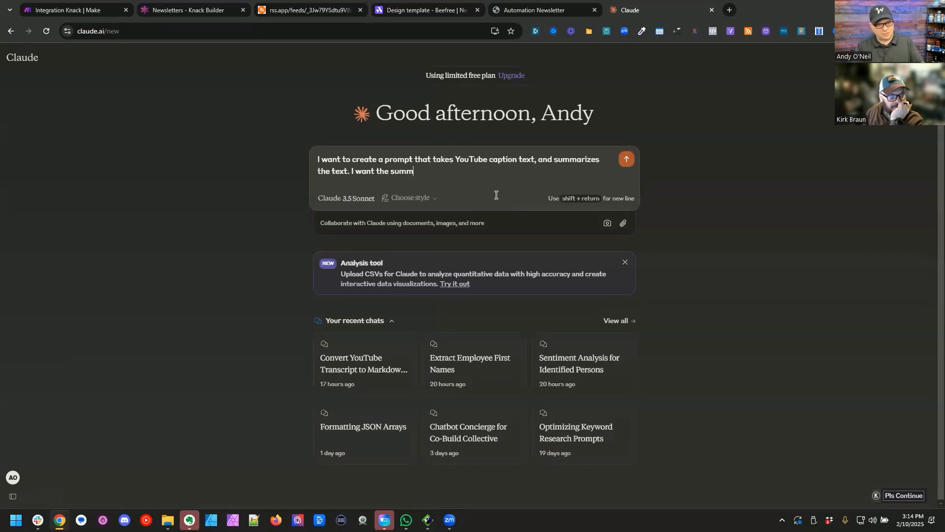
{"action": "type", "text": "ary to fo"}
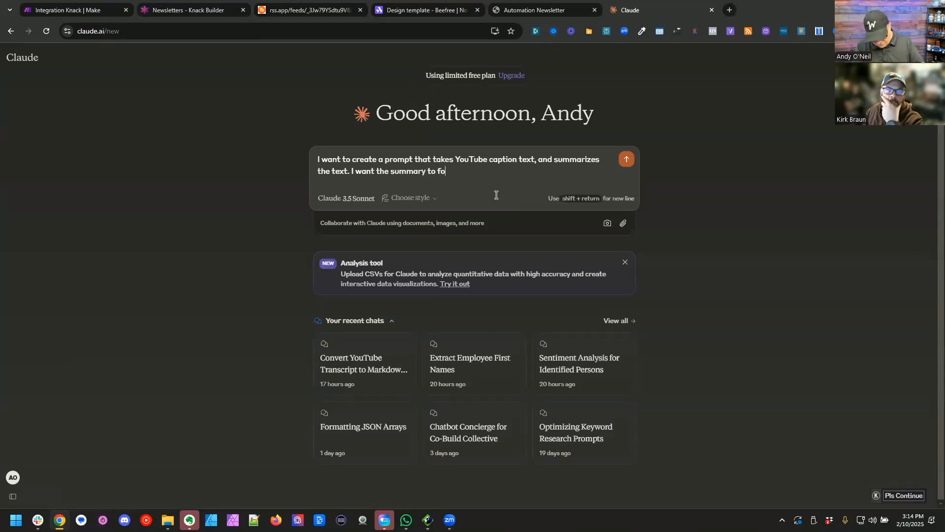
{"action": "type", "text": "cus on the"}
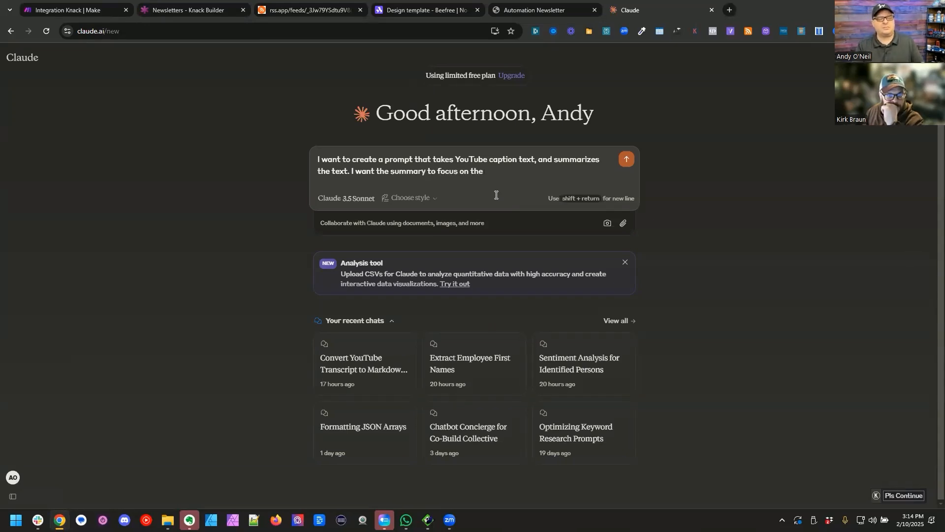
{"action": "type", "text": " value of the use case in the"}
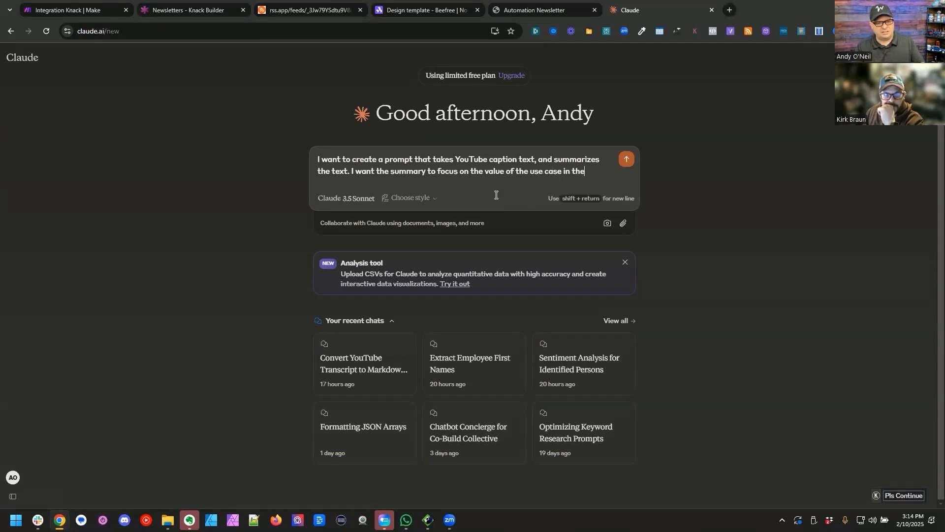
{"action": "type", "text": " video and e"}
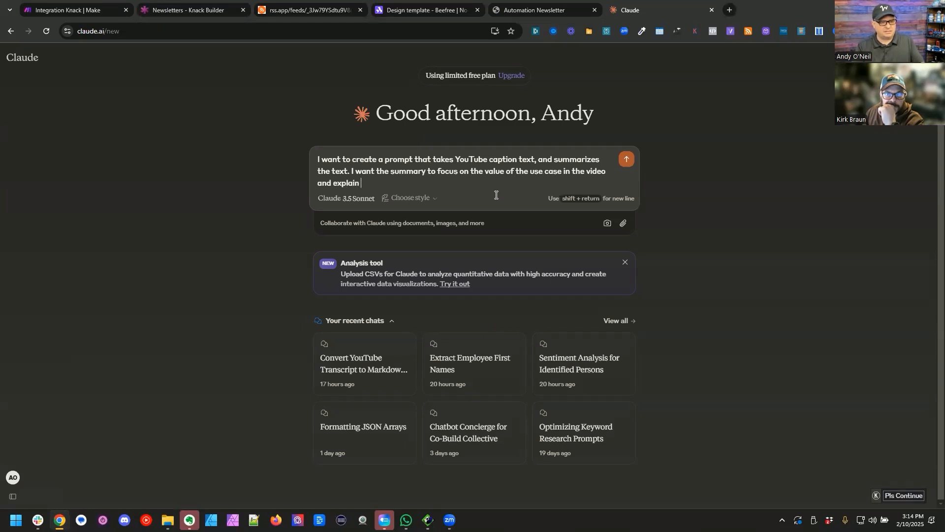
{"action": "type", "text": "xplain to an entre"}
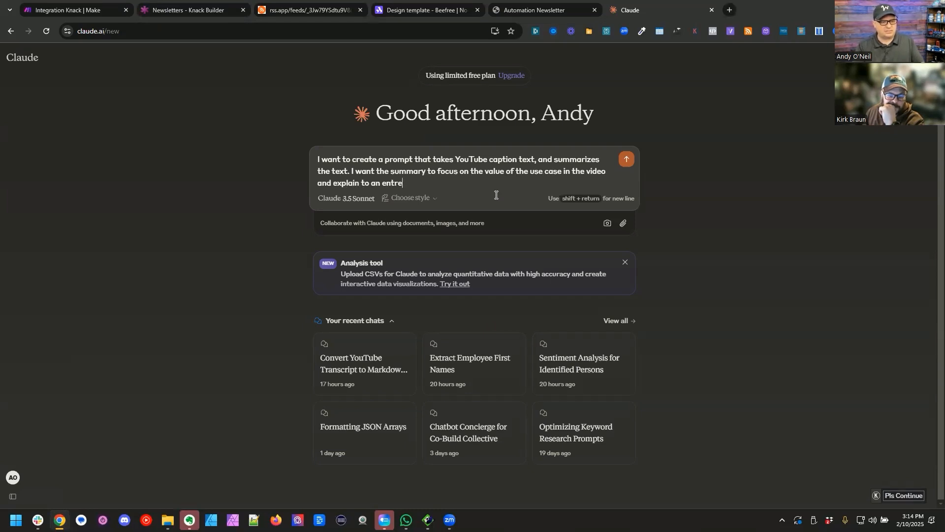
{"action": "type", "text": "prenuy"}
Step: Extend the request so the summary focuses on the value of the video's use case and explains that value to an entrepreneur
{"action": "key", "text": "BackSpace"}
{"action": "type", "text": "eur"}
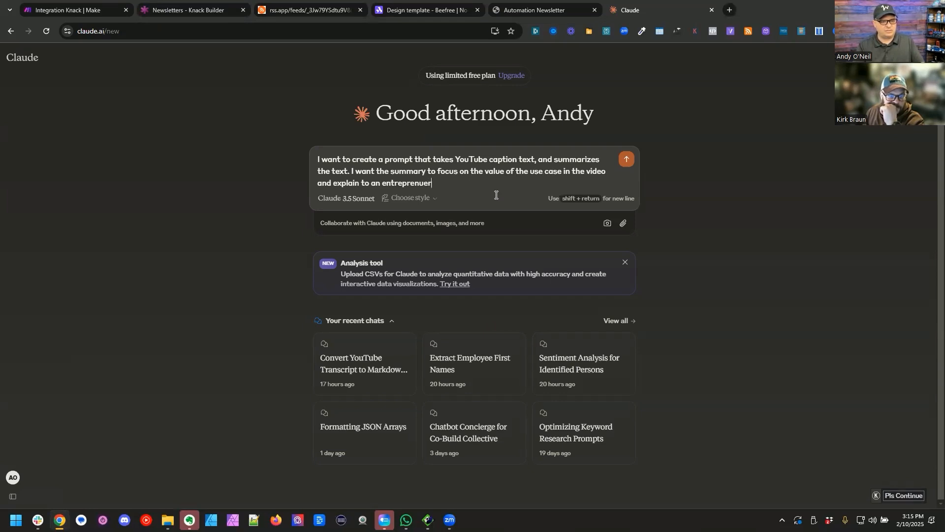
{"action": "type", "text": " what the value is. I want this summary to be mor"}
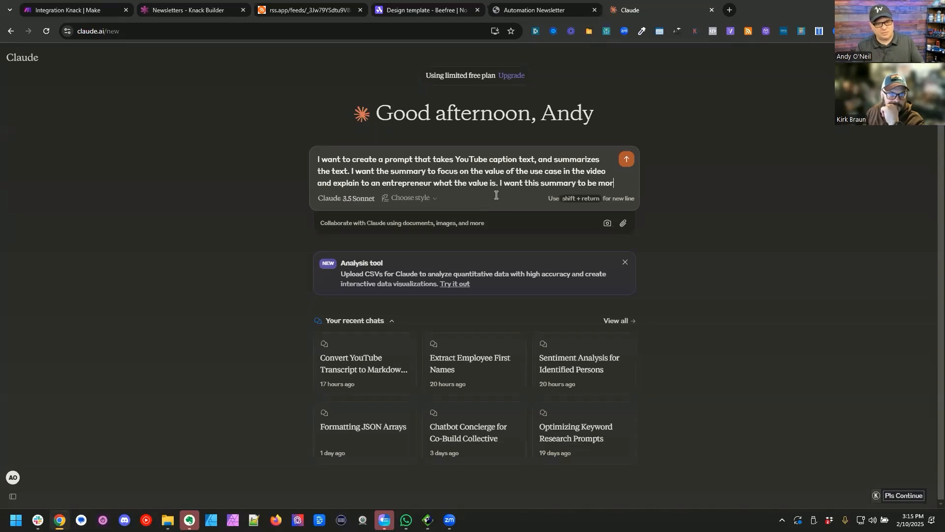
Step: Limit the requested summary to no more than 3-4 sentences and send the message
{"action": "key", "text": "BackSpace"}
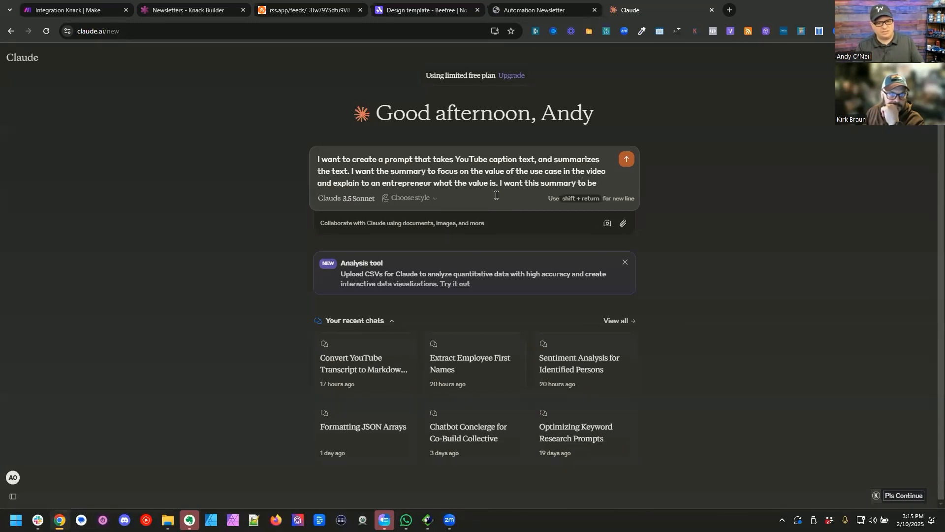
{"action": "type", "text": "more than "}
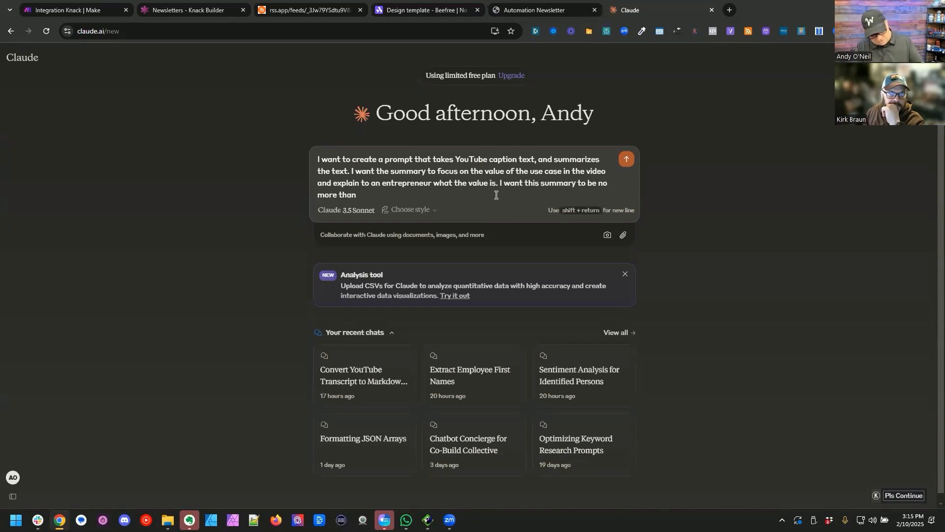
{"action": "type", "text": "3-4"}
{"action": "key", "text": "BackSpace"}
{"action": "key", "text": "BackSpace"}
{"action": "key", "text": "BackSpace"}
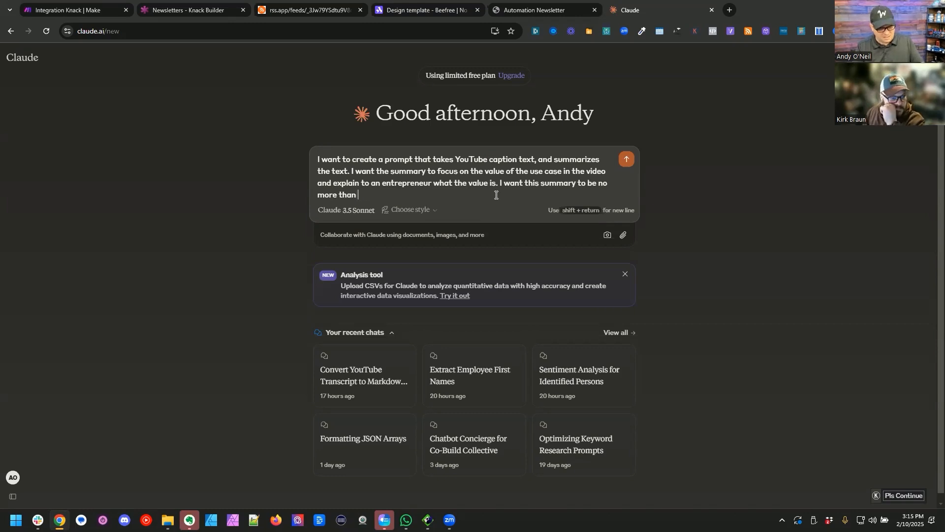
{"action": "type", "text": "3-4 sentances."}
{"action": "key", "text": "Return"}
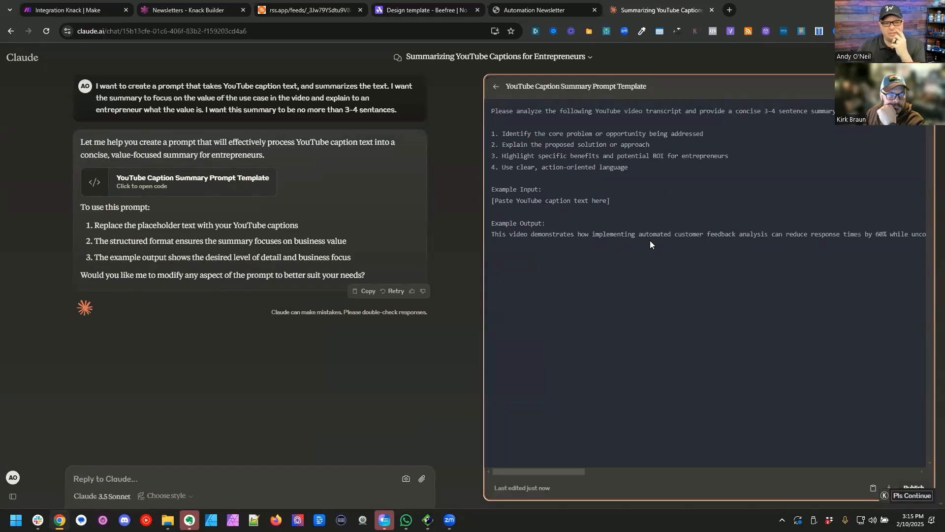
Step: Copy the generated caption summary prompt and, in Make, paste it over the text content of the OpenAI module right after Get YT Captions
{"action": "left_click", "coordinate": [871, 489]}
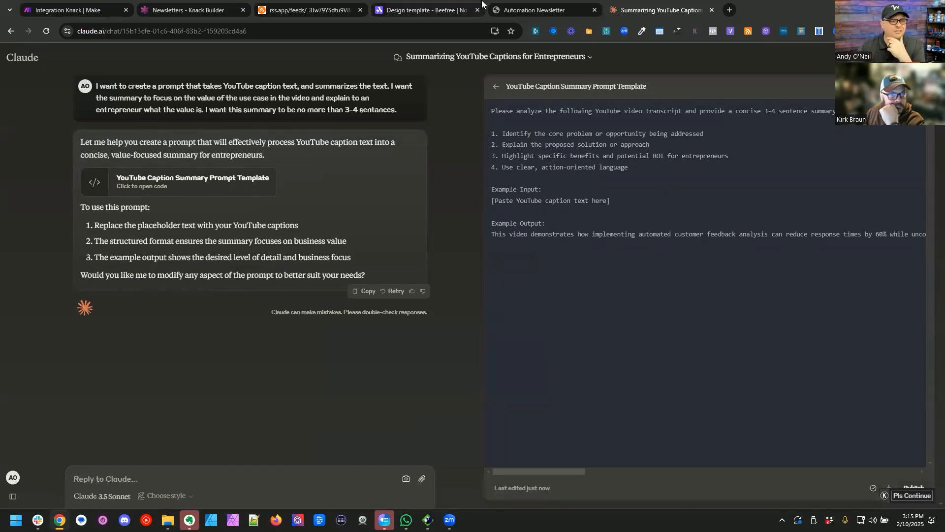
{"action": "left_click", "coordinate": [88, 4]}
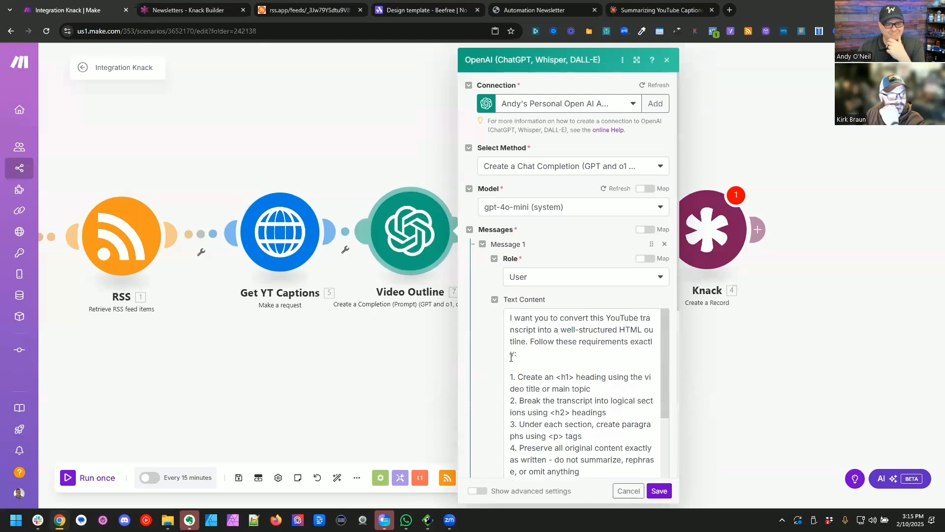
{"action": "left_click", "coordinate": [528, 347]}
{"action": "key", "text": "ctrl+a"}
{"action": "key", "text": "ctrl+v"}
{"action": "left_click", "coordinate": [321, 320]}
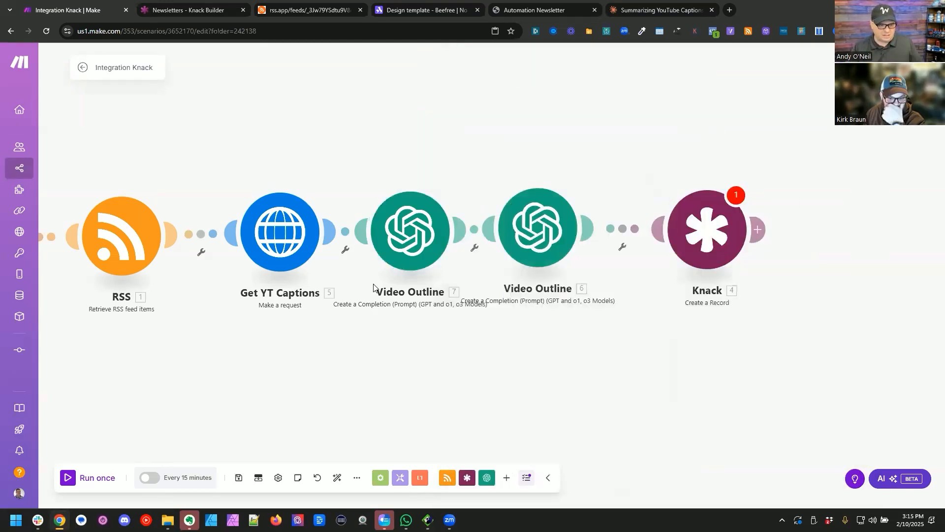
Step: Rename the OpenAI module right after Get YT Captions to "Video Summary"
{"action": "right_click", "coordinate": [405, 244]}
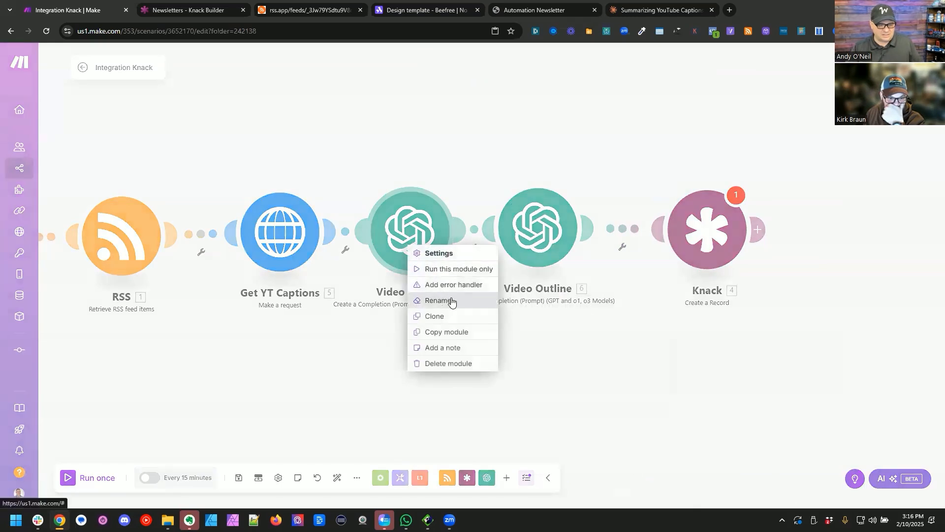
{"action": "left_click", "coordinate": [451, 301]}
{"action": "key", "text": "ctrl+shift+Left"}
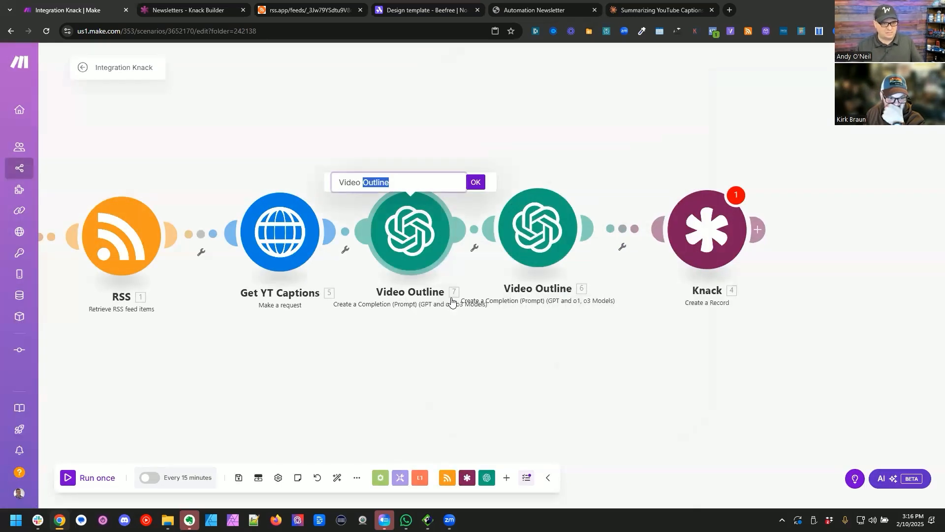
{"action": "type", "text": "Summary"}
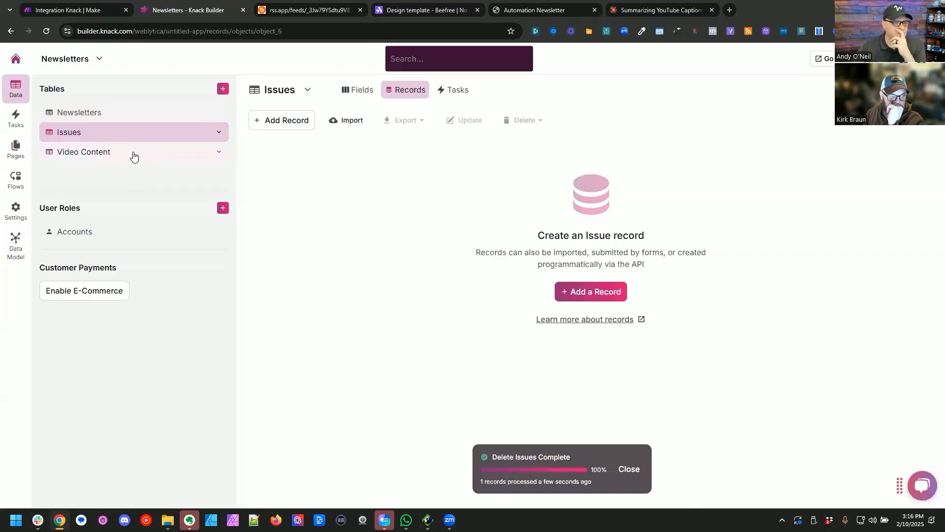
Step: In Knack, add a Paragraph Text field named "Video Summary Text" to the Video Content table, between Date/Time and YouTube Link
{"action": "left_click", "coordinate": [131, 154]}
{"action": "left_click", "coordinate": [394, 89]}
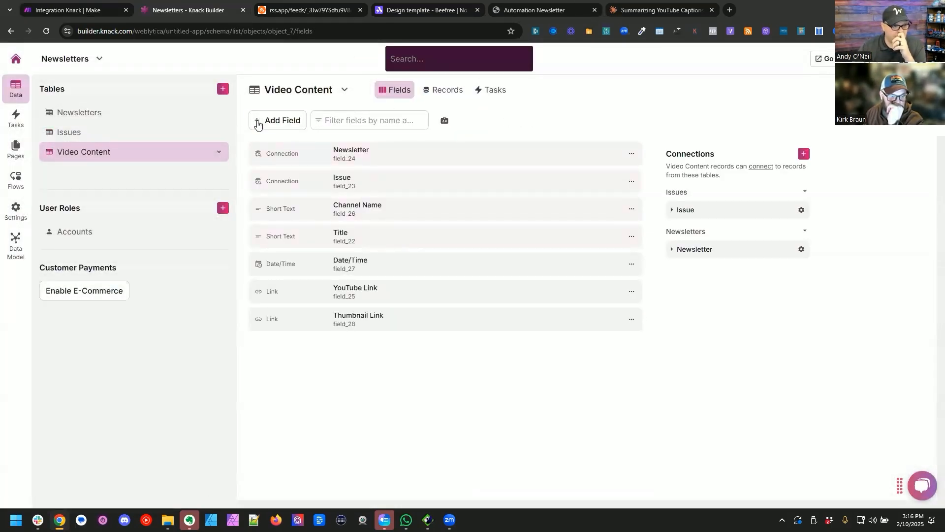
{"action": "left_click", "coordinate": [265, 123]}
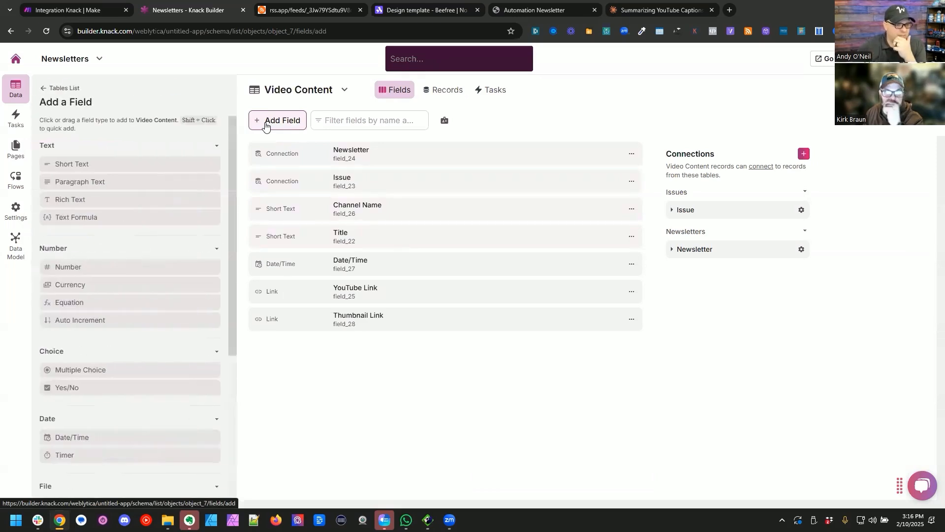
{"action": "left_click_drag", "start_coordinate": [414, 351], "coordinate": [414, 299]}
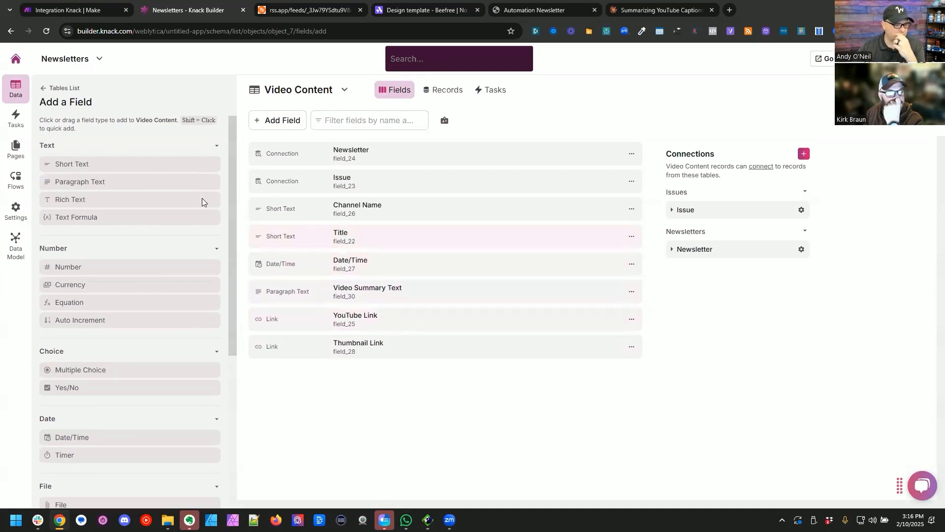
Step: Add a Link field named "Captions Dropbox Link" that opens in a new window to the Video Content table
{"action": "scroll", "coordinate": [161, 228], "scroll_direction": "down", "scroll_amount": 5}
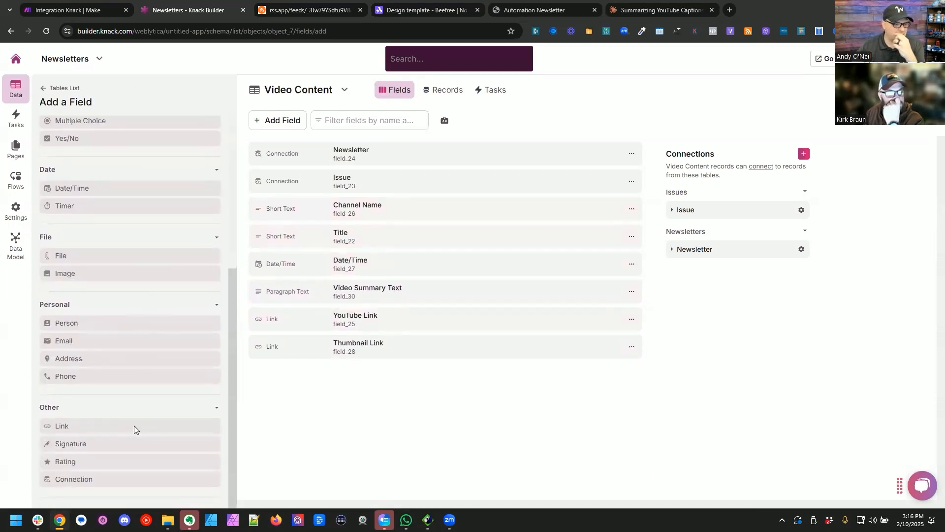
{"action": "left_click", "coordinate": [135, 428]}
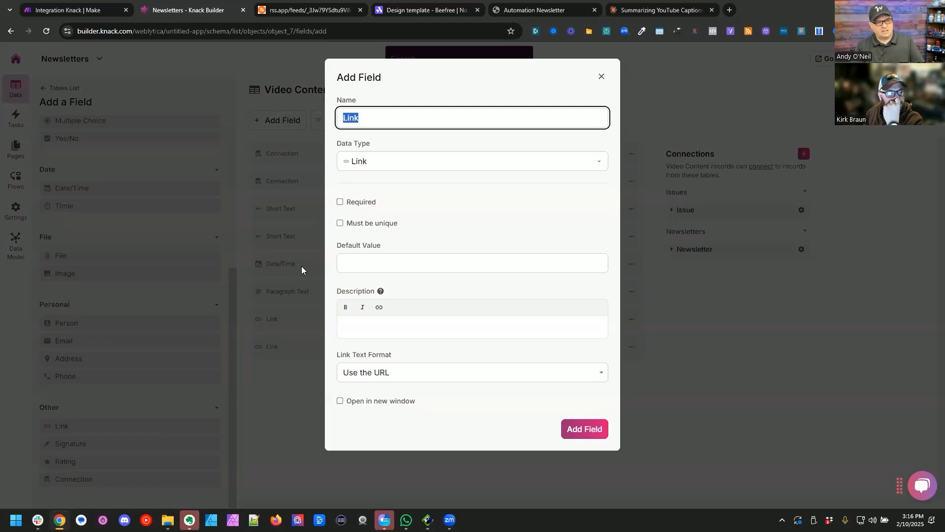
{"action": "type", "text": "Captions Dropbox"}
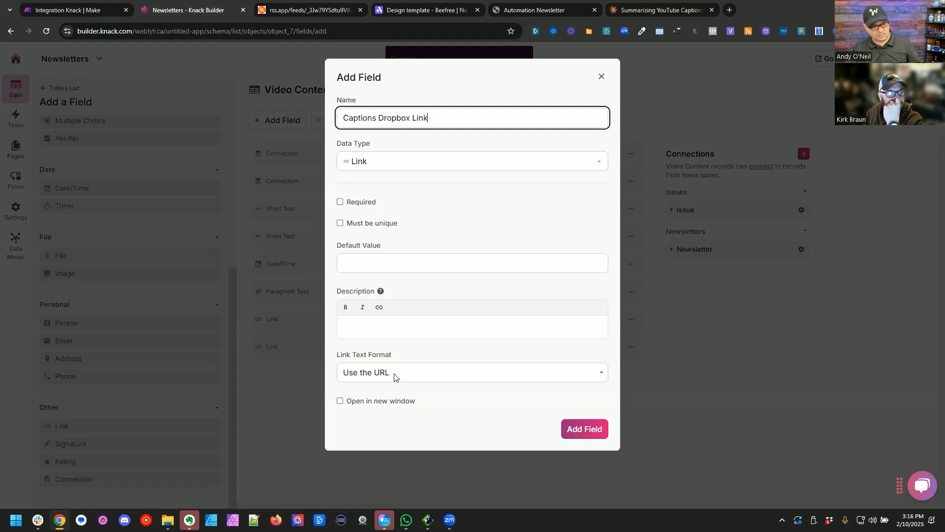
{"action": "left_click", "coordinate": [388, 401]}
{"action": "left_click", "coordinate": [598, 429]}
Step: Add a Link field named "Outline Dropbox Link" to the Video Content table
{"action": "left_click", "coordinate": [88, 427]}
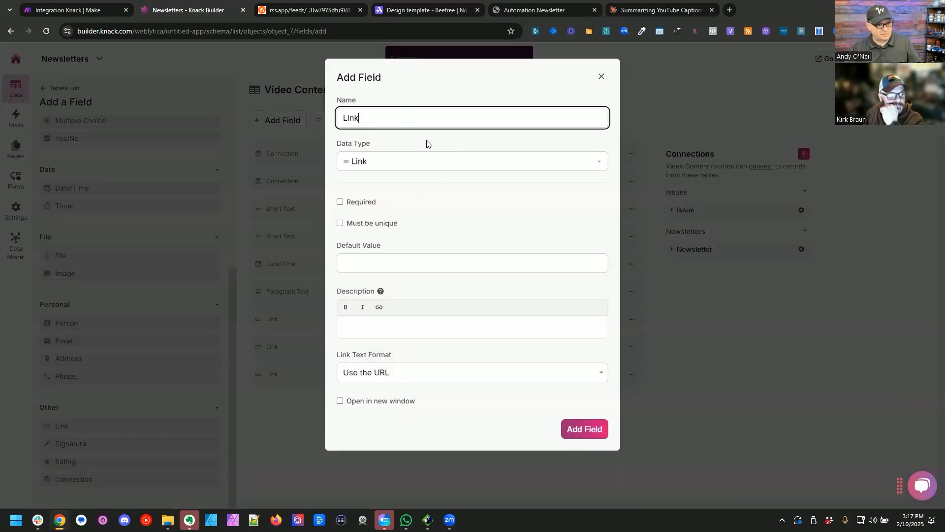
{"action": "key", "text": "ctrl+a"}
{"action": "type", "text": "Outline"}
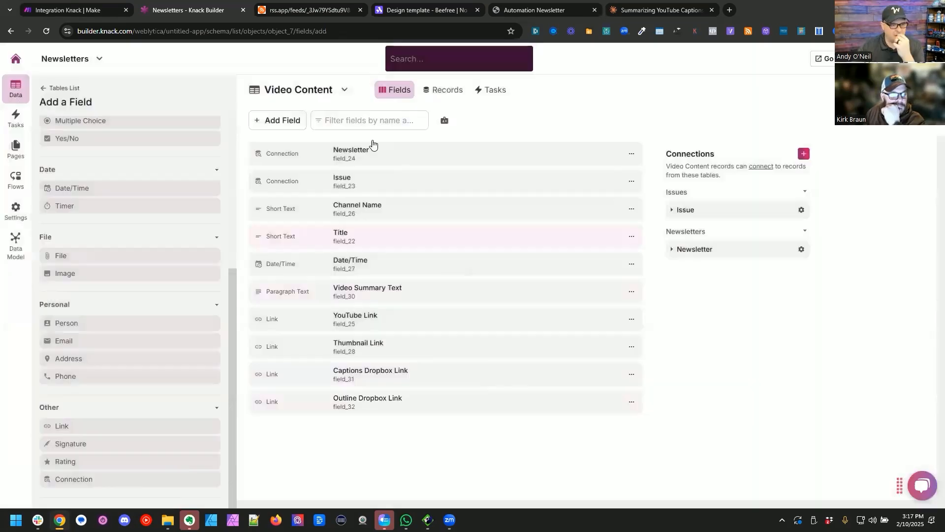
Step: Return to the Make scenario and insert a Dropbox Upload a File module right after Get YT Captions
{"action": "left_click", "coordinate": [68, 10]}
{"action": "left_click_drag", "start_coordinate": [815, 246], "coordinate": [821, 254]}
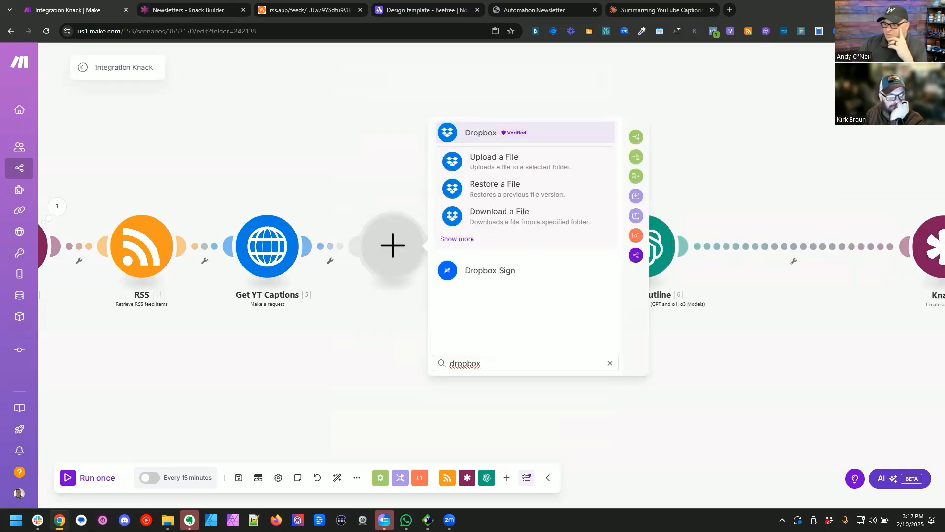
{"action": "key", "text": "alt+Tab"}
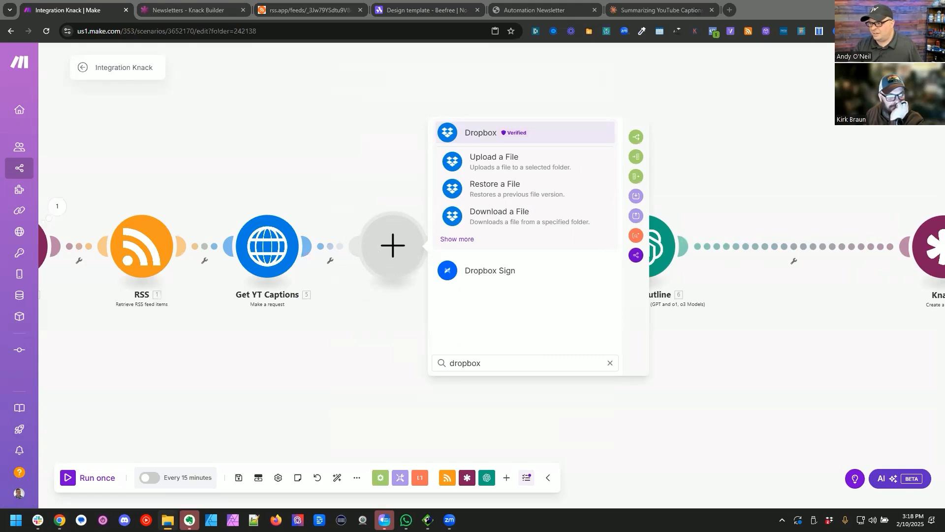
{"action": "left_click", "coordinate": [453, 167]}
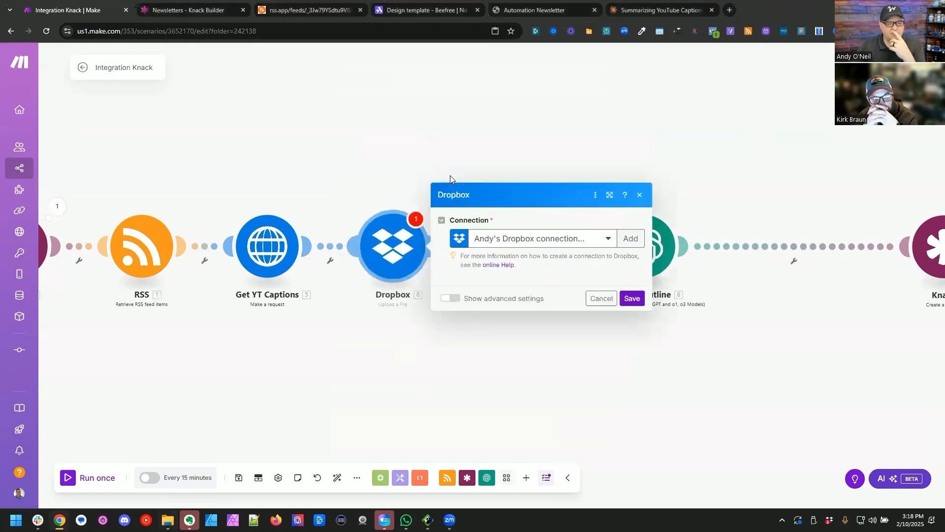
Step: Set the Dropbox upload folder to /Weblytica Biz Stuff/Newsletter/Shared Files
{"action": "left_click", "coordinate": [502, 222]}
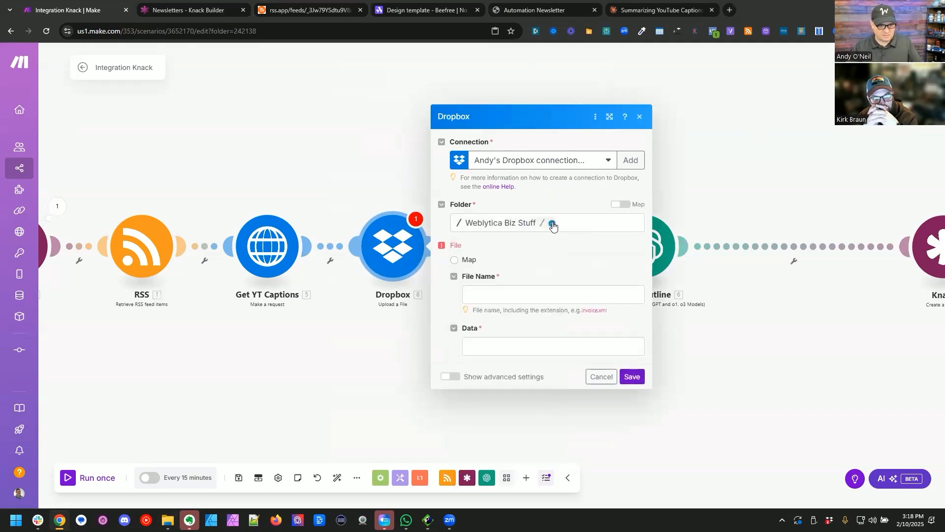
{"action": "left_click", "coordinate": [553, 224]}
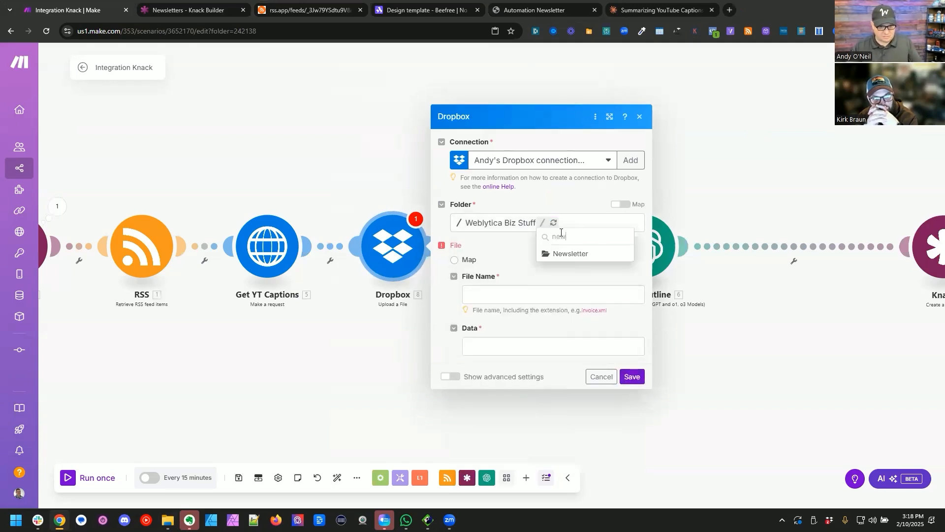
{"action": "left_click", "coordinate": [561, 253]}
{"action": "left_click", "coordinate": [605, 224]}
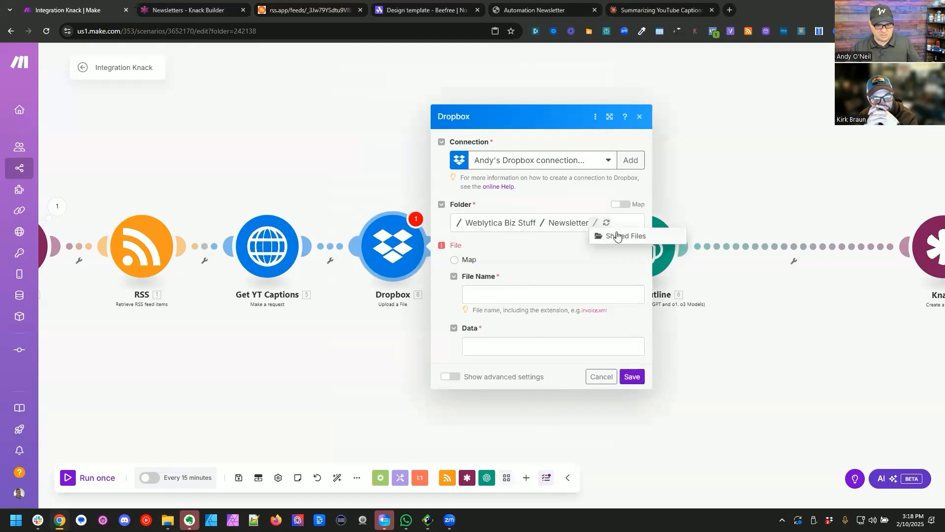
{"action": "left_click", "coordinate": [616, 237]}
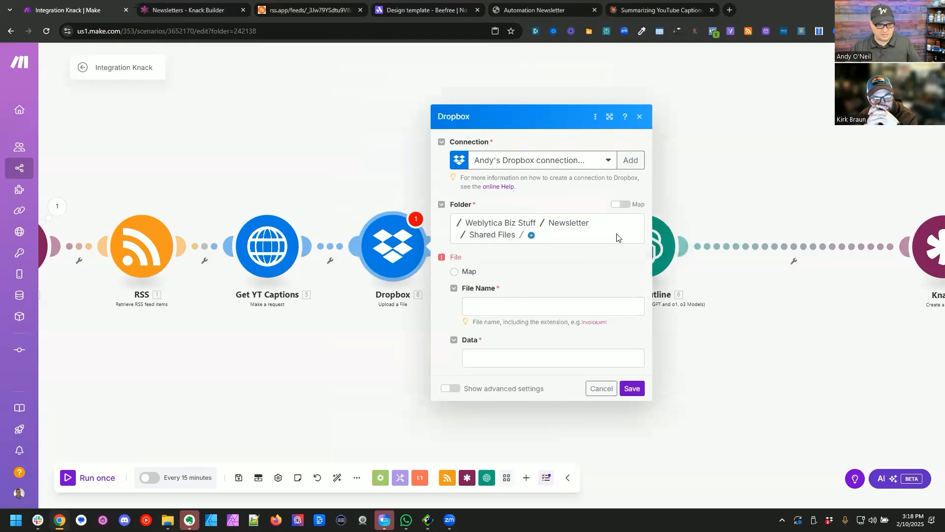
{"action": "left_click", "coordinate": [507, 307]}
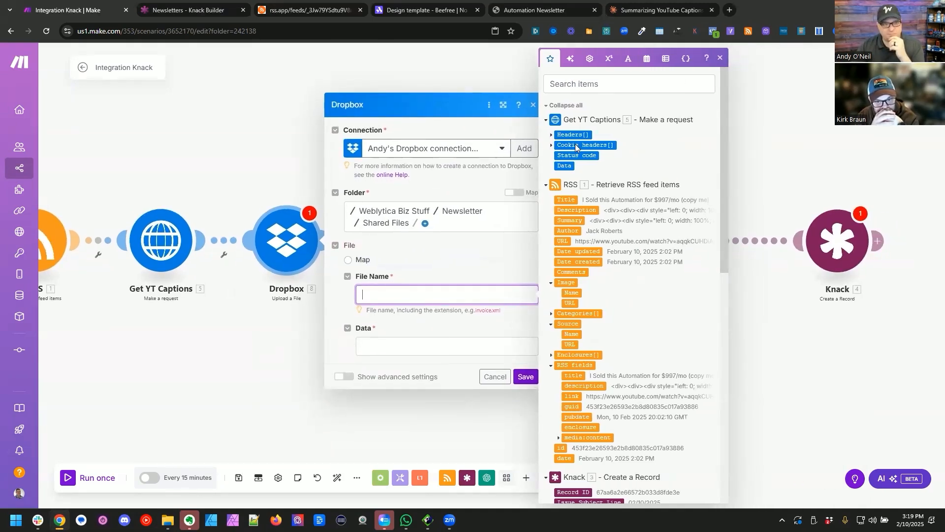
{"action": "left_click", "coordinate": [270, 11]}
{"action": "double_click", "coordinate": [56, 241]}
{"action": "key", "text": "ctrl+shift+Right"}
{"action": "key", "text": "ctrl+shift+Right"}
{"action": "key", "text": "ctrl+shift+Right"}
{"action": "key", "text": "ctrl+shift+Right"}
{"action": "key", "text": "ctrl+shift+Right"}
{"action": "key", "text": "ctrl+shift+Right"}
{"action": "key", "text": "ctrl+shift+Right"}
{"action": "key", "text": "ctrl+shift+Right"}
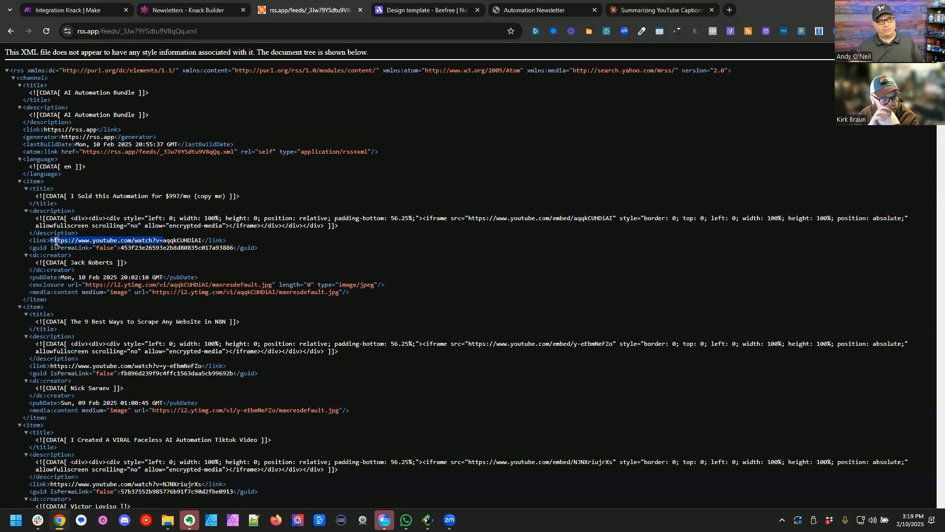
{"action": "key", "text": "ctrl+shift+Tab"}
{"action": "key", "text": "ctrl+shift+Tab"}
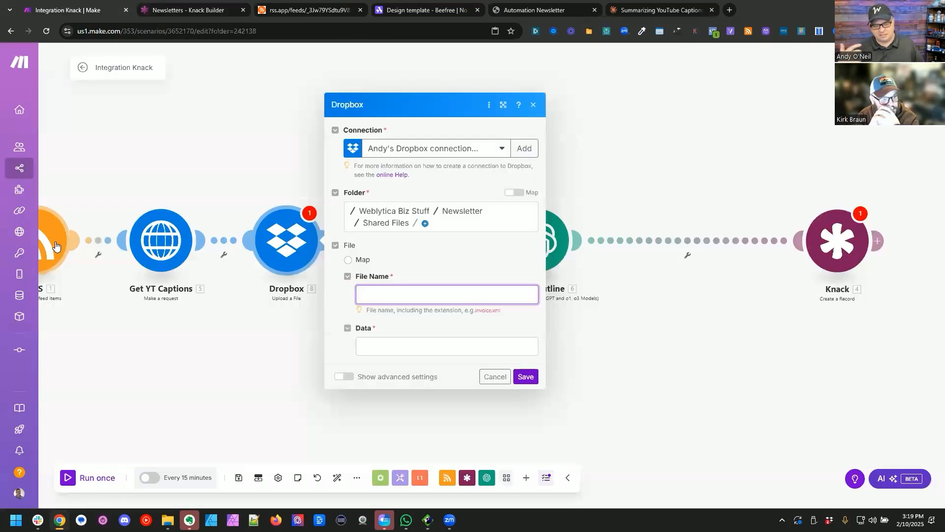
{"action": "type", "text": "replace("}
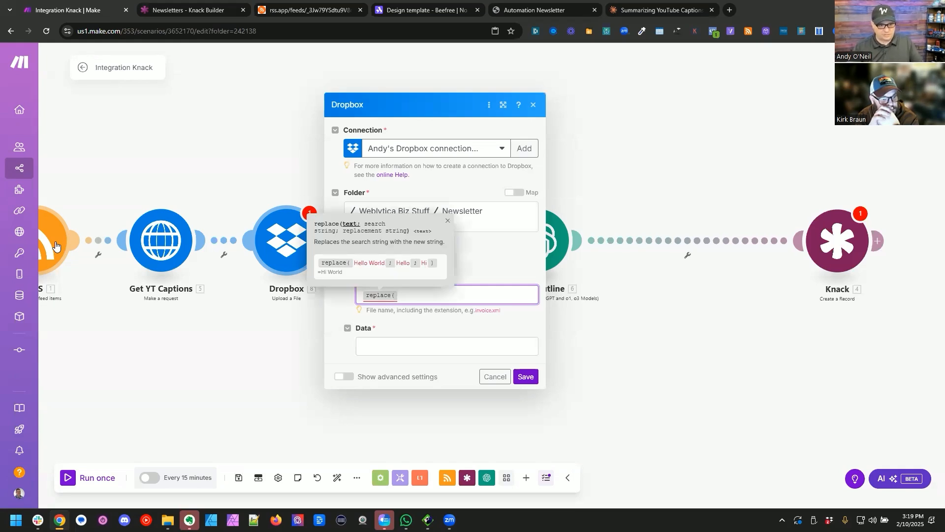
{"action": "left_click", "coordinate": [454, 296]}
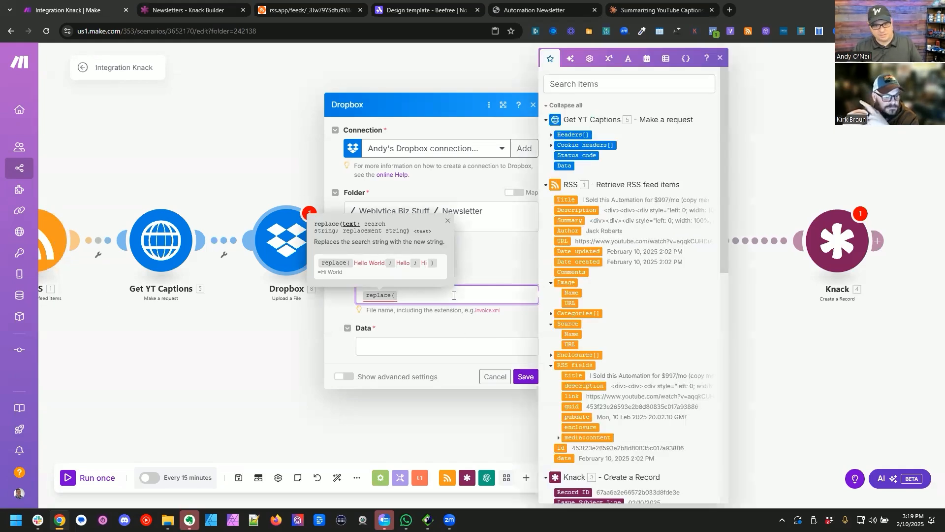
{"action": "left_click", "coordinate": [565, 239]}
{"action": "type", "text": ";"}
{"action": "type", "text": "https://www.youtube.com/watch?v="}
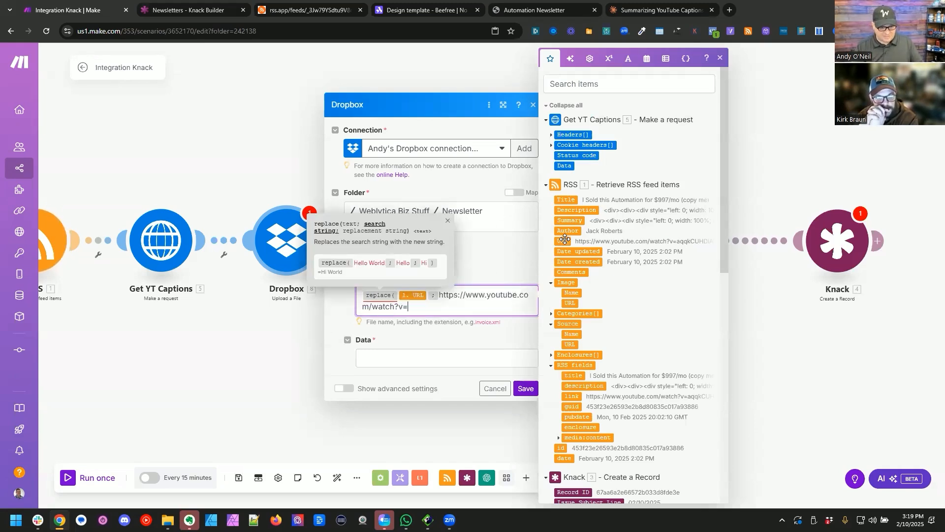
{"action": "type", "text": ";emptystring"}
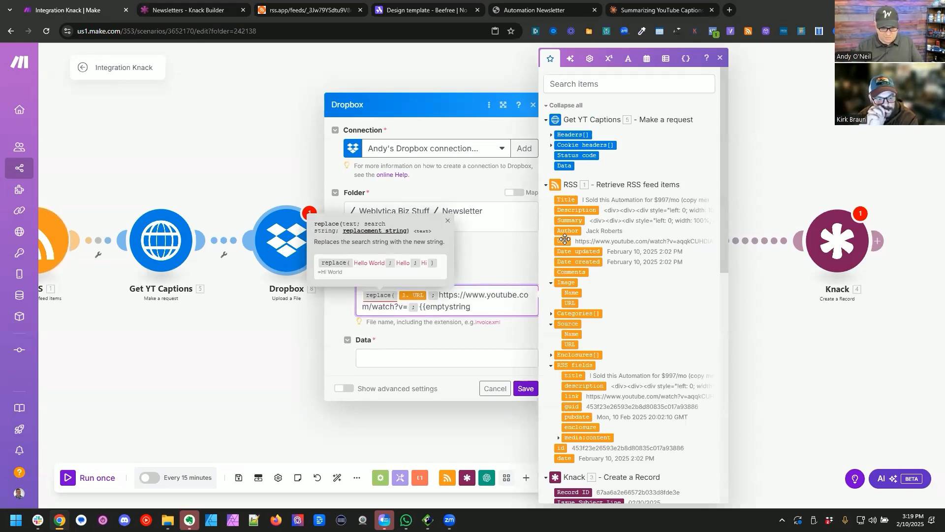
{"action": "type", "text": ")"}
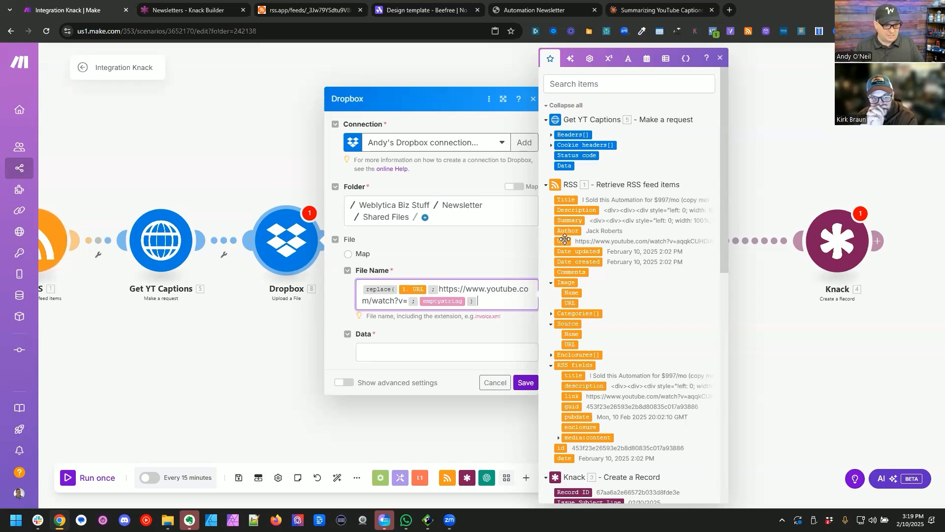
{"action": "type", "text": ".txt"}
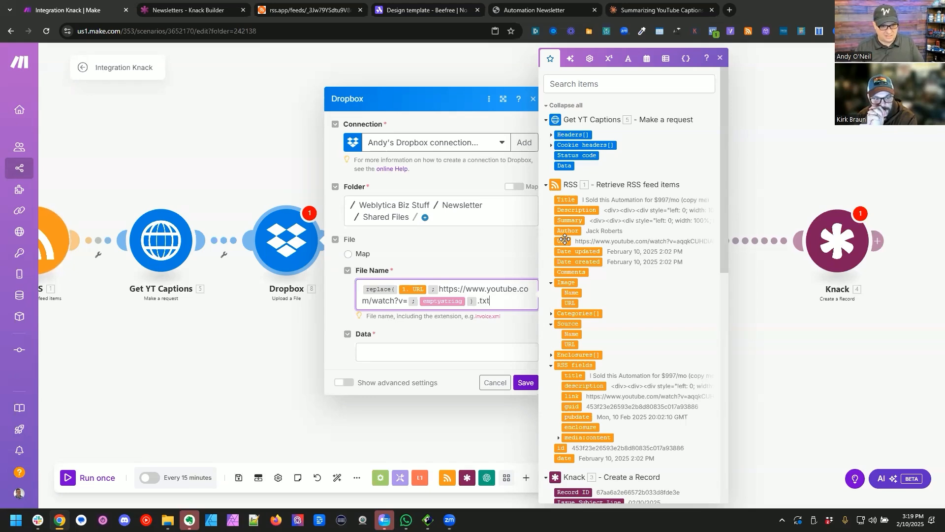
{"action": "left_click_drag", "start_coordinate": [564, 166], "coordinate": [253, 382]}
Step: Rename the Dropbox upload module after Get YT Captions as "Upload Captions"
{"action": "left_click_drag", "start_coordinate": [304, 344], "coordinate": [283, 340]}
{"action": "right_click", "coordinate": [258, 215]}
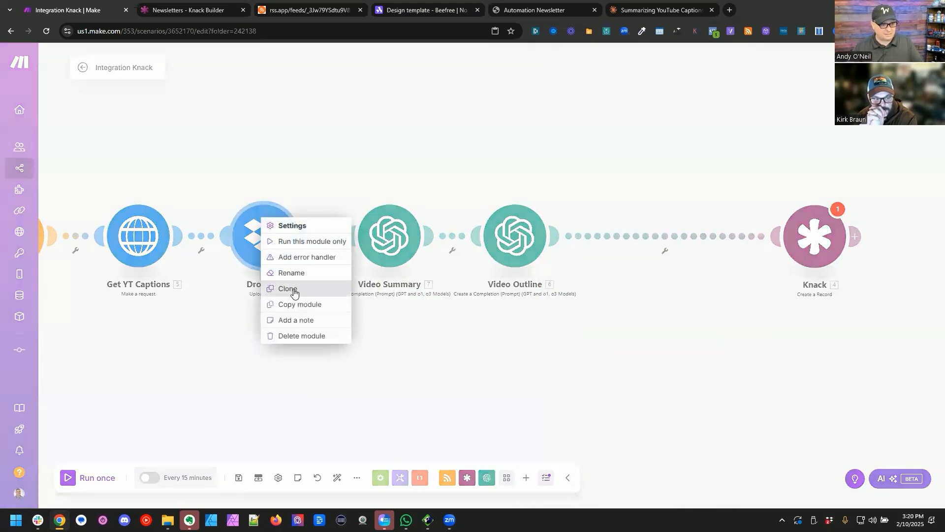
{"action": "left_click", "coordinate": [294, 274]}
{"action": "type", "text": "Upload"}
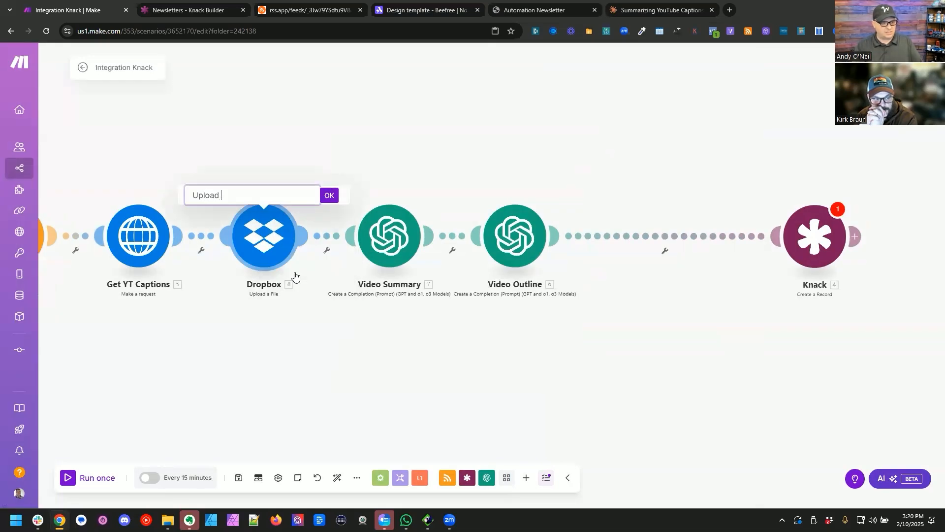
{"action": "key", "text": "Return"}
Step: Place a copy of Upload Captions between Video Outline and Knack, and change the copy's file name extension to .html
{"action": "left_click_drag", "start_coordinate": [264, 249], "coordinate": [637, 248]}
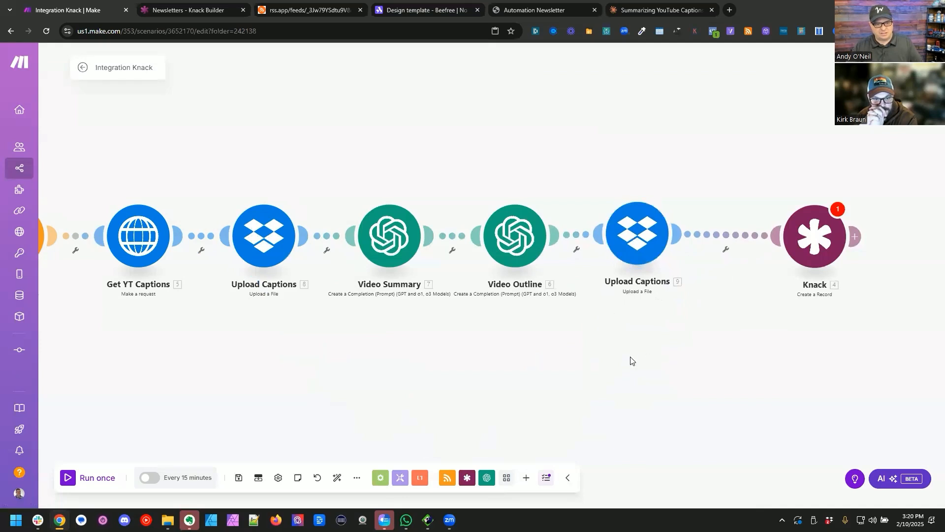
{"action": "left_click_drag", "start_coordinate": [629, 359], "coordinate": [464, 327]}
{"action": "left_click", "coordinate": [469, 221]}
{"action": "left_click", "coordinate": [688, 270]}
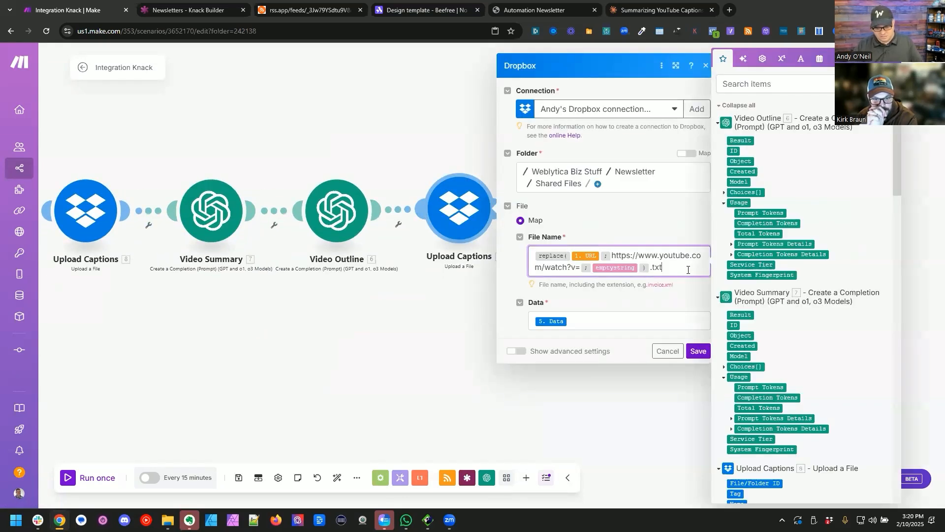
{"action": "type", "text": "html"}
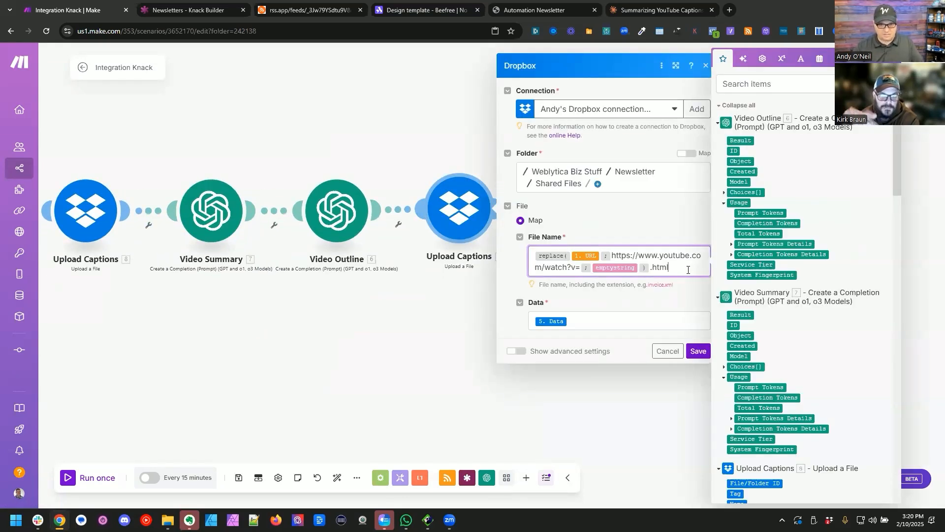
{"action": "left_click", "coordinate": [606, 325]}
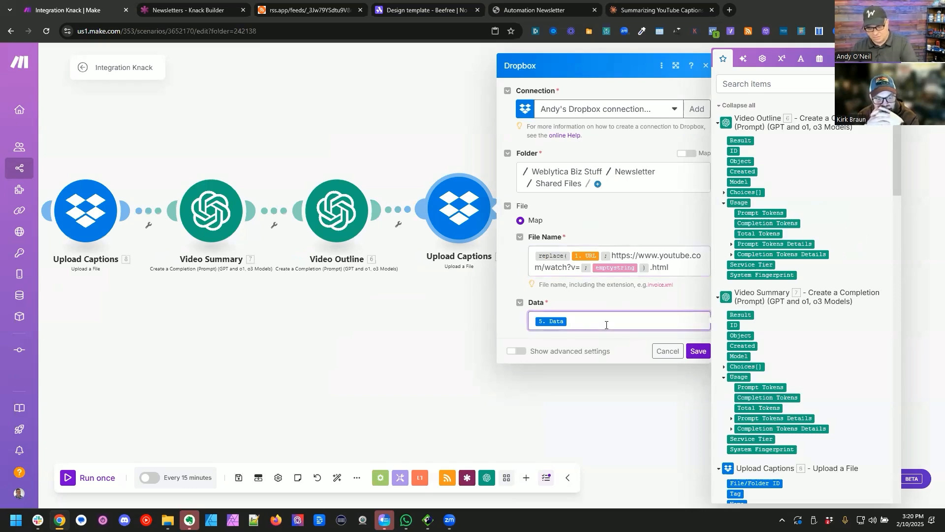
{"action": "left_click", "coordinate": [596, 386]}
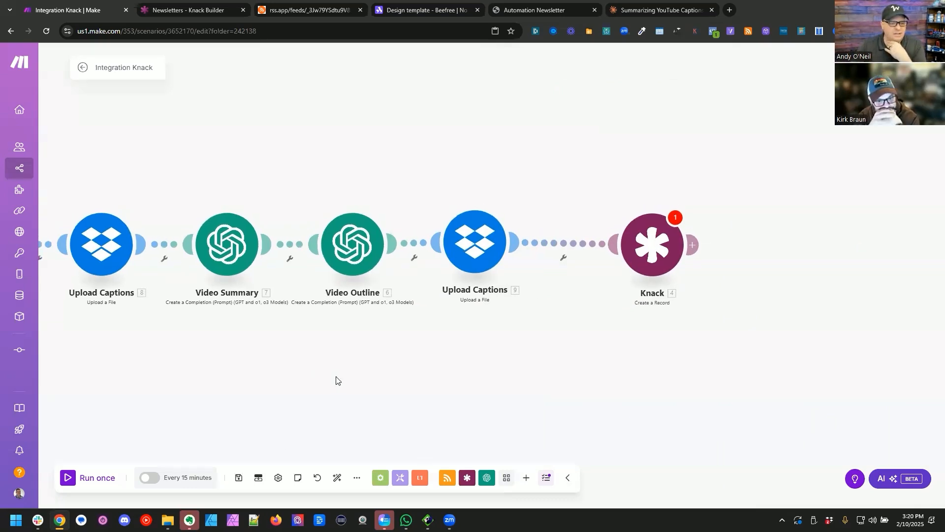
Step: Rename the copied upload module after Video Outline as "Upload Outline"
{"action": "left_click_drag", "start_coordinate": [335, 379], "coordinate": [409, 361]}
{"action": "right_click", "coordinate": [546, 231]}
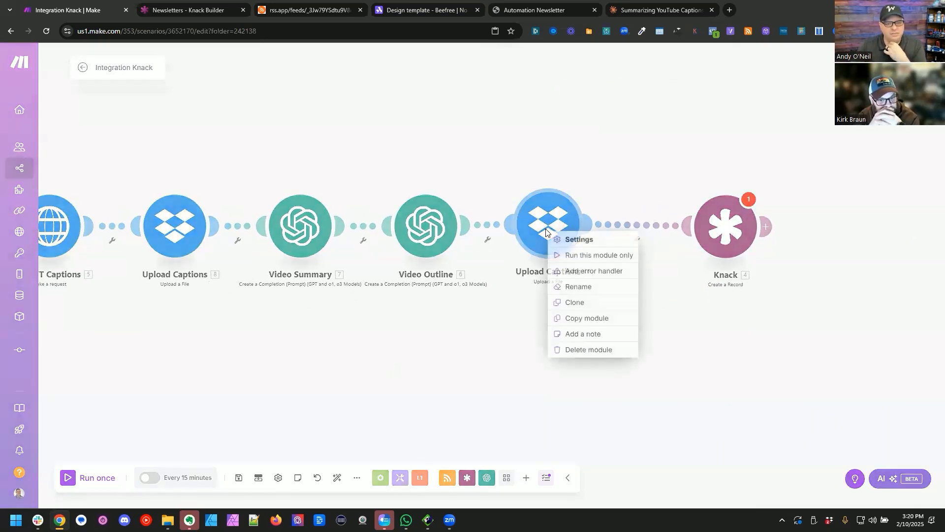
{"action": "left_click", "coordinate": [586, 288]}
{"action": "type", "text": "Outline"}
{"action": "key", "text": "Return"}
{"action": "mouse_move", "coordinate": [627, 304]}
{"action": "left_mouse_down"}
{"action": "mouse_move", "coordinate": [616, 303]}
{"action": "mouse_move", "coordinate": [631, 296]}
{"action": "left_mouse_up"}
Step: Insert a Dropbox Create/Update a Share Link module between Upload Captions and Video Summary
{"action": "left_click_drag", "start_coordinate": [292, 354], "coordinate": [367, 356]}
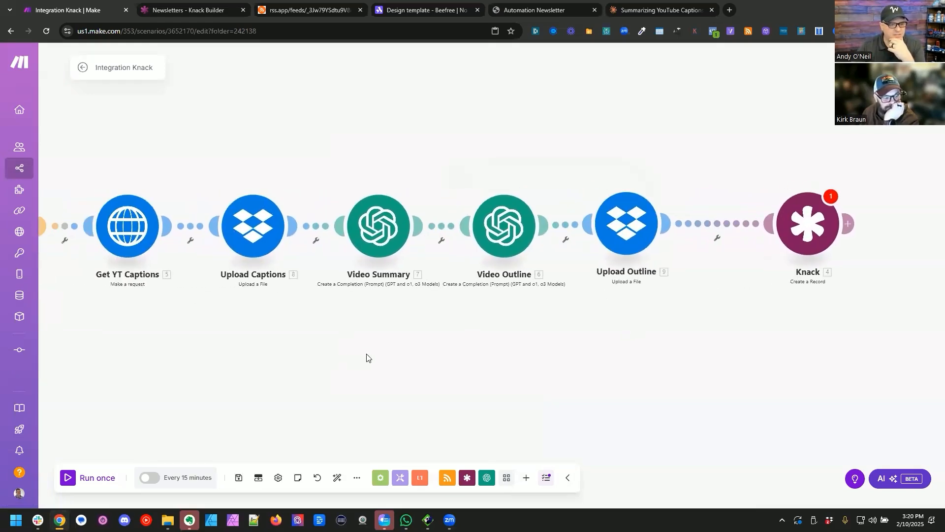
{"action": "right_click", "coordinate": [316, 230]}
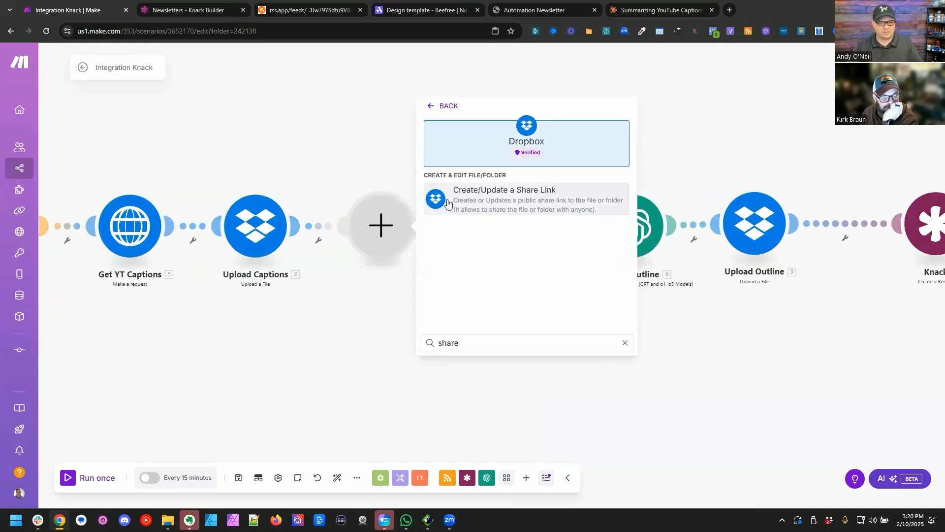
{"action": "left_click", "coordinate": [486, 197]}
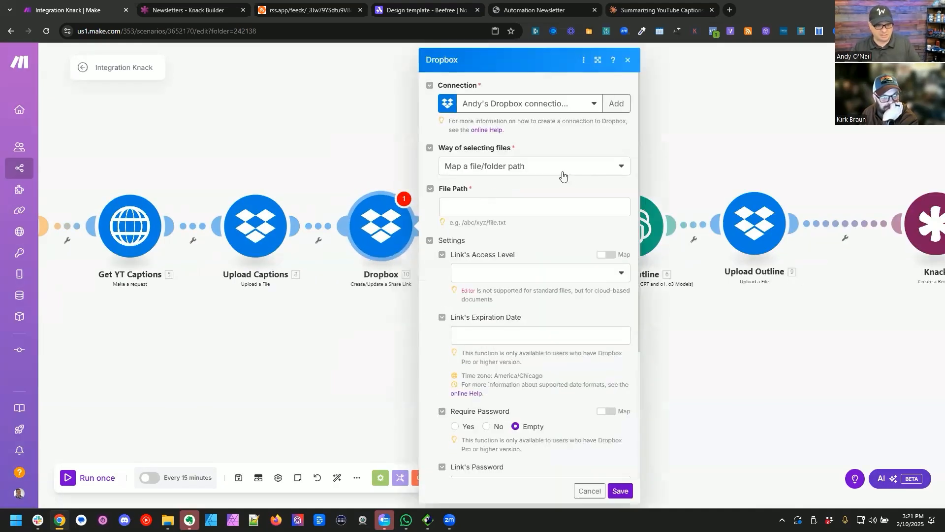
Step: Set the share link's file path to Upload Captions' Path lower with Viewer access and downloads allowed, and save the module
{"action": "left_click", "coordinate": [506, 205]}
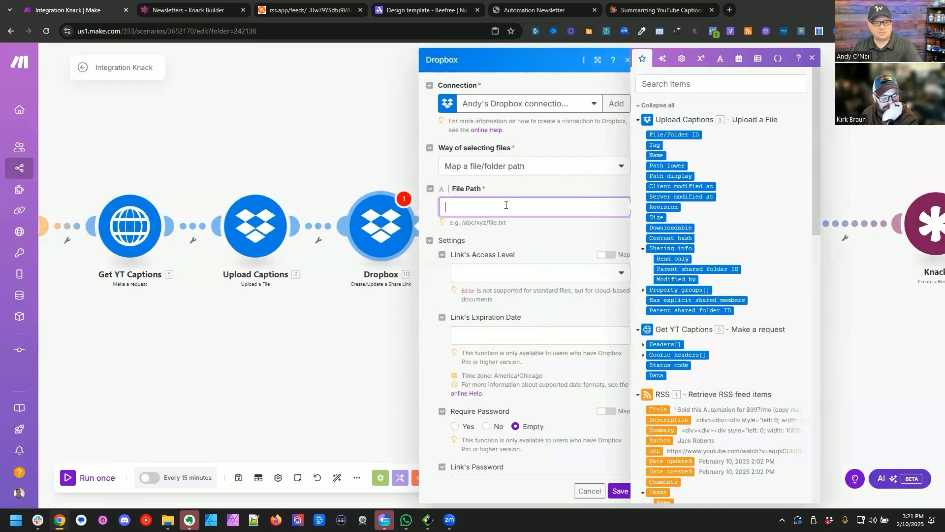
{"action": "left_click", "coordinate": [674, 165]}
{"action": "left_click", "coordinate": [555, 270]}
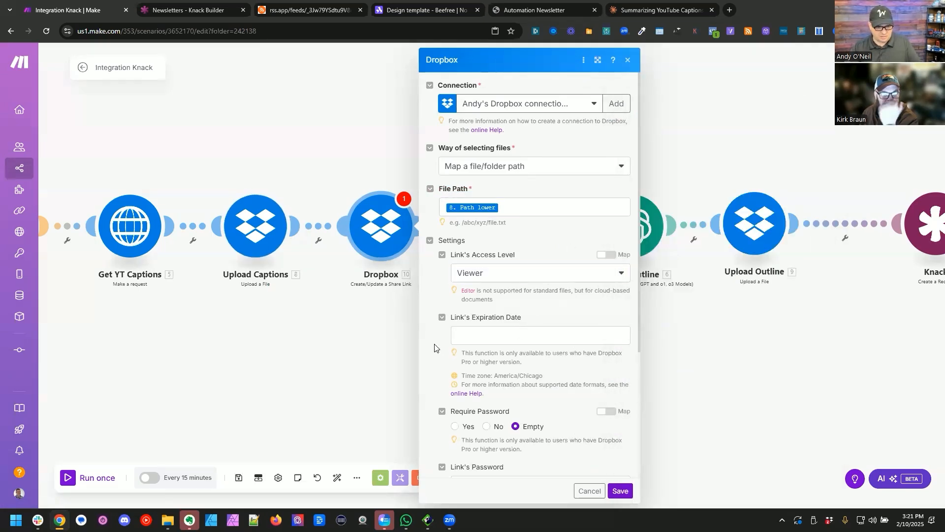
{"action": "scroll", "coordinate": [432, 340], "scroll_direction": "down", "scroll_amount": 3}
{"action": "scroll", "coordinate": [432, 321], "scroll_direction": "down", "scroll_amount": 1}
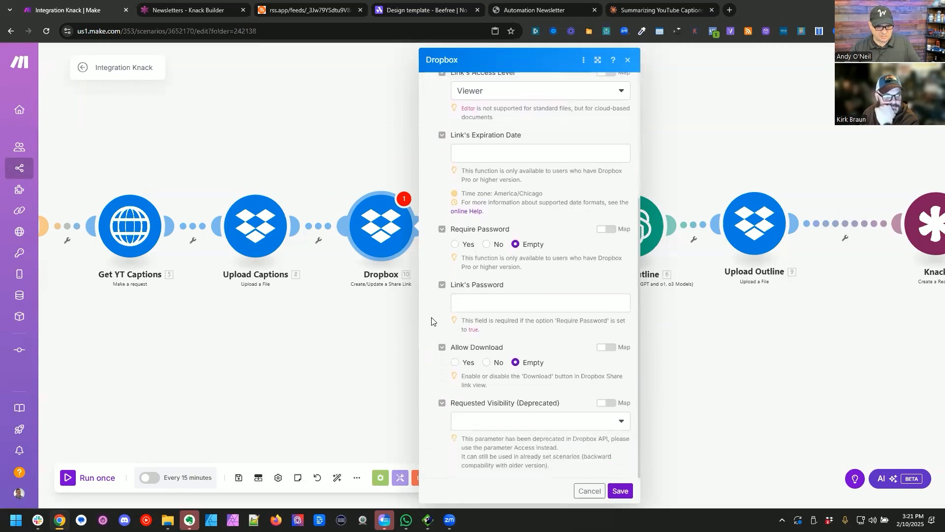
{"action": "left_click", "coordinate": [455, 362]}
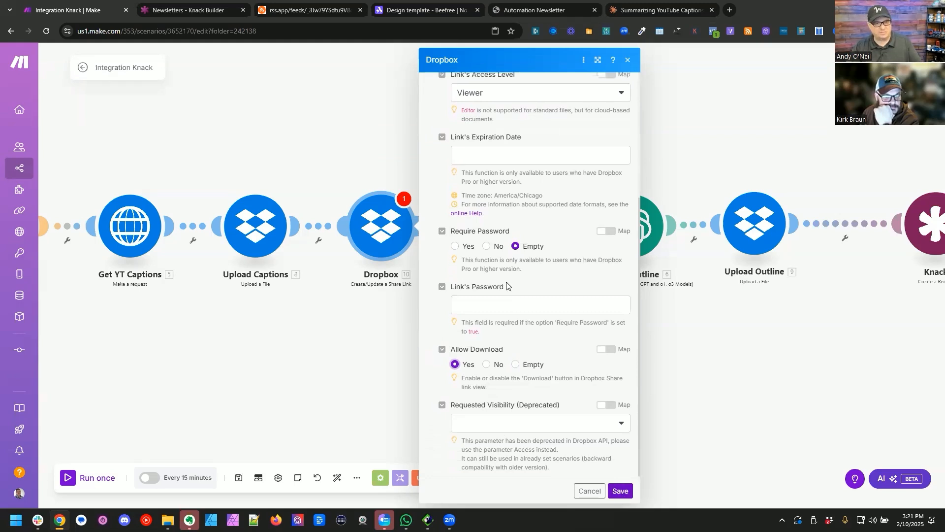
{"action": "left_click", "coordinate": [619, 491]}
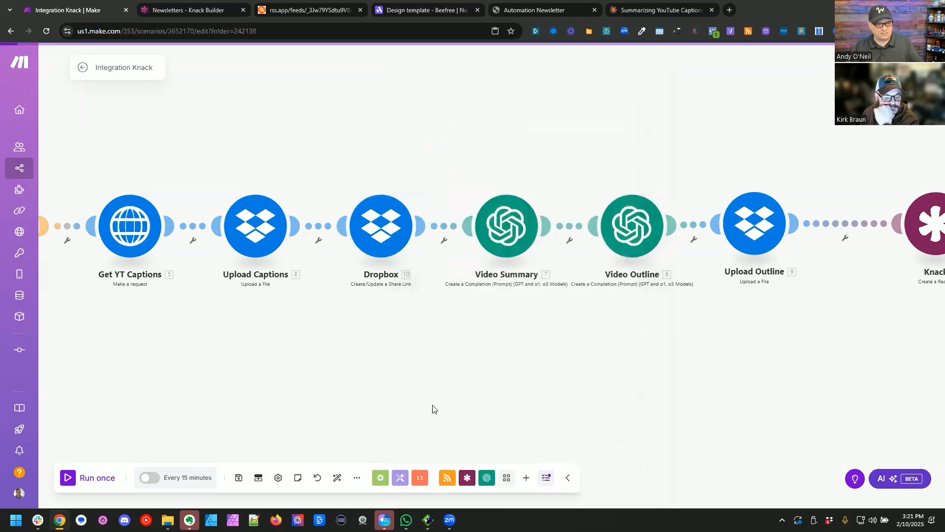
Step: Rename the Dropbox share link module as "Link to Captions"
{"action": "right_click", "coordinate": [380, 234]}
{"action": "left_click", "coordinate": [416, 280]}
{"action": "type", "text": "Link to Captions"}
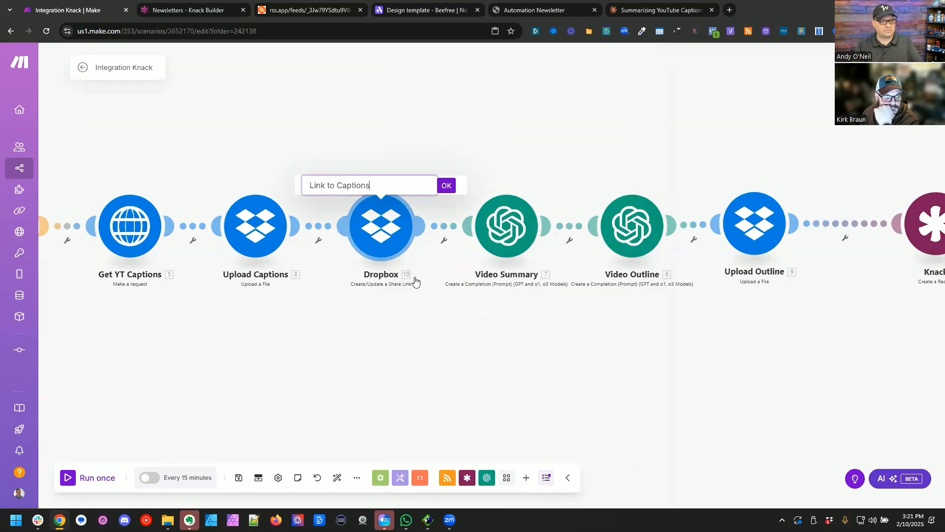
{"action": "key", "text": "Return"}
Step: Place a copy of Link to Captions between Upload Outline and Knack, and rename it "Link to Outline"
{"action": "left_click_drag", "start_coordinate": [476, 396], "coordinate": [311, 410]}
{"action": "left_click_drag", "start_coordinate": [207, 226], "coordinate": [689, 254]}
{"action": "right_click", "coordinate": [690, 253]}
{"action": "left_click", "coordinate": [728, 308]}
{"action": "key", "text": "ctrl+shift+Left"}
{"action": "type", "text": "Outline"}
{"action": "key", "text": "Return"}
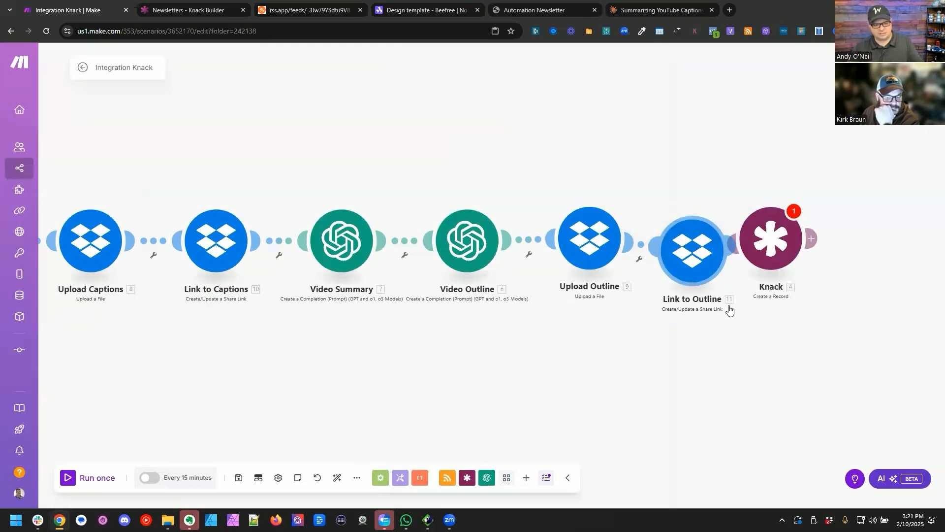
Step: Auto-align the scenario's modules, then set Link to Outline's file path to Upload Outline's Path lower and save it
{"action": "left_click", "coordinate": [337, 477]}
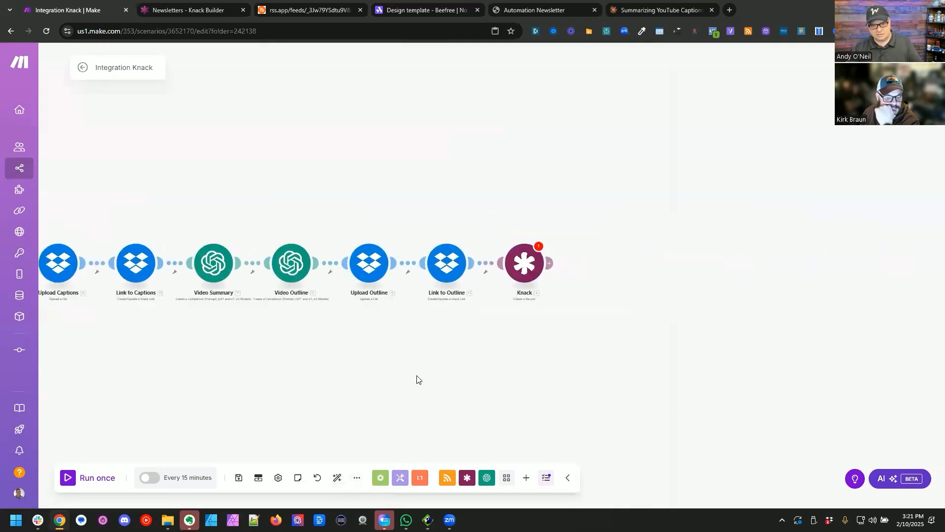
{"action": "left_click", "coordinate": [422, 261]}
{"action": "left_click", "coordinate": [711, 166]}
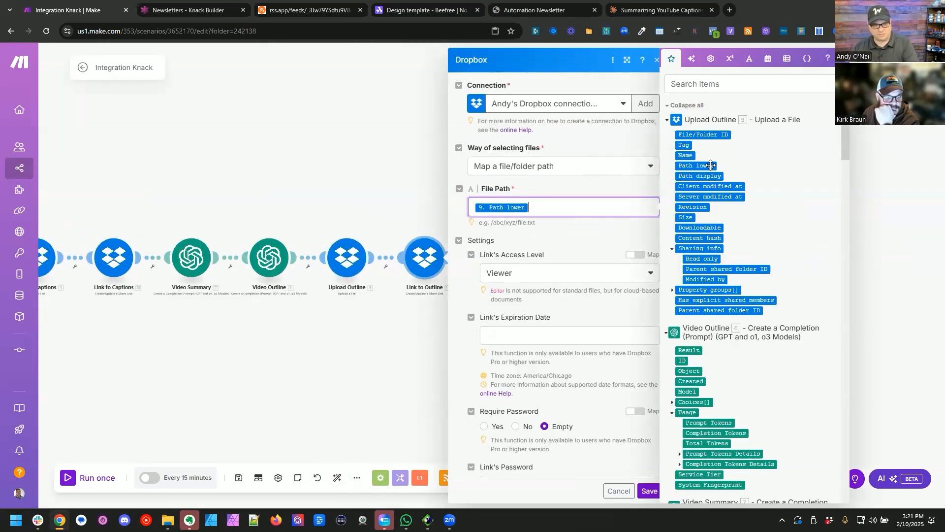
{"action": "left_click", "coordinate": [648, 494]}
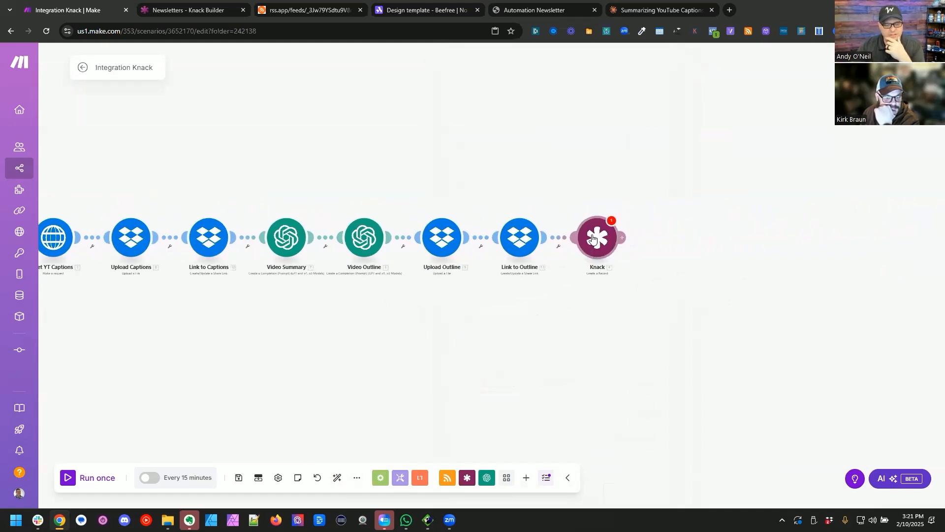
Step: In the final Knack module, map Newsletter to the searched newsletter's Record ID and Issue to the created issue's Record ID
{"action": "left_click", "coordinate": [592, 239]}
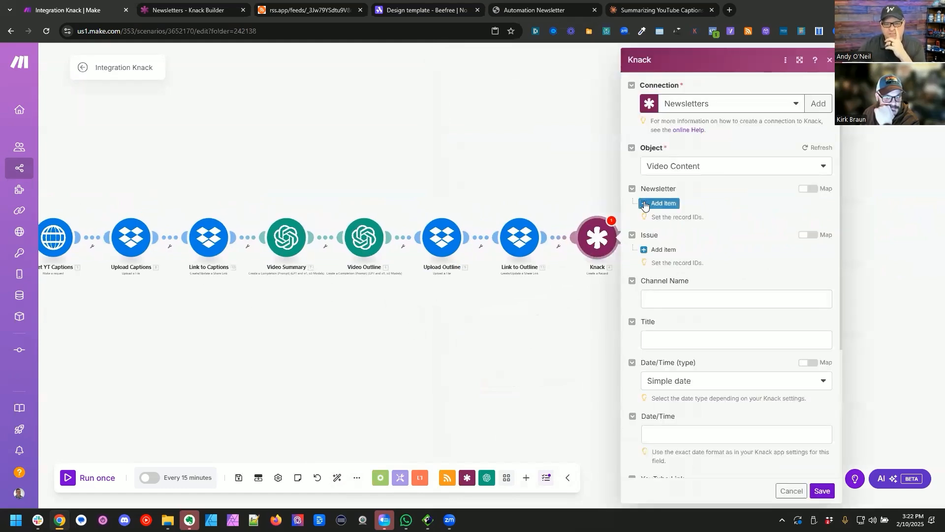
{"action": "left_click", "coordinate": [810, 189]}
{"action": "left_click", "coordinate": [694, 205]}
{"action": "scroll", "coordinate": [572, 328], "scroll_direction": "down", "scroll_amount": 15}
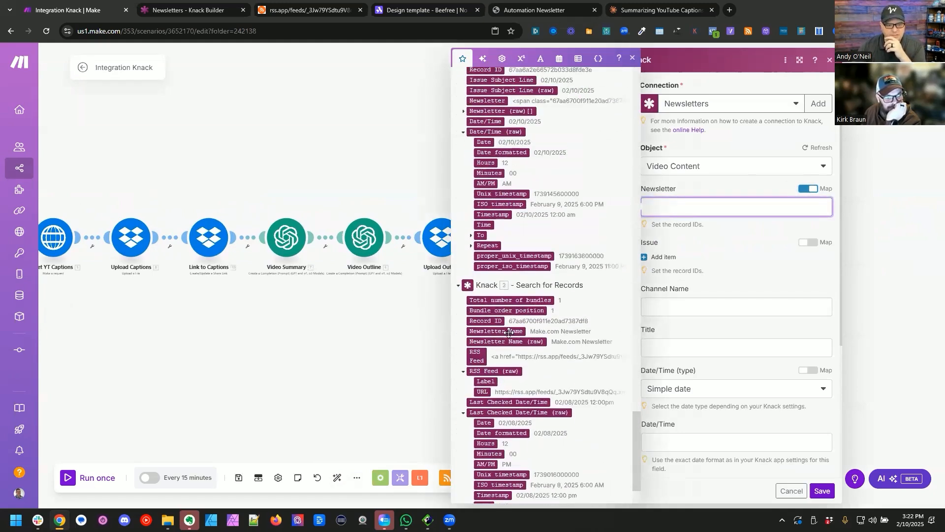
{"action": "left_click", "coordinate": [487, 321]}
{"action": "scroll", "coordinate": [573, 275], "scroll_direction": "up", "scroll_amount": 5}
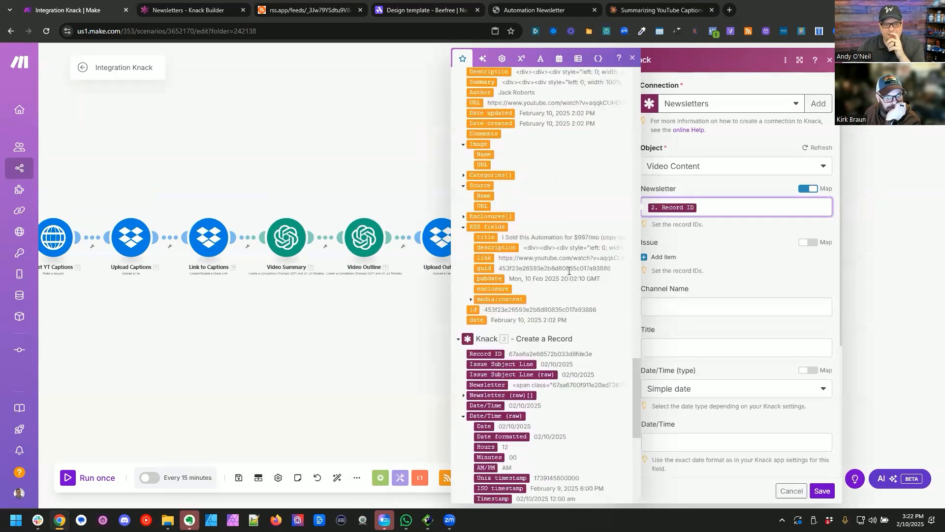
{"action": "left_click", "coordinate": [810, 242]}
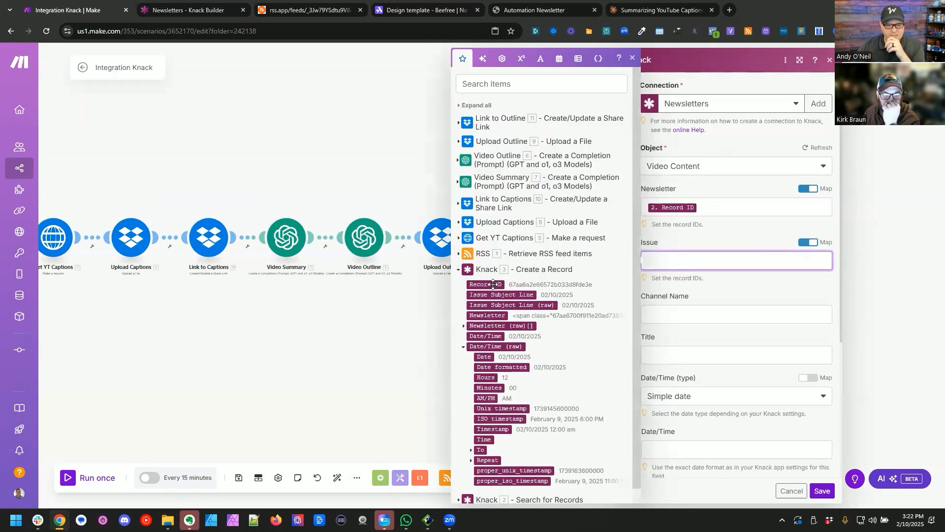
{"action": "left_click", "coordinate": [486, 284]}
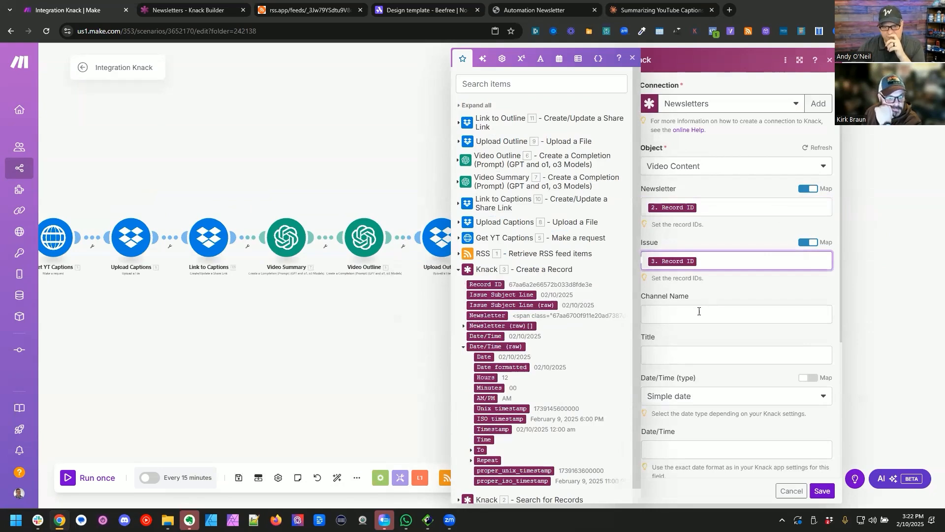
Step: Map Channel Name to the RSS item's Author and Title to the RSS item's Title
{"action": "left_click", "coordinate": [464, 254]}
{"action": "left_click_drag", "start_coordinate": [480, 300], "coordinate": [729, 314]}
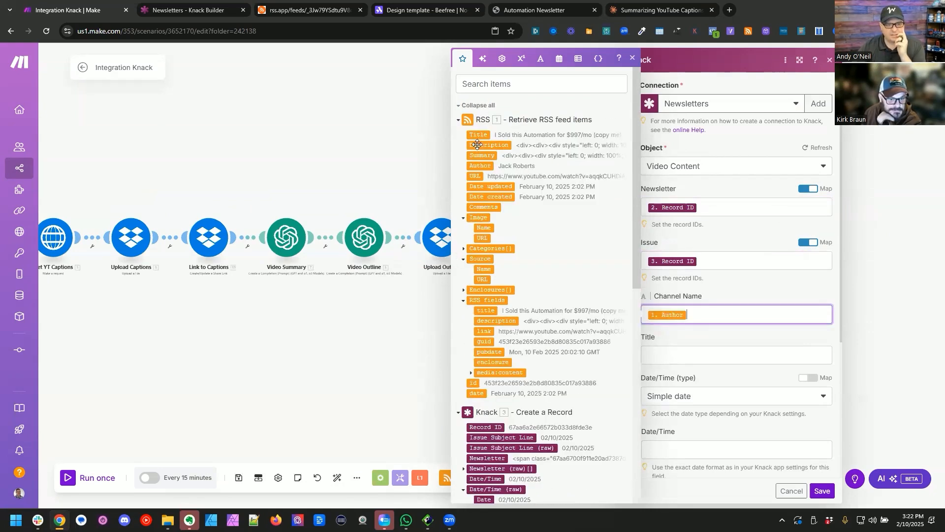
{"action": "left_click_drag", "start_coordinate": [475, 135], "coordinate": [687, 345]}
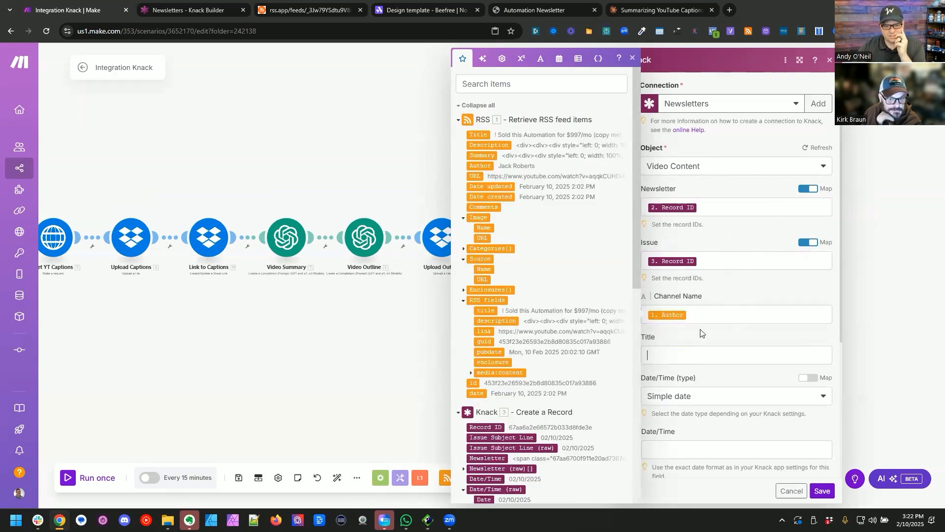
{"action": "scroll", "coordinate": [709, 320], "scroll_direction": "down", "scroll_amount": 2}
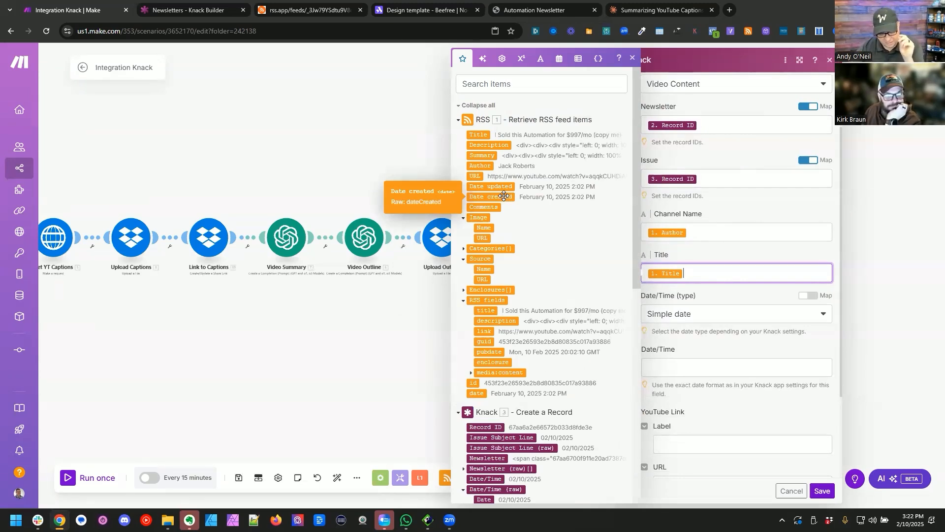
Step: Map Date/Time to the RSS item's Date created, and YouTube Link's label and URL to the RSS item's URL
{"action": "left_click_drag", "start_coordinate": [503, 196], "coordinate": [696, 369]}
{"action": "scroll", "coordinate": [736, 272], "scroll_direction": "down", "scroll_amount": 3}
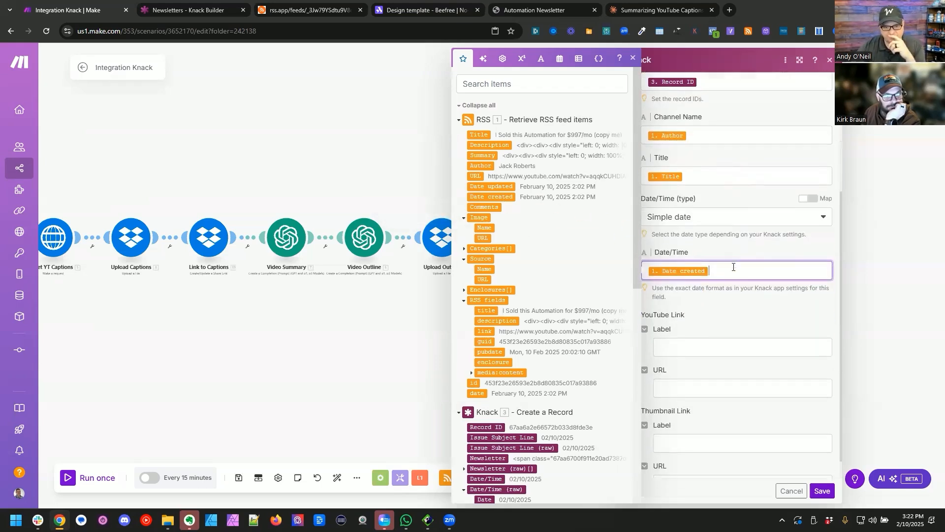
{"action": "left_click_drag", "start_coordinate": [475, 176], "coordinate": [696, 325]}
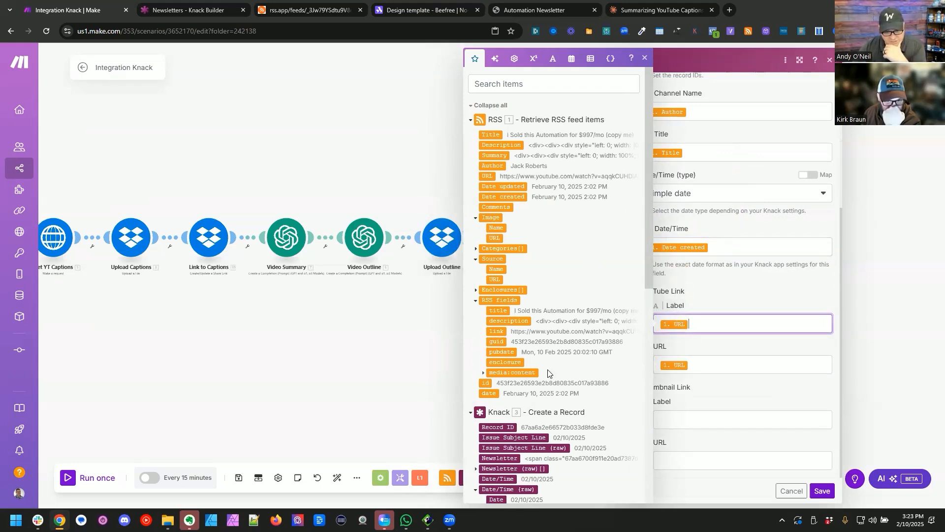
Step: Map Thumbnail Link's label and URL to the url property of the RSS media:content, and save the module
{"action": "left_click", "coordinate": [483, 374]}
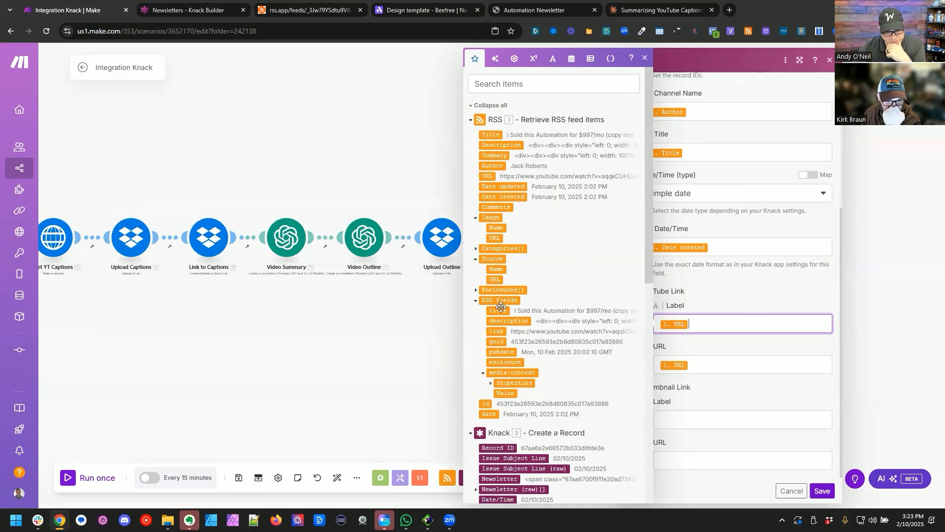
{"action": "scroll", "coordinate": [490, 367], "scroll_direction": "down", "scroll_amount": 1}
{"action": "left_click_drag", "start_coordinate": [512, 355], "coordinate": [694, 419]}
{"action": "left_click", "coordinate": [821, 491]}
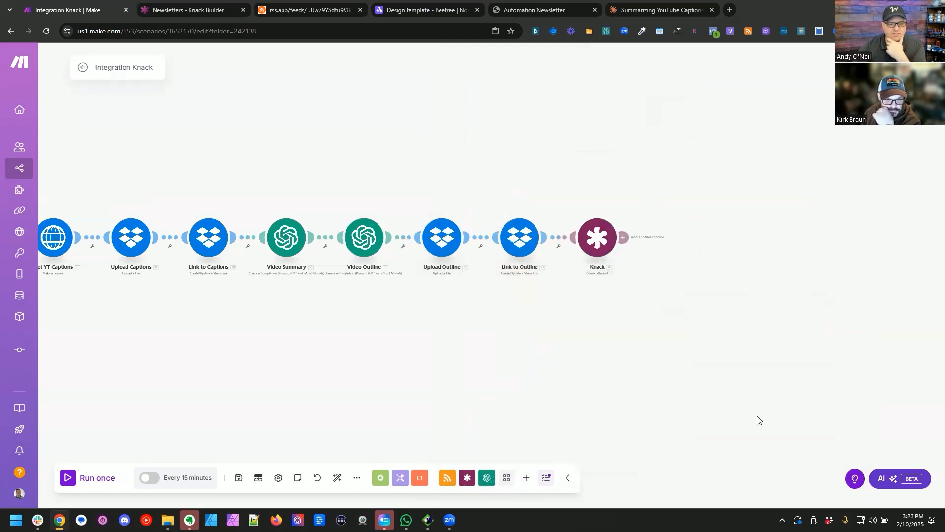
Step: Reopen the final Knack module with refreshed fields and map Captions Dropbox Link's label and URL to Link to Captions' URL
{"action": "left_click", "coordinate": [597, 237]}
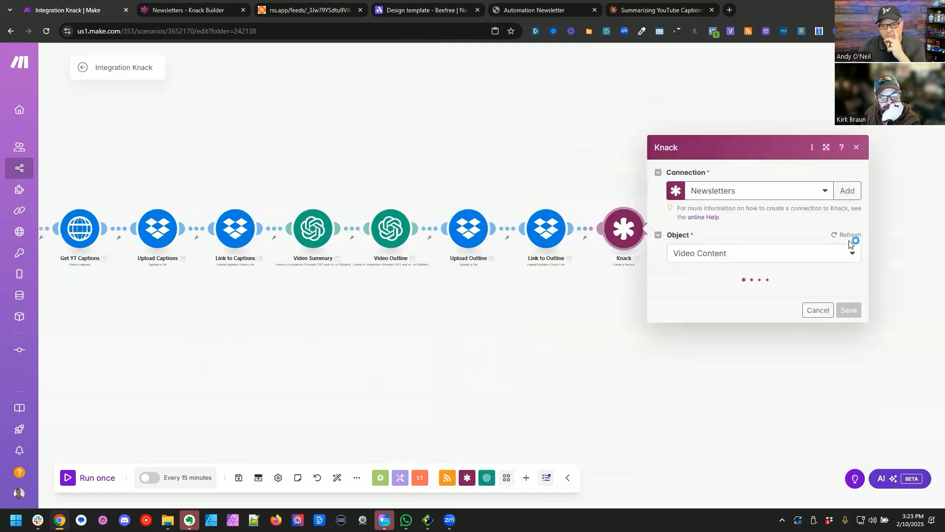
{"action": "scroll", "coordinate": [760, 292], "scroll_direction": "down", "scroll_amount": 10}
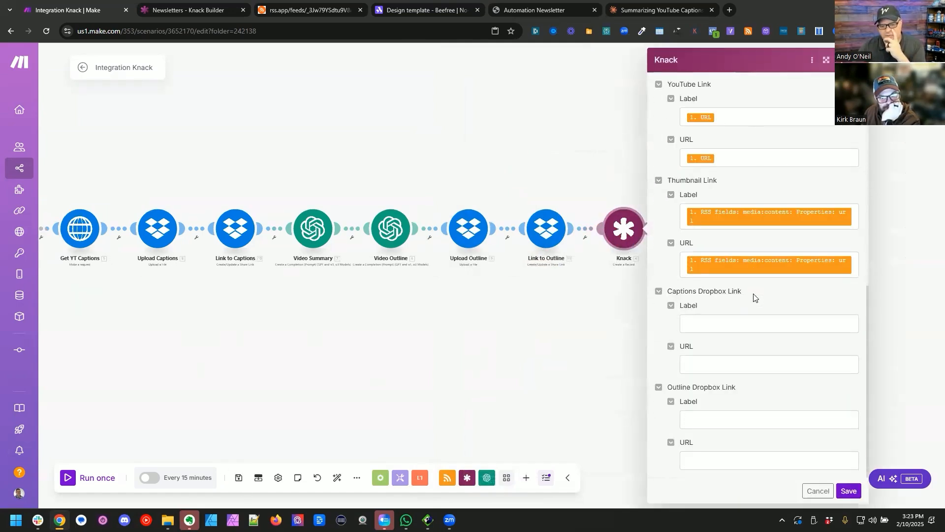
{"action": "left_click", "coordinate": [729, 327]}
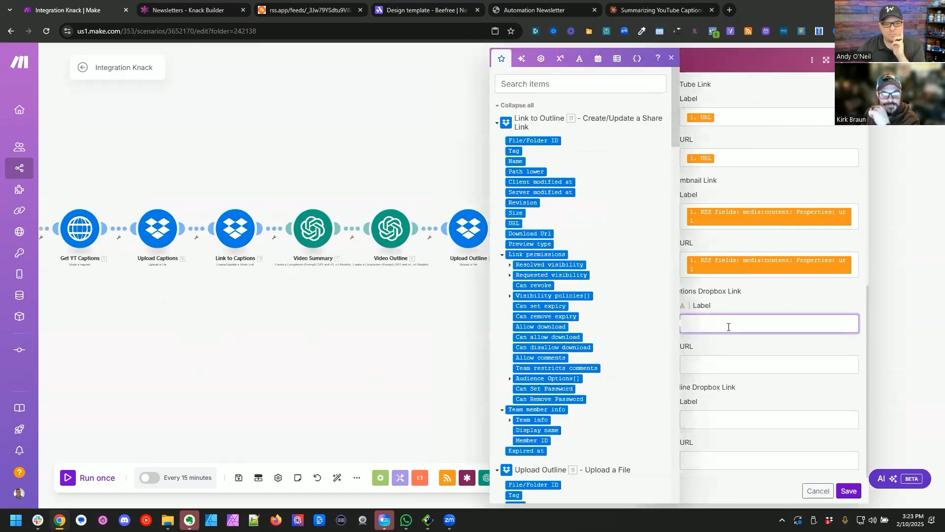
{"action": "left_click", "coordinate": [515, 105]}
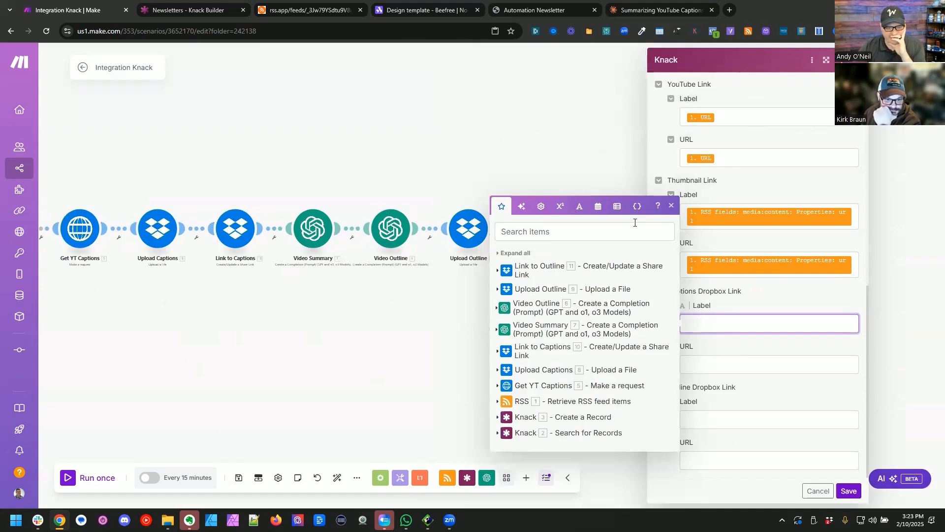
{"action": "left_click", "coordinate": [498, 352]}
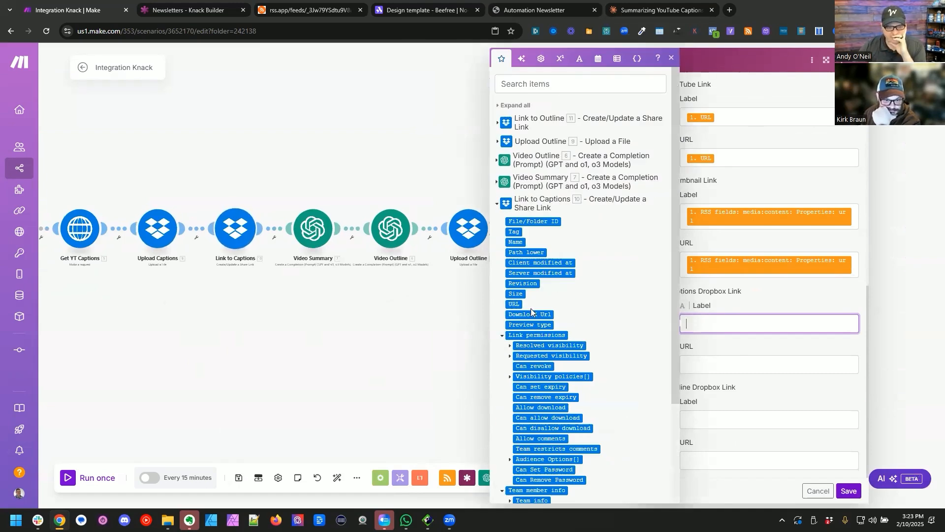
{"action": "left_click", "coordinate": [515, 302]}
{"action": "left_click", "coordinate": [743, 364]}
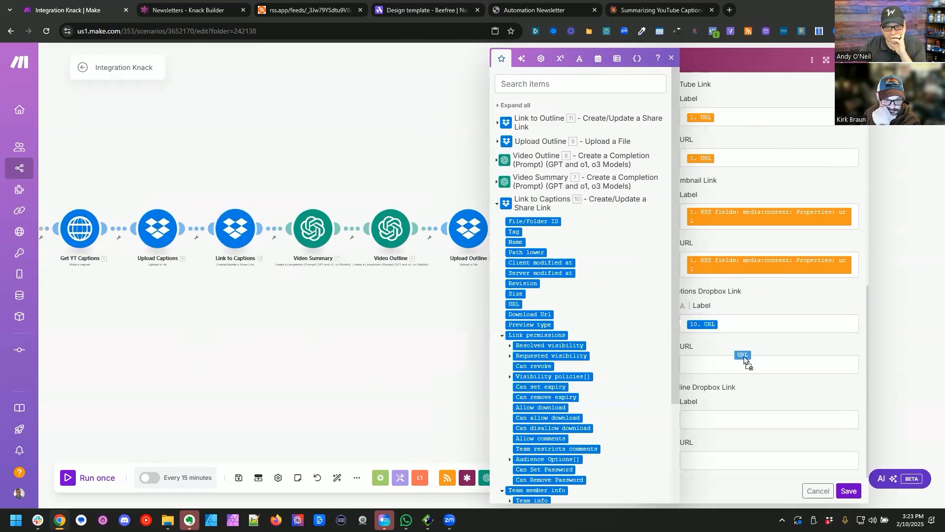
{"action": "left_click", "coordinate": [515, 302]}
Step: Map Outline Dropbox Link's label and URL to Link to Outline's URL, and save the module
{"action": "left_click", "coordinate": [497, 123]}
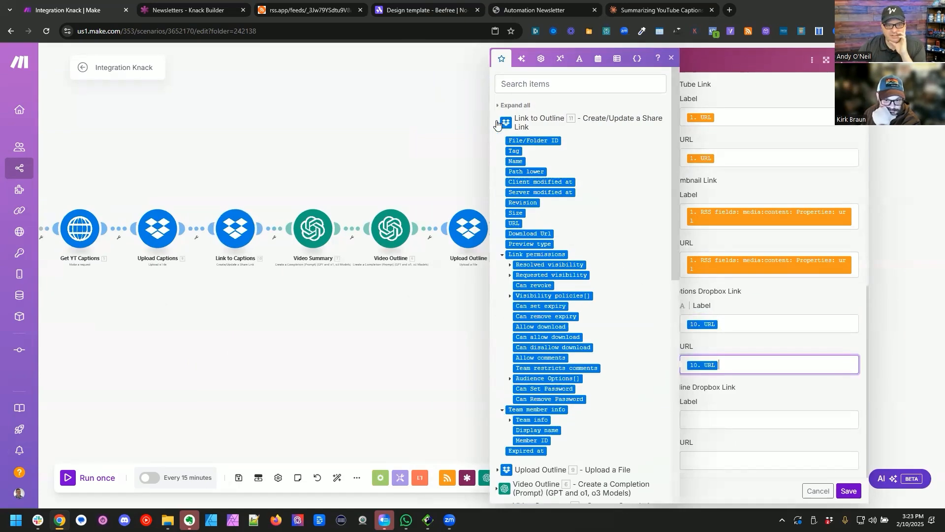
{"action": "key", "text": "Tab"}
{"action": "left_click", "coordinate": [515, 224]}
{"action": "left_click_drag", "start_coordinate": [516, 222], "coordinate": [744, 458]}
{"action": "left_click", "coordinate": [397, 427]}
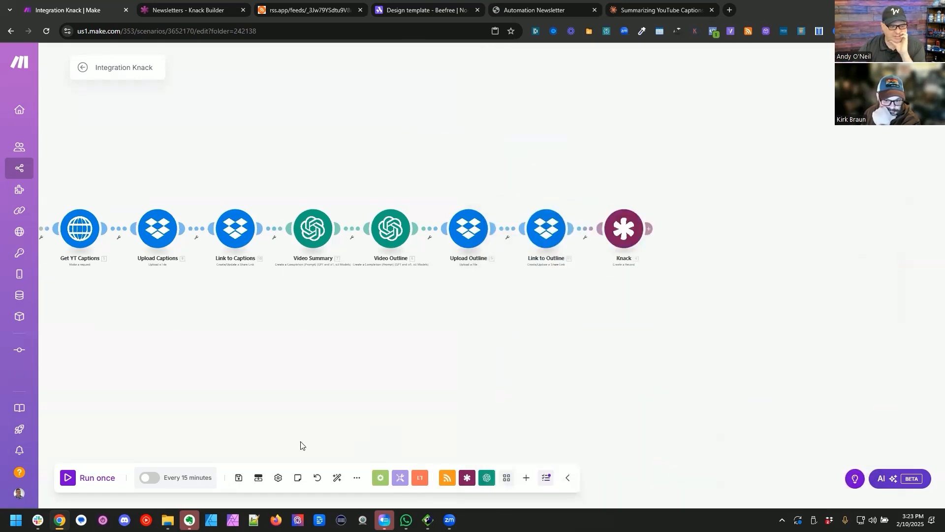
Step: Save and auto-align the scenario, and run it once
{"action": "left_click", "coordinate": [239, 477]}
{"action": "left_click", "coordinate": [338, 477]}
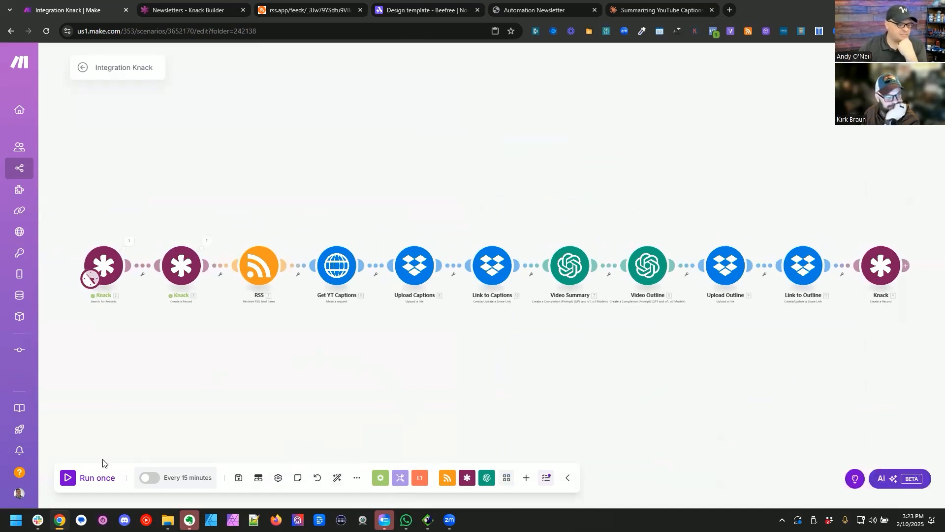
{"action": "left_click", "coordinate": [68, 478]}
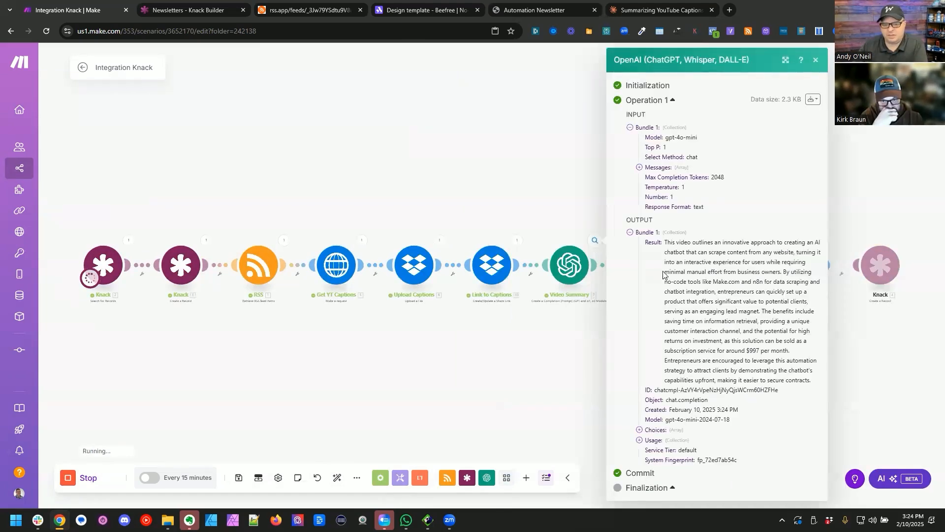
{"action": "left_click_drag", "start_coordinate": [518, 350], "coordinate": [260, 323]}
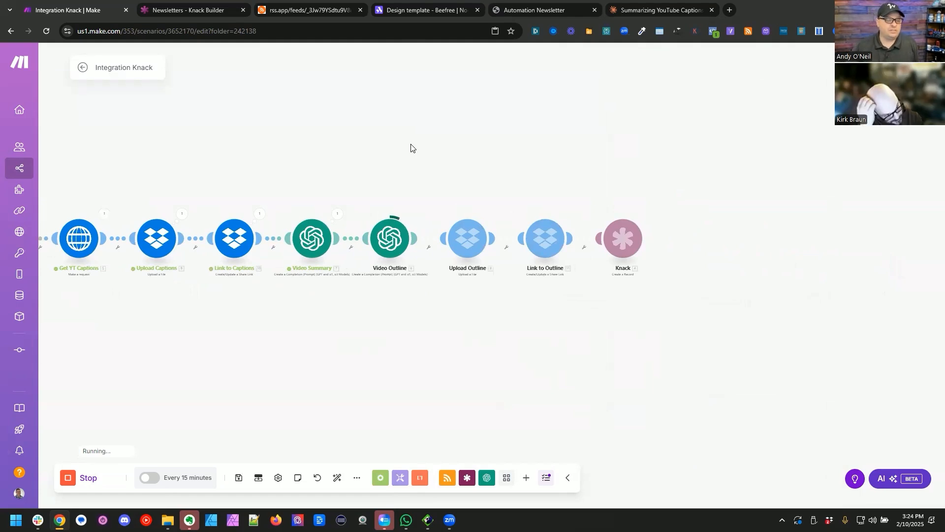
Step: Switch to the Knack builder and check the Video Content table's records
{"action": "left_click", "coordinate": [214, 18]}
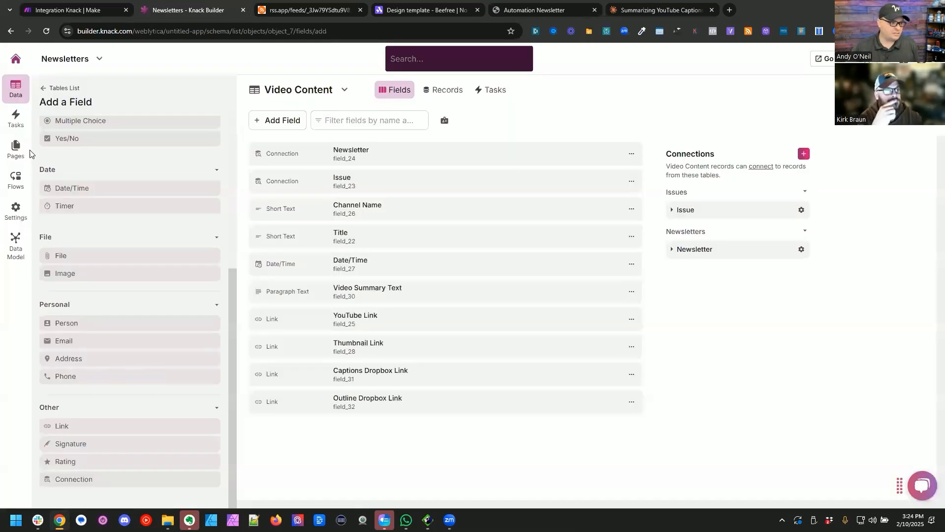
{"action": "left_click", "coordinate": [15, 149]}
{"action": "left_click", "coordinate": [15, 89]}
{"action": "left_click", "coordinate": [445, 96]}
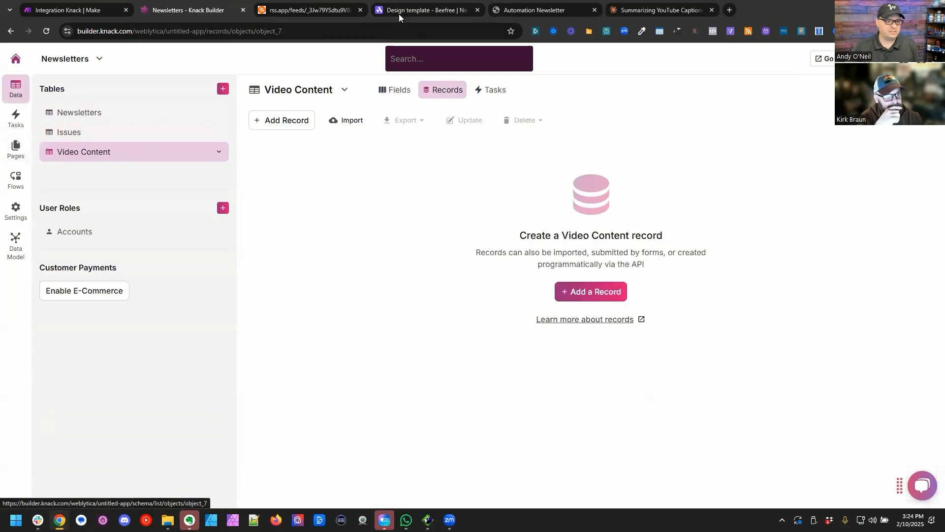
Step: Return to the running Make scenario and examine the RSS module's output bundles
{"action": "key", "text": "ctrl+shift+Tab"}
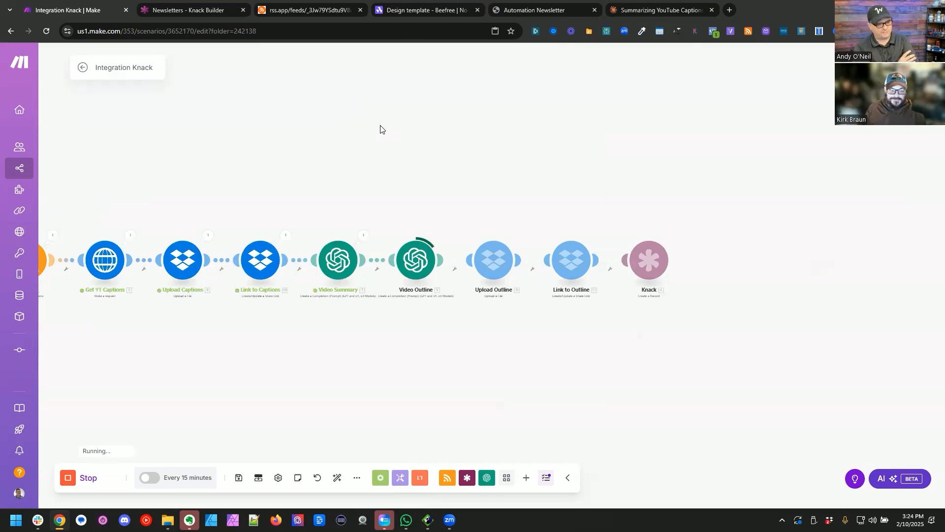
{"action": "left_click", "coordinate": [268, 207]}
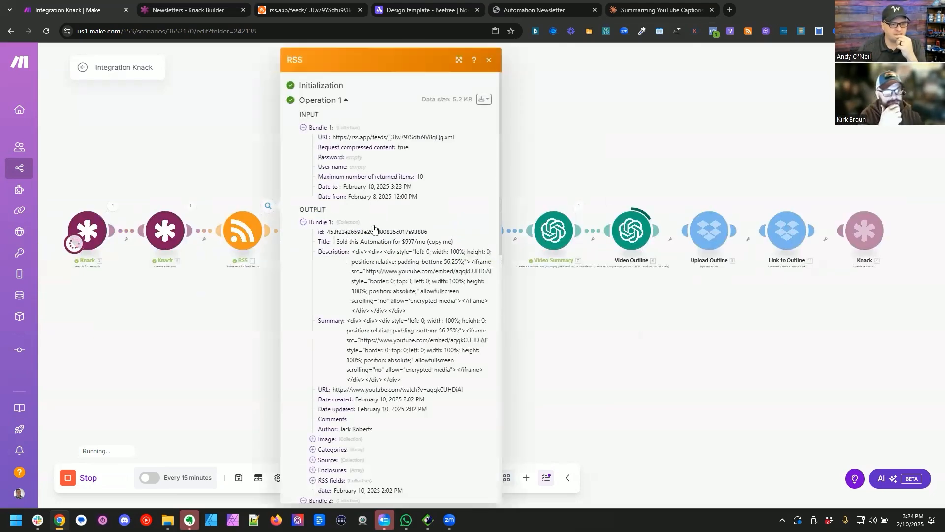
{"action": "scroll", "coordinate": [376, 228], "scroll_direction": "down", "scroll_amount": 2}
{"action": "left_click", "coordinate": [657, 146]}
{"action": "left_click_drag", "start_coordinate": [657, 146], "coordinate": [492, 147]}
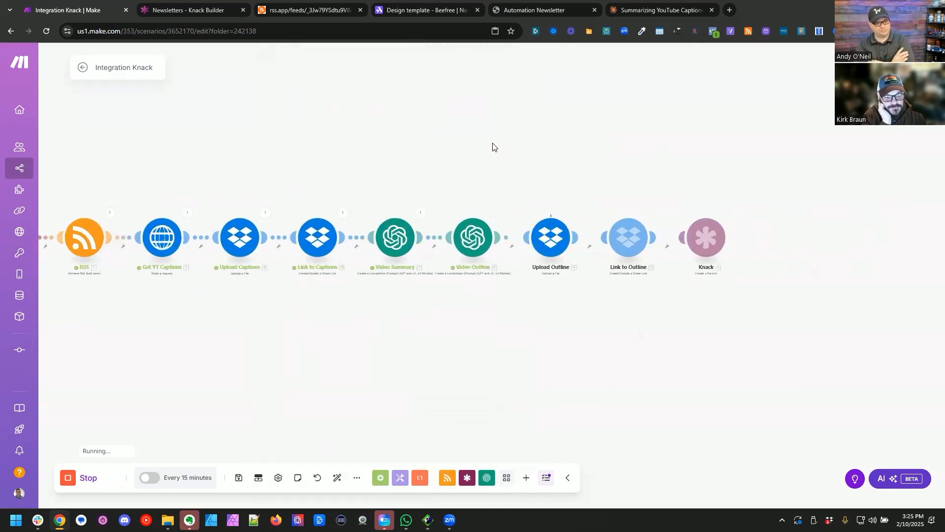
Step: Switch back to Knack, reload the Video Content records and examine all fields of the record the scenario created
{"action": "left_click", "coordinate": [184, 10]}
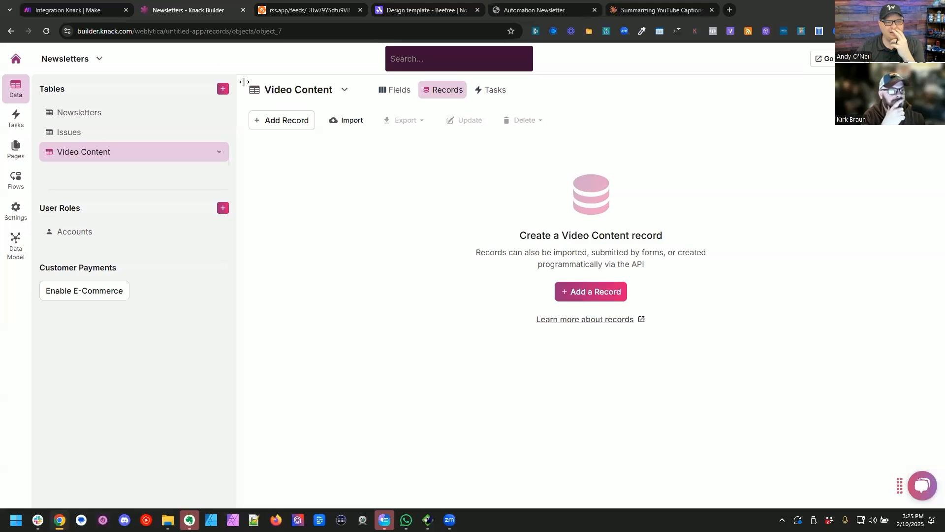
{"action": "key", "text": "F5"}
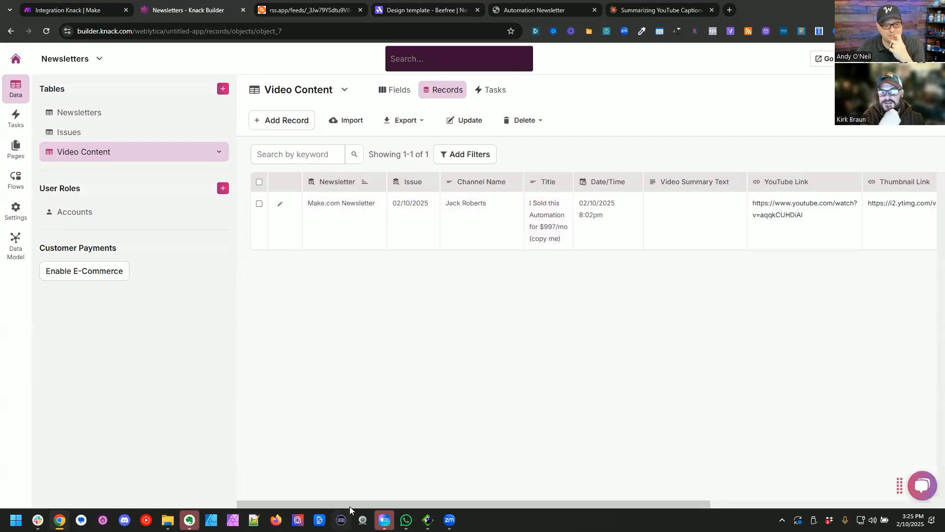
{"action": "left_click_drag", "start_coordinate": [324, 505], "coordinate": [487, 503]}
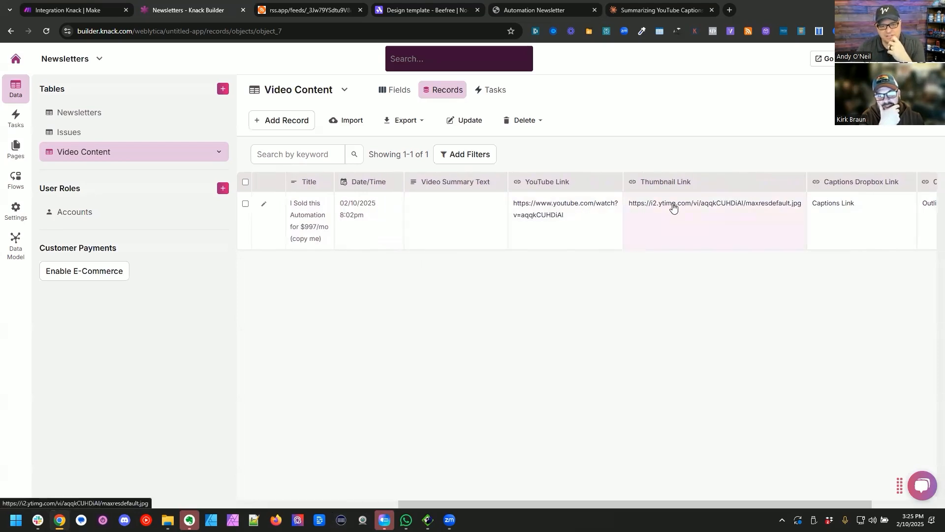
{"action": "left_click_drag", "start_coordinate": [414, 505], "coordinate": [497, 504]}
Step: Open the record's captions link, check the transcript file in Dropbox, and close it
{"action": "left_click", "coordinate": [745, 202]}
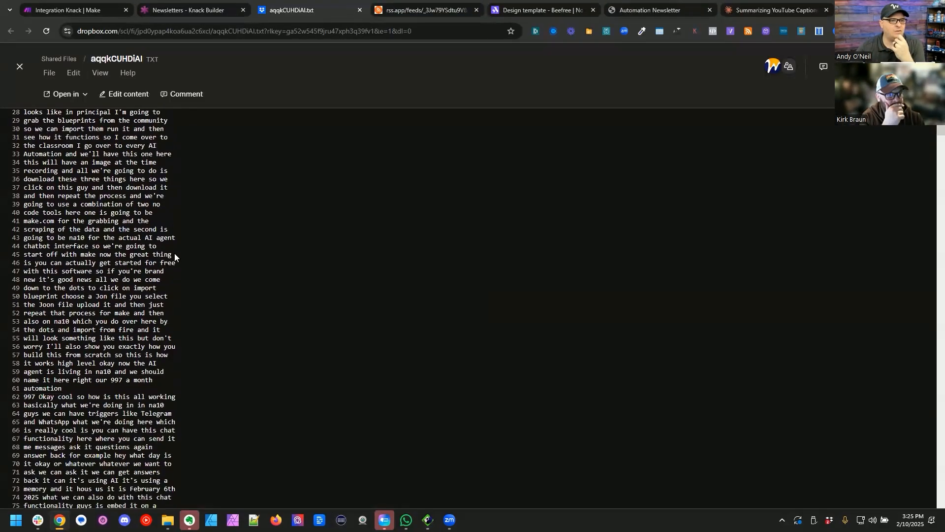
{"action": "scroll", "coordinate": [174, 253], "scroll_direction": "down", "scroll_amount": 1}
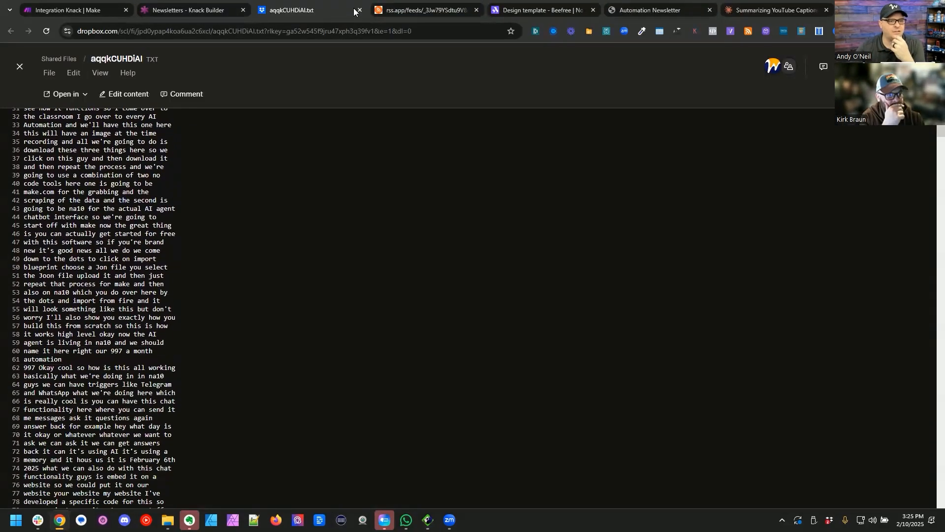
{"action": "left_click", "coordinate": [360, 10]}
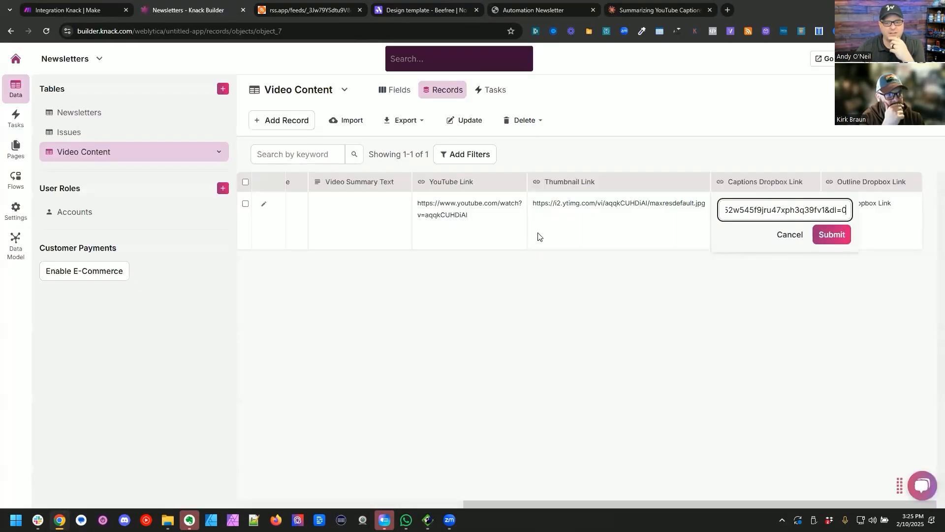
Step: Open the record's outline link and examine the HTML outline in Dropbox, especially its opening "```html" line and its ending
{"action": "left_click", "coordinate": [874, 206]}
{"action": "left_click", "coordinate": [874, 205]}
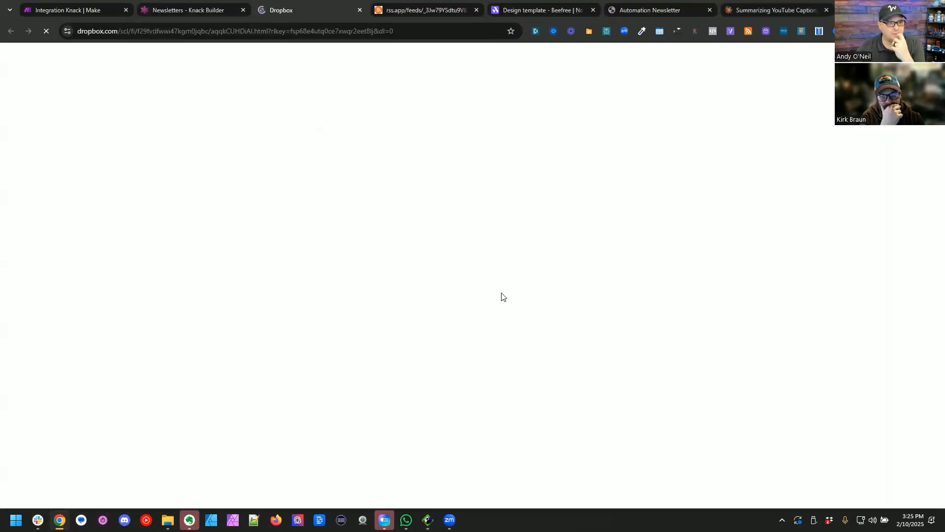
{"action": "scroll", "coordinate": [163, 222], "scroll_direction": "down", "scroll_amount": 5}
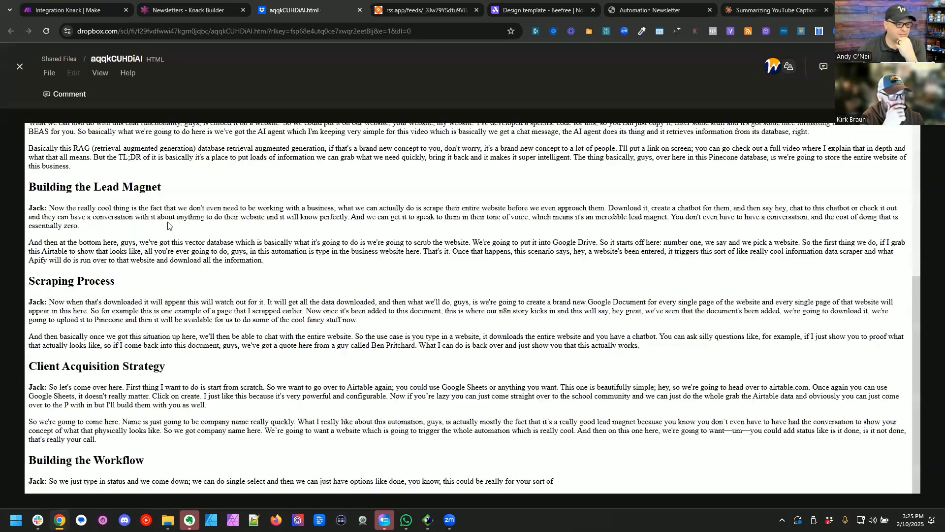
{"action": "scroll", "coordinate": [188, 258], "scroll_direction": "up", "scroll_amount": 5}
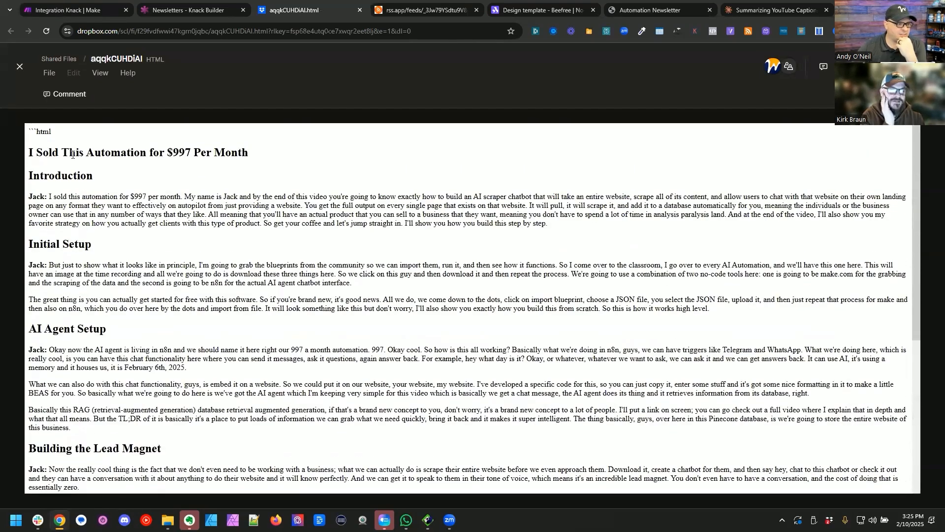
{"action": "left_click_drag", "start_coordinate": [54, 132], "coordinate": [27, 129]}
{"action": "scroll", "coordinate": [233, 243], "scroll_direction": "down", "scroll_amount": 5}
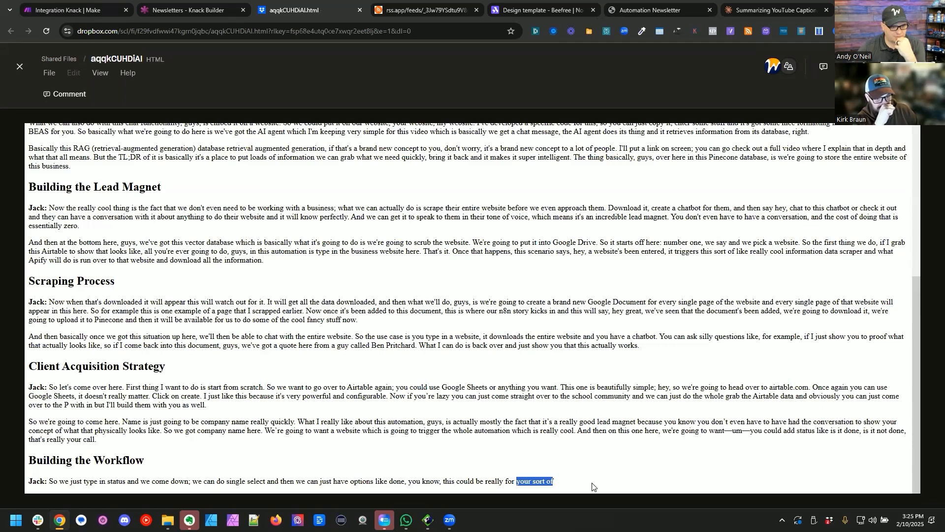
{"action": "scroll", "coordinate": [173, 290], "scroll_direction": "up", "scroll_amount": 4}
{"action": "scroll", "coordinate": [173, 290], "scroll_direction": "up", "scroll_amount": 2}
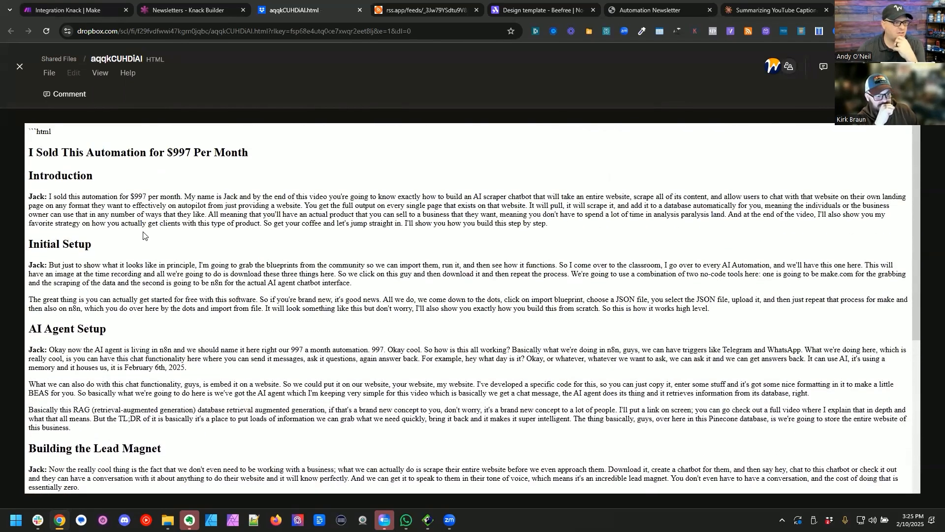
{"action": "left_click_drag", "start_coordinate": [56, 134], "coordinate": [27, 131]}
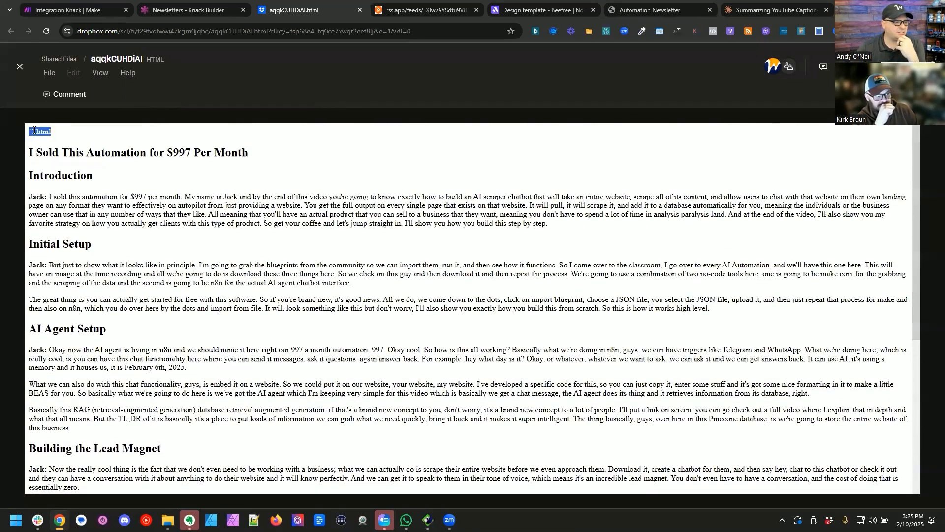
{"action": "right_click", "coordinate": [35, 131]}
{"action": "left_click", "coordinate": [63, 143]}
Step: Return to the running Make scenario and stop its execution
{"action": "left_click", "coordinate": [182, 10]}
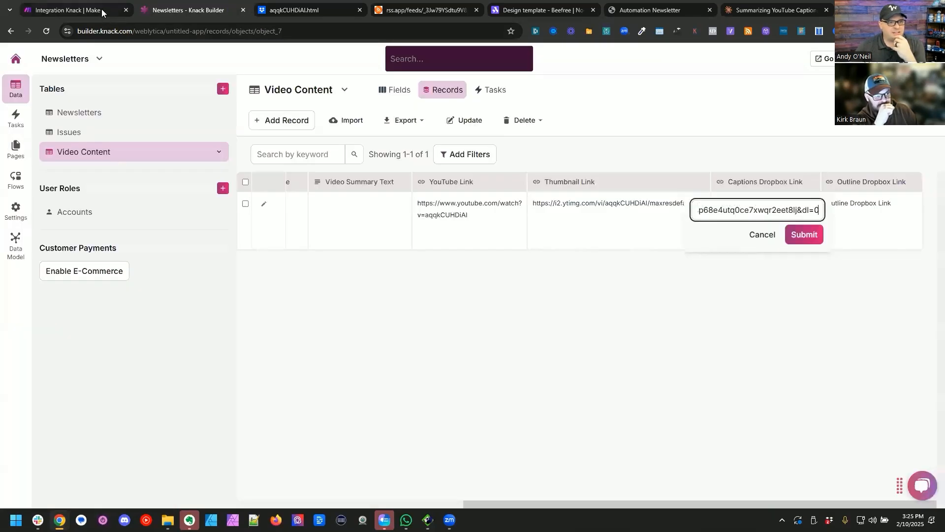
{"action": "left_click", "coordinate": [102, 9]}
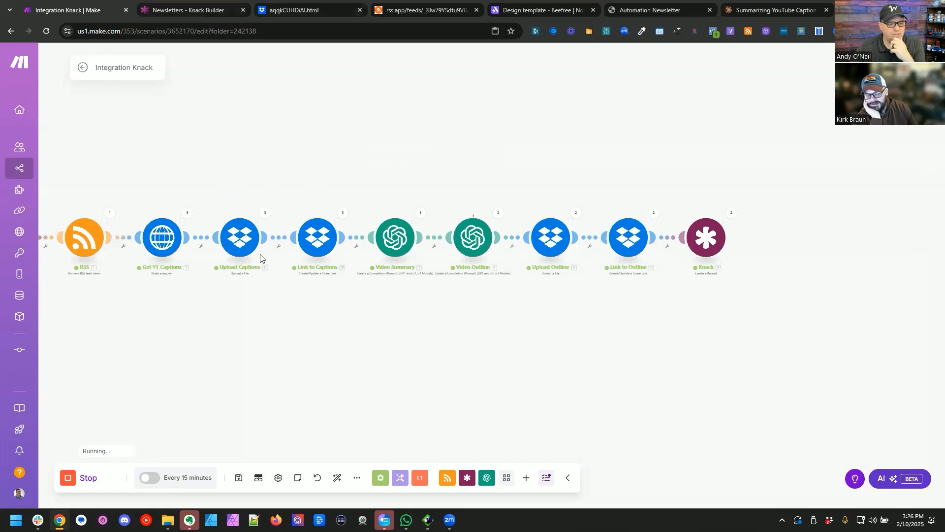
{"action": "left_click", "coordinate": [92, 476]}
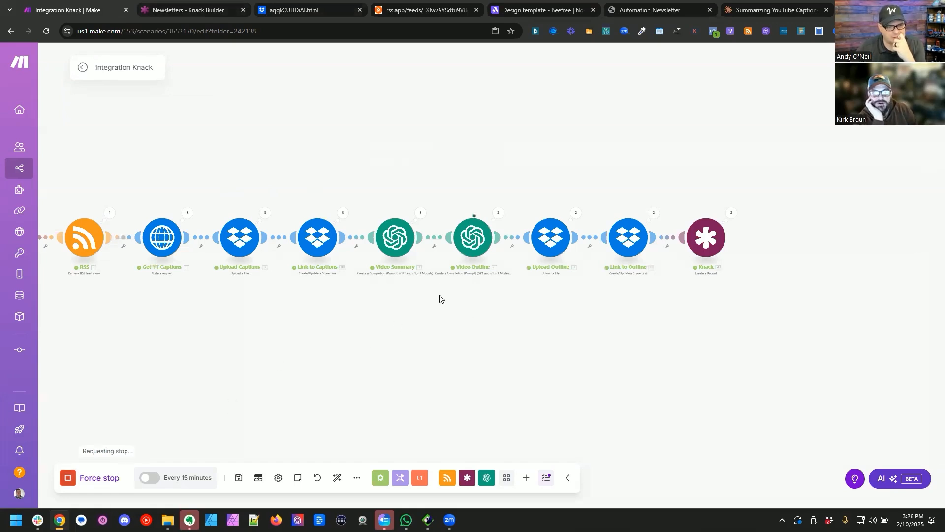
Step: Open the Video Outline module, go through its prompt settings, and save them
{"action": "left_click", "coordinate": [395, 217]}
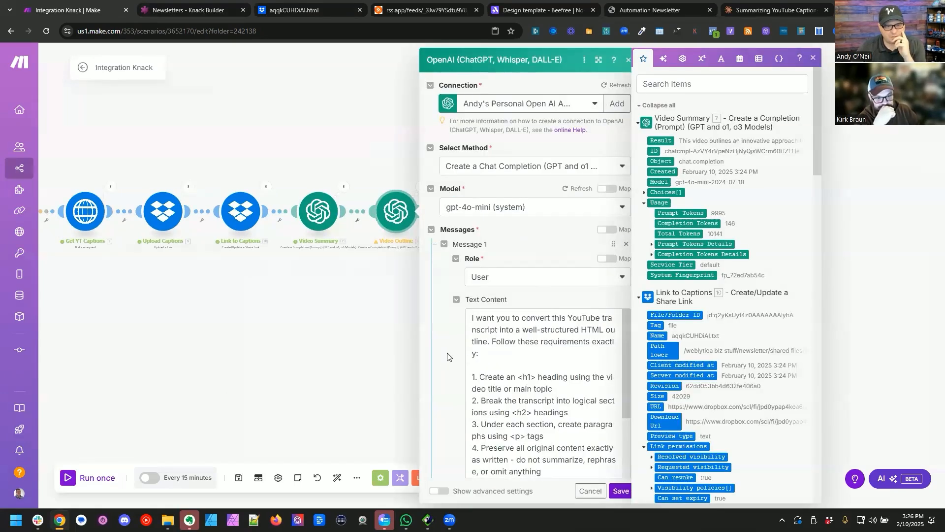
{"action": "scroll", "coordinate": [447, 357], "scroll_direction": "down", "scroll_amount": 5}
{"action": "left_click", "coordinate": [620, 491]}
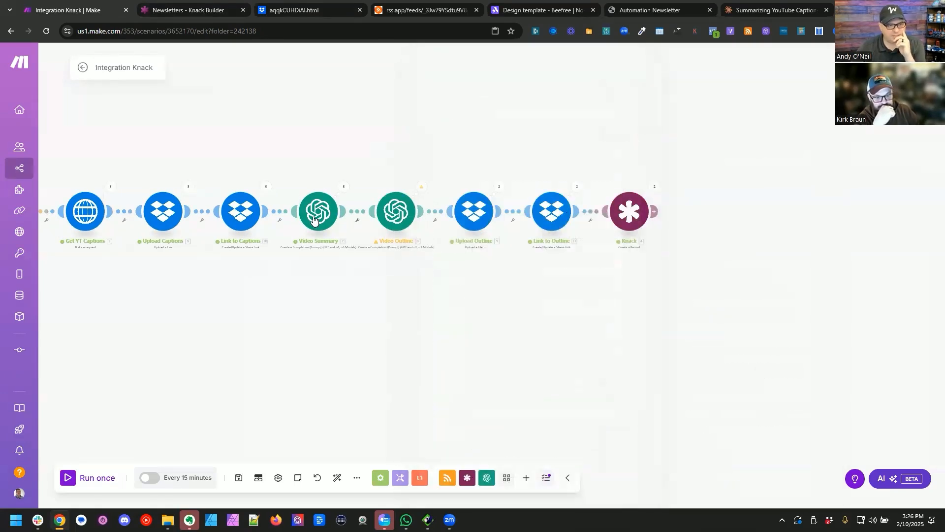
Step: Examine the Video Summary module's output for each operation
{"action": "left_click", "coordinate": [347, 187]}
{"action": "left_click", "coordinate": [389, 205]}
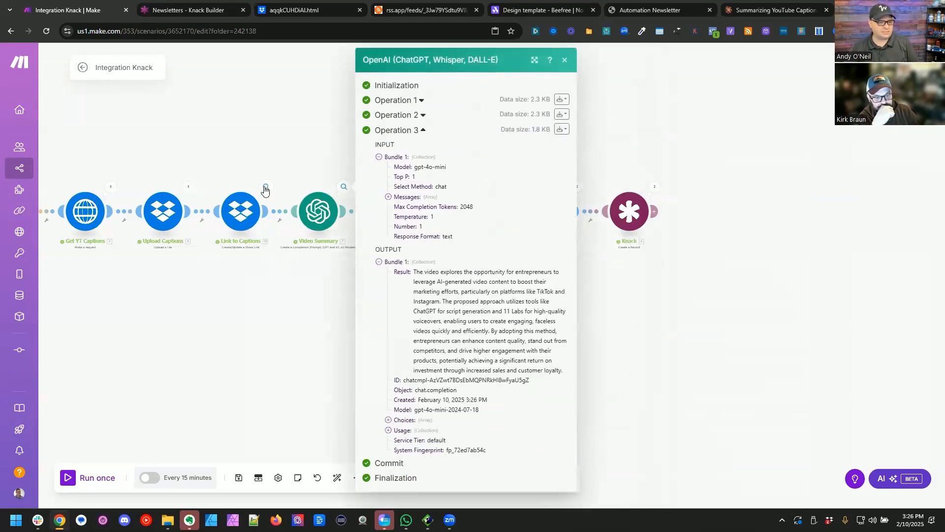
{"action": "left_click_drag", "start_coordinate": [223, 326], "coordinate": [275, 321]}
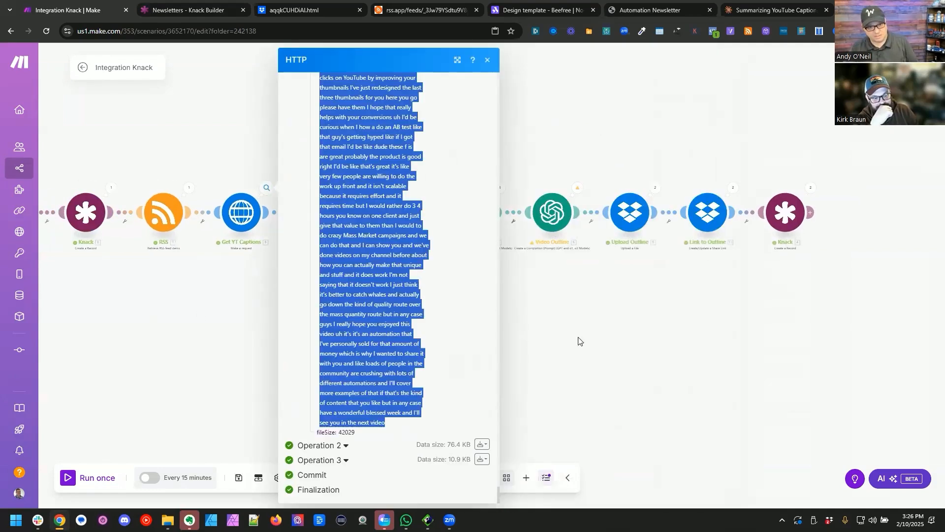
Step: Run only the Video Outline module and save the scenario
{"action": "left_click", "coordinate": [580, 341]}
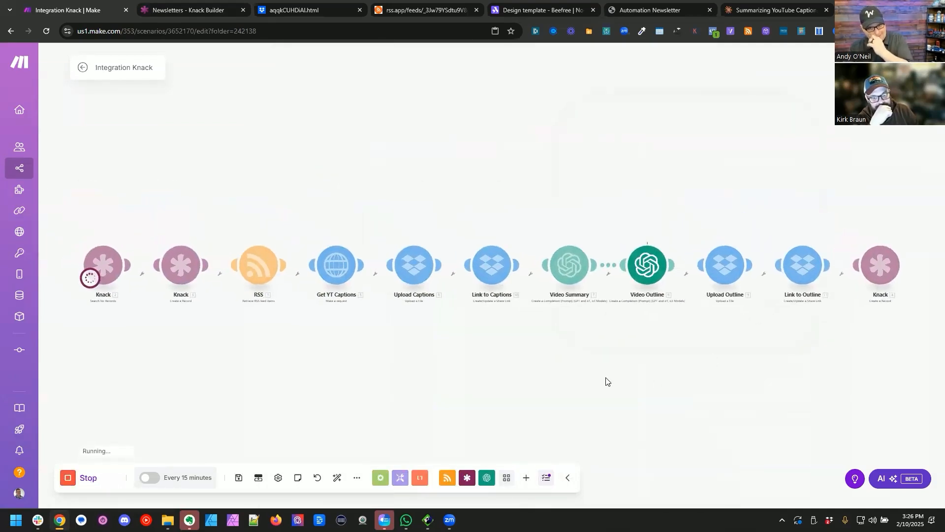
{"action": "left_click_drag", "start_coordinate": [580, 355], "coordinate": [423, 331]}
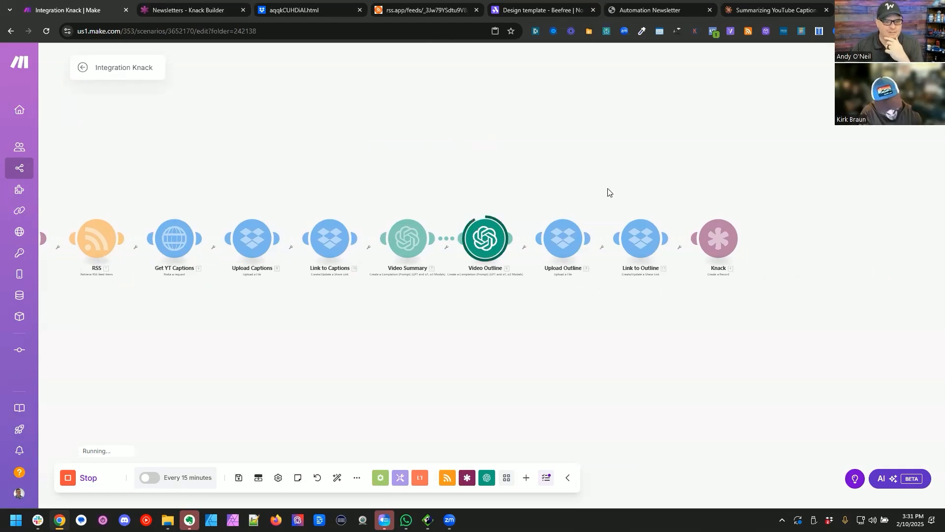
{"action": "left_click", "coordinate": [239, 478]}
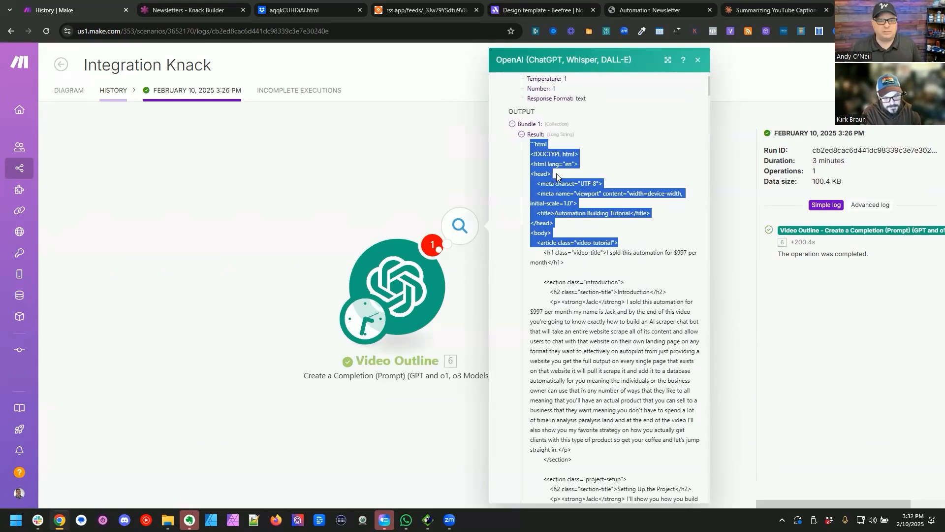
Step: Copy the opening "```html" marker from the Video Outline output in the run history and search Google for it
{"action": "left_click_drag", "start_coordinate": [552, 143], "coordinate": [535, 143]}
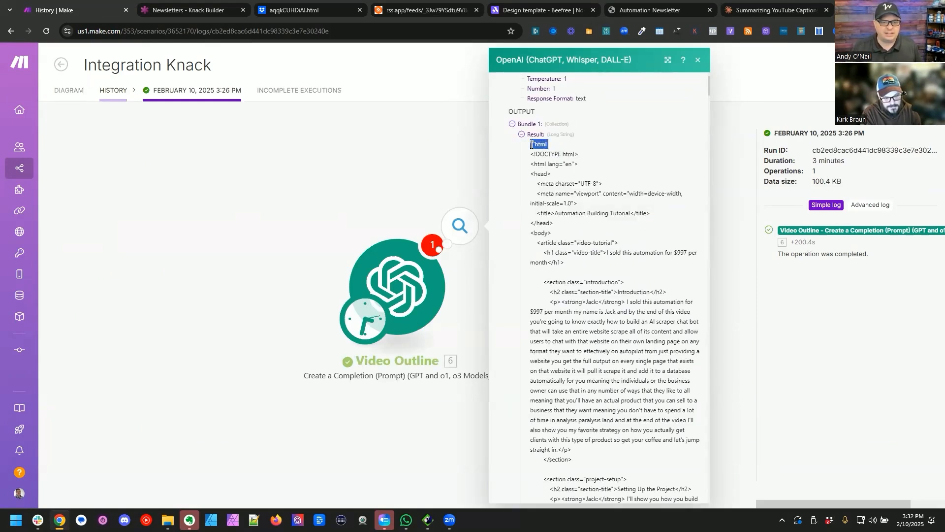
{"action": "key", "text": "ctrl+c"}
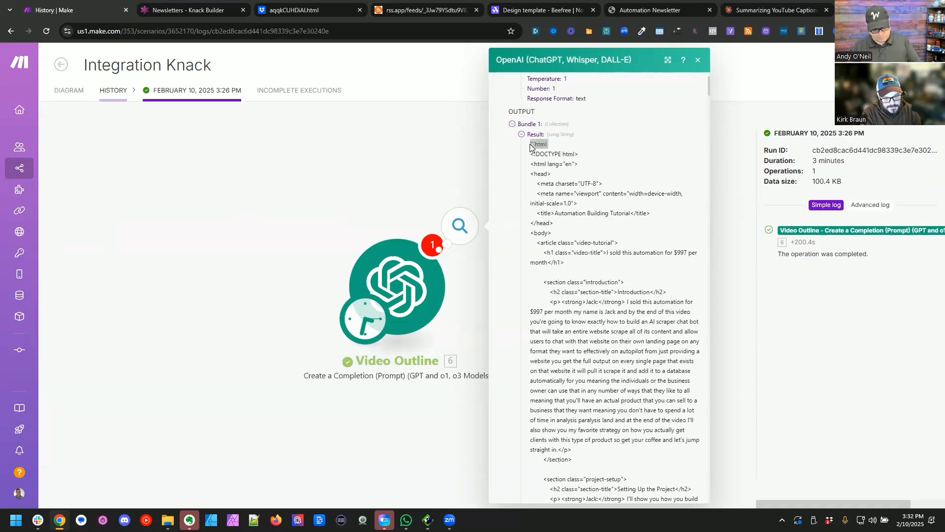
{"action": "key", "text": "ctrl+t"}
{"action": "key", "text": "ctrl+v"}
{"action": "key", "text": "Return"}
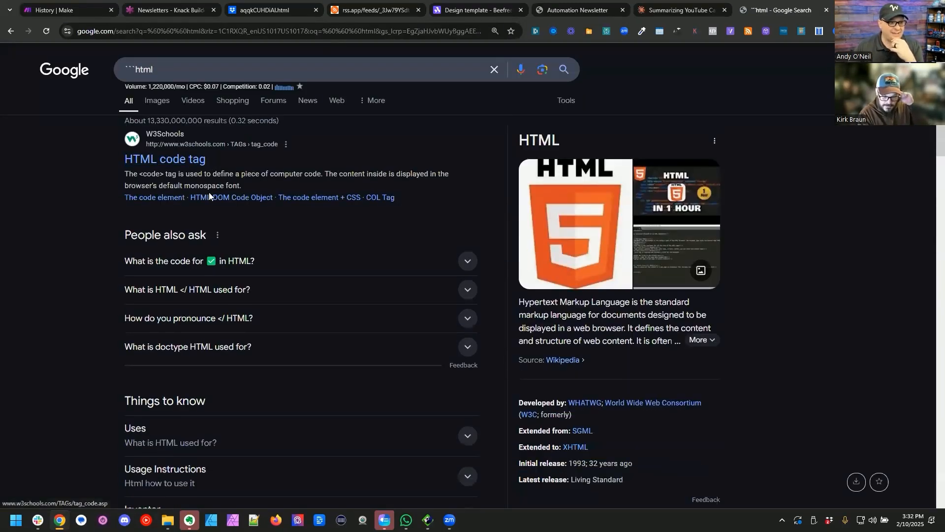
Step: Back in Make, select the output's opening HTML lines through the article tag, and open the Video Outline module in the scenario diagram
{"action": "left_click", "coordinate": [52, 3]}
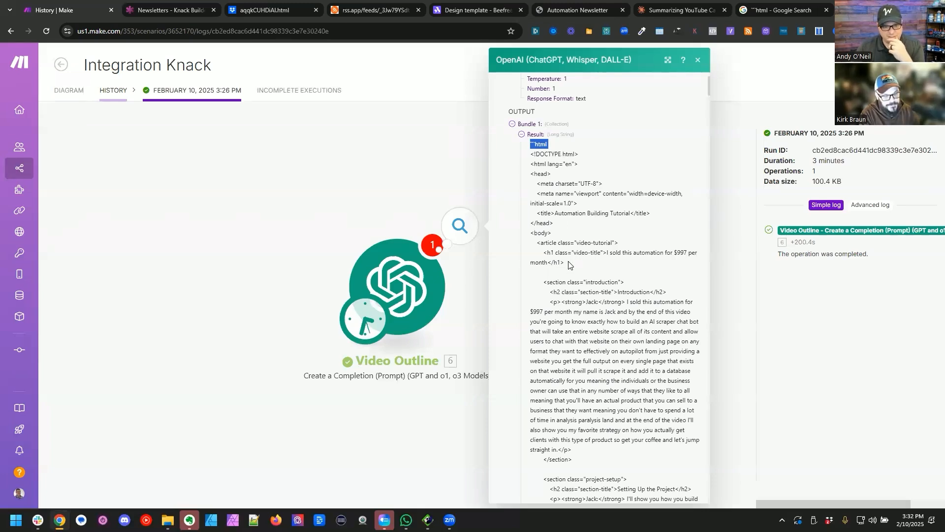
{"action": "left_click_drag", "start_coordinate": [621, 243], "coordinate": [519, 144]}
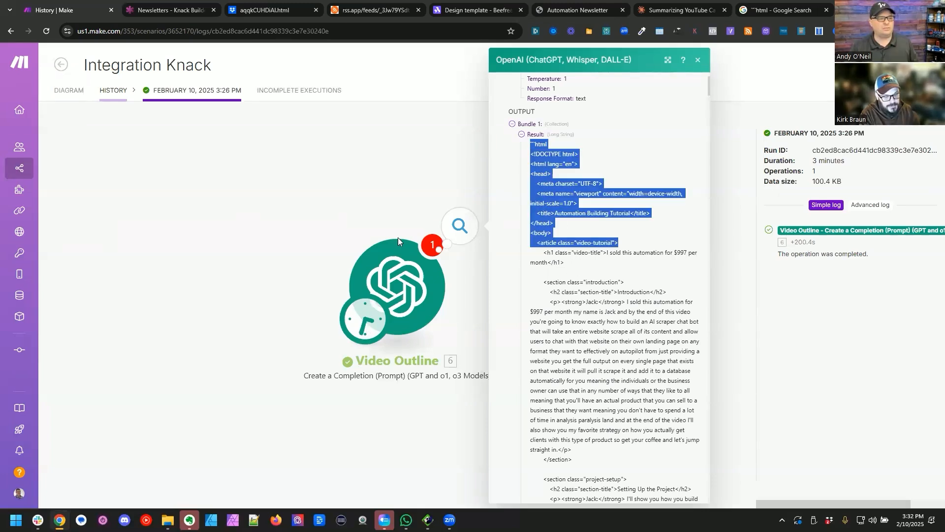
{"action": "left_click", "coordinate": [75, 95]}
{"action": "left_click", "coordinate": [521, 261]}
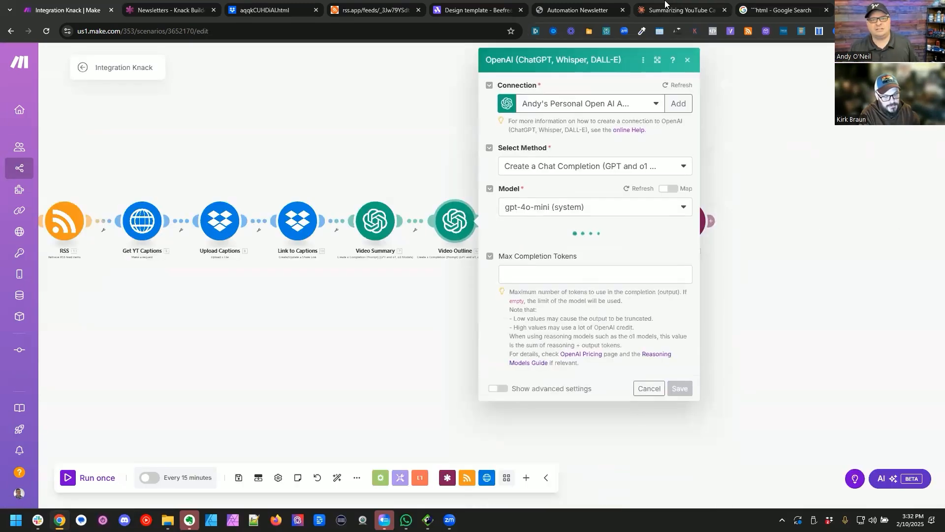
Step: Switch to Claude's YouTube captions to HTML outline conversation and write the request "update this to not include the following tags:"
{"action": "left_click", "coordinate": [672, 10]}
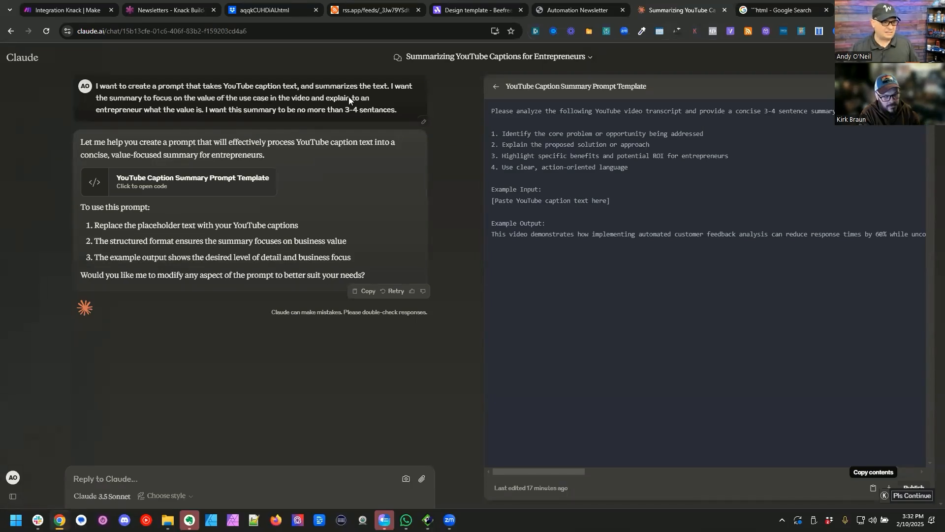
{"action": "left_click", "coordinate": [74, 190]}
{"action": "type", "text": "update this"}
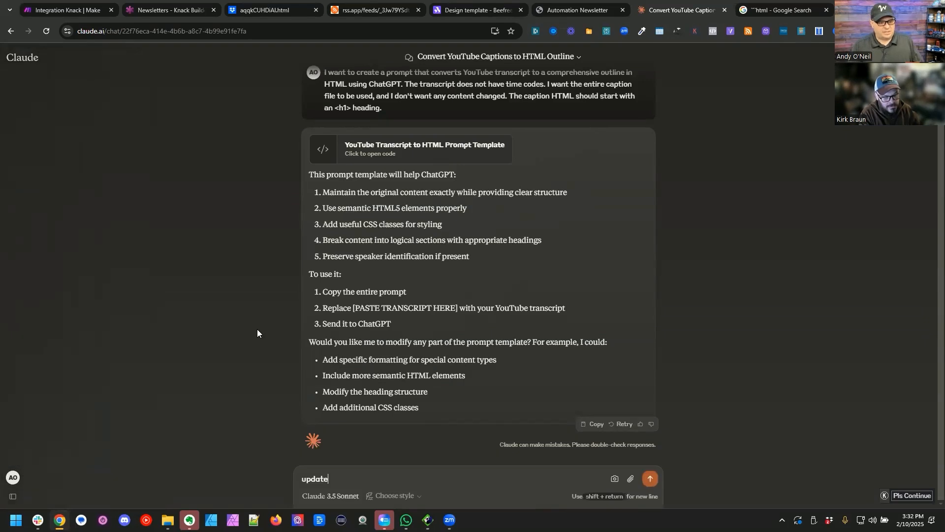
{"action": "type", "text": " to not include the following tags:"}
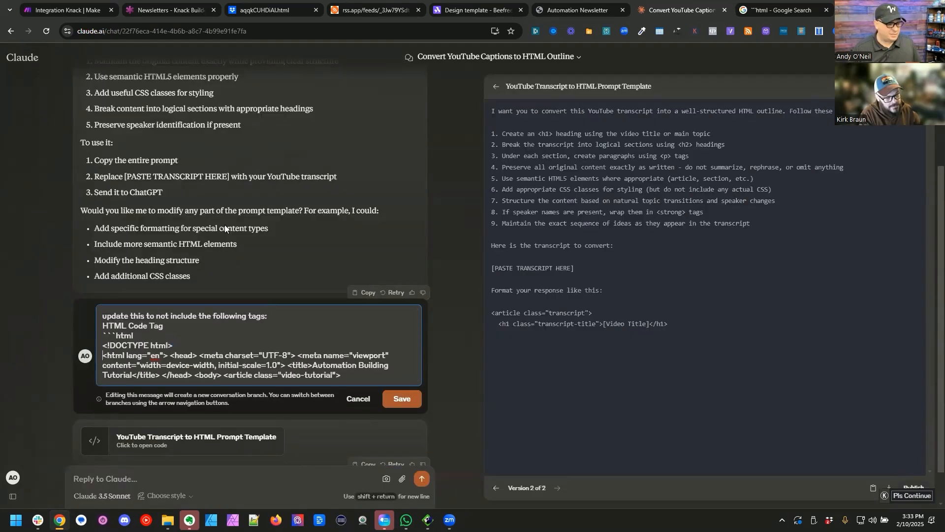
Step: In the Claude message, shorten the html and meta entries to "<html" and "<meta", listing them and <head> on separate lines
{"action": "key", "text": "ctrl+shift+Right"}
{"action": "key", "text": "ctrl+shift+Right"}
{"action": "key", "text": "ctrl+shift+Right"}
{"action": "key", "text": "ctrl+shift+Right"}
{"action": "key", "text": "ctrl+shift+Right"}
{"action": "key", "text": "Return"}
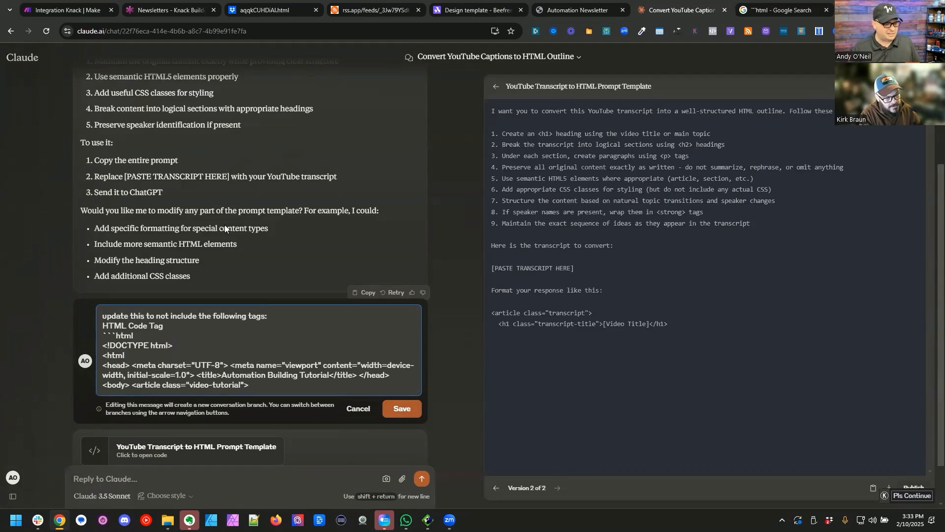
{"action": "key", "text": "Return"}
{"action": "key", "text": "ctrl+shift+Right"}
{"action": "key", "text": "ctrl+shift+Right"}
{"action": "key", "text": "ctrl+shift+Right"}
{"action": "key", "text": "ctrl+shift+Right"}
{"action": "key", "text": "ctrl+shift+Right"}
{"action": "key", "text": "Return"}
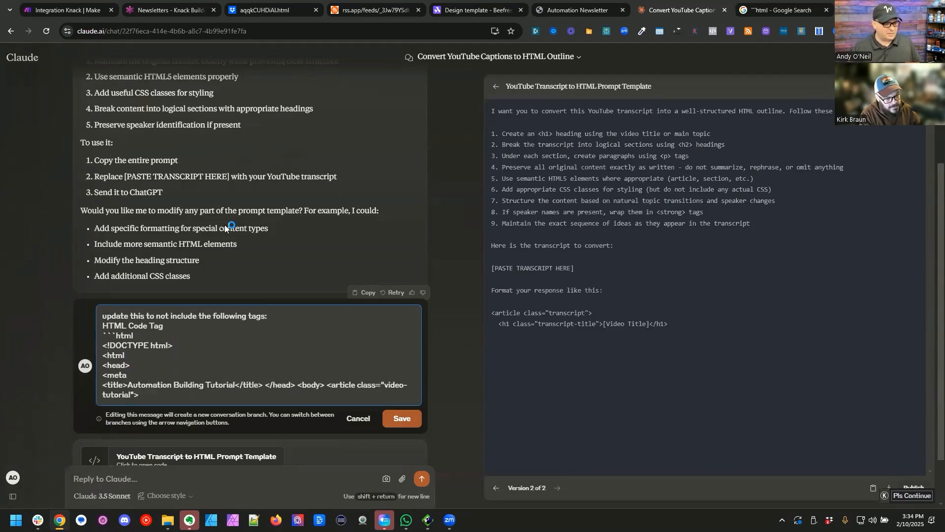
Step: List <title>, <body> and "<article" on separate lines without their extra text or attributes, and resubmit the edited message
{"action": "key", "text": "ctrl+shift+Right"}
{"action": "key", "text": "ctrl+shift+Right"}
{"action": "key", "text": "ctrl+shift+Right"}
{"action": "key", "text": "ctrl+shift+Right"}
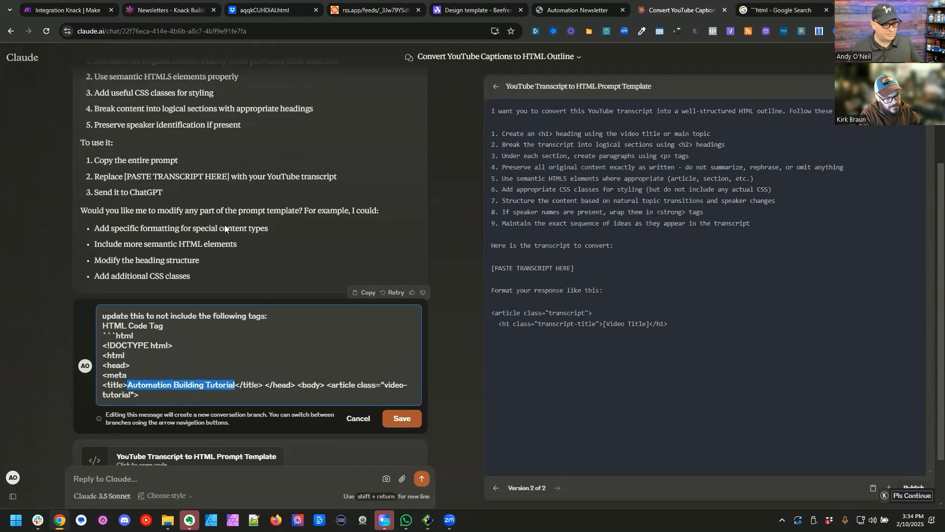
{"action": "key", "text": "ctrl+shift+Right"}
{"action": "key", "text": "ctrl+shift+Right"}
{"action": "key", "text": "Return"}
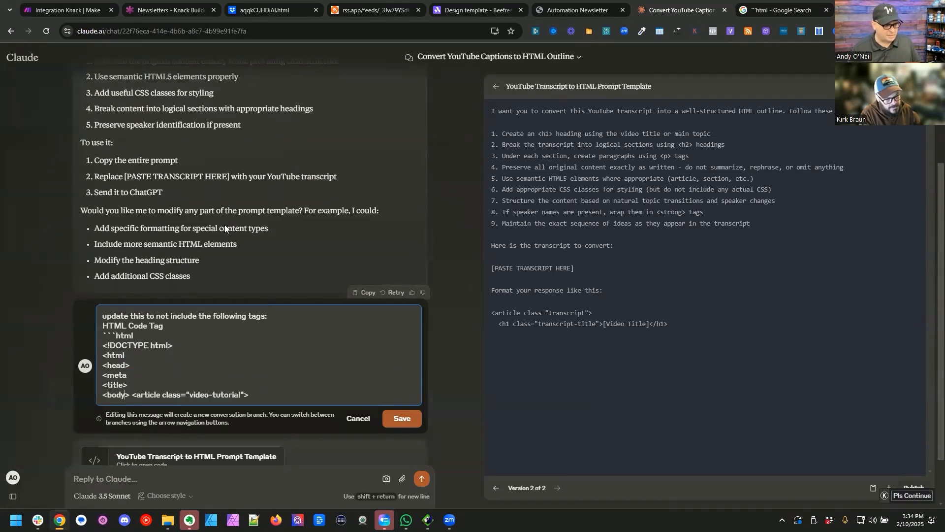
{"action": "key", "text": "Return"}
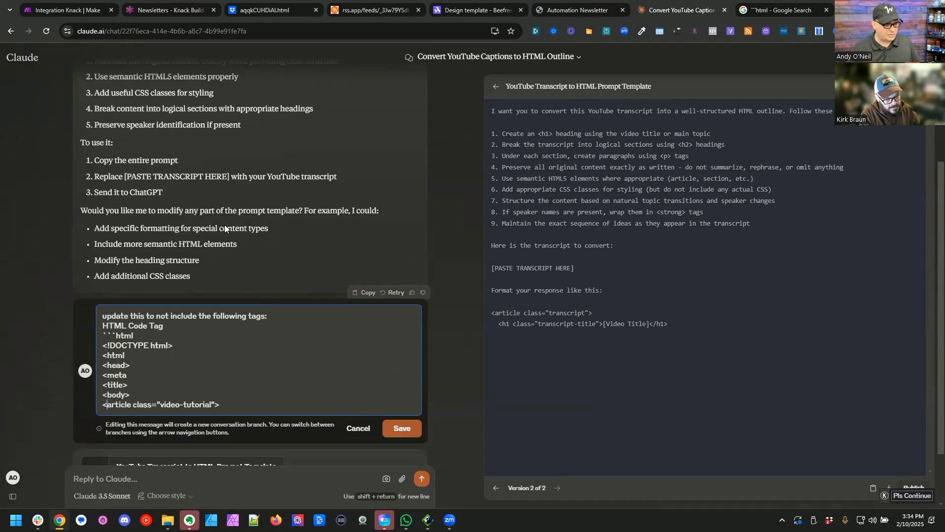
{"action": "key", "text": "shift+End"}
{"action": "key", "text": "Delete"}
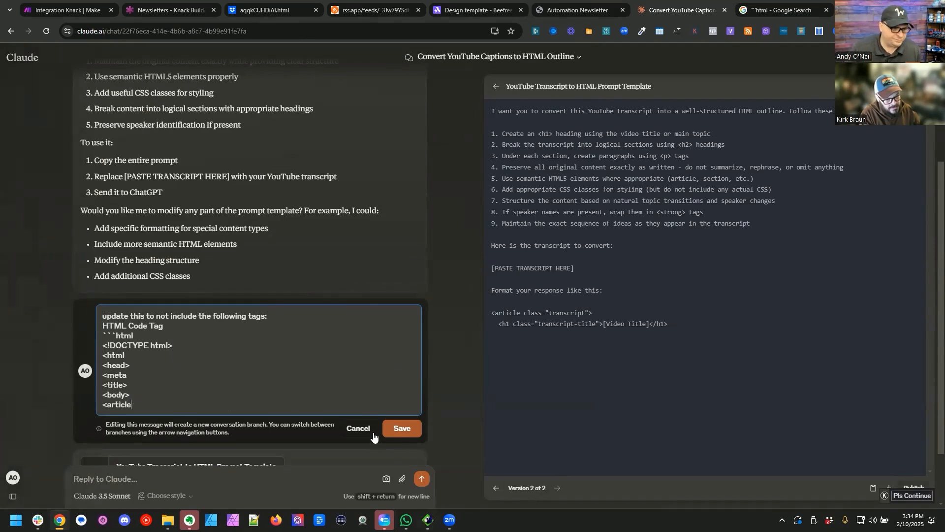
{"action": "left_click", "coordinate": [402, 428]}
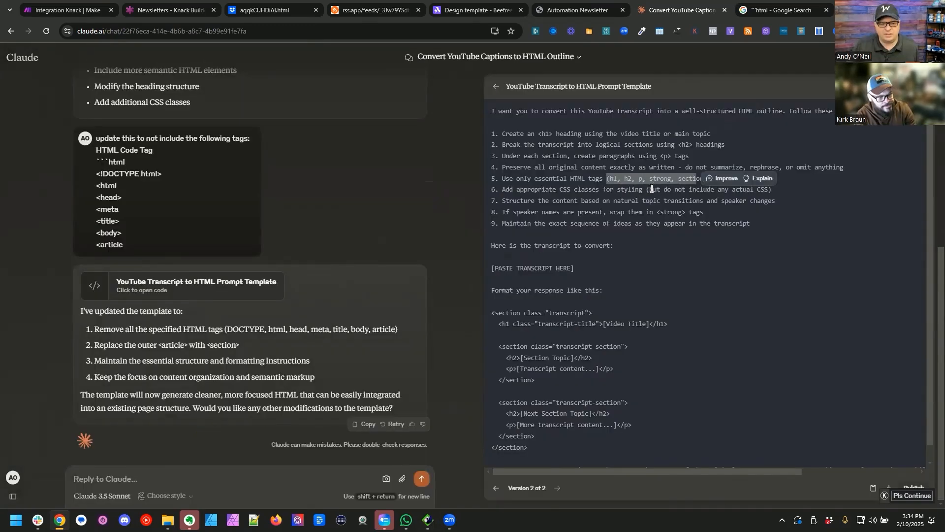
Step: Copy Claude's updated template instructions into the Video Outline prompt in Make, around the 5. Data mapping, and save the module and scenario
{"action": "left_click_drag", "start_coordinate": [615, 256], "coordinate": [490, 110]}
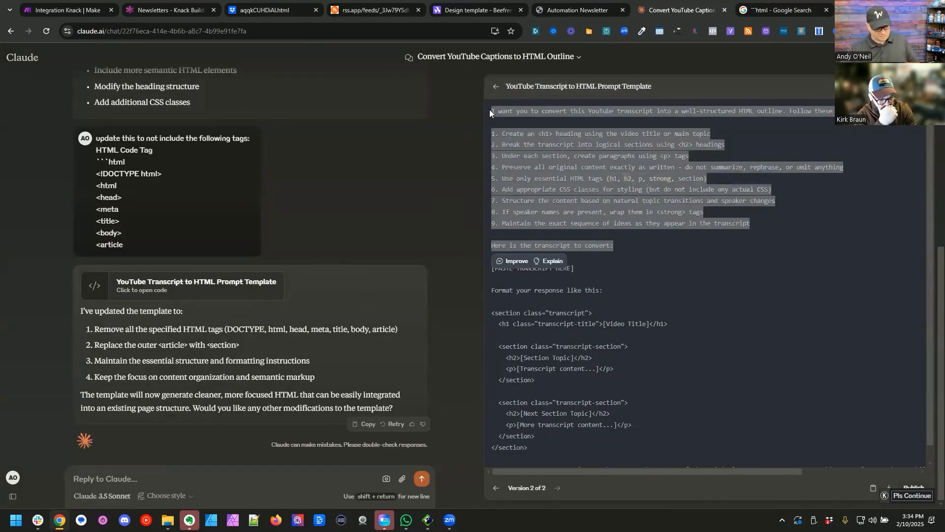
{"action": "left_click", "coordinate": [69, 9]}
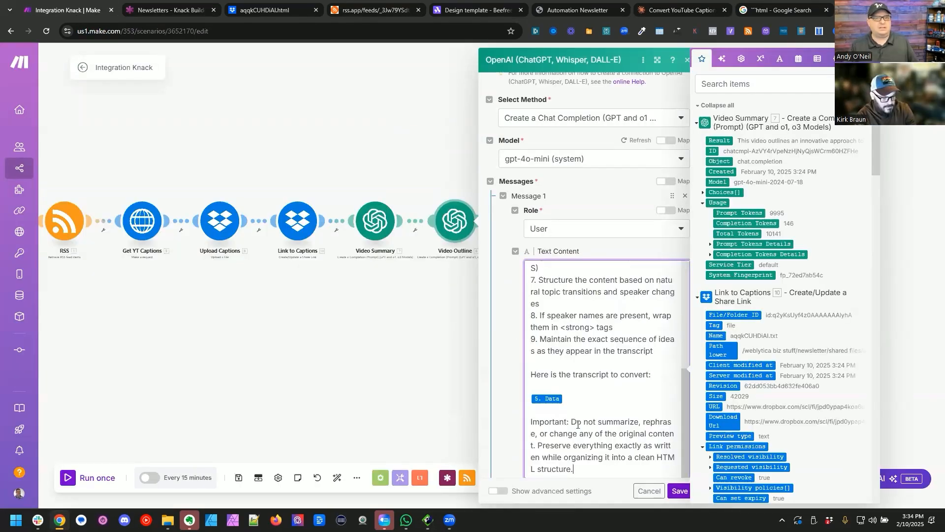
{"action": "left_click", "coordinate": [677, 7]}
{"action": "left_click_drag", "start_coordinate": [734, 468], "coordinate": [902, 467]}
{"action": "left_click", "coordinate": [879, 454]}
{"action": "key", "text": "ctrl+1"}
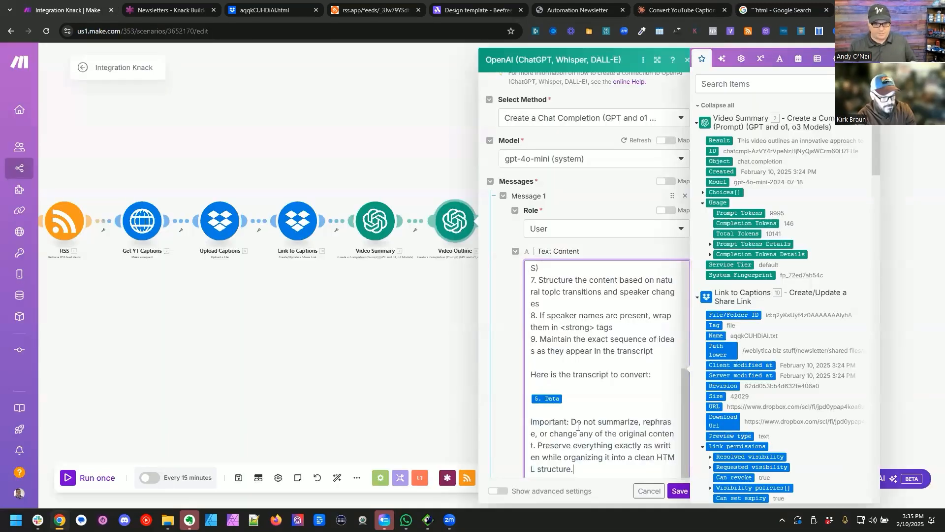
{"action": "left_click", "coordinate": [679, 491]}
{"action": "left_click", "coordinate": [238, 479]}
Step: In the last Knack module, map Video Summary Text to the Video Summary module's Result and save the module
{"action": "left_click", "coordinate": [685, 229]}
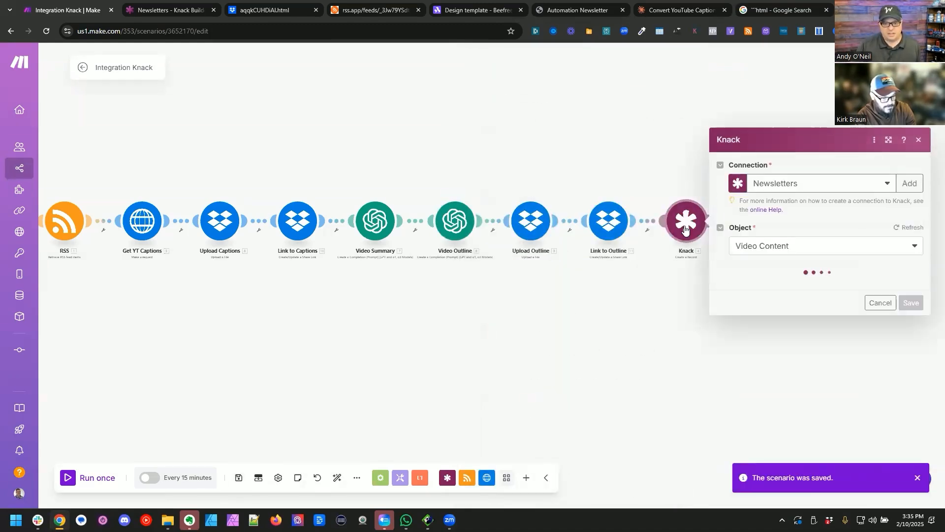
{"action": "left_click", "coordinate": [743, 250]}
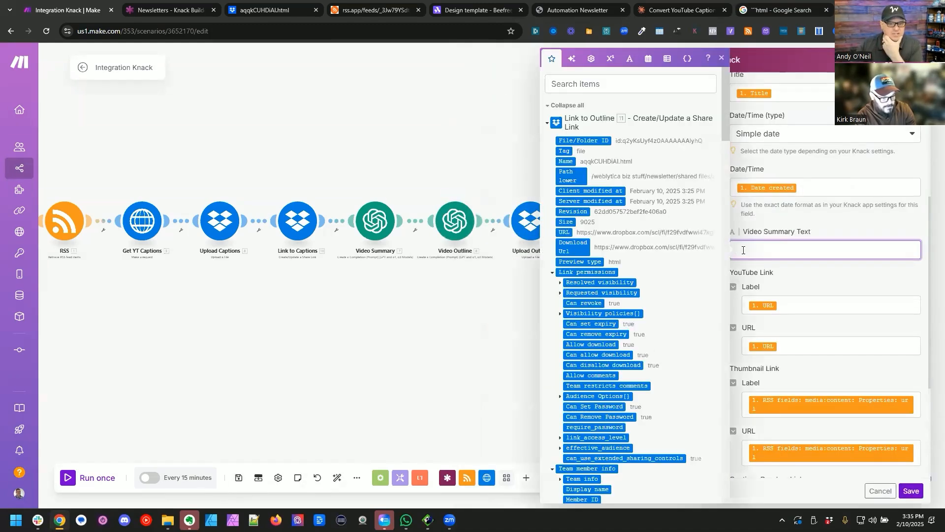
{"action": "left_click", "coordinate": [566, 106]}
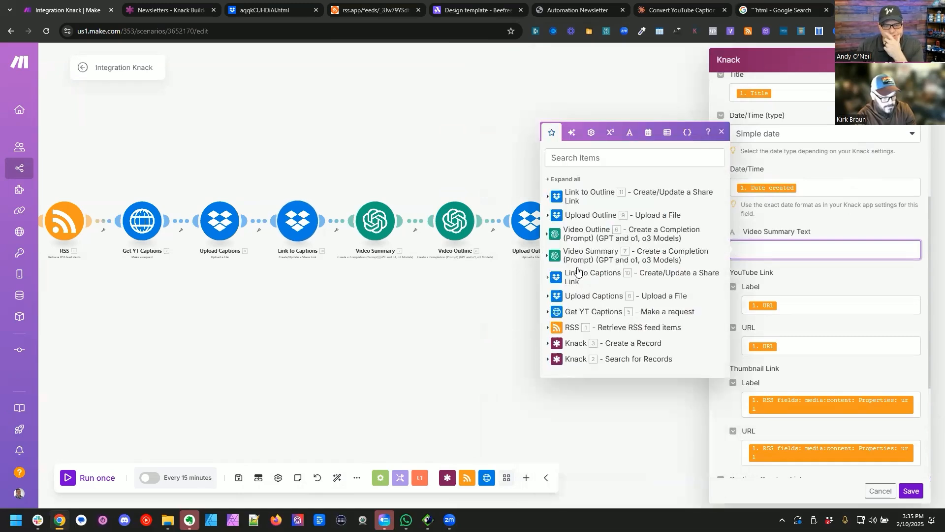
{"action": "left_click", "coordinate": [551, 259]}
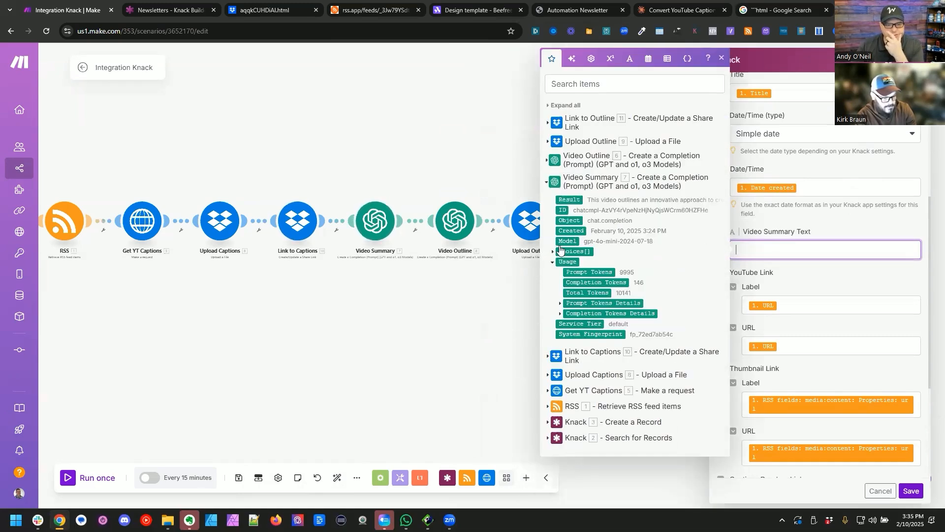
{"action": "left_click_drag", "start_coordinate": [567, 202], "coordinate": [759, 249]}
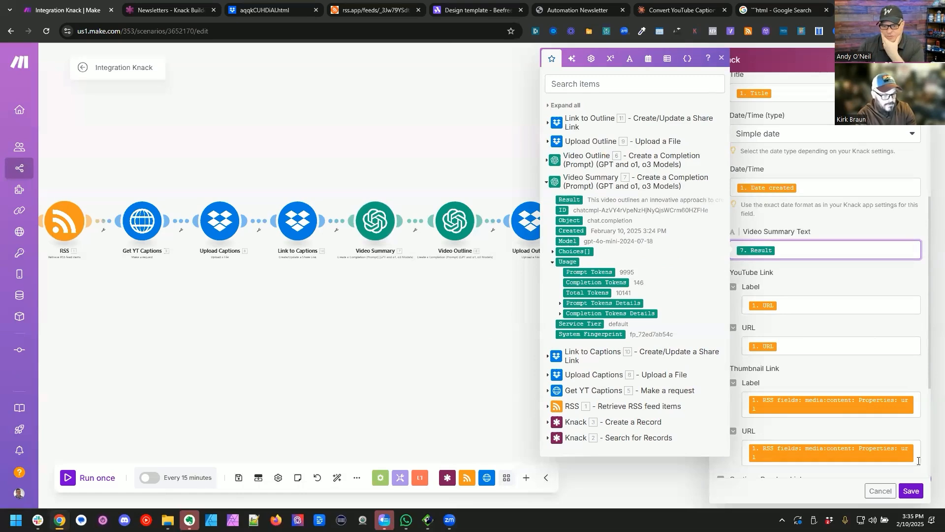
{"action": "left_click", "coordinate": [912, 491]}
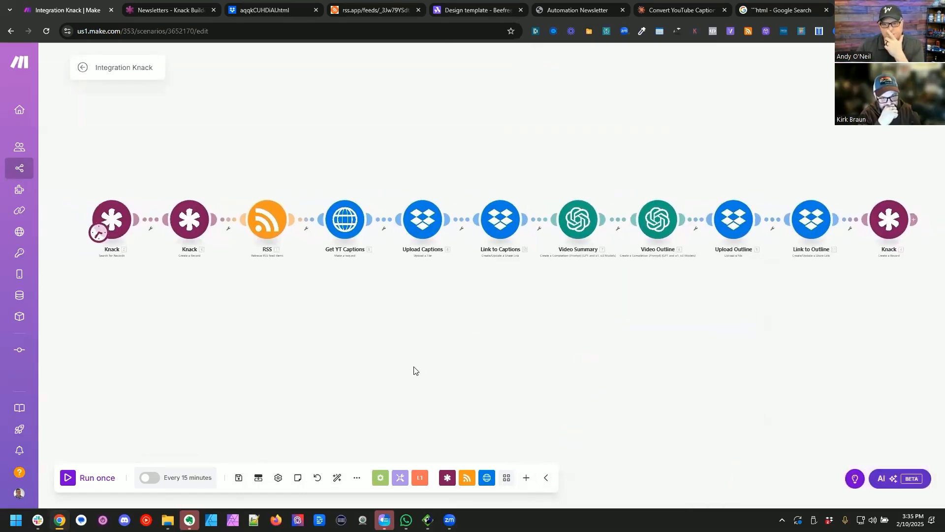
Step: Review the last Knack module's field mappings from Channel Name through Outline Dropbox Link
{"action": "left_click", "coordinate": [884, 225]}
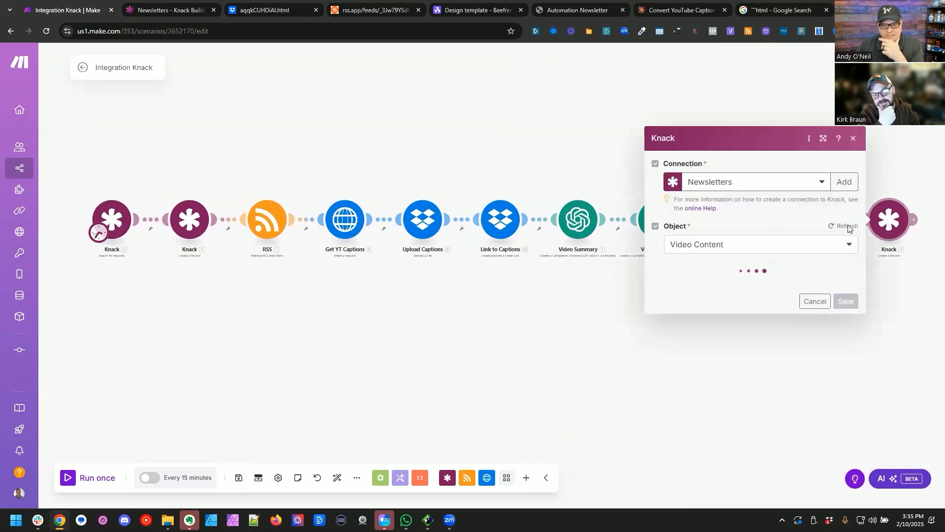
{"action": "scroll", "coordinate": [741, 239], "scroll_direction": "down", "scroll_amount": 5}
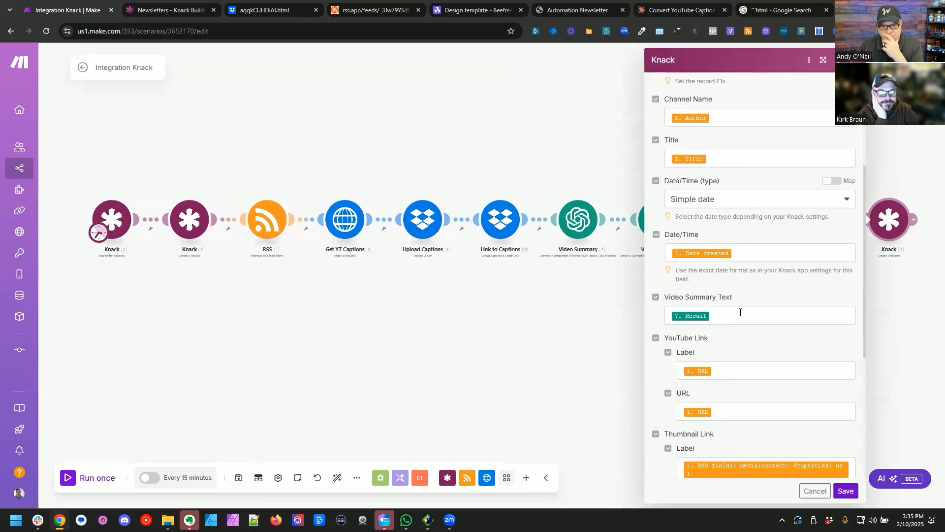
{"action": "scroll", "coordinate": [787, 393], "scroll_direction": "down", "scroll_amount": 5}
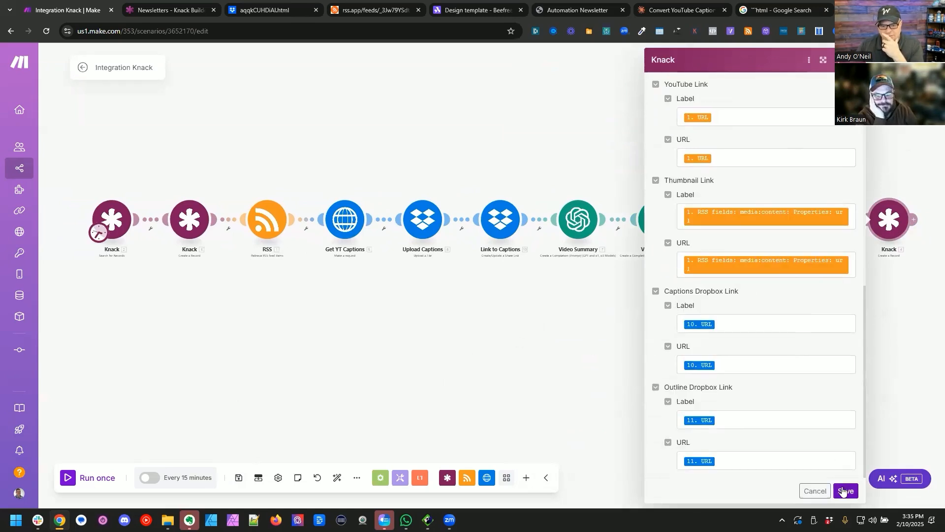
{"action": "left_click", "coordinate": [844, 491]}
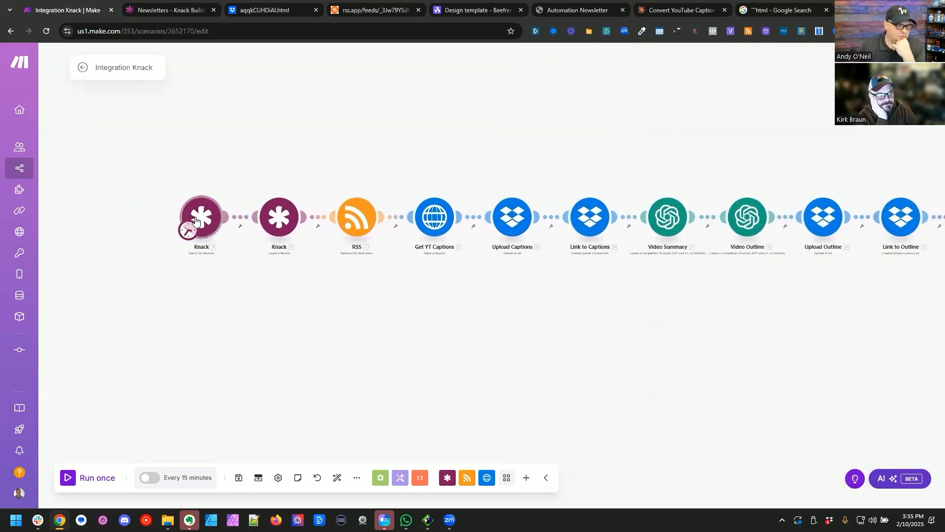
Step: Run the first Knack search module on its own and insert a router between it and the Create a Record module
{"action": "scroll", "coordinate": [209, 212], "scroll_direction": "up", "scroll_amount": 3}
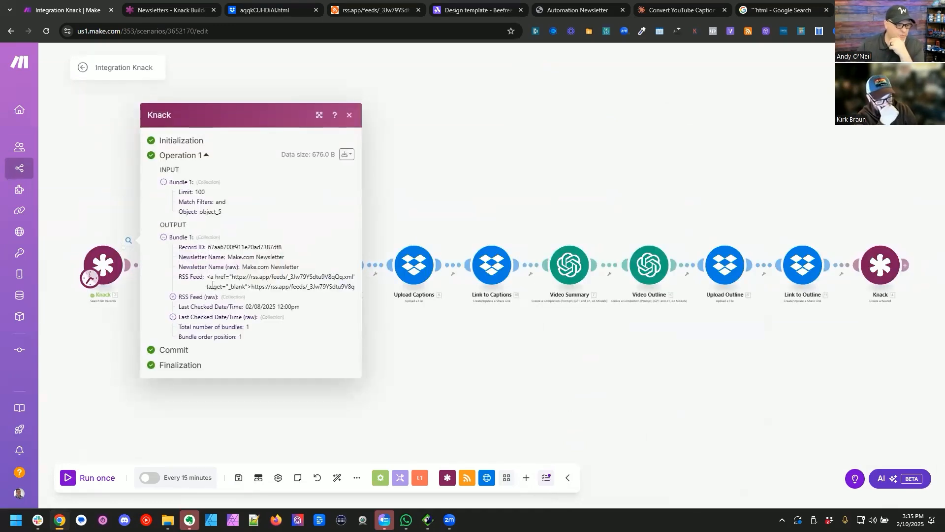
{"action": "left_click", "coordinate": [96, 326]}
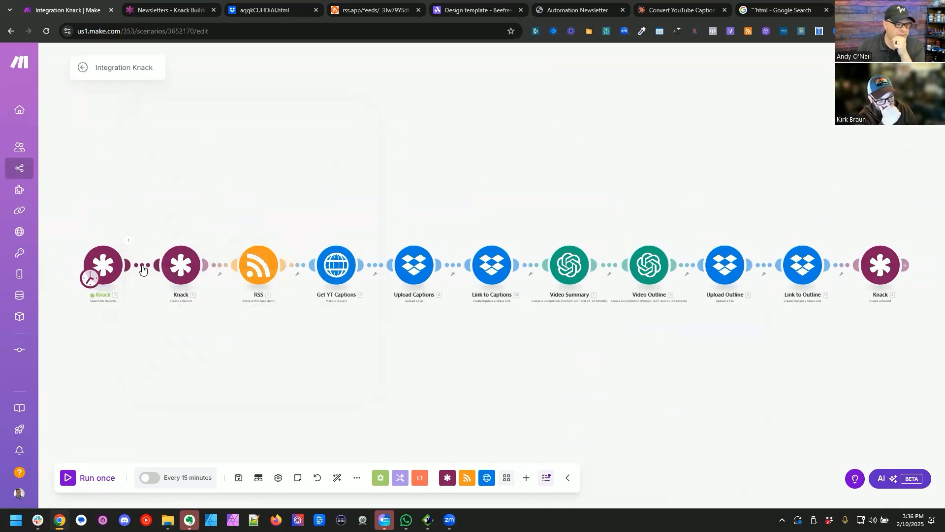
{"action": "right_click", "coordinate": [143, 270]}
{"action": "left_click", "coordinate": [192, 323]}
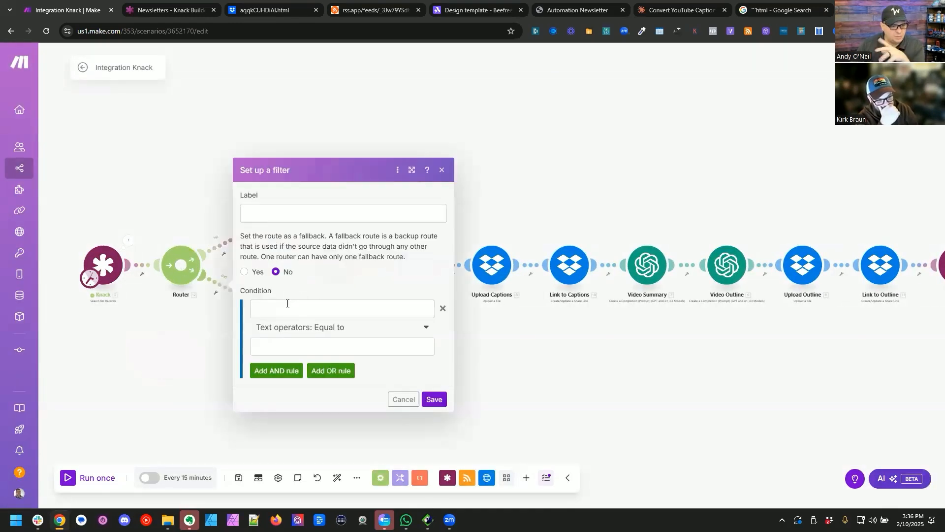
Step: Filter the router's new empty route so Total number of bundles is numerically equal to Bundle order position, and save the filter
{"action": "left_click", "coordinate": [288, 305]}
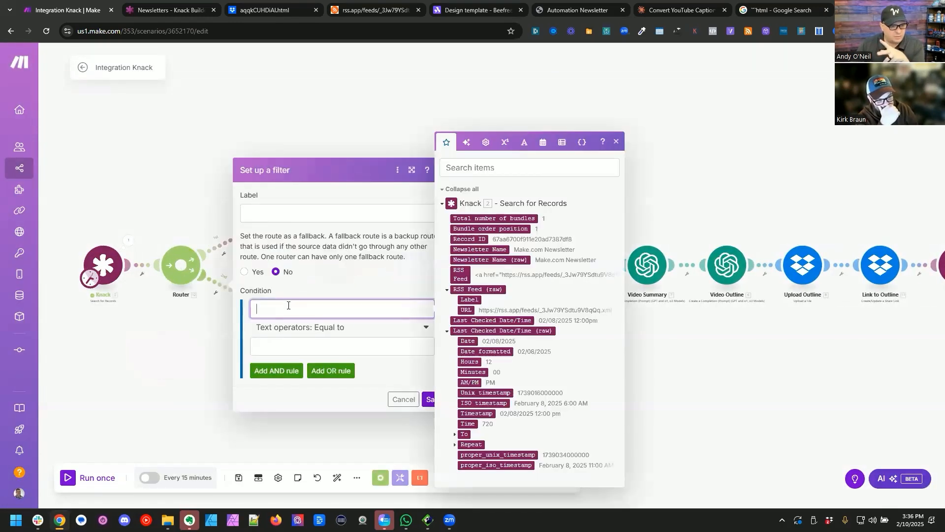
{"action": "left_click", "coordinate": [502, 218]}
{"action": "left_click_drag", "start_coordinate": [492, 228], "coordinate": [351, 345]}
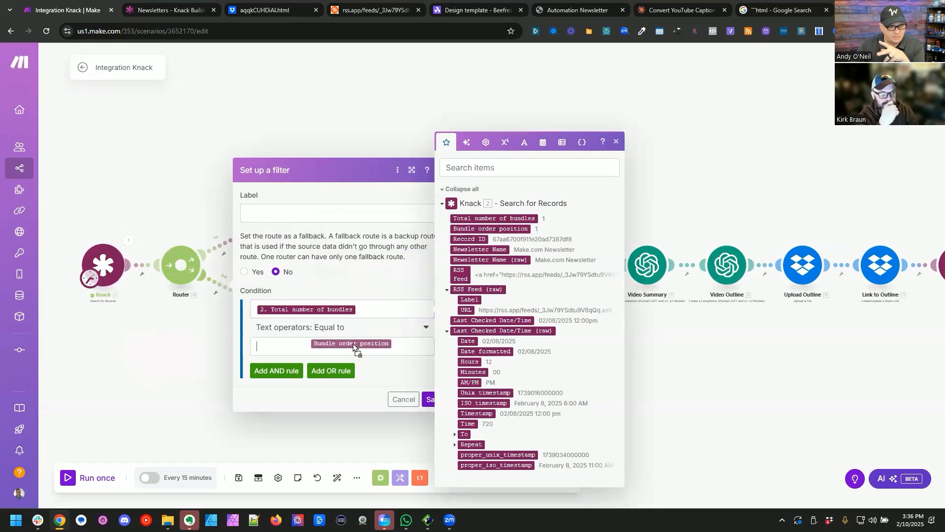
{"action": "left_click", "coordinate": [354, 329]}
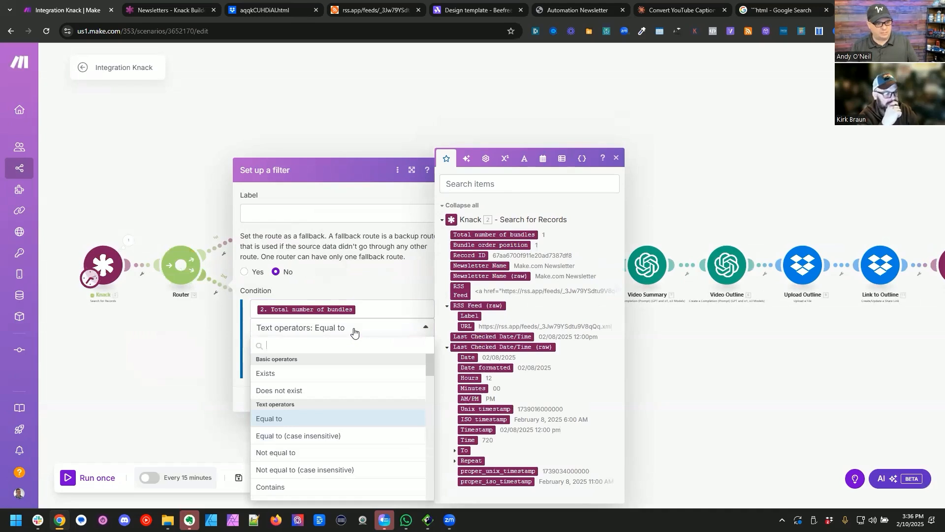
{"action": "type", "text": "equ"}
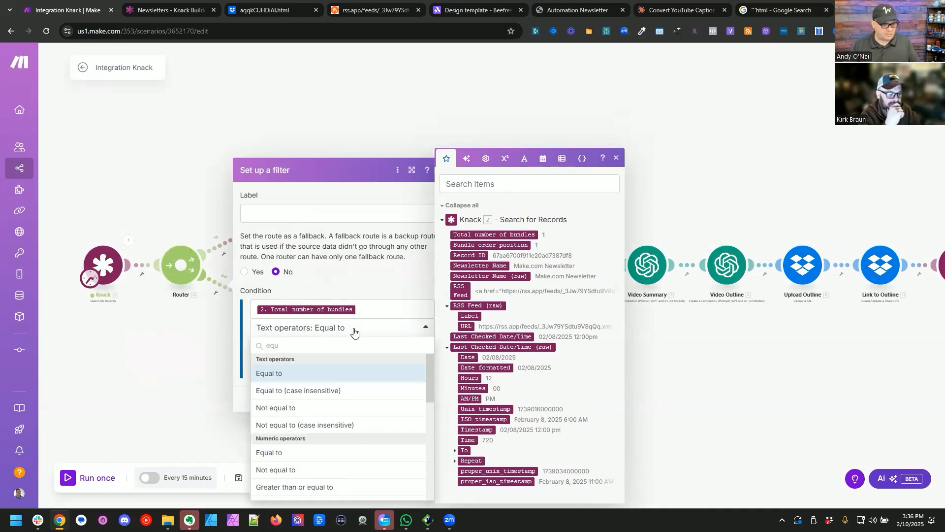
{"action": "left_click", "coordinate": [268, 455]}
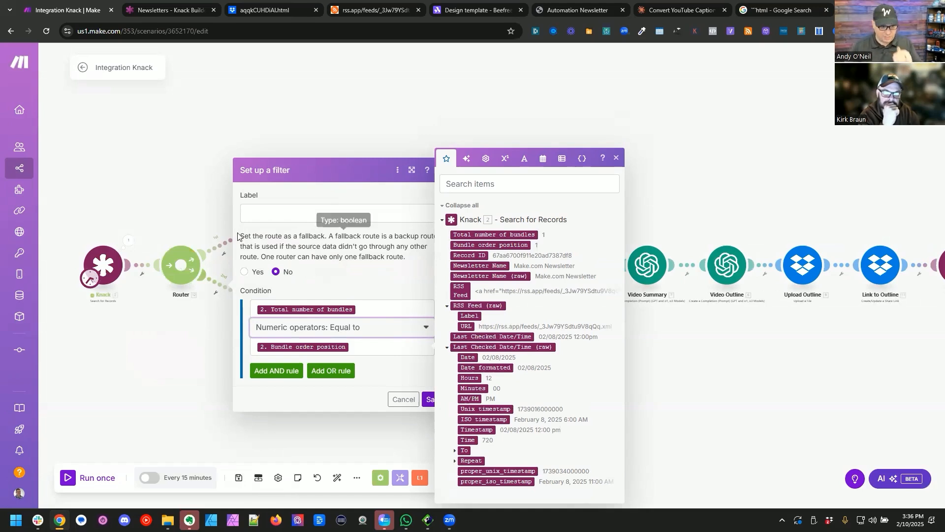
{"action": "left_click", "coordinate": [428, 403]}
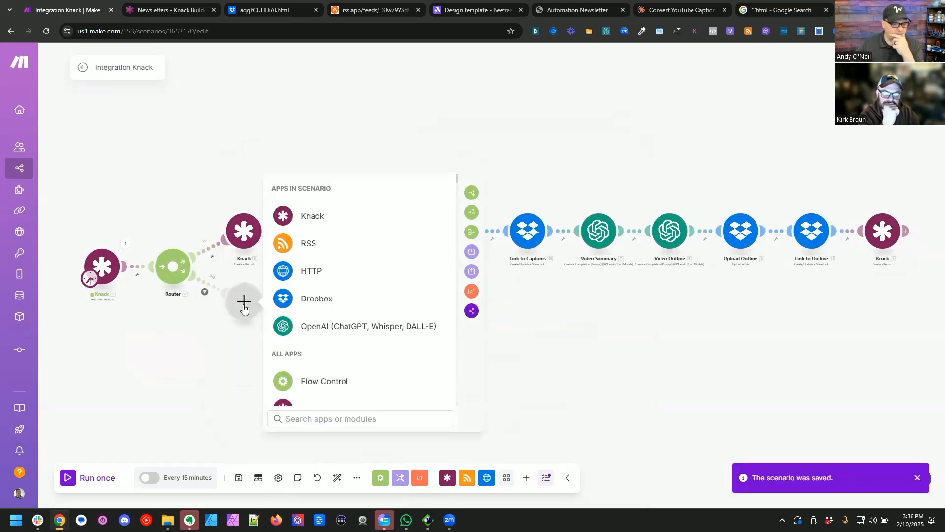
Step: Add a Knack Update a Record module to the filtered route and set its object to Newsletters
{"action": "left_click", "coordinate": [306, 215]}
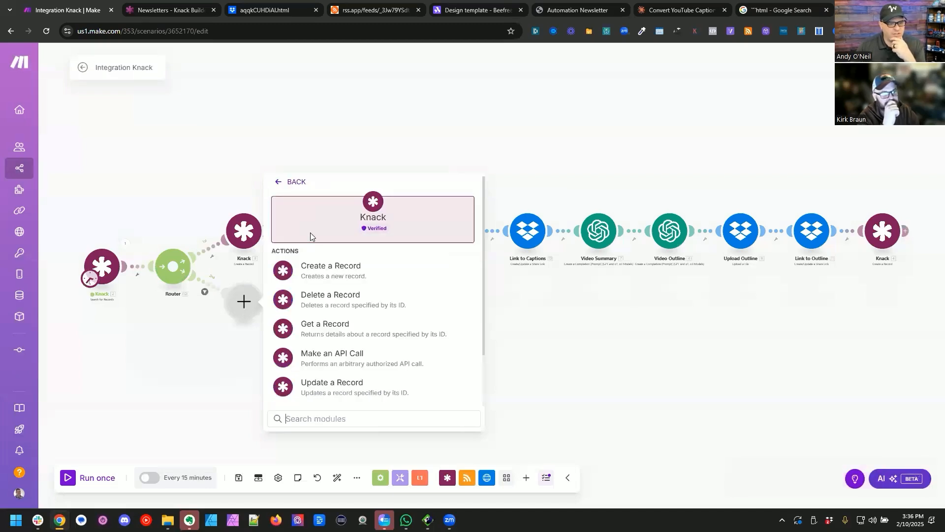
{"action": "left_click", "coordinate": [317, 385]}
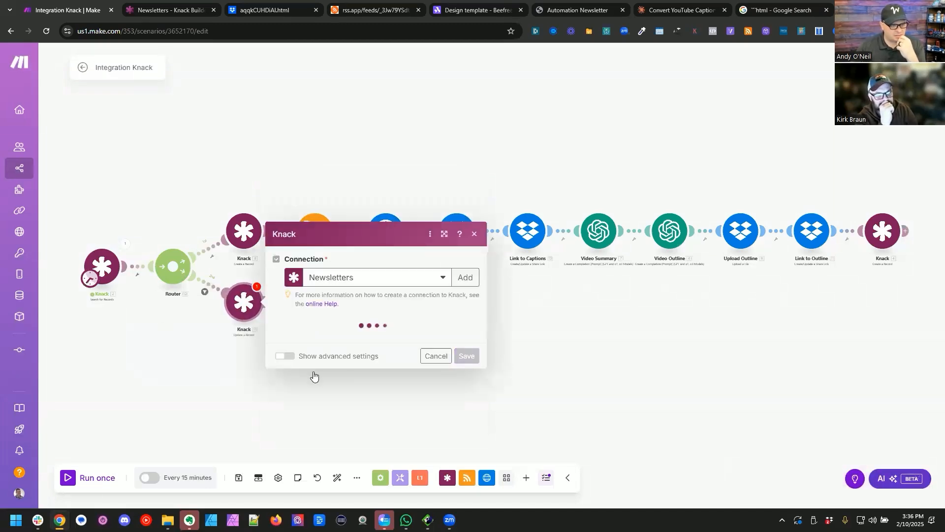
{"action": "left_click", "coordinate": [385, 339]}
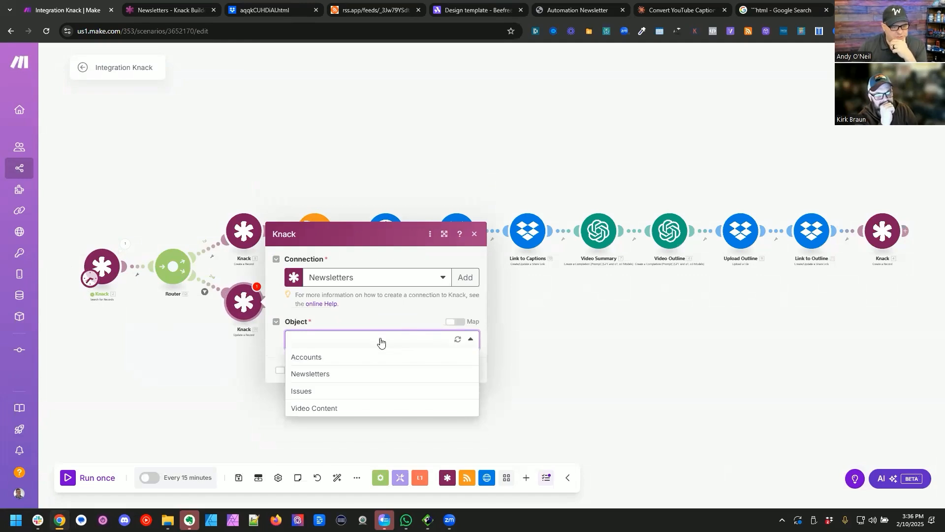
{"action": "left_click", "coordinate": [356, 374]}
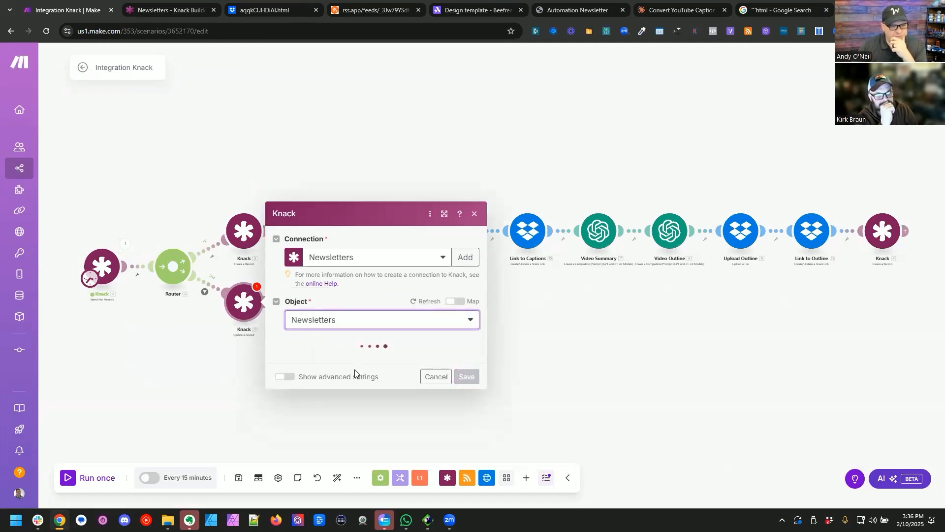
Step: Map the update module's Record ID to the search's Record ID and set Last Checked Date/Time to now
{"action": "left_click", "coordinate": [355, 207]}
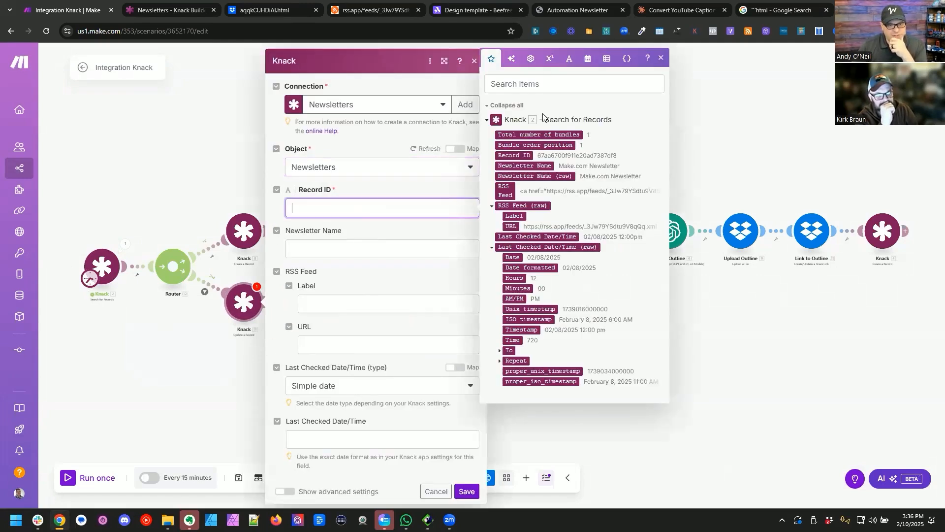
{"action": "left_click", "coordinate": [527, 156]}
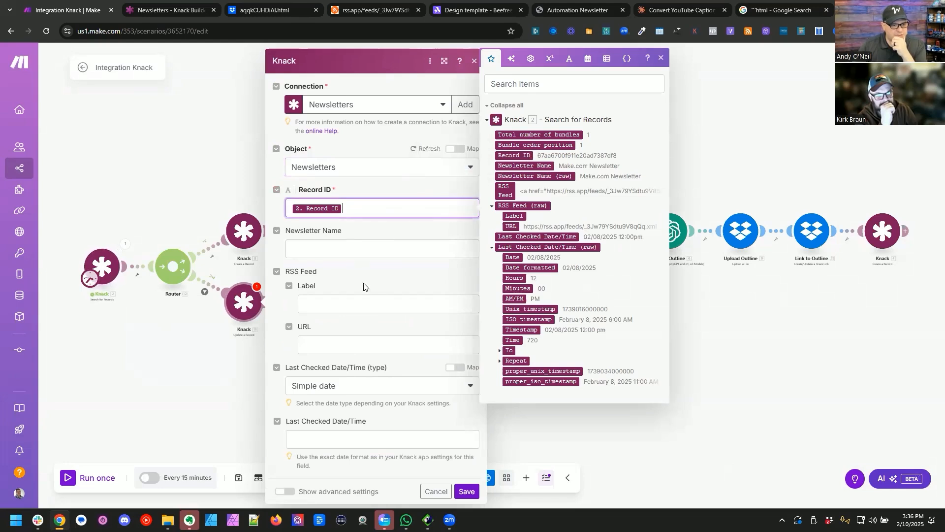
{"action": "left_click", "coordinate": [355, 439]}
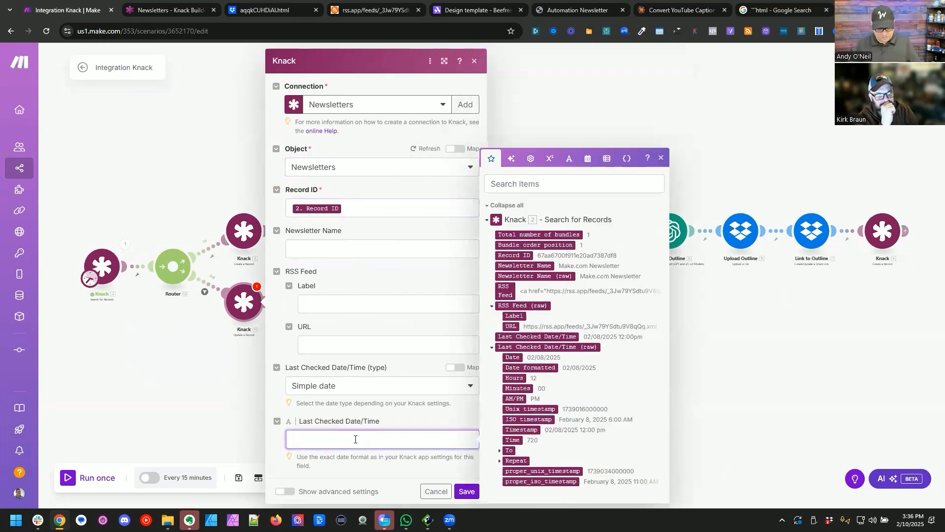
{"action": "type", "text": "{{now}}"}
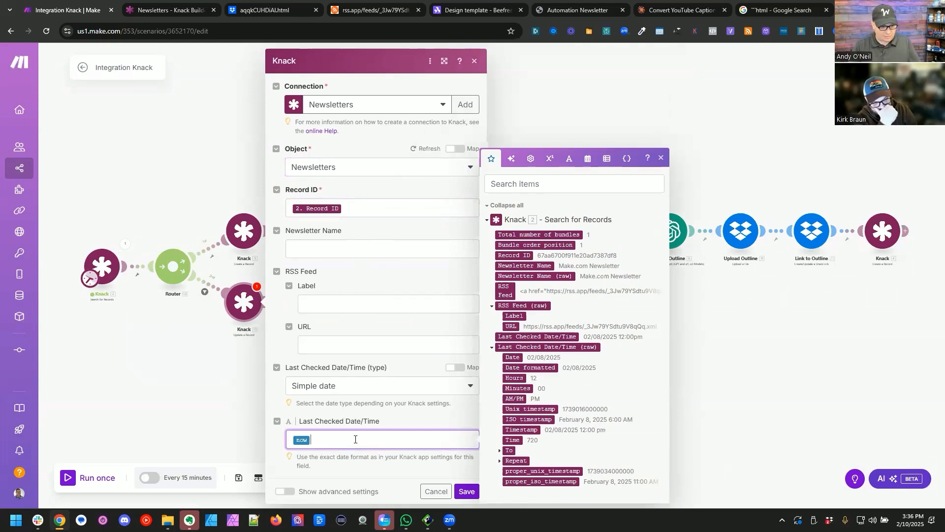
{"action": "left_click", "coordinate": [82, 336]}
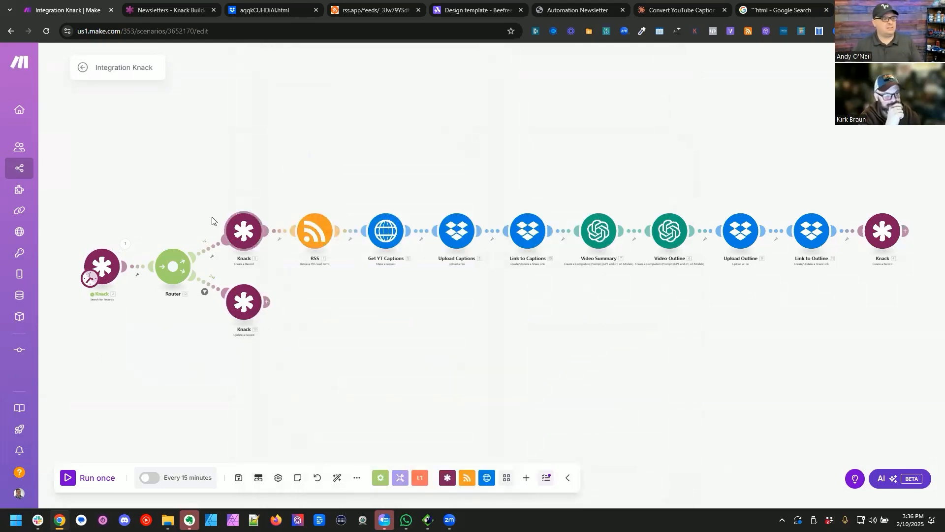
Step: Rename the scenario "Automated Newsletter Step 1" and open the list of all scenarios in a separate browser tab
{"action": "left_click", "coordinate": [102, 65]}
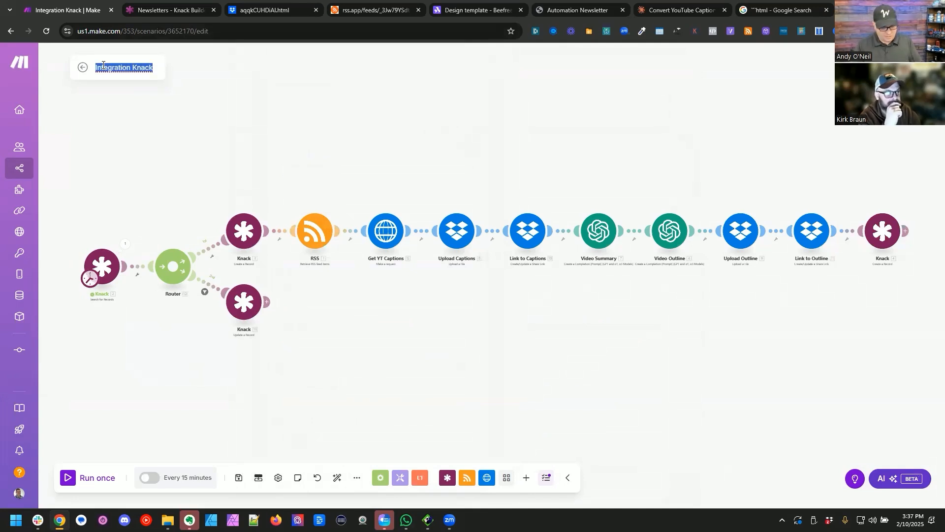
{"action": "type", "text": "Ne"}
{"action": "type", "text": "toma"}
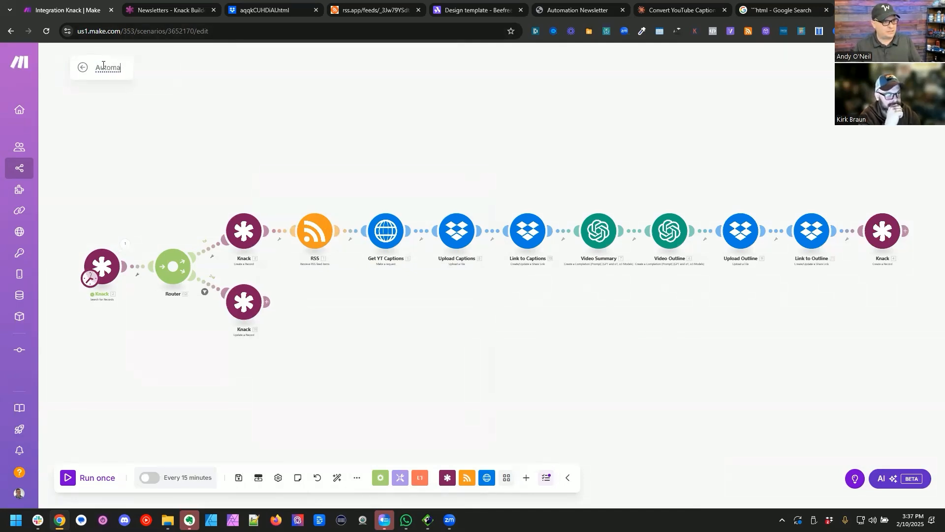
{"action": "type", "text": "ted Newslet"}
{"action": "type", "text": "Step 1"}
{"action": "middle_click", "coordinate": [83, 67]}
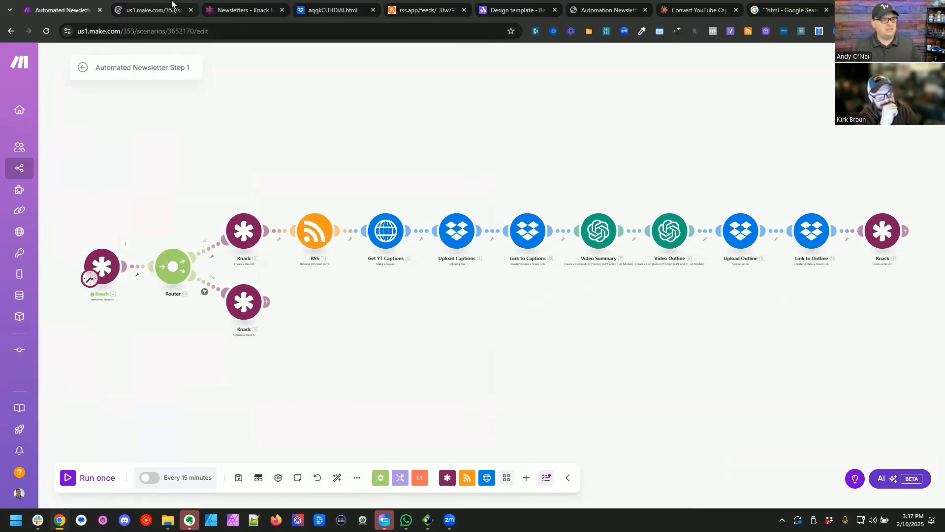
{"action": "left_click", "coordinate": [172, 4]}
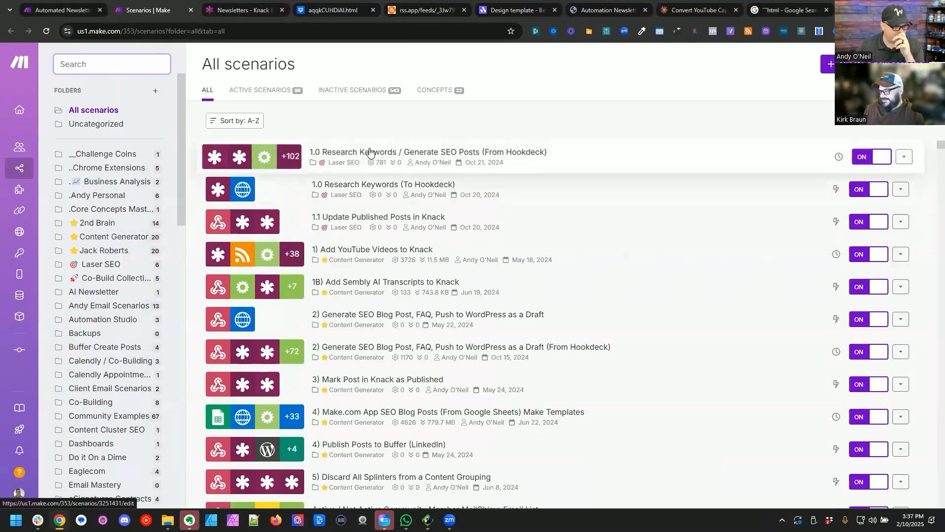
Step: Find the AI Newsletter folder in the scenario folders and create a new scenario inside it
{"action": "scroll", "coordinate": [98, 316], "scroll_direction": "down", "scroll_amount": 10}
{"action": "left_click", "coordinate": [89, 315]}
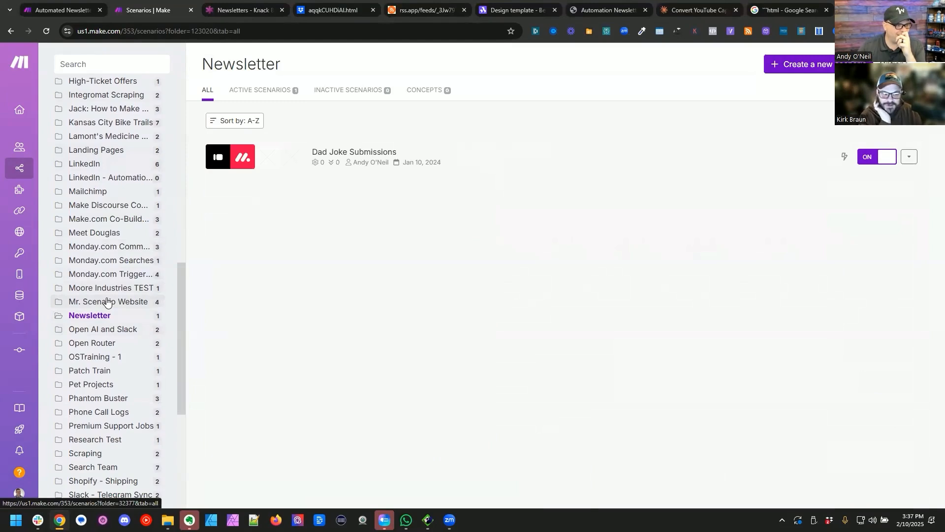
{"action": "scroll", "coordinate": [107, 302], "scroll_direction": "up", "scroll_amount": 10}
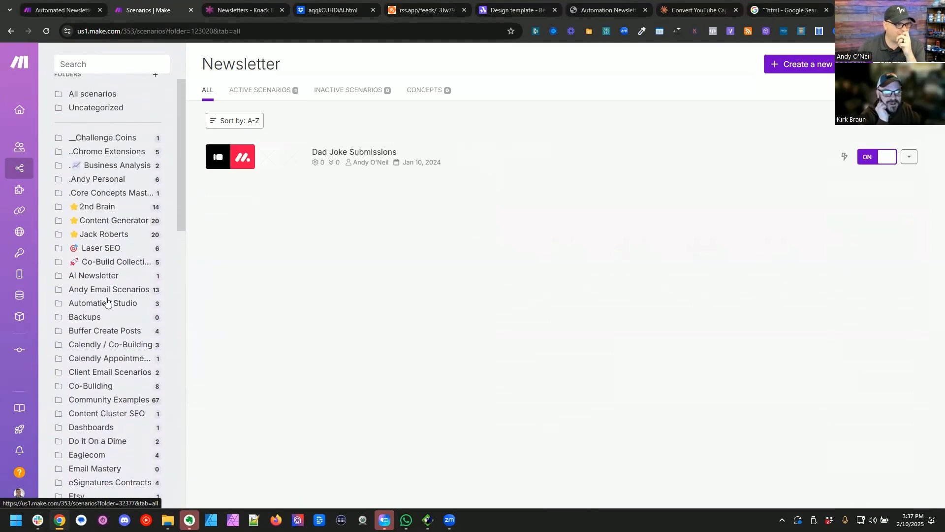
{"action": "scroll", "coordinate": [107, 301], "scroll_direction": "up", "scroll_amount": 1}
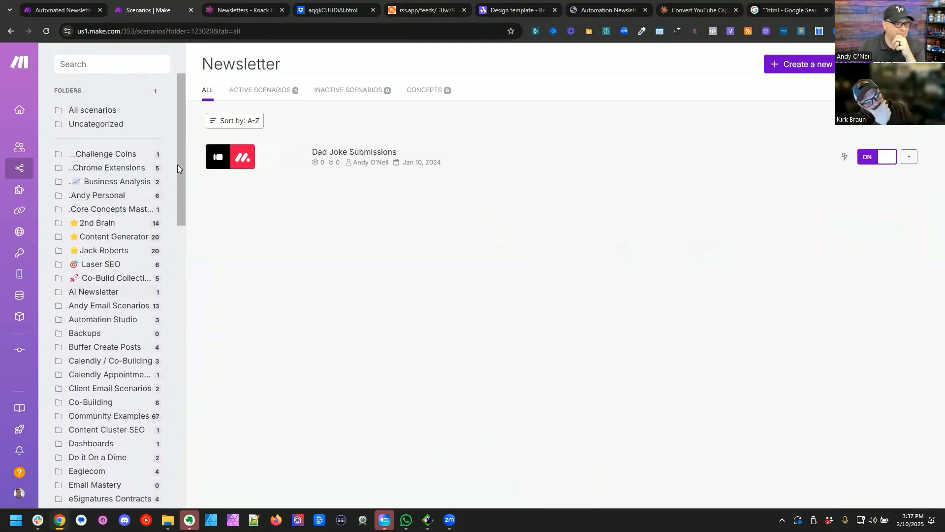
{"action": "left_click", "coordinate": [96, 294]}
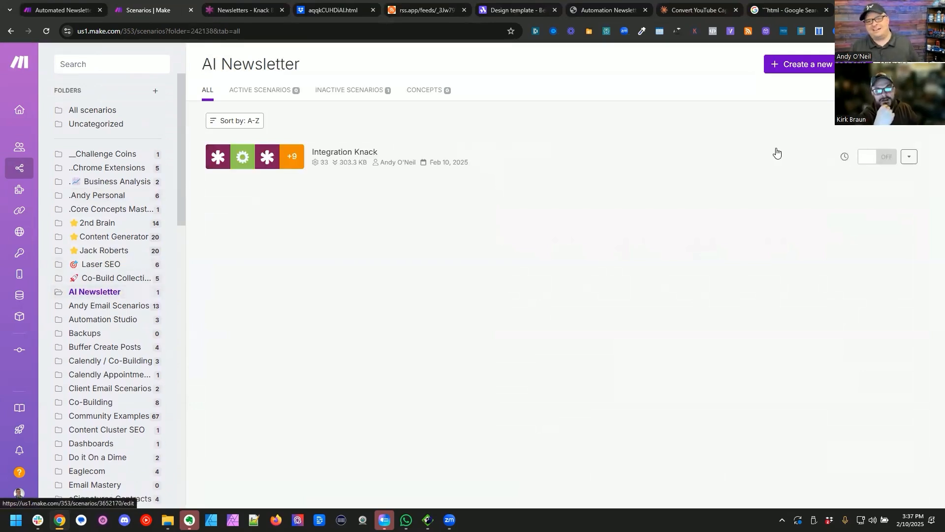
{"action": "left_click", "coordinate": [810, 65]}
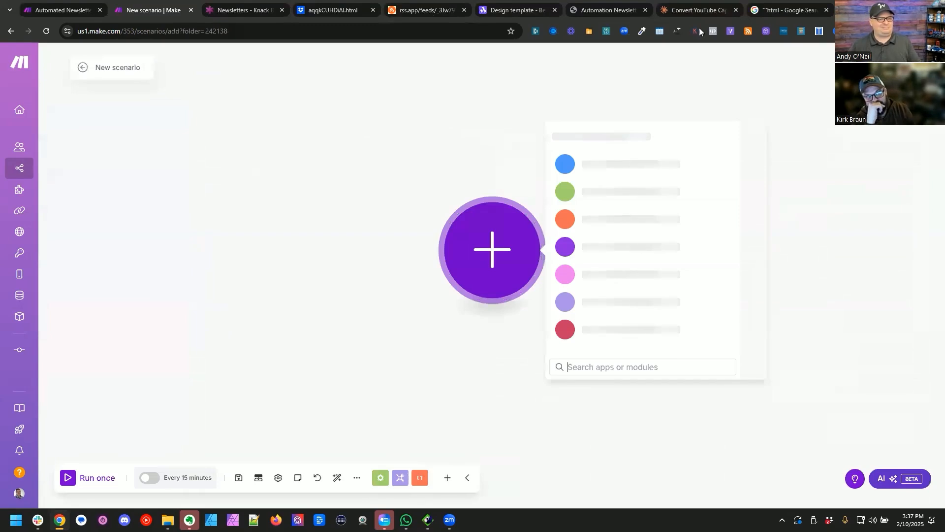
Step: Rename the new scenario "Automated newsletter: Step 2"
{"action": "triple_click", "coordinate": [112, 68]}
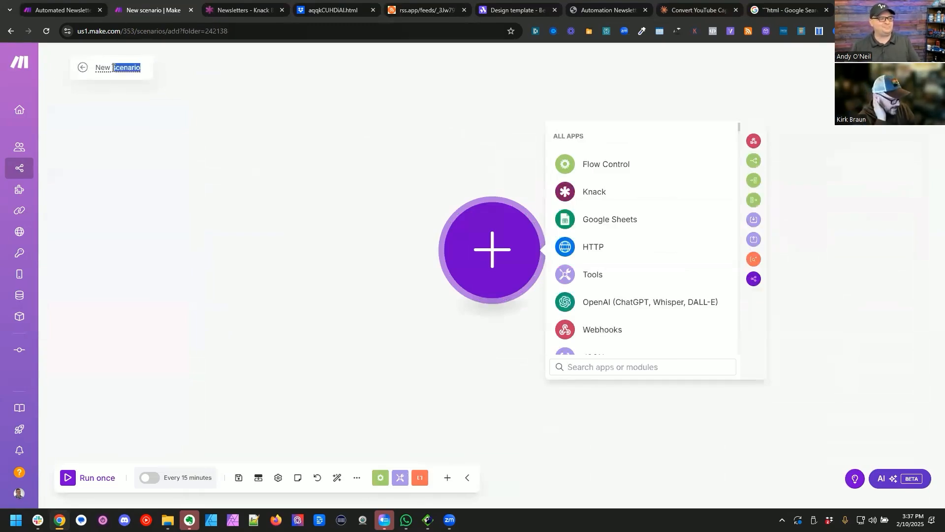
{"action": "type", "text": "Automat"}
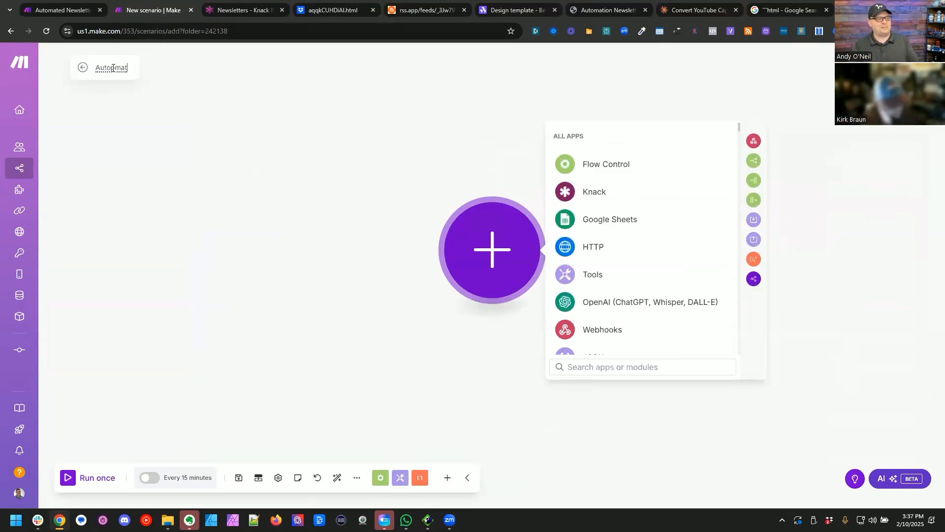
{"action": "type", "text": "ed newsletter: Step 2"}
{"action": "key", "text": "Return"}
Step: Add a Custom webhook trigger with a new webhook named after the scenario, copy its address, and save the module
{"action": "left_click", "coordinate": [602, 329]}
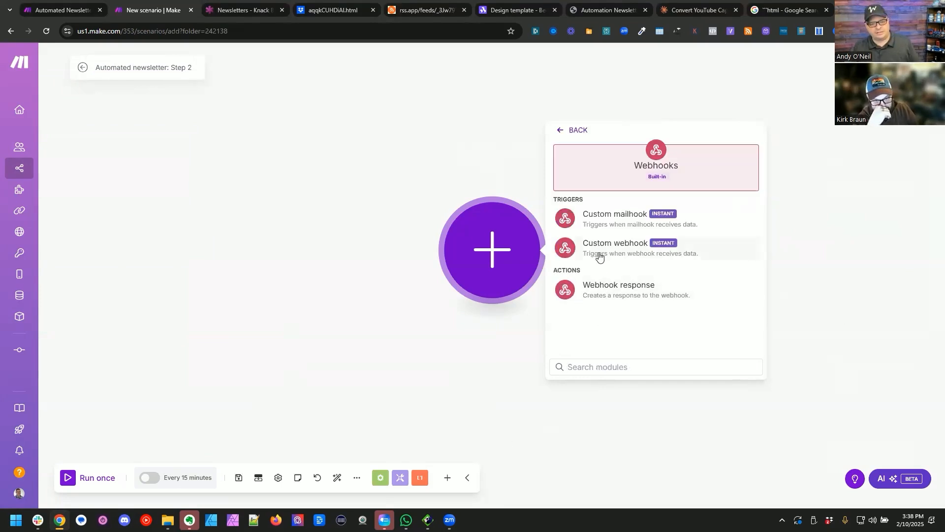
{"action": "left_click", "coordinate": [599, 254]}
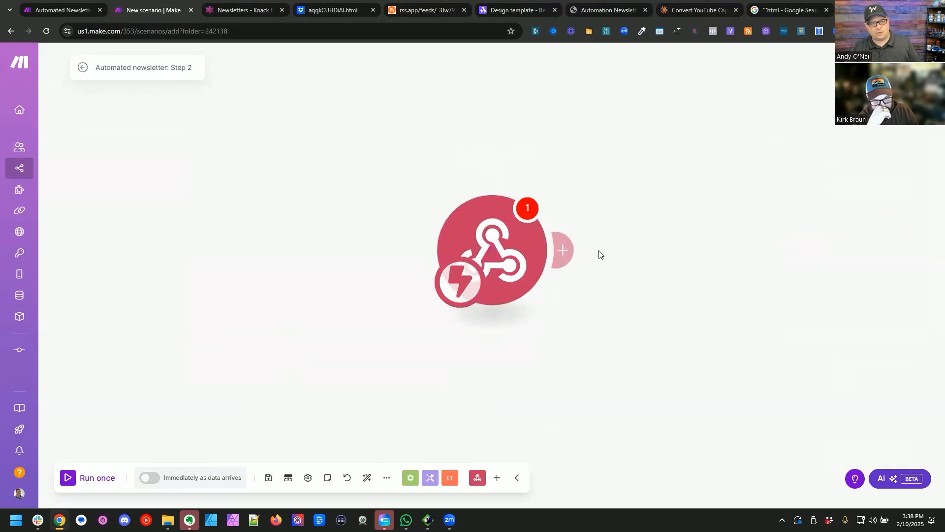
{"action": "triple_click", "coordinate": [168, 70]}
{"action": "key", "text": "ctrl+c"}
{"action": "left_click", "coordinate": [749, 247]}
{"action": "triple_click", "coordinate": [633, 212]}
{"action": "key", "text": "ctrl+v"}
{"action": "left_click", "coordinate": [710, 330]}
{"action": "left_click", "coordinate": [727, 289]}
{"action": "left_click", "coordinate": [751, 334]}
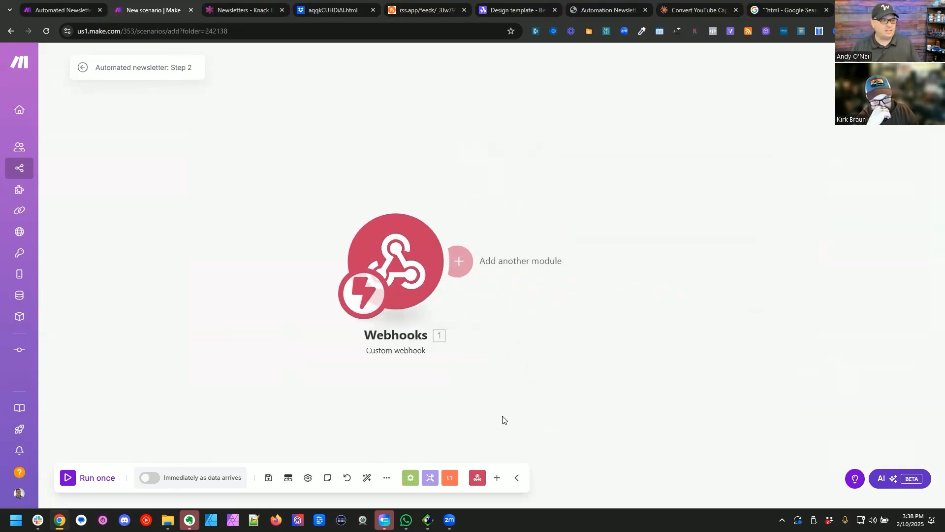
Step: In the Step 1 scenario, add an HTTP Make a request module after the Knack Update a Record module
{"action": "key", "text": "ctrl+shift+Tab"}
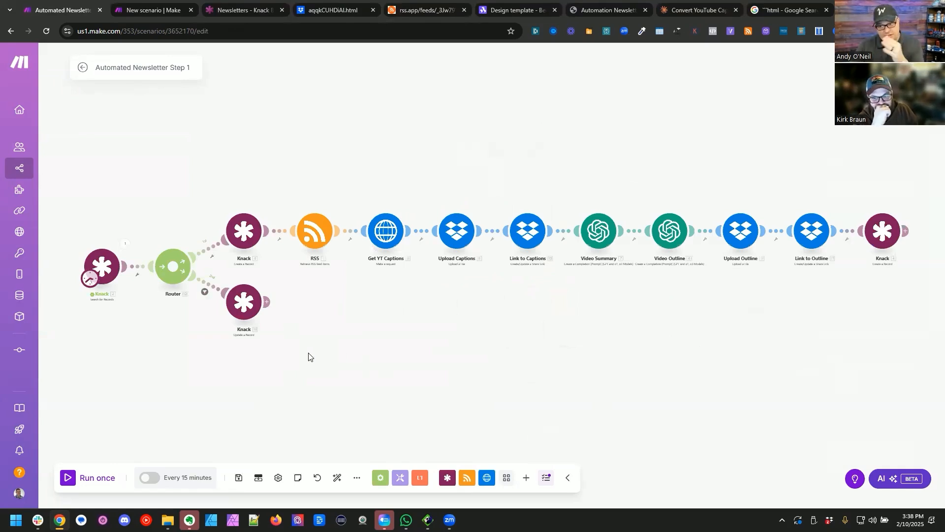
{"action": "left_click", "coordinate": [267, 302]}
{"action": "left_click", "coordinate": [382, 269]}
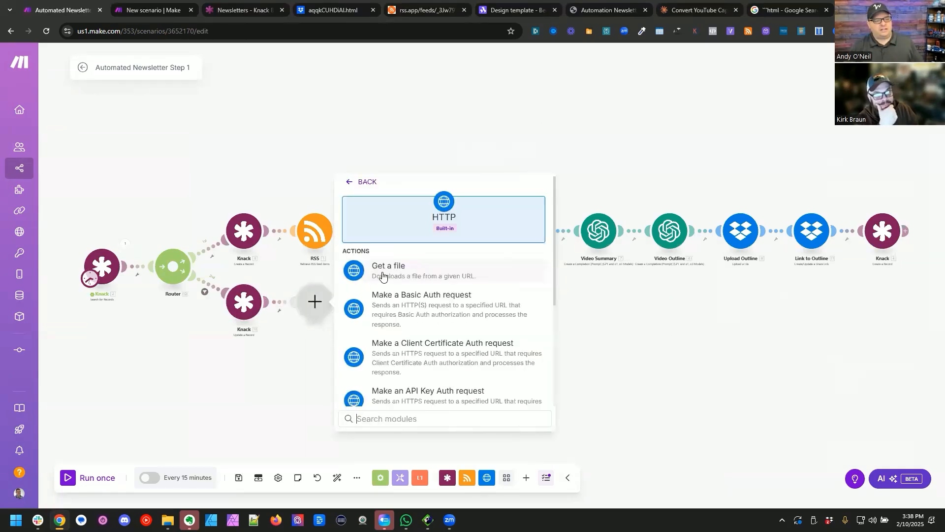
{"action": "type", "text": "make"}
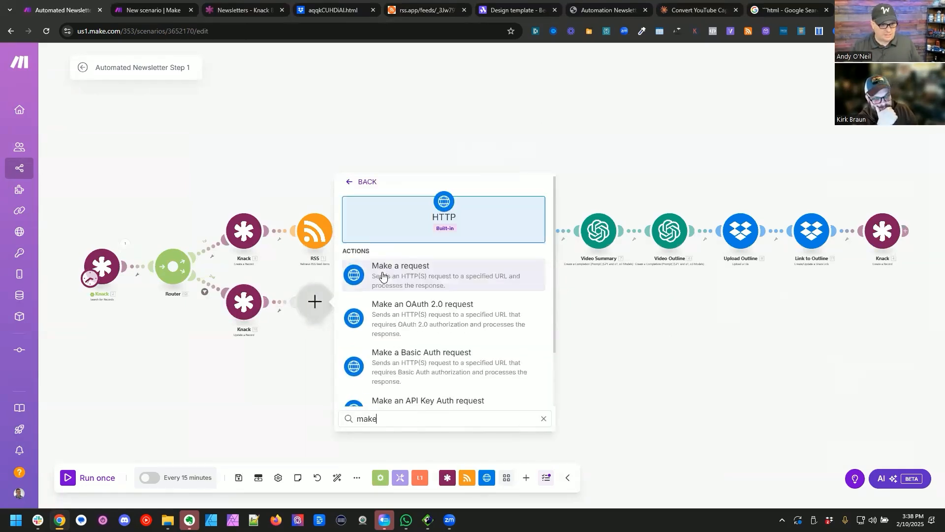
{"action": "scroll", "coordinate": [409, 320], "scroll_direction": "down", "scroll_amount": 2}
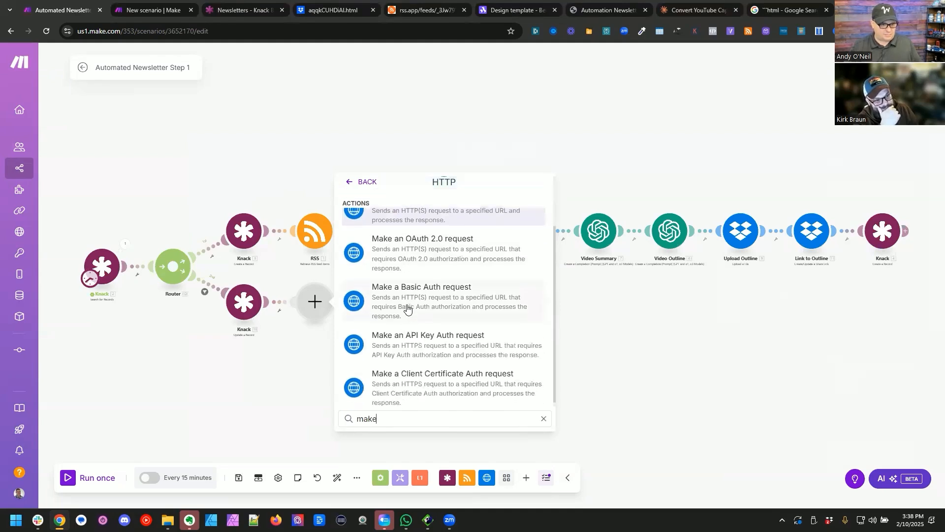
{"action": "scroll", "coordinate": [407, 298], "scroll_direction": "up", "scroll_amount": 2}
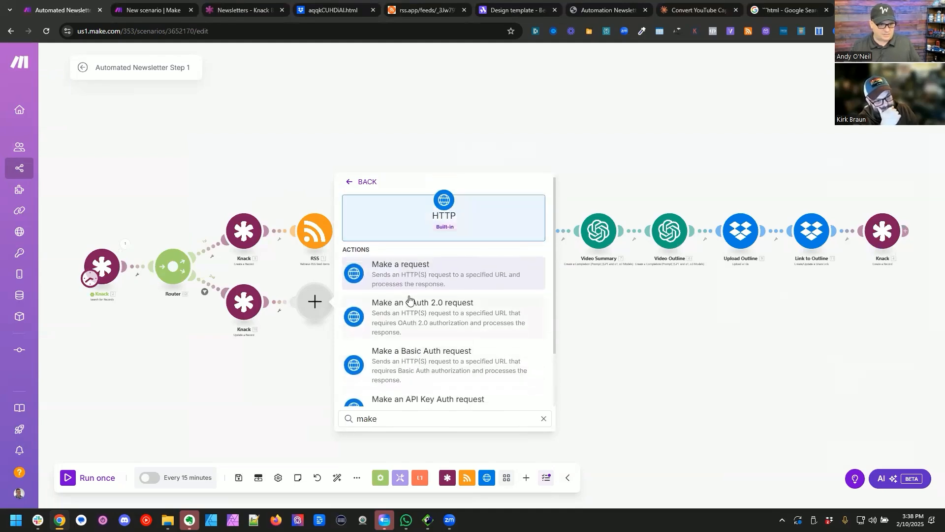
{"action": "left_click", "coordinate": [409, 279]}
Step: Set the HTTP request's URL to the copied webhook address, choose the POST method, and save the module
{"action": "left_click", "coordinate": [393, 208]}
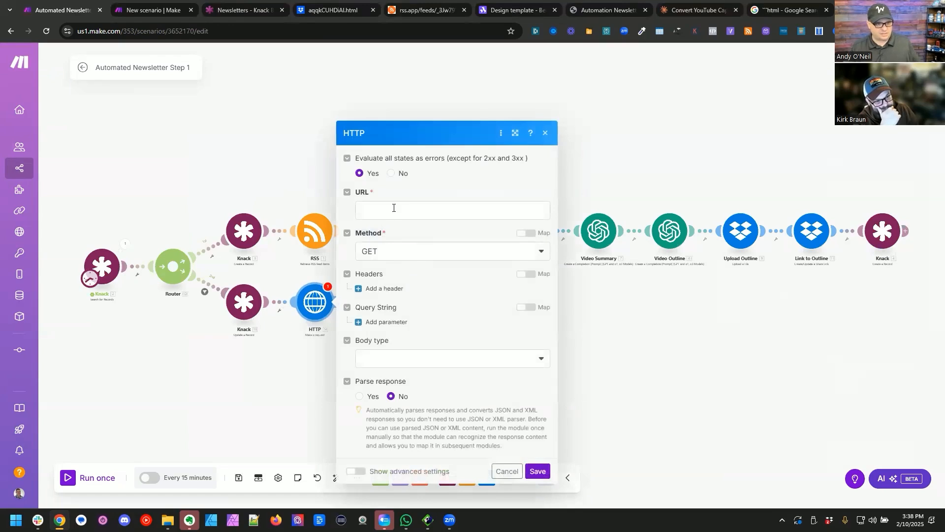
{"action": "key", "text": "ctrl+v"}
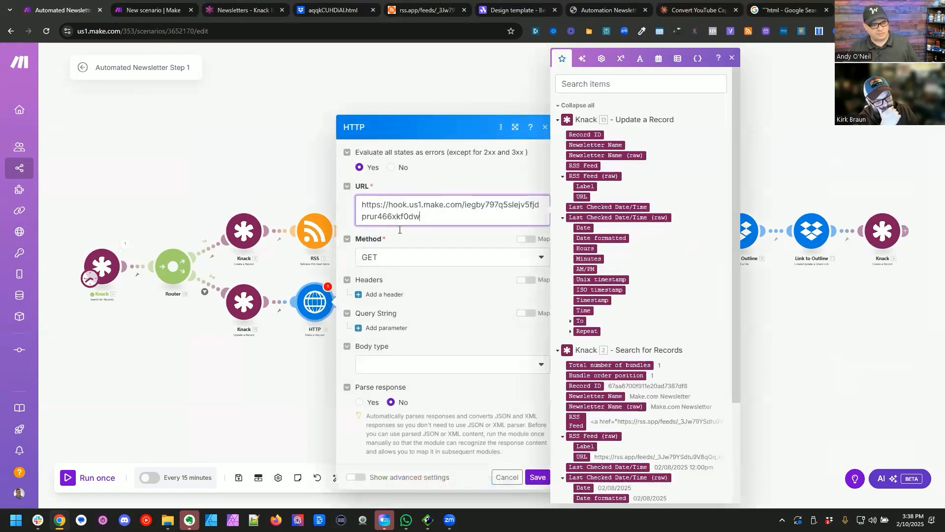
{"action": "left_click", "coordinate": [399, 257]}
{"action": "left_click", "coordinate": [393, 308]}
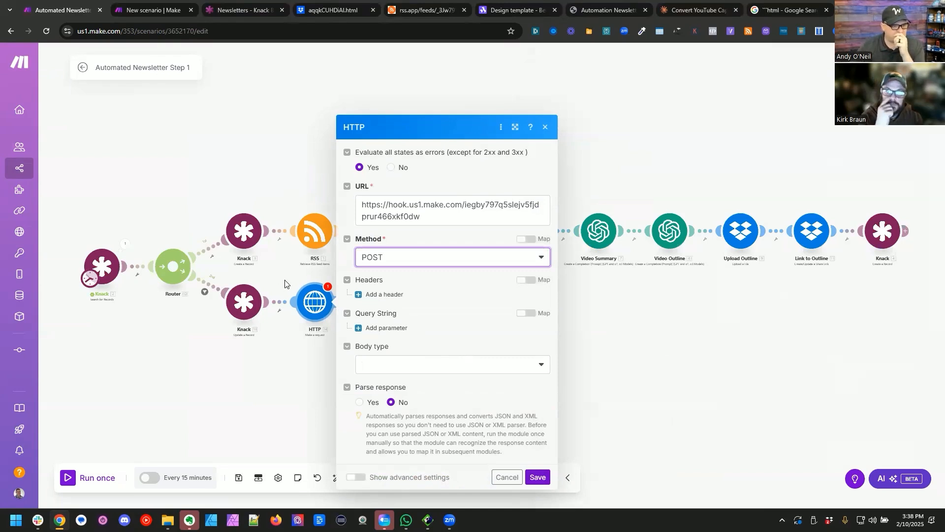
{"action": "left_click", "coordinate": [538, 477]}
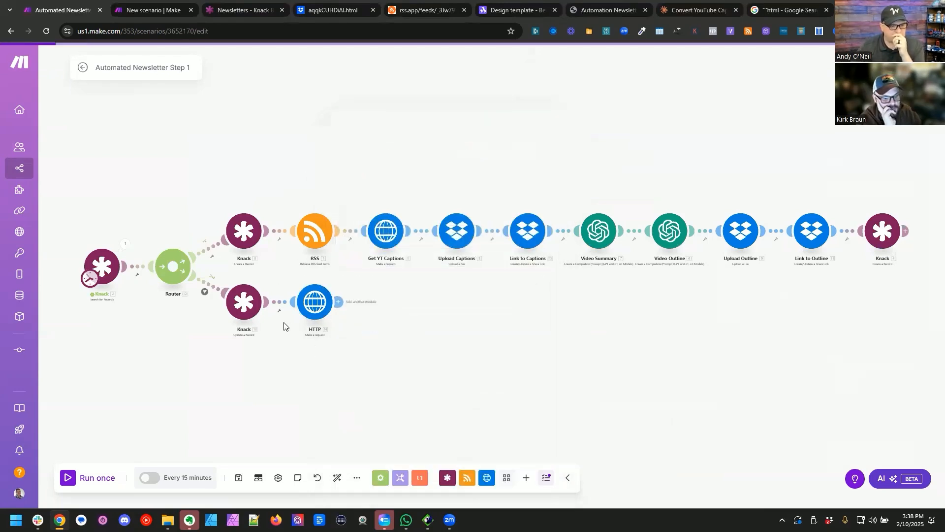
Step: Check the Knack Create a Record module's settings, and open the options for the link between Update a Record and HTTP
{"action": "left_click", "coordinate": [240, 234]}
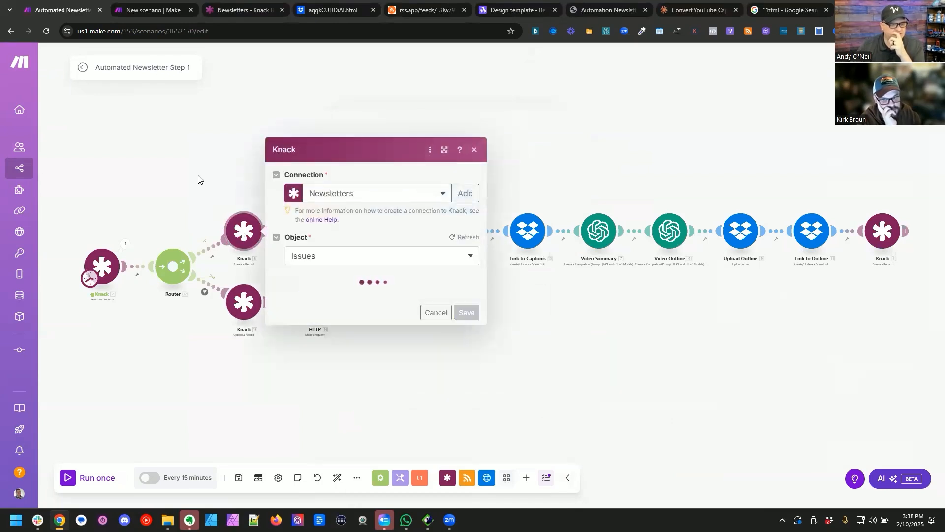
{"action": "left_click", "coordinate": [202, 225]}
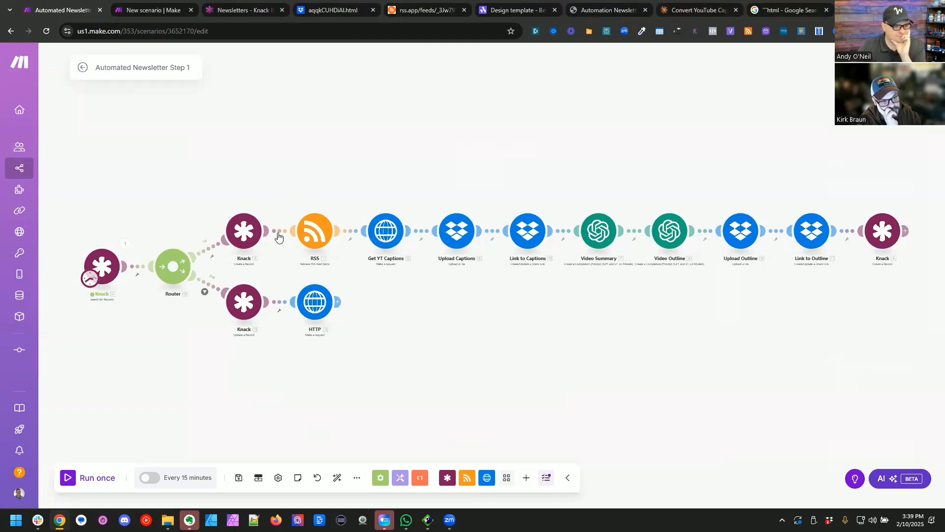
{"action": "left_click", "coordinate": [280, 304]}
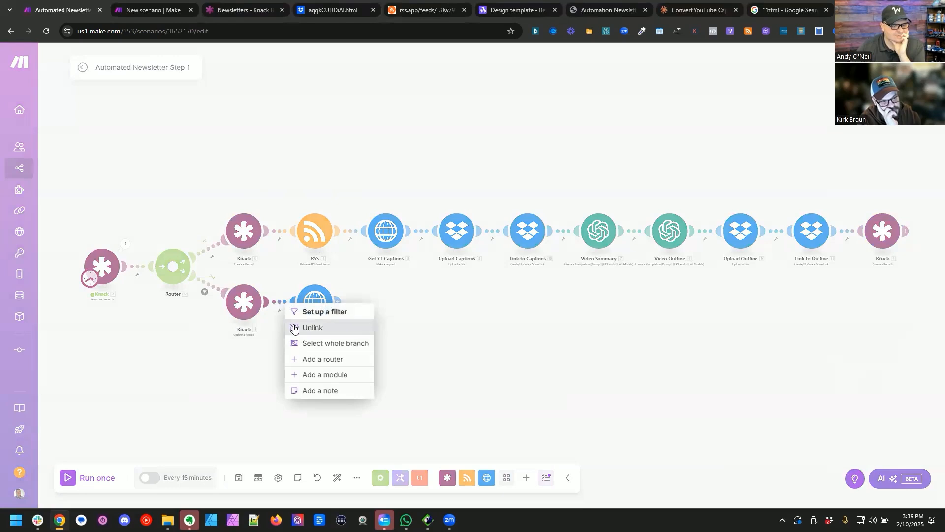
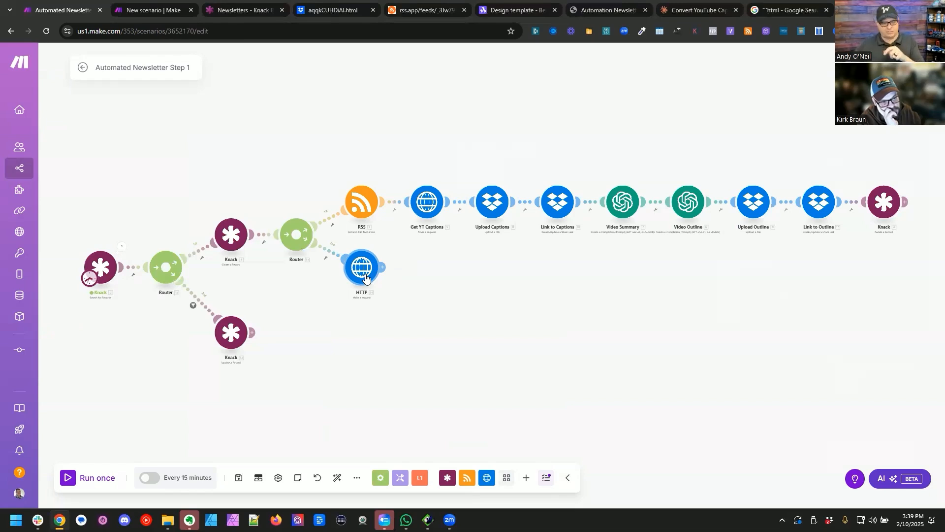
Step: Add a query string parameter named issueID with its value to the HTTP module in the Step 1 scenario and save the module
{"action": "left_click", "coordinate": [365, 277]}
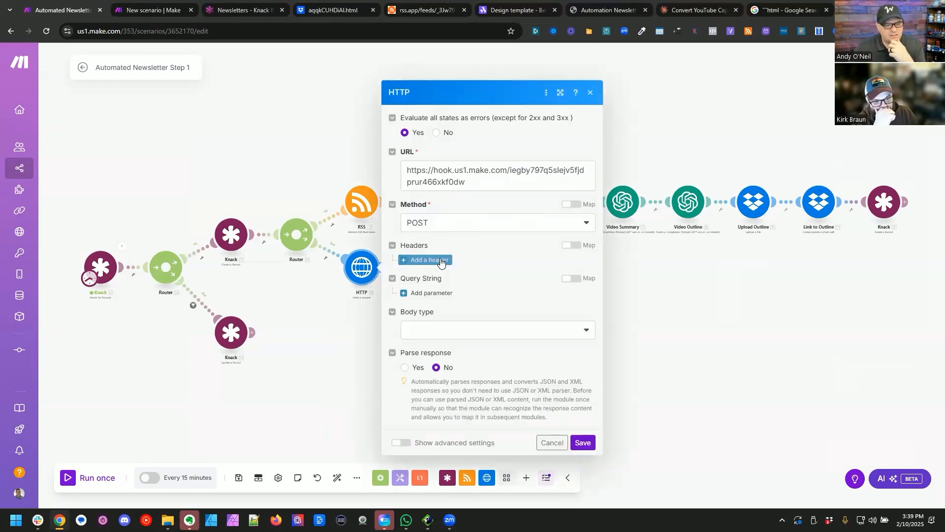
{"action": "left_click", "coordinate": [434, 294]}
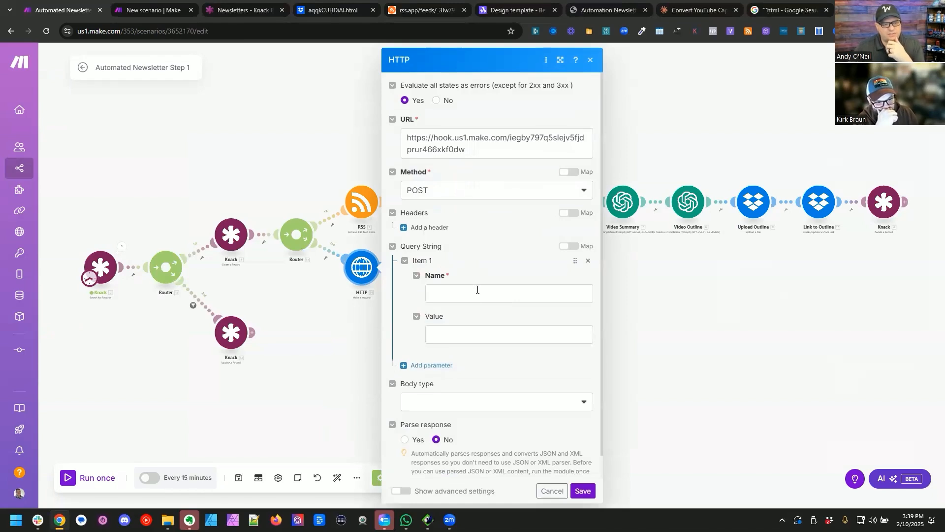
{"action": "left_click", "coordinate": [477, 290]}
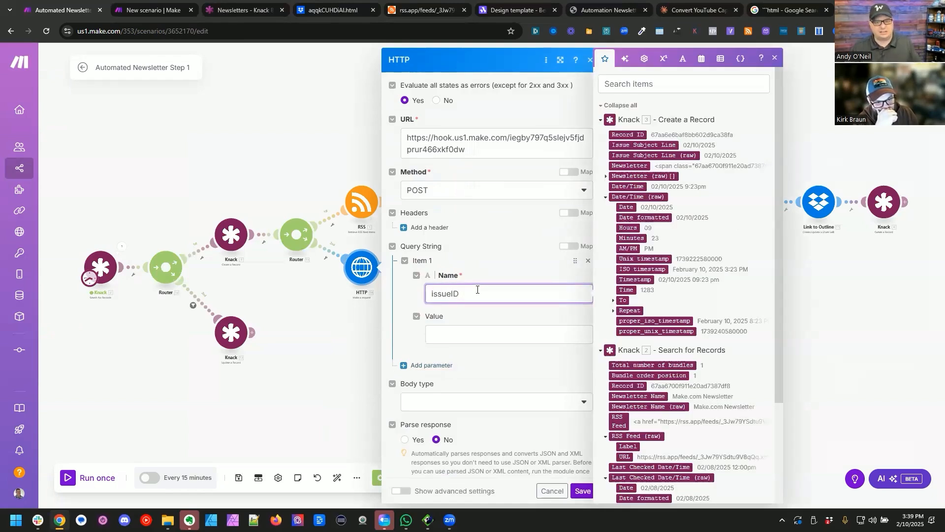
{"action": "left_click", "coordinate": [483, 321]}
{"action": "left_click_drag", "start_coordinate": [516, 300], "coordinate": [501, 330]}
{"action": "left_click", "coordinate": [258, 348]}
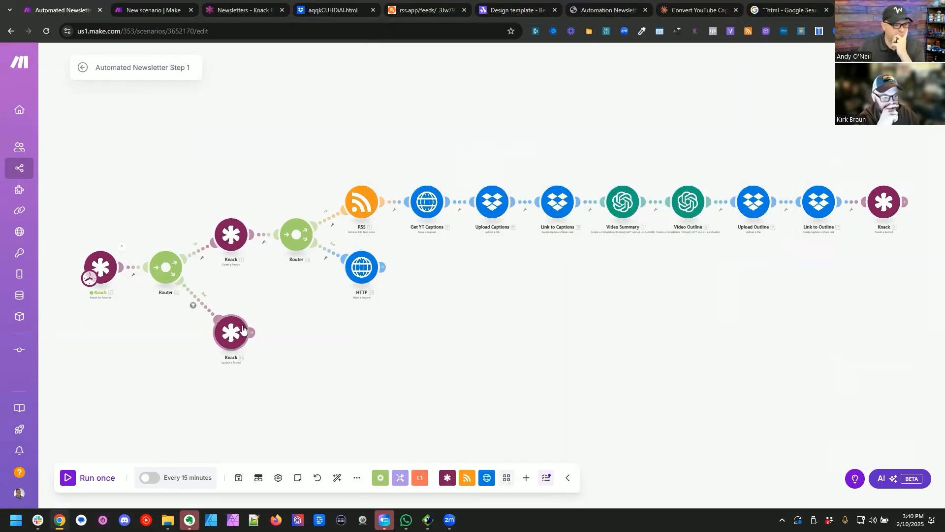
Step: Remove the first router so that Knack Update a Record follows the HTTP module, and save and auto-align the scenario
{"action": "right_click", "coordinate": [164, 266]}
{"action": "left_click", "coordinate": [197, 351]}
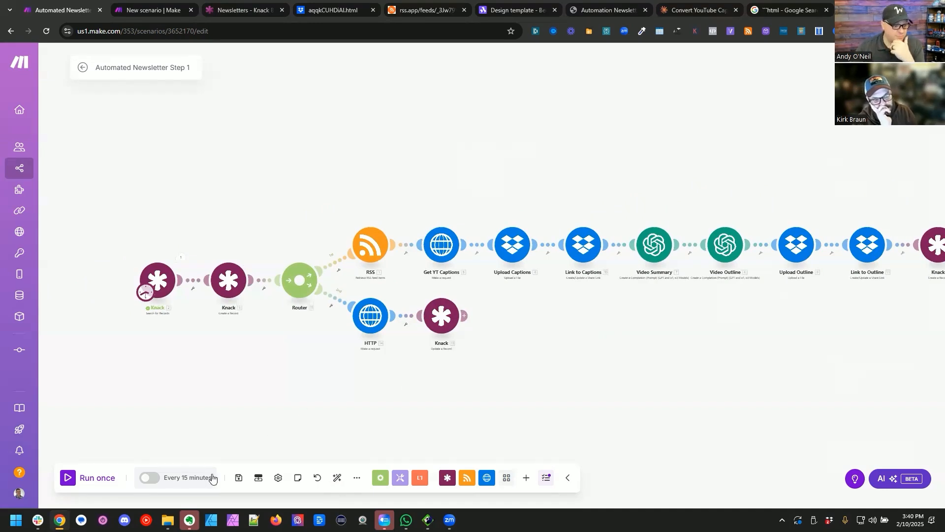
{"action": "left_click", "coordinate": [239, 478]}
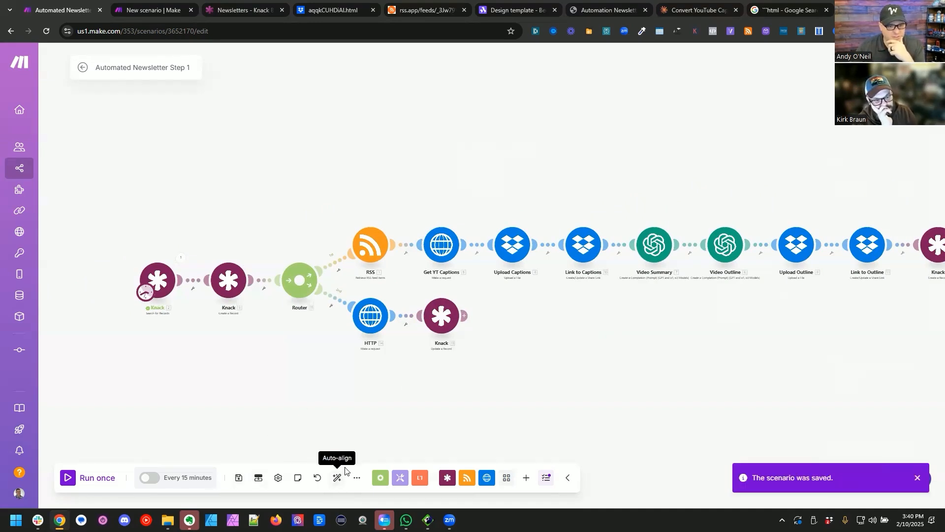
{"action": "left_click", "coordinate": [340, 484]}
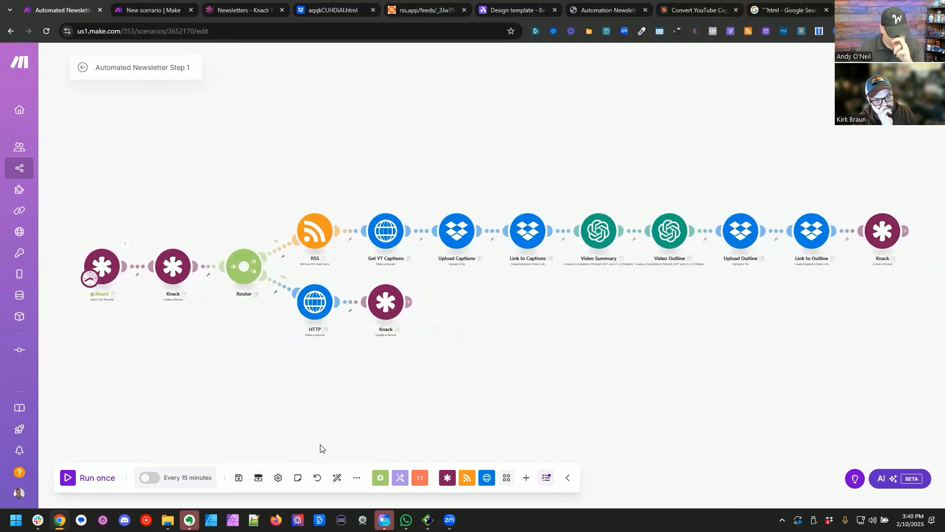
Step: Switch to Knack, close the open link editor, and reload the Video Content table's records to review them
{"action": "left_click", "coordinate": [241, 10]}
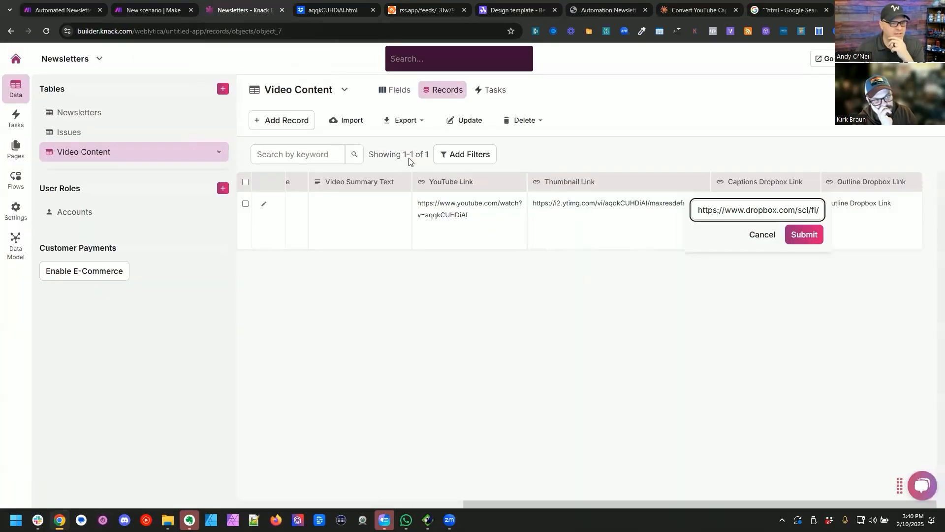
{"action": "left_click", "coordinate": [386, 93]}
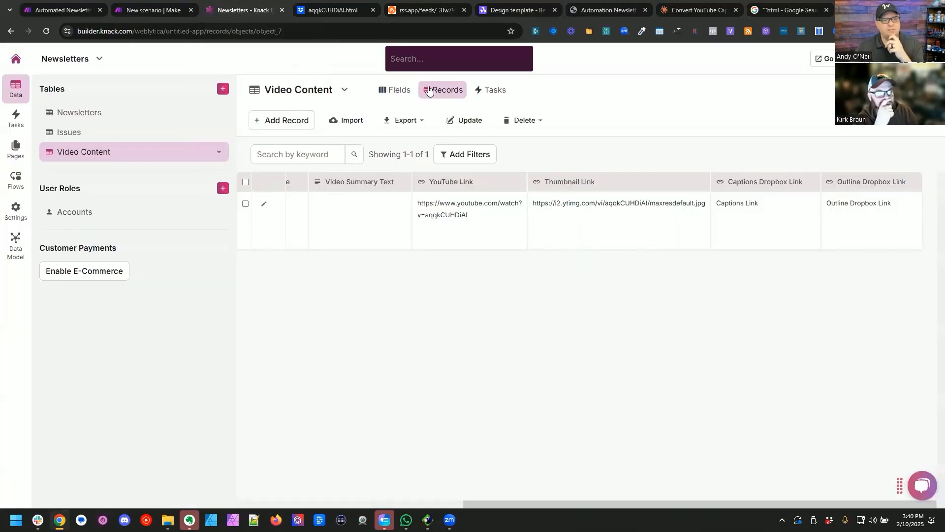
{"action": "left_click", "coordinate": [395, 92]}
{"action": "left_click", "coordinate": [433, 91]}
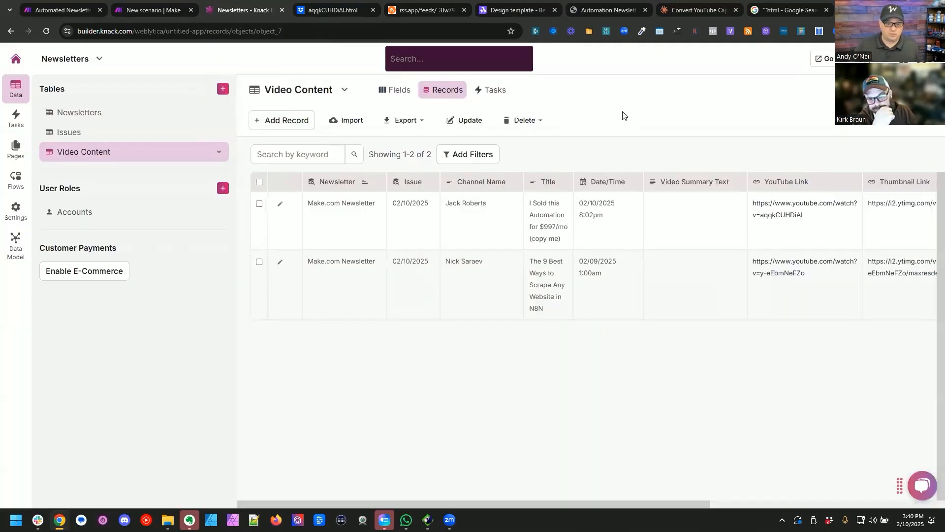
{"action": "mouse_move", "coordinate": [440, 501]}
{"action": "left_mouse_down"}
{"action": "mouse_move", "coordinate": [667, 502]}
{"action": "mouse_move", "coordinate": [436, 502]}
{"action": "left_mouse_up"}
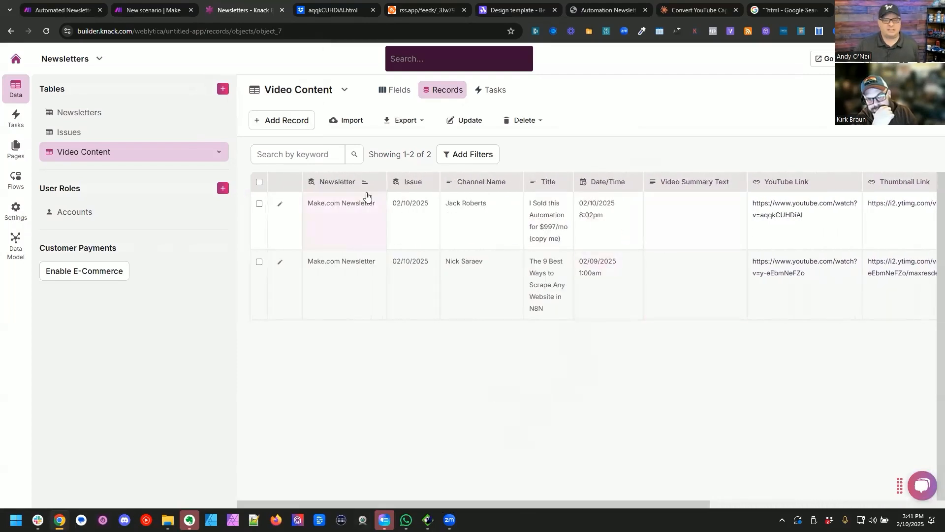
Step: Return to the Step 1 scenario in Make and open the details of the February 10, 2025, 3:23 PM run from its history
{"action": "left_click", "coordinate": [150, 5]}
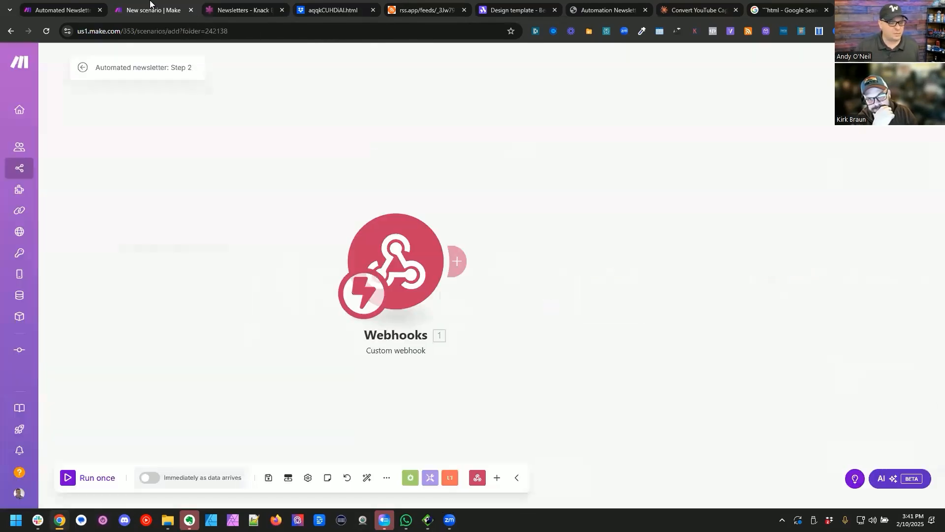
{"action": "left_click", "coordinate": [80, 4]}
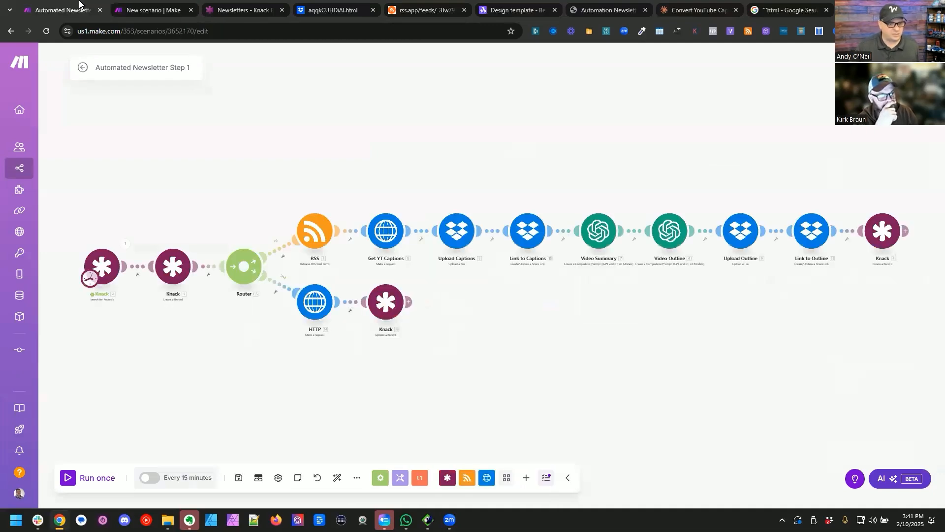
{"action": "left_click", "coordinate": [238, 477]}
{"action": "left_click", "coordinate": [82, 70]}
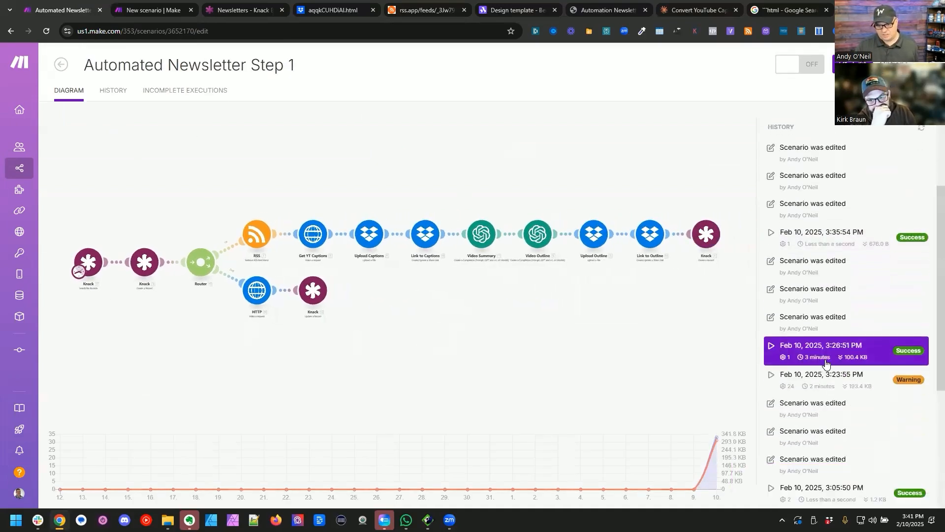
{"action": "left_click", "coordinate": [827, 364]}
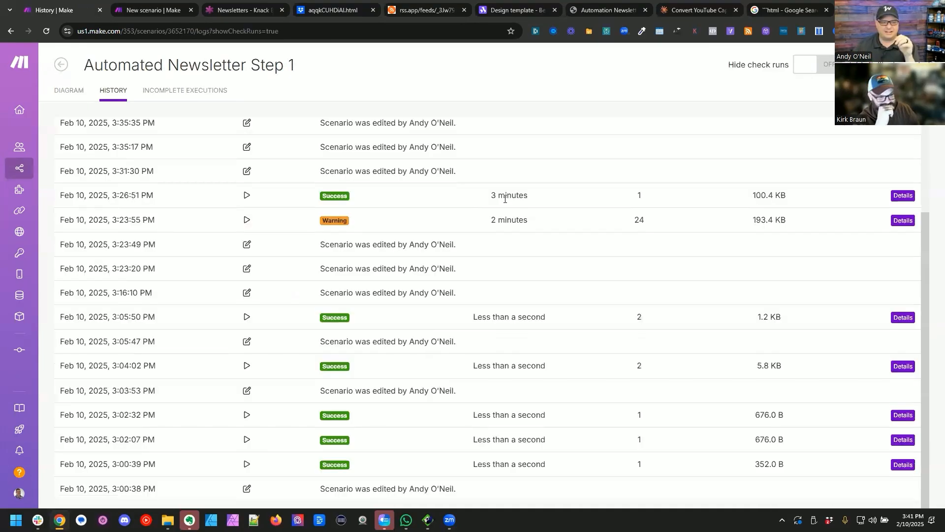
{"action": "left_click", "coordinate": [903, 221]}
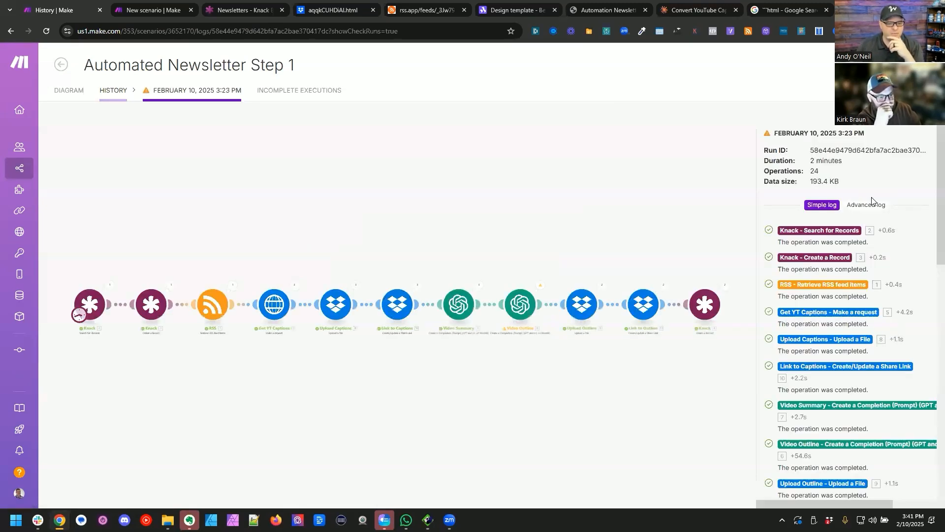
Step: Copy the Video Summary module's Operation 1 result into the Video Summary Text of the first Video Content record in Knack
{"action": "scroll", "coordinate": [528, 366], "scroll_direction": "up", "scroll_amount": 3}
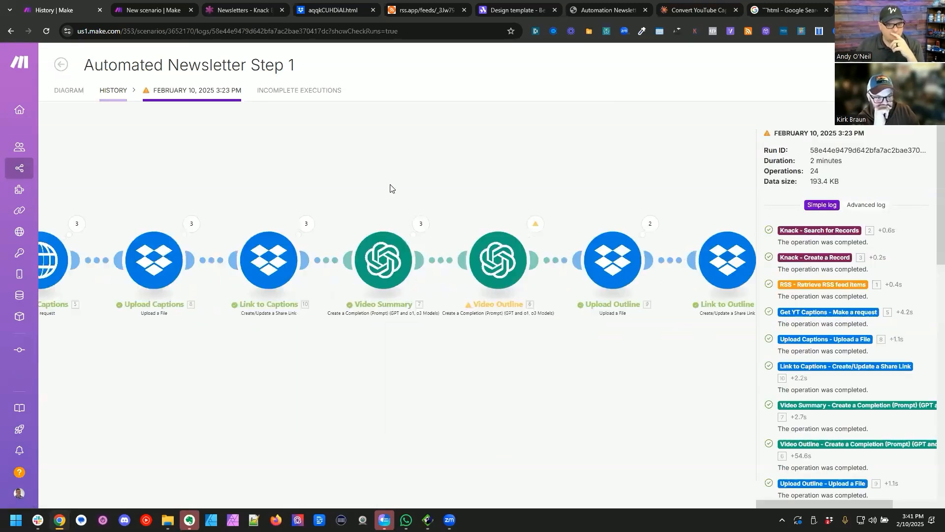
{"action": "left_click", "coordinate": [347, 226]}
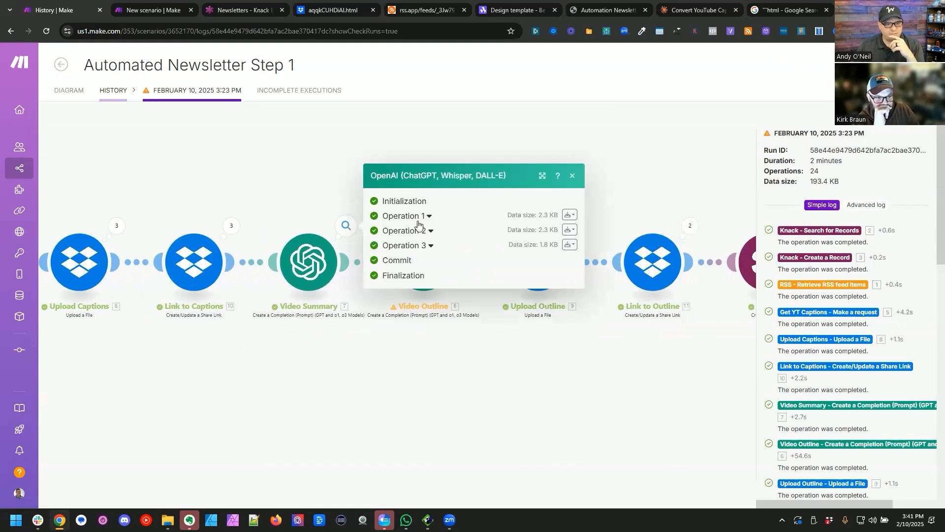
{"action": "left_click", "coordinate": [417, 219]}
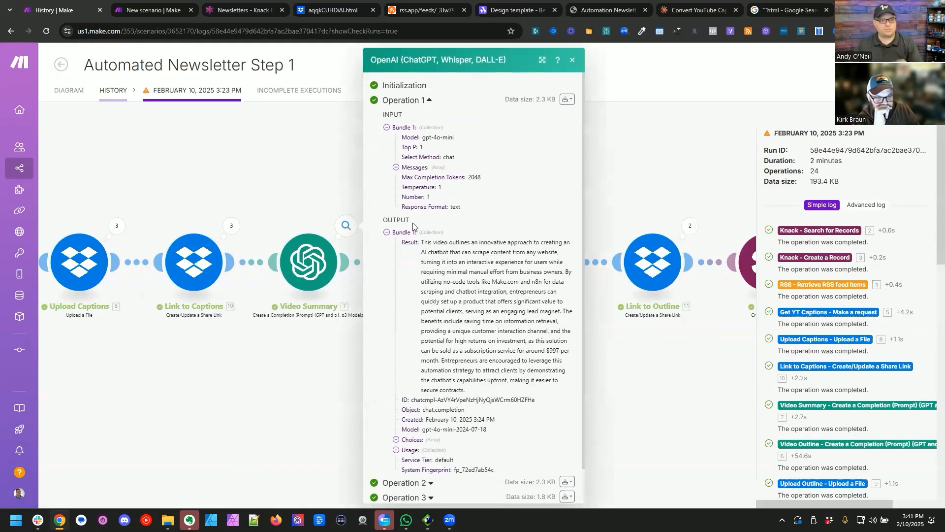
{"action": "triple_click", "coordinate": [474, 252]}
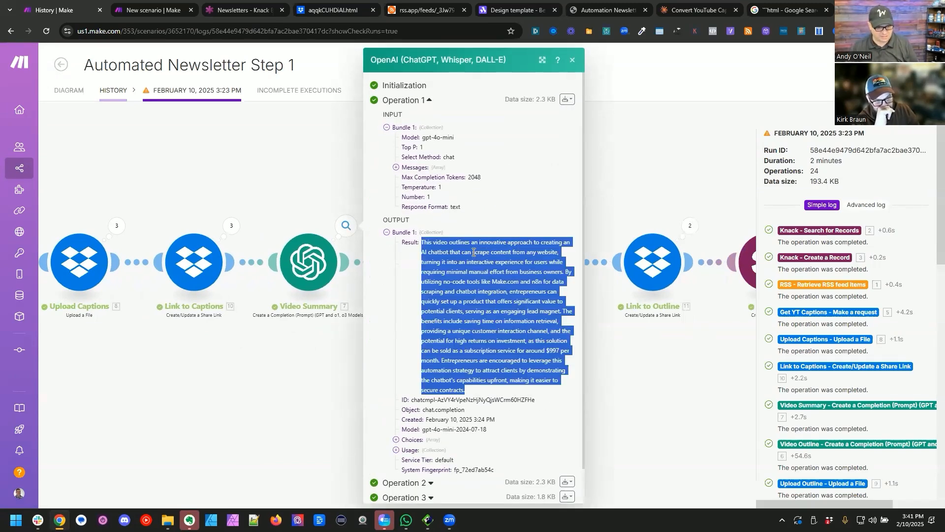
{"action": "key", "text": "ctrl+Tab"}
{"action": "left_click_drag", "start_coordinate": [237, 10], "coordinate": [132, 2]}
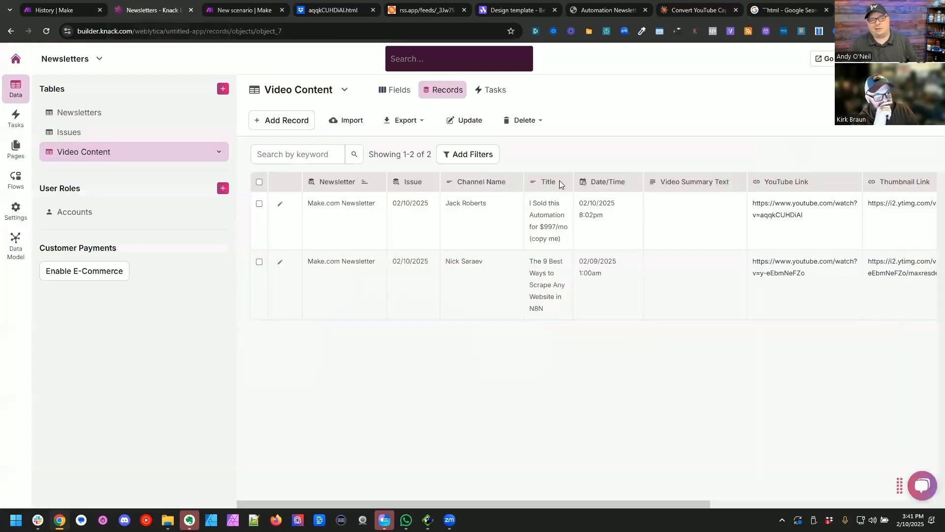
{"action": "left_click", "coordinate": [671, 224]}
Step: Copy the Video Summary module's Operation 2 result into the Video Summary Text of the second Video Content record in Knack
{"action": "key", "text": "ctrl+shift+Tab"}
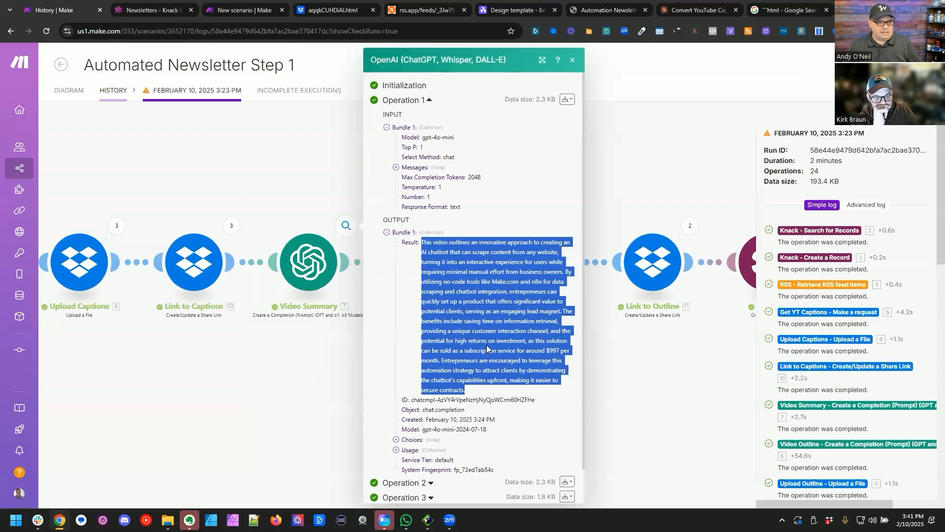
{"action": "left_click", "coordinate": [341, 359]}
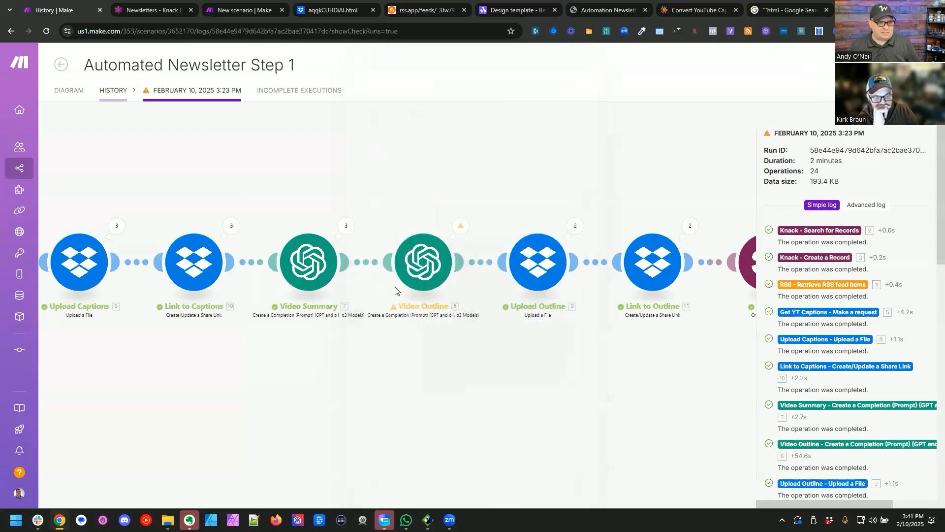
{"action": "left_click", "coordinate": [346, 226]}
{"action": "left_click", "coordinate": [402, 234]}
{"action": "triple_click", "coordinate": [442, 268]}
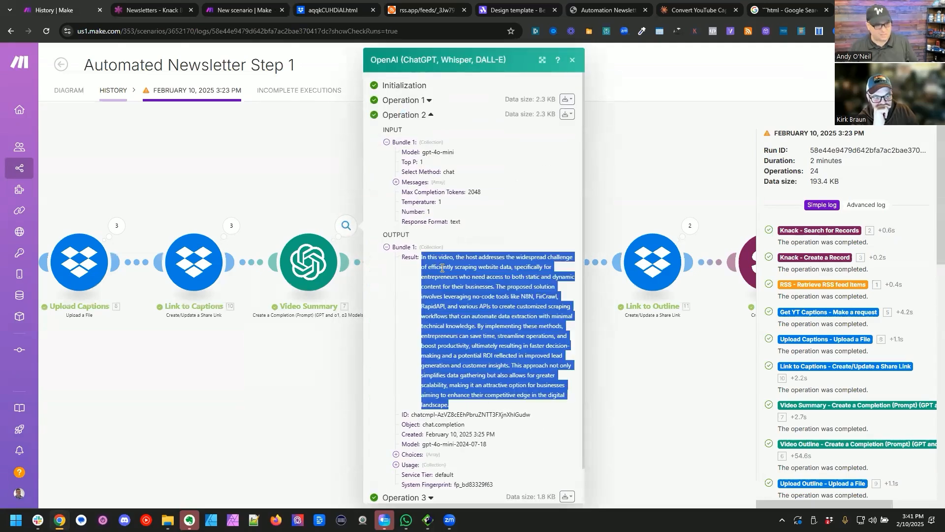
{"action": "key", "text": "ctrl+Tab"}
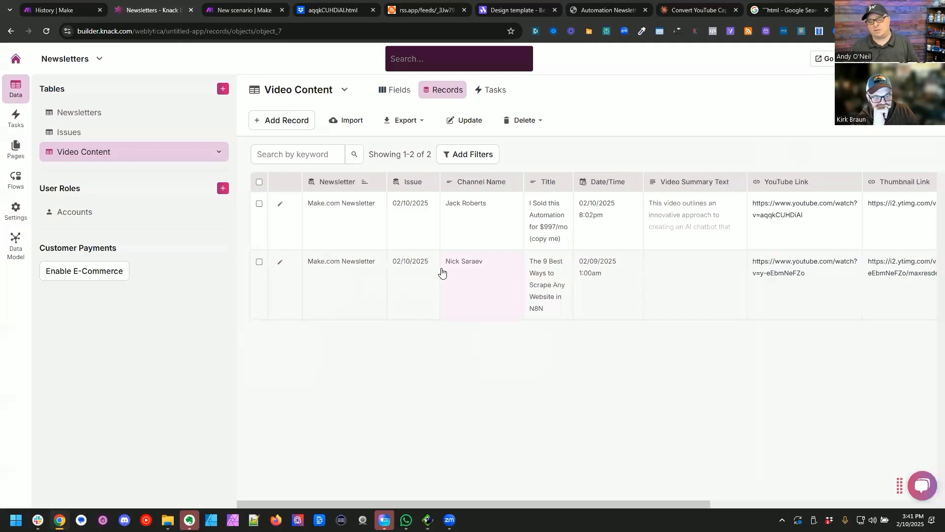
{"action": "left_click", "coordinate": [692, 282]}
{"action": "key", "text": "ctrl+v"}
{"action": "left_click", "coordinate": [912, 447]}
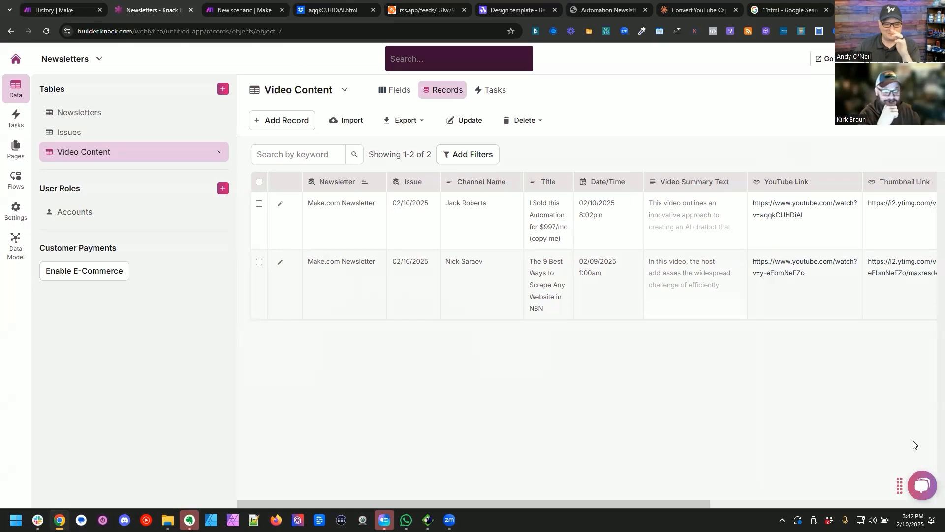
{"action": "key", "text": "ctrl+Tab"}
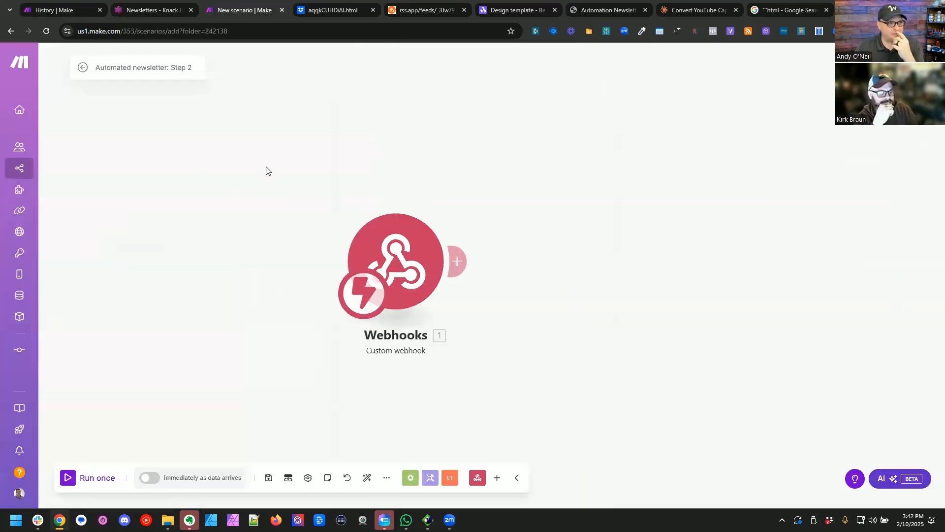
{"action": "left_click", "coordinate": [177, 6]}
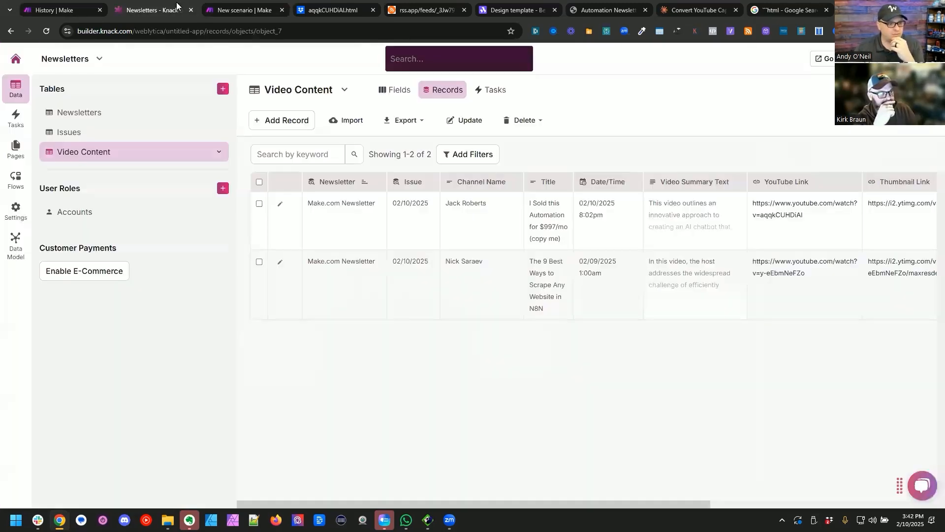
{"action": "left_click", "coordinate": [55, 10]}
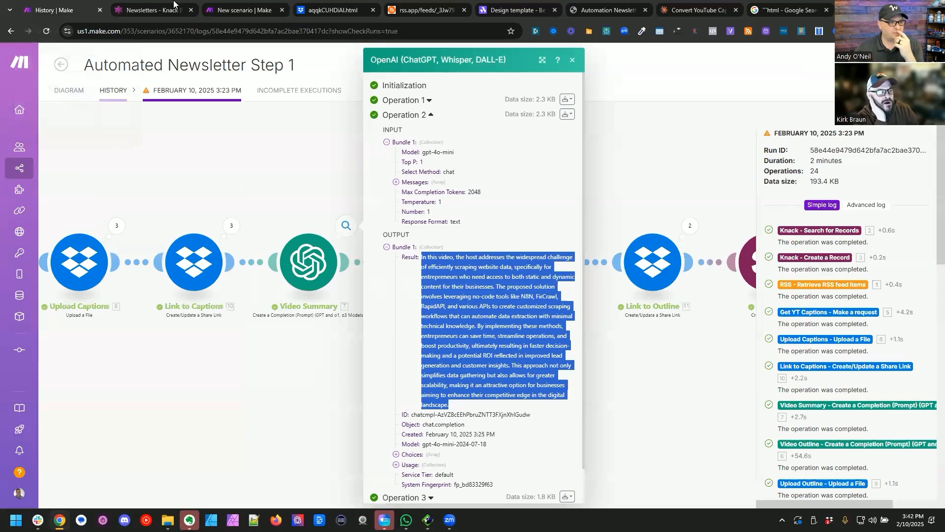
Step: Open the 02/10/2025 record of Knack's Issues table for editing and copy its record ID from the page address
{"action": "left_click", "coordinate": [173, 5]}
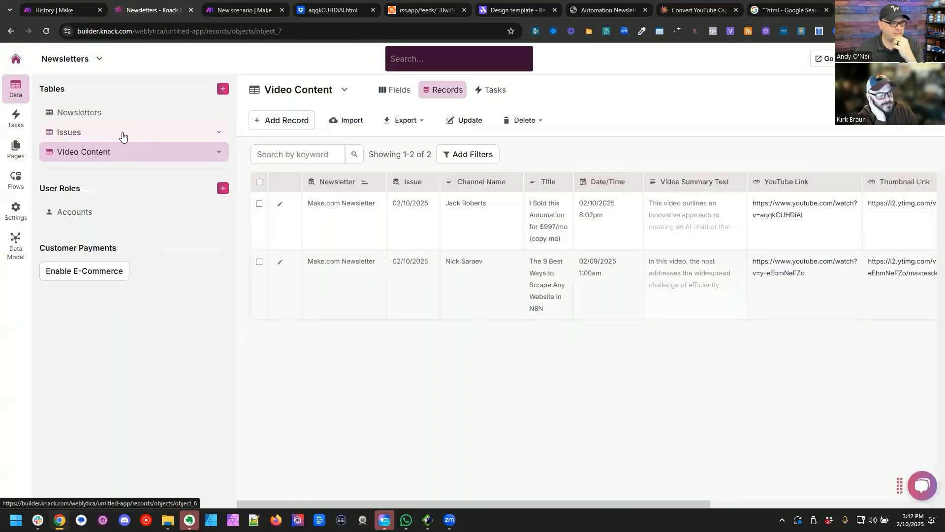
{"action": "left_click", "coordinate": [123, 135]}
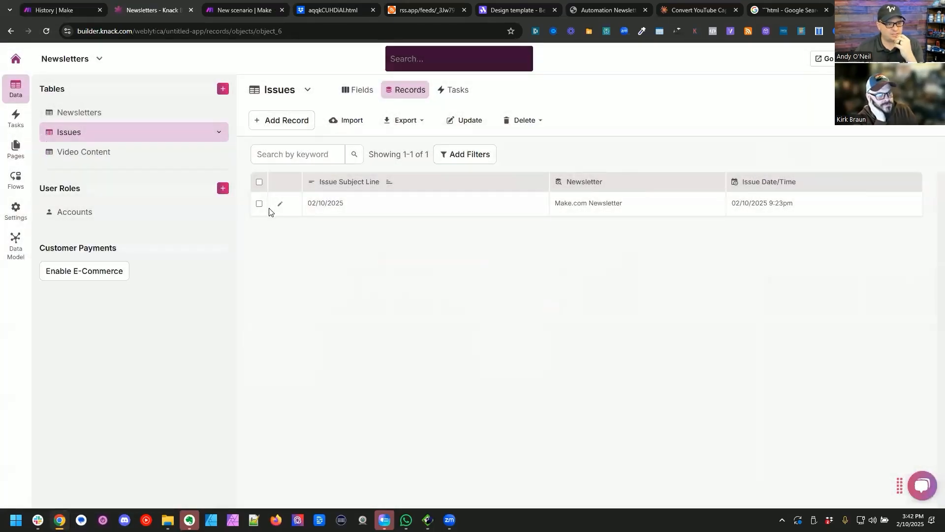
{"action": "left_click", "coordinate": [280, 203]}
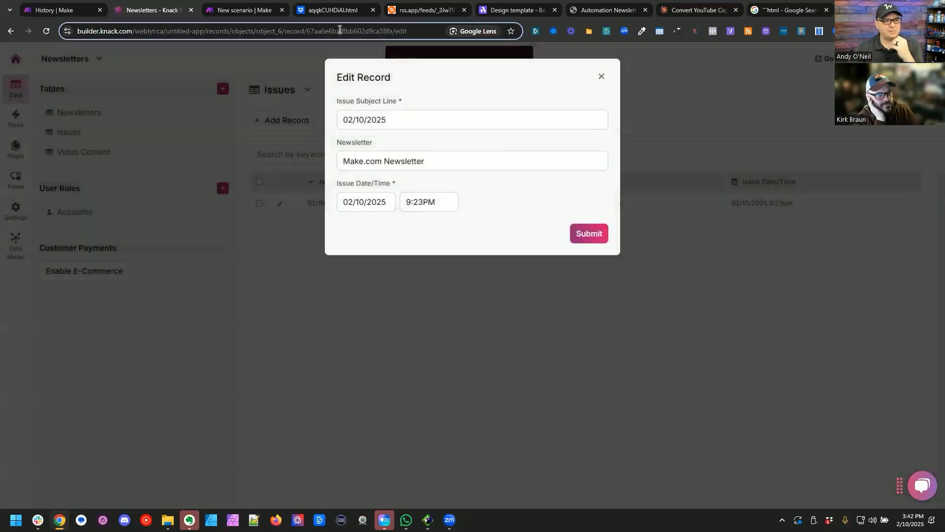
{"action": "double_click", "coordinate": [340, 30]}
{"action": "key", "text": "ctrl+c"}
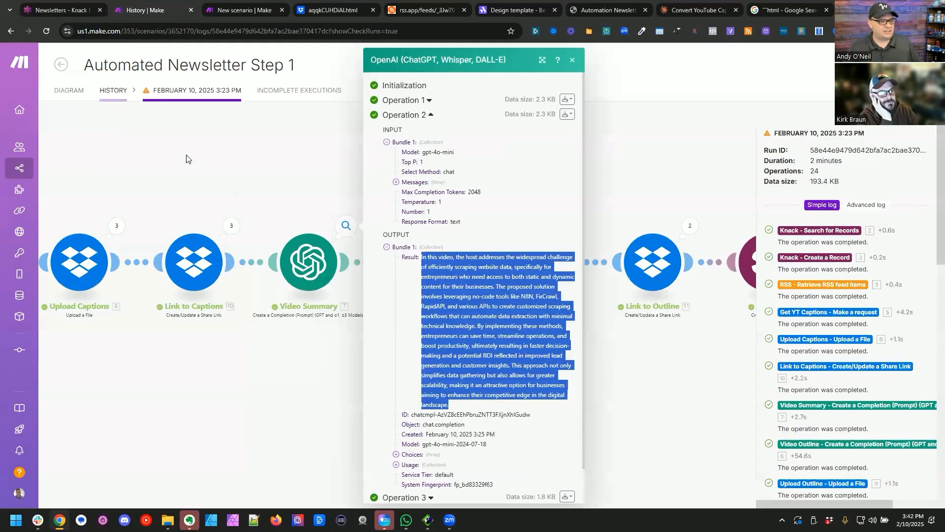
Step: Leave the run details in Make and open the Automated Newsletter Step 1 scenario in the editor
{"action": "left_click", "coordinate": [271, 194]}
{"action": "left_click", "coordinate": [69, 92]}
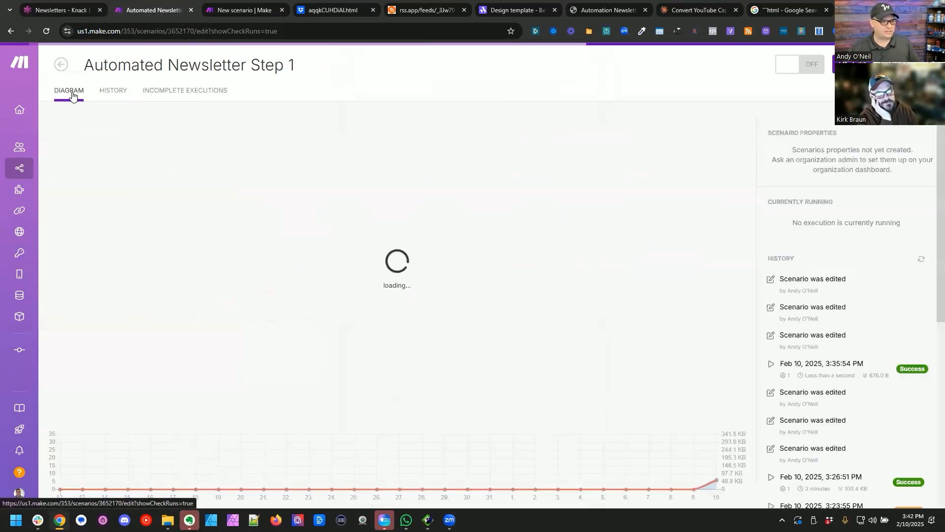
{"action": "right_click", "coordinate": [256, 292]}
{"action": "left_click", "coordinate": [223, 337]}
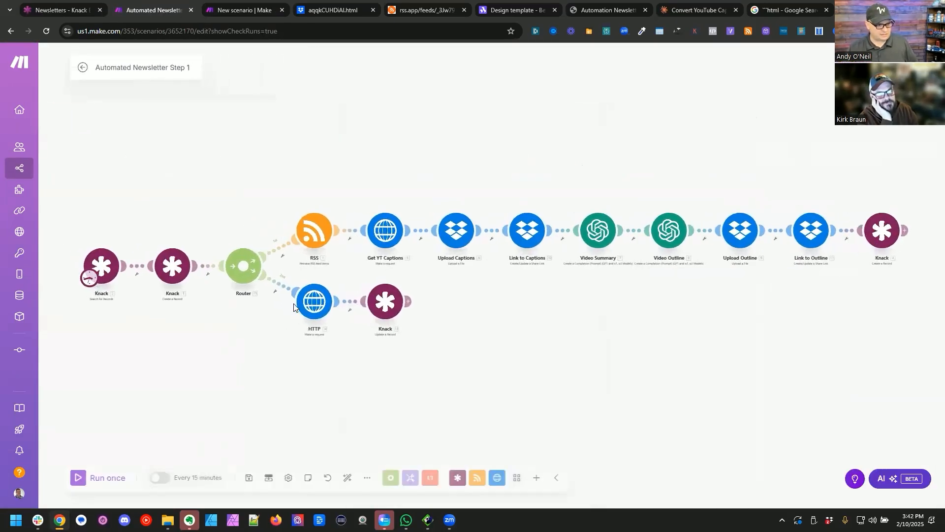
Step: Run the Step 2 scenario once and send the copied issue record ID by running only the Step 1 HTTP module, checking the received issueID
{"action": "right_click", "coordinate": [311, 301]}
{"action": "left_click", "coordinate": [344, 323]}
{"action": "left_click", "coordinate": [393, 434]}
{"action": "key", "text": "ctrl+v"}
{"action": "key", "text": "ctrl+Tab"}
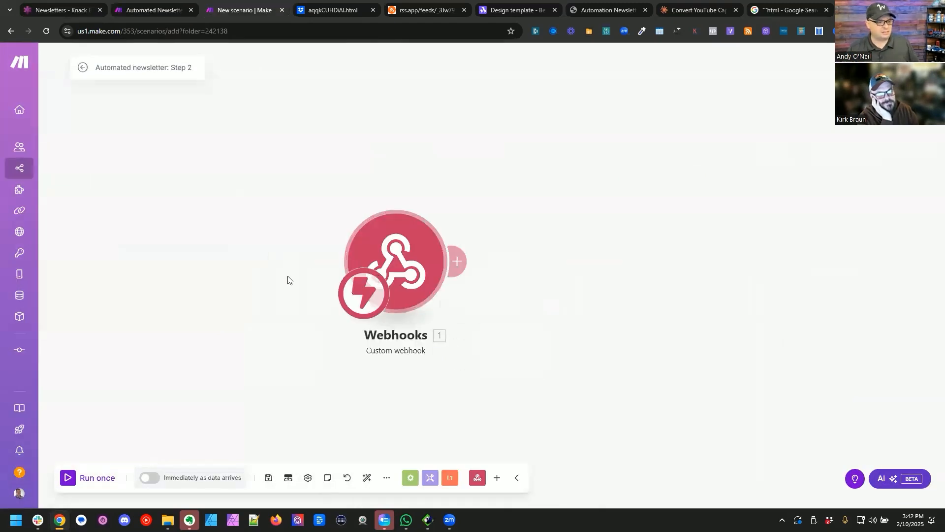
{"action": "left_click", "coordinate": [72, 478]}
{"action": "key", "text": "ctrl+shift+Tab"}
{"action": "left_click", "coordinate": [544, 462]}
{"action": "key", "text": "ctrl+Tab"}
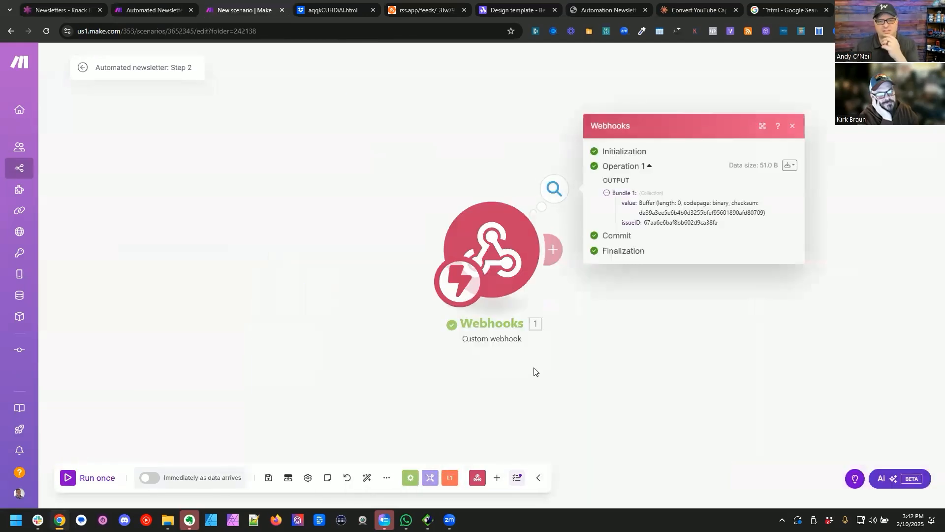
{"action": "double_click", "coordinate": [676, 222]}
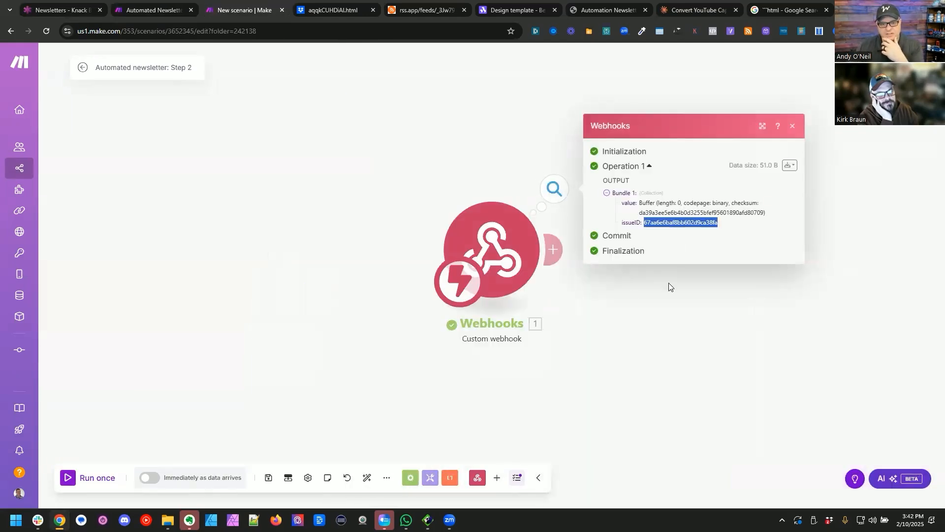
{"action": "left_click", "coordinate": [658, 361]}
Step: Add a Knack Search for Records module after the custom webhook
{"action": "left_click", "coordinate": [351, 255]}
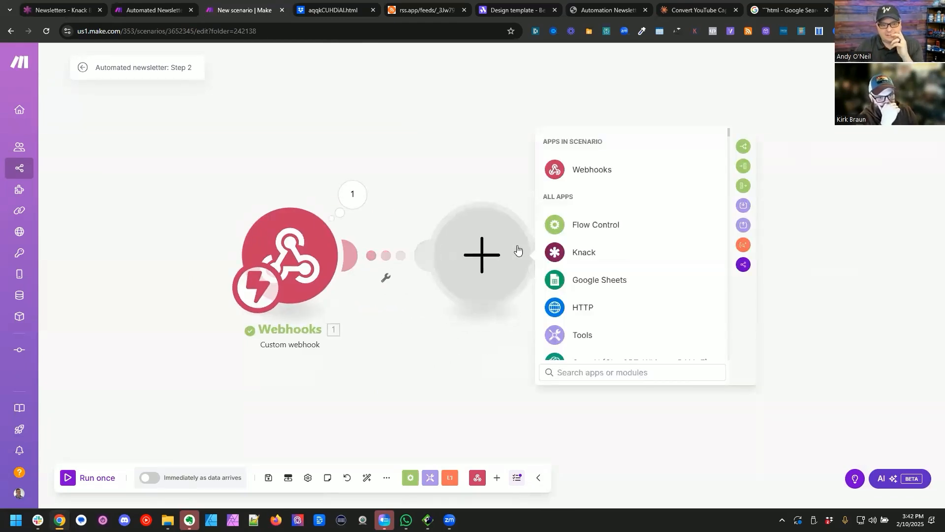
{"action": "left_click", "coordinate": [591, 252]}
{"action": "scroll", "coordinate": [636, 294], "scroll_direction": "down", "scroll_amount": 2}
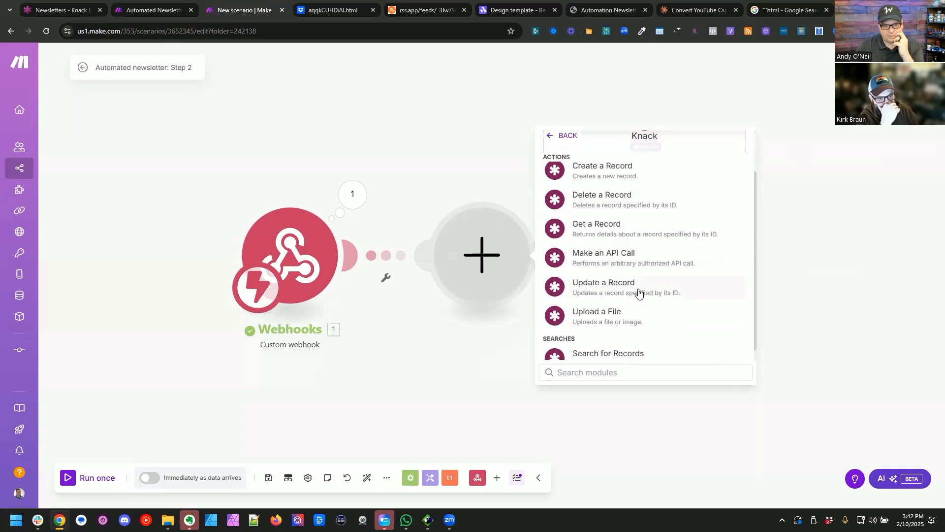
{"action": "left_click", "coordinate": [623, 342]}
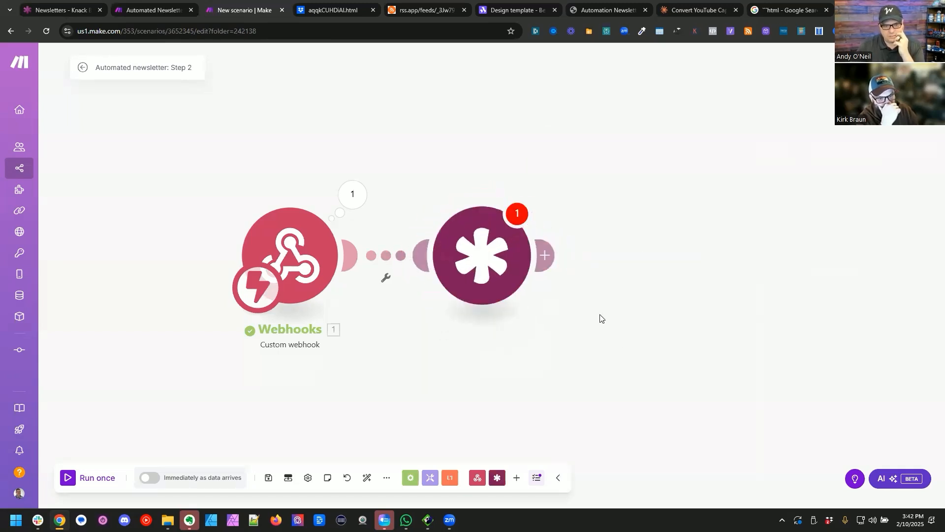
Step: Set the Knack search module's connection to Newsletters and its object to Video Content
{"action": "left_click", "coordinate": [538, 236]}
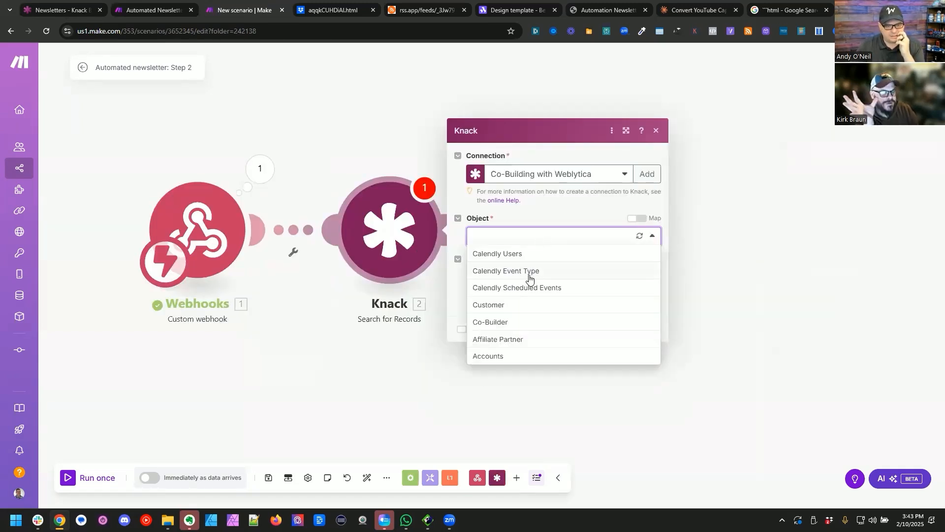
{"action": "left_click", "coordinate": [561, 212]}
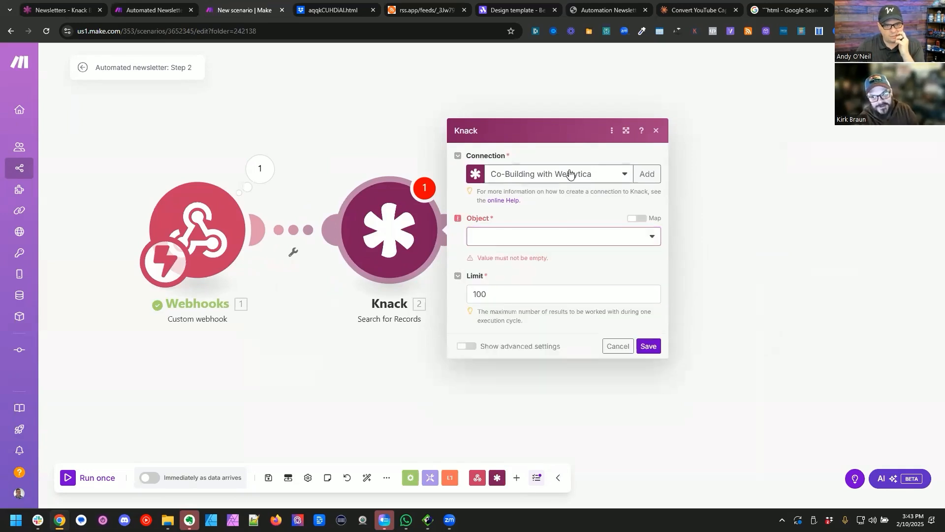
{"action": "left_click", "coordinate": [566, 174]}
{"action": "left_click", "coordinate": [518, 463]}
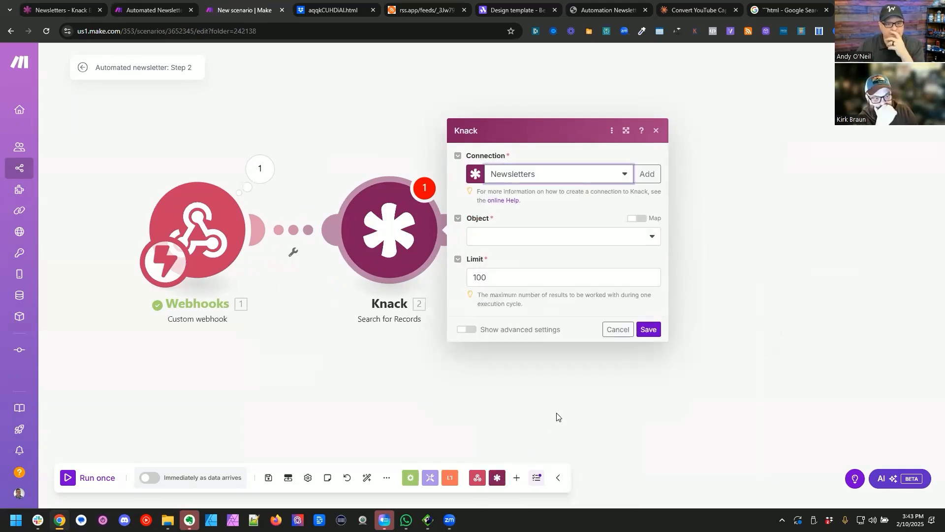
{"action": "left_click", "coordinate": [518, 239]}
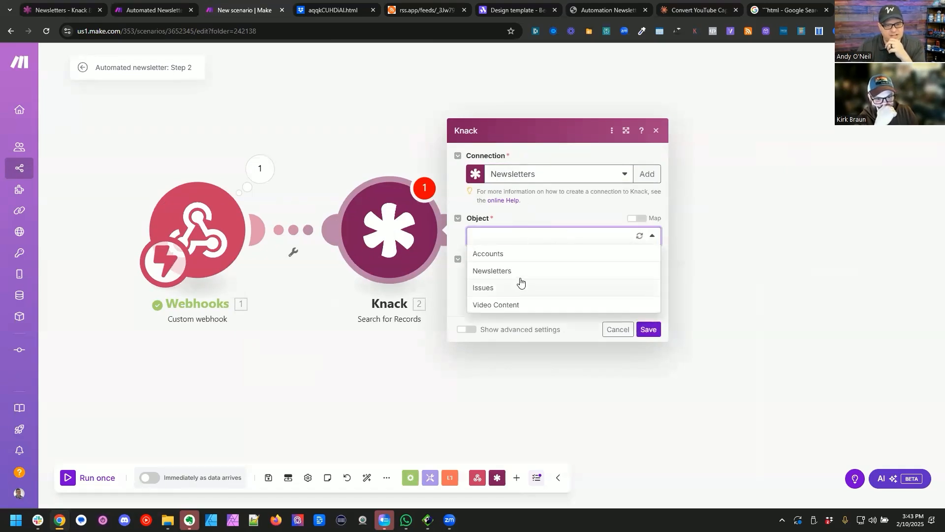
{"action": "left_click", "coordinate": [517, 305]}
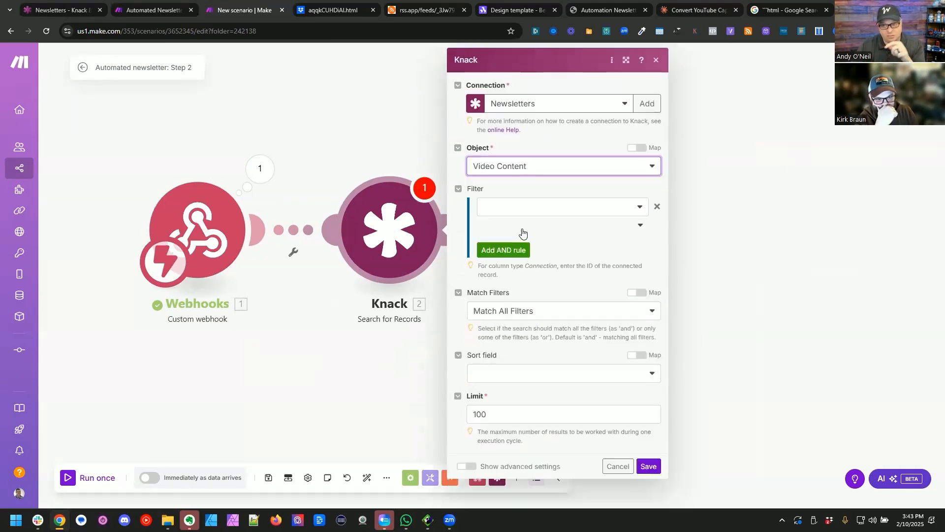
Step: Filter the Video Content search so that Issue is the webhook's issueID
{"action": "left_click", "coordinate": [524, 214]}
{"action": "left_click", "coordinate": [521, 256]}
{"action": "left_click", "coordinate": [531, 245]}
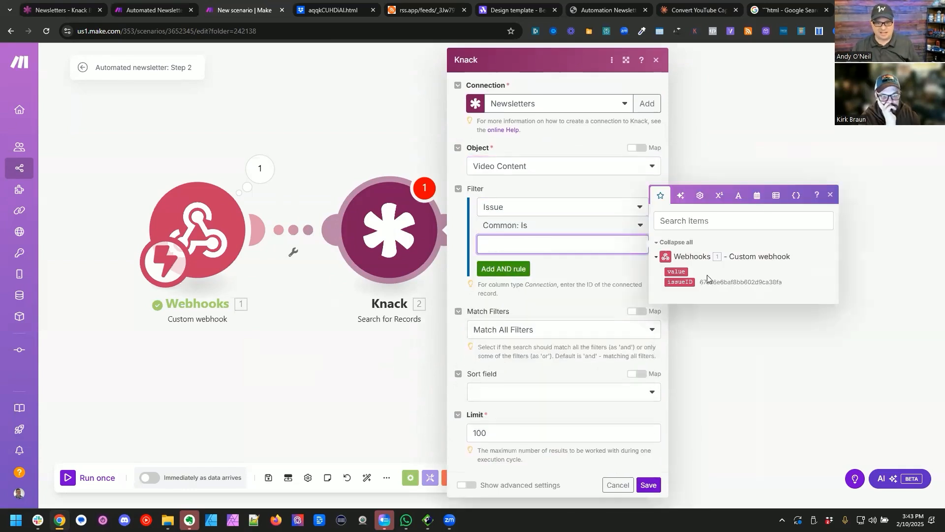
{"action": "left_click", "coordinate": [681, 282]}
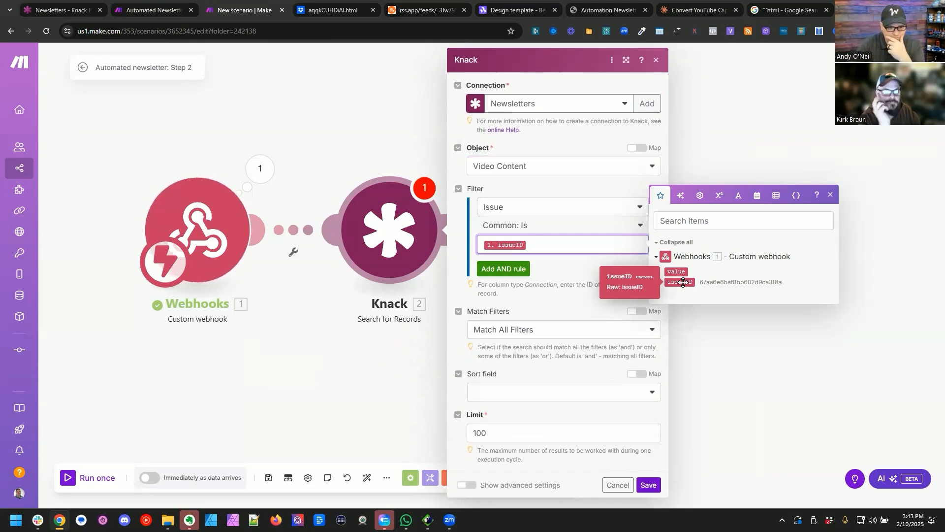
Step: Run only the Knack search module with the copied issue record ID as issueID and review its output
{"action": "right_click", "coordinate": [362, 207]}
{"action": "left_click", "coordinate": [402, 236]}
{"action": "left_click", "coordinate": [525, 281]}
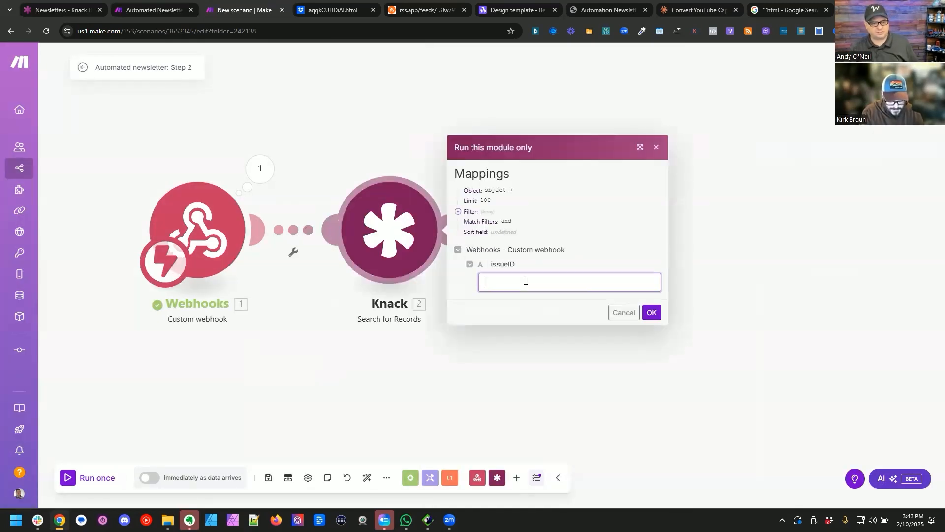
{"action": "key", "text": "ctrl+v"}
{"action": "left_click", "coordinate": [652, 312]}
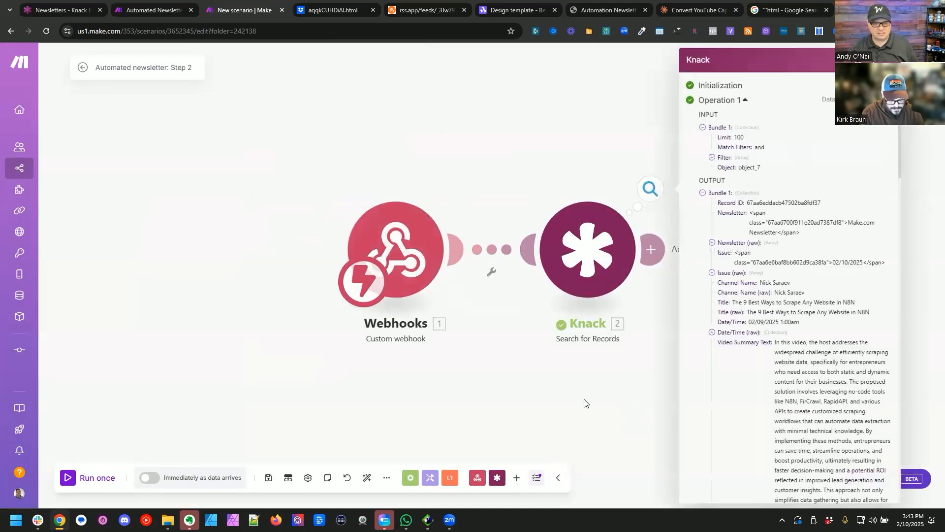
{"action": "scroll", "coordinate": [610, 295], "scroll_direction": "down", "scroll_amount": 1}
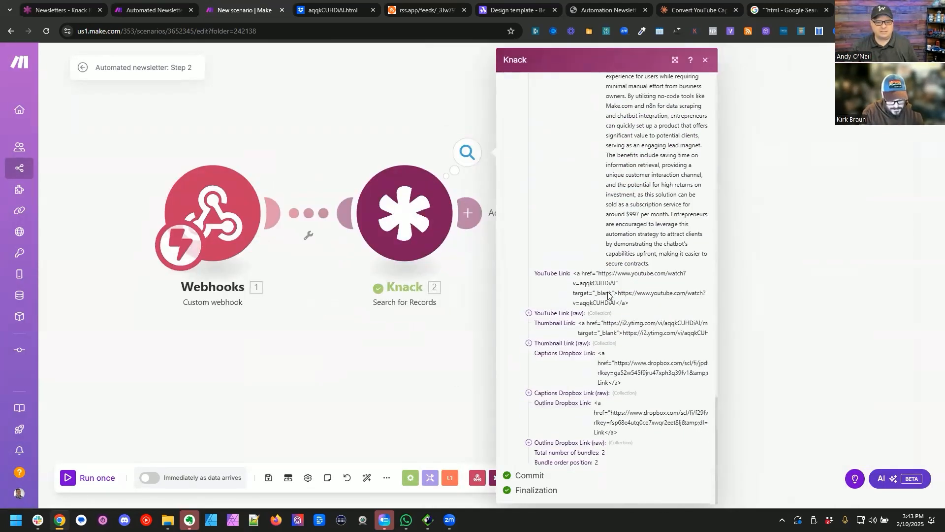
{"action": "left_click", "coordinate": [465, 350]}
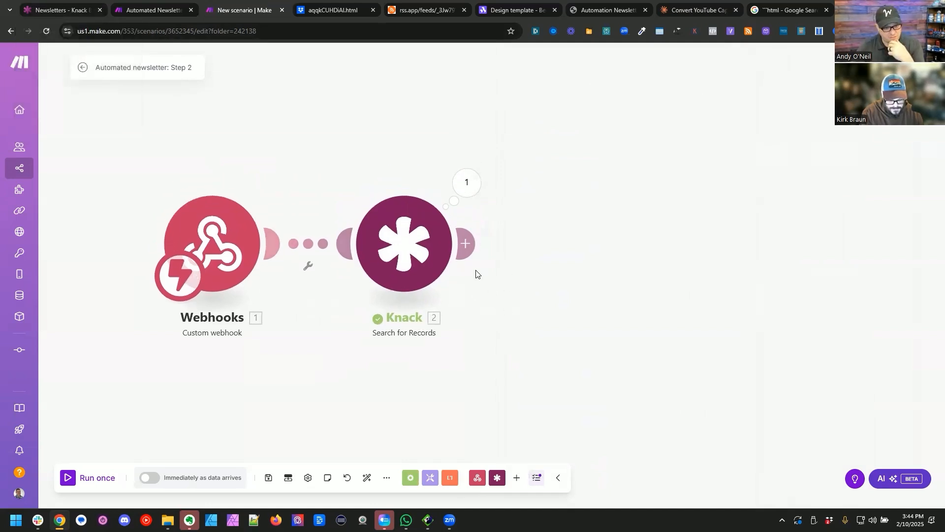
Step: Add a Tools Text aggregator module to the scenario after the Knack search
{"action": "left_click", "coordinate": [472, 244]}
{"action": "scroll", "coordinate": [515, 355], "scroll_direction": "down", "scroll_amount": 2}
{"action": "scroll", "coordinate": [517, 354], "scroll_direction": "down", "scroll_amount": 3}
{"action": "left_click", "coordinate": [452, 384]}
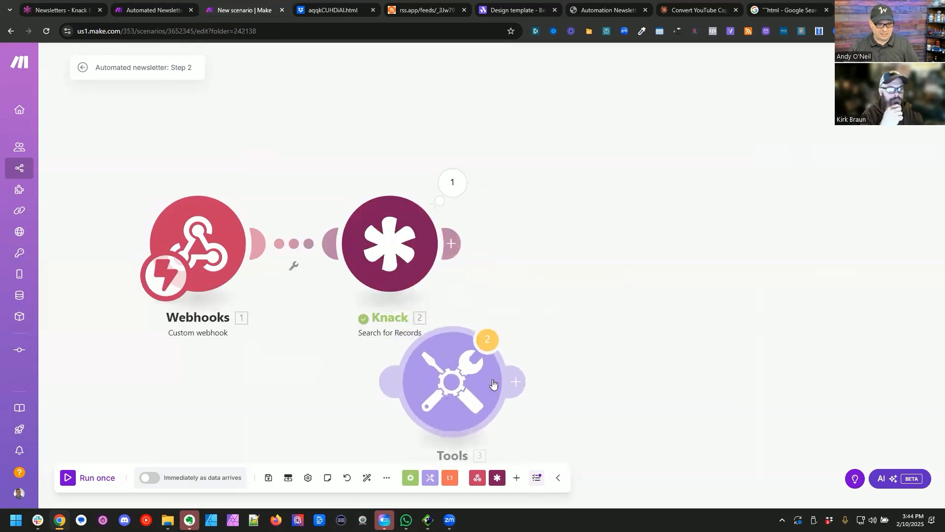
Step: Configure the Text aggregator with Knack - Search for Records as source, New row as separator and the record's Title as text
{"action": "left_click", "coordinate": [581, 227]}
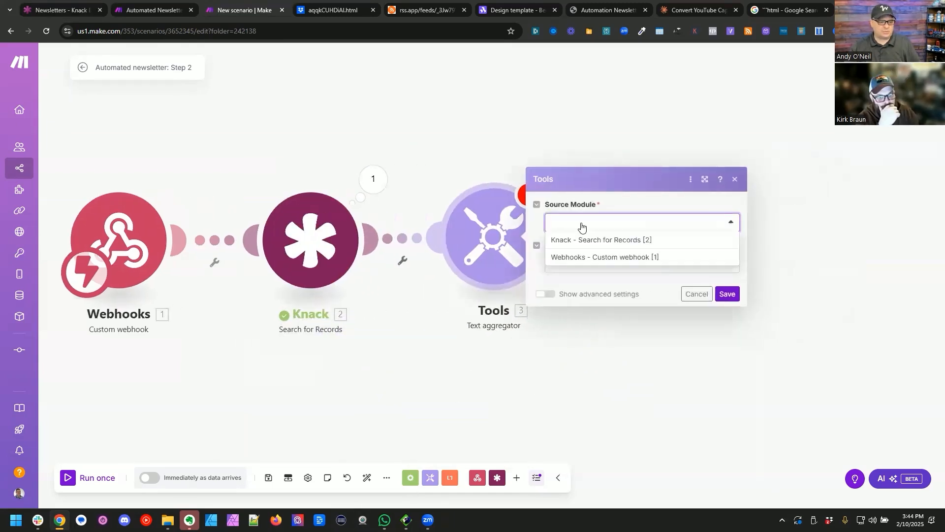
{"action": "left_click", "coordinate": [608, 240]}
{"action": "left_click", "coordinate": [600, 265]}
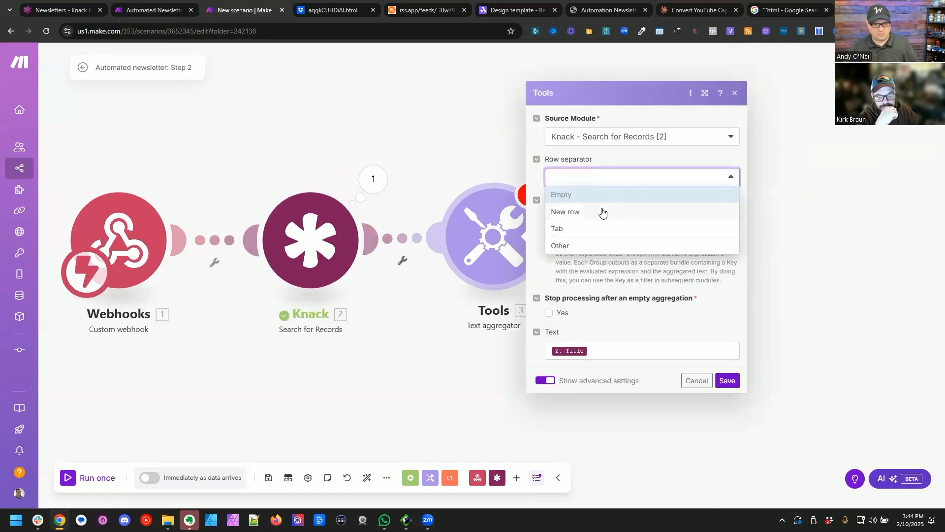
{"action": "left_click", "coordinate": [602, 212]}
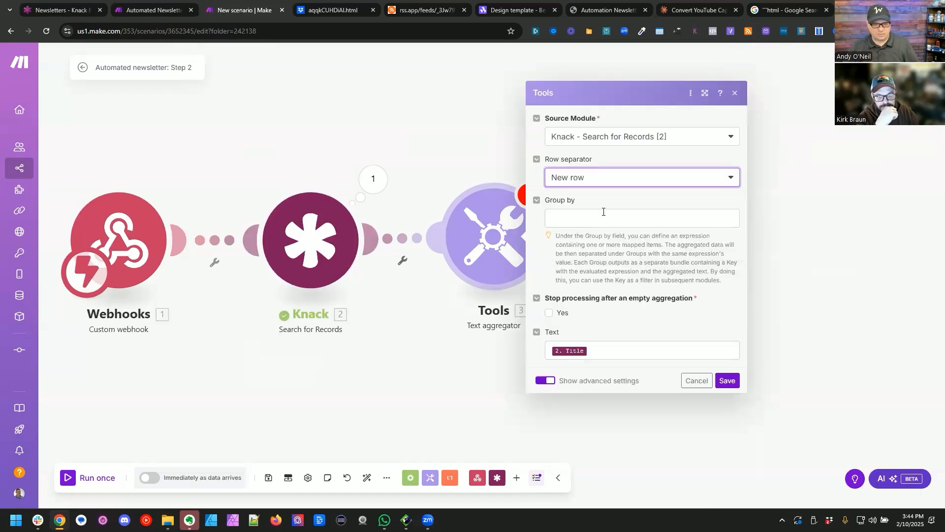
{"action": "left_click", "coordinate": [728, 380]}
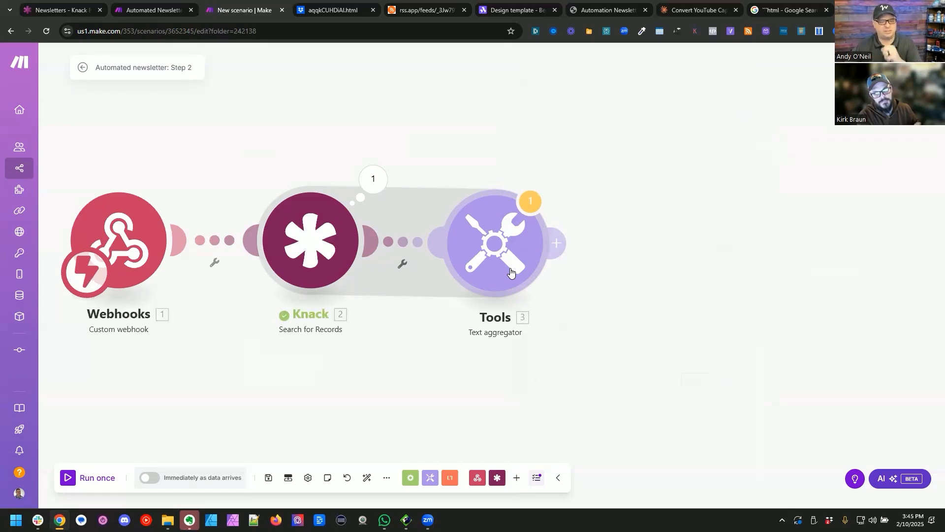
{"action": "left_click_drag", "start_coordinate": [674, 226], "coordinate": [627, 196]}
{"action": "left_click_drag", "start_coordinate": [433, 228], "coordinate": [443, 218]}
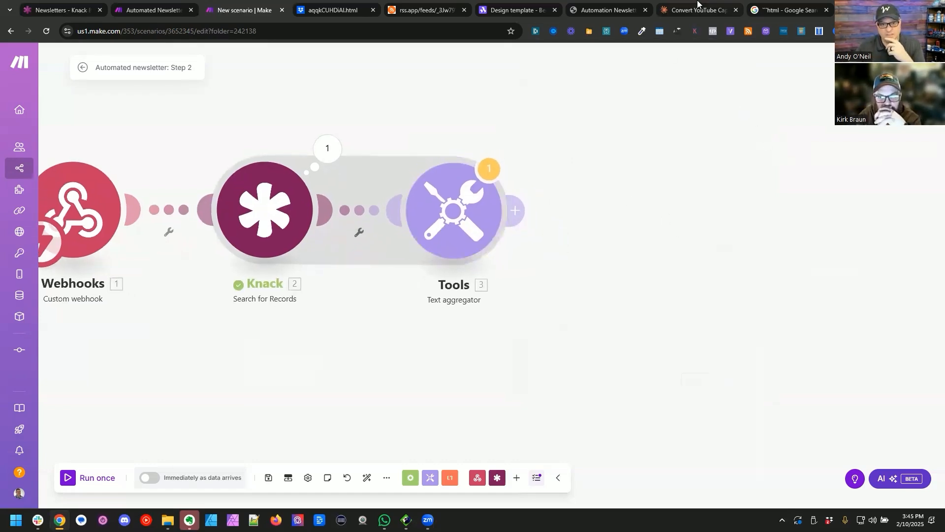
Step: Start a new chat in Claude and begin a request for a ChatGPT prompt that will take multiple YouTube video titles
{"action": "left_click", "coordinate": [697, 9]}
{"action": "mouse_move", "coordinate": [22, 64]}
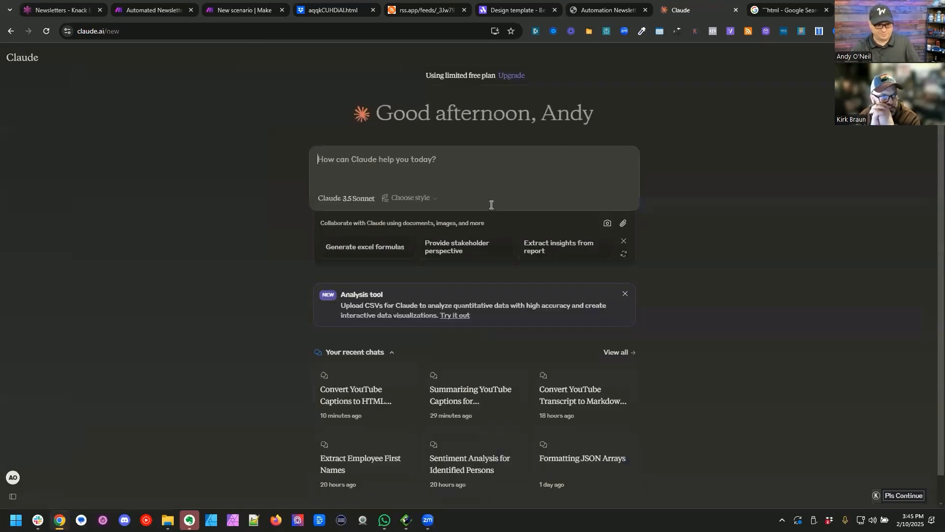
{"action": "type", "text": "I want to create a chatgpt prompt that will ta"}
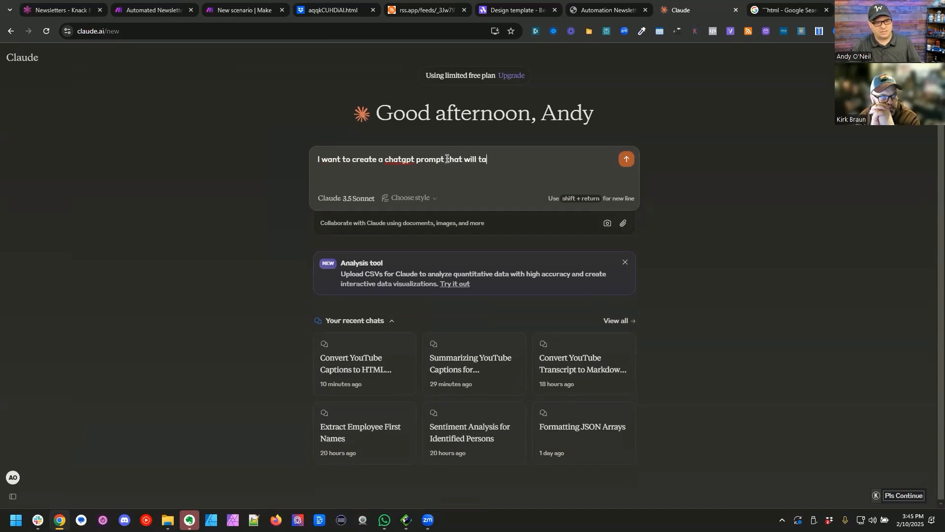
{"action": "type", "text": "le titles fro"}
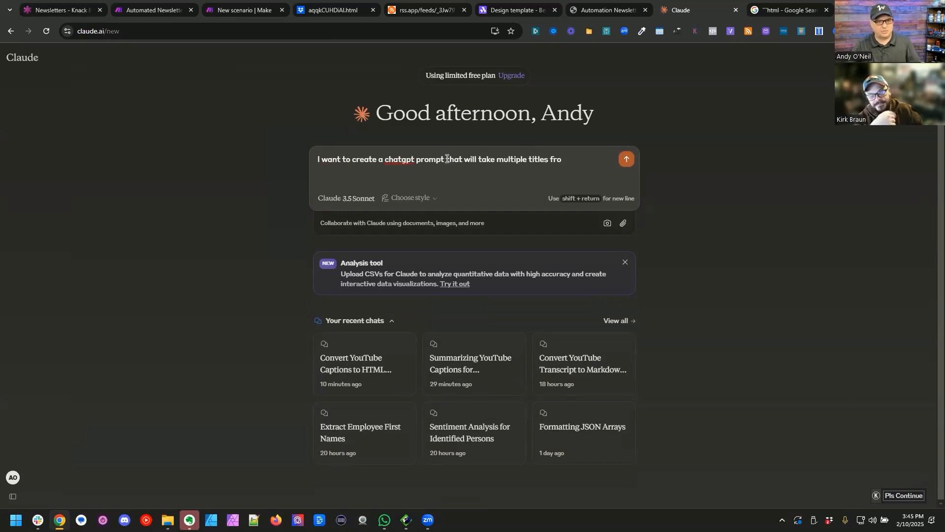
{"action": "type", "text": "YOuTube "}
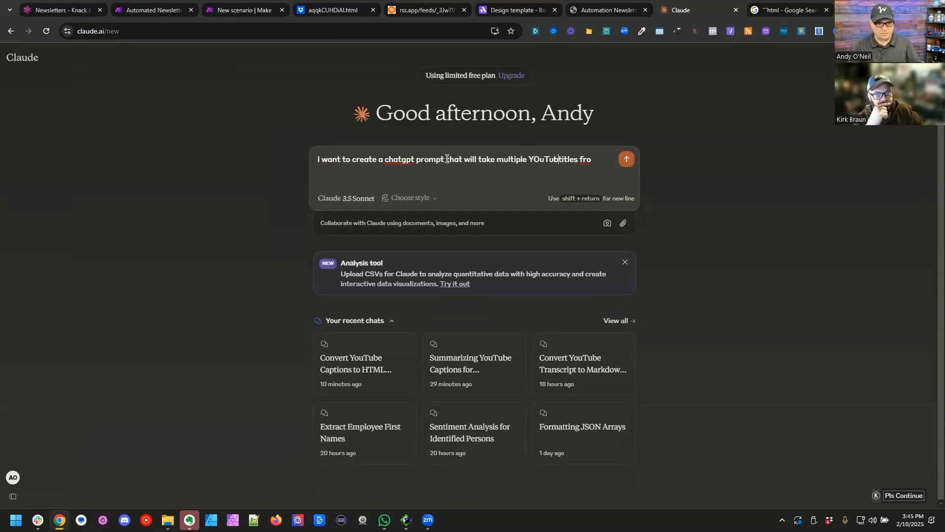
{"action": "type", "text": "video"}
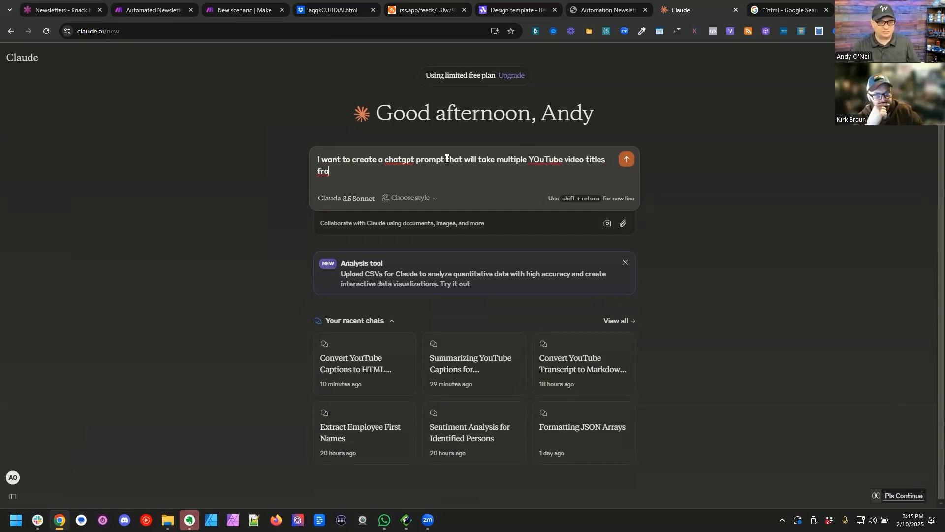
Step: Continue the request with "and create a email subject line from those titles. I want the subject line to be att"
{"action": "key", "text": "BackSpace"}
{"action": "key", "text": "BackSpace"}
{"action": "key", "text": "BackSpace"}
{"action": "type", "text": "and crea"}
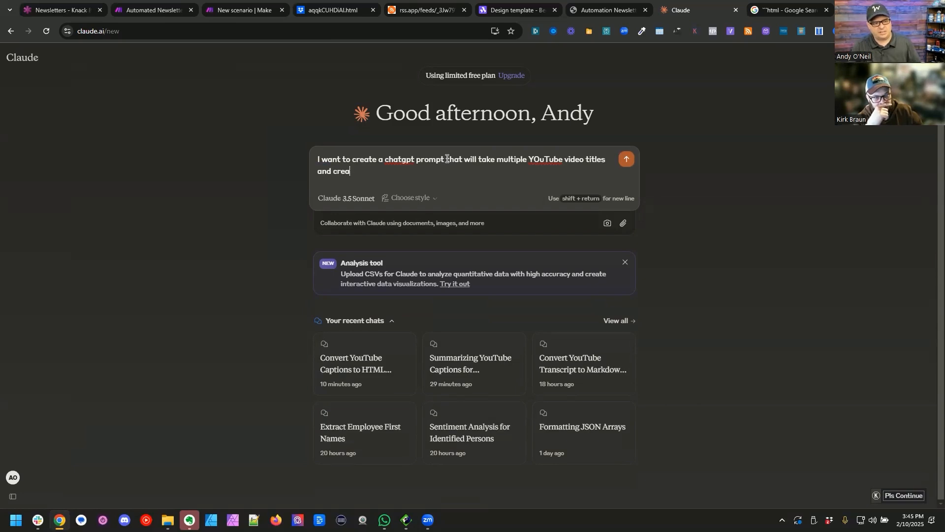
{"action": "type", "text": "te a email subject line from those titles. I want the"}
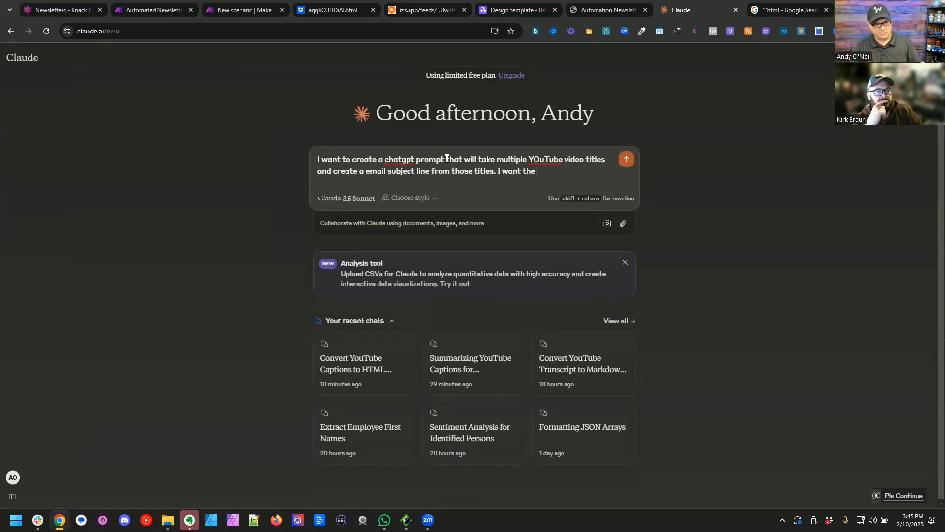
{"action": "key", "text": "BackSpace"}
{"action": "key", "text": "BackSpace"}
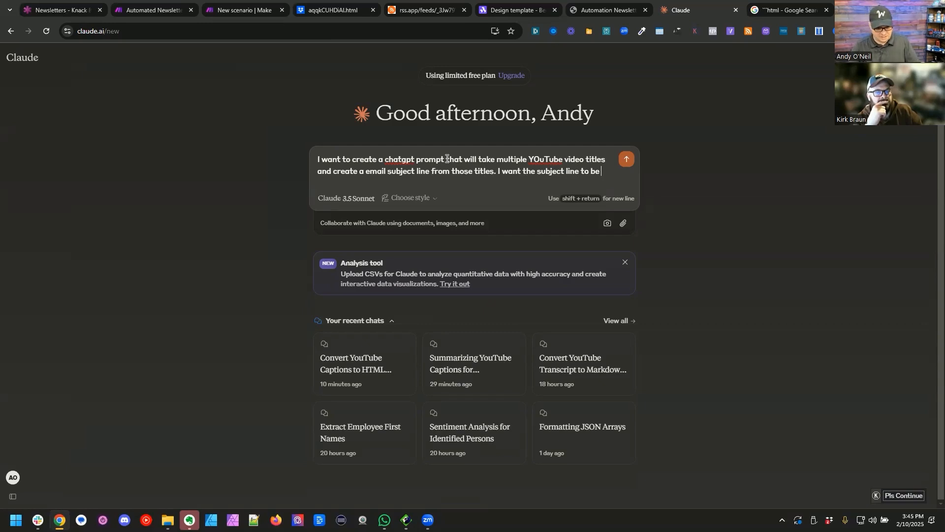
{"action": "type", "text": "att"}
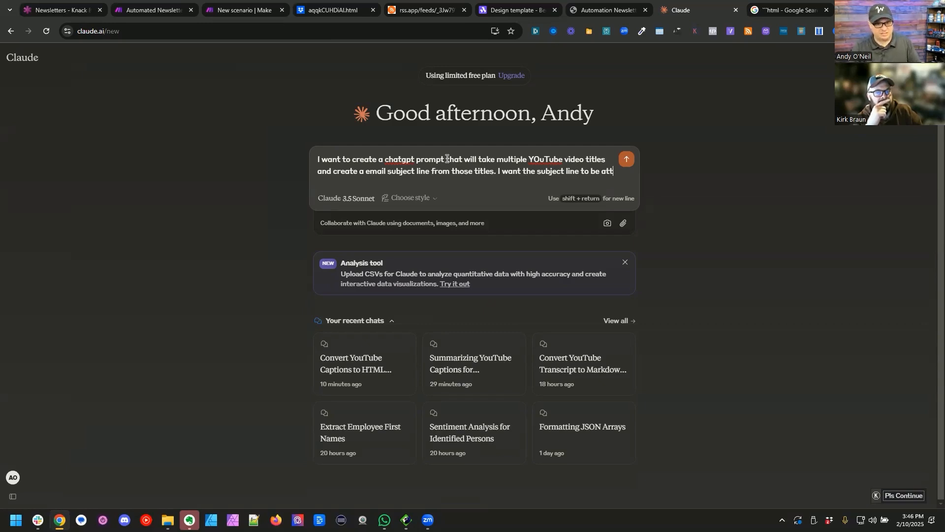
Step: Search the web for the max length for email subject lines and open Mailchimp's article on catchy subject lines
{"action": "key", "text": "ctrl+Tab"}
{"action": "left_click", "coordinate": [439, 32]}
{"action": "type", "text": "max length for email sub"}
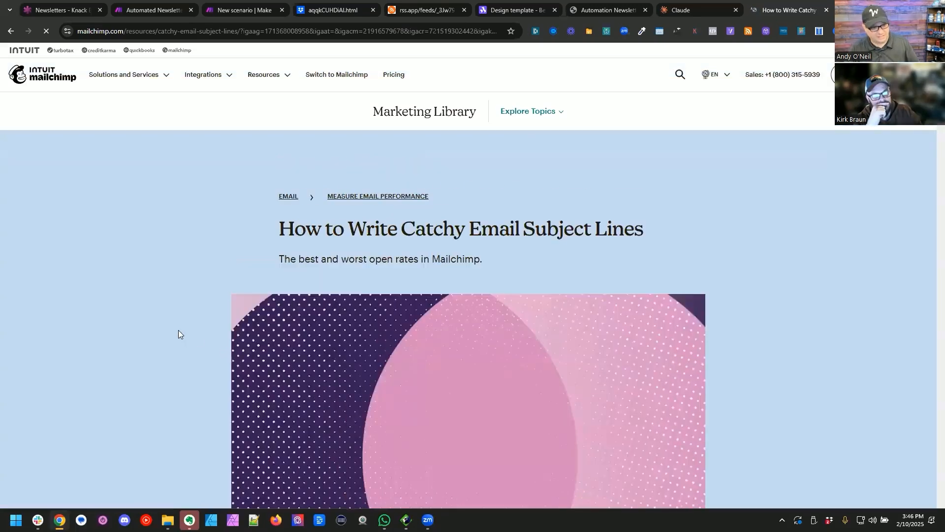
Step: Look through the Mailchimp article for guidance on email subject line length and wording
{"action": "scroll", "coordinate": [167, 315], "scroll_direction": "down", "scroll_amount": 14}
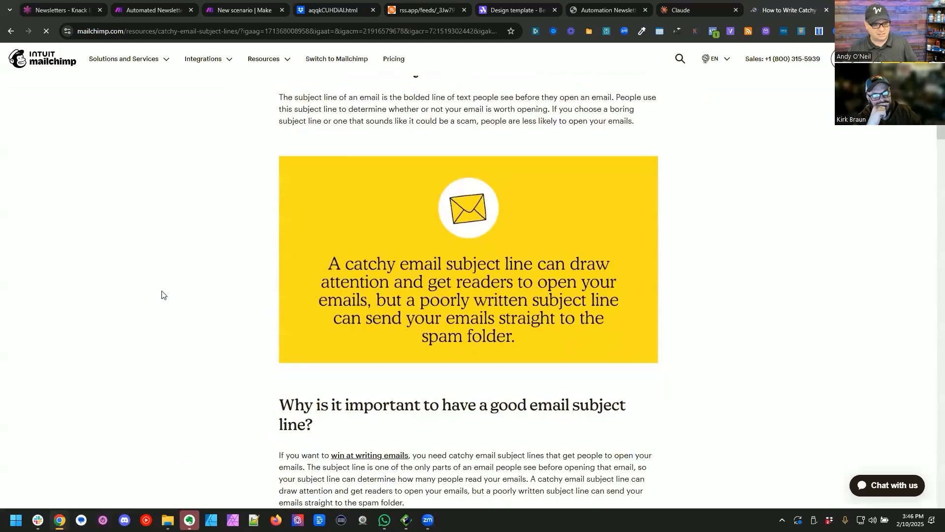
{"action": "scroll", "coordinate": [162, 295], "scroll_direction": "down", "scroll_amount": 12}
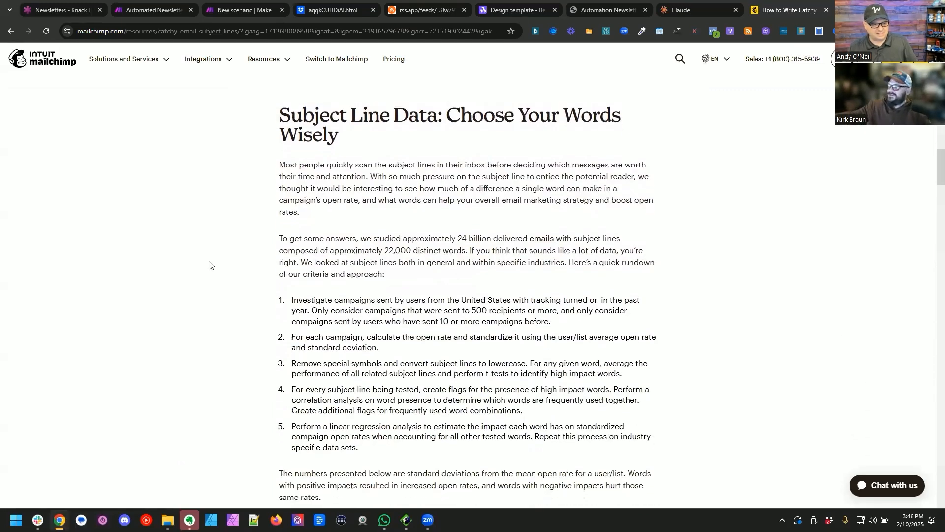
{"action": "scroll", "coordinate": [231, 246], "scroll_direction": "down", "scroll_amount": 10}
{"action": "scroll", "coordinate": [213, 228], "scroll_direction": "down", "scroll_amount": 9}
{"action": "scroll", "coordinate": [220, 221], "scroll_direction": "down", "scroll_amount": 8}
{"action": "scroll", "coordinate": [220, 221], "scroll_direction": "down", "scroll_amount": 10}
{"action": "scroll", "coordinate": [233, 213], "scroll_direction": "down", "scroll_amount": 8}
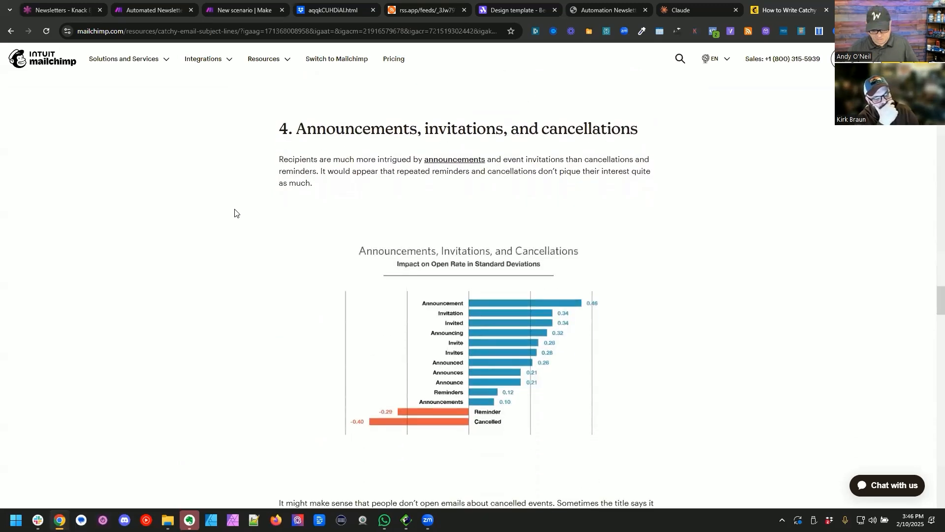
Step: Complete the Claude request with "attention getting and the subject line should be NO MORE Than 9 words long." and send it
{"action": "key", "text": "alt+Left"}
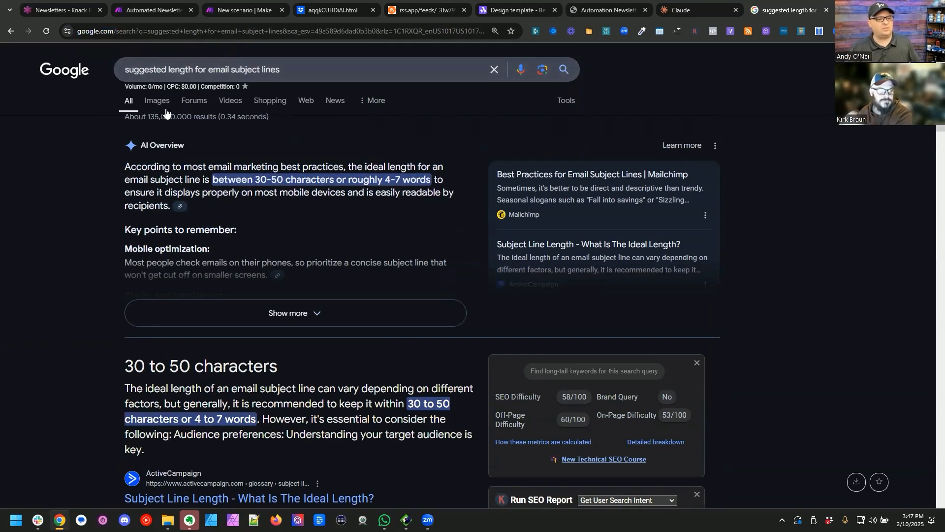
{"action": "left_click", "coordinate": [690, 10]}
{"action": "left_click", "coordinate": [466, 184]}
{"action": "type", "text": "the subject line should be k"}
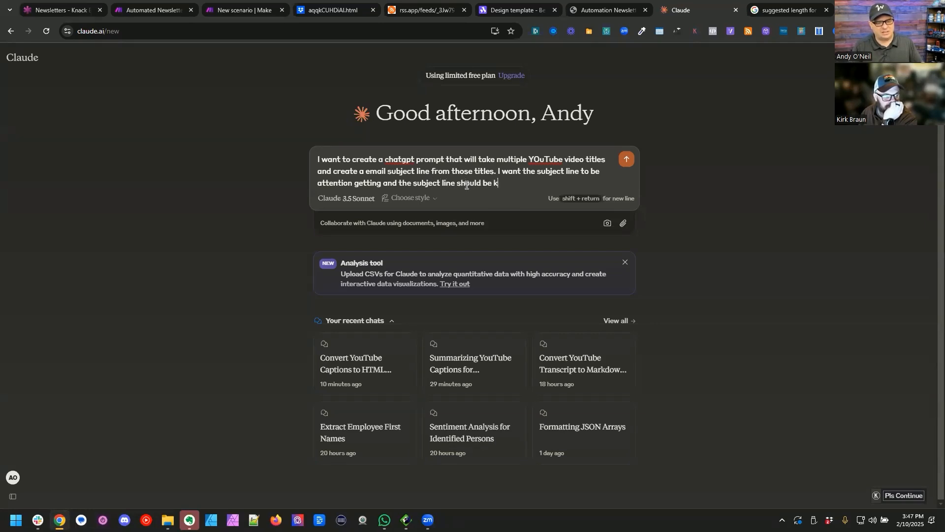
{"action": "key", "text": "BackSpace"}
{"action": "type", "text": "NO MORE Th"}
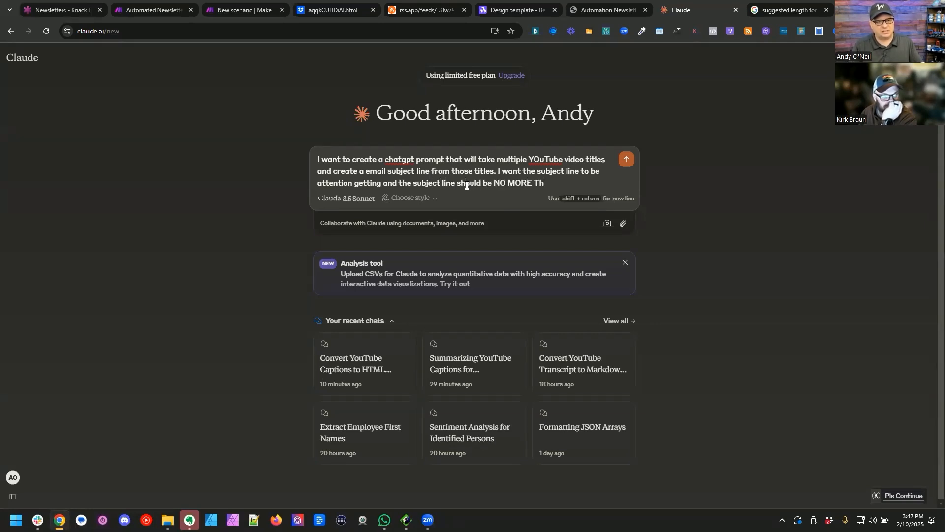
{"action": "type", "text": "an 9 words long."}
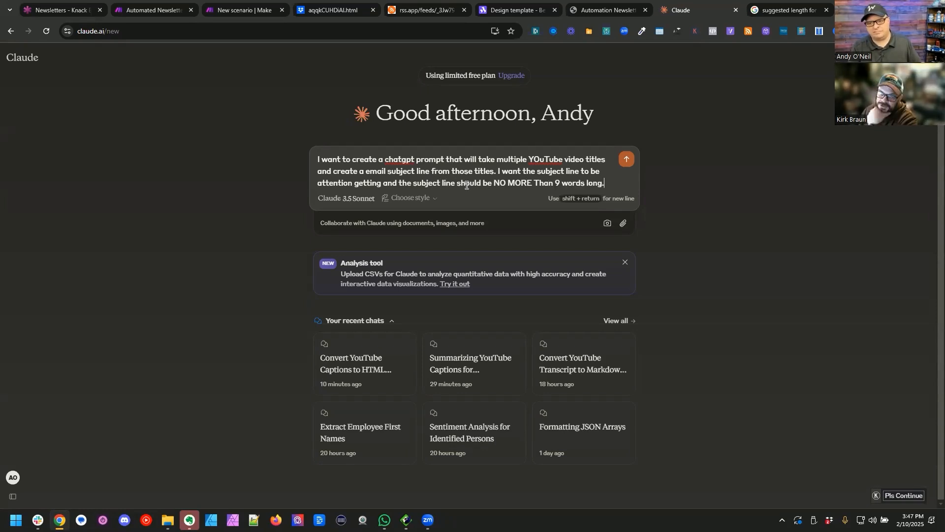
{"action": "key", "text": "Return"}
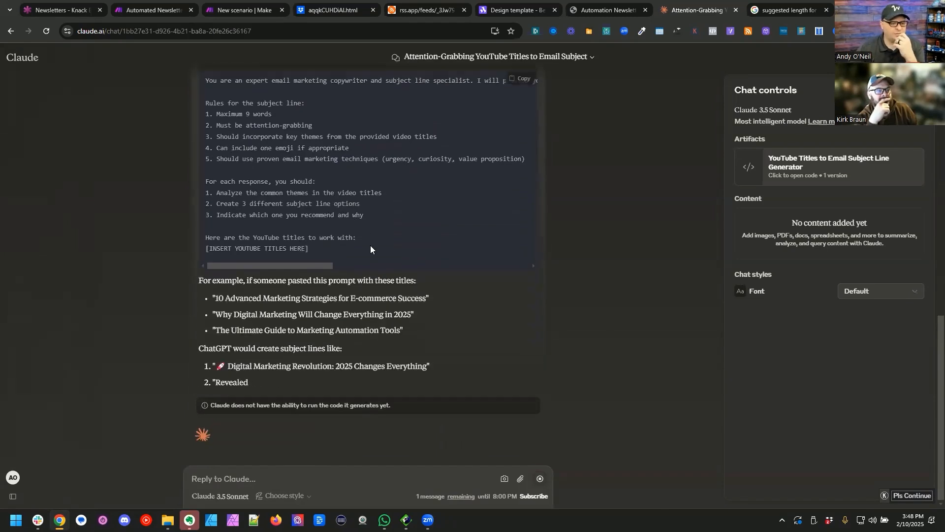
Step: Copy Claude's generated prompt and add an OpenAI "Create a Completion (Prompt)" module after the text aggregator in Make's Step 2 scenario
{"action": "scroll", "coordinate": [370, 245], "scroll_direction": "up", "scroll_amount": 3}
{"action": "left_click", "coordinate": [521, 187]}
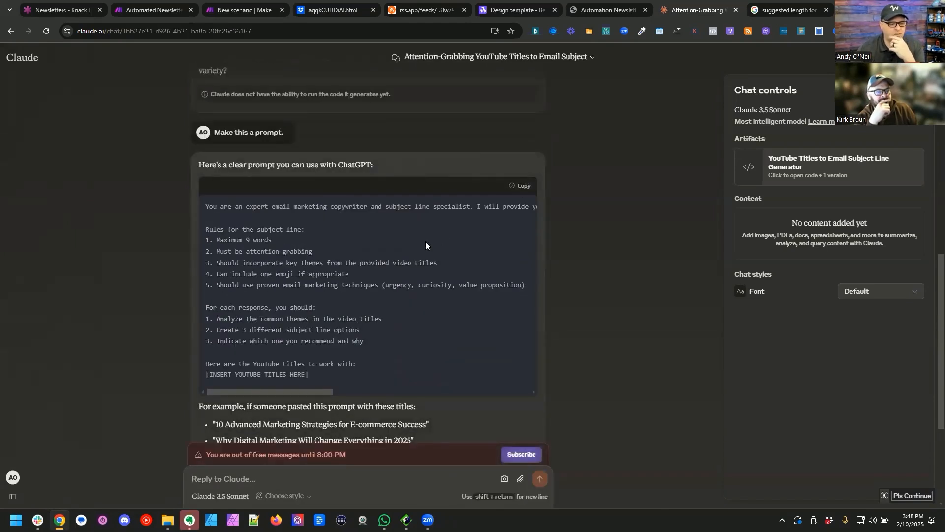
{"action": "left_click", "coordinate": [79, 4]}
{"action": "left_click", "coordinate": [264, 4]}
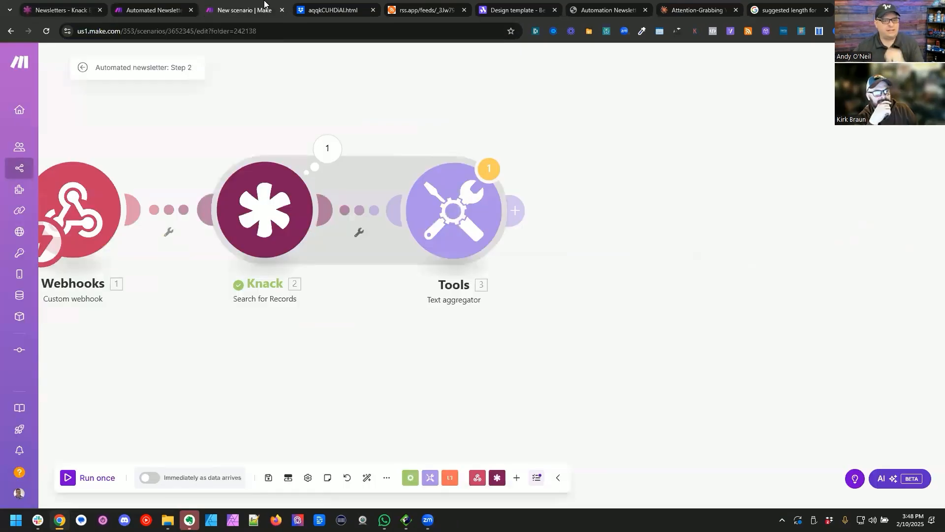
{"action": "left_click", "coordinate": [516, 210]}
{"action": "type", "text": "open"}
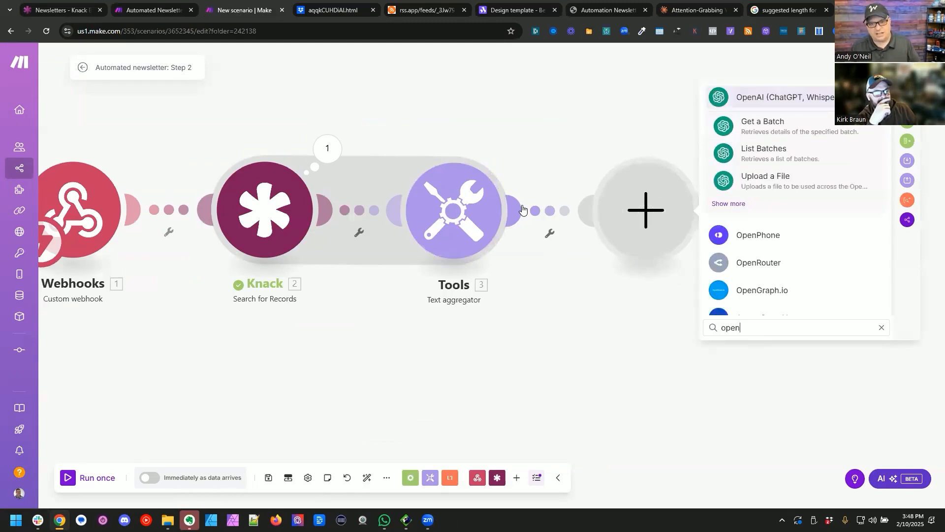
{"action": "left_click", "coordinate": [734, 105]}
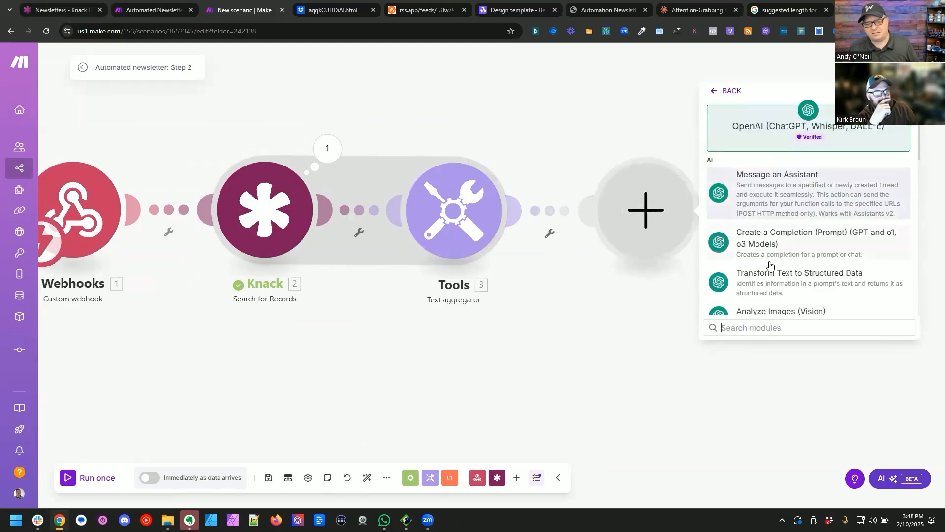
{"action": "left_click", "coordinate": [773, 246]}
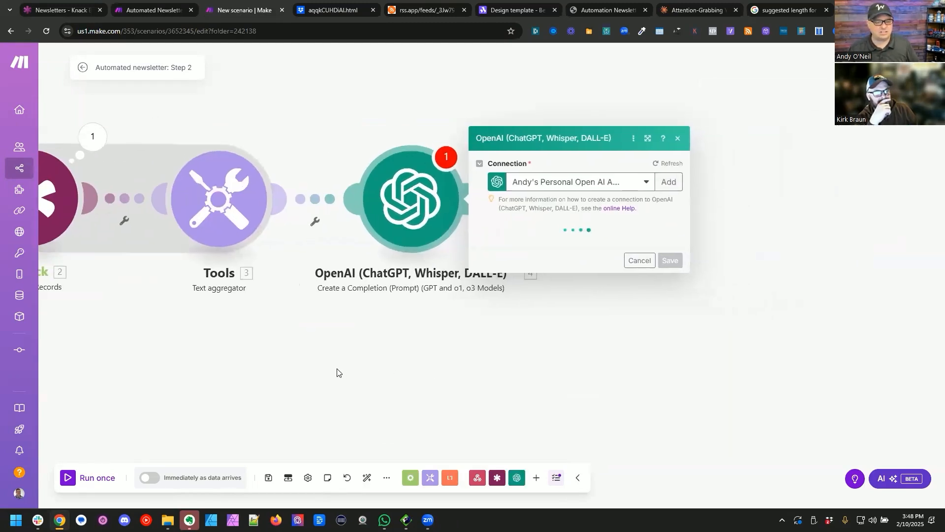
Step: Set the OpenAI module's model to gpt-4o-mini and the role of its first message to User
{"action": "scroll", "coordinate": [542, 315], "scroll_direction": "down", "scroll_amount": 2}
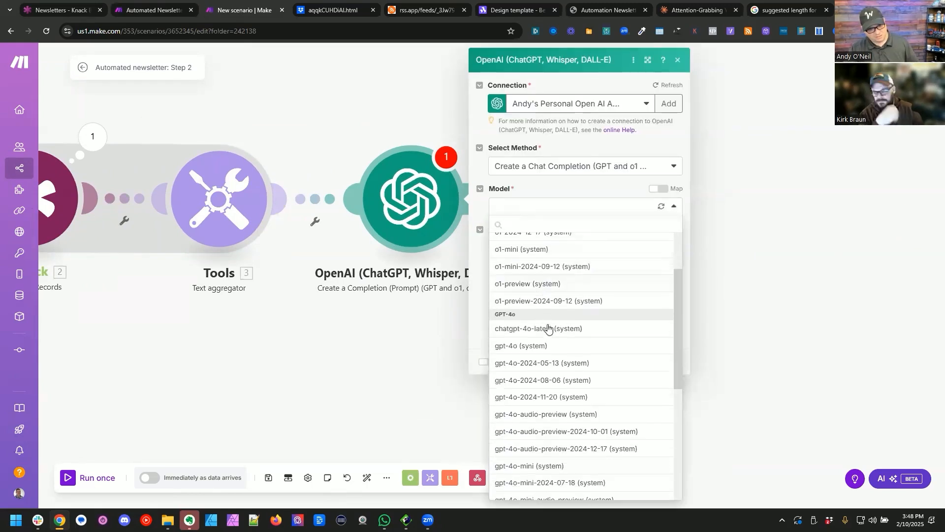
{"action": "scroll", "coordinate": [547, 343], "scroll_direction": "down", "scroll_amount": 3}
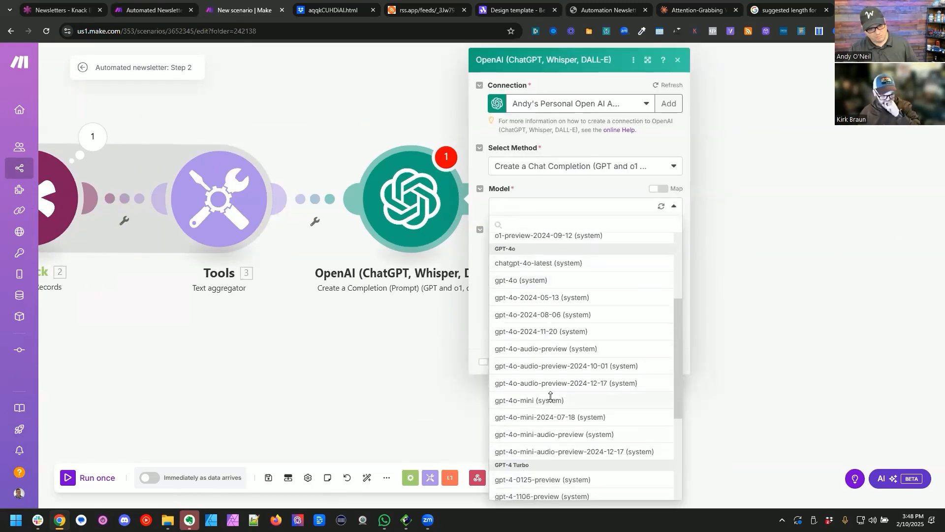
{"action": "left_click", "coordinate": [553, 395]}
{"action": "double_click", "coordinate": [528, 279]}
{"action": "key", "text": "BackSpace"}
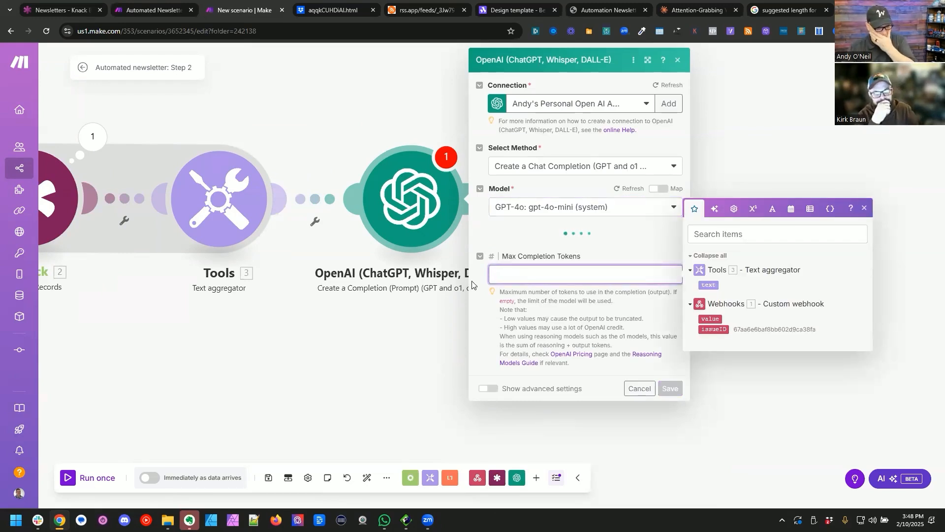
{"action": "left_click", "coordinate": [538, 277]}
{"action": "left_click", "coordinate": [546, 295]}
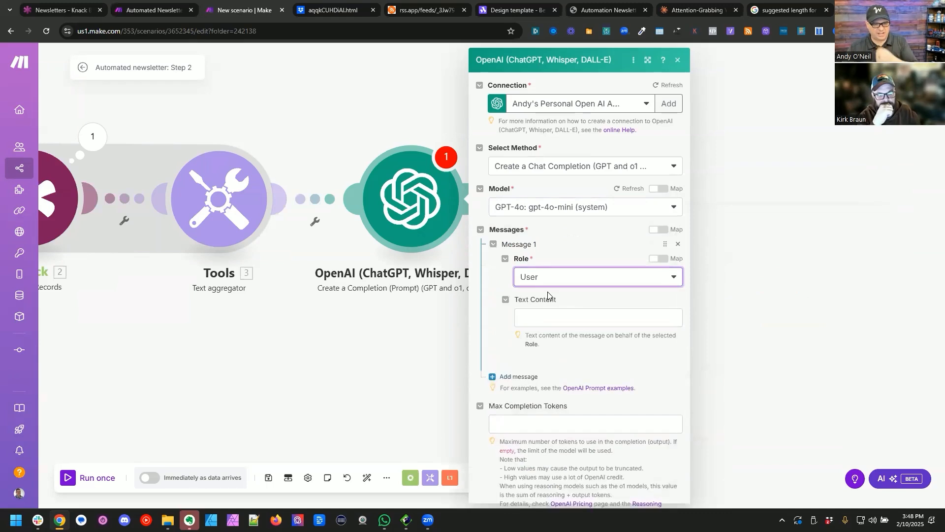
Step: Paste the copied prompt into the message's text content and replace "[INSERT YOUTUBE TITLES HERE]" with the text aggregator's text value
{"action": "left_click", "coordinate": [566, 325]}
{"action": "key", "text": "ctrl+v"}
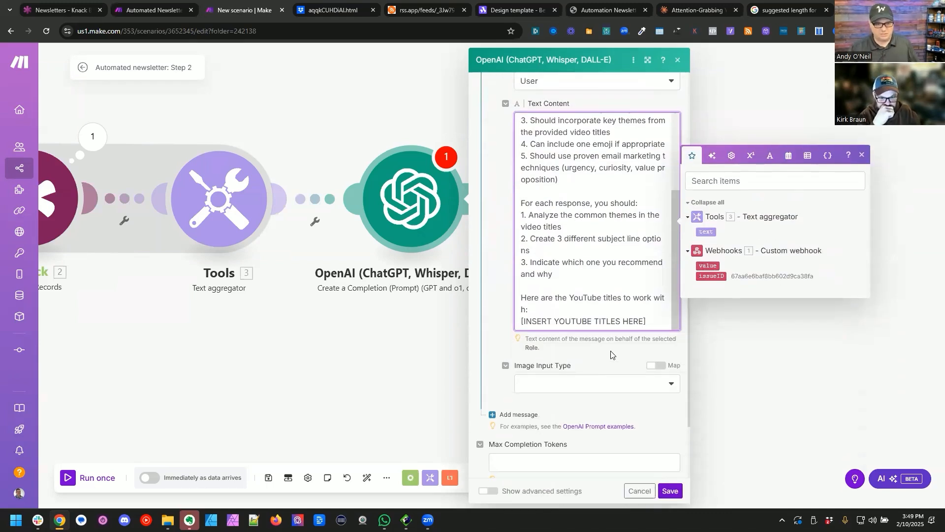
{"action": "key", "text": "shift+Home"}
{"action": "key", "text": "BackSpace"}
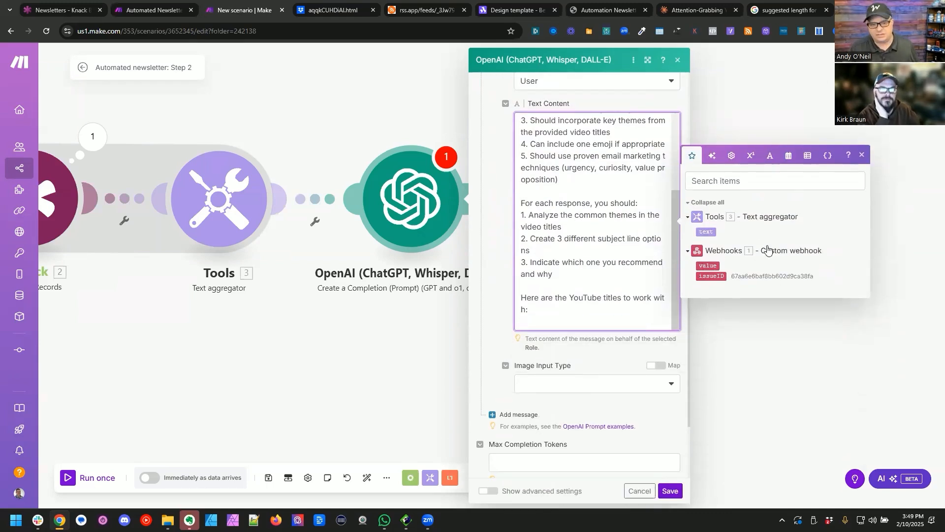
{"action": "left_click", "coordinate": [706, 231]}
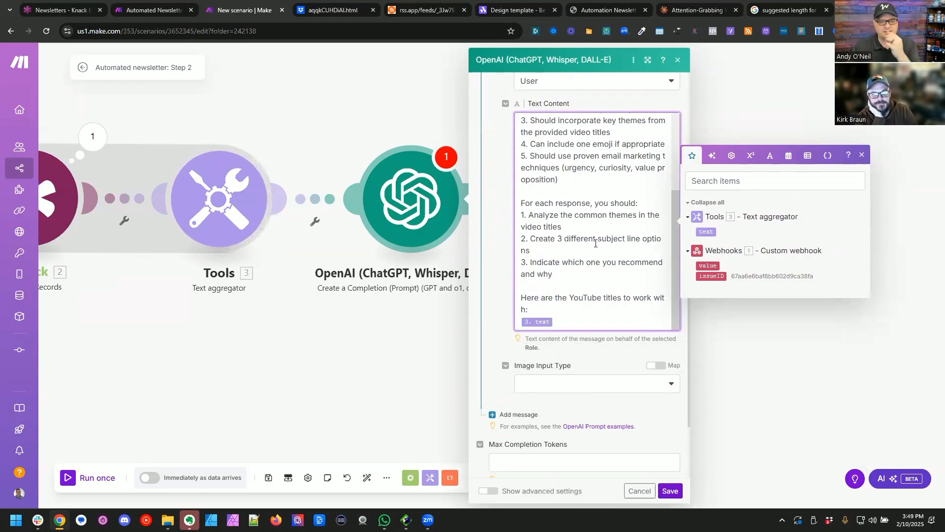
Step: Add the instruction "4. Only output the best of the three with no other text" to the prompt and save the OpenAI module
{"action": "left_click_drag", "start_coordinate": [531, 238], "coordinate": [531, 262]}
{"action": "left_click", "coordinate": [531, 238]}
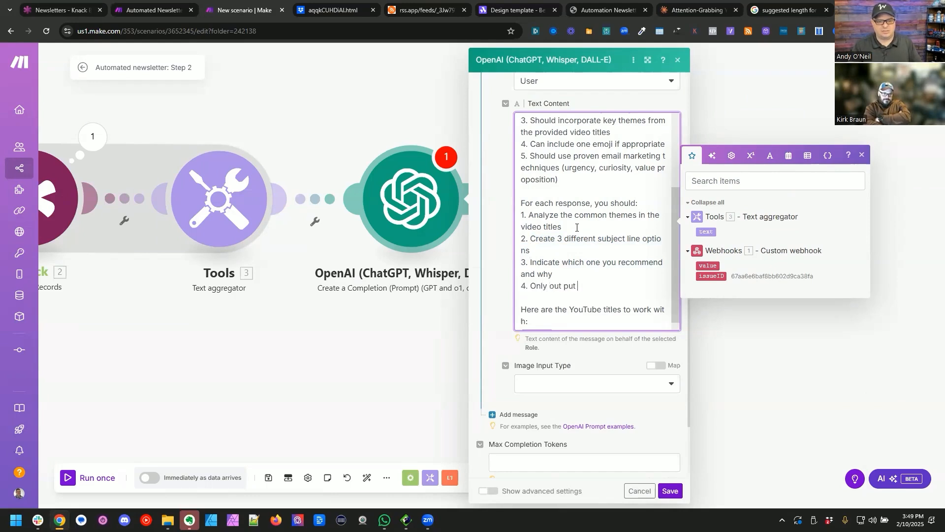
{"action": "key", "text": "BackSpace"}
{"action": "key", "text": "End"}
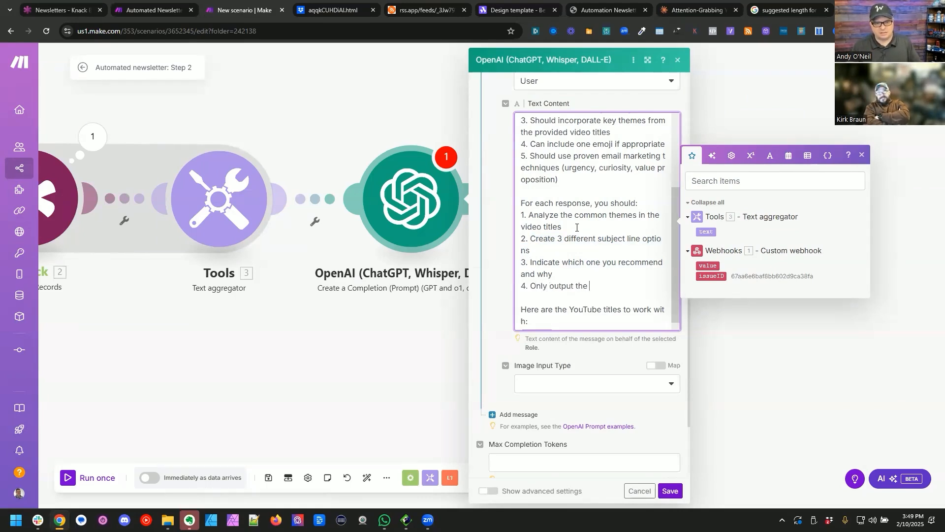
{"action": "type", "text": "three "}
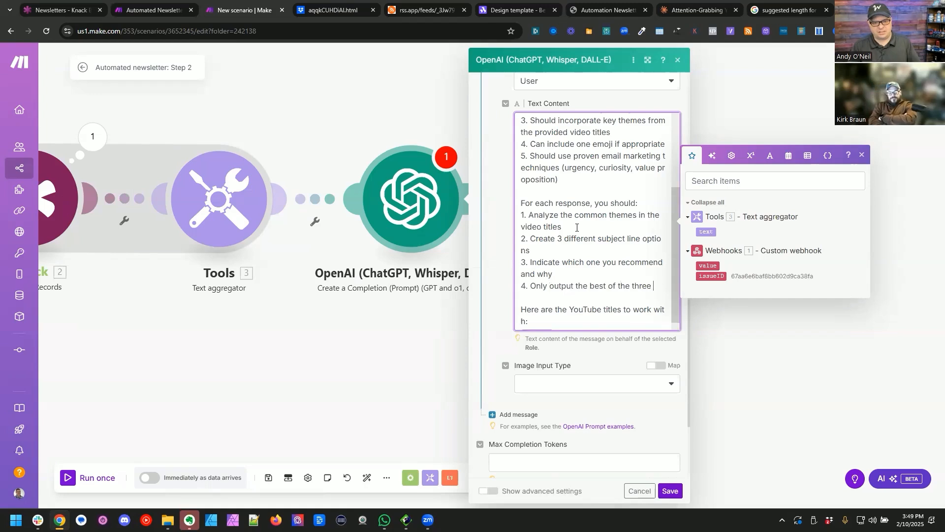
{"action": "type", "text": "with no other text or"}
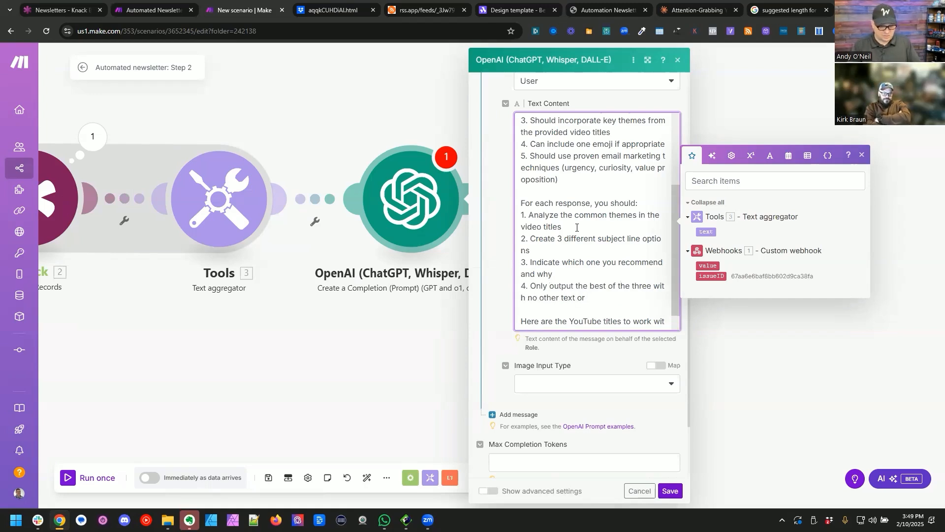
{"action": "left_click", "coordinate": [670, 491]}
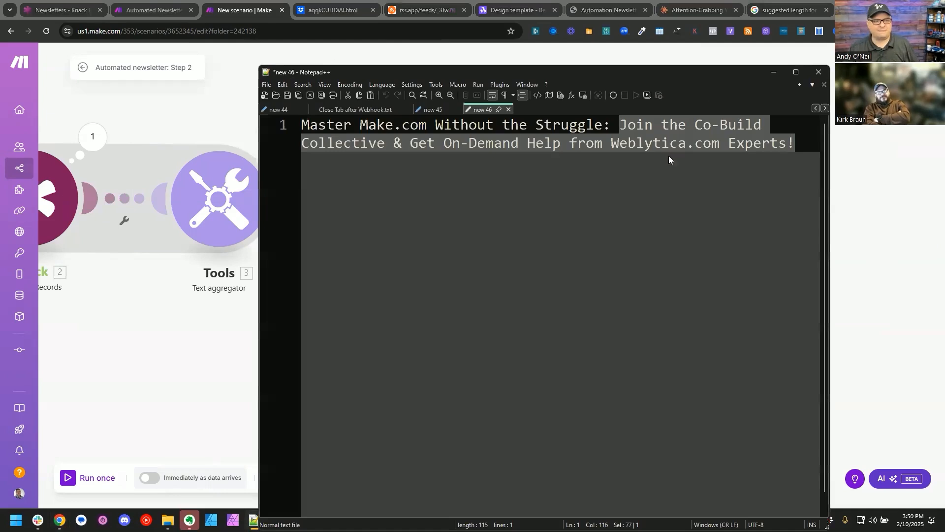
Step: Clear the open Notepad++ note and view the Video Content records in Knack
{"action": "key", "text": "ctrl+a"}
{"action": "key", "text": "Delete"}
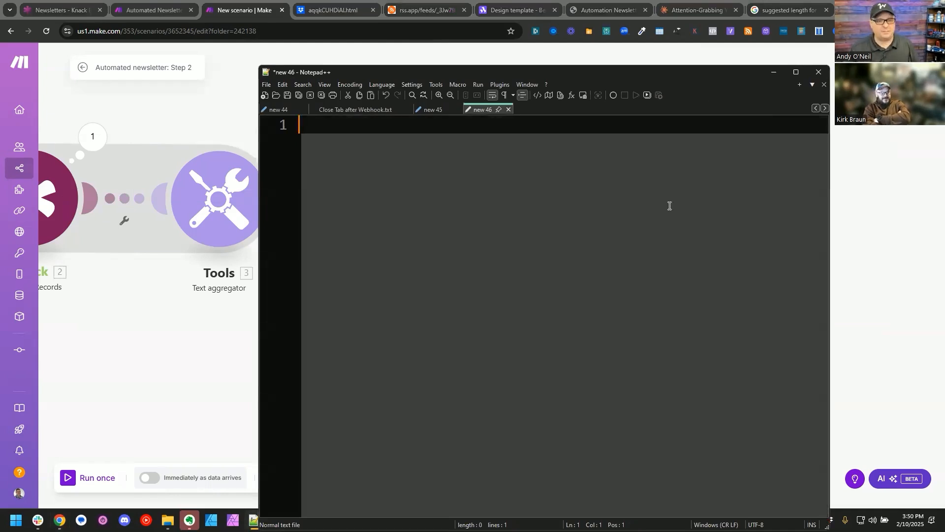
{"action": "left_click_drag", "start_coordinate": [665, 76], "coordinate": [944, 219]}
{"action": "left_click", "coordinate": [64, 11]}
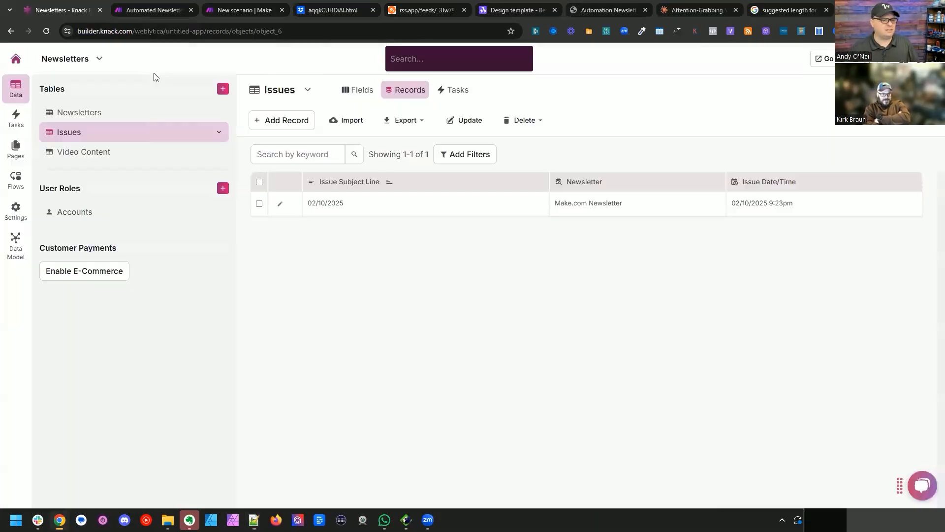
{"action": "left_click", "coordinate": [110, 152]}
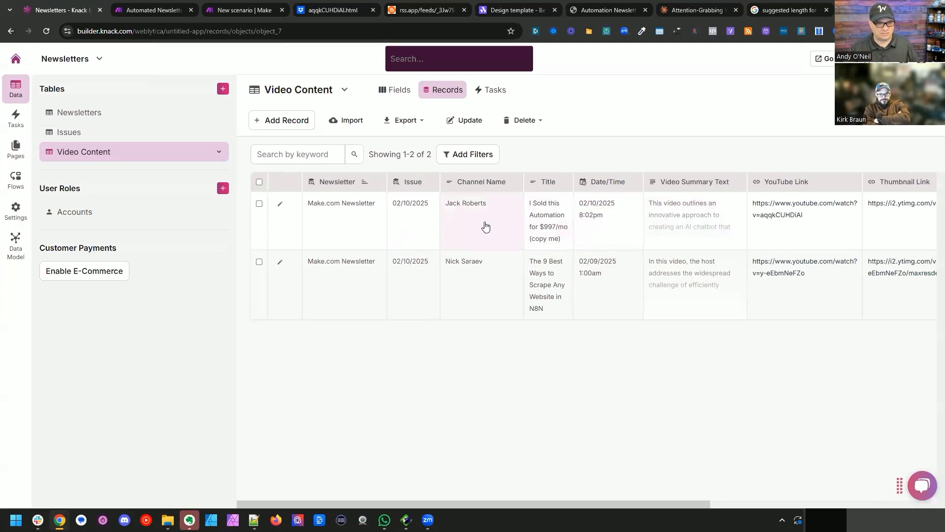
{"action": "scroll", "coordinate": [499, 226], "scroll_direction": "right", "scroll_amount": 5}
{"action": "scroll", "coordinate": [502, 225], "scroll_direction": "left", "scroll_amount": 5}
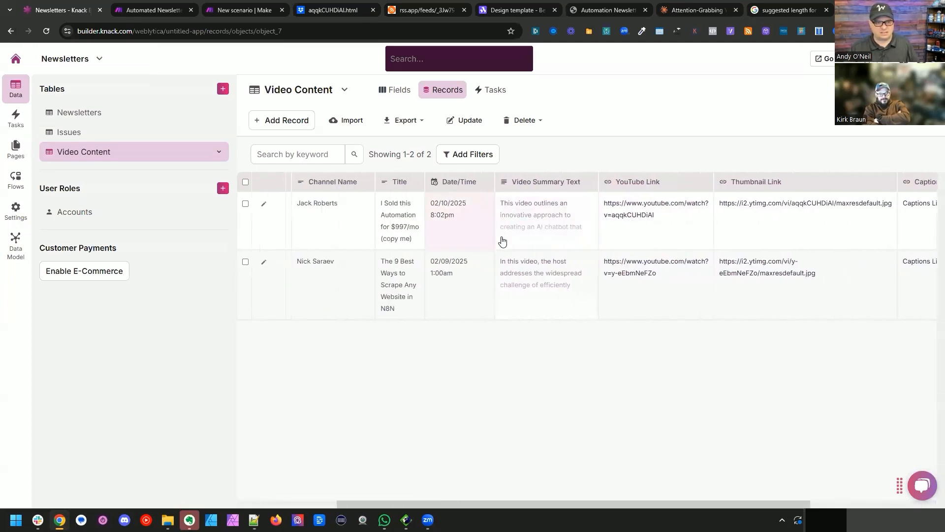
{"action": "scroll", "coordinate": [581, 225], "scroll_direction": "left", "scroll_amount": 5}
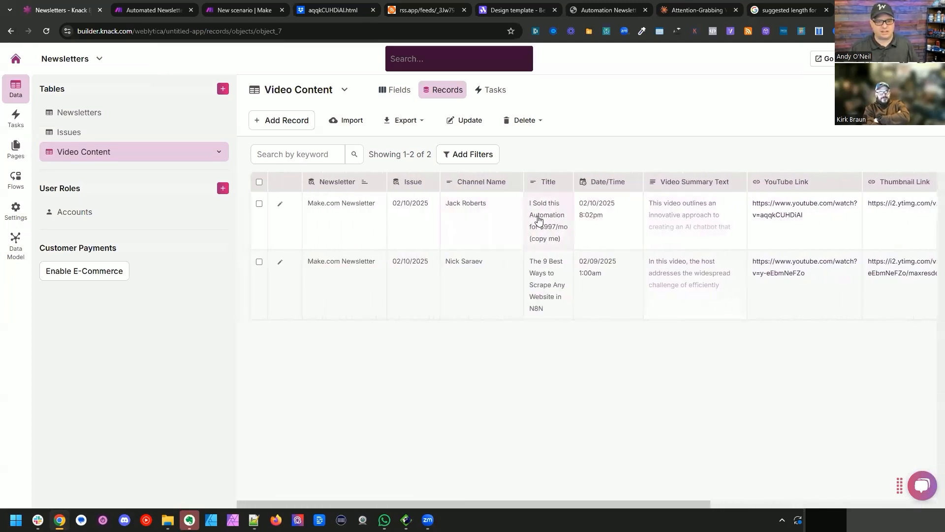
Step: Copy the titles "I Sold this Automation for $997/mo (copy me)" and "The 9 Best Ways to Scrape Any Website in N8N" into the Notepad++ note
{"action": "left_click", "coordinate": [542, 220]}
{"action": "key", "text": "ctrl+a"}
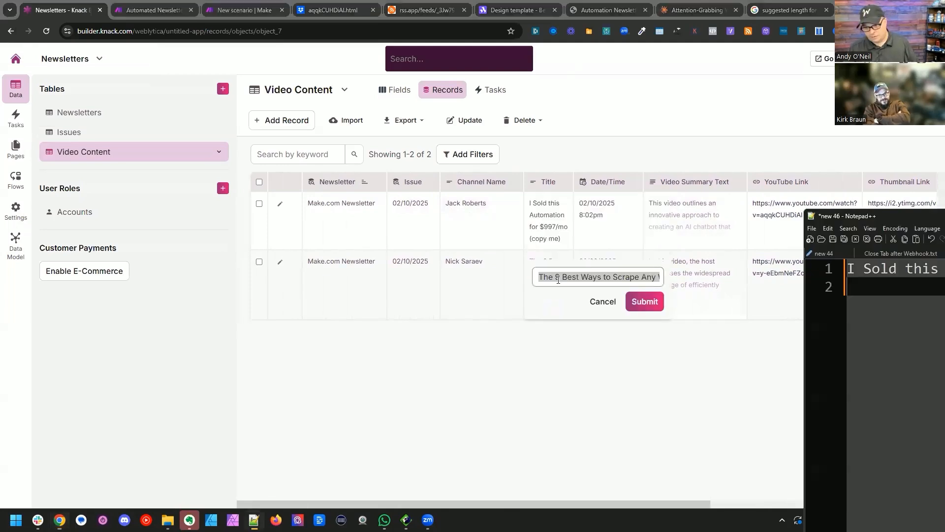
{"action": "key", "text": "ctrl+v"}
{"action": "left_click_drag", "start_coordinate": [915, 215], "coordinate": [382, 210]}
{"action": "key", "text": "ctrl+a"}
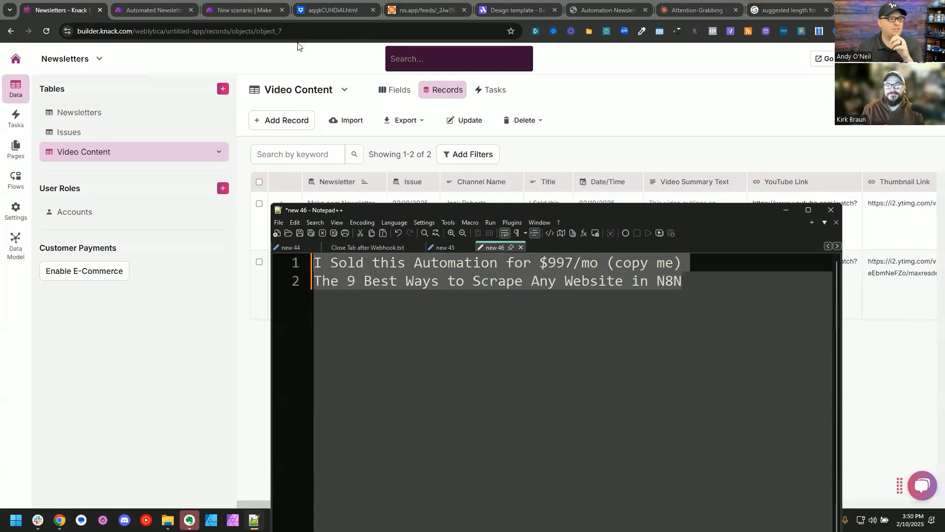
Step: Test the OpenAI module in the Step 2 scenario with the two collected titles and examine the generated subject line
{"action": "left_click", "coordinate": [153, 10]}
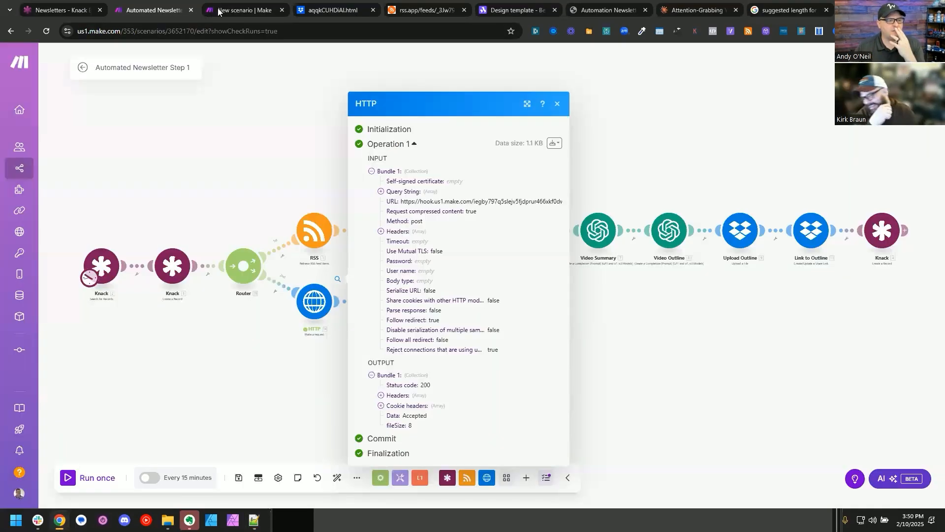
{"action": "left_click", "coordinate": [245, 10]}
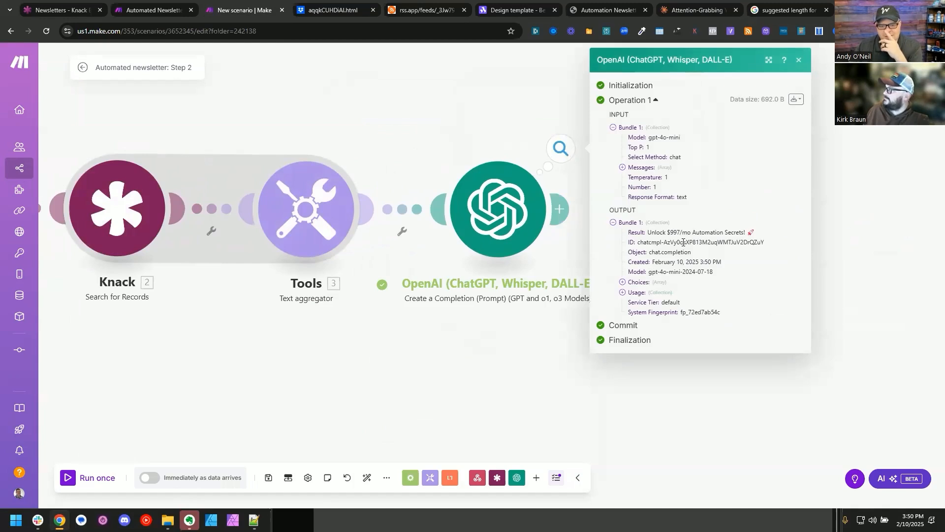
{"action": "triple_click", "coordinate": [734, 231]}
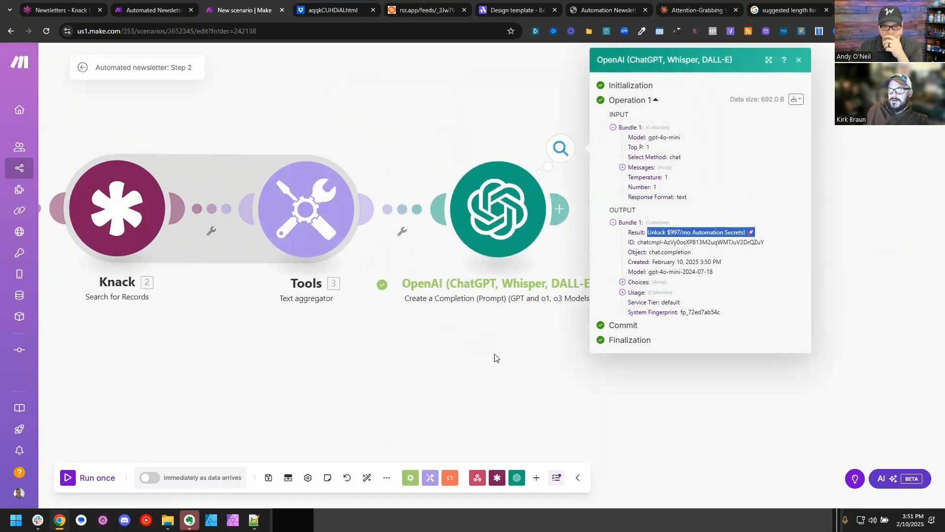
{"action": "left_click", "coordinate": [455, 367]}
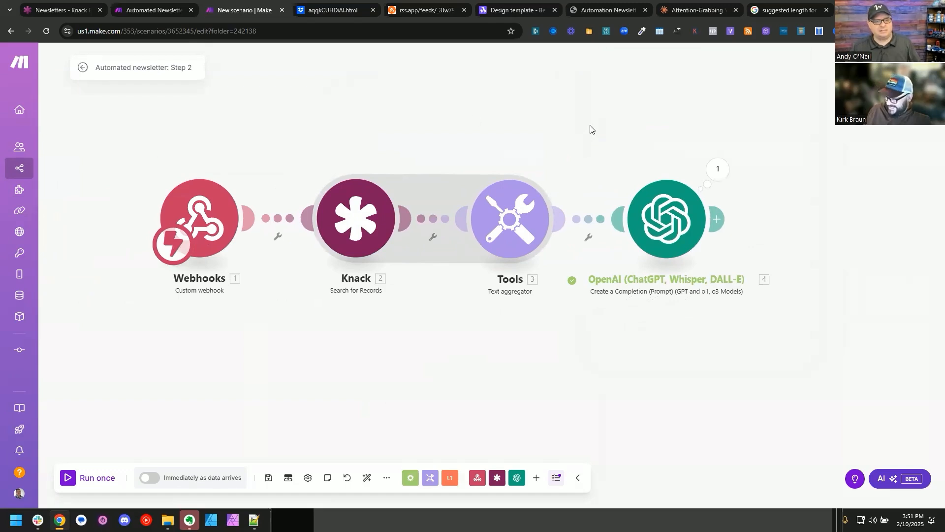
Step: Clone the Knack Search for Records module and connect the copy after the OpenAI module
{"action": "left_click_drag", "start_coordinate": [591, 129], "coordinate": [449, 153]}
{"action": "right_click", "coordinate": [197, 241]}
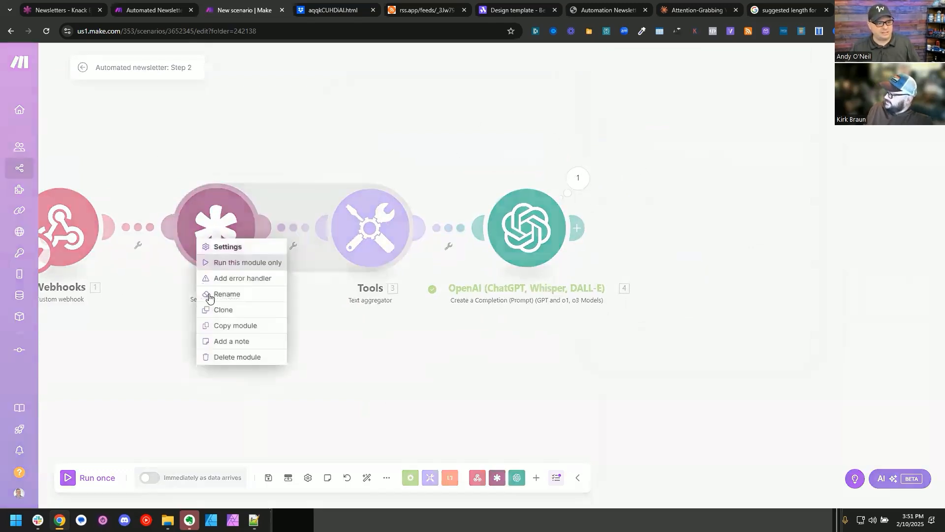
{"action": "left_click", "coordinate": [249, 311]}
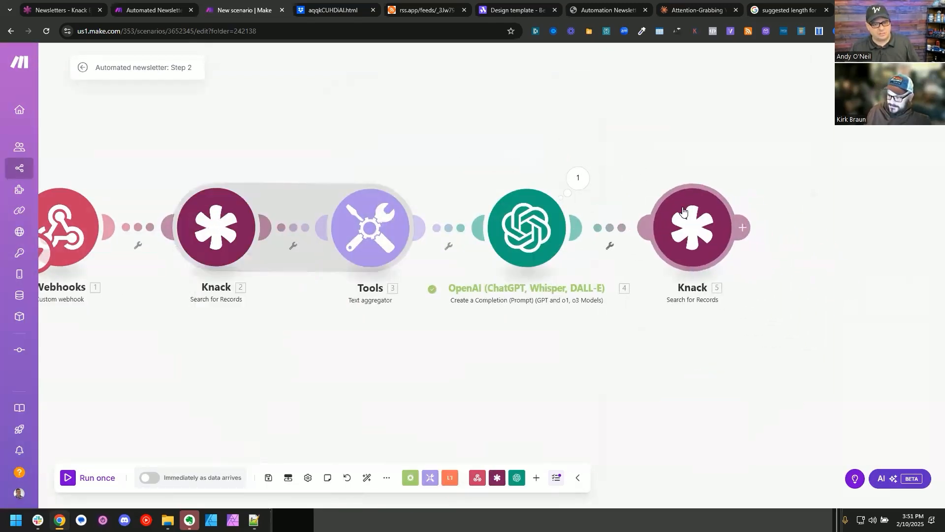
{"action": "left_click_drag", "start_coordinate": [750, 378], "coordinate": [378, 394]}
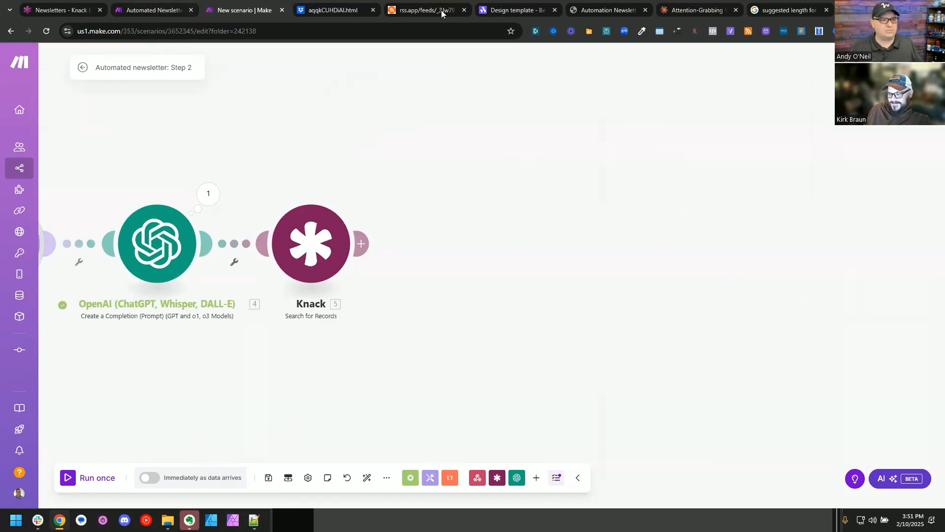
Step: Inspect the thumbnail image in the Concept A.html newsletter page, turn off device emulation and enlarge the developer tools area
{"action": "left_click", "coordinate": [603, 10]}
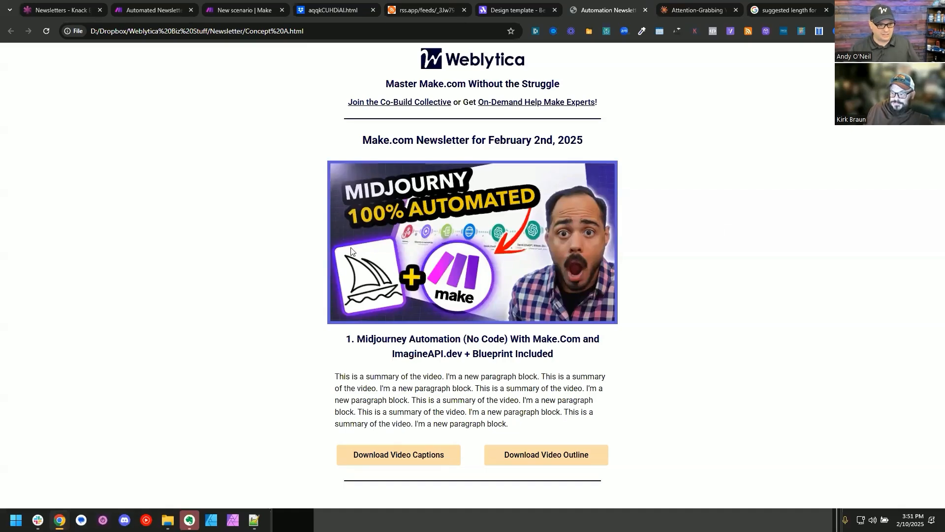
{"action": "right_click", "coordinate": [344, 217]}
{"action": "left_click", "coordinate": [405, 367]}
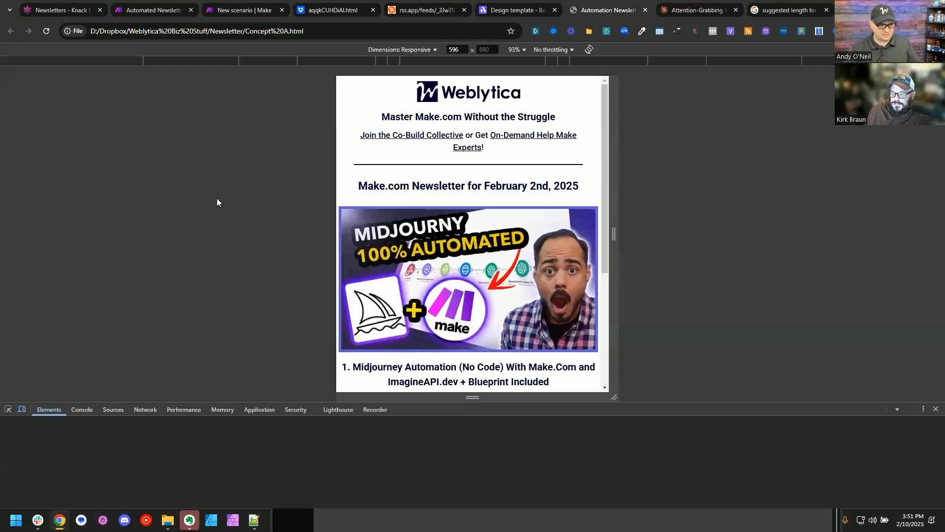
{"action": "left_click", "coordinate": [22, 409]}
{"action": "left_click_drag", "start_coordinate": [458, 411], "coordinate": [458, 306]}
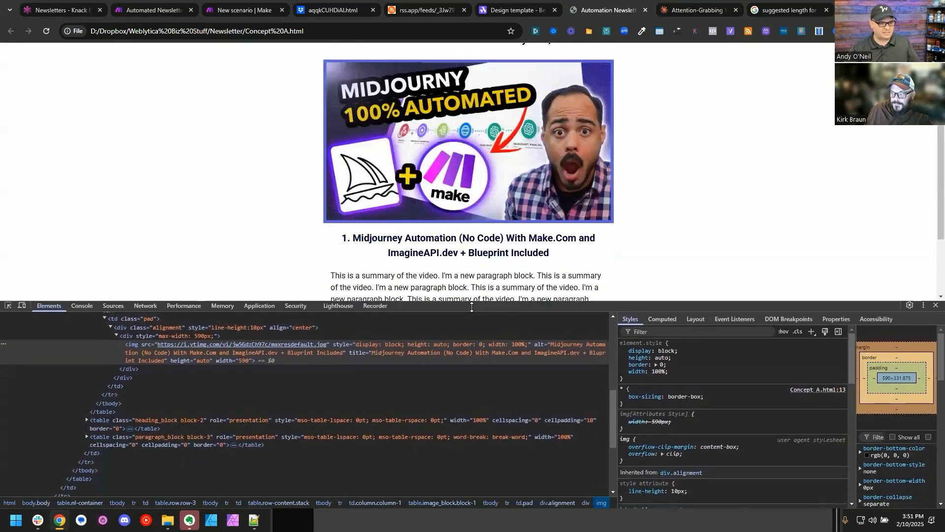
Step: Copy the outer HTML of the row-3 table, which holds the video thumbnail, title and summary
{"action": "scroll", "coordinate": [40, 360], "scroll_direction": "up", "scroll_amount": 3}
{"action": "left_click", "coordinate": [39, 364]}
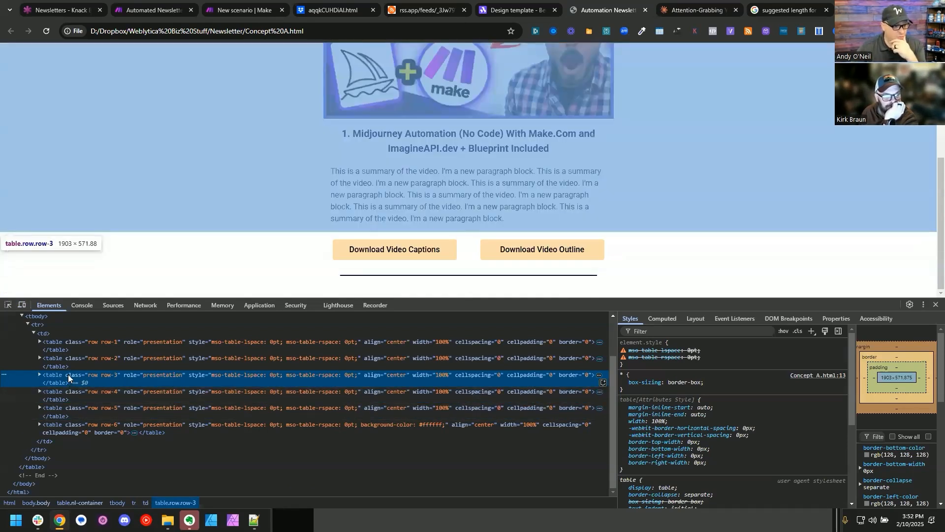
{"action": "right_click", "coordinate": [69, 376]}
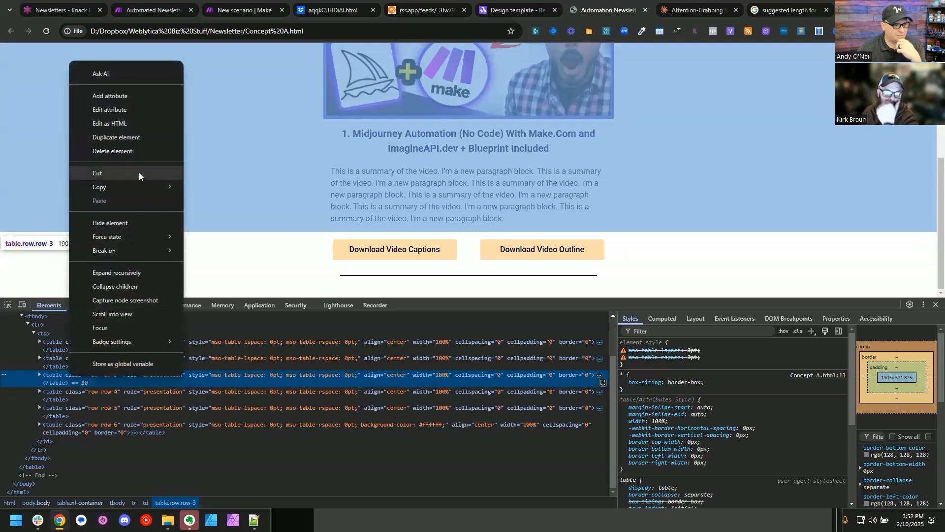
{"action": "mouse_move", "coordinate": [140, 187]}
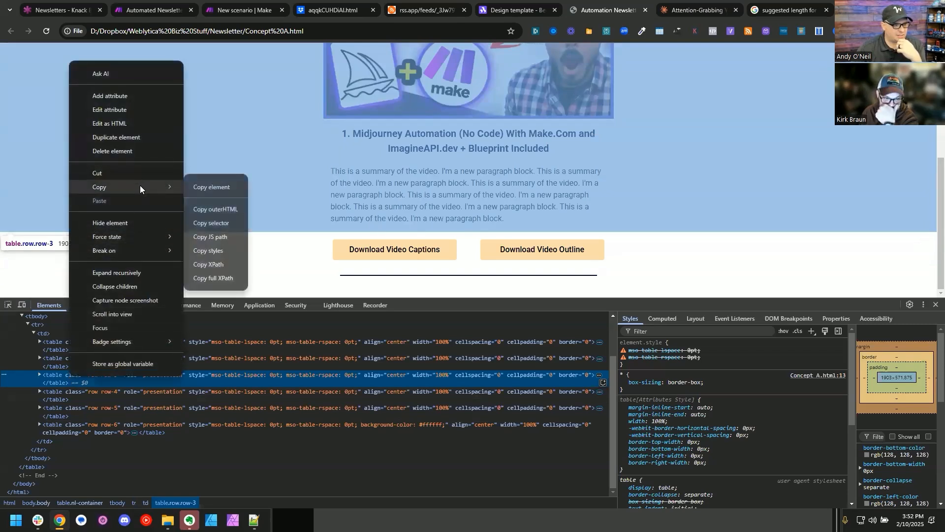
{"action": "left_click", "coordinate": [224, 211]}
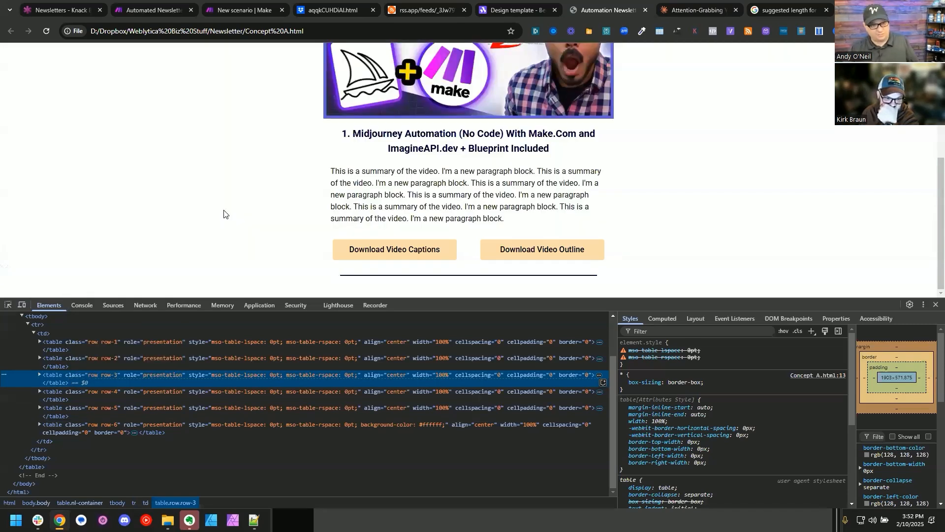
Step: Add a Text aggregator to the Step 2 scenario with Knack - Search for Records [5] as source and paste the row-3 HTML as its text
{"action": "left_click", "coordinate": [121, 10]}
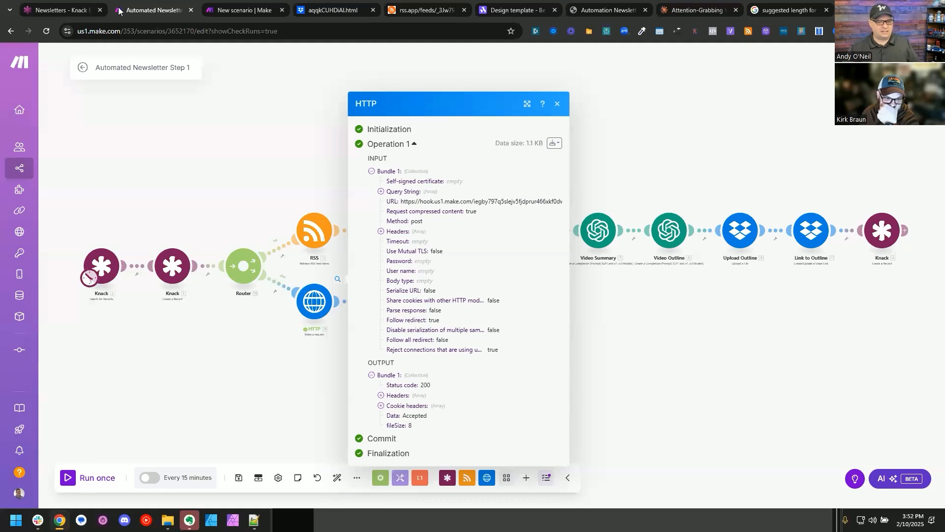
{"action": "left_click", "coordinate": [209, 6]}
{"action": "left_click", "coordinate": [431, 477]}
{"action": "scroll", "coordinate": [475, 357], "scroll_direction": "down", "scroll_amount": 3}
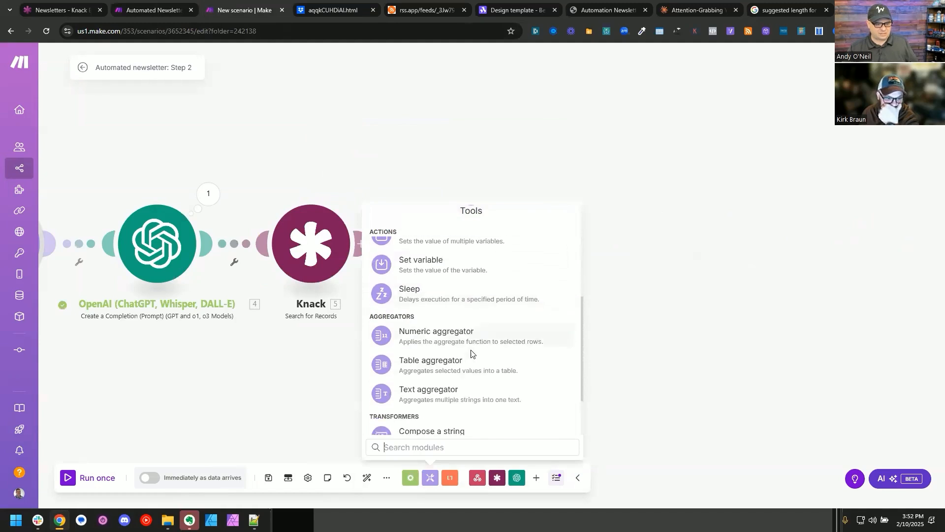
{"action": "left_click", "coordinate": [460, 381]}
{"action": "left_click", "coordinate": [501, 199]}
{"action": "left_click", "coordinate": [506, 215]}
{"action": "key", "text": "ctrl+v"}
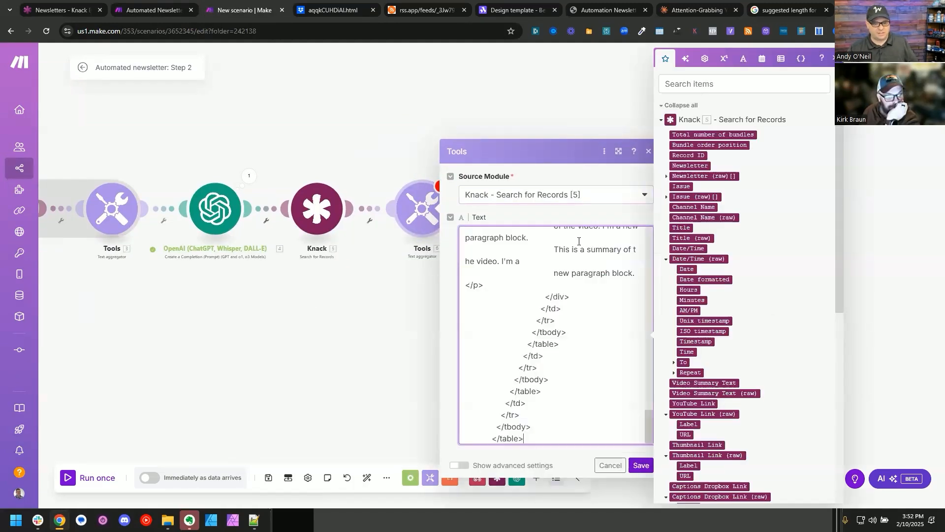
{"action": "left_click", "coordinate": [618, 151]}
{"action": "scroll", "coordinate": [544, 262], "scroll_direction": "up", "scroll_amount": 5}
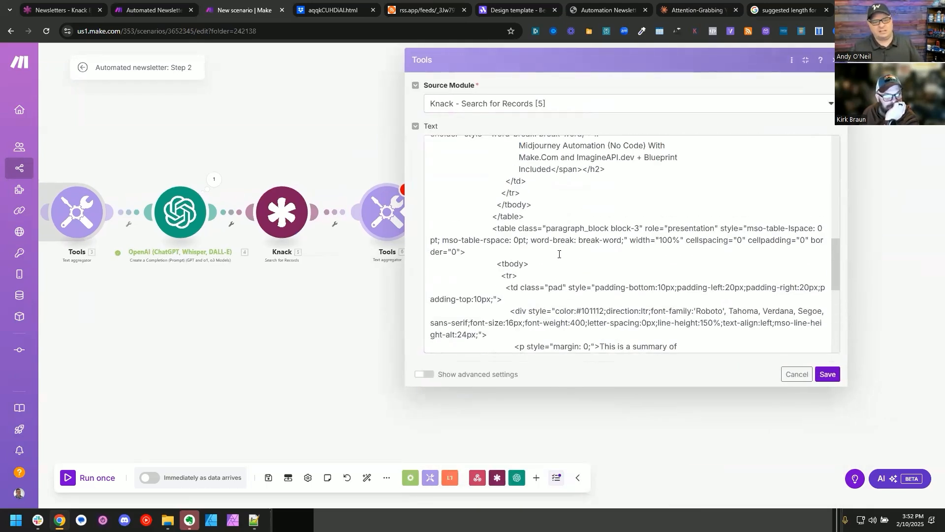
{"action": "scroll", "coordinate": [559, 254], "scroll_direction": "down", "scroll_amount": 5}
Step: Copy the outer HTML of the row-4 table with the download buttons and append it to the aggregator text, followed by a new line
{"action": "left_click", "coordinate": [566, 340]}
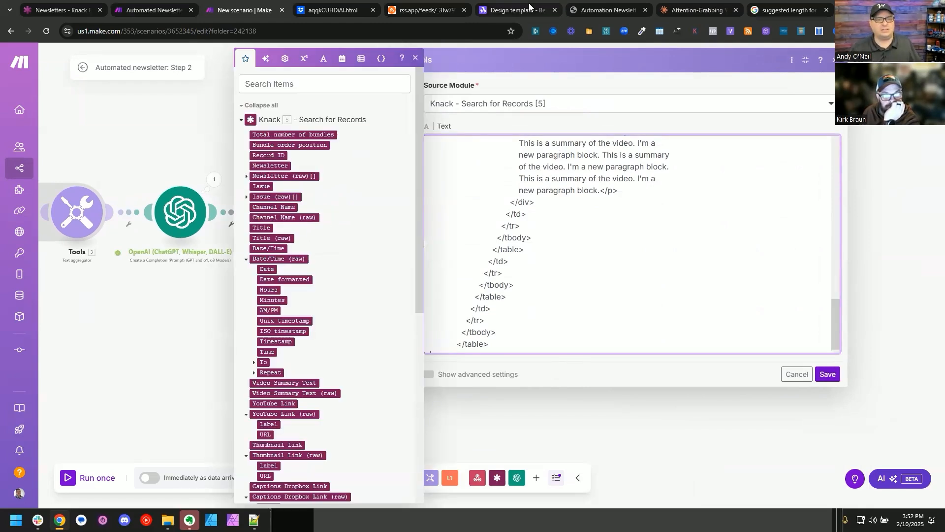
{"action": "left_click", "coordinate": [606, 10]}
{"action": "right_click", "coordinate": [45, 391]}
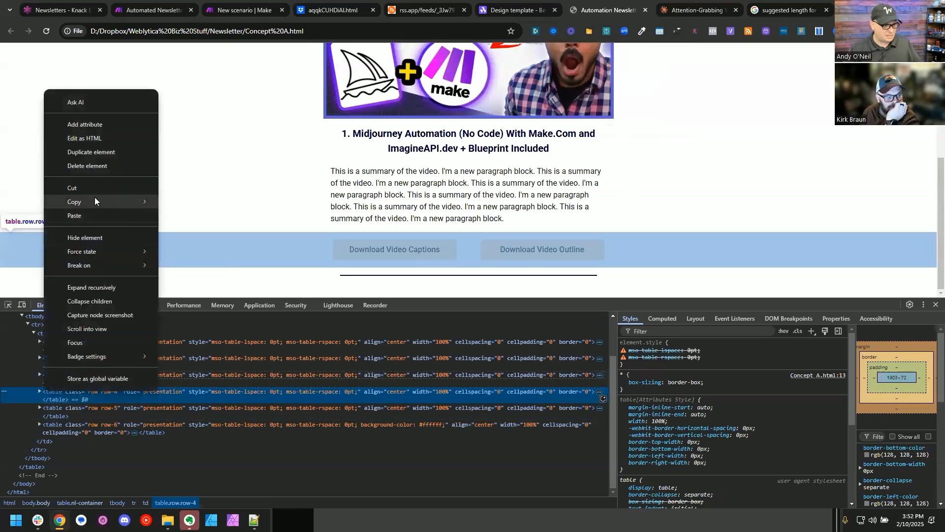
{"action": "mouse_move", "coordinate": [96, 202]}
{"action": "left_click", "coordinate": [207, 225]}
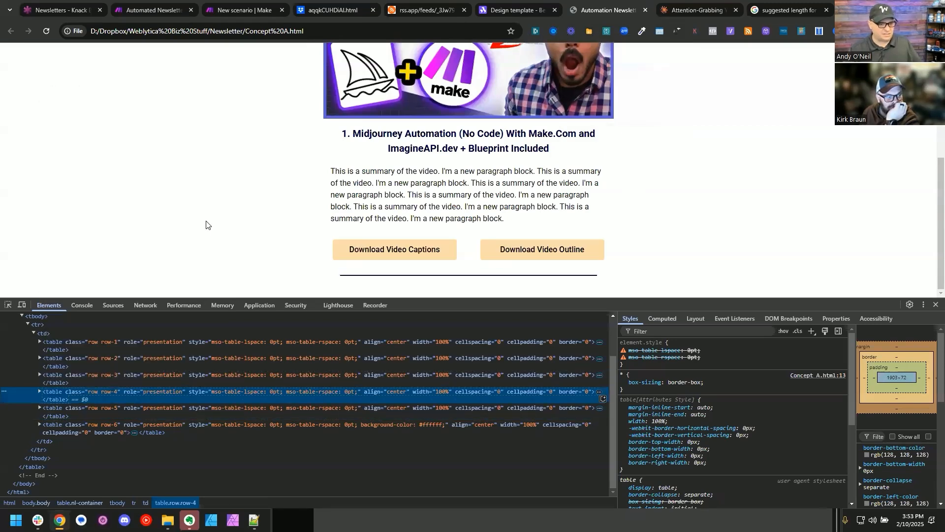
{"action": "key", "text": "alt+Tab"}
{"action": "key", "text": "alt+Tab"}
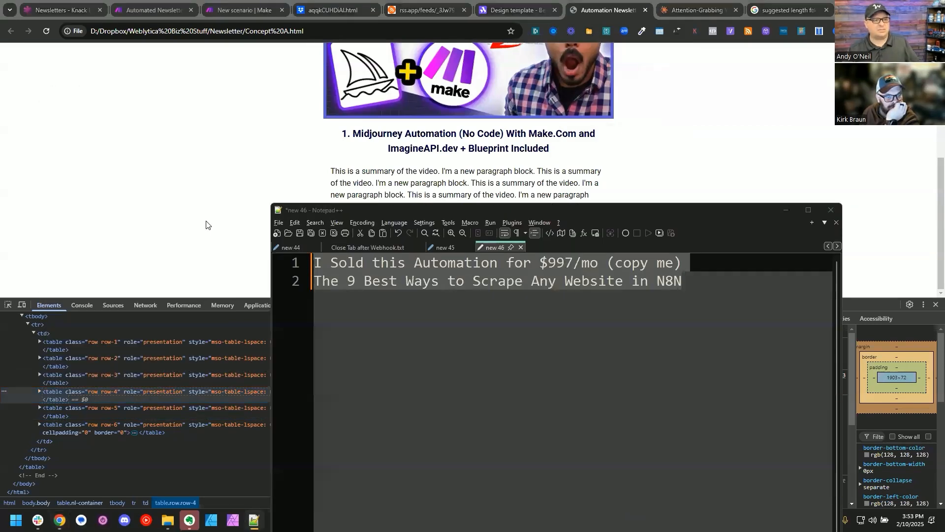
{"action": "left_click", "coordinate": [139, 8]}
{"action": "left_click", "coordinate": [242, 9]}
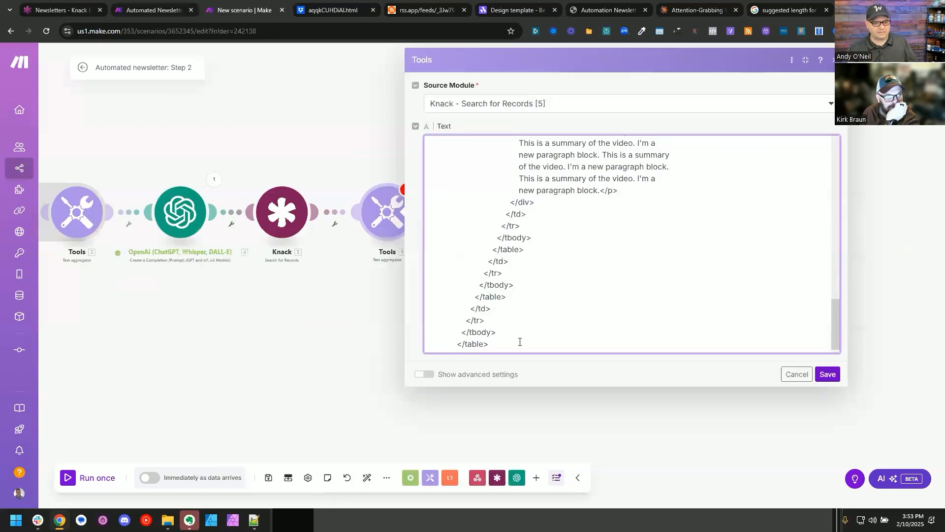
{"action": "key", "text": "ctrl+v"}
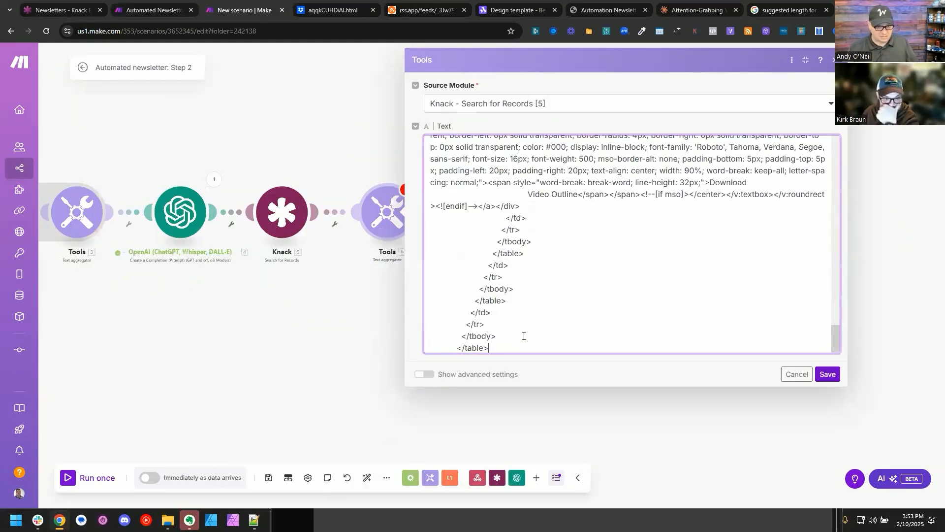
{"action": "key", "text": "Return"}
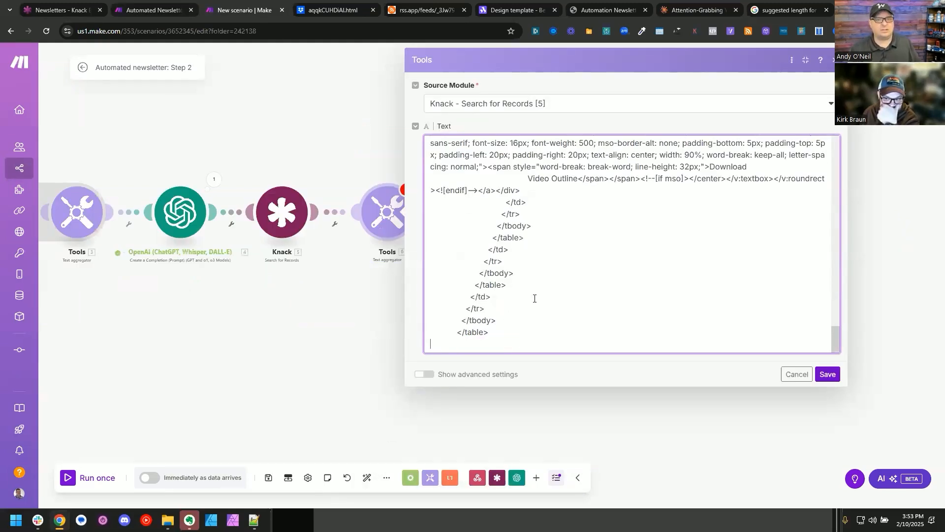
Step: Copy the outer HTML of the row-5 divider table from the newsletter page and append it to the aggregator text
{"action": "left_click", "coordinate": [582, 7]}
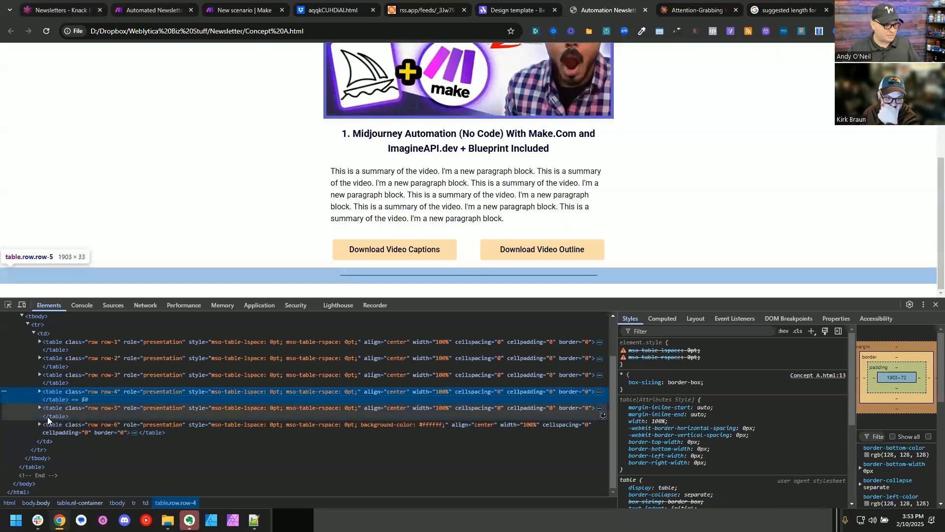
{"action": "right_click", "coordinate": [46, 410]}
{"action": "mouse_move", "coordinate": [77, 215]}
{"action": "left_click", "coordinate": [192, 239]}
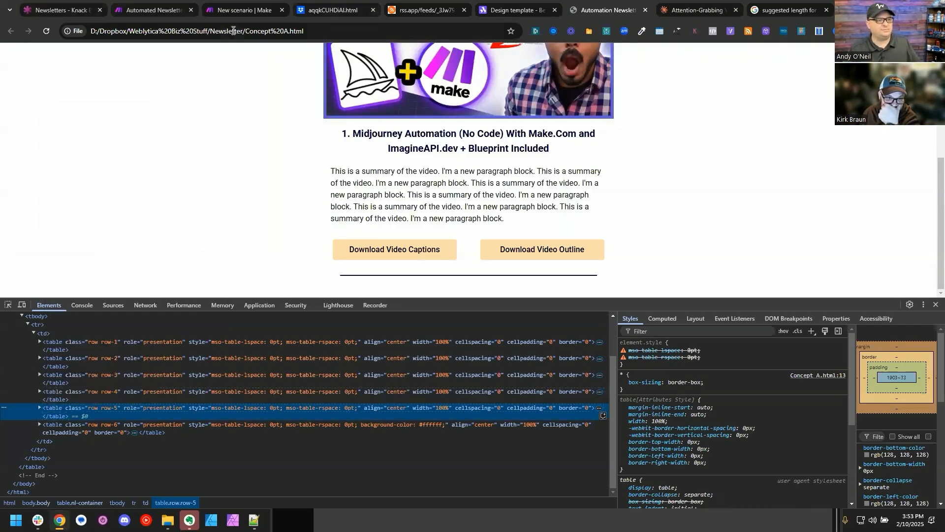
{"action": "left_click", "coordinate": [240, 9]}
Step: Review the combined HTML in the Text aggregator for the parts that need dynamic values
{"action": "scroll", "coordinate": [548, 314], "scroll_direction": "up", "scroll_amount": 20}
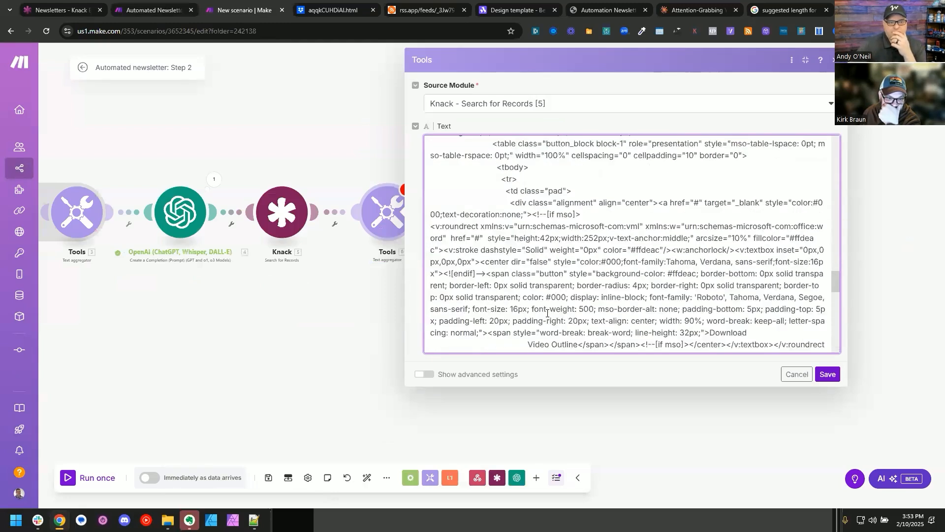
{"action": "scroll", "coordinate": [548, 313], "scroll_direction": "up", "scroll_amount": 4}
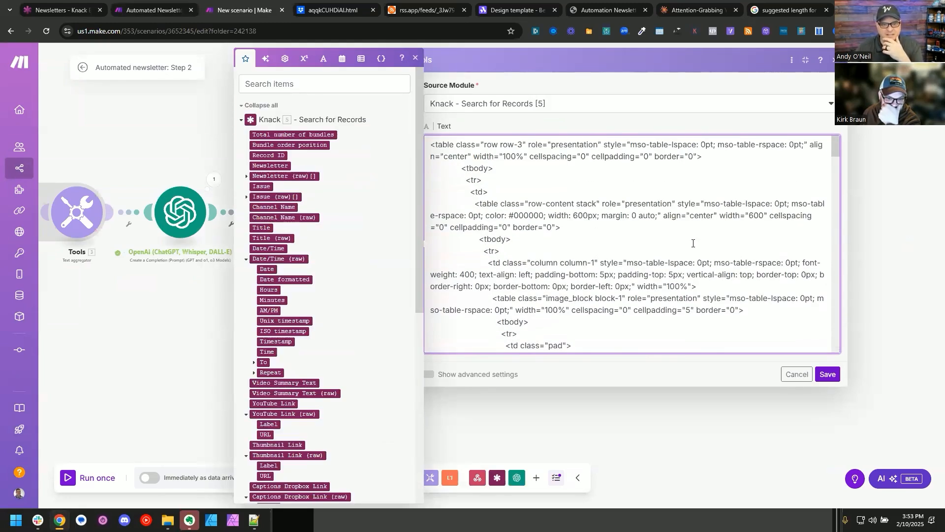
{"action": "scroll", "coordinate": [692, 243], "scroll_direction": "down", "scroll_amount": 3}
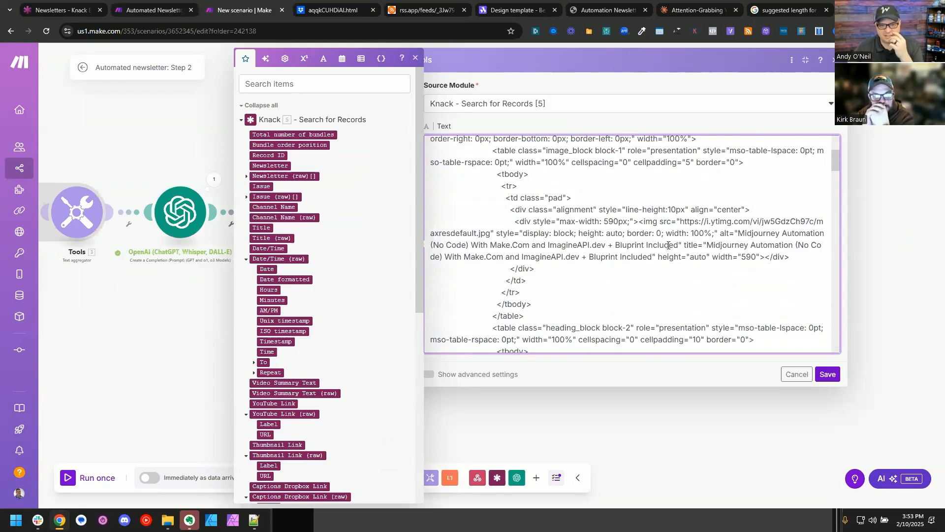
{"action": "scroll", "coordinate": [702, 241], "scroll_direction": "up", "scroll_amount": 3}
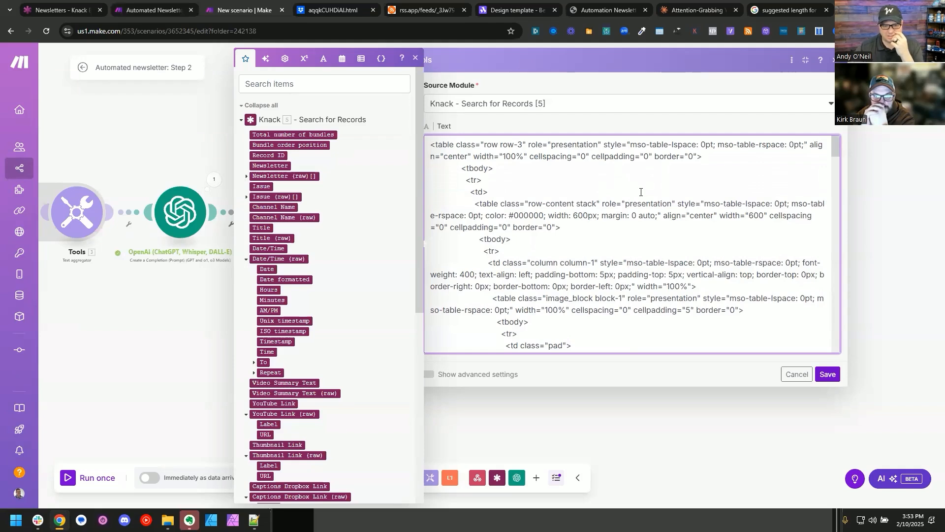
{"action": "left_click_drag", "start_coordinate": [482, 69], "coordinate": [413, 59]}
{"action": "left_click", "coordinate": [625, 218]}
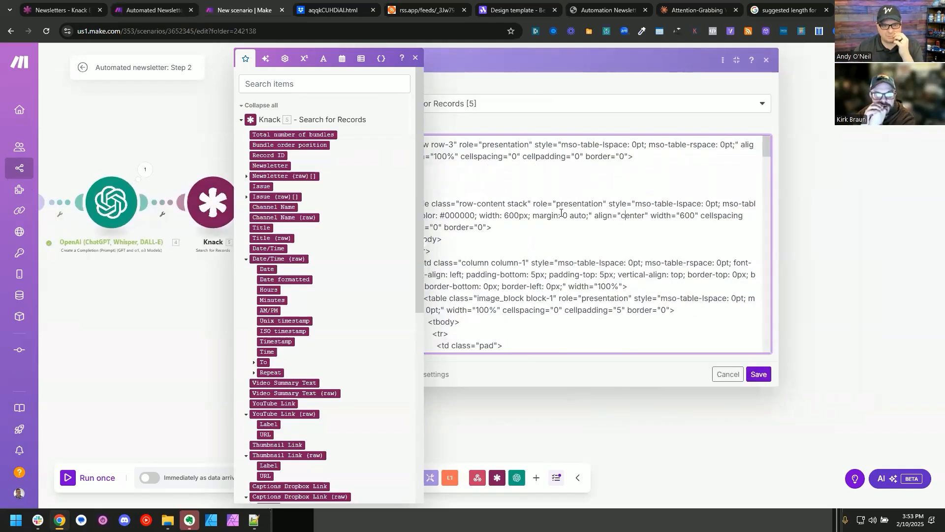
{"action": "left_click", "coordinate": [416, 58]}
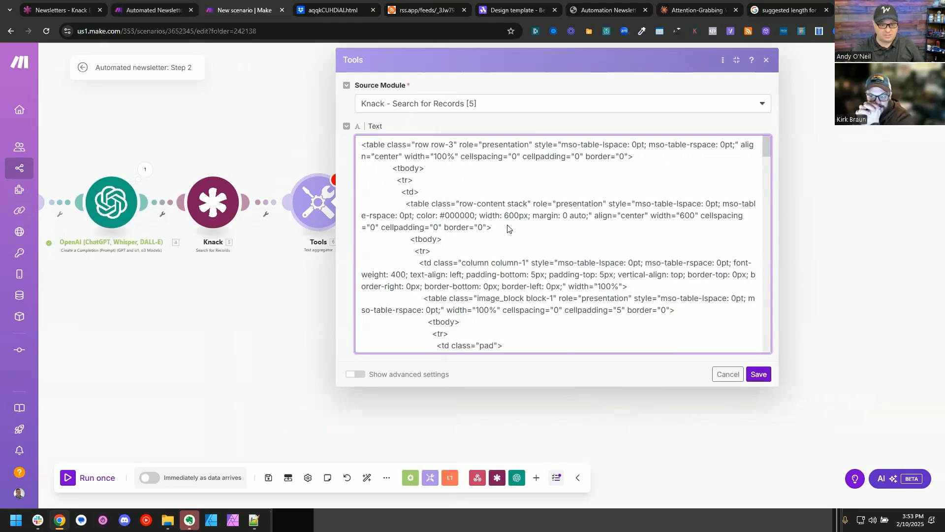
{"action": "scroll", "coordinate": [505, 246], "scroll_direction": "down", "scroll_amount": 1}
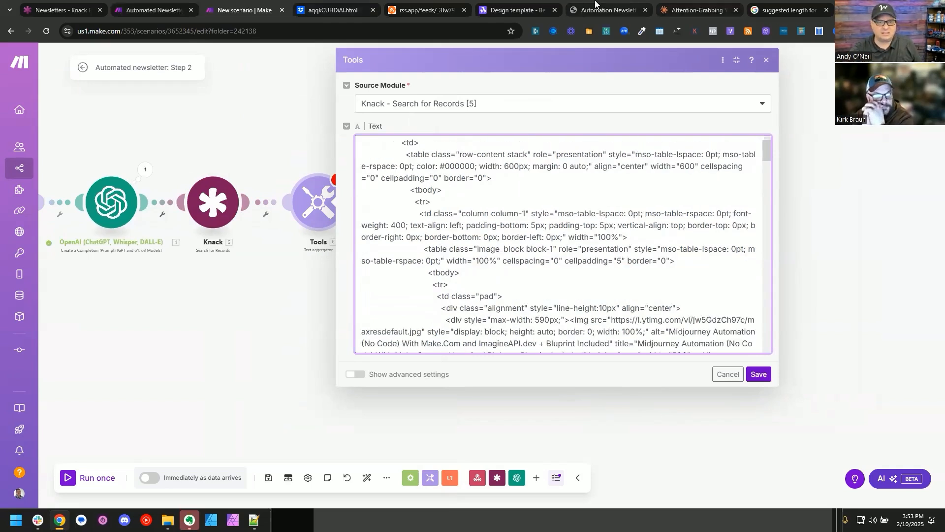
Step: Move the newsletter page's tab beside the scenario's, copy the thumbnail's image address and search for it in the aggregator text
{"action": "left_click_drag", "start_coordinate": [595, 4], "coordinate": [335, 8]}
{"action": "scroll", "coordinate": [399, 123], "scroll_direction": "up", "scroll_amount": 3}
{"action": "right_click", "coordinate": [394, 89]}
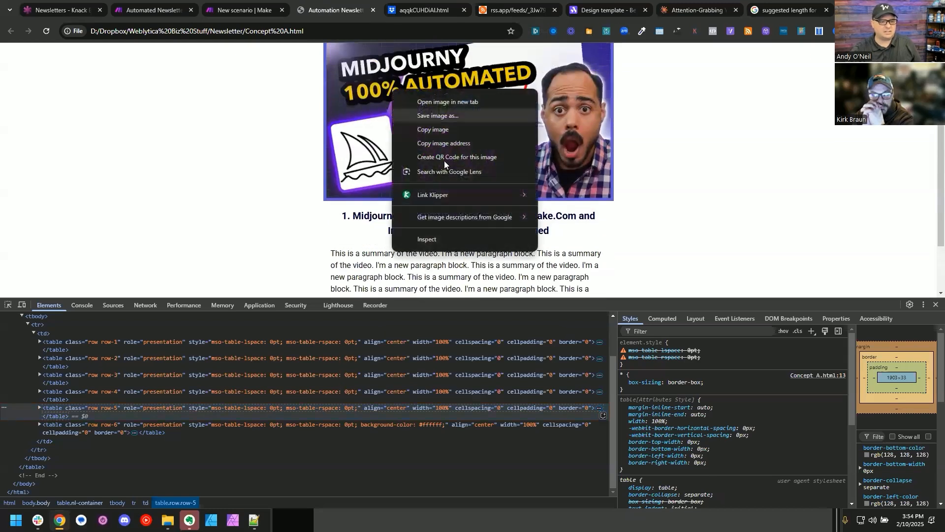
{"action": "left_click", "coordinate": [459, 143]}
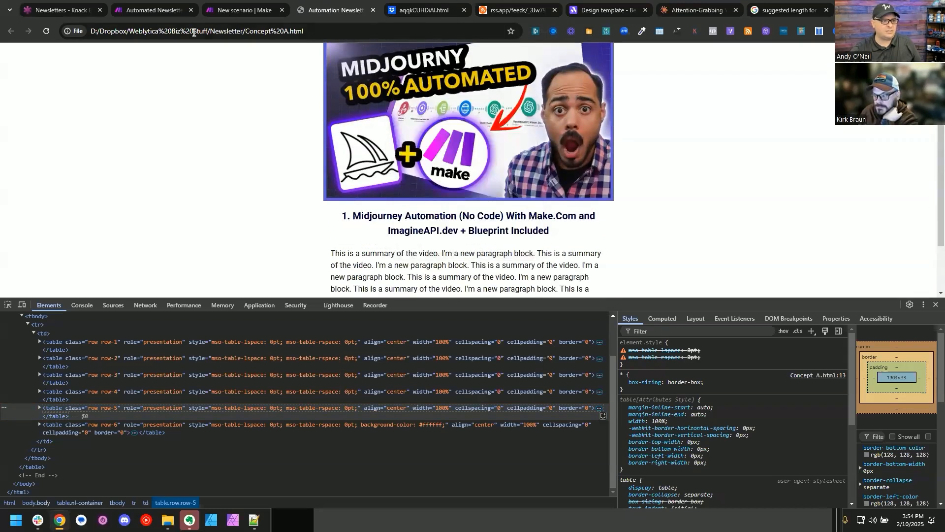
{"action": "left_click", "coordinate": [231, 10]}
{"action": "key", "text": "ctrl+f"}
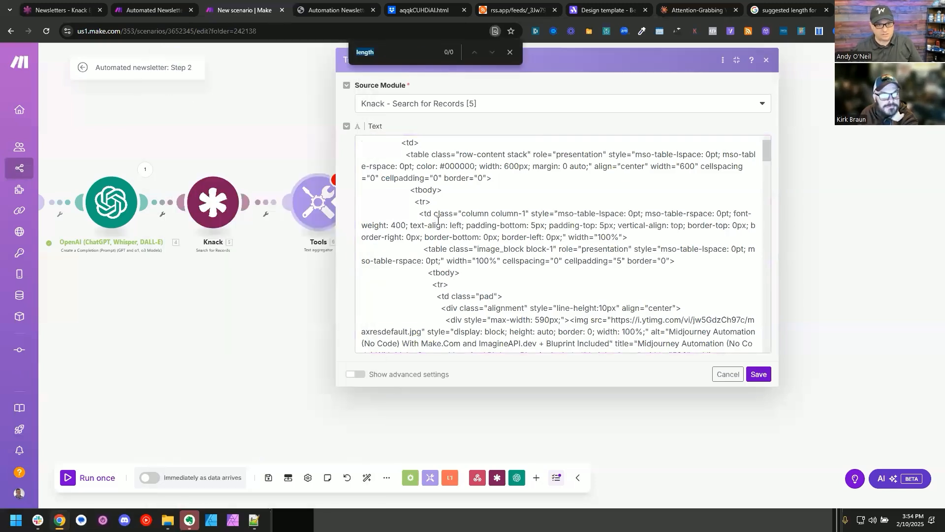
{"action": "key", "text": "ctrl+v"}
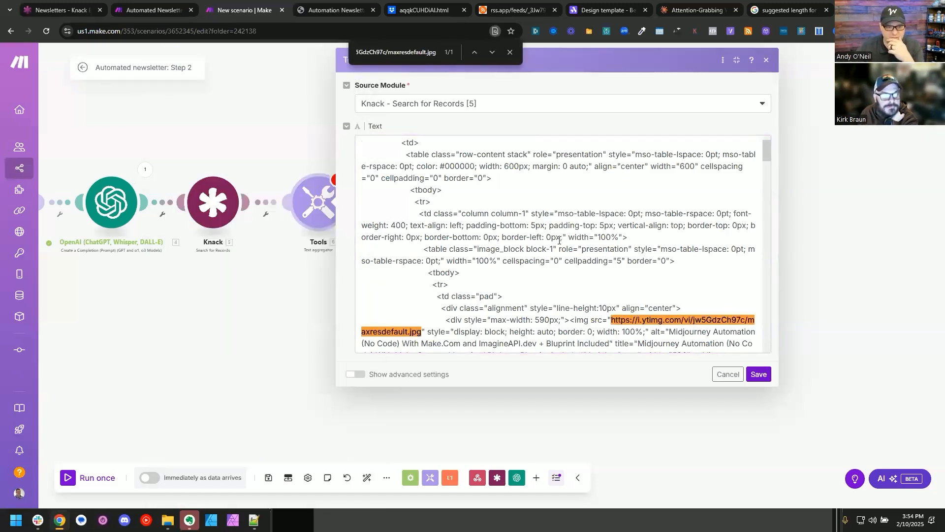
Step: Replace the image source address in the aggregator text with the Knack Thumbnail Link (raw) URL value
{"action": "scroll", "coordinate": [560, 240], "scroll_direction": "down", "scroll_amount": 3}
{"action": "left_click_drag", "start_coordinate": [611, 172], "coordinate": [422, 185]}
{"action": "key", "text": "BackSpace"}
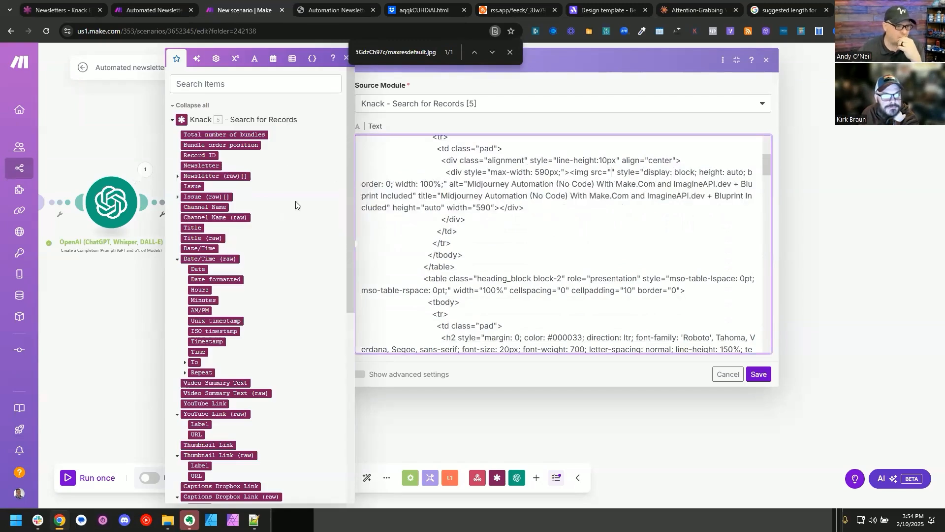
{"action": "scroll", "coordinate": [273, 218], "scroll_direction": "down", "scroll_amount": 1}
{"action": "scroll", "coordinate": [274, 218], "scroll_direction": "down", "scroll_amount": 2}
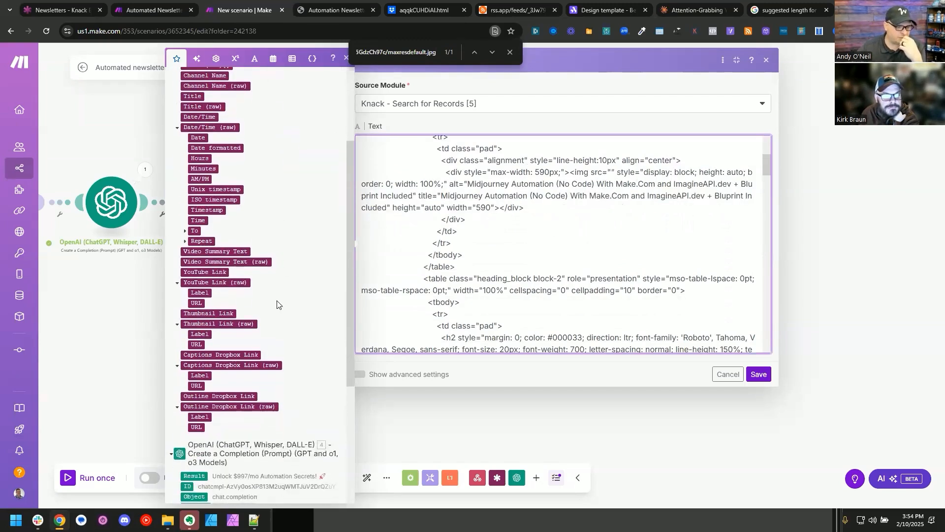
{"action": "left_click", "coordinate": [198, 344]}
Step: Clear the image's alt and title texts and replace the numbered video heading in the HTML with the Knack Title value
{"action": "left_click_drag", "start_coordinate": [572, 183], "coordinate": [489, 210]}
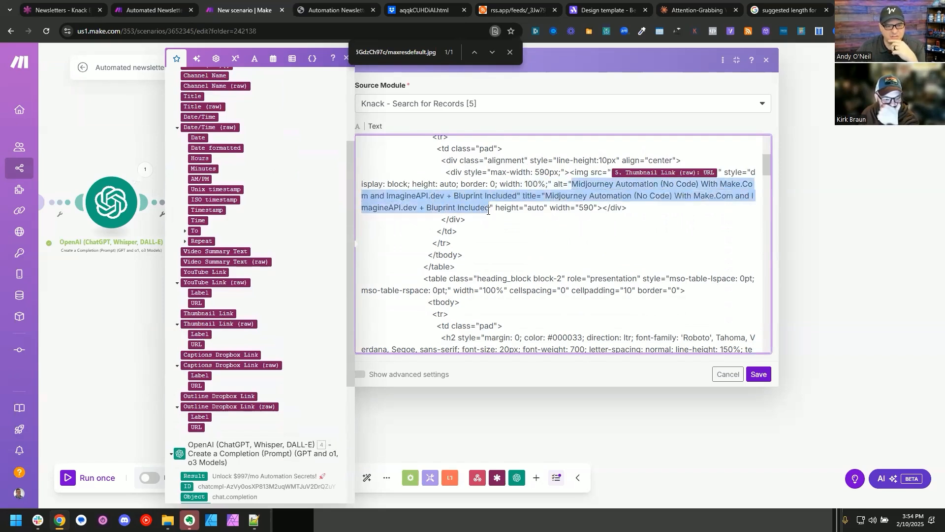
{"action": "key", "text": "BackSpace"}
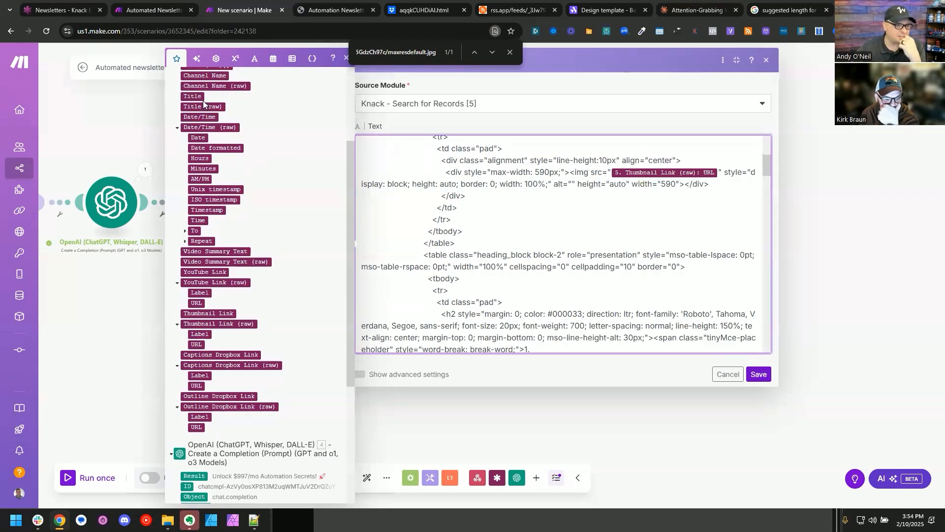
{"action": "scroll", "coordinate": [524, 221], "scroll_direction": "down", "scroll_amount": 3}
{"action": "left_click_drag", "start_coordinate": [524, 218], "coordinate": [482, 253]}
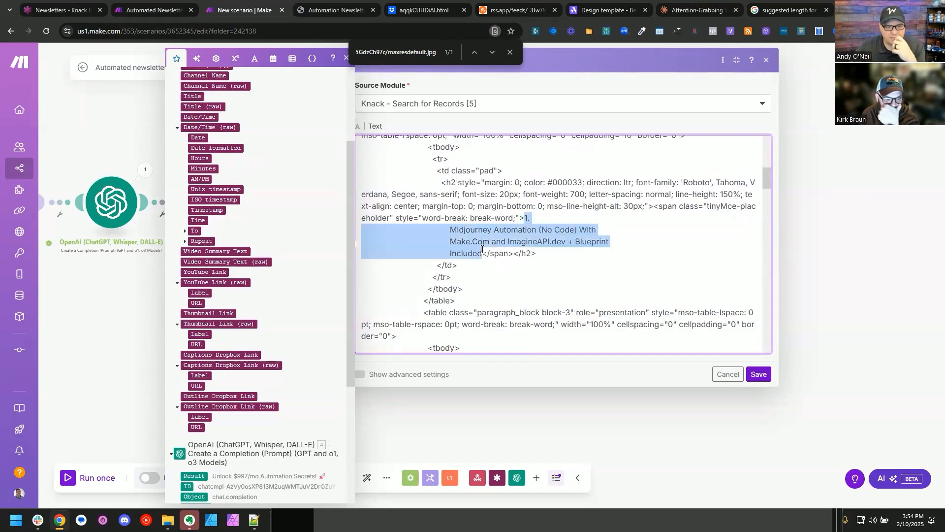
{"action": "key", "text": "BackSpace"}
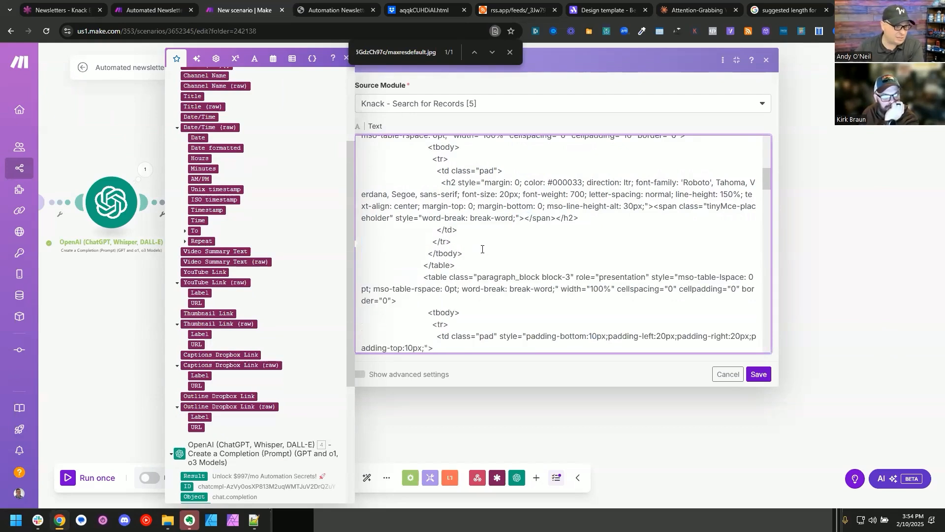
{"action": "left_click", "coordinate": [193, 96]}
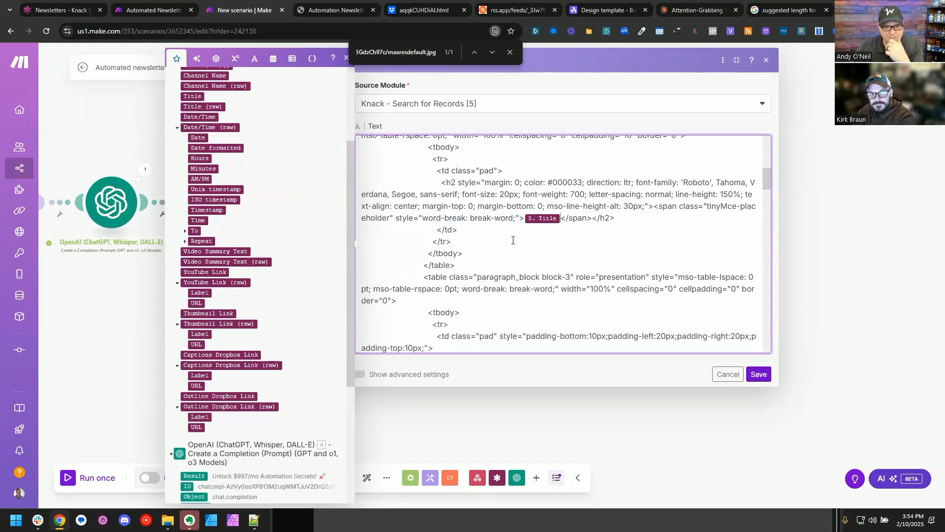
Step: Replace the placeholder summary paragraph in the aggregator text with the Knack Video Summary Text value
{"action": "scroll", "coordinate": [513, 240], "scroll_direction": "down", "scroll_amount": 3}
{"action": "scroll", "coordinate": [512, 240], "scroll_direction": "down", "scroll_amount": 4}
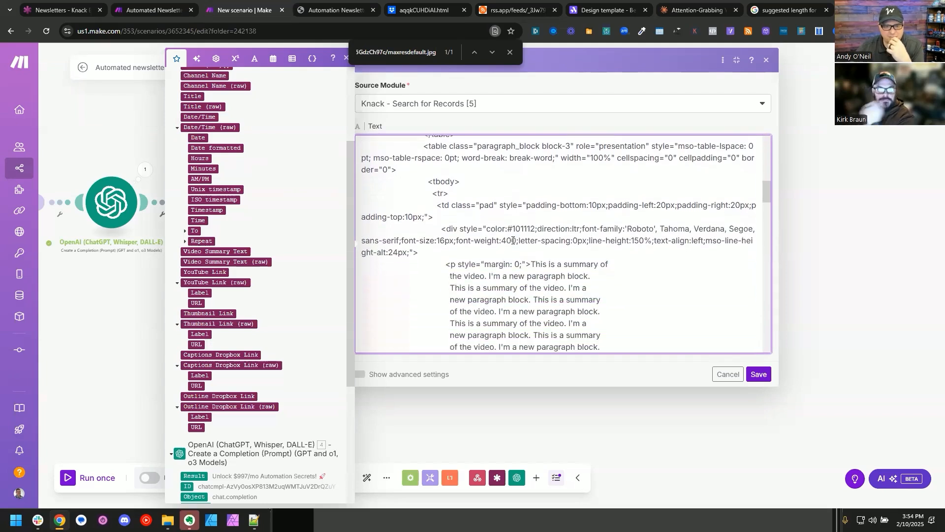
{"action": "left_click_drag", "start_coordinate": [531, 182], "coordinate": [530, 288]}
{"action": "key", "text": "BackSpace"}
{"action": "left_click", "coordinate": [246, 251]}
Step: Check the download buttons on the newsletter page and search the aggregator text for "download video" and "<a href"
{"action": "scroll", "coordinate": [539, 227], "scroll_direction": "down", "scroll_amount": 9}
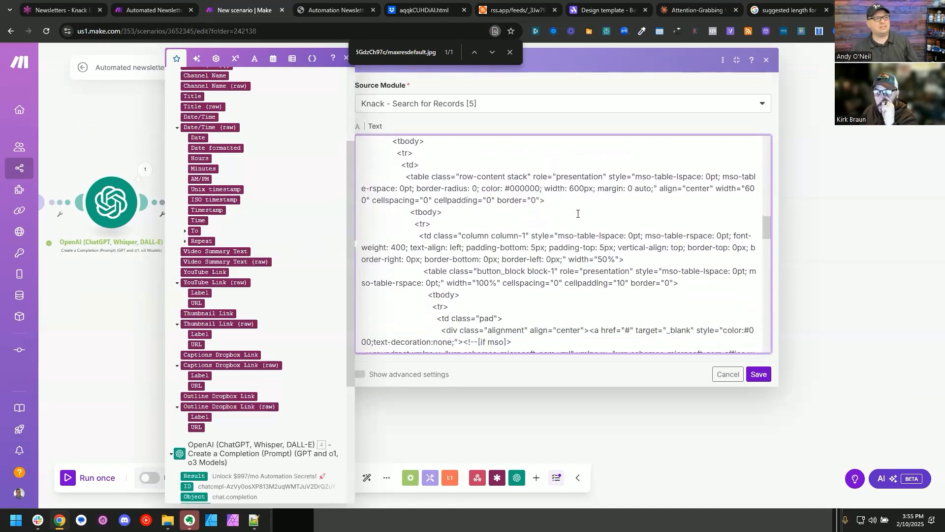
{"action": "key", "text": "ctrl+Tab"}
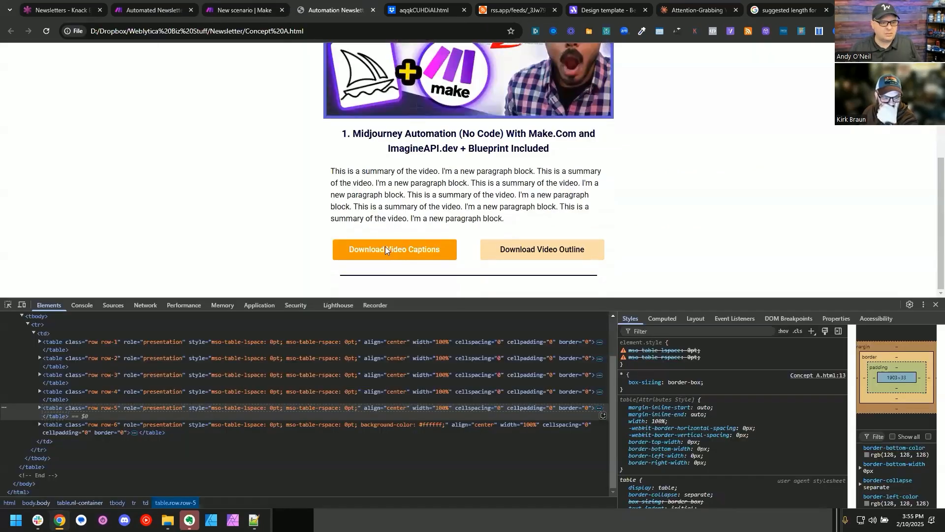
{"action": "left_click", "coordinate": [251, 7]}
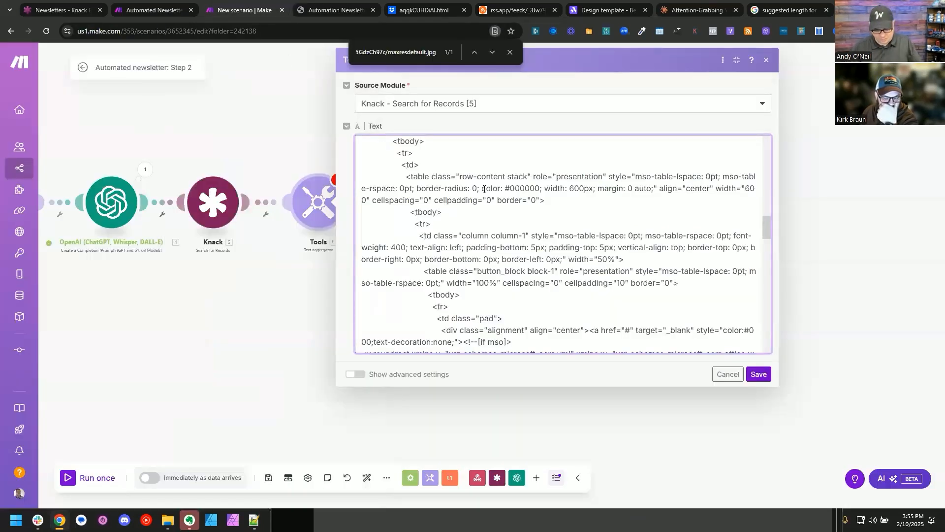
{"action": "key", "text": "ctrl+f"}
{"action": "type", "text": "download video"}
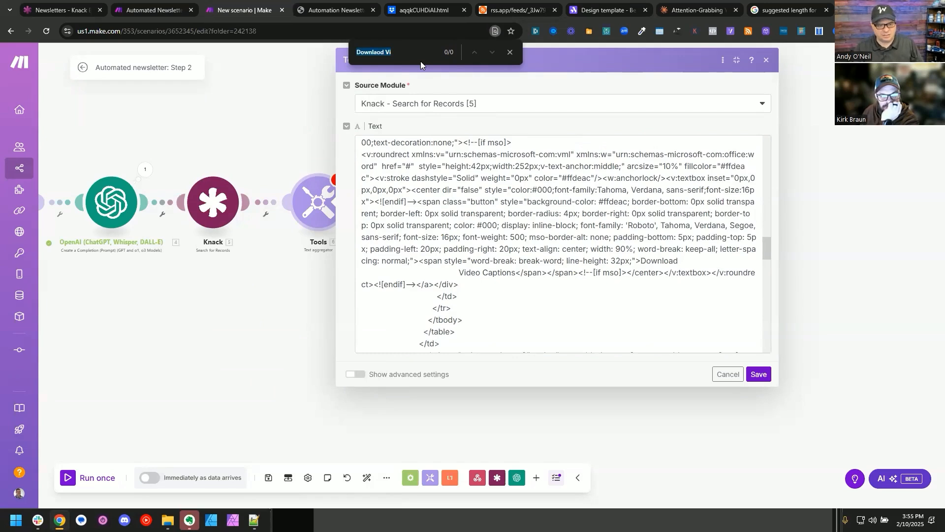
{"action": "key", "text": "ctrl+v"}
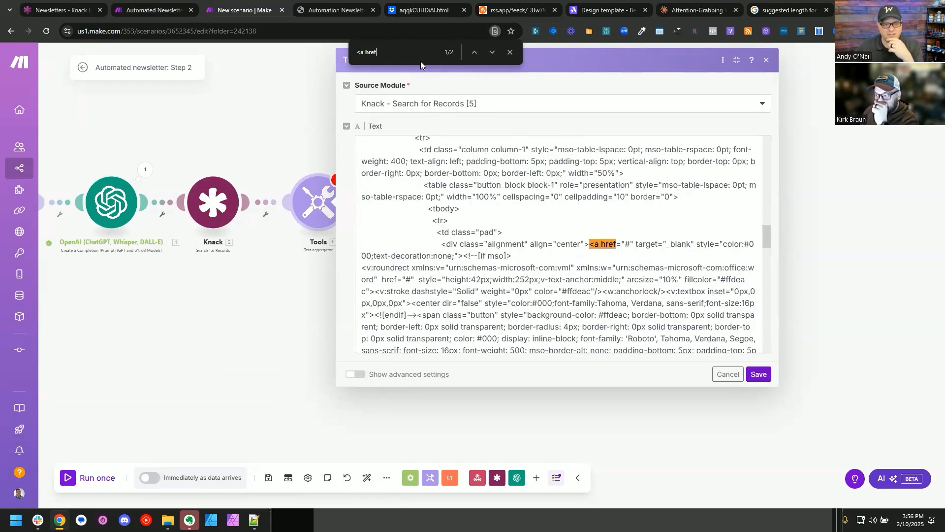
Step: Replace the "#" link target of the Download Video Captions button with the Captions Dropbox Link (raw) URL value
{"action": "left_click", "coordinate": [629, 238]}
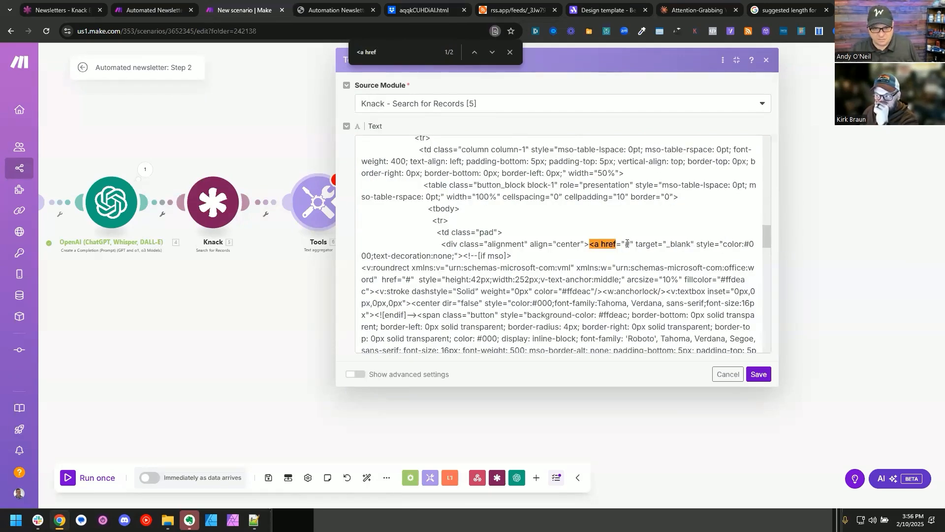
{"action": "key", "text": "Delete"}
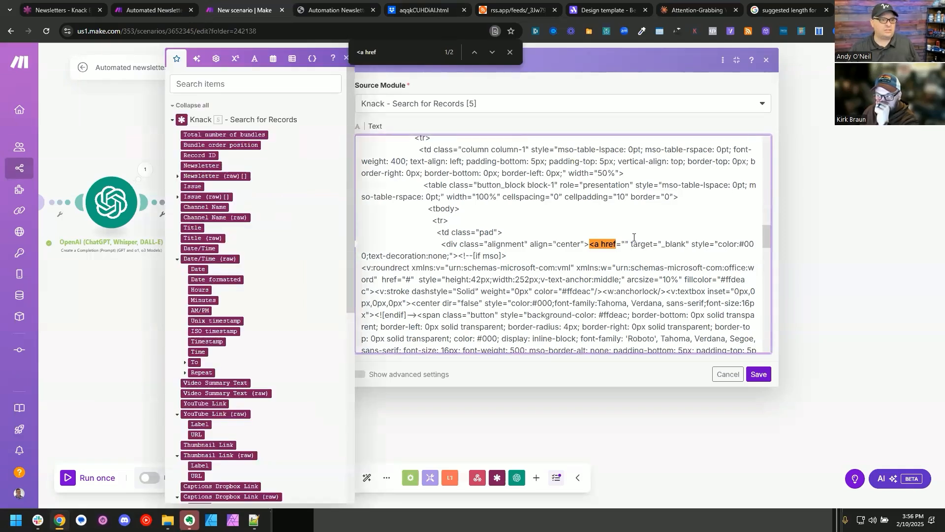
{"action": "key", "text": "ctrl+Tab"}
{"action": "key", "text": "ctrl+shift+Tab"}
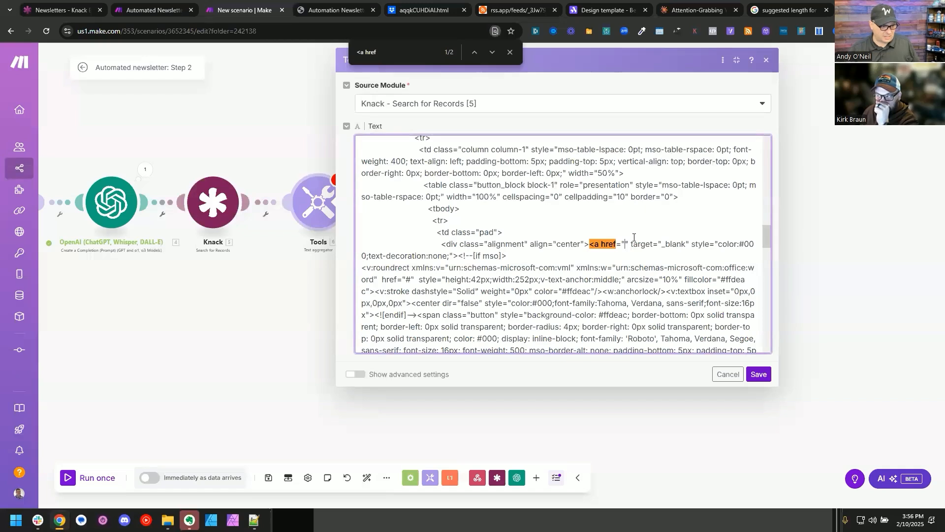
{"action": "left_click", "coordinate": [613, 243]}
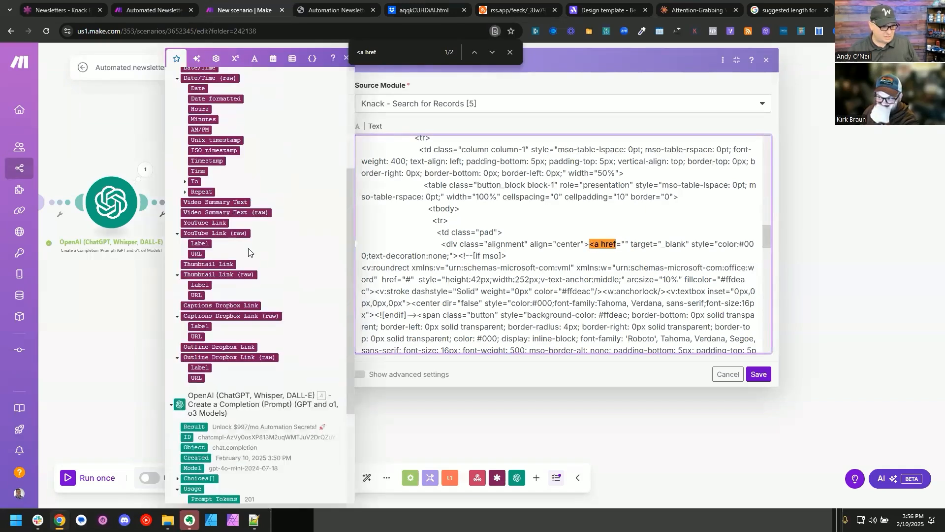
{"action": "left_click", "coordinate": [200, 336]}
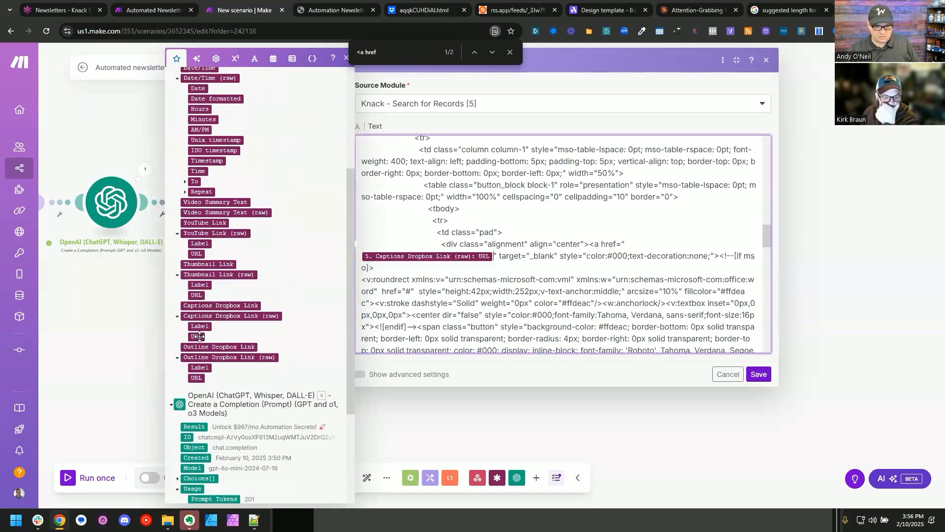
Step: Replace the "#" link target of the Download Video Outline button with the Outline Dropbox Link (raw) URL value
{"action": "left_click", "coordinate": [491, 51]}
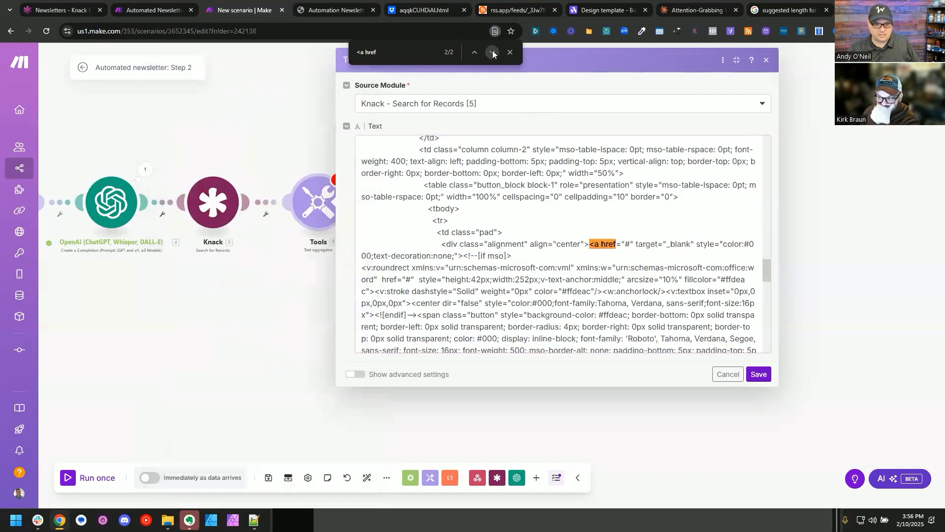
{"action": "left_click", "coordinate": [628, 242]}
{"action": "key", "text": "BackSpace"}
{"action": "scroll", "coordinate": [256, 320], "scroll_direction": "down", "scroll_amount": 3}
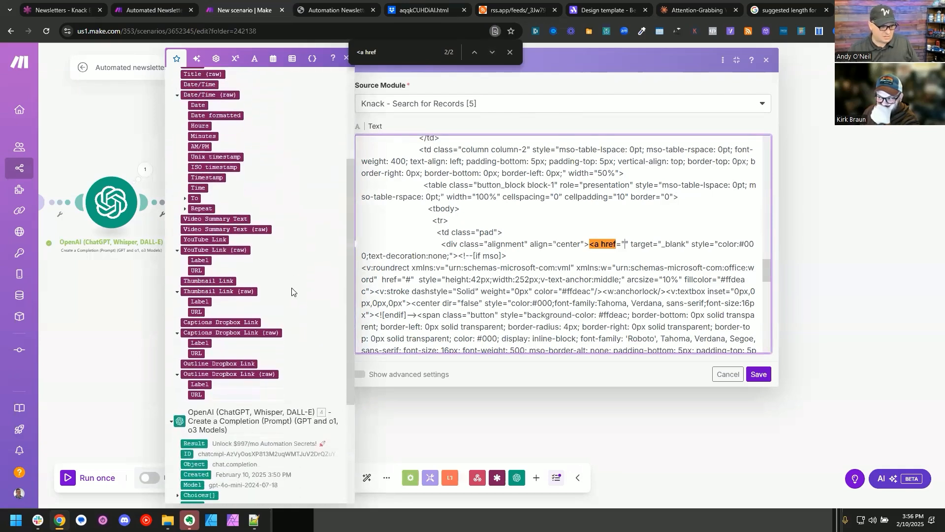
{"action": "left_click", "coordinate": [200, 395]}
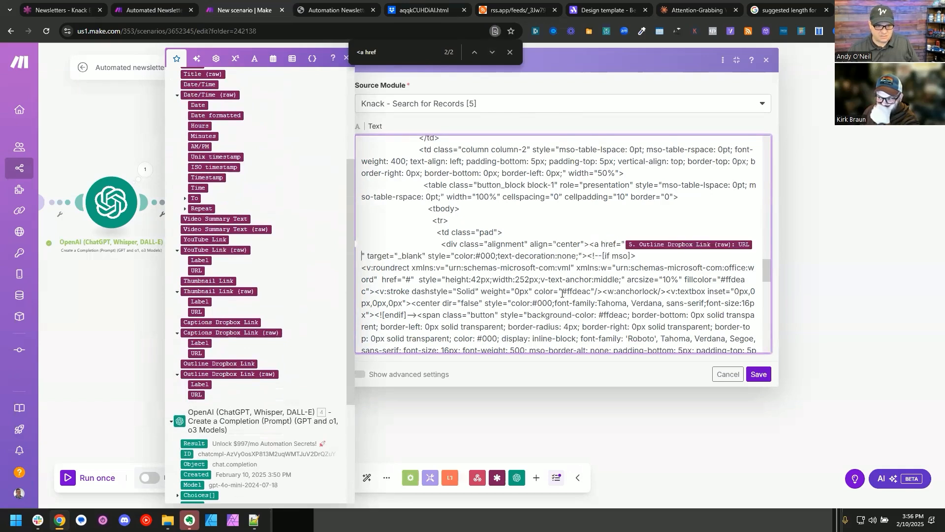
Step: Check the rest of the HTML, save the Text aggregator and auto-align the scenario's modules
{"action": "scroll", "coordinate": [571, 284], "scroll_direction": "down", "scroll_amount": 4}
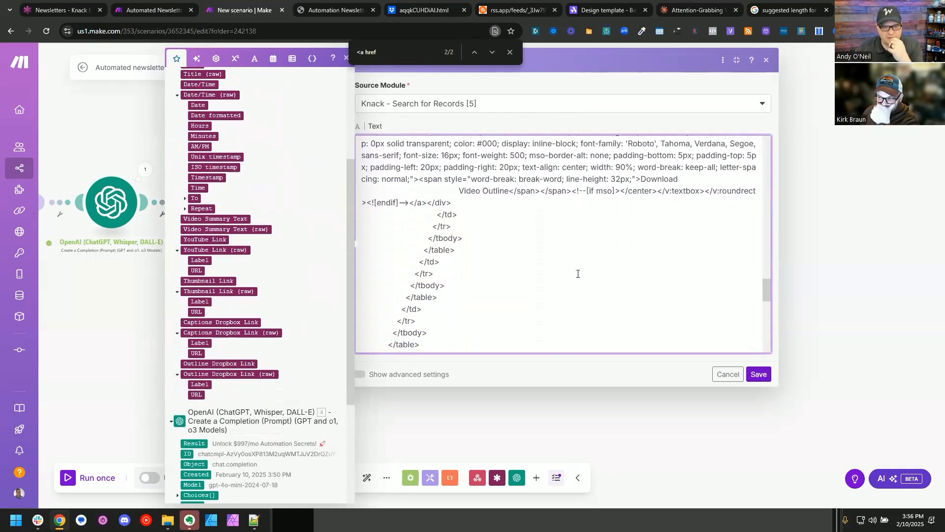
{"action": "scroll", "coordinate": [576, 272], "scroll_direction": "down", "scroll_amount": 1}
{"action": "left_click", "coordinate": [760, 375]}
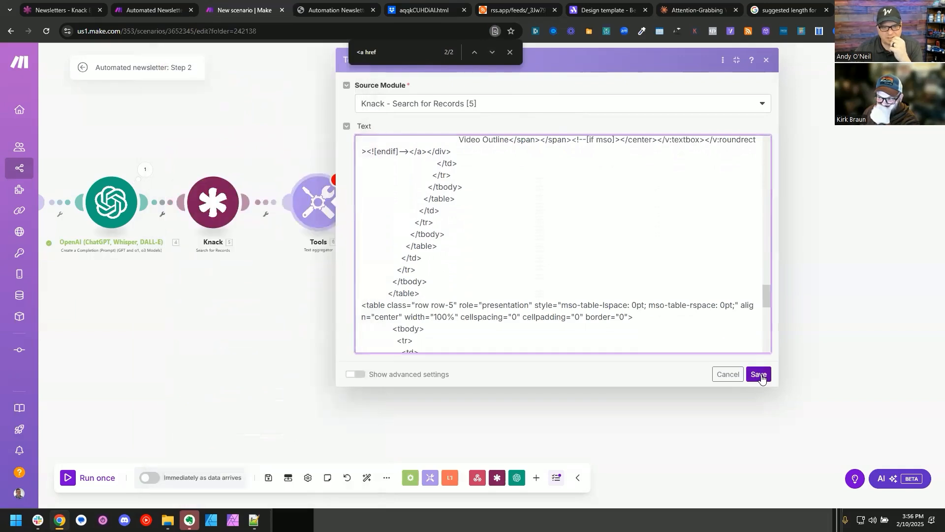
{"action": "left_click", "coordinate": [367, 478]}
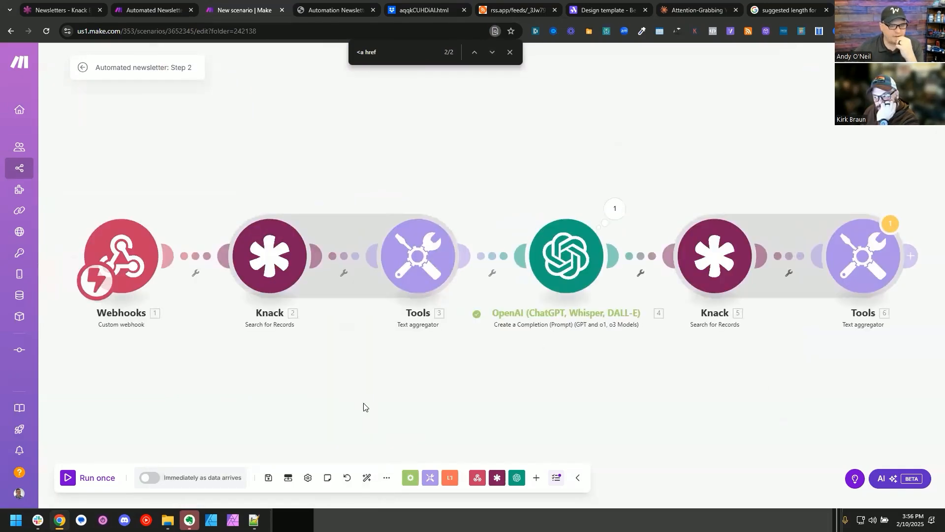
Step: Add a Mailchimp Create a Campaign module after the last Text aggregator
{"action": "left_click_drag", "start_coordinate": [689, 383], "coordinate": [242, 367]}
{"action": "left_click", "coordinate": [469, 240]}
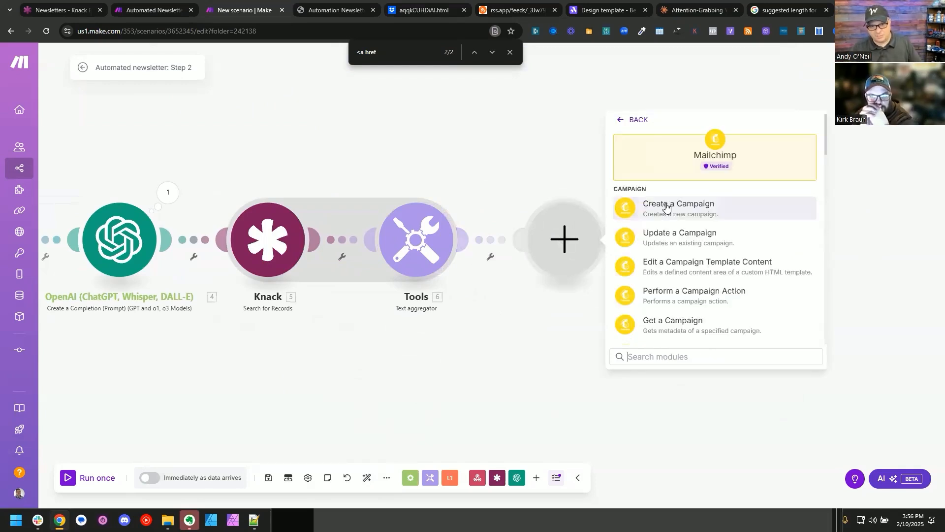
{"action": "left_click", "coordinate": [663, 205]}
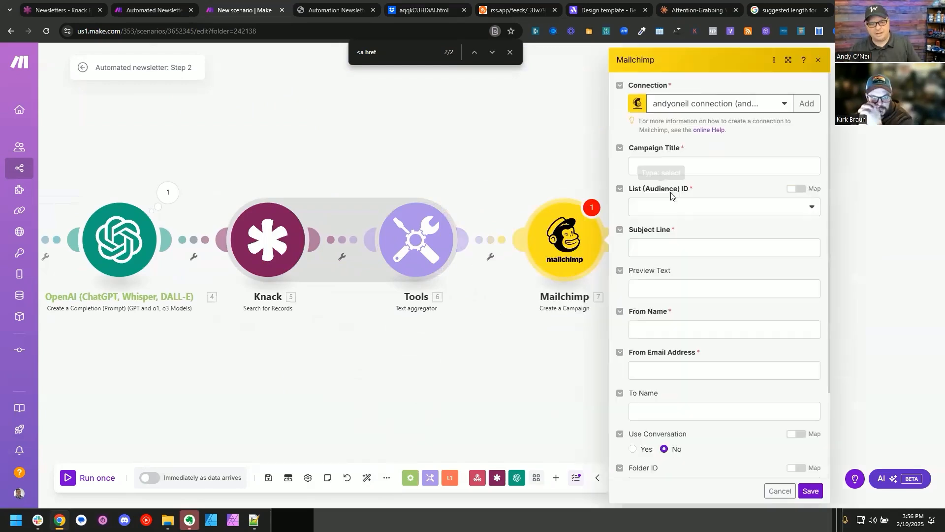
Step: Map the OpenAI Result to the campaign title and subject line, and choose AI Newsletter as the audience list
{"action": "left_click", "coordinate": [653, 166]}
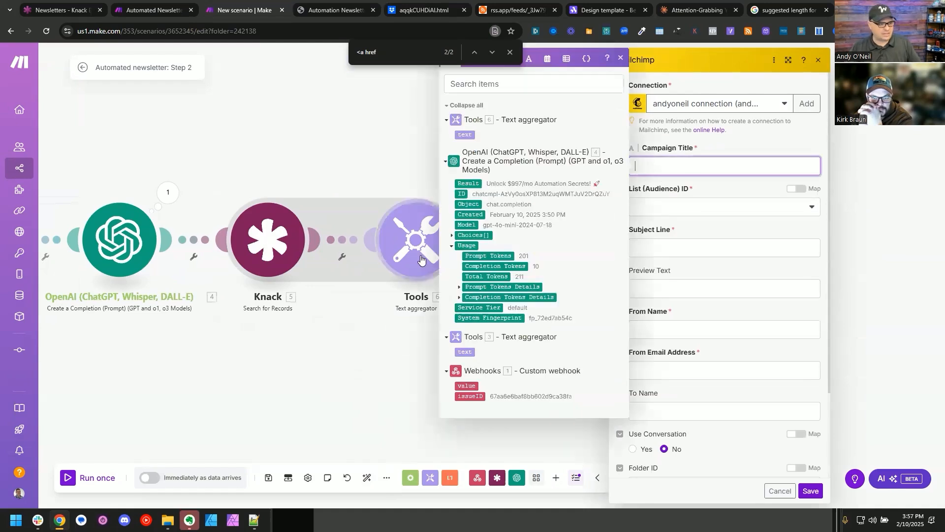
{"action": "left_click_drag", "start_coordinate": [476, 185], "coordinate": [660, 166]}
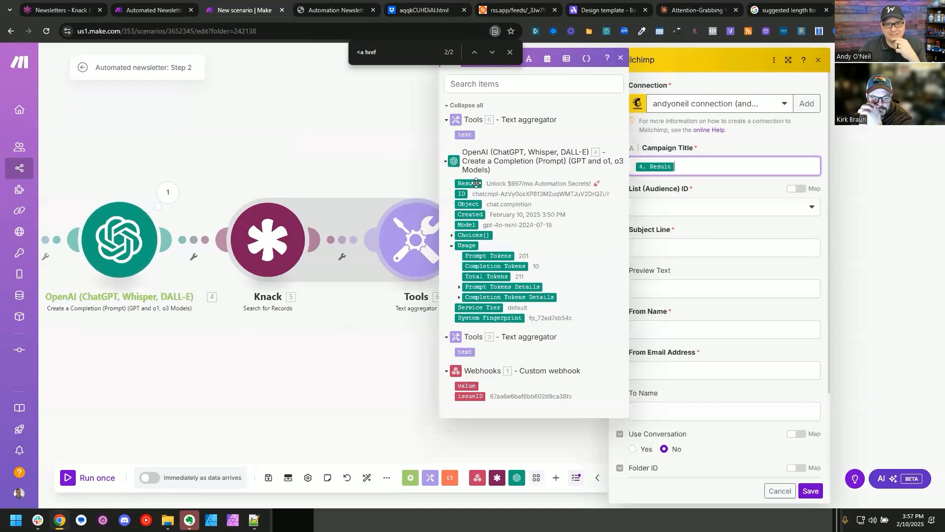
{"action": "left_click", "coordinate": [683, 208]}
{"action": "left_click", "coordinate": [673, 275]}
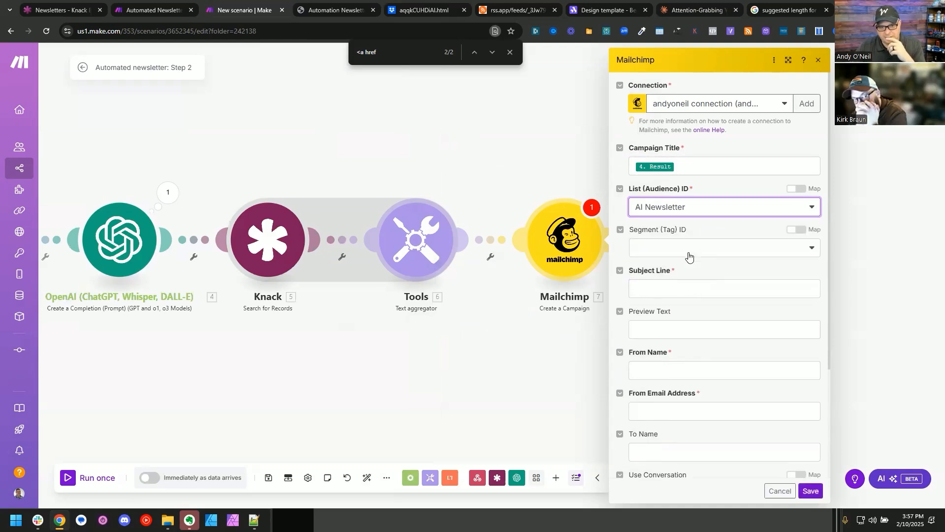
{"action": "left_click", "coordinate": [696, 289]}
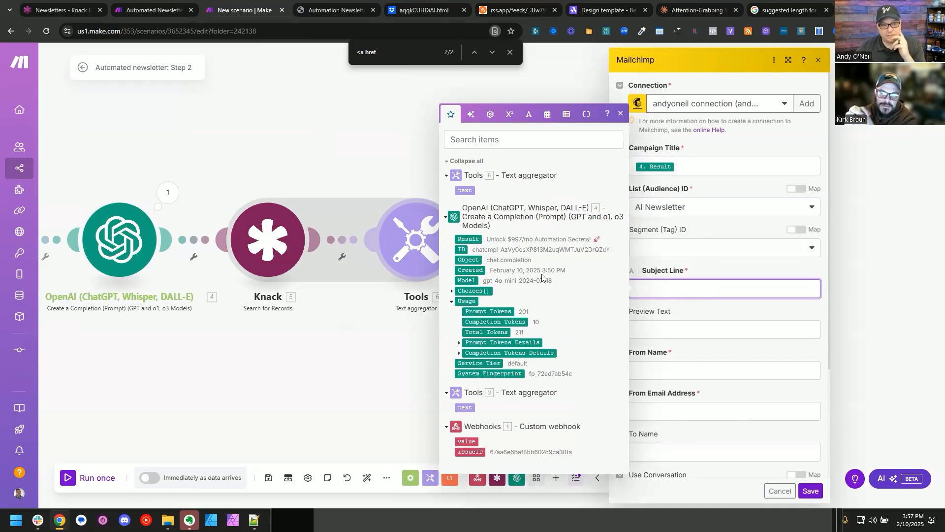
{"action": "left_click", "coordinate": [468, 239]}
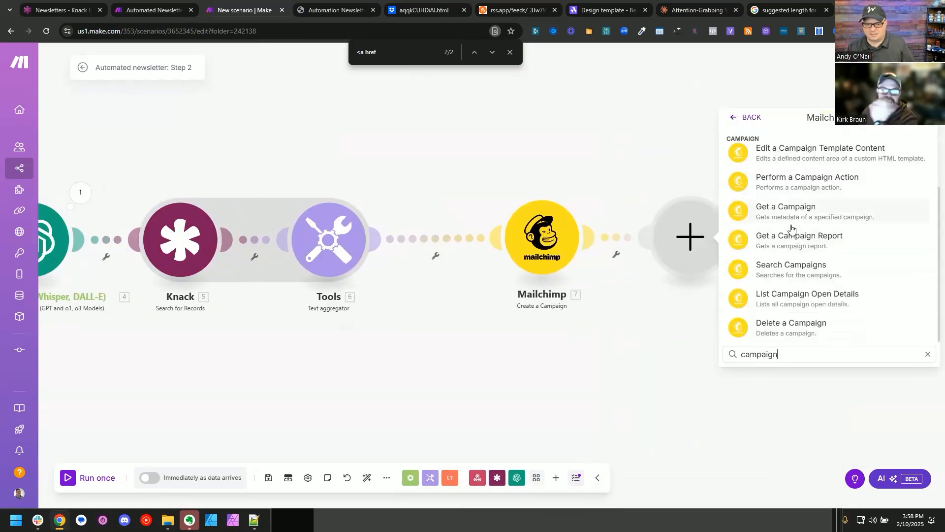
Step: Search the Mailchimp modules for "create" and "send", and leave the module picker without adding one
{"action": "scroll", "coordinate": [791, 230], "scroll_direction": "up", "scroll_amount": 2}
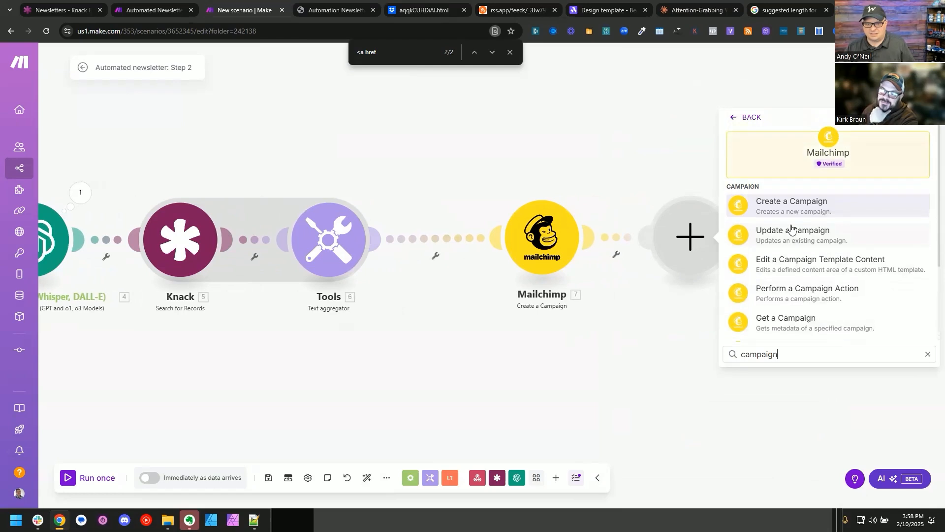
{"action": "key", "text": "ctrl+a"}
{"action": "type", "text": "create"}
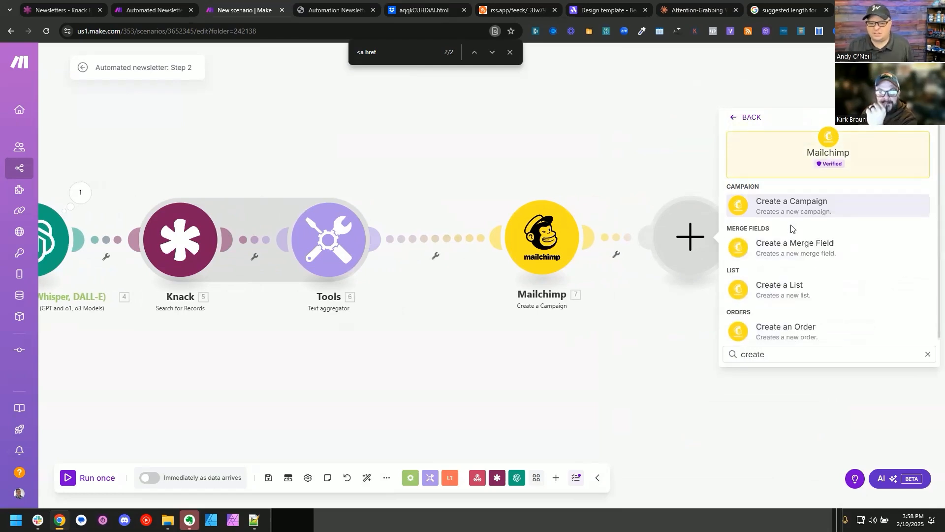
{"action": "scroll", "coordinate": [845, 247], "scroll_direction": "down", "scroll_amount": 1}
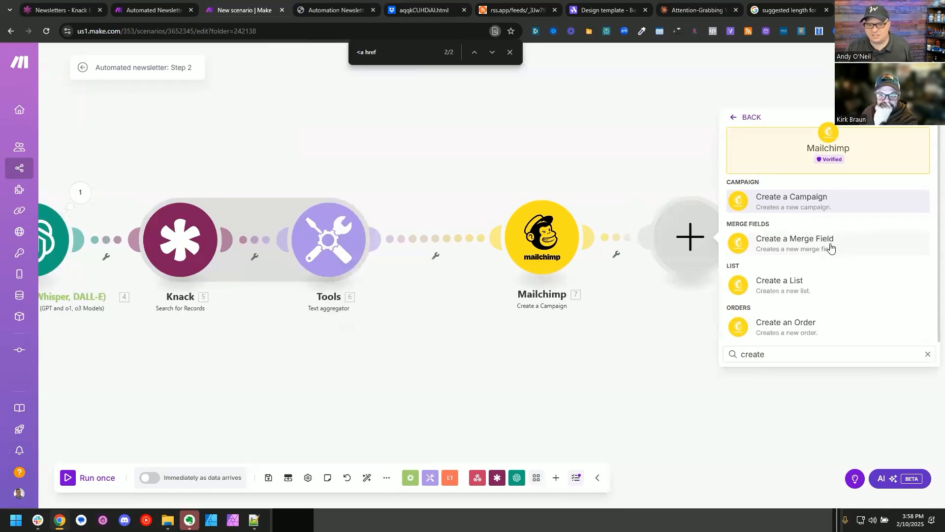
{"action": "key", "text": "ctrl+a"}
{"action": "type", "text": "send"}
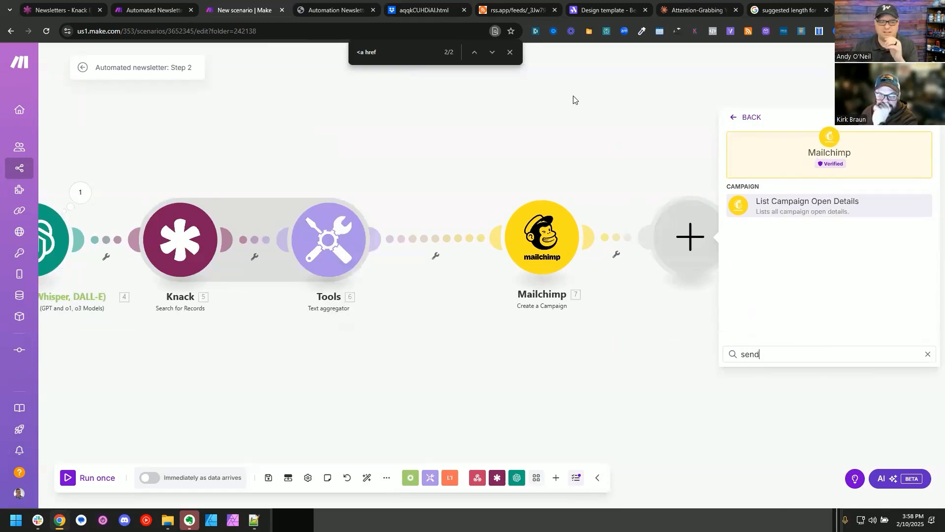
{"action": "left_click", "coordinate": [573, 99]}
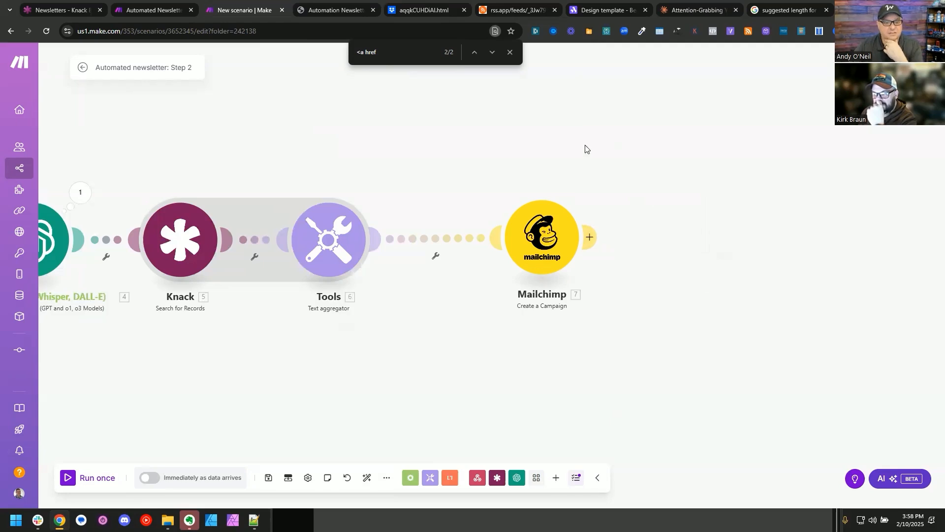
{"action": "left_click_drag", "start_coordinate": [633, 182], "coordinate": [535, 165]}
{"action": "mouse_move", "coordinate": [269, 276]}
{"action": "left_mouse_down"}
{"action": "mouse_move", "coordinate": [522, 279]}
{"action": "mouse_move", "coordinate": [277, 272]}
{"action": "left_mouse_up"}
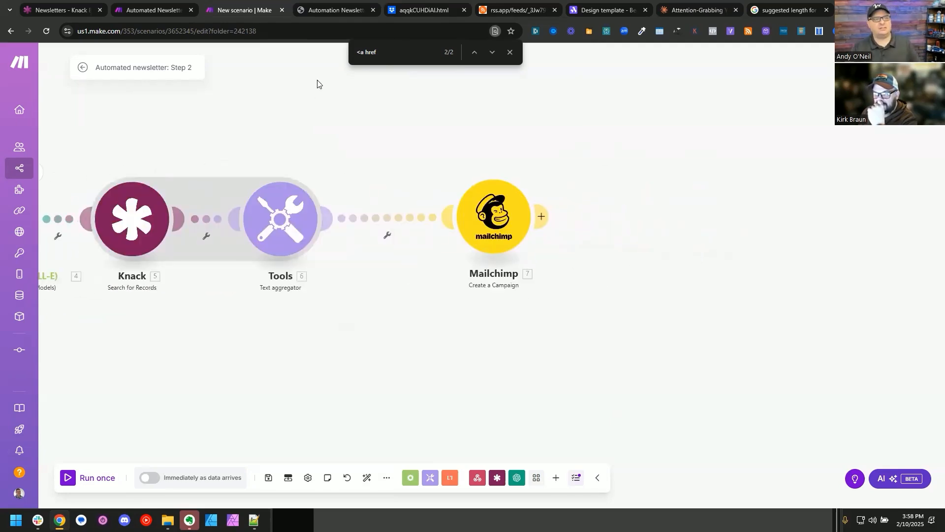
Step: View the page source of Concept A.html and select all of its HTML
{"action": "key", "text": "ctrl+Tab"}
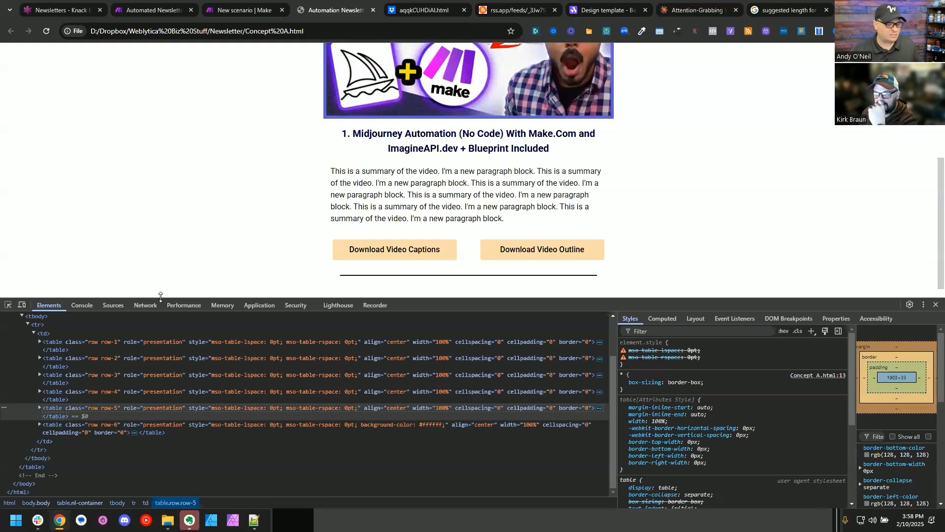
{"action": "right_click", "coordinate": [147, 211]}
{"action": "left_click", "coordinate": [202, 441]}
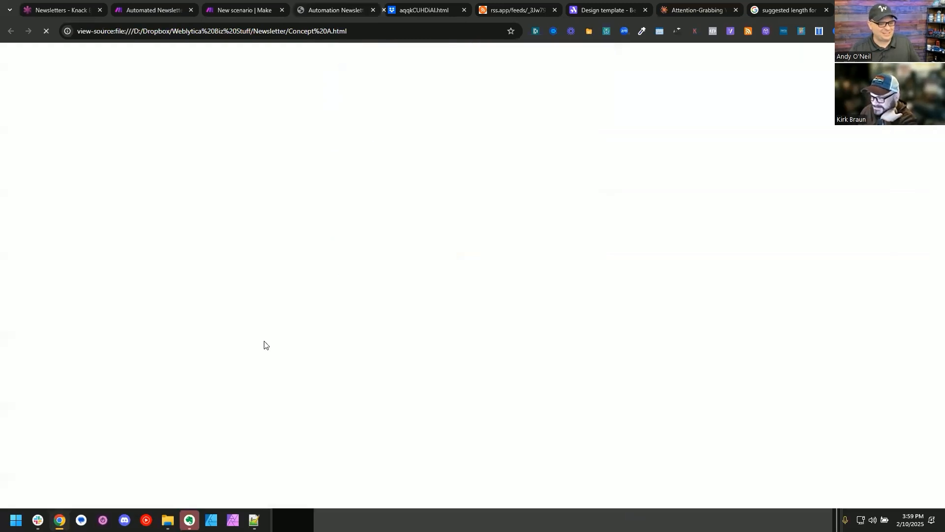
{"action": "scroll", "coordinate": [288, 275], "scroll_direction": "down", "scroll_amount": 20}
{"action": "scroll", "coordinate": [297, 274], "scroll_direction": "down", "scroll_amount": 4}
{"action": "scroll", "coordinate": [307, 206], "scroll_direction": "up", "scroll_amount": 3}
{"action": "key", "text": "ctrl+a"}
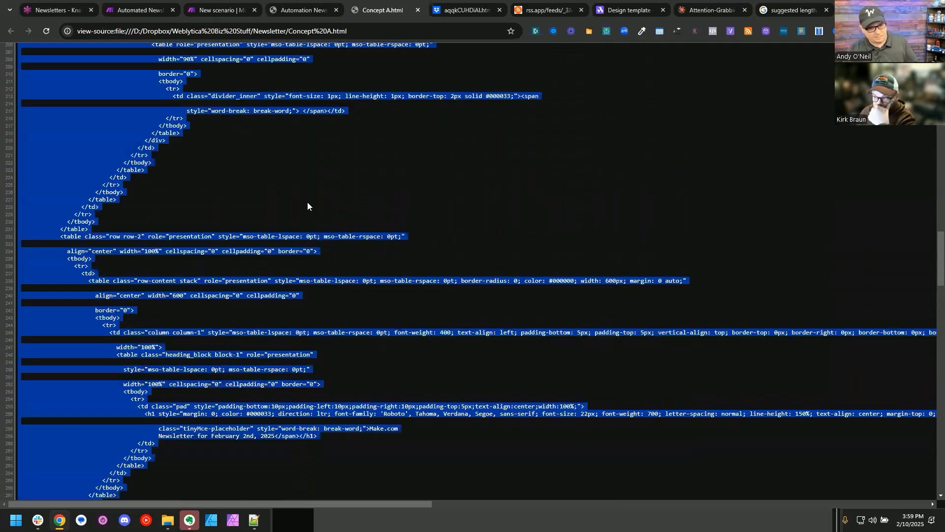
Step: Switch to BlueGriffon and copy the Concept A.html source from its start through the table holding the newsletter date heading
{"action": "type", "text": "blue"}
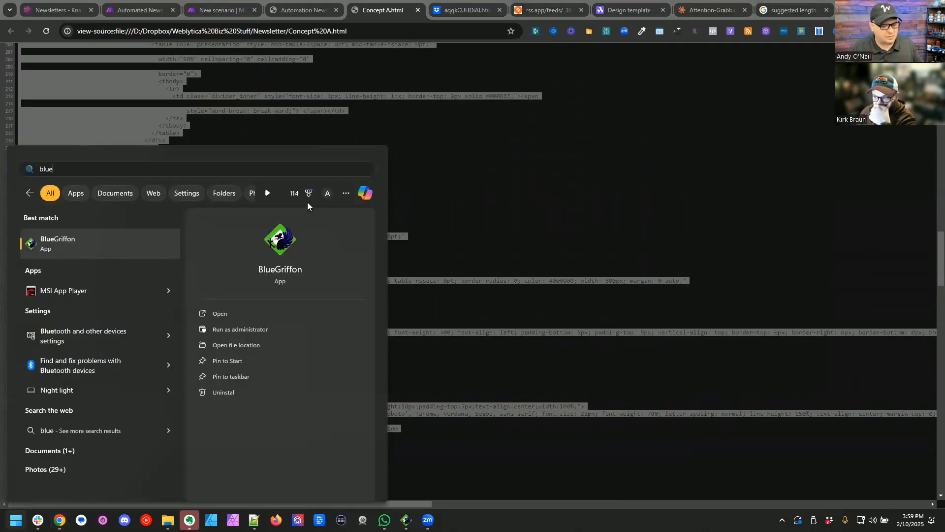
{"action": "key", "text": "Return"}
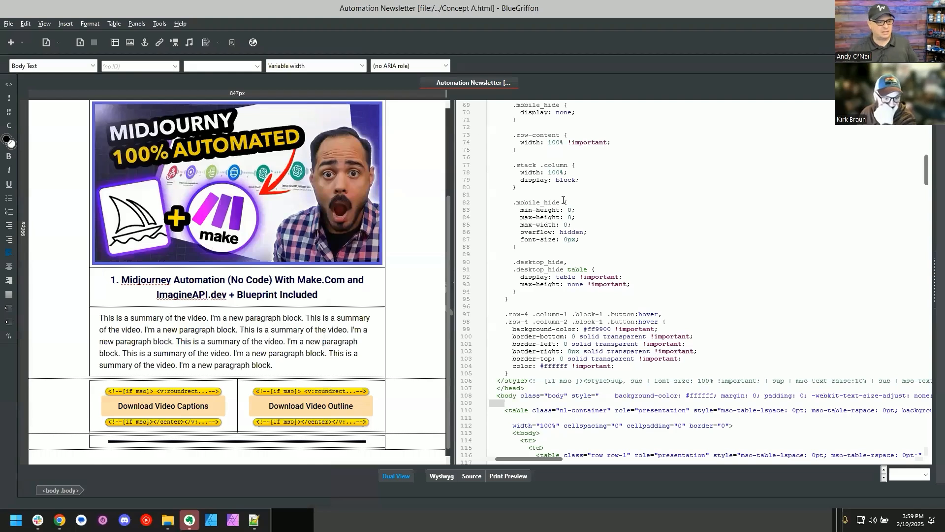
{"action": "scroll", "coordinate": [216, 187], "scroll_direction": "up", "scroll_amount": 5}
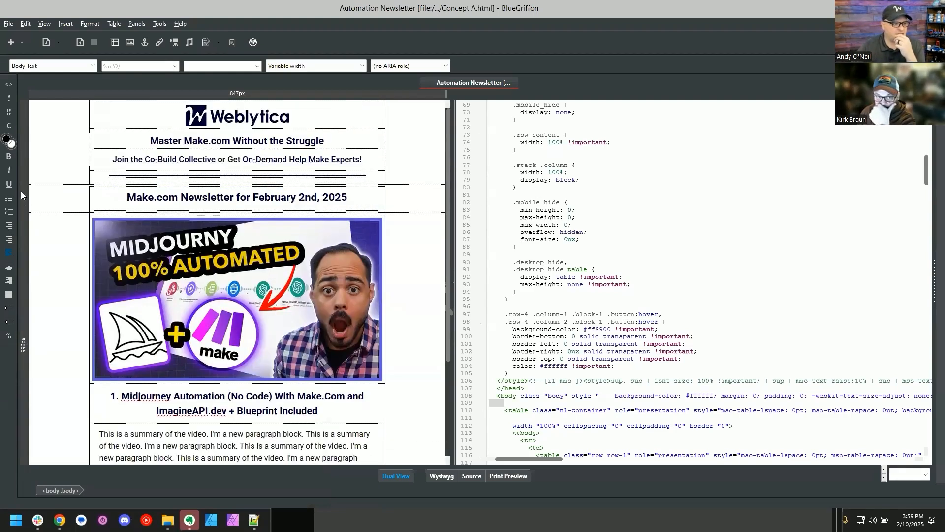
{"action": "left_click", "coordinate": [69, 198]}
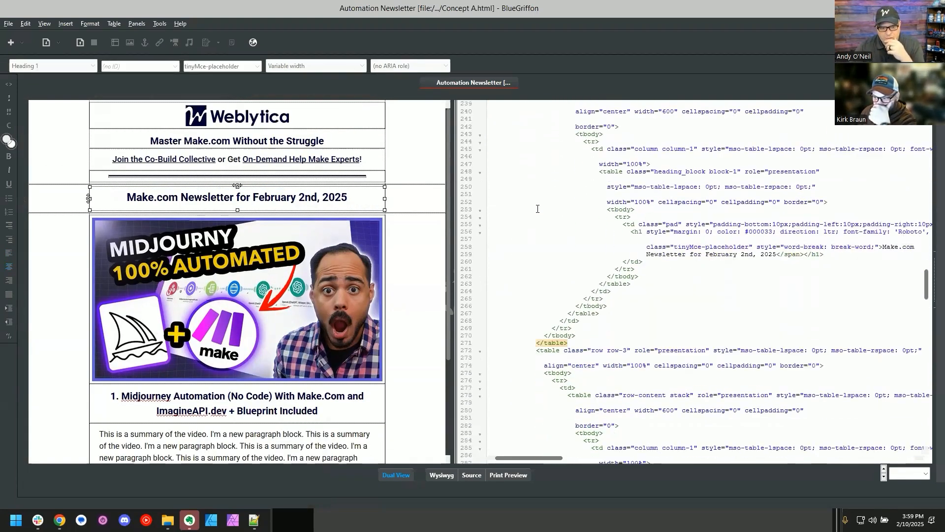
{"action": "left_click", "coordinate": [584, 344]}
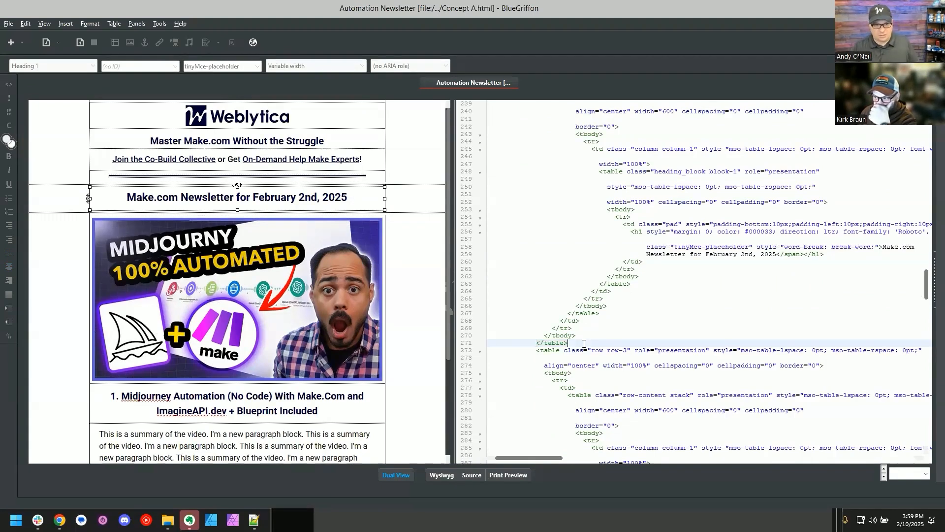
{"action": "key", "text": "ctrl+a"}
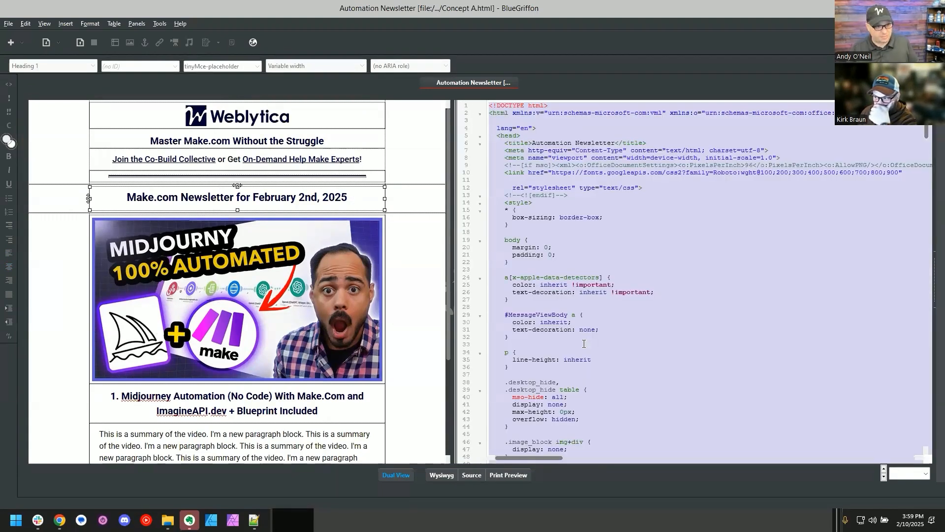
Step: Close the page source, paste the header HTML into the Mailchimp module's HTML Content, and map Text aggregator 6's text below it
{"action": "key", "text": "alt+Tab"}
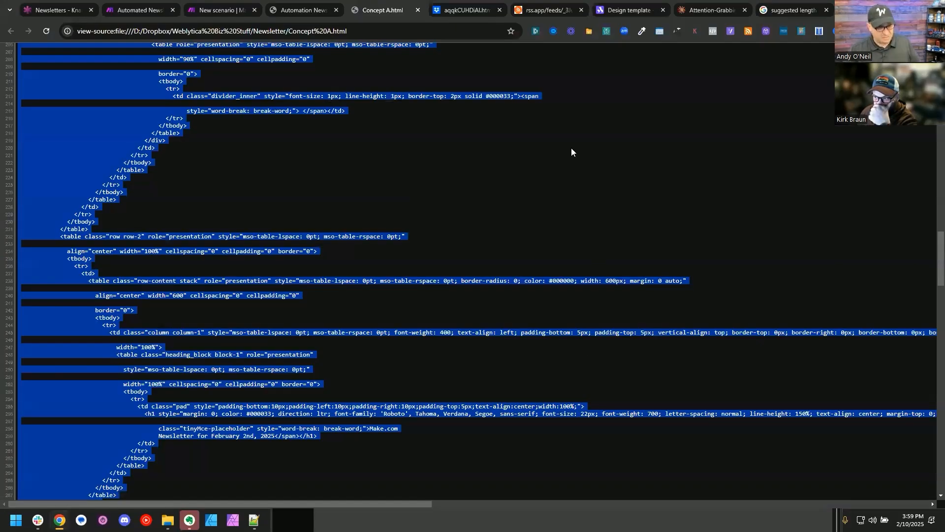
{"action": "key", "text": "ctrl+w"}
{"action": "left_click", "coordinate": [231, 3]}
{"action": "left_click", "coordinate": [502, 244]}
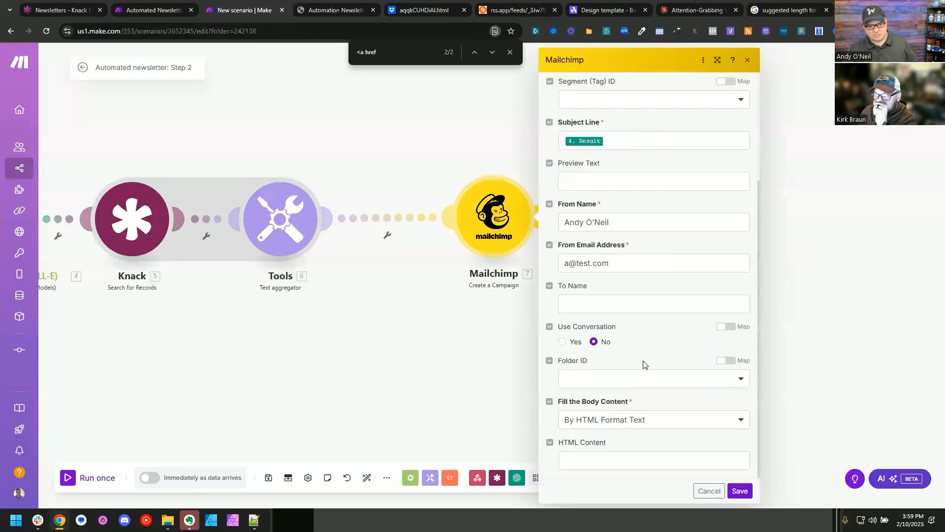
{"action": "left_click", "coordinate": [609, 463]}
{"action": "key", "text": "ctrl+v"}
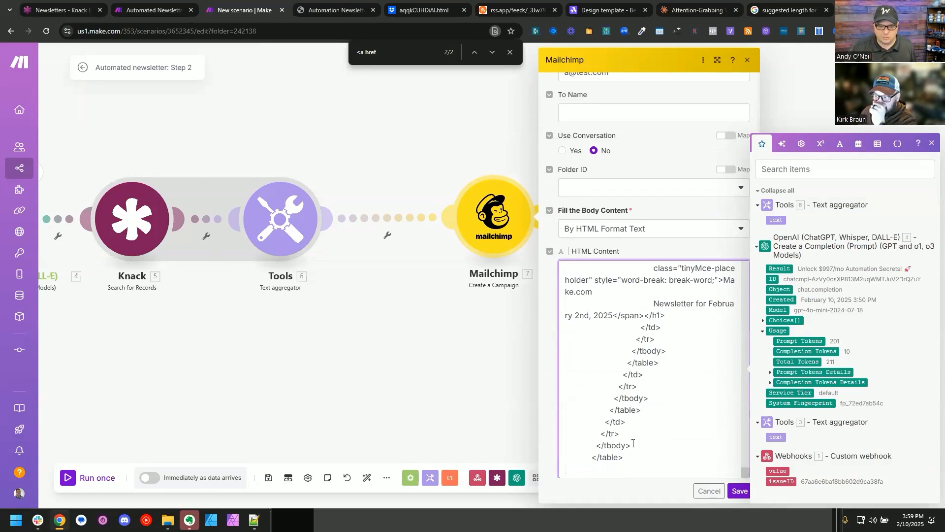
{"action": "left_click", "coordinate": [776, 220]}
{"action": "key", "text": "Return"}
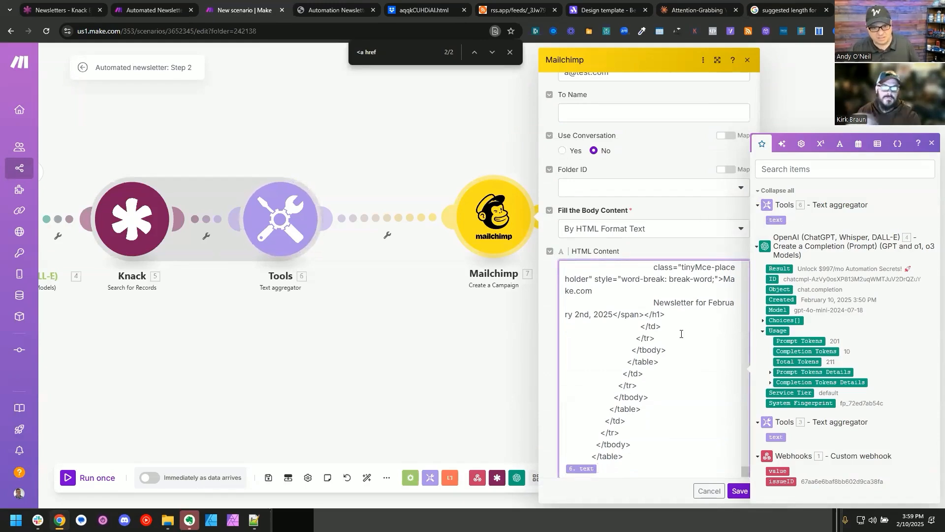
Step: Copy the HTML from the row-6 table through the closing html tag in BlueGriffon and append it after the mapped text in HTML Content
{"action": "key", "text": "alt+Tab"}
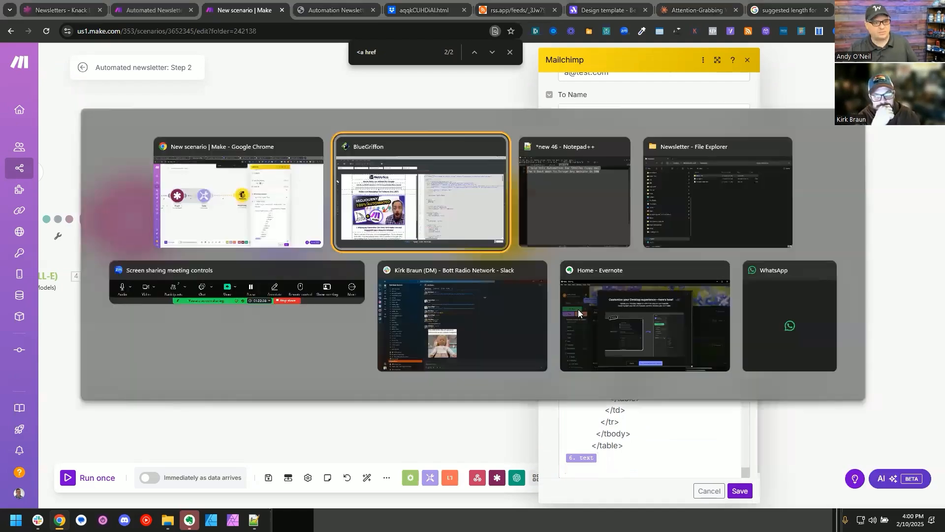
{"action": "scroll", "coordinate": [554, 152], "scroll_direction": "down", "scroll_amount": 4}
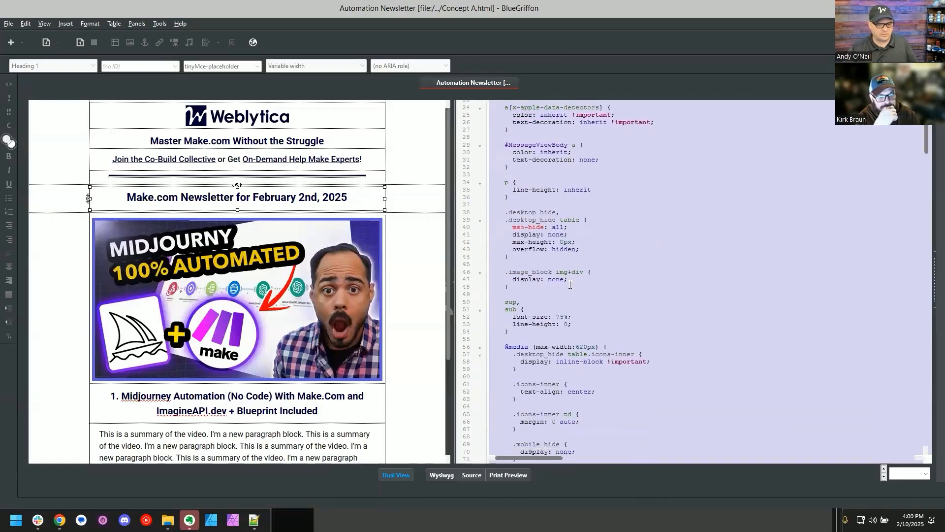
{"action": "left_click", "coordinate": [554, 152]}
{"action": "left_click", "coordinate": [537, 148]}
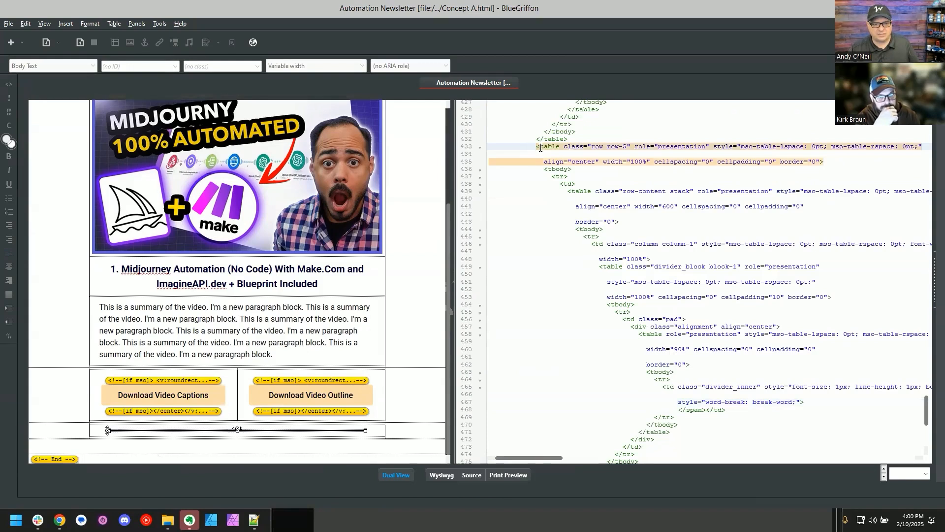
{"action": "scroll", "coordinate": [540, 148], "scroll_direction": "down", "scroll_amount": 9}
{"action": "left_click", "coordinate": [535, 343]}
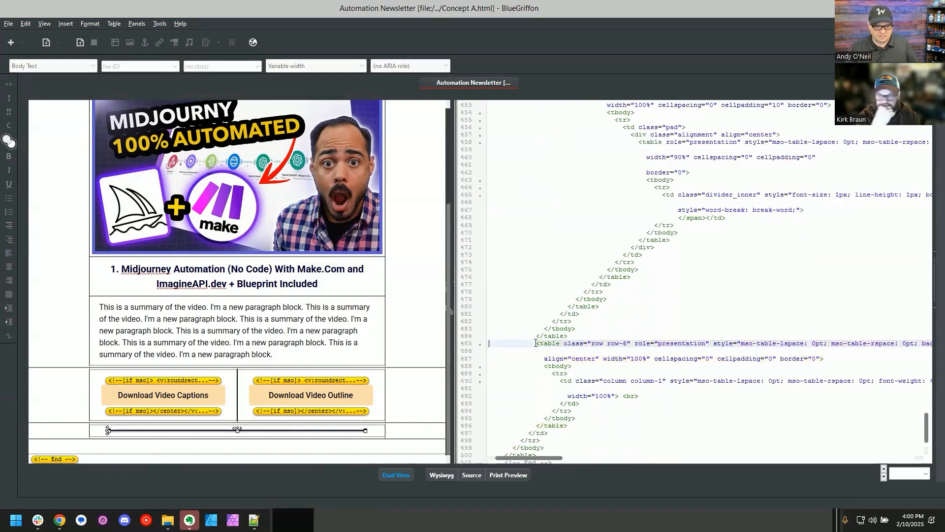
{"action": "key", "text": "ctrl+shift+End"}
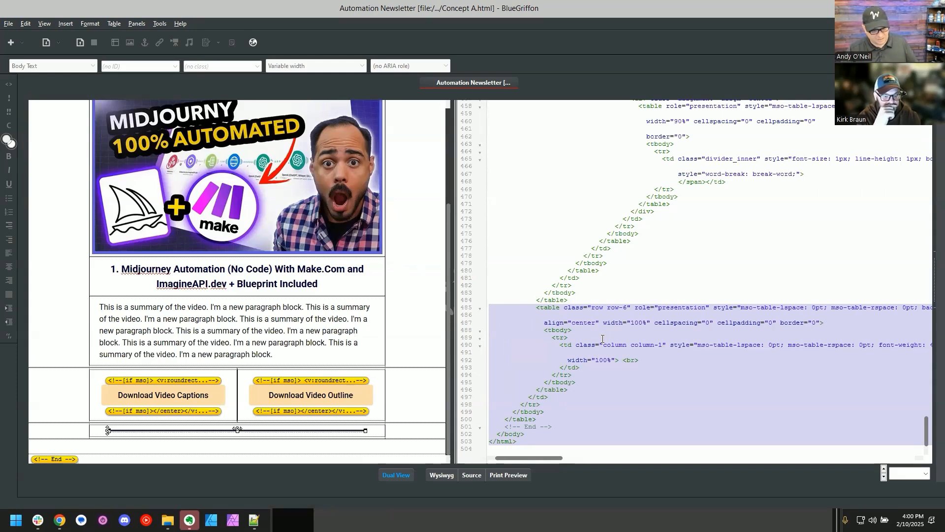
{"action": "key", "text": "alt+Tab"}
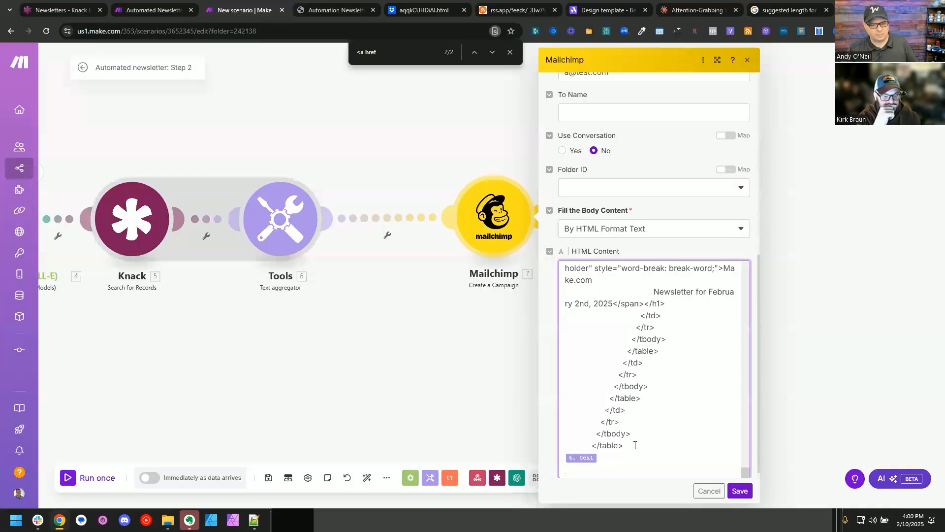
{"action": "key", "text": "ctrl+v"}
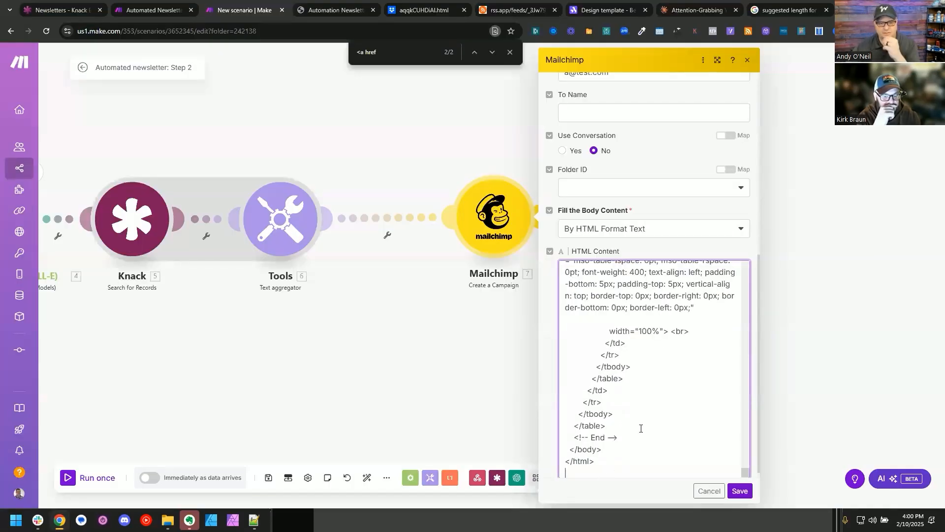
Step: Check the newsletter's date heading, then add a Knack Get a Record module after the webhook with object Issues and Record ID mapped to issueID
{"action": "key", "text": "ctrl+Tab"}
{"action": "scroll", "coordinate": [355, 149], "scroll_direction": "up", "scroll_amount": 1}
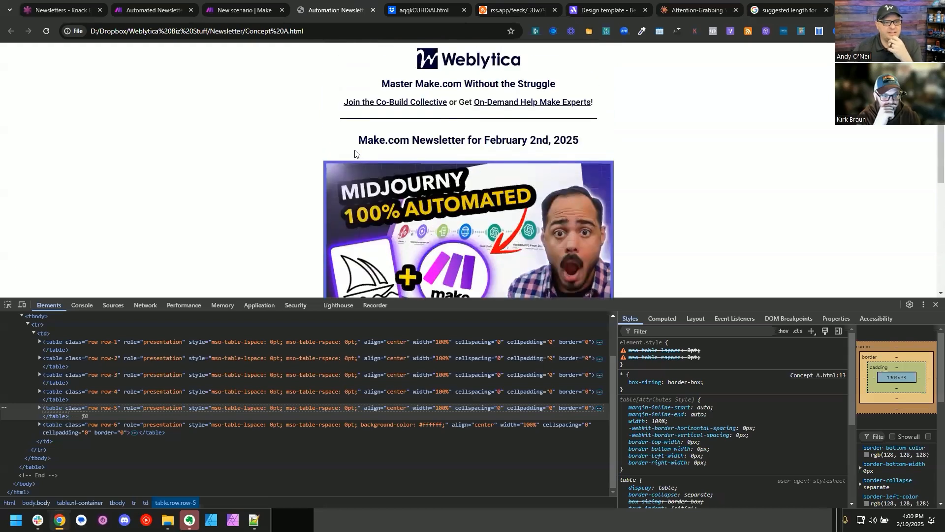
{"action": "left_click_drag", "start_coordinate": [462, 134], "coordinate": [578, 133]}
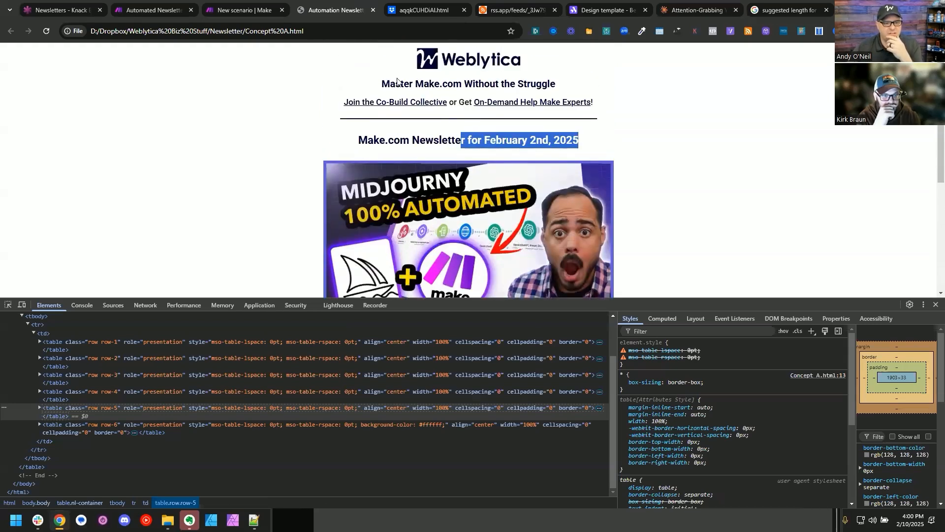
{"action": "key", "text": "ctrl+shift+Tab"}
{"action": "left_click", "coordinate": [460, 401]}
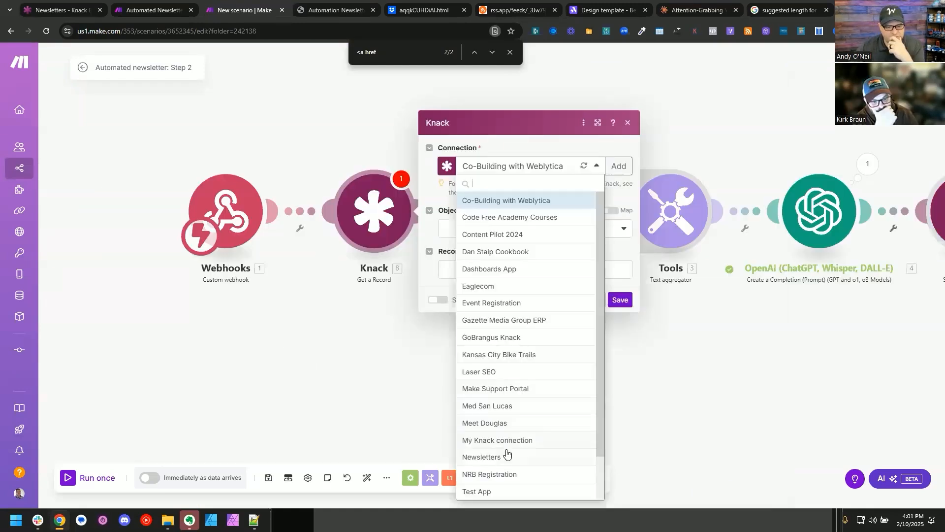
{"action": "left_click", "coordinate": [506, 452]}
{"action": "left_click", "coordinate": [514, 238]}
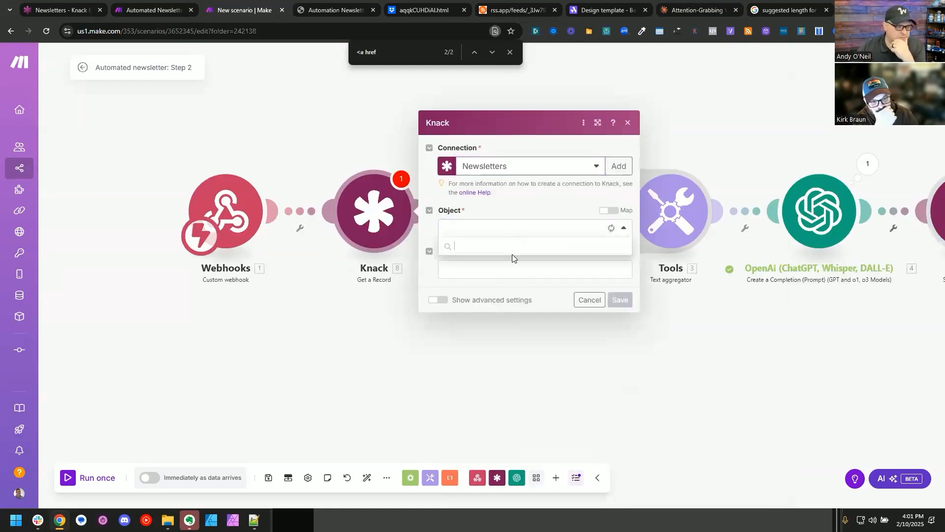
{"action": "left_click", "coordinate": [494, 277]}
{"action": "left_click", "coordinate": [498, 272]}
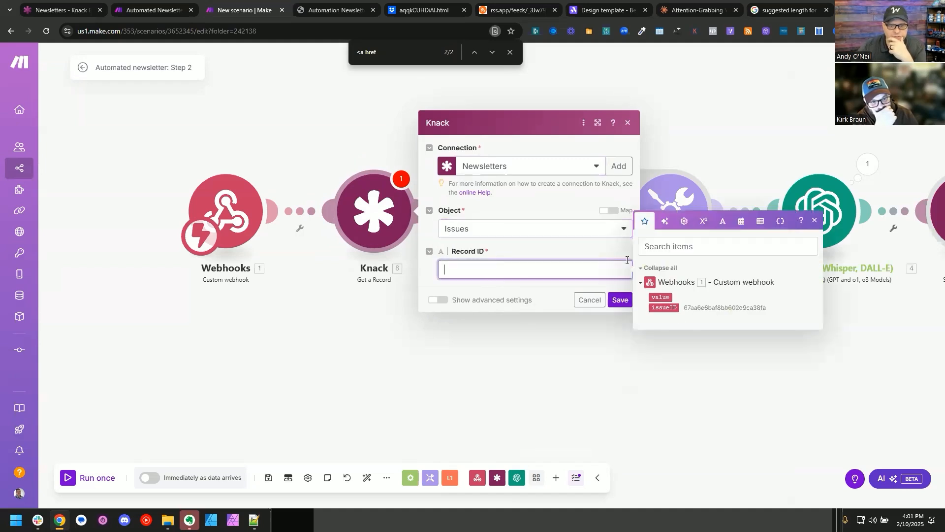
{"action": "left_click", "coordinate": [668, 310]}
{"action": "left_click", "coordinate": [619, 300]}
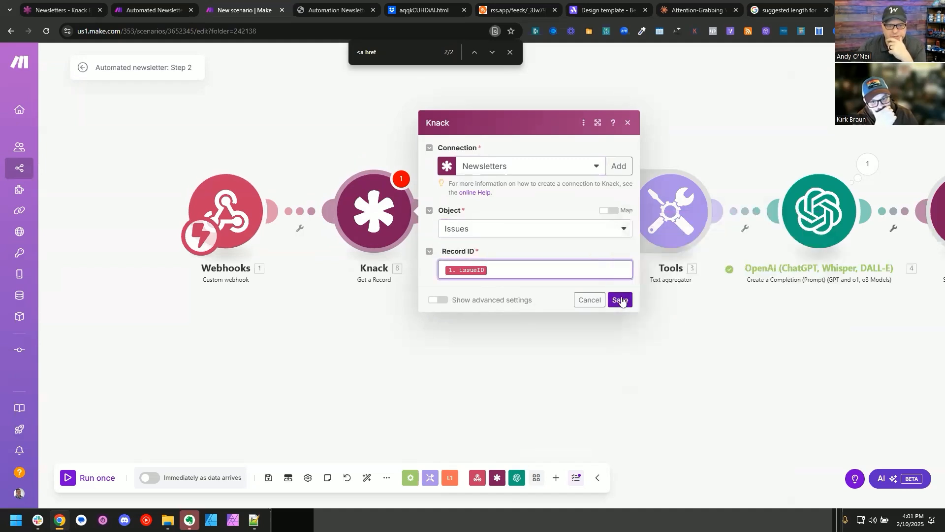
Step: Rename the three Knack modules in order as Get Issue Record, Get Video Records and Get Video Content
{"action": "right_click", "coordinate": [288, 235]}
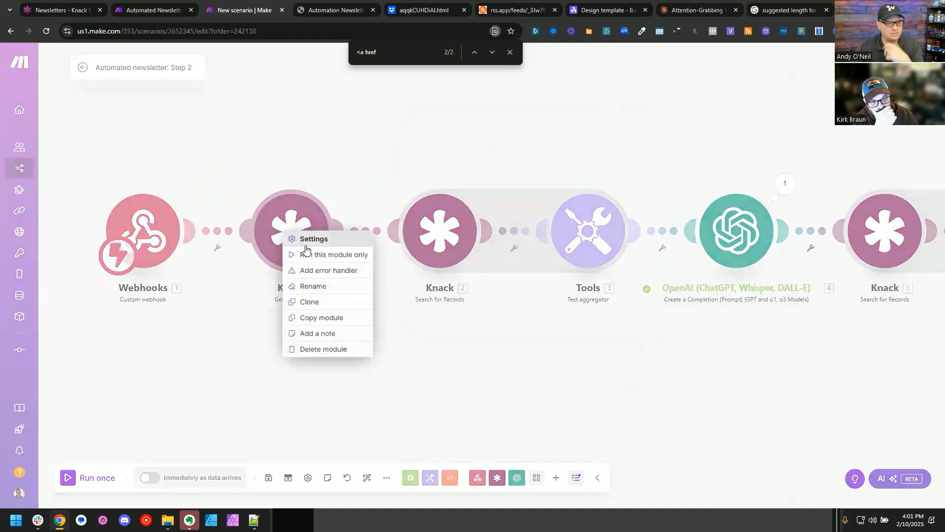
{"action": "left_click", "coordinate": [315, 284]}
{"action": "type", "text": "Get Issue Record"}
{"action": "key", "text": "Return"}
{"action": "right_click", "coordinate": [436, 238]}
{"action": "left_click", "coordinate": [460, 287]}
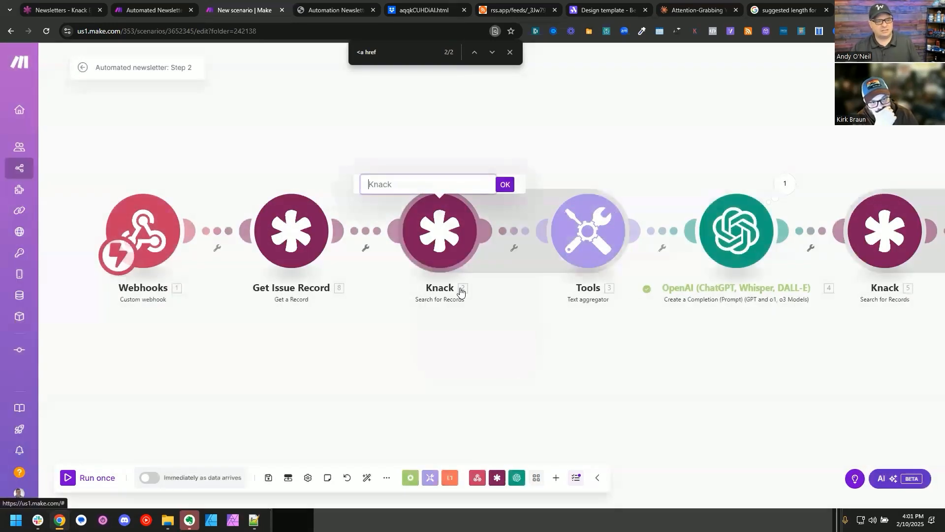
{"action": "type", "text": "Get Video"}
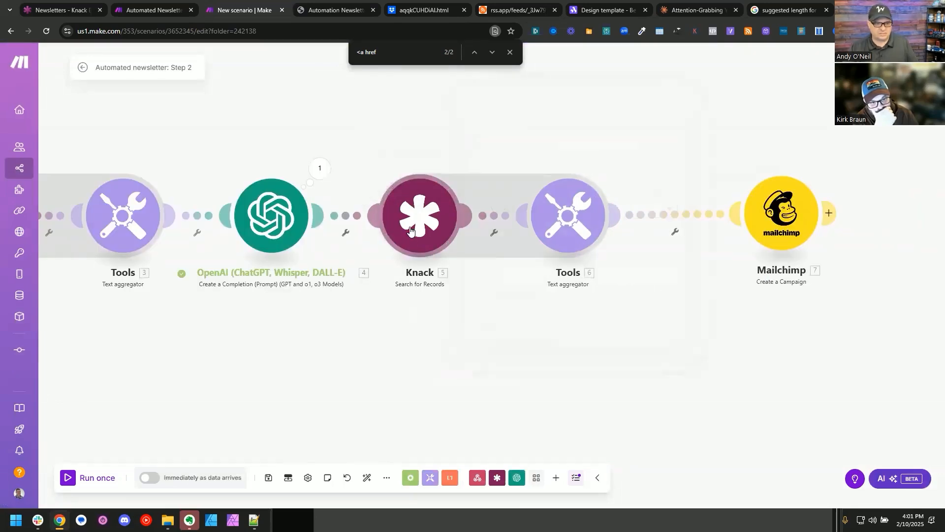
{"action": "right_click", "coordinate": [413, 207]}
{"action": "left_click", "coordinate": [444, 263]}
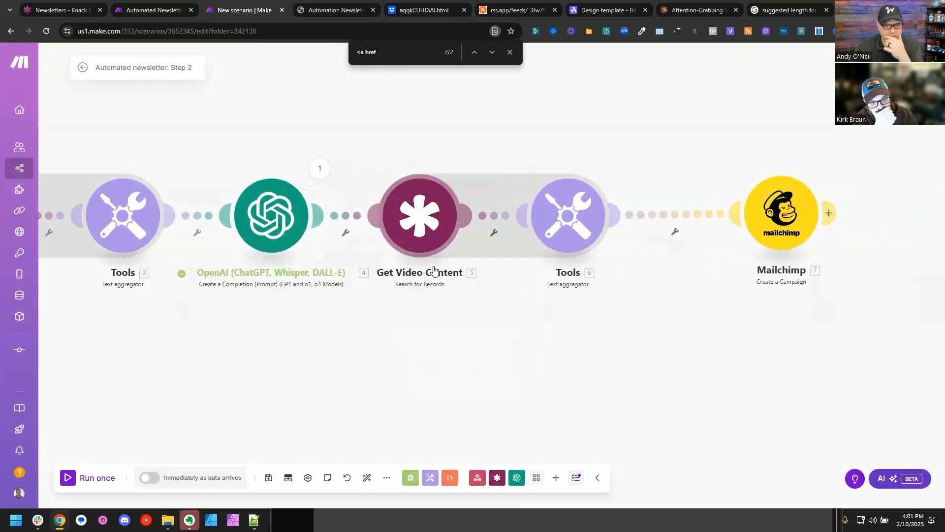
Step: Move the Mailchimp module closer to the last Text aggregator and open its settings
{"action": "scroll", "coordinate": [511, 376], "scroll_direction": "down", "scroll_amount": 4}
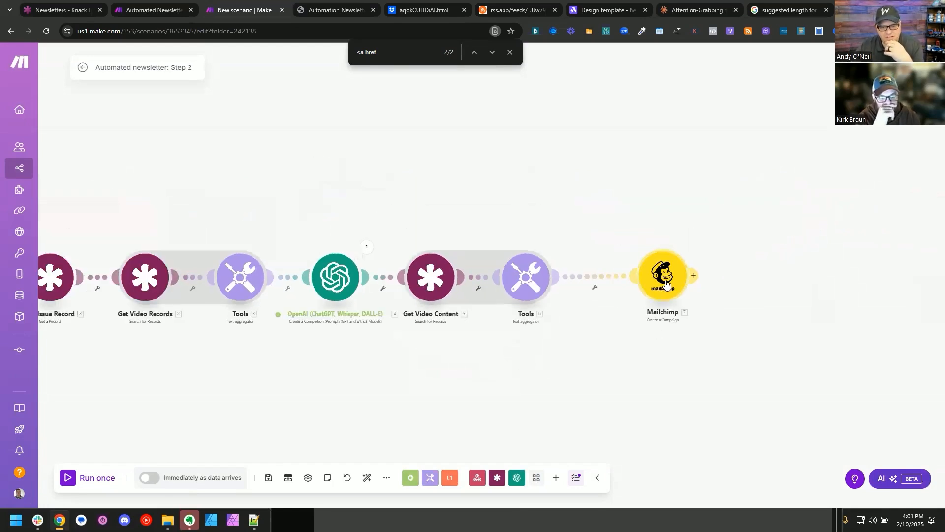
{"action": "left_click_drag", "start_coordinate": [667, 284], "coordinate": [628, 284]}
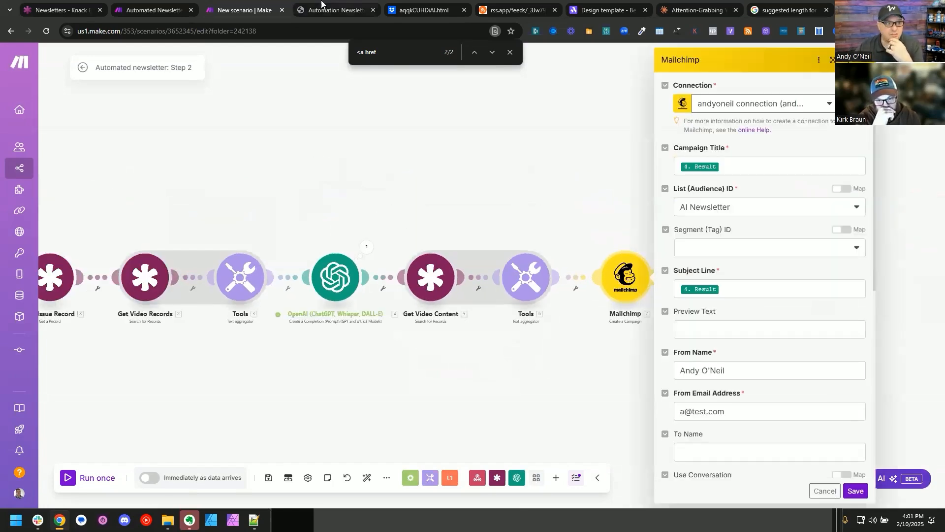
Step: Copy "February 2nd" from the newsletter preview's date heading and find it in the Mailchimp module's HTML Content
{"action": "left_click", "coordinate": [152, 6]}
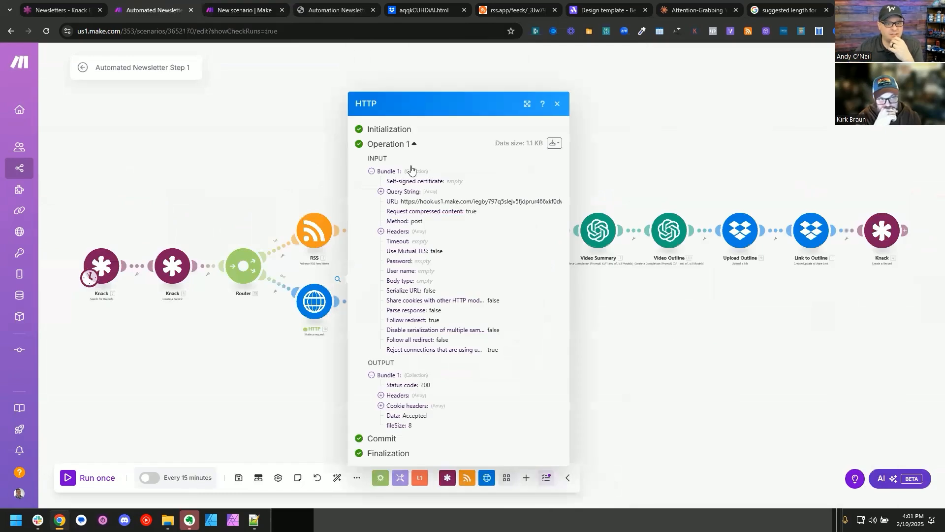
{"action": "left_click", "coordinate": [330, 10]}
{"action": "left_click", "coordinate": [497, 137]}
{"action": "double_click", "coordinate": [489, 137]}
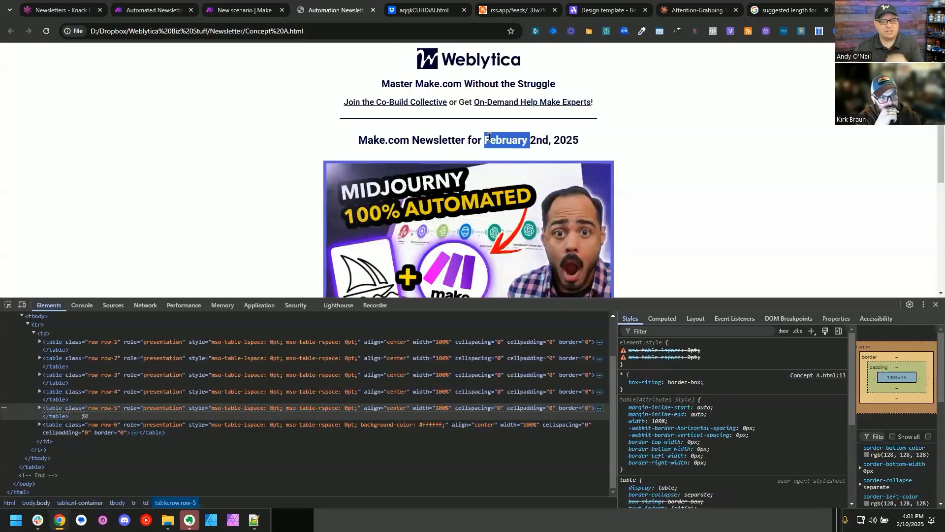
{"action": "key", "text": "shift+Right"}
{"action": "key", "text": "shift+Right"}
{"action": "key", "text": "shift+Right"}
{"action": "key", "text": "ctrl+c"}
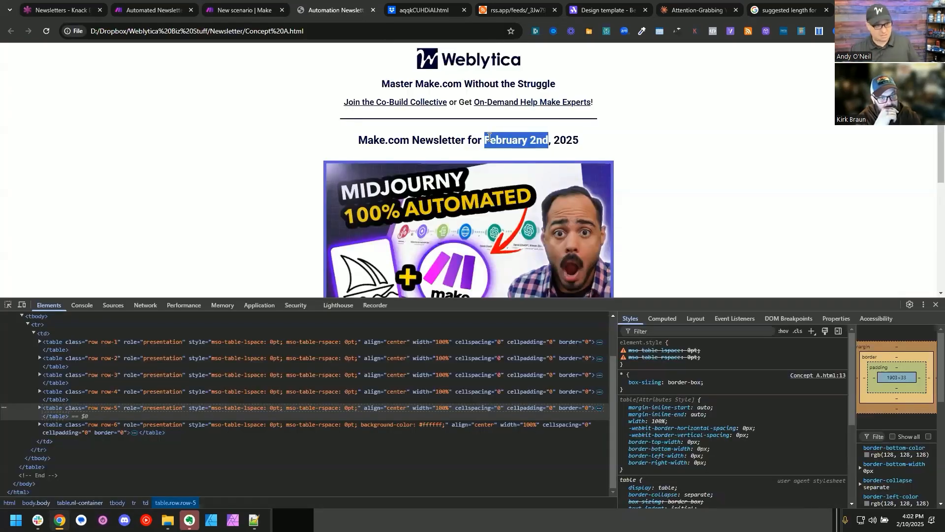
{"action": "key", "text": "ctrl+shift+Tab"}
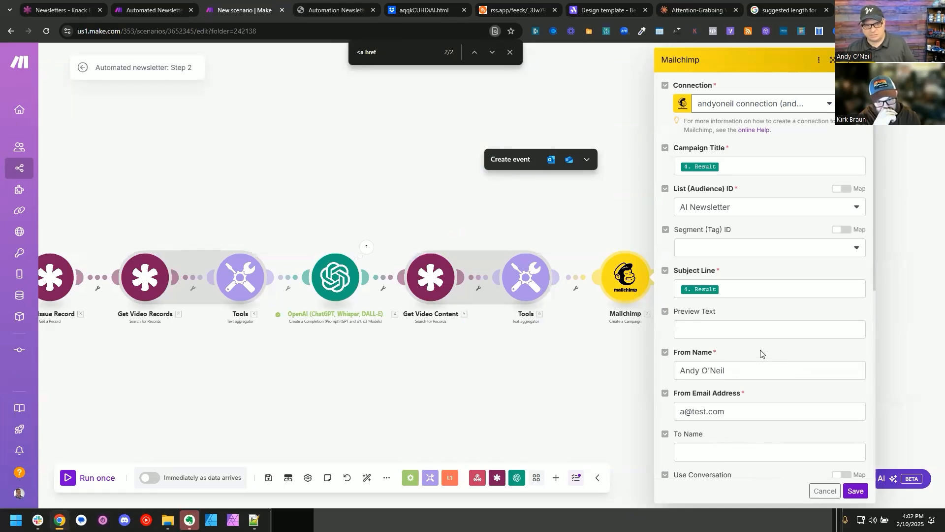
{"action": "key", "text": "ctrl+f"}
{"action": "key", "text": "ctrl+v"}
{"action": "left_click", "coordinate": [545, 362]}
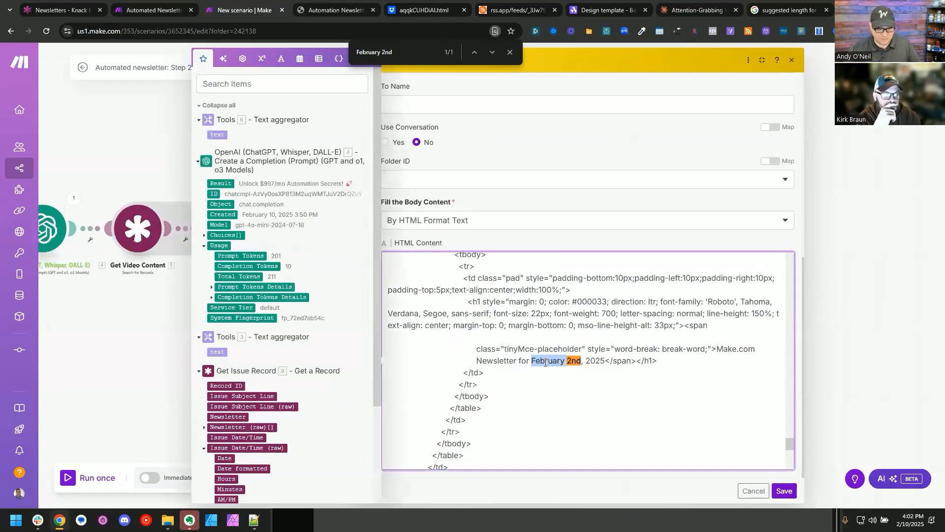
Step: Look up Make's help page on tokens for date/time formatting and examine the month, day, year and weekday tokens
{"action": "left_click", "coordinate": [408, 8]}
{"action": "left_click", "coordinate": [319, 30]}
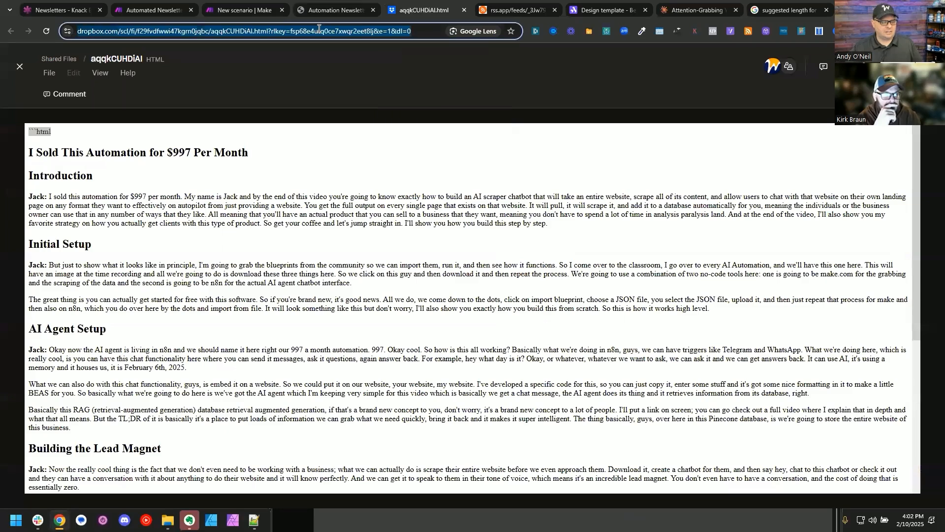
{"action": "type", "text": "make.com "}
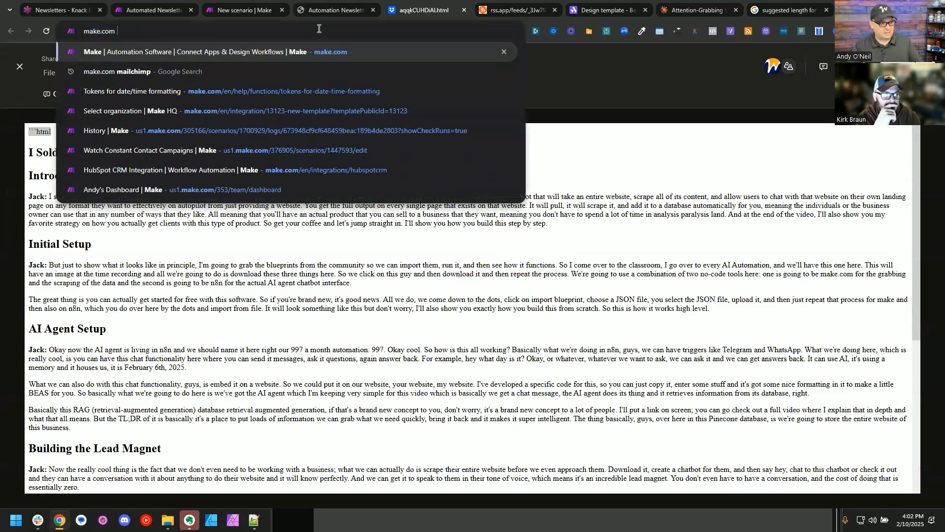
{"action": "type", "text": "date ti"}
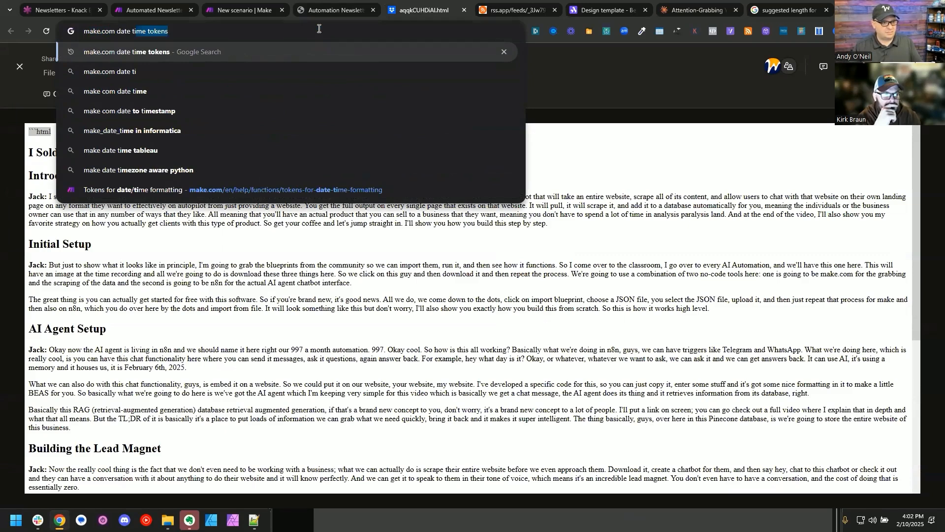
{"action": "key", "text": "Up"}
{"action": "key", "text": "Return"}
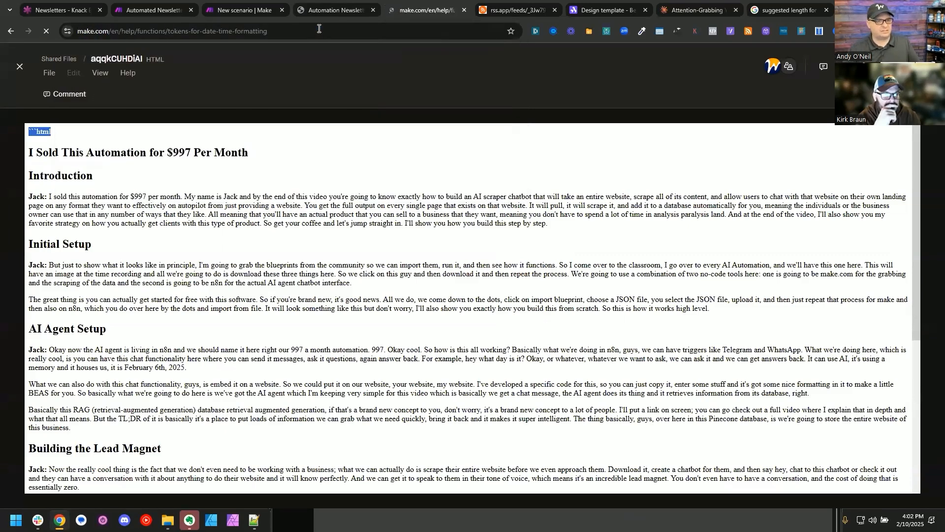
{"action": "scroll", "coordinate": [256, 280], "scroll_direction": "down", "scroll_amount": 3}
{"action": "scroll", "coordinate": [256, 281], "scroll_direction": "down", "scroll_amount": 8}
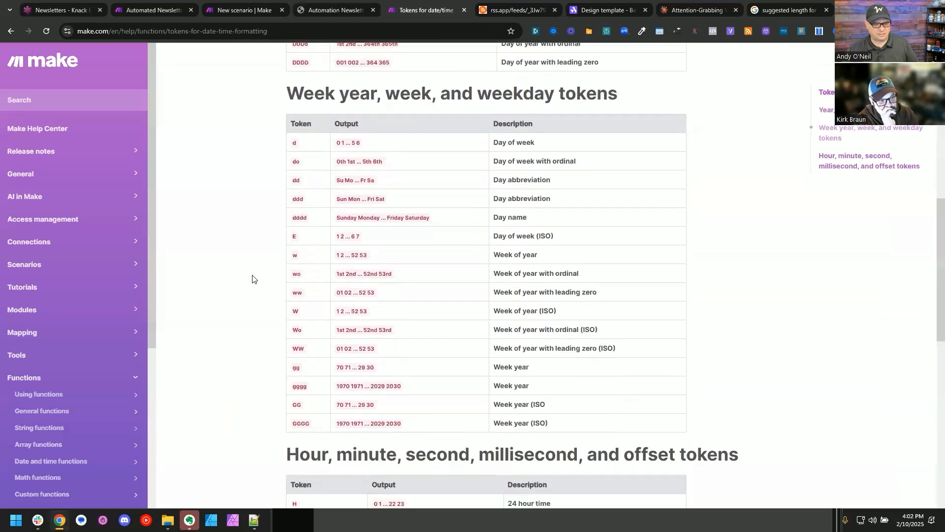
{"action": "scroll", "coordinate": [255, 280], "scroll_direction": "down", "scroll_amount": 1}
{"action": "scroll", "coordinate": [252, 275], "scroll_direction": "up", "scroll_amount": 1}
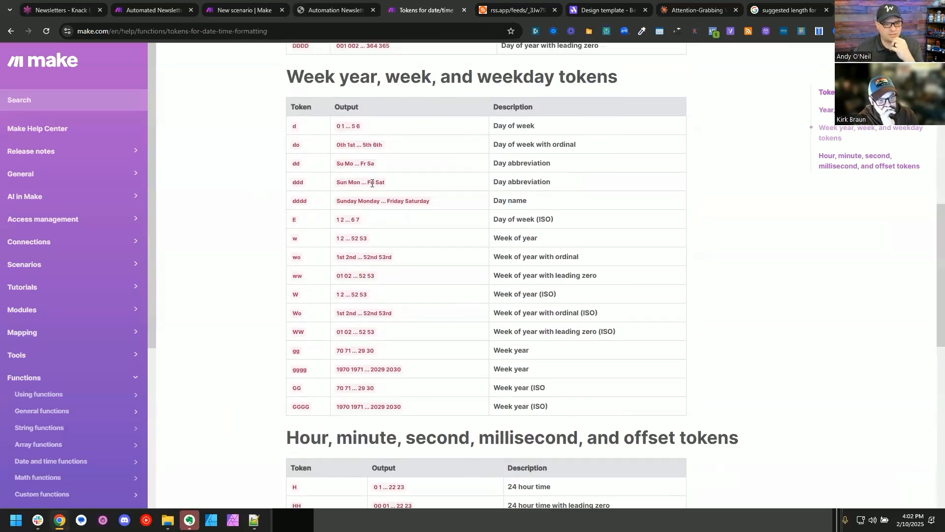
{"action": "double_click", "coordinate": [299, 201]}
{"action": "scroll", "coordinate": [188, 269], "scroll_direction": "up", "scroll_amount": 7}
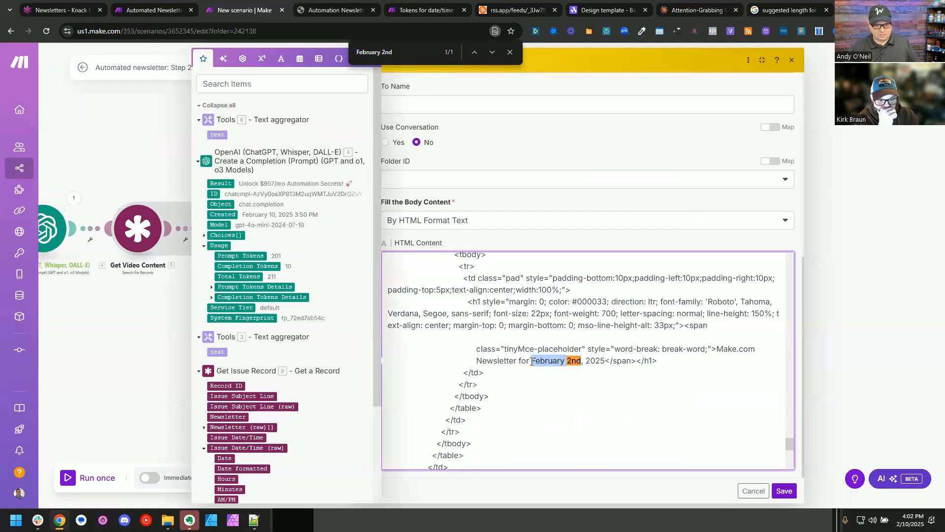
Step: Replace the fixed date in the HTML heading with formatDate using Get Issue Record's Issue Date/Time (raw) Date and the format "MMMM Do"
{"action": "key", "text": "ctrl+shift+Right"}
{"action": "key", "text": "ctrl+shift+Right"}
{"action": "key", "text": "ctrl+shift+Right"}
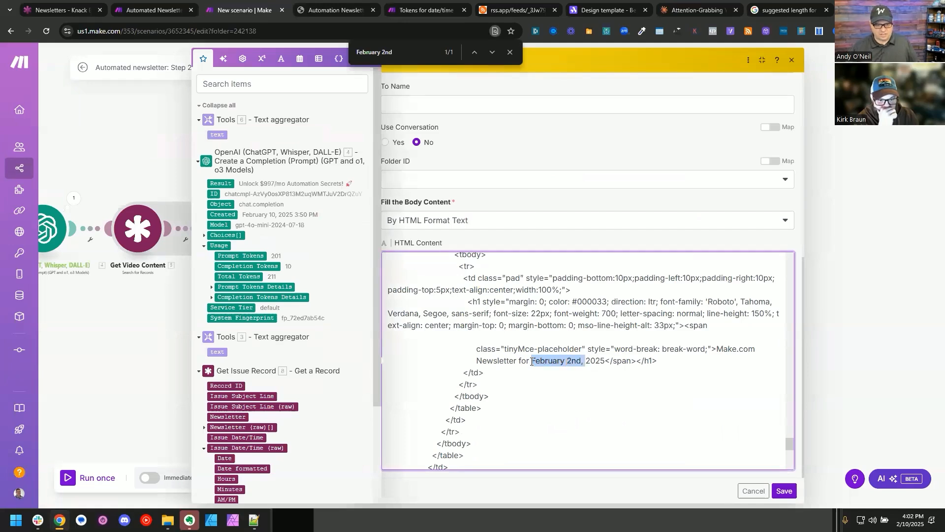
{"action": "key", "text": "BackSpace"}
{"action": "type", "text": "{{formatDate("}
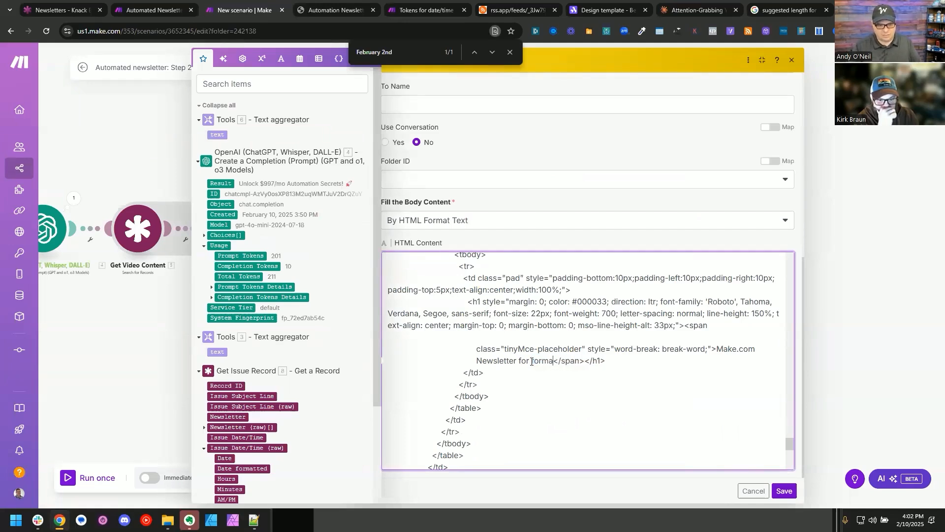
{"action": "scroll", "coordinate": [313, 339], "scroll_direction": "down", "scroll_amount": 3}
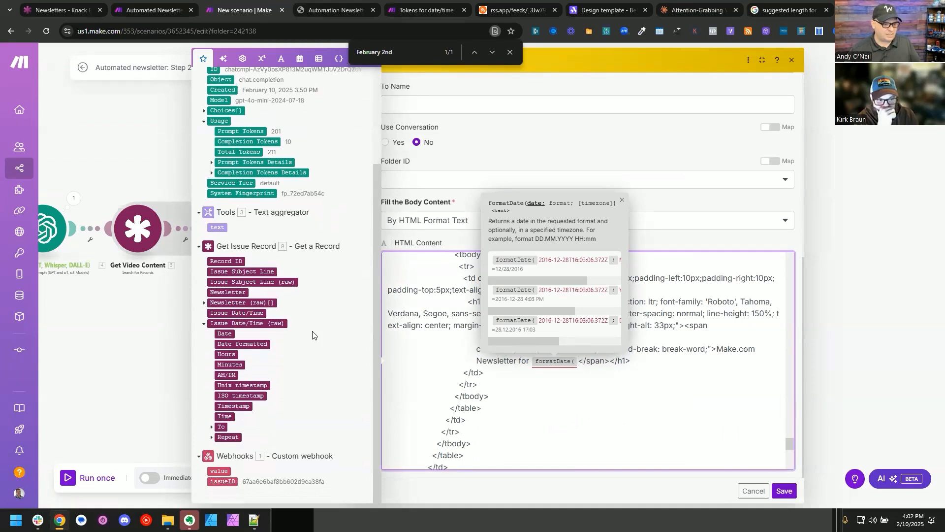
{"action": "left_click", "coordinate": [228, 334]}
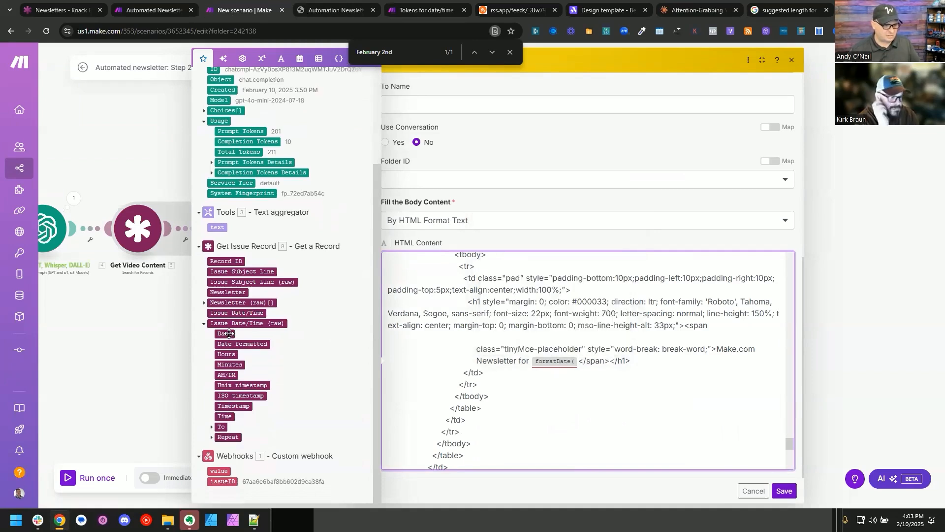
{"action": "type", "text": "; MMMM Do"}
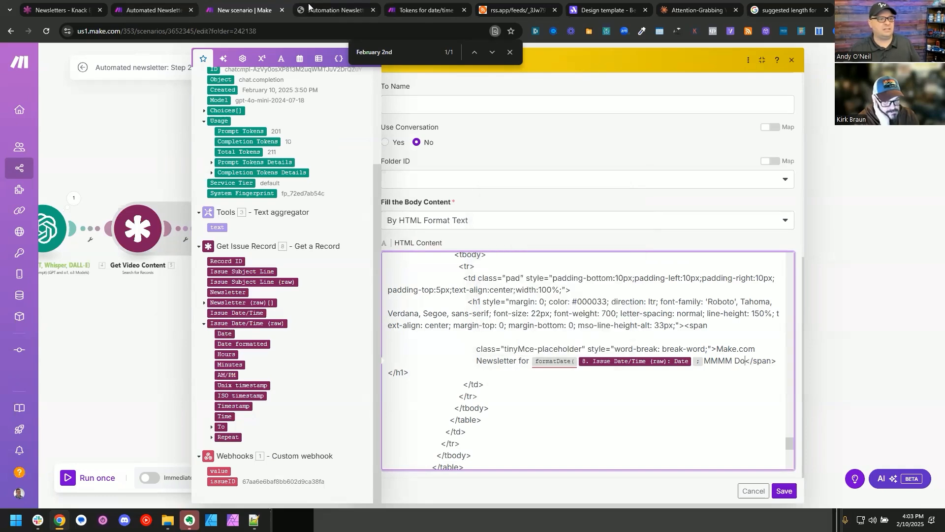
Step: Check the ordinal day tokens in the help page and complete the formatDate expression as "MMMM do, YYYY" with its closing parenthesis
{"action": "left_click", "coordinate": [401, 4]}
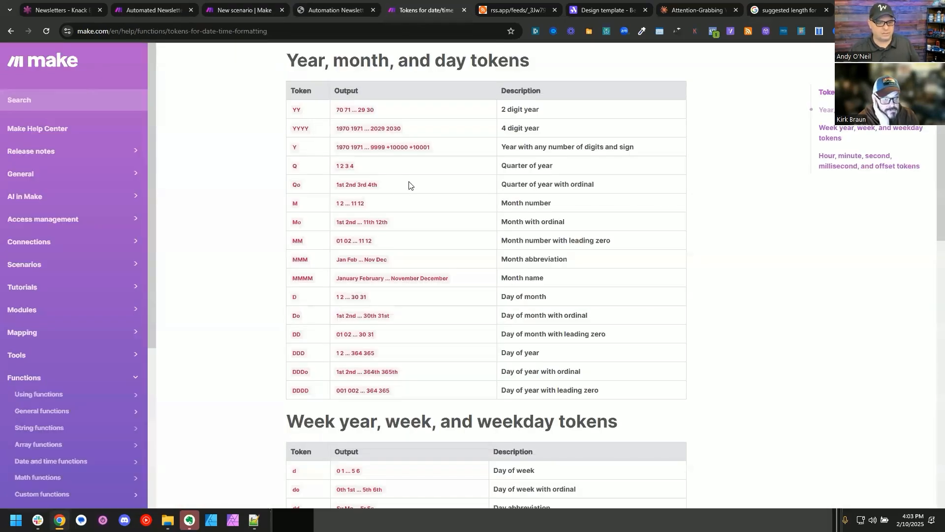
{"action": "scroll", "coordinate": [408, 185], "scroll_direction": "down", "scroll_amount": 5}
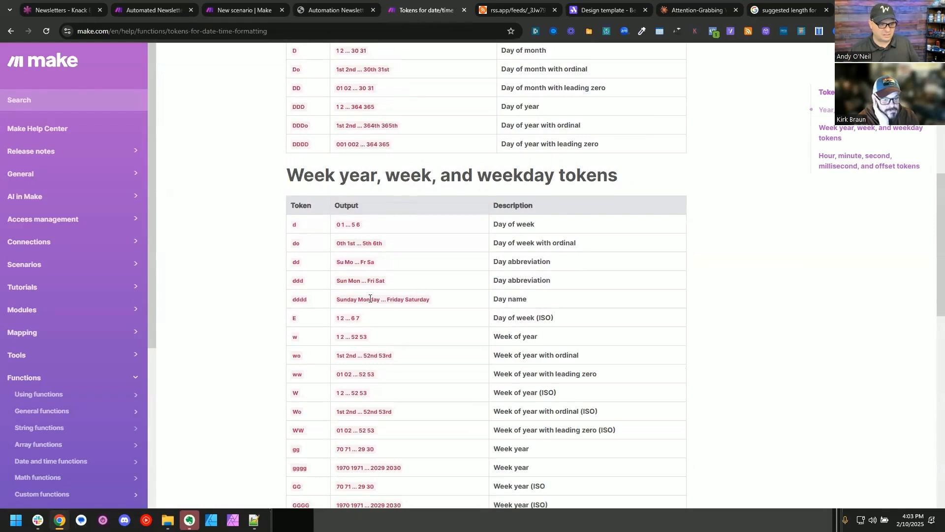
{"action": "scroll", "coordinate": [370, 299], "scroll_direction": "down", "scroll_amount": 2}
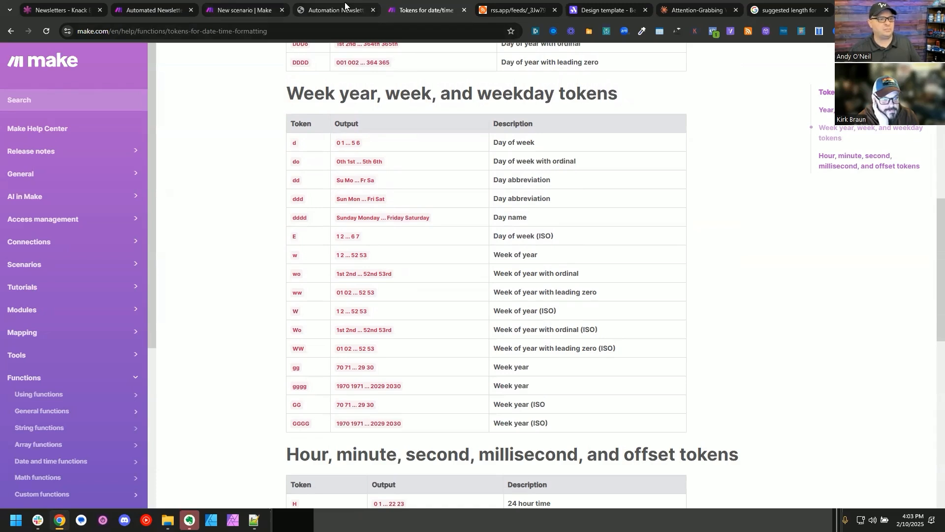
{"action": "left_click", "coordinate": [236, 7]}
{"action": "type", "text": ")"}
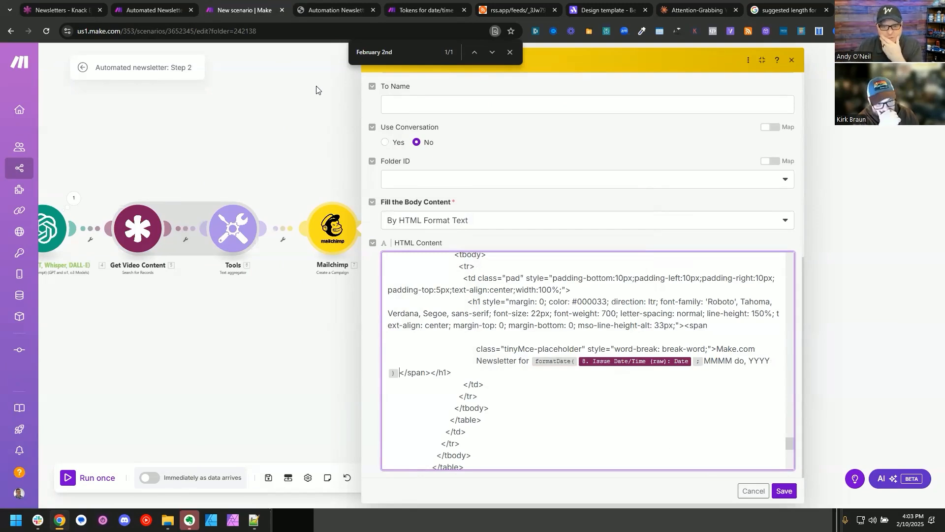
Step: Check the end of the HTML, save the Mailchimp settings and the scenario, and auto-align the modules
{"action": "left_click", "coordinate": [556, 320]}
{"action": "scroll", "coordinate": [557, 320], "scroll_direction": "down", "scroll_amount": 5}
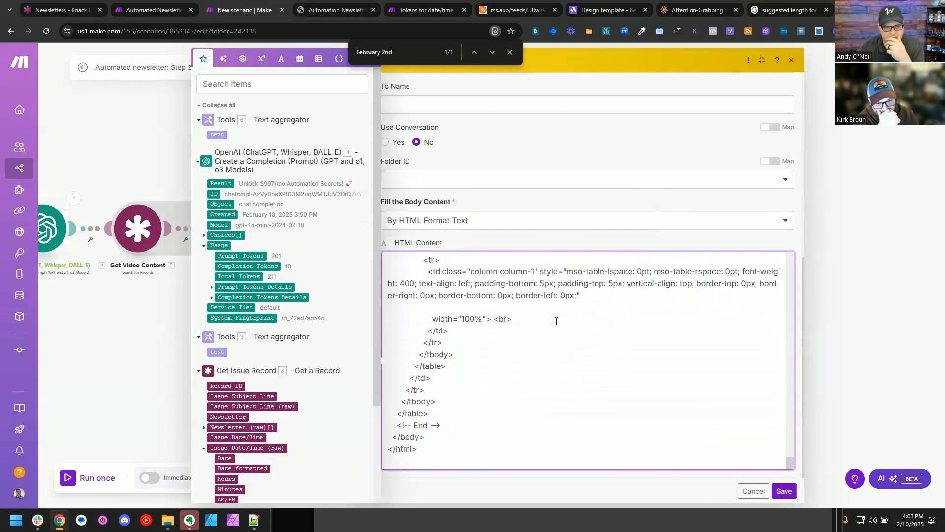
{"action": "left_click", "coordinate": [784, 490]}
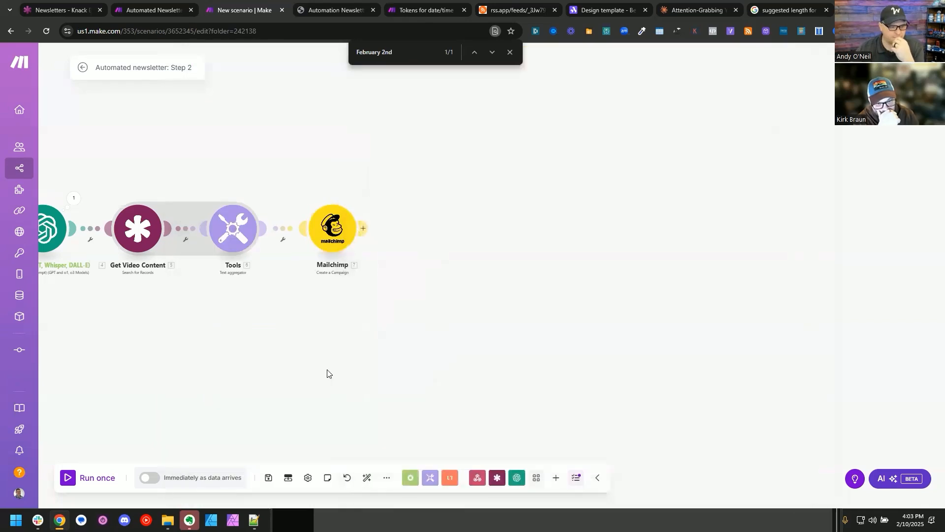
{"action": "left_click", "coordinate": [268, 478]}
{"action": "left_click", "coordinate": [367, 478]}
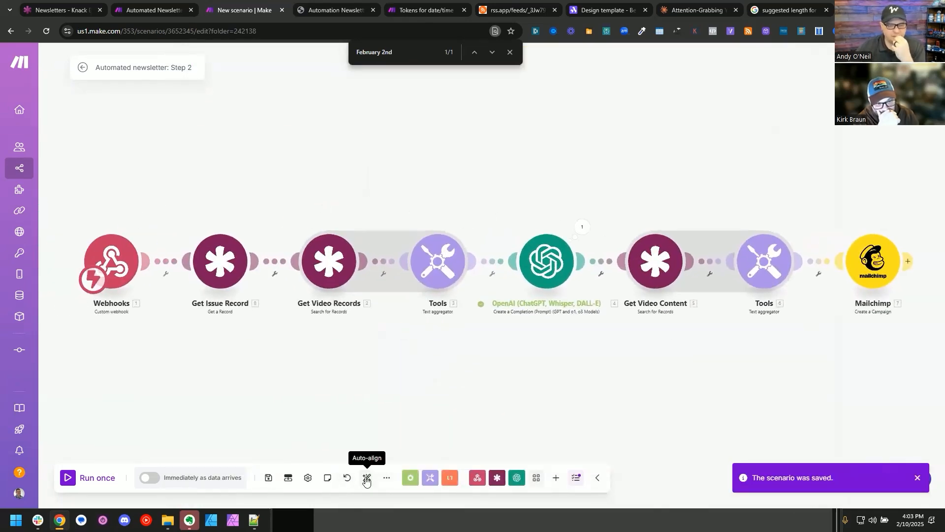
Step: Copy the issue's record ID from the Issues table in Knack and return to the Step 2 scenario
{"action": "left_click", "coordinate": [152, 9]}
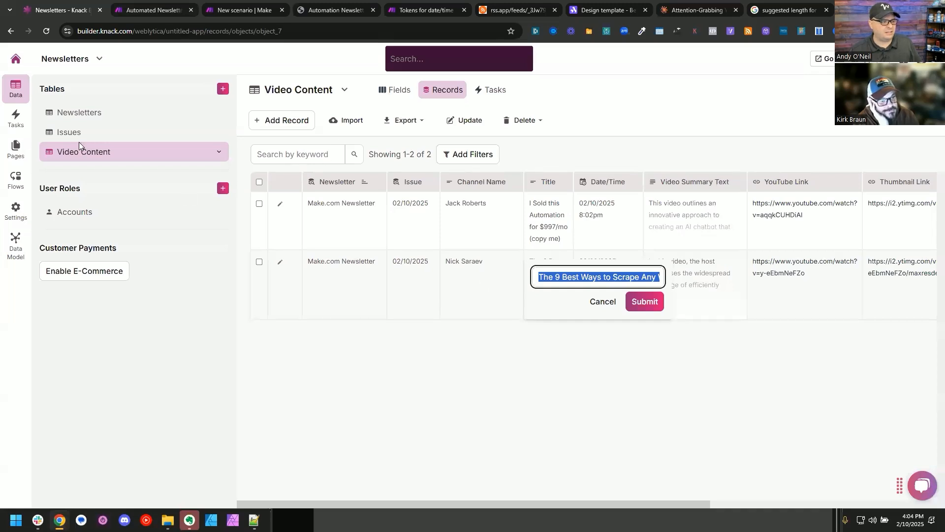
{"action": "left_click", "coordinate": [84, 132]}
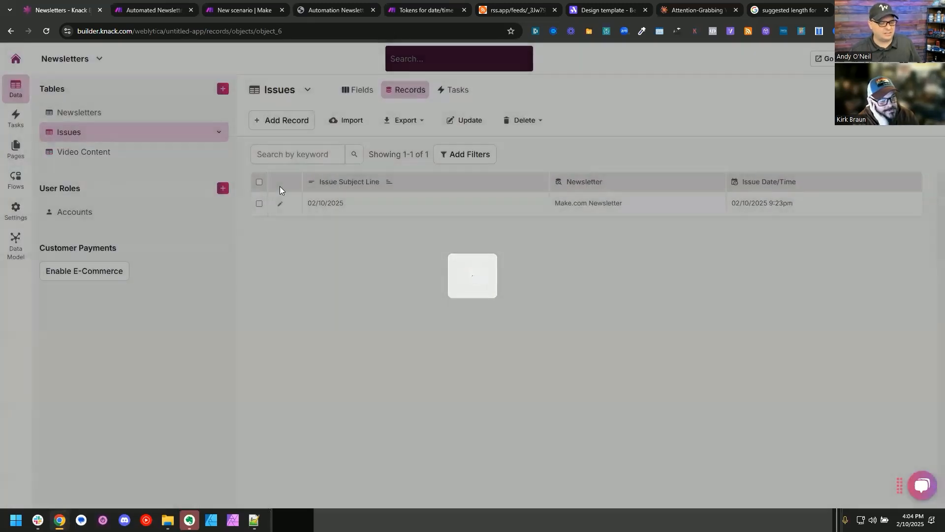
{"action": "left_click", "coordinate": [163, 10]}
{"action": "left_click", "coordinate": [256, 11]}
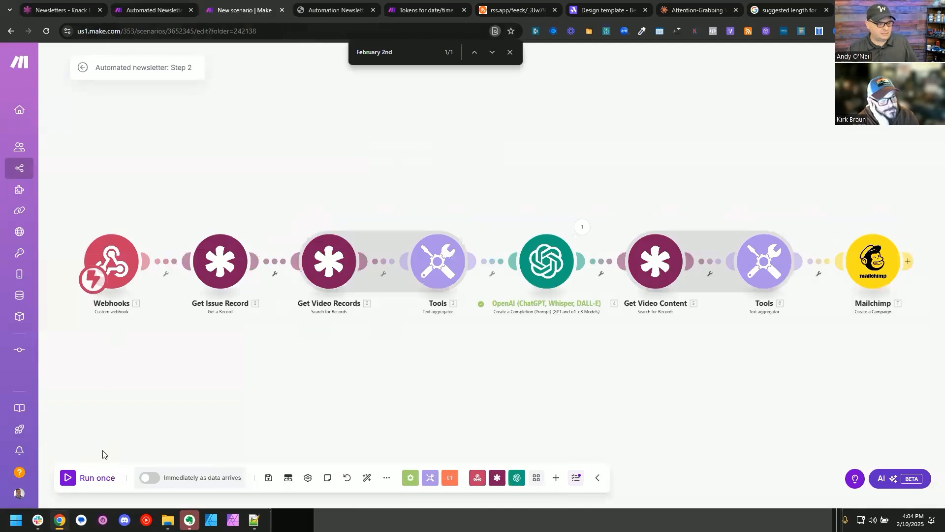
Step: Run the Step 2 scenario once and trigger it by running only Step 1's HTTP module with the copied issue record ID
{"action": "left_click", "coordinate": [90, 477]}
{"action": "left_click", "coordinate": [153, 9]}
{"action": "right_click", "coordinate": [318, 303]}
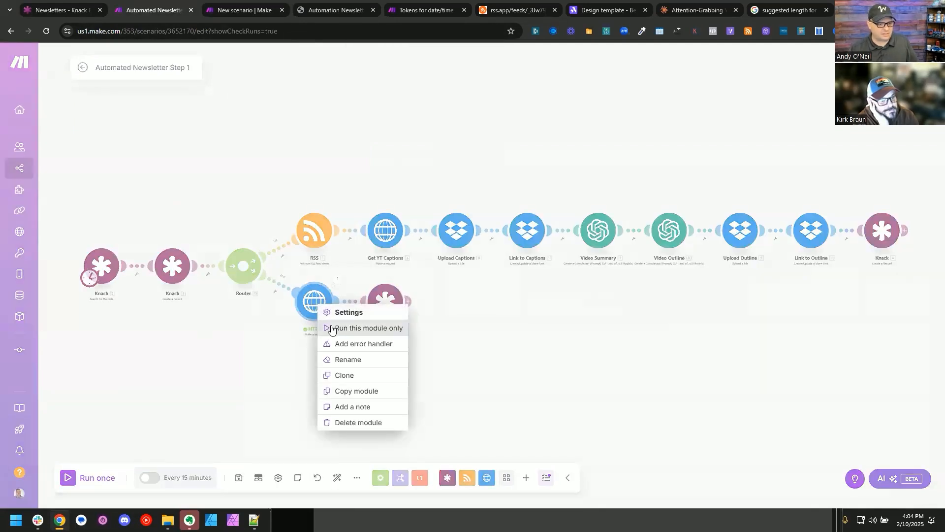
{"action": "left_click", "coordinate": [331, 328]}
{"action": "left_click", "coordinate": [420, 433]}
{"action": "type", "text": "67aa6e6baf8bb602d9ca38fa"}
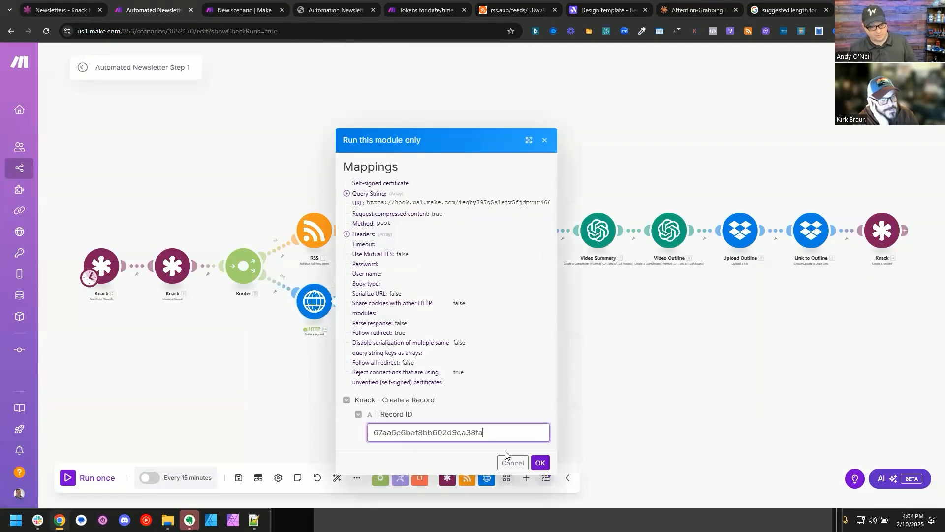
{"action": "left_click", "coordinate": [540, 463]}
{"action": "key", "text": "ctrl+Tab"}
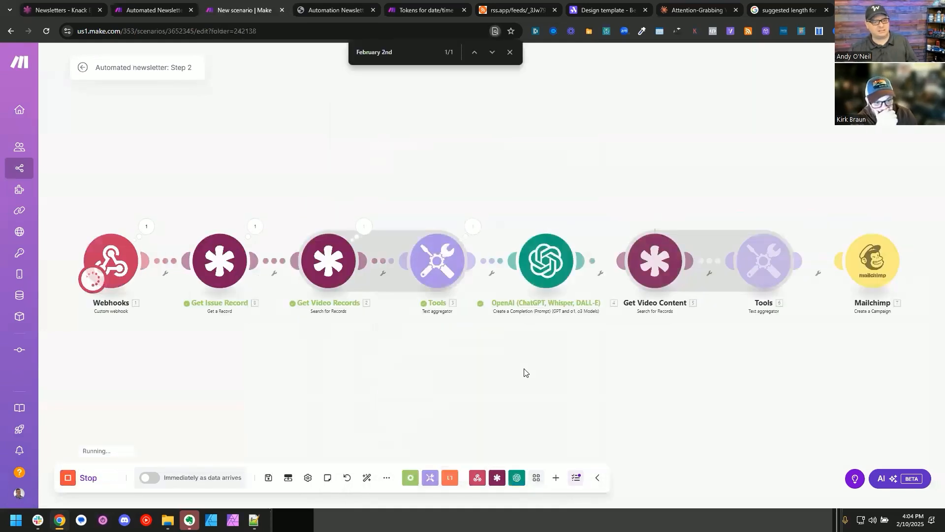
{"action": "key", "text": "ctrl+t"}
{"action": "left_click_drag", "start_coordinate": [805, 7], "coordinate": [1, 39]}
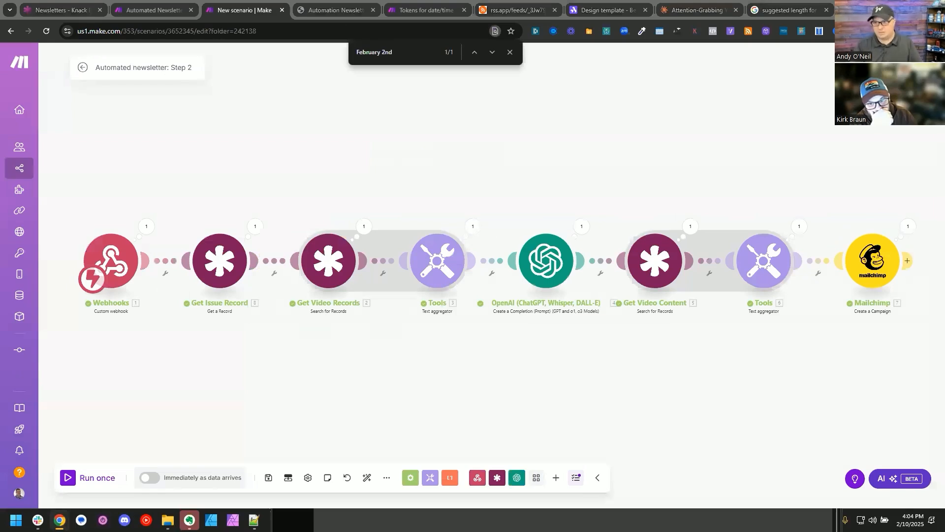
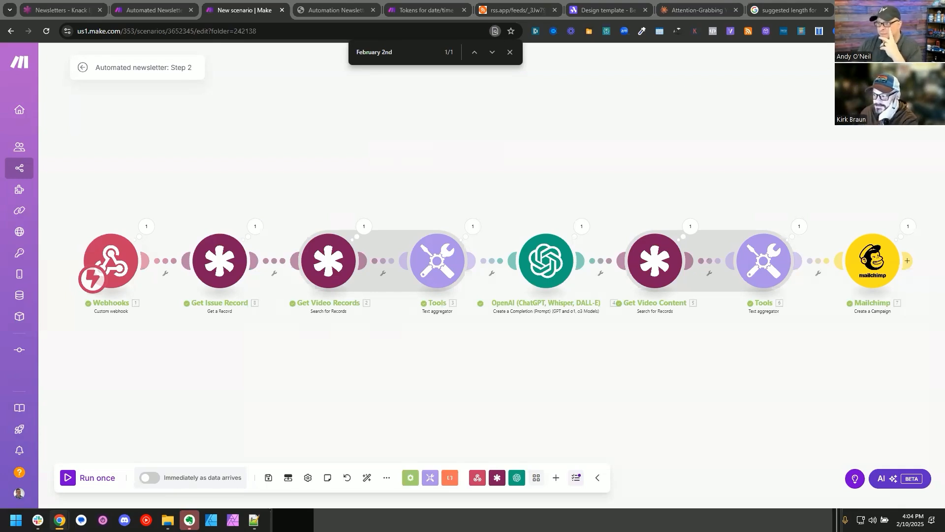
Step: Switch to Mailchimp, open the "Unlock 9 Website Scraping Secrets Today!" draft campaign and open its email preview
{"action": "key", "text": "alt+Tab"}
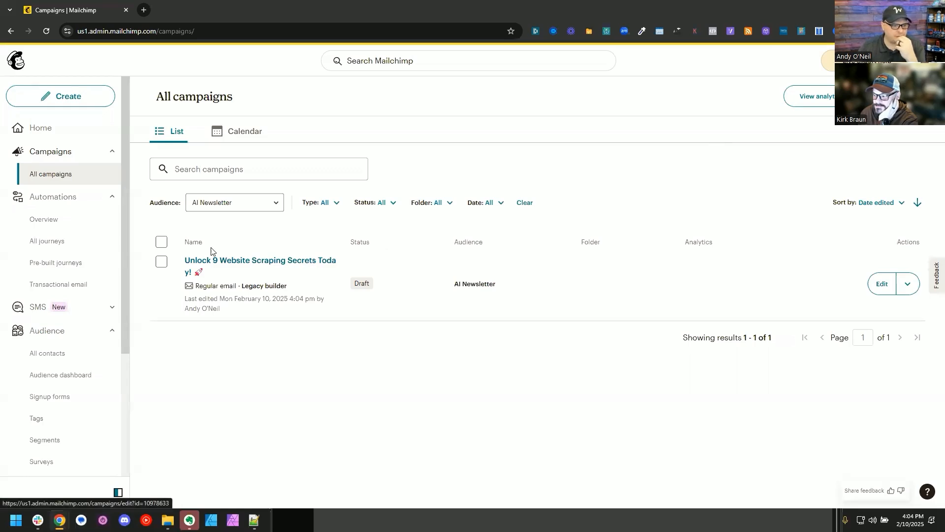
{"action": "left_click", "coordinate": [294, 263]}
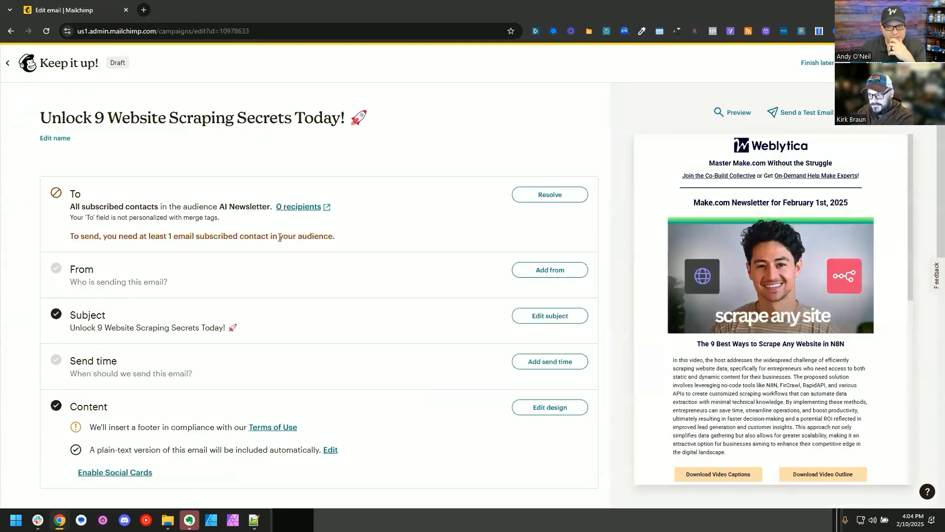
{"action": "mouse_move", "coordinate": [788, 302]}
{"action": "scroll", "coordinate": [787, 301], "scroll_direction": "down", "scroll_amount": 2}
{"action": "scroll", "coordinate": [789, 302], "scroll_direction": "up", "scroll_amount": 1}
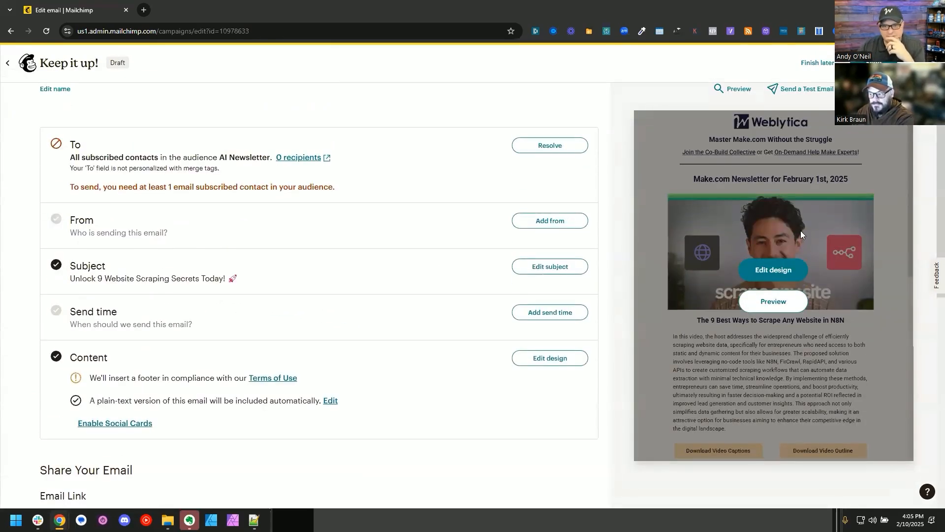
{"action": "scroll", "coordinate": [800, 231], "scroll_direction": "up", "scroll_amount": 1}
{"action": "left_click", "coordinate": [774, 323]}
Step: Examine the newsletter's desktop preview from header to footer, including the issue date, video sections, download buttons and dividers
{"action": "scroll", "coordinate": [394, 265], "scroll_direction": "down", "scroll_amount": 12}
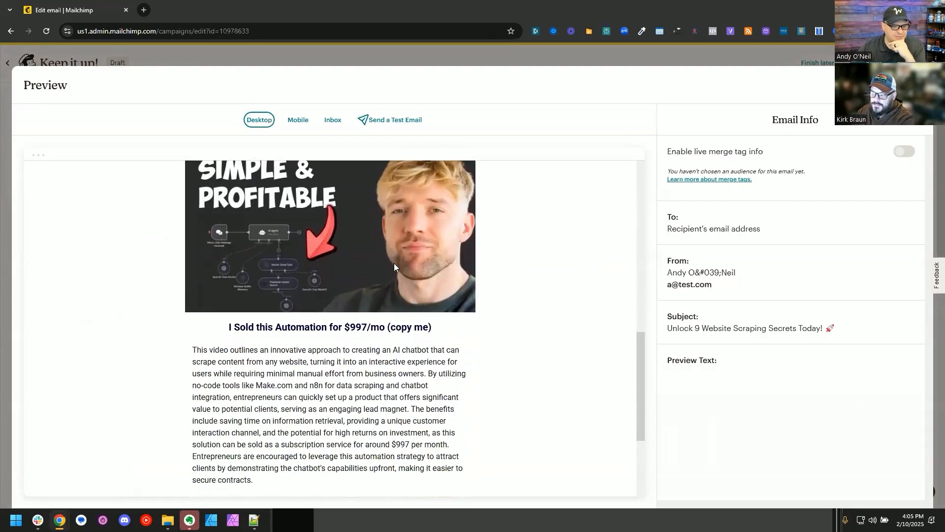
{"action": "scroll", "coordinate": [394, 265], "scroll_direction": "down", "scroll_amount": 4}
{"action": "scroll", "coordinate": [394, 266], "scroll_direction": "up", "scroll_amount": 3}
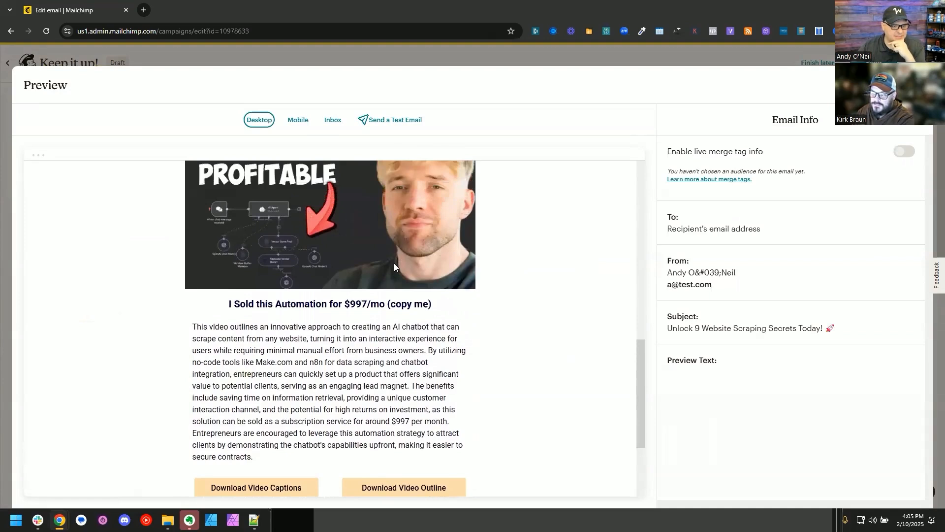
{"action": "scroll", "coordinate": [394, 266], "scroll_direction": "down", "scroll_amount": 3}
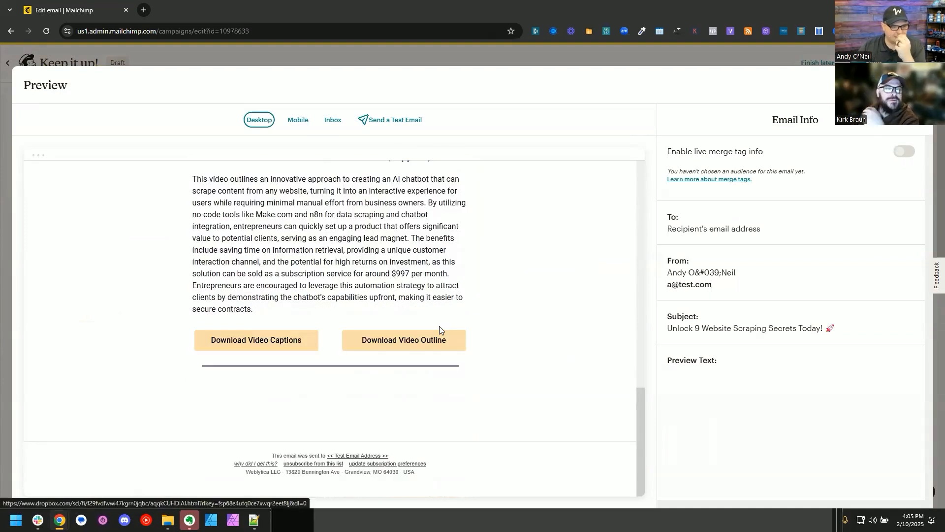
{"action": "scroll", "coordinate": [512, 305], "scroll_direction": "up", "scroll_amount": 10}
{"action": "scroll", "coordinate": [504, 293], "scroll_direction": "up", "scroll_amount": 2}
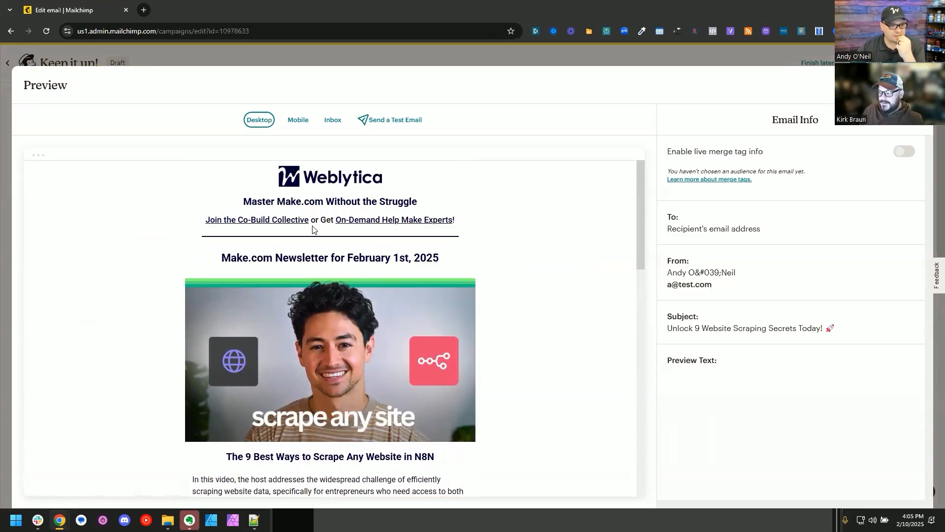
{"action": "scroll", "coordinate": [340, 253], "scroll_direction": "down", "scroll_amount": 12}
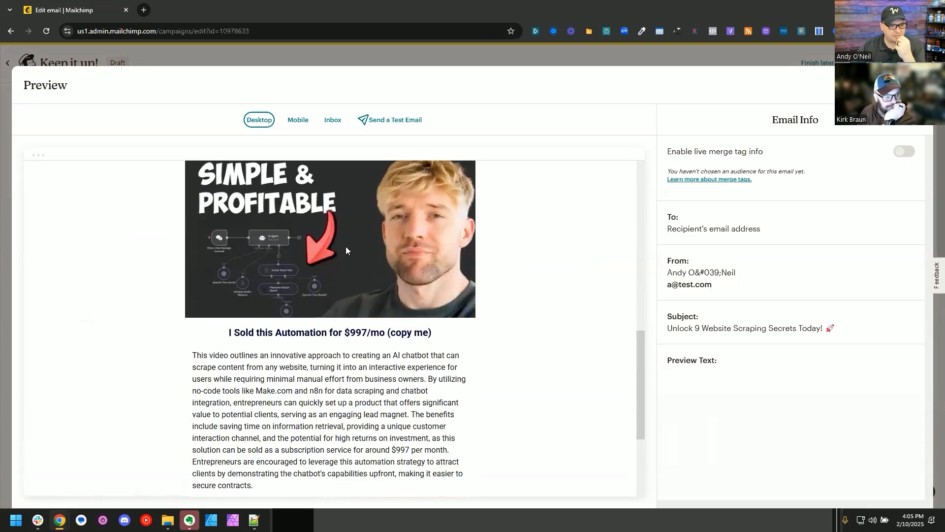
{"action": "scroll", "coordinate": [340, 270], "scroll_direction": "down", "scroll_amount": 3}
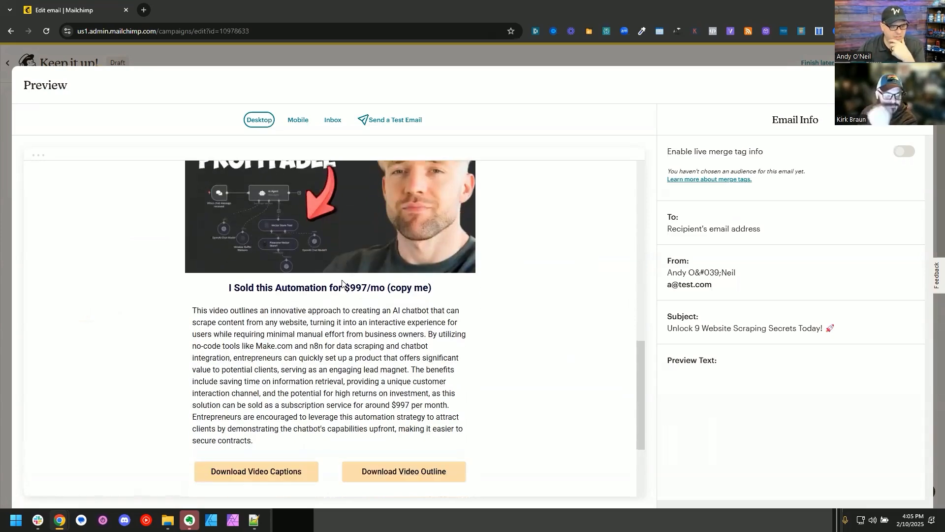
{"action": "scroll", "coordinate": [339, 283], "scroll_direction": "up", "scroll_amount": 4}
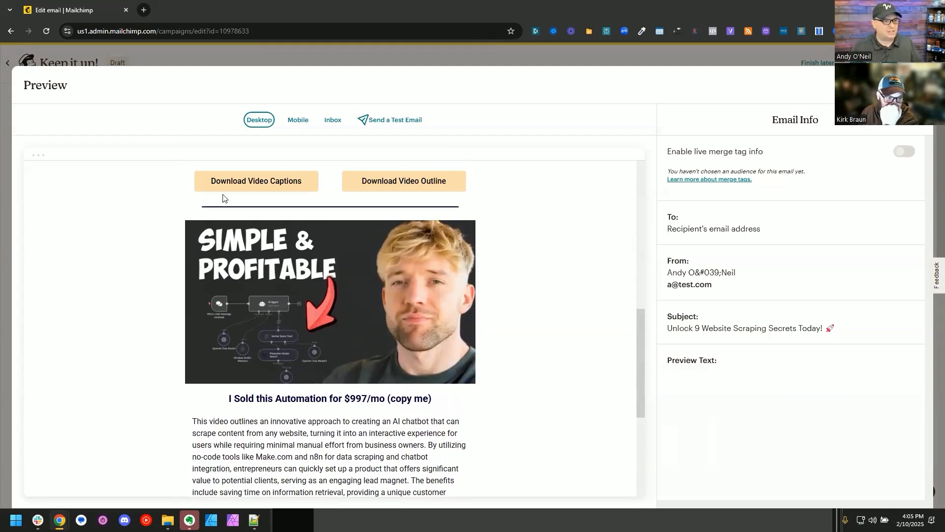
Step: Return to the Step 2 scenario in Make and check the Get Video Content module's output and settings
{"action": "key", "text": "alt+Tab"}
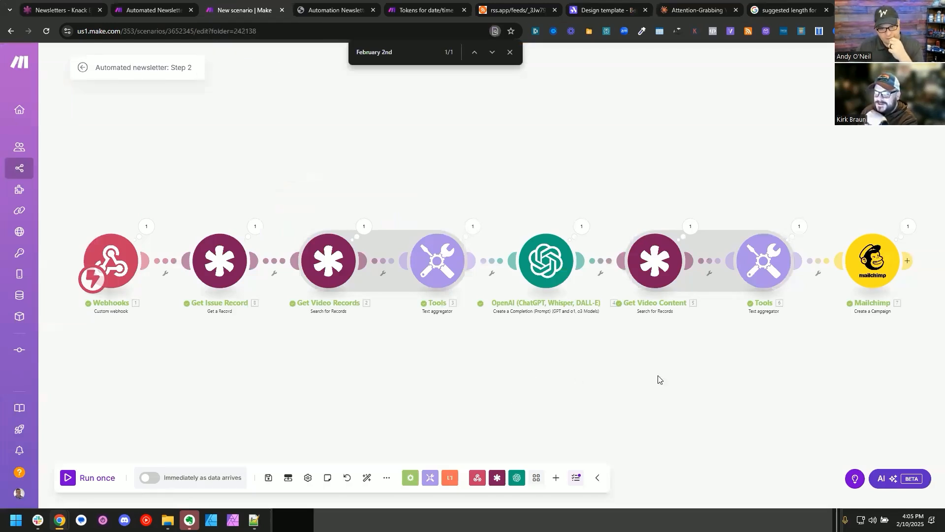
{"action": "left_click_drag", "start_coordinate": [680, 382], "coordinate": [532, 380]}
{"action": "left_click", "coordinate": [520, 223]}
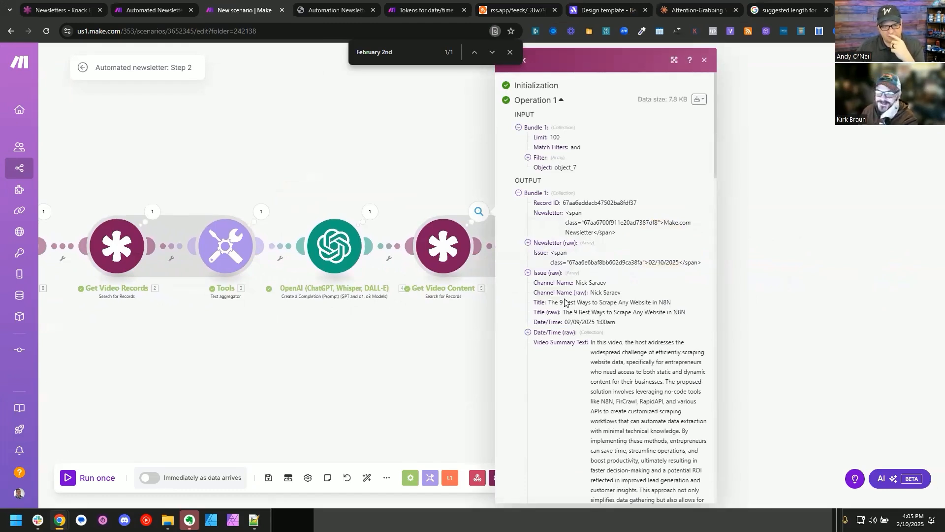
{"action": "left_click", "coordinate": [442, 348]}
{"action": "left_click", "coordinate": [449, 249]}
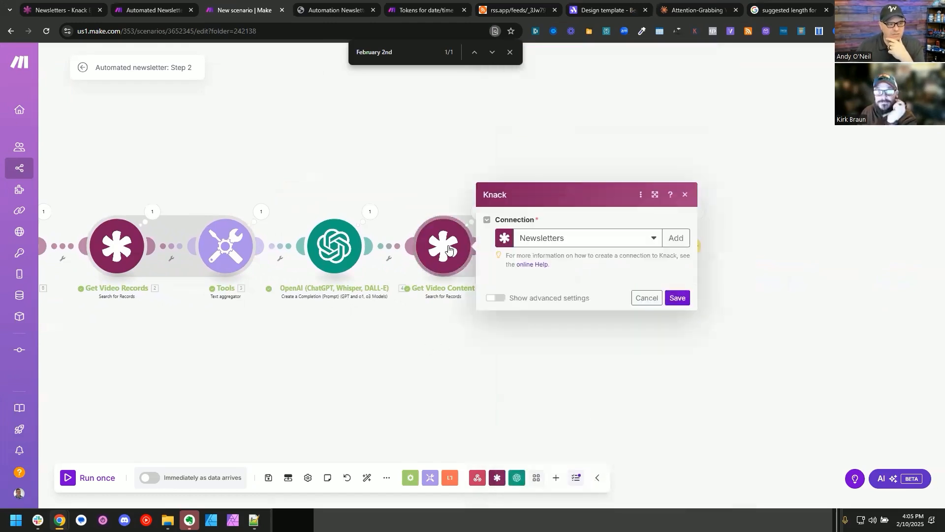
{"action": "left_click", "coordinate": [135, 326]}
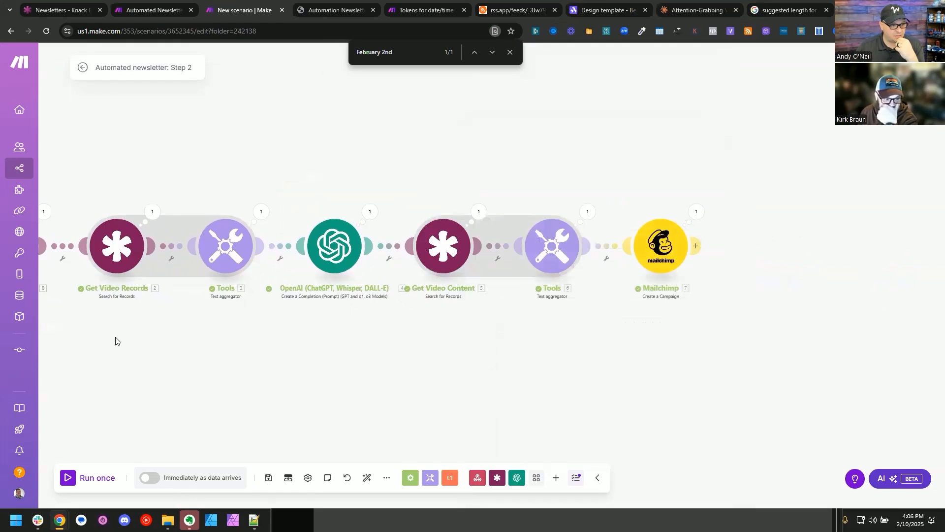
Step: Sort the Get Video Content search by Date/Time in DESC order and save the module
{"action": "left_click_drag", "start_coordinate": [115, 340], "coordinate": [264, 311]}
{"action": "left_click_drag", "start_coordinate": [533, 302], "coordinate": [357, 290]}
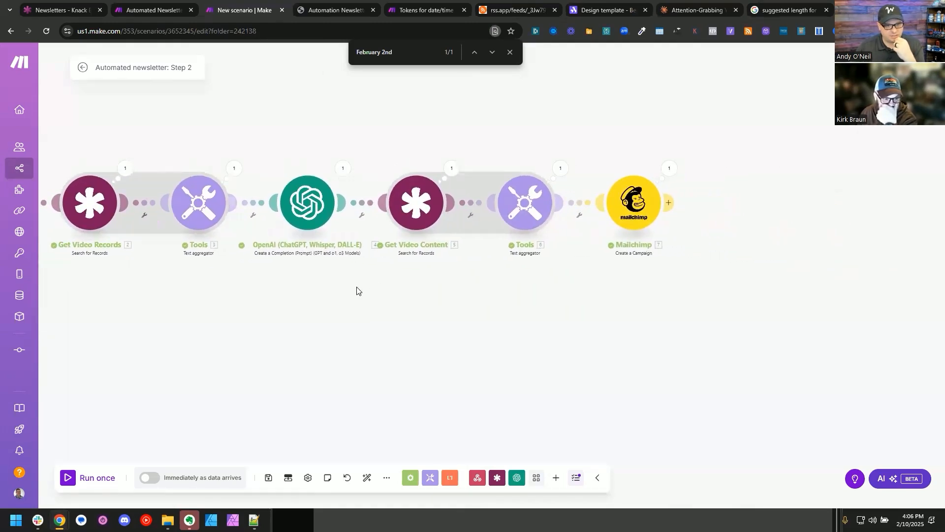
{"action": "left_click", "coordinate": [415, 212]}
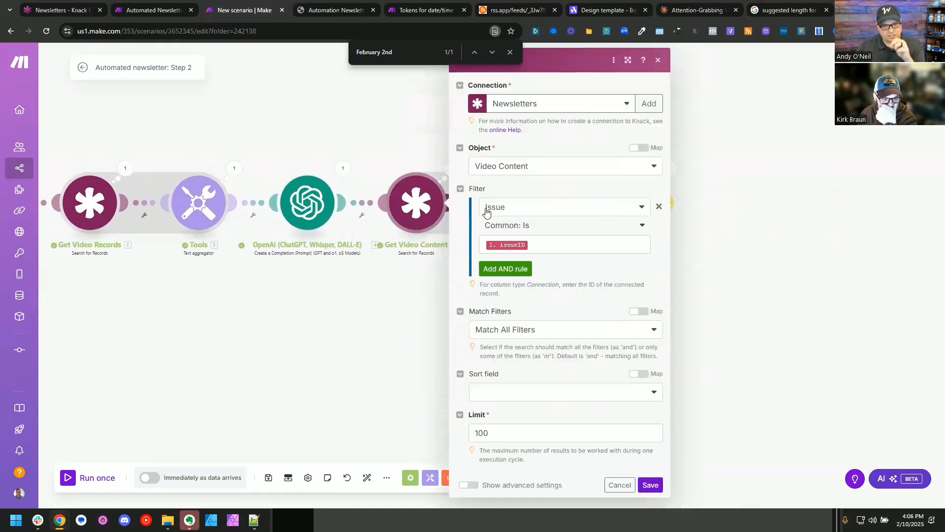
{"action": "left_click", "coordinate": [565, 392]}
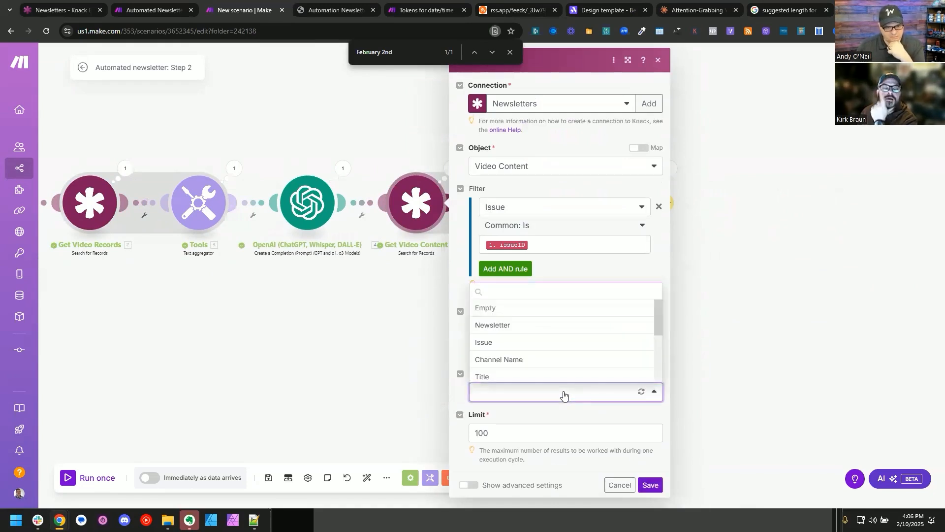
{"action": "scroll", "coordinate": [548, 351], "scroll_direction": "down", "scroll_amount": 4}
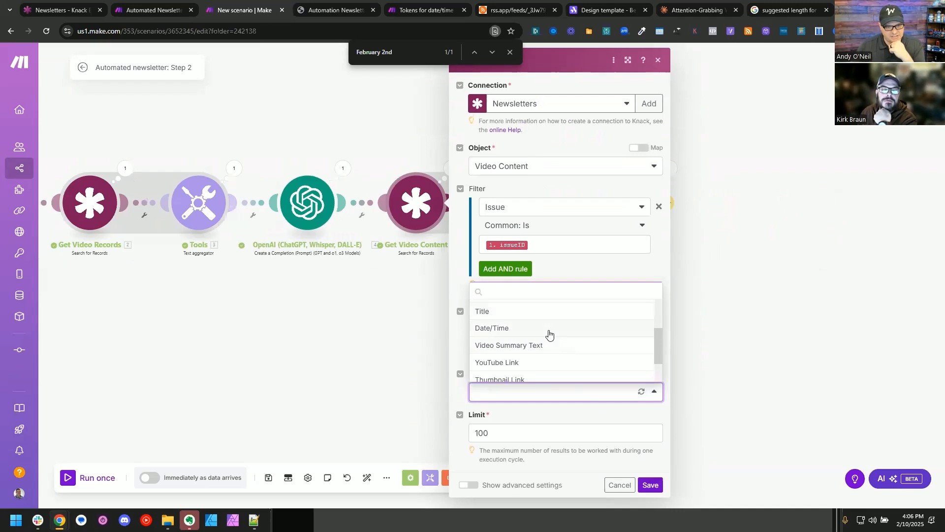
{"action": "scroll", "coordinate": [545, 338], "scroll_direction": "up", "scroll_amount": 2}
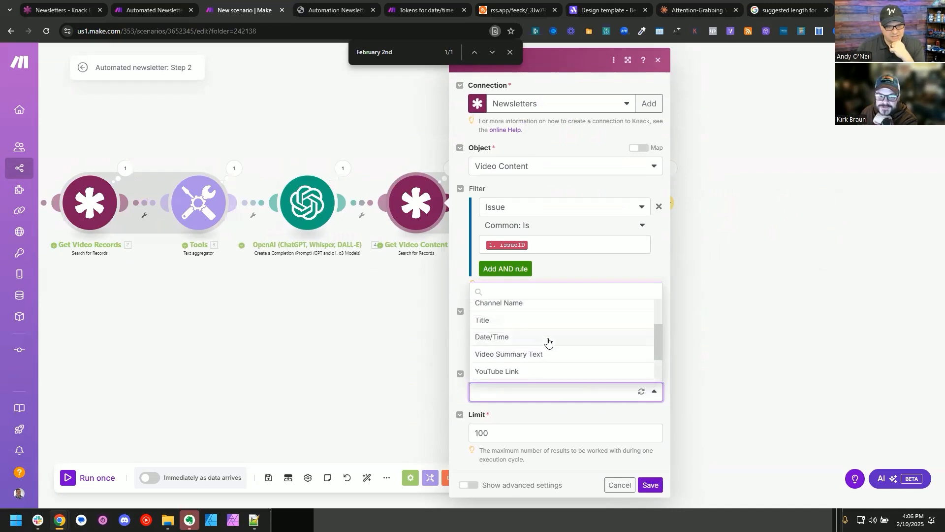
{"action": "left_click", "coordinate": [542, 339]}
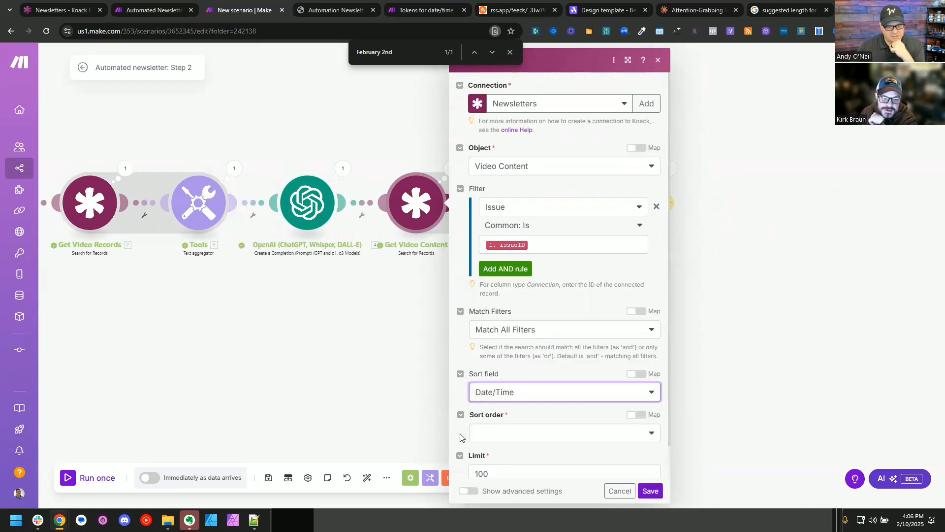
{"action": "scroll", "coordinate": [487, 423], "scroll_direction": "down", "scroll_amount": 1}
{"action": "left_click", "coordinate": [496, 401]}
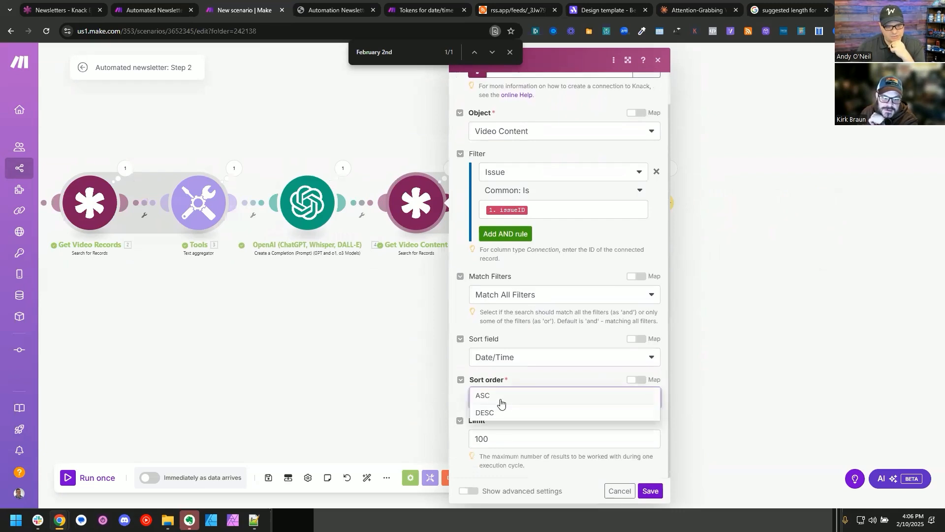
{"action": "left_click", "coordinate": [496, 414]}
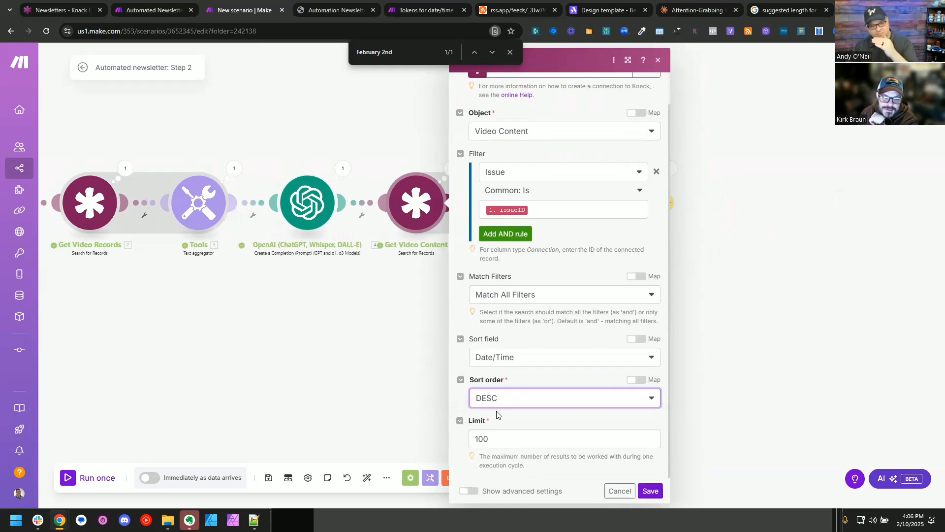
{"action": "left_click", "coordinate": [649, 492]}
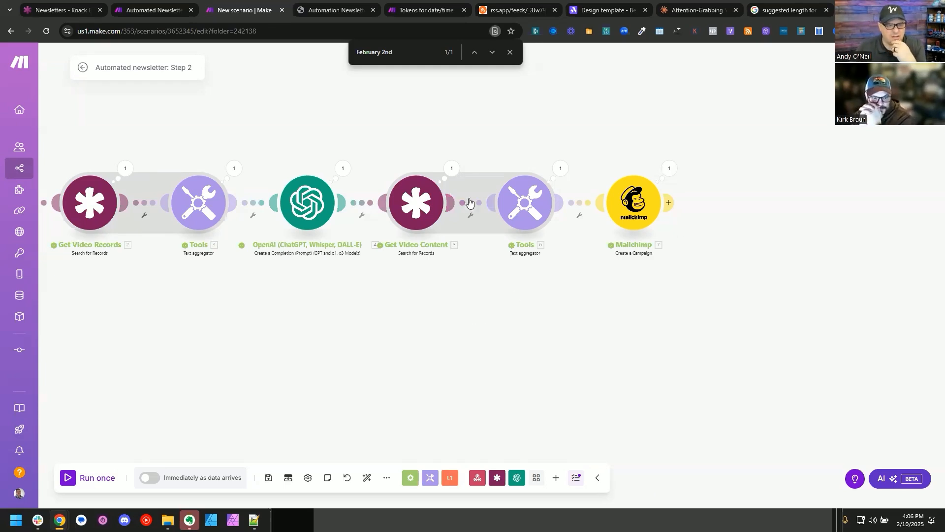
Step: Review the video record fields in the last run's output of the Get Video Content module
{"action": "left_click", "coordinate": [452, 171]}
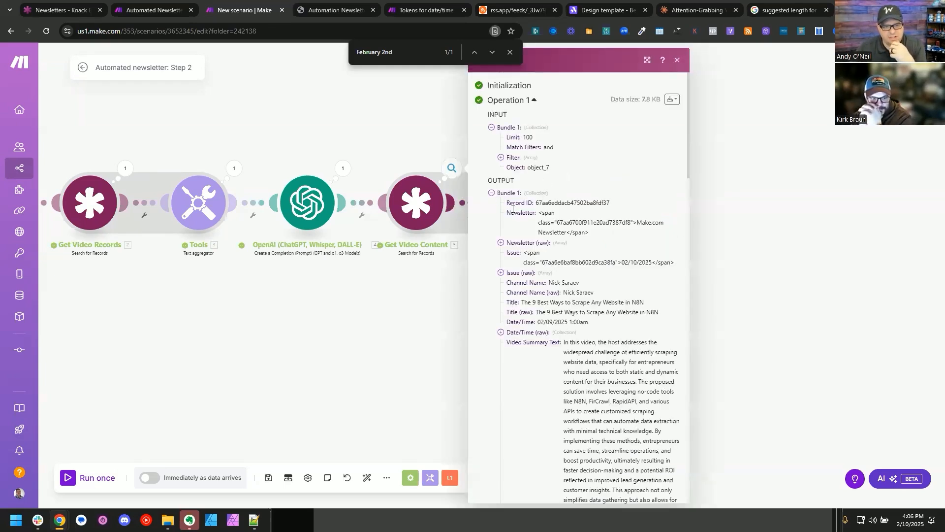
{"action": "scroll", "coordinate": [535, 281], "scroll_direction": "down", "scroll_amount": 15}
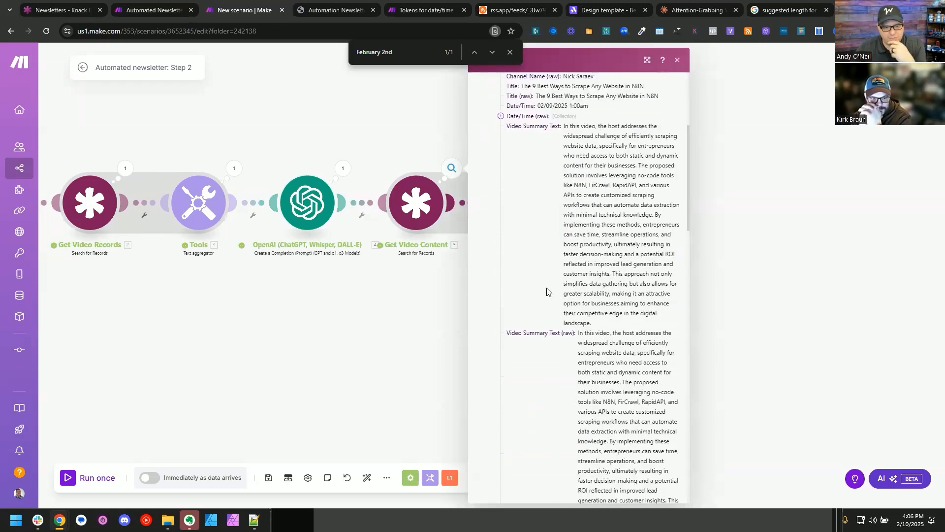
{"action": "left_click", "coordinate": [379, 320]}
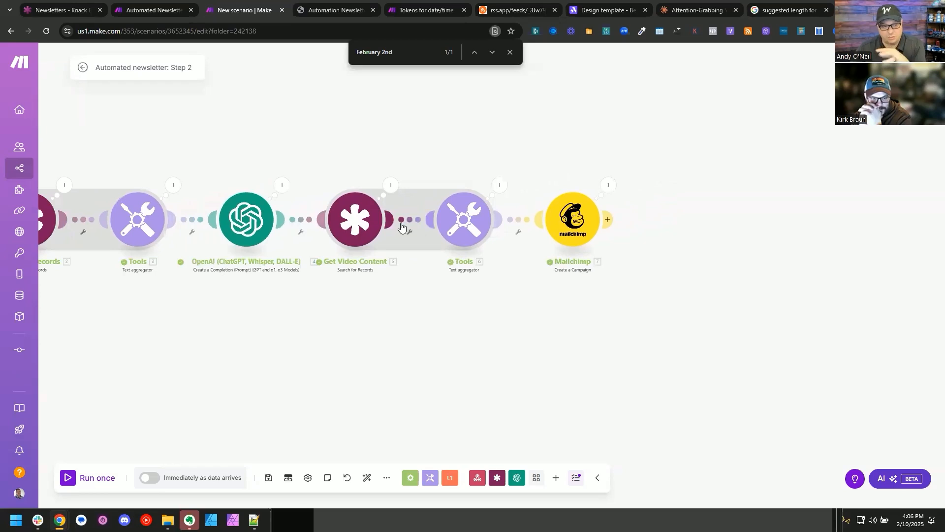
Step: Insert Bundle order position and a period before the h2 heading's Title in the second text aggregator, saving the module and scenario
{"action": "left_click", "coordinate": [459, 223]}
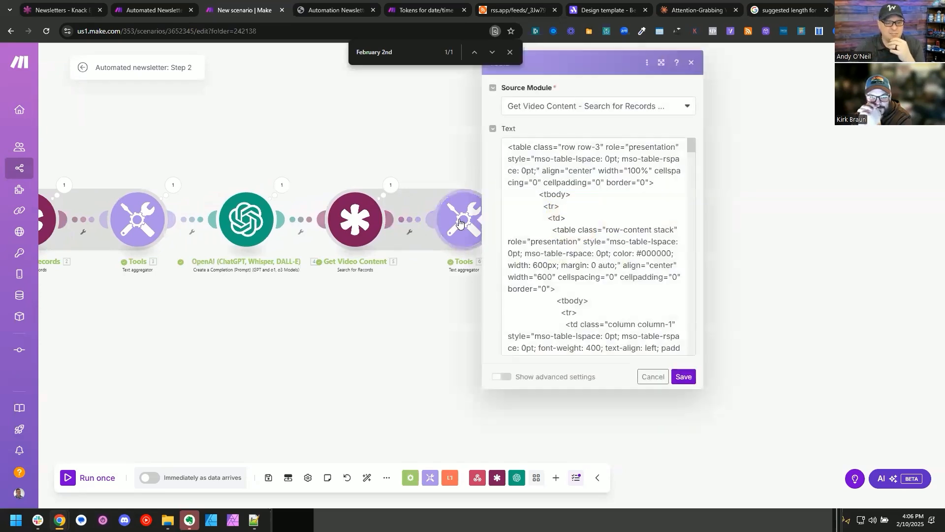
{"action": "left_click", "coordinate": [661, 62]}
{"action": "scroll", "coordinate": [694, 206], "scroll_direction": "down", "scroll_amount": 1}
{"action": "scroll", "coordinate": [683, 252], "scroll_direction": "up", "scroll_amount": 1}
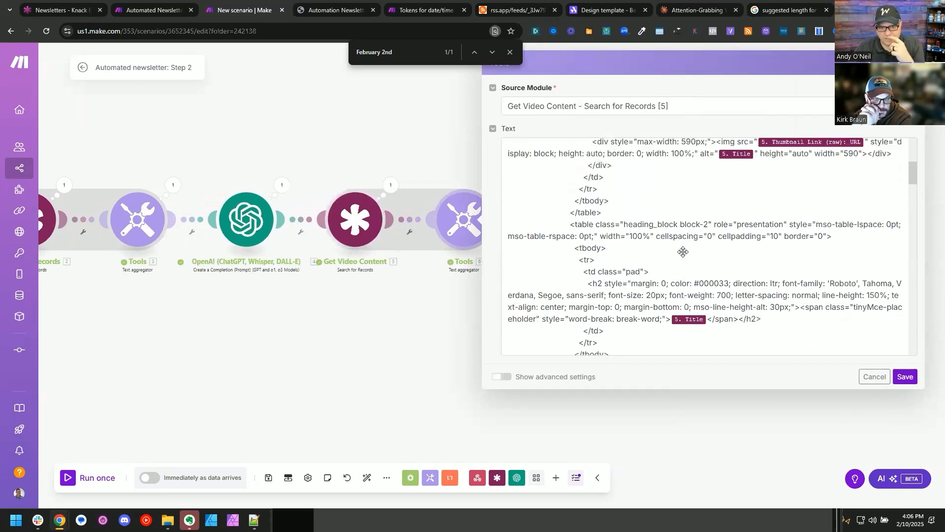
{"action": "scroll", "coordinate": [683, 252], "scroll_direction": "down", "scroll_amount": 1}
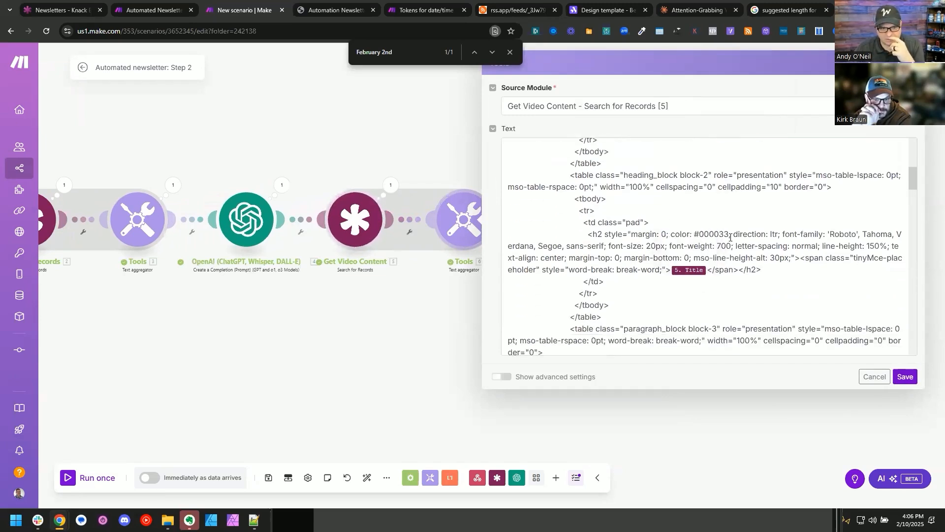
{"action": "left_click", "coordinate": [671, 270]}
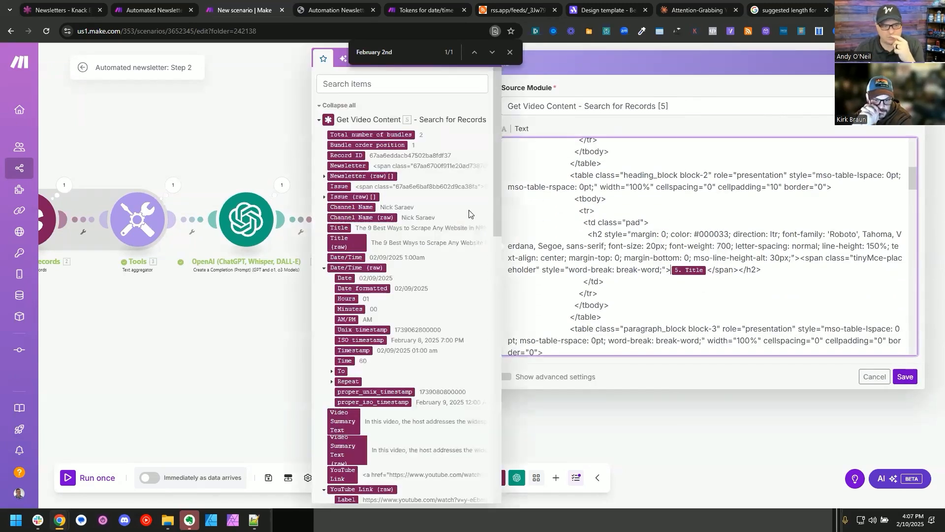
{"action": "left_click", "coordinate": [383, 145]}
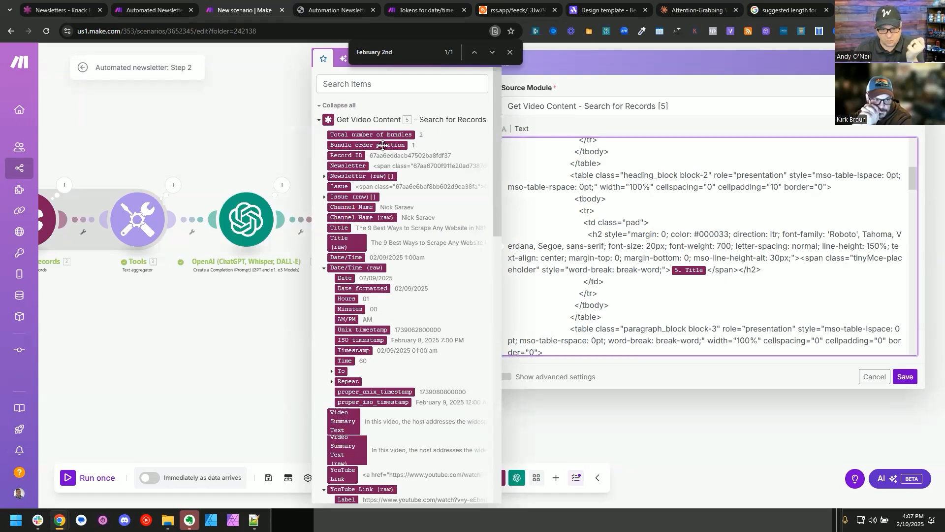
{"action": "type", "text": ". 5."}
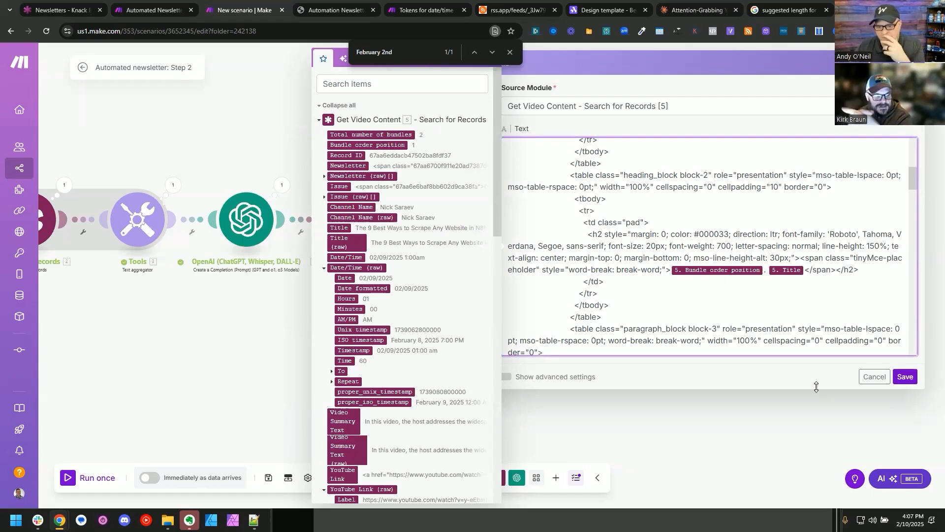
{"action": "left_click", "coordinate": [905, 377]}
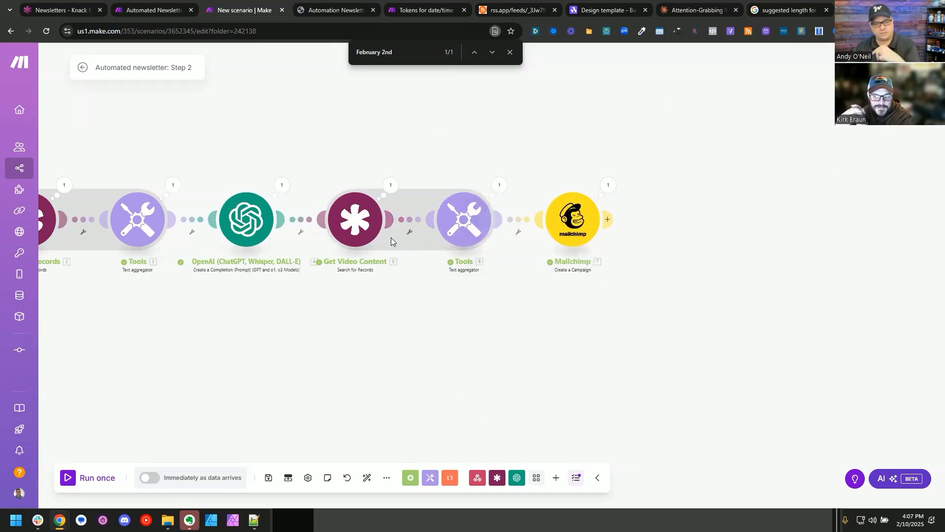
{"action": "left_click", "coordinate": [268, 477]}
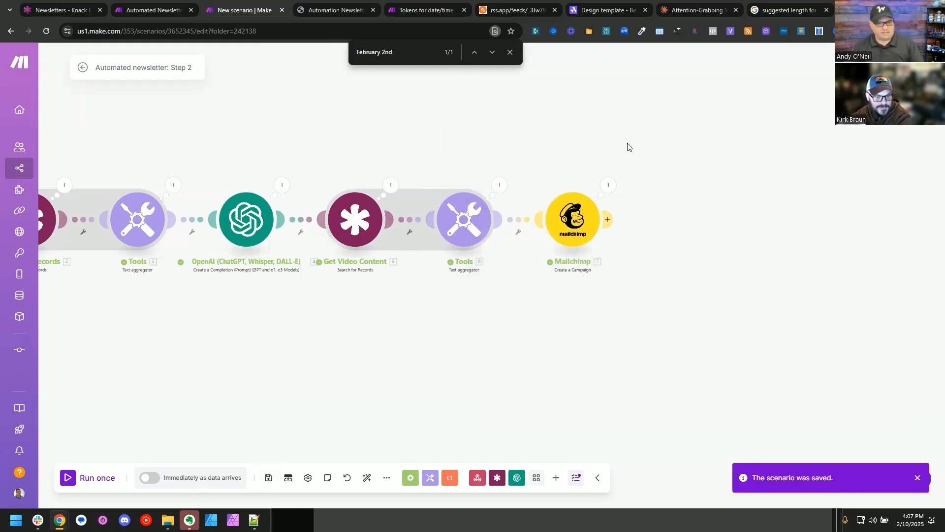
Step: Close the email preview in Mailchimp, leave the draft campaign, and return to the Step 2 scenario in Make
{"action": "key", "text": "alt+Tab"}
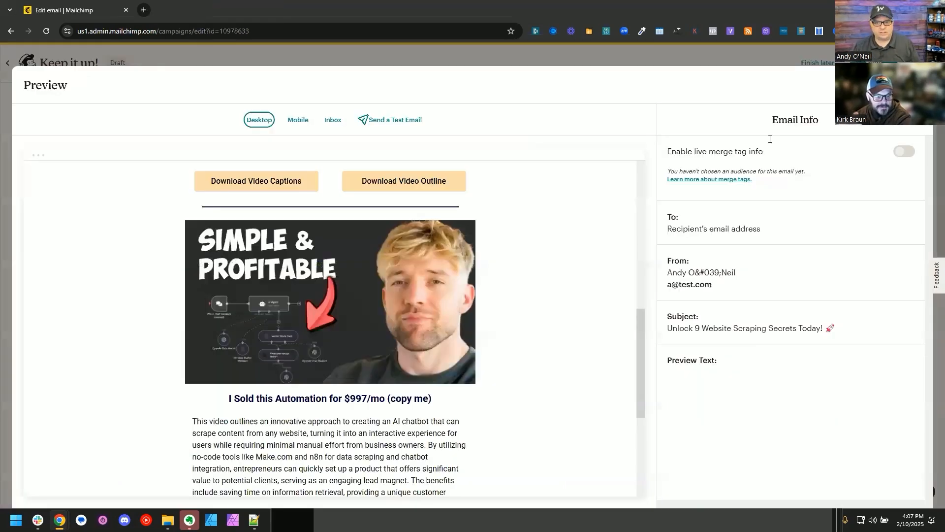
{"action": "key", "text": "Escape"}
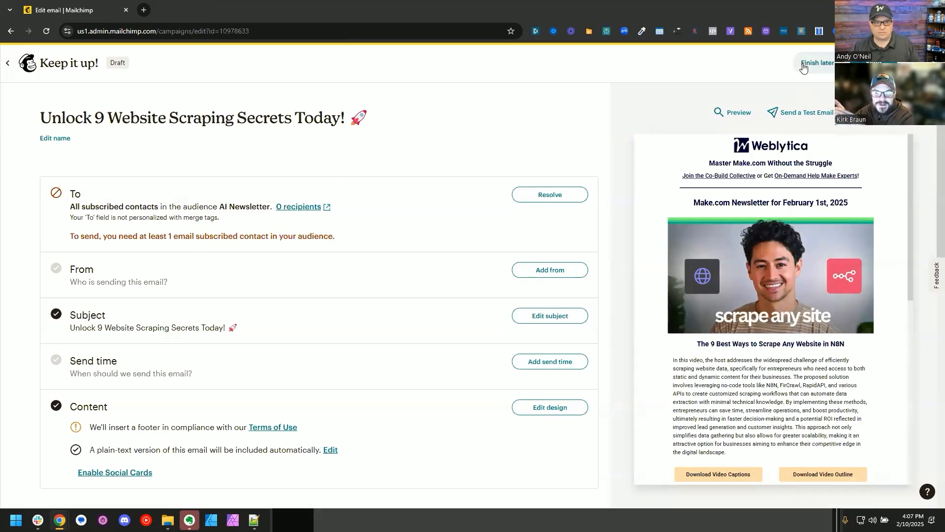
{"action": "key", "text": "alt+Tab"}
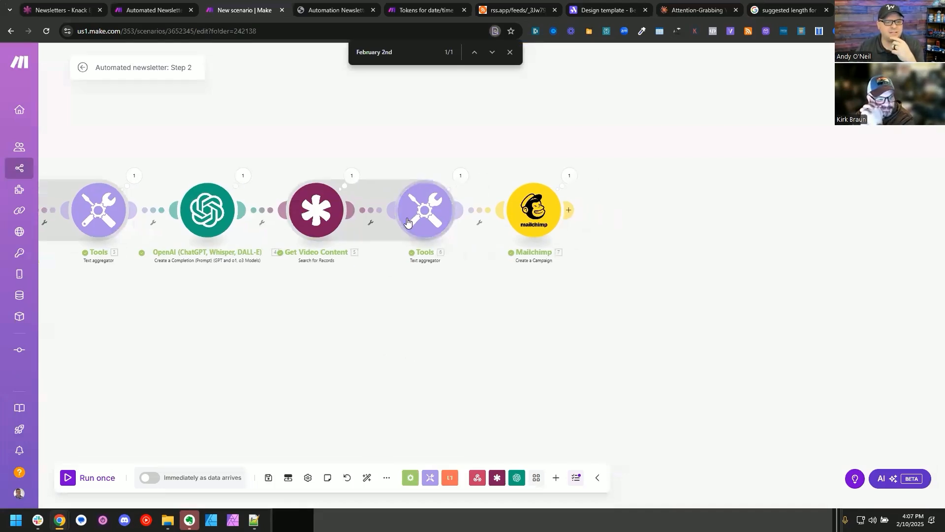
Step: In the second text aggregator's HTML, wrap the thumbnail image in an anchor tag with an empty href
{"action": "left_click", "coordinate": [423, 212]}
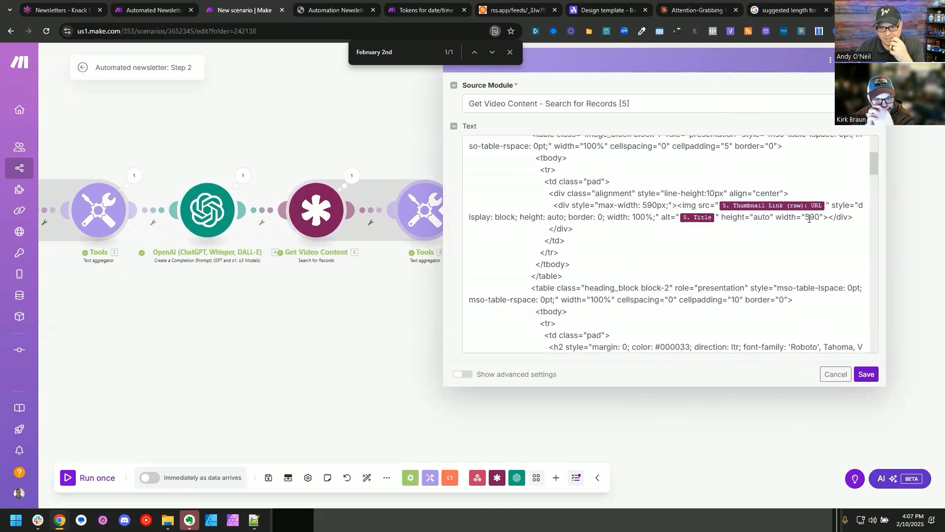
{"action": "left_click", "coordinate": [678, 206]}
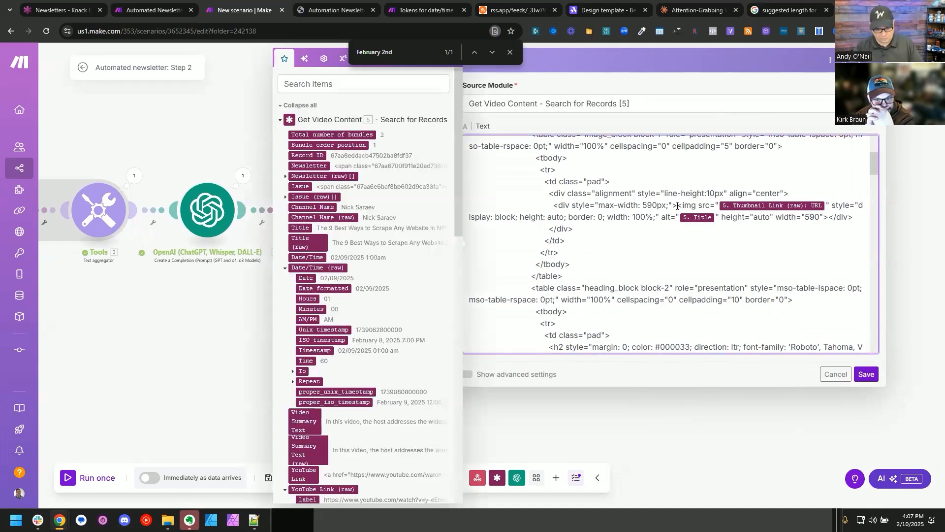
{"action": "type", "text": "<a hr"}
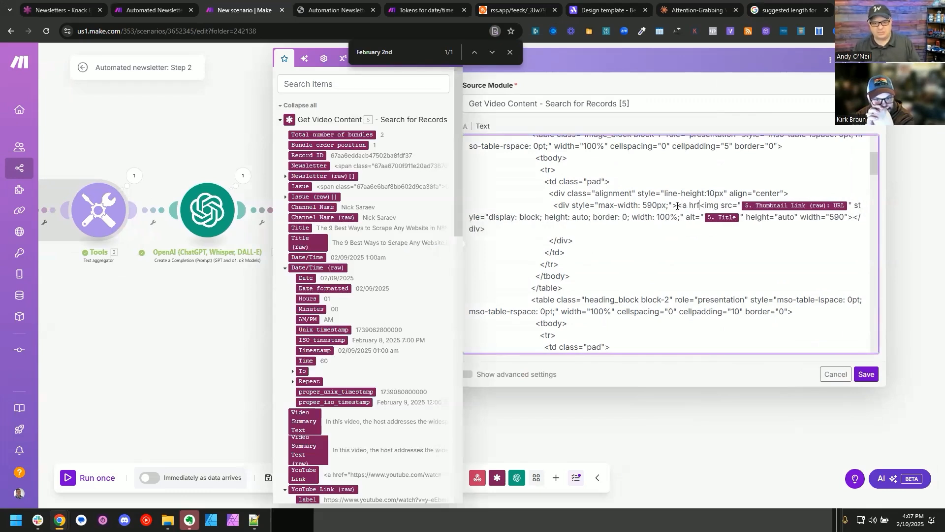
{"action": "type", "text": "ef=\"\">"}
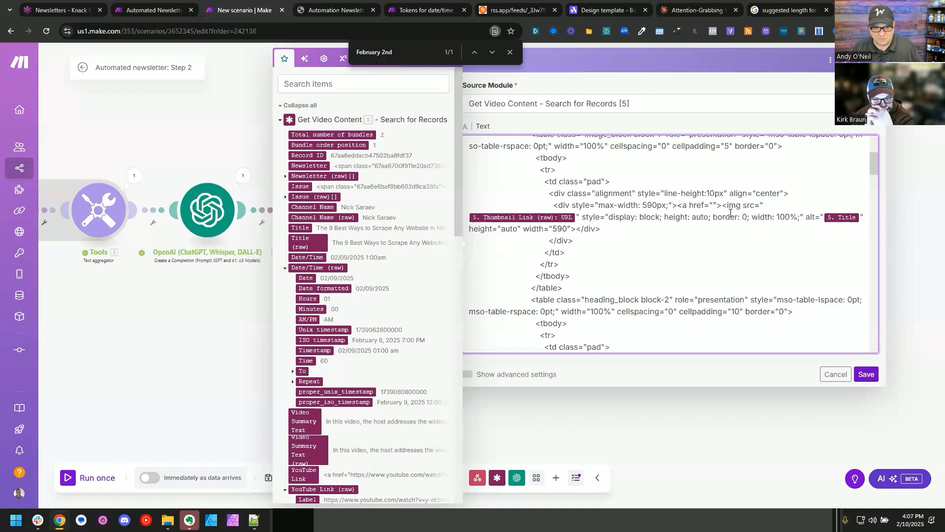
{"action": "left_click", "coordinate": [574, 228]}
{"action": "type", "text": "</a>"}
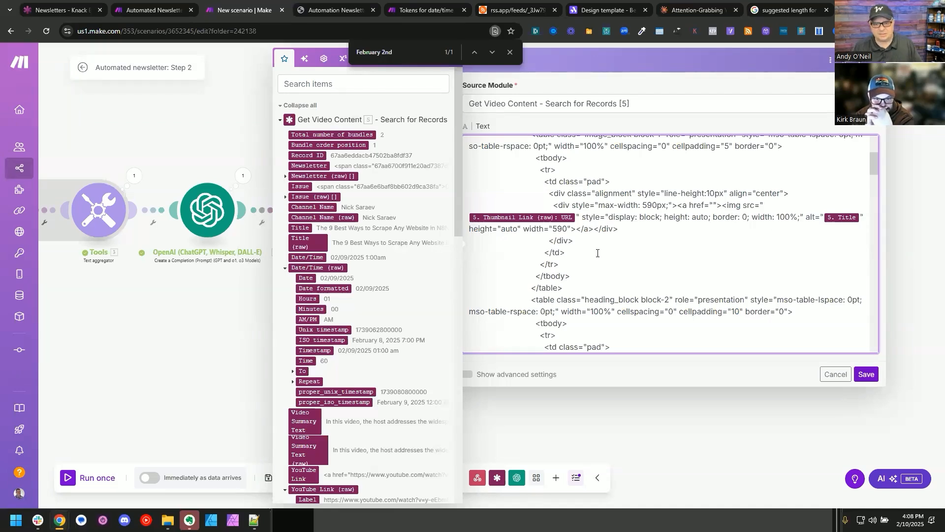
Step: Map YouTube Link (raw): URL into the thumbnail anchor's href and add target="_blank" to the tag
{"action": "left_click", "coordinate": [714, 203]}
{"action": "scroll", "coordinate": [337, 257], "scroll_direction": "down", "scroll_amount": 1}
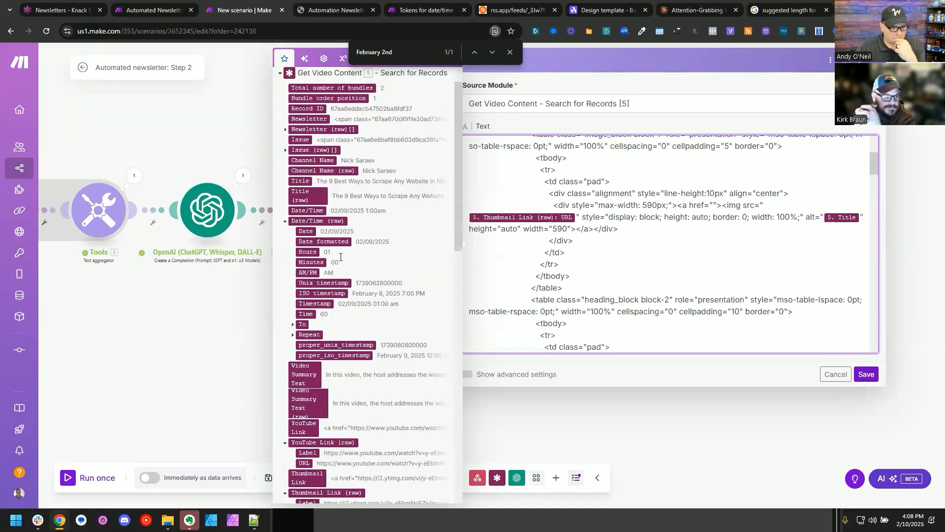
{"action": "scroll", "coordinate": [344, 244], "scroll_direction": "down", "scroll_amount": 3}
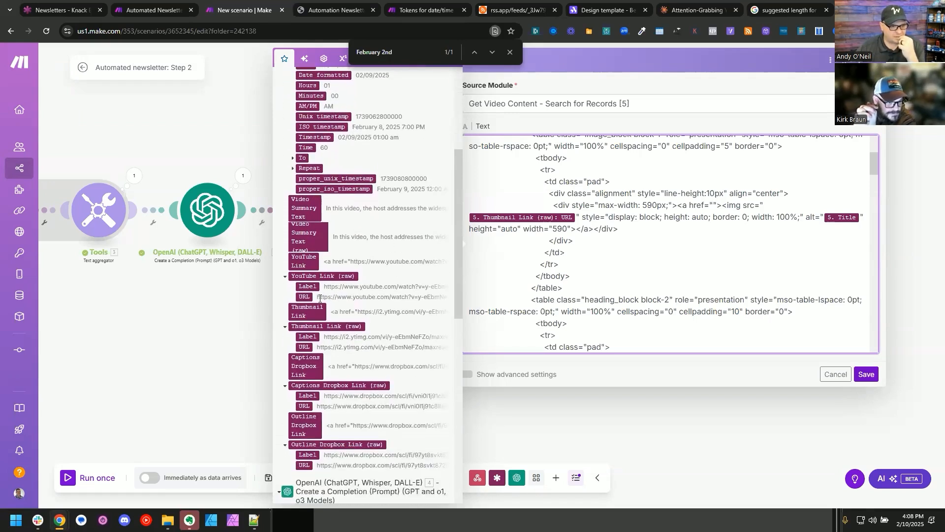
{"action": "left_click", "coordinate": [307, 297]}
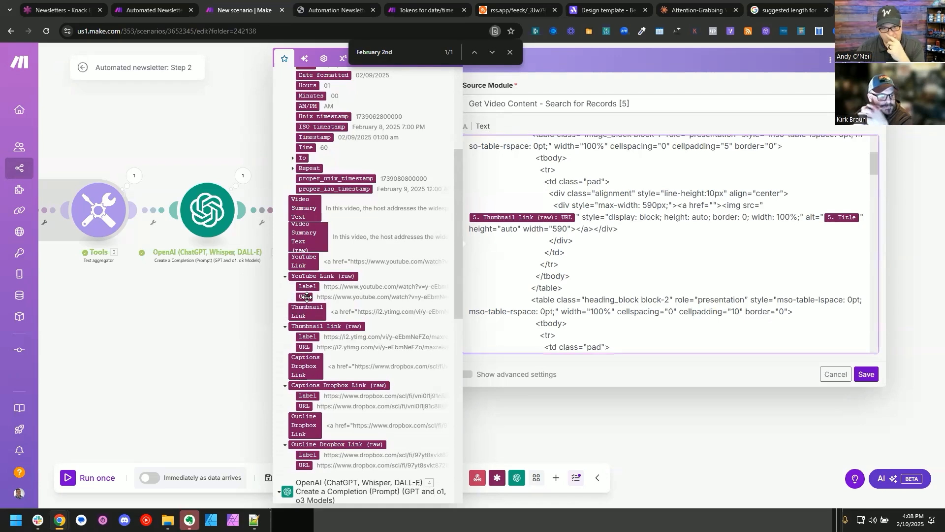
{"action": "type", "text": "\" target=\"_blank"}
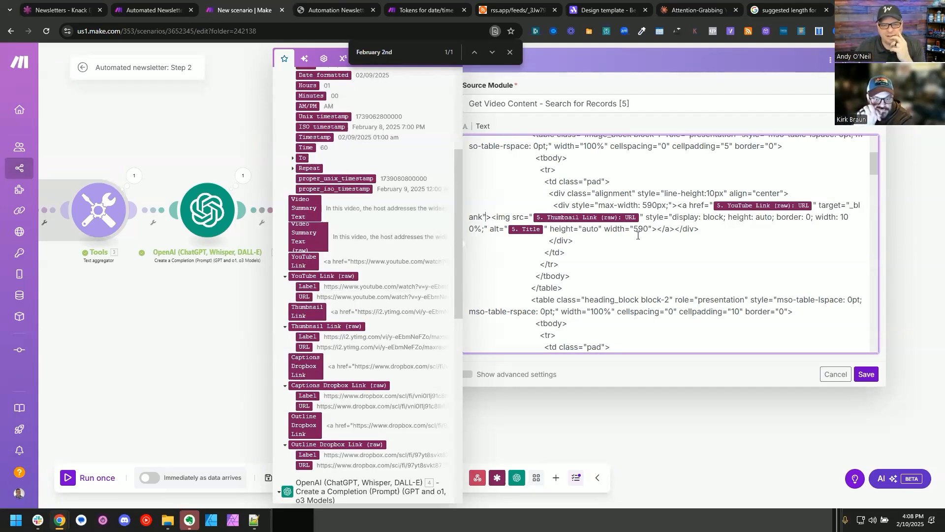
{"action": "scroll", "coordinate": [660, 229], "scroll_direction": "down", "scroll_amount": 2}
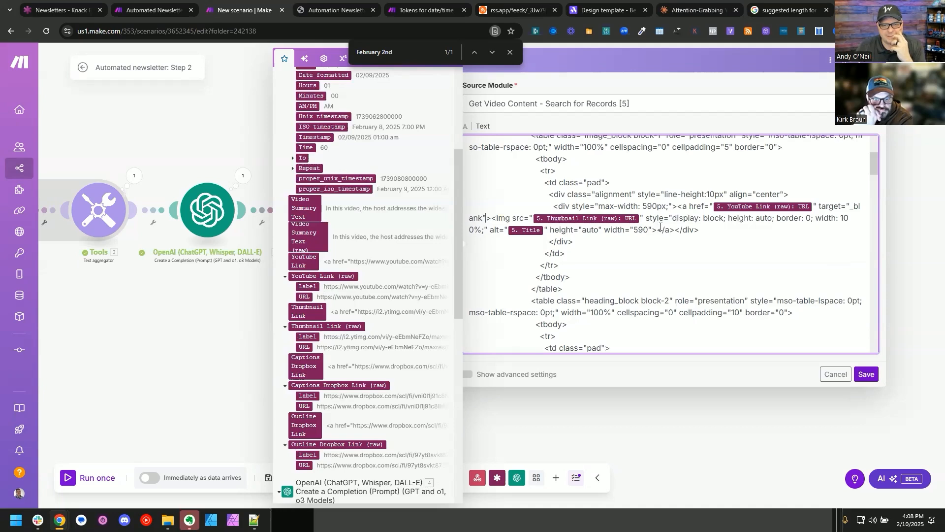
{"action": "scroll", "coordinate": [655, 231], "scroll_direction": "up", "scroll_amount": 1}
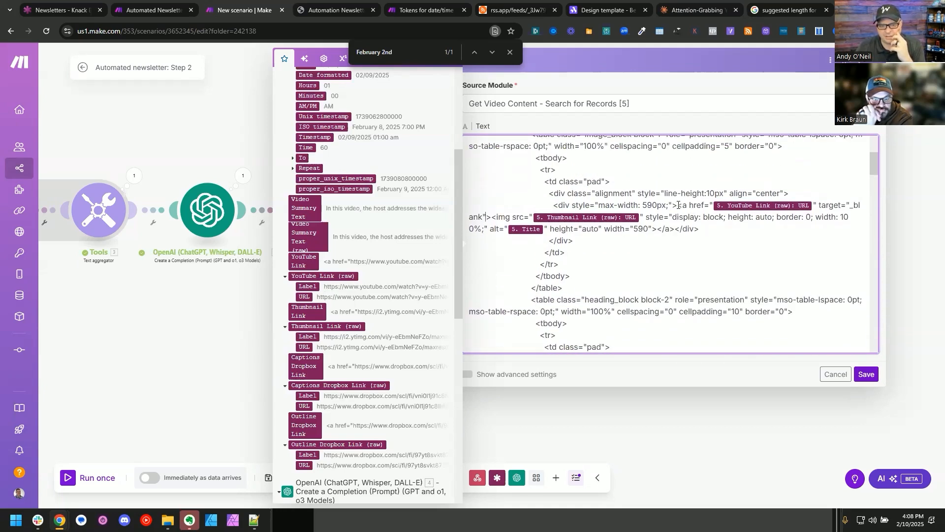
Step: Reuse the thumbnail's opening anchor tag to link the Bundle order position and Title in the h2 heading, closing it with </a>
{"action": "left_click_drag", "start_coordinate": [678, 205], "coordinate": [491, 217]}
{"action": "key", "text": "ctrl+c"}
{"action": "scroll", "coordinate": [607, 270], "scroll_direction": "down", "scroll_amount": 1}
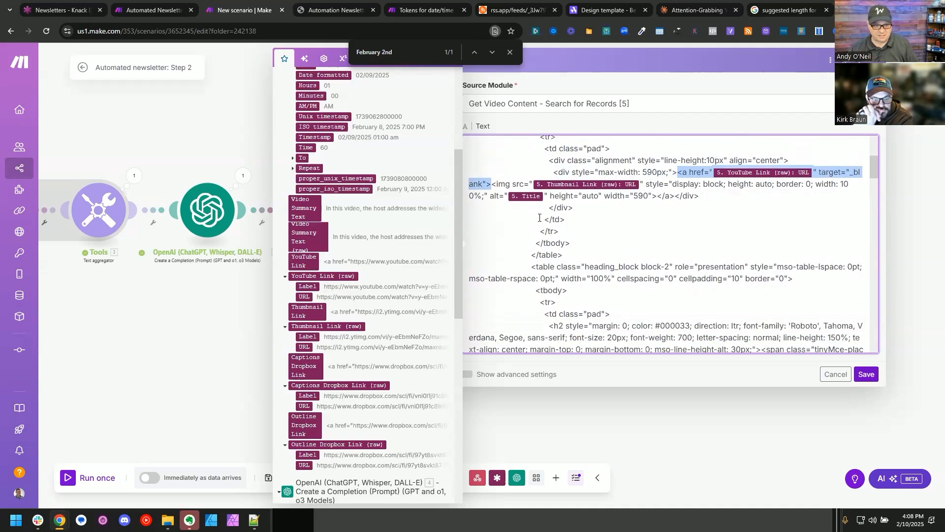
{"action": "scroll", "coordinate": [664, 212], "scroll_direction": "down", "scroll_amount": 3}
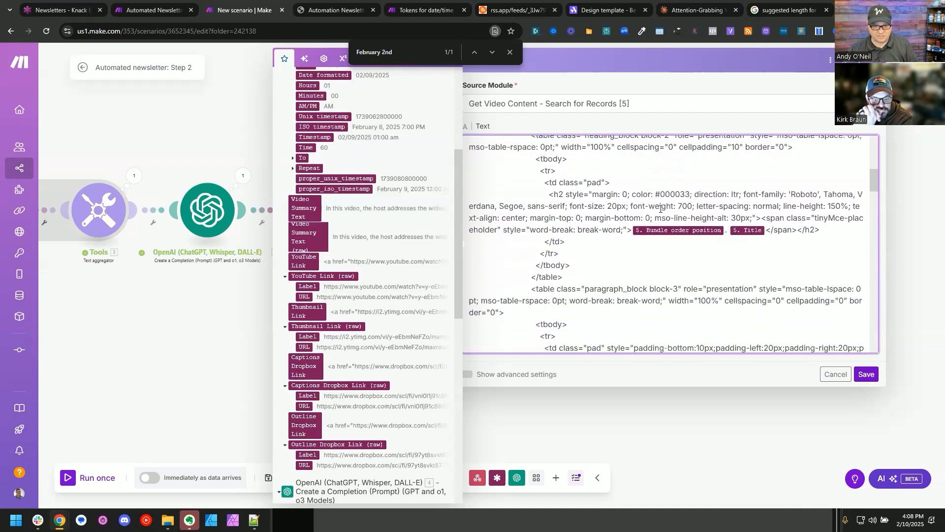
{"action": "left_click", "coordinate": [632, 230]}
{"action": "key", "text": "ctrl+v"}
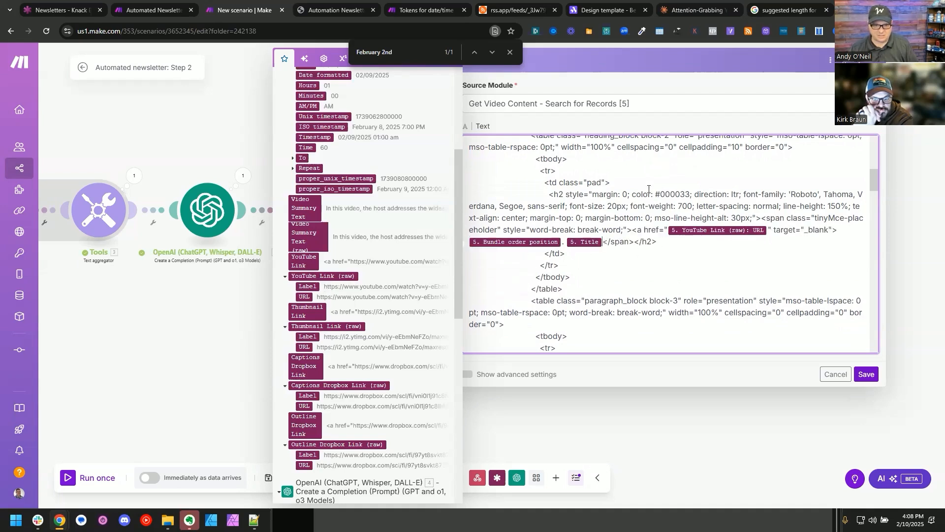
{"action": "type", "text": "</a>"}
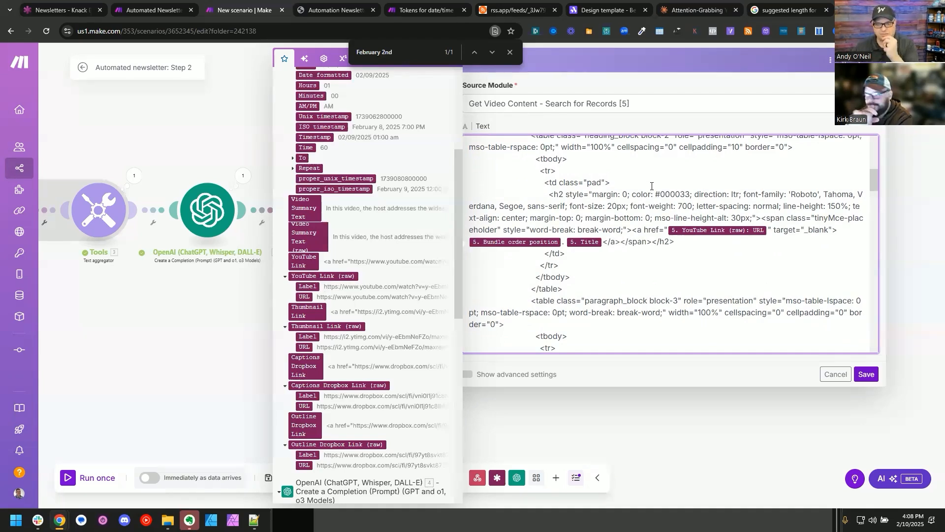
Step: Save the text aggregator module and the scenario, and auto-align the modules on the canvas
{"action": "scroll", "coordinate": [666, 256], "scroll_direction": "down", "scroll_amount": 3}
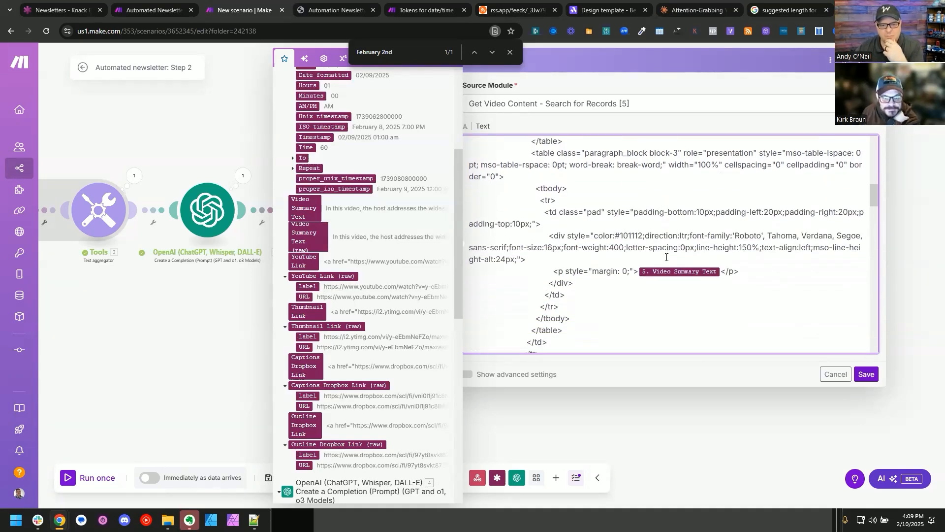
{"action": "scroll", "coordinate": [667, 256], "scroll_direction": "down", "scroll_amount": 3}
{"action": "left_click", "coordinate": [867, 374]}
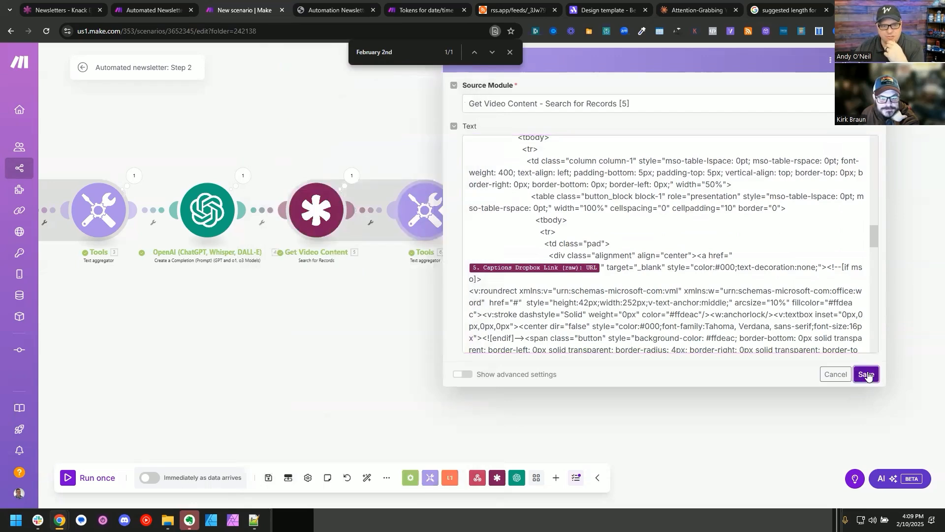
{"action": "left_click", "coordinate": [367, 477]}
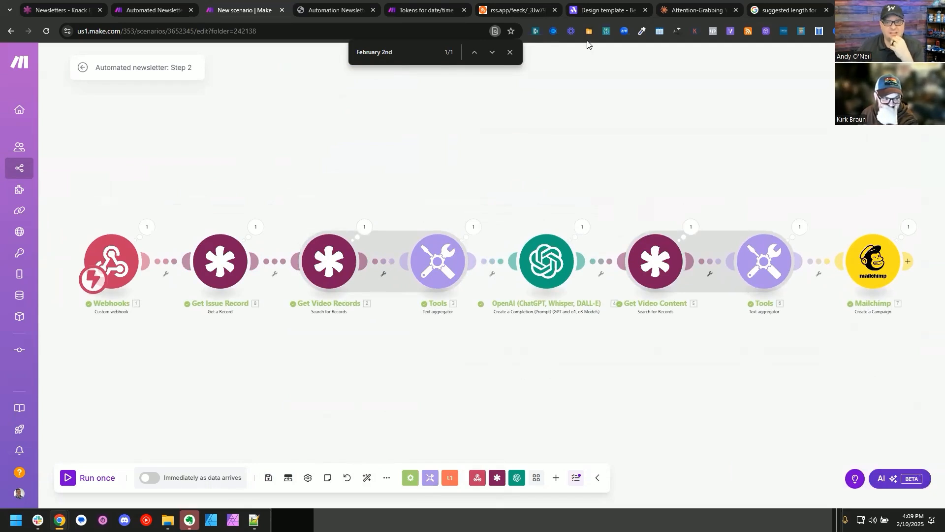
Step: Switch to Mailchimp and delete the draft campaign "Unlock 9 Website Scraping Secrets Today!" from the AI Newsletter audience
{"action": "key", "text": "alt+Tab"}
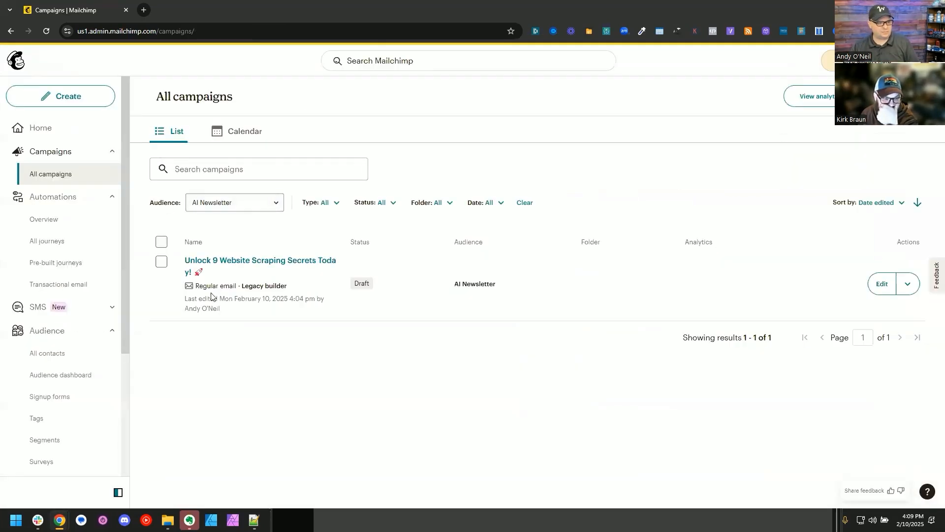
{"action": "left_click", "coordinate": [907, 284]}
{"action": "left_click", "coordinate": [835, 377]}
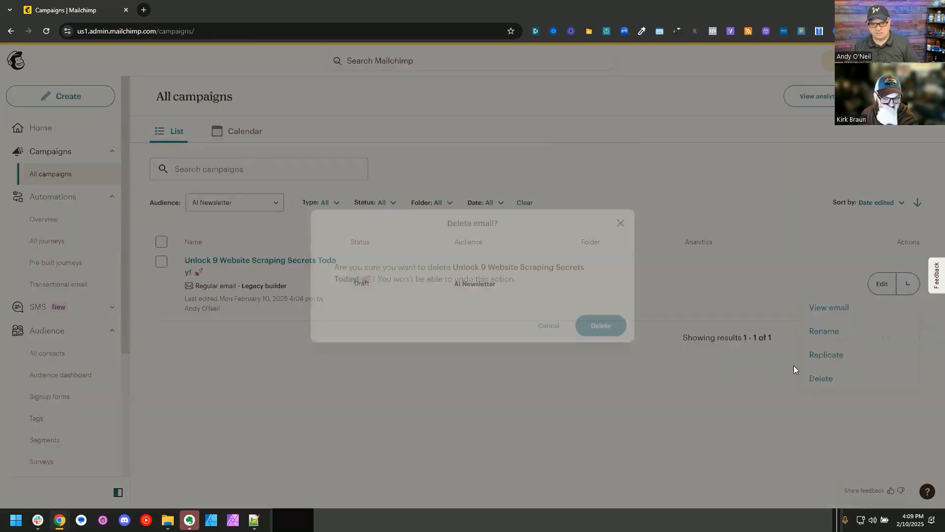
{"action": "left_click", "coordinate": [595, 325]}
Step: Back in Make, copy the record ID from the Webhooks module's last output and start a single run of the Step 2 scenario
{"action": "key", "text": "alt+Tab"}
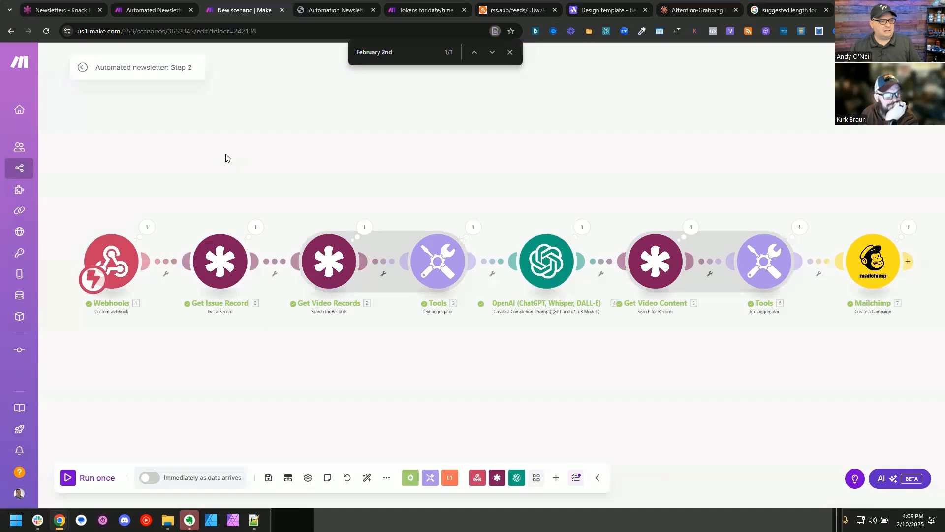
{"action": "left_click", "coordinate": [146, 227]}
{"action": "double_click", "coordinate": [274, 262]}
{"action": "left_click", "coordinate": [89, 477]}
Step: In the Automated Newsletter Step 1 scenario, run only the HTTP module with the copied value as the Record ID
{"action": "left_click", "coordinate": [144, 4]}
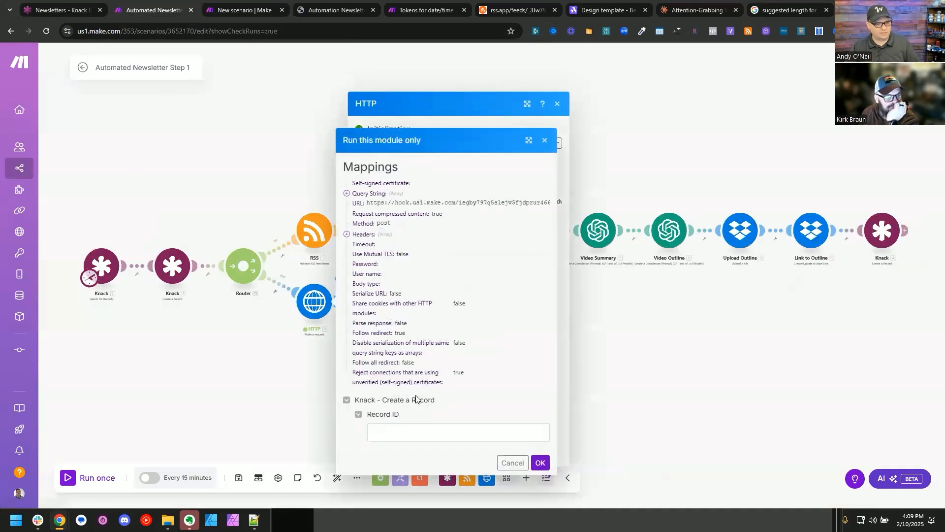
{"action": "left_click", "coordinate": [409, 433]}
{"action": "key", "text": "ctrl+v"}
{"action": "left_click", "coordinate": [540, 462]}
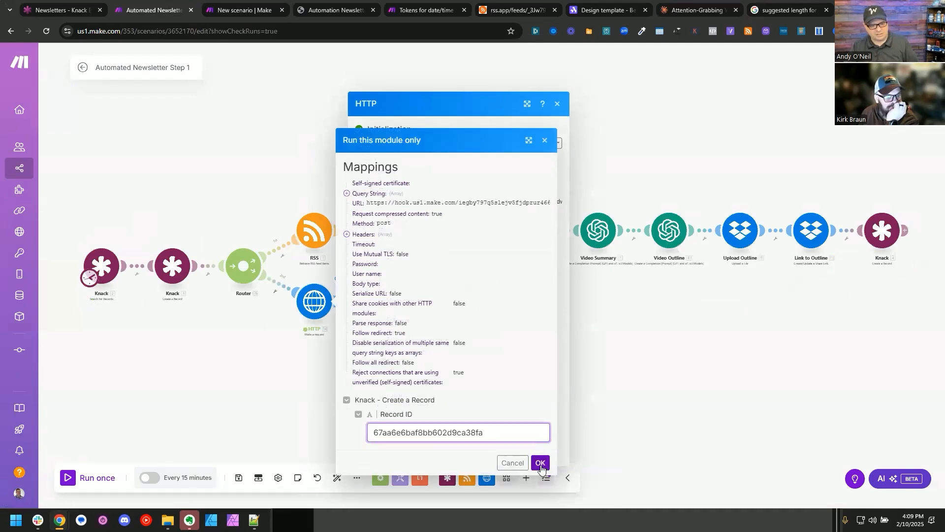
Step: Open the draft "Unlock 9 Automation Secrets for Your Success!" in Mailchimp and preview its first video section
{"action": "key", "text": "ctrl+Tab"}
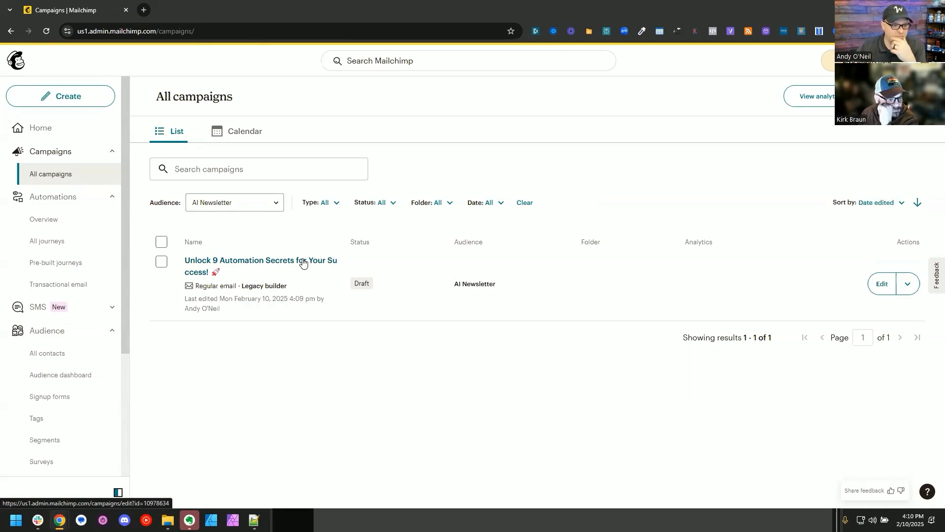
{"action": "left_click", "coordinate": [286, 260]}
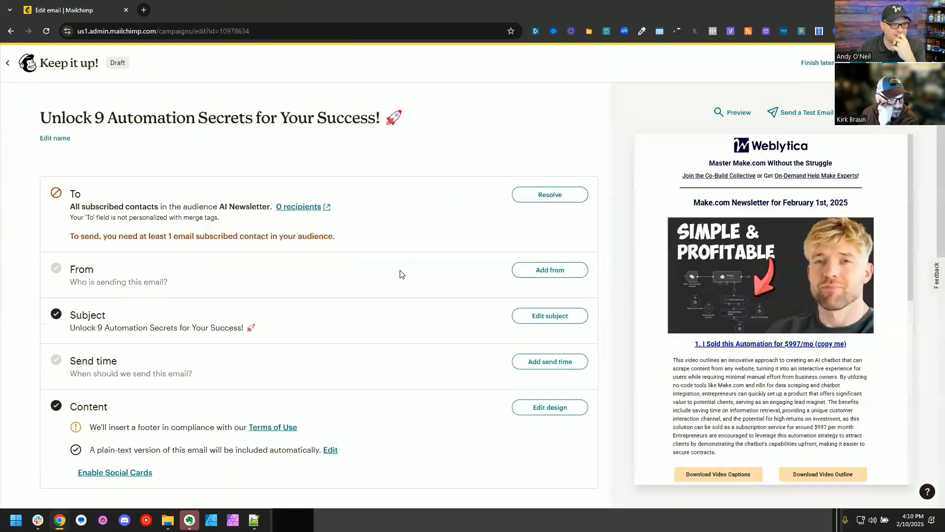
{"action": "scroll", "coordinate": [400, 274], "scroll_direction": "down", "scroll_amount": 2}
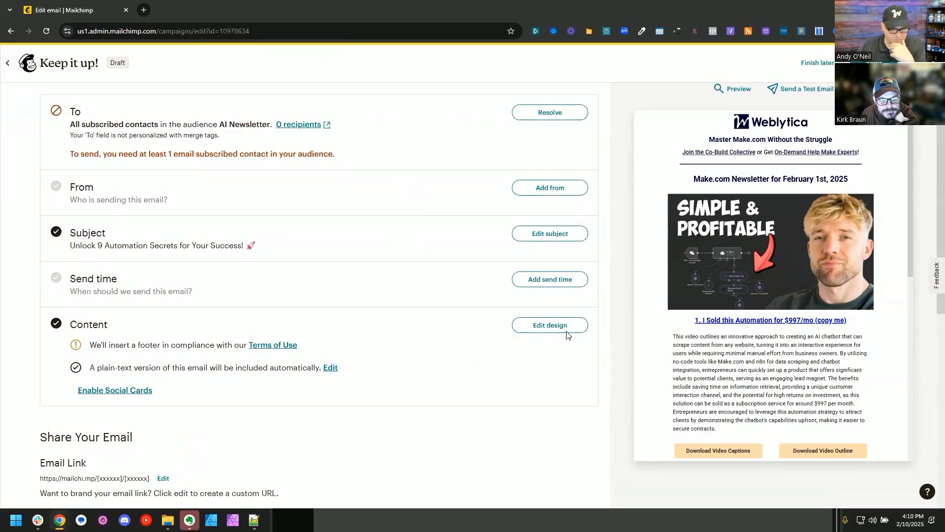
{"action": "mouse_move", "coordinate": [722, 256]}
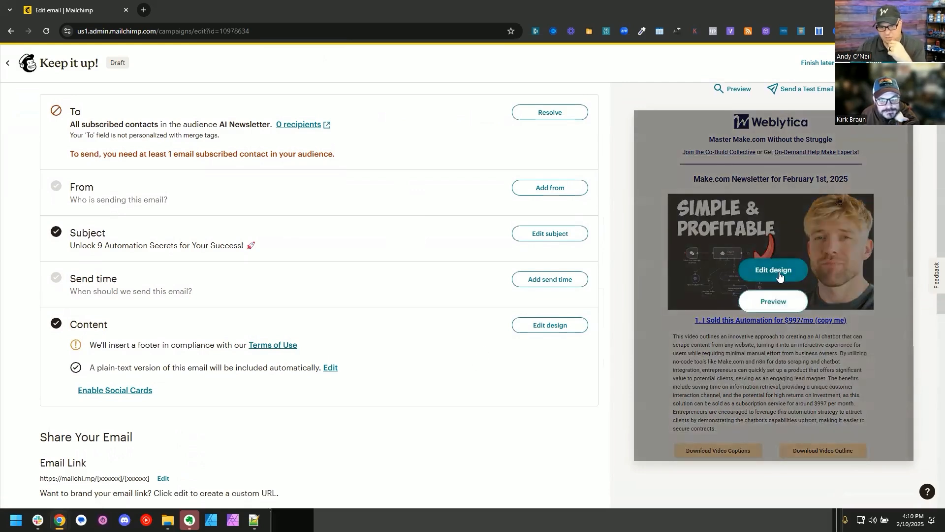
{"action": "left_click", "coordinate": [769, 303]}
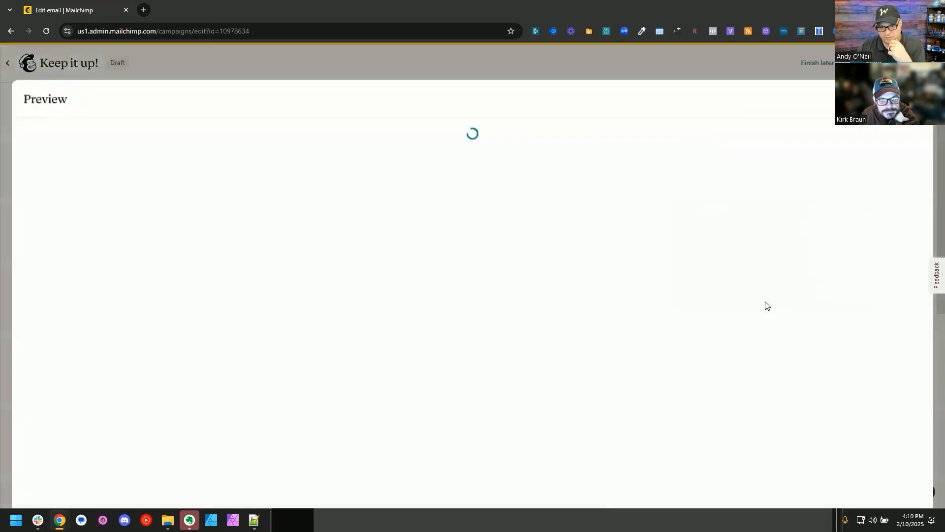
{"action": "scroll", "coordinate": [480, 322], "scroll_direction": "down", "scroll_amount": 3}
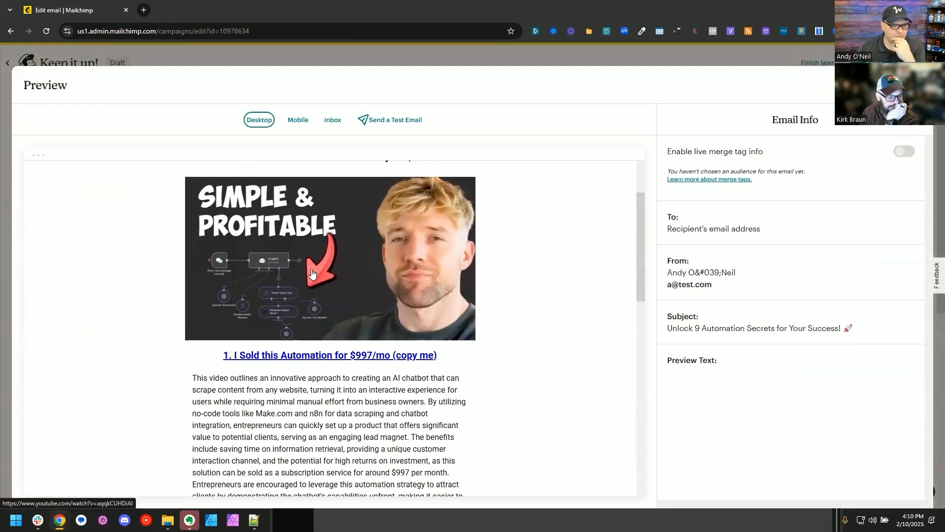
Step: Test the first video's thumbnail link and its Download Video Captions link from the email preview
{"action": "left_click", "coordinate": [329, 294]}
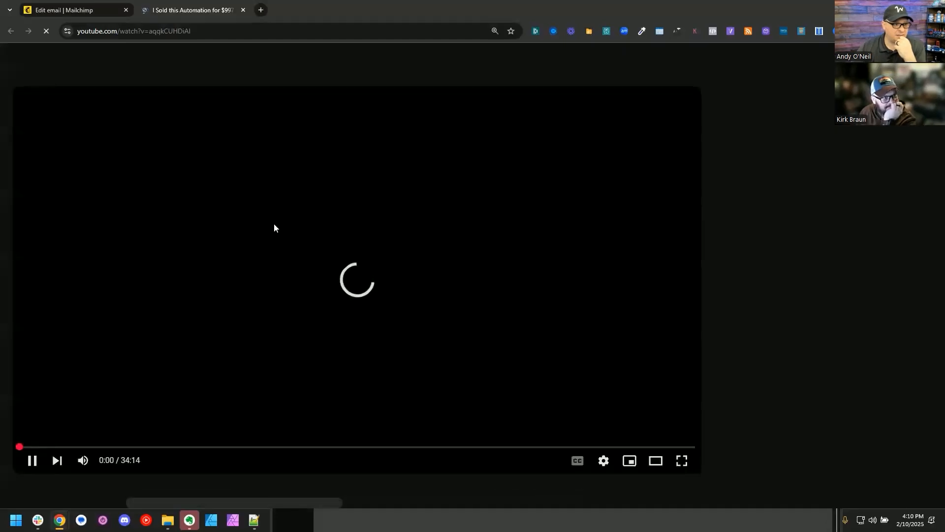
{"action": "left_click", "coordinate": [242, 10]}
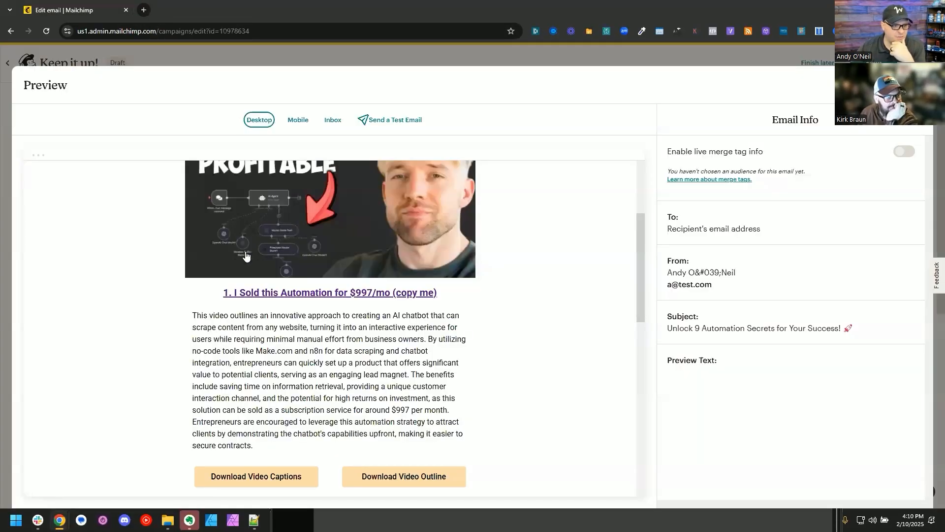
{"action": "scroll", "coordinate": [246, 256], "scroll_direction": "down", "scroll_amount": 3}
{"action": "left_click", "coordinate": [255, 315]}
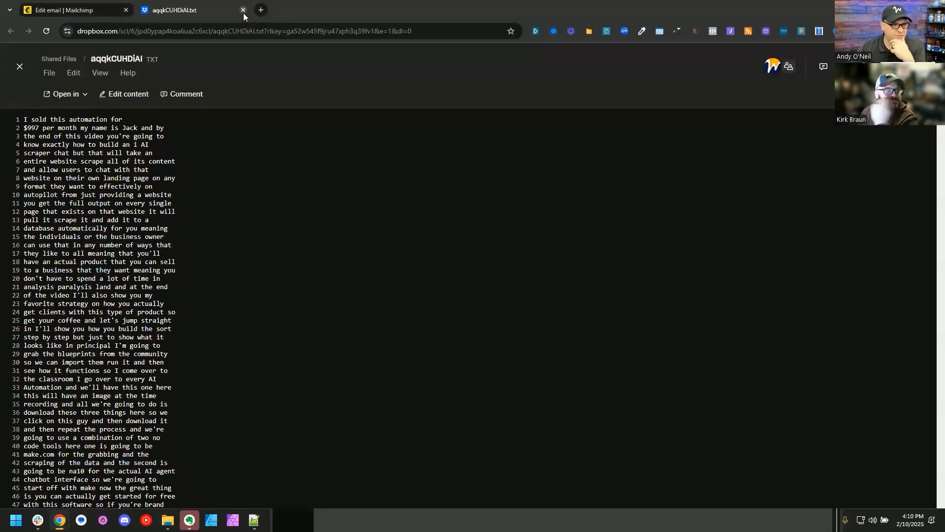
Step: Test the first video's Download Video Outline link, review the HTML outline to its end, and return to the email preview
{"action": "left_click", "coordinate": [401, 311]}
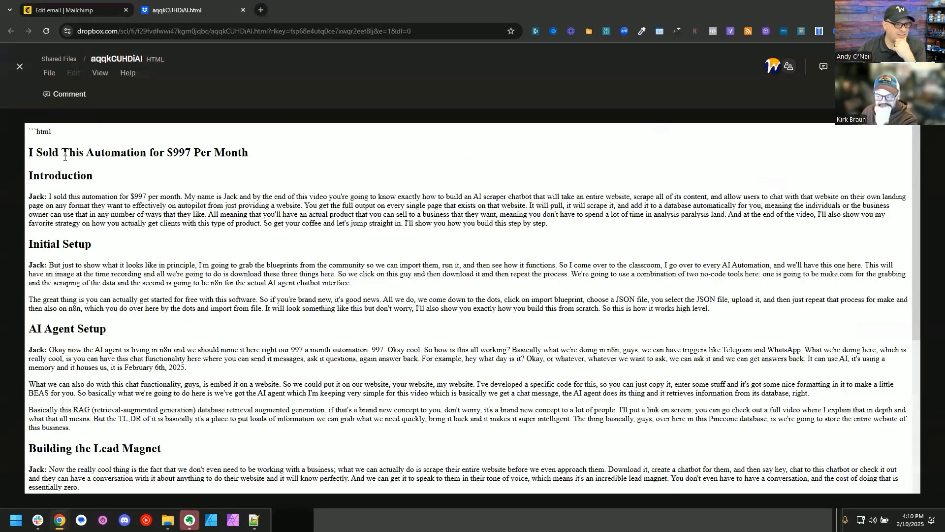
{"action": "left_click_drag", "start_coordinate": [67, 156], "coordinate": [248, 153]}
{"action": "scroll", "coordinate": [270, 304], "scroll_direction": "down", "scroll_amount": 6}
{"action": "scroll", "coordinate": [269, 304], "scroll_direction": "up", "scroll_amount": 6}
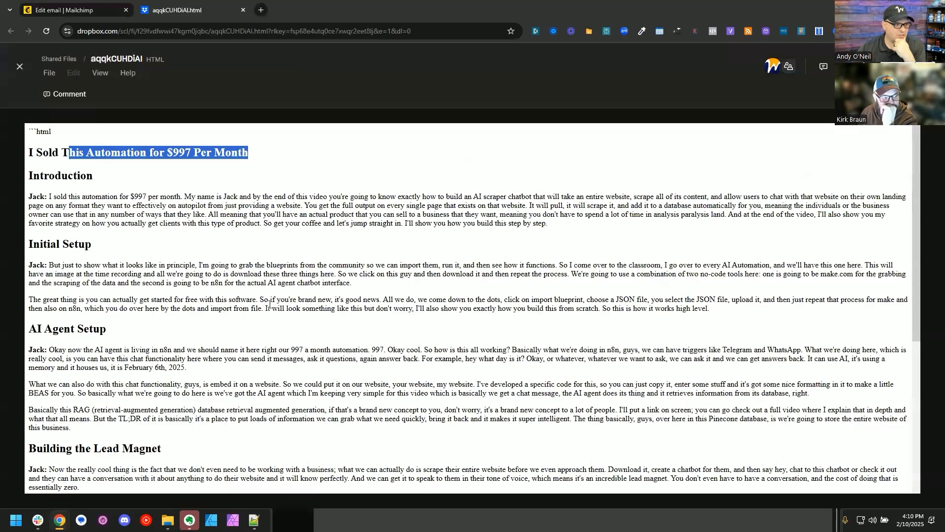
{"action": "left_click", "coordinate": [57, 142]}
{"action": "scroll", "coordinate": [463, 330], "scroll_direction": "down", "scroll_amount": 5}
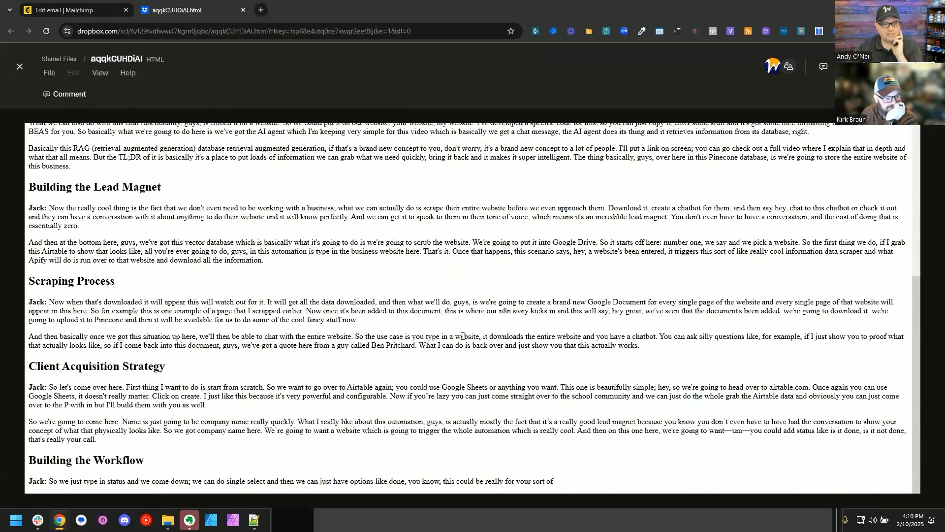
{"action": "triple_click", "coordinate": [548, 481]}
{"action": "left_click", "coordinate": [478, 399]}
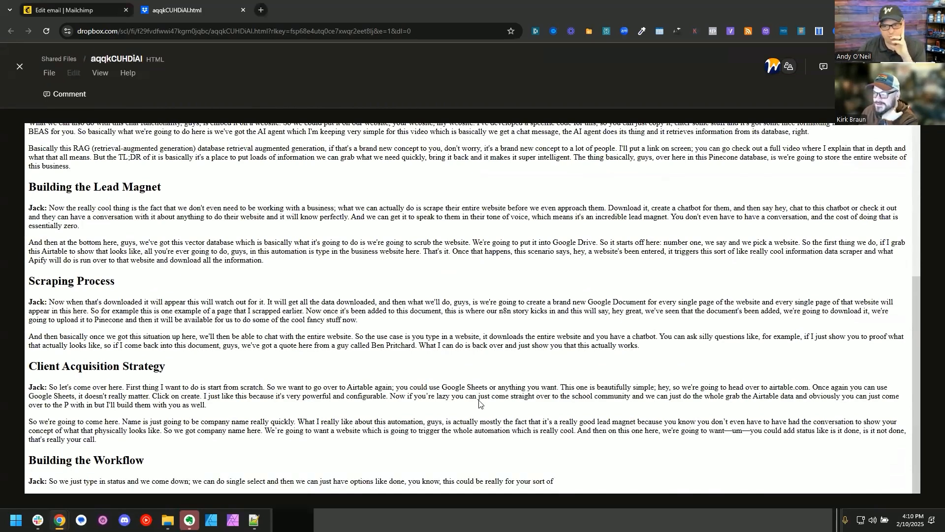
{"action": "left_click", "coordinate": [243, 10]}
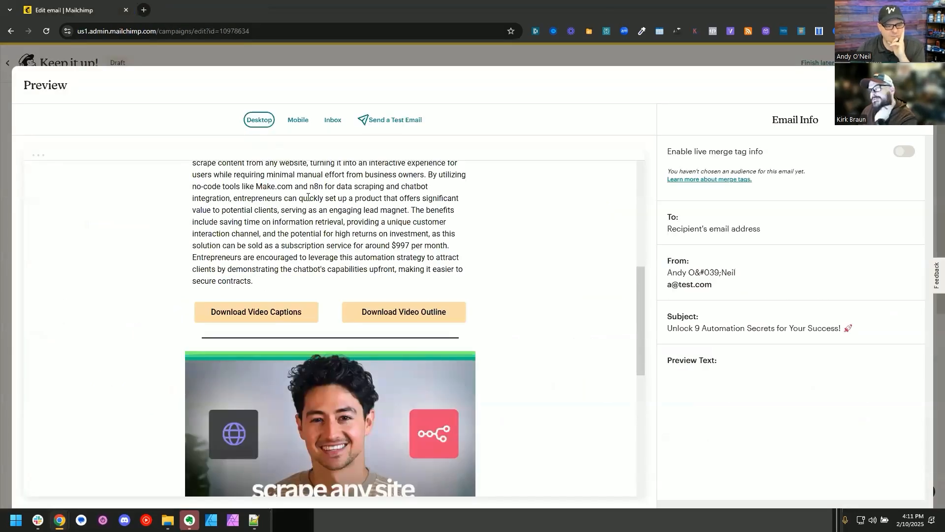
Step: Check the second video's section in the preview and test its Download Video Captions and Download Video Outline links
{"action": "scroll", "coordinate": [308, 197], "scroll_direction": "down", "scroll_amount": 4}
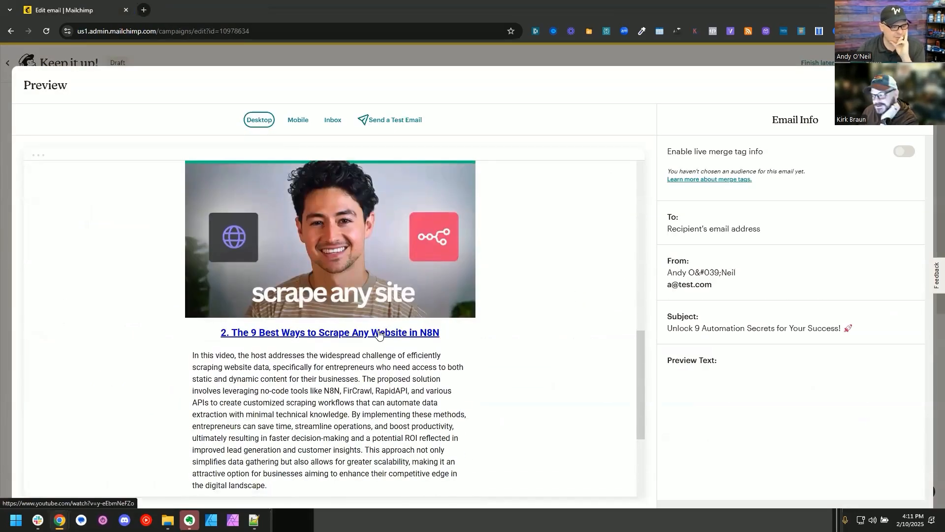
{"action": "scroll", "coordinate": [380, 334], "scroll_direction": "down", "scroll_amount": 3}
{"action": "scroll", "coordinate": [389, 330], "scroll_direction": "up", "scroll_amount": 3}
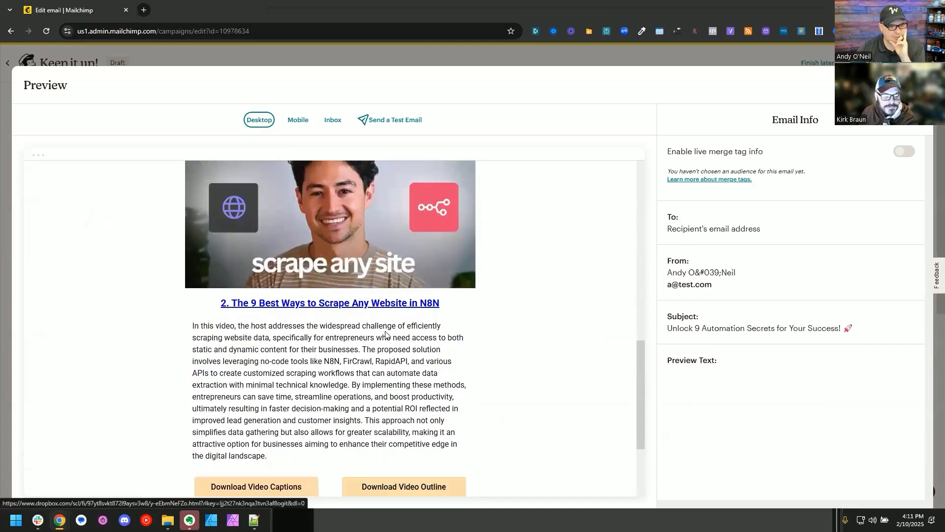
{"action": "scroll", "coordinate": [401, 321], "scroll_direction": "down", "scroll_amount": 3}
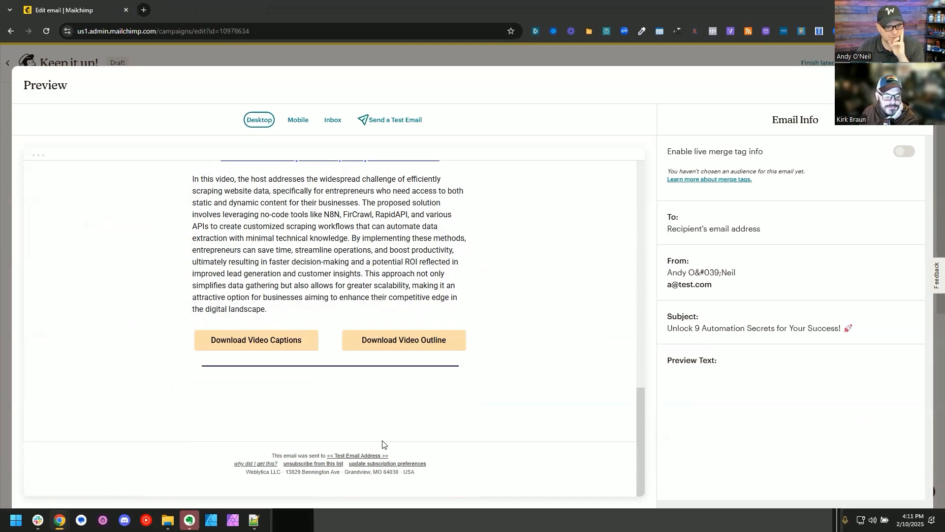
{"action": "left_click", "coordinate": [283, 340]}
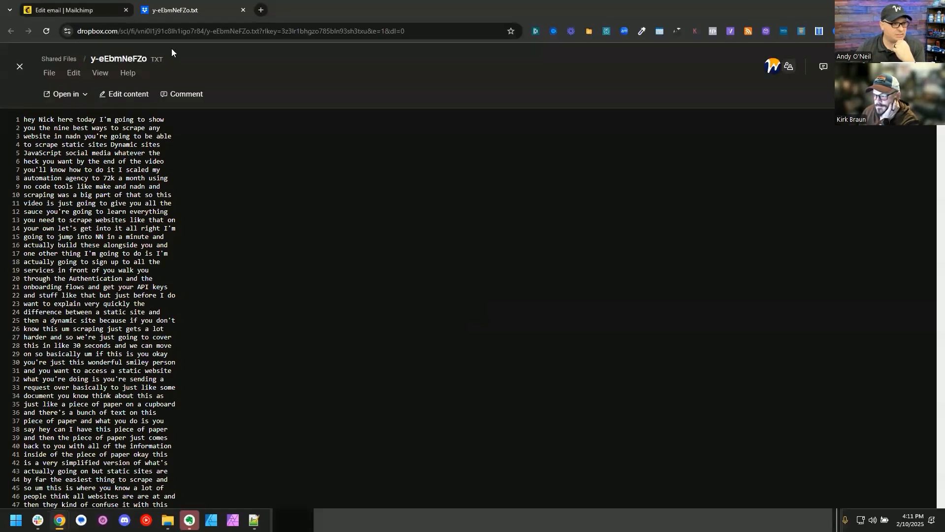
{"action": "key", "text": "ctrl+shift+Tab"}
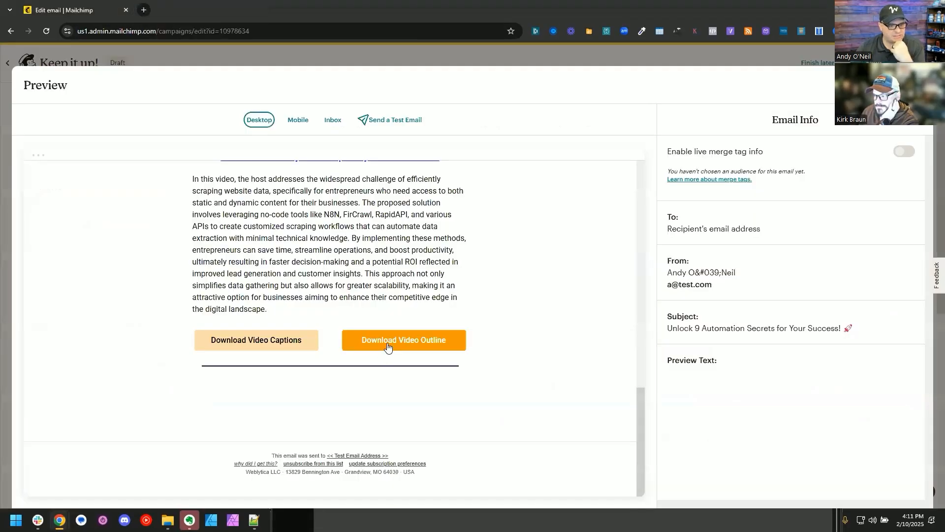
{"action": "left_click", "coordinate": [387, 340]}
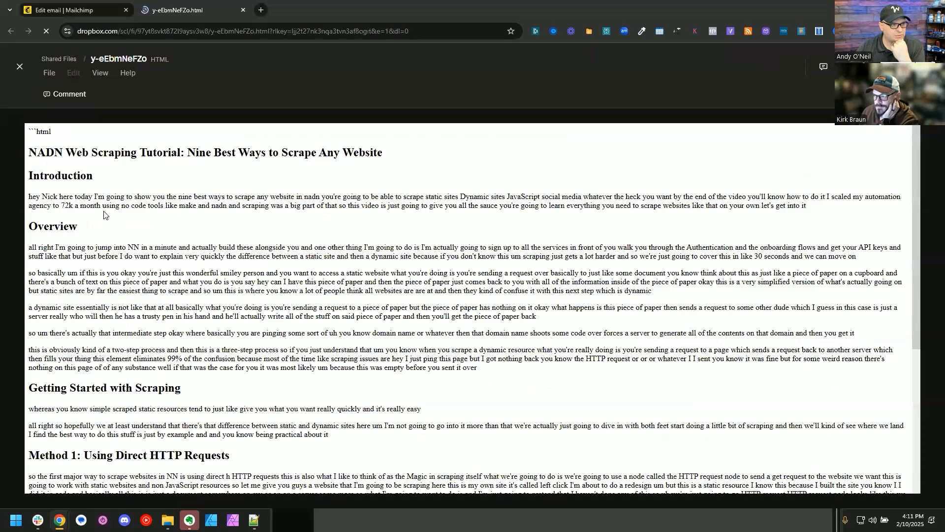
{"action": "scroll", "coordinate": [187, 247], "scroll_direction": "down", "scroll_amount": 5}
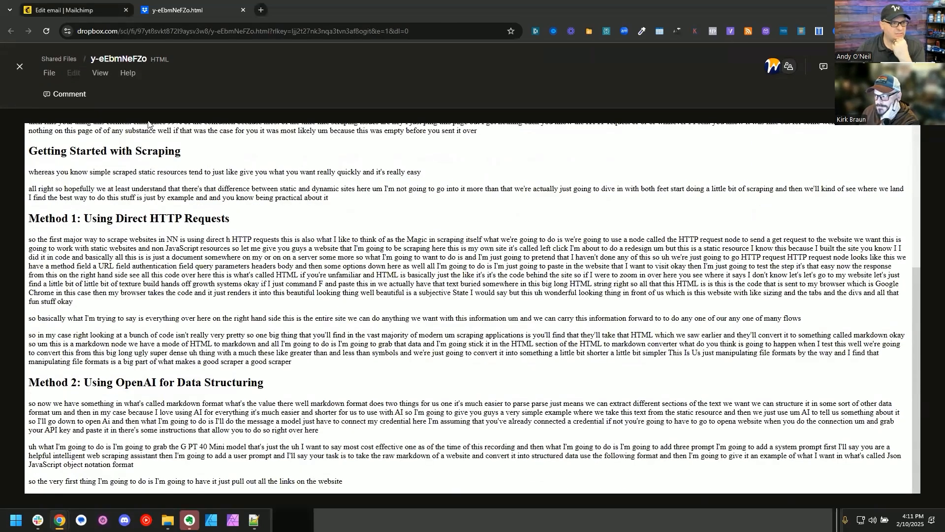
{"action": "left_click", "coordinate": [243, 11]}
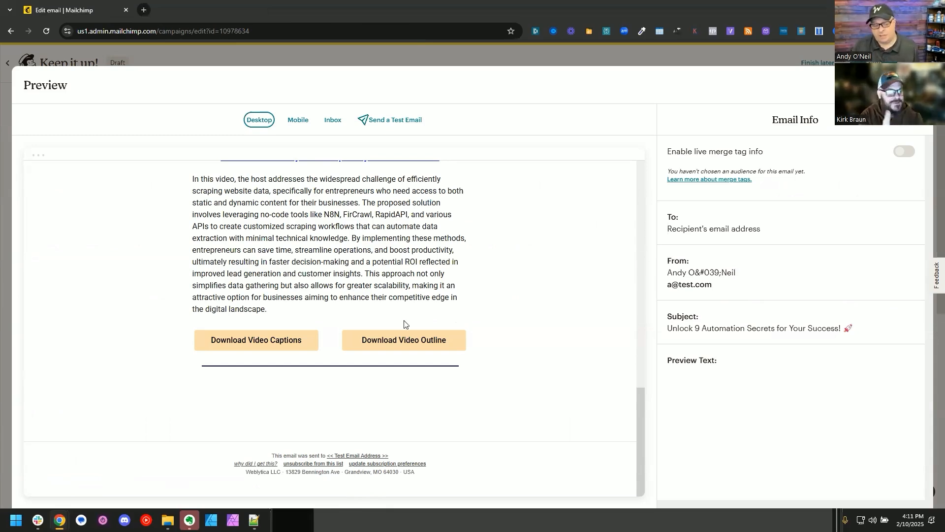
Step: Review the newsletter header with its Co-Build Collective and On-Demand Help links, and close the email preview
{"action": "scroll", "coordinate": [401, 323], "scroll_direction": "up", "scroll_amount": 12}
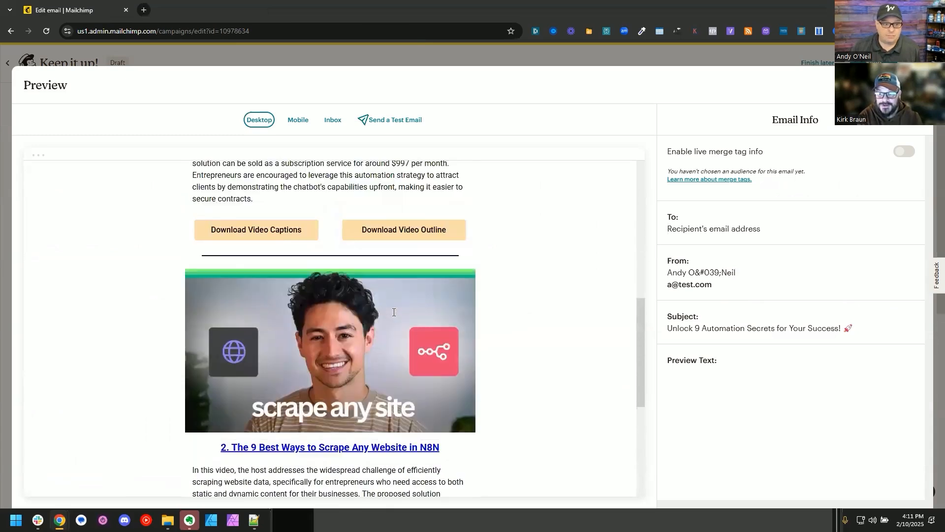
{"action": "scroll", "coordinate": [394, 312], "scroll_direction": "up", "scroll_amount": 2}
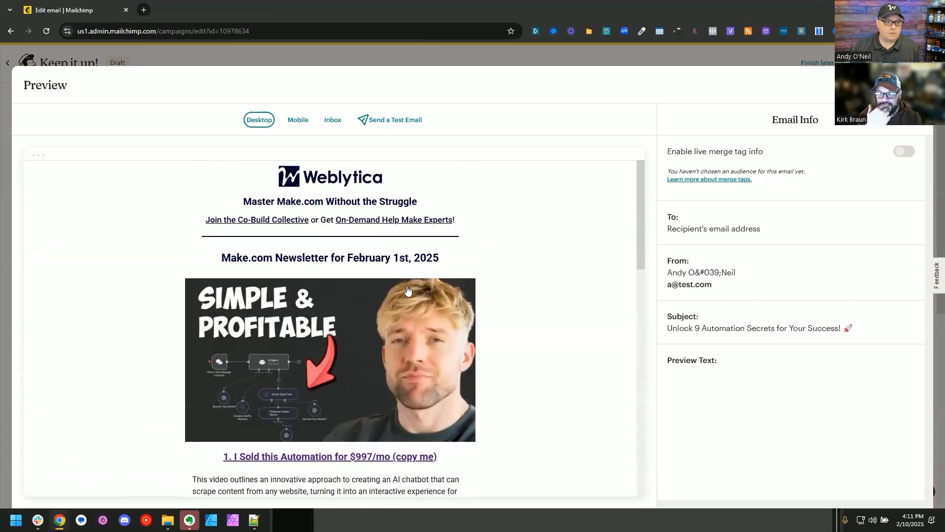
{"action": "triple_click", "coordinate": [322, 219]}
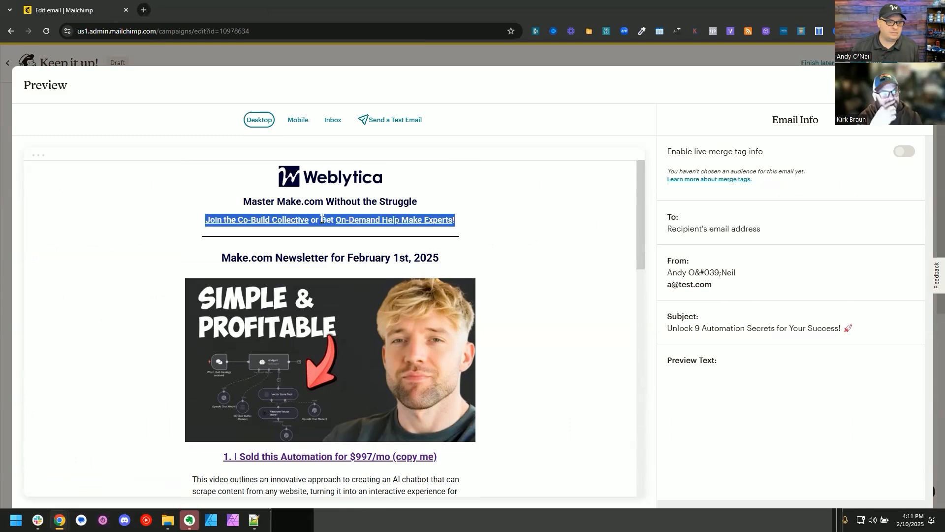
{"action": "left_click", "coordinate": [327, 202]}
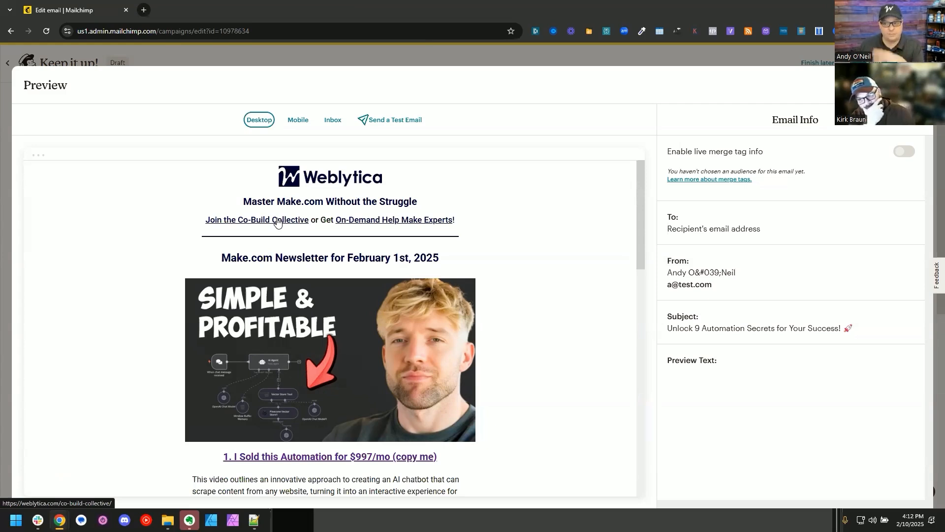
{"action": "scroll", "coordinate": [296, 221], "scroll_direction": "down", "scroll_amount": 2}
{"action": "scroll", "coordinate": [325, 219], "scroll_direction": "up", "scroll_amount": 2}
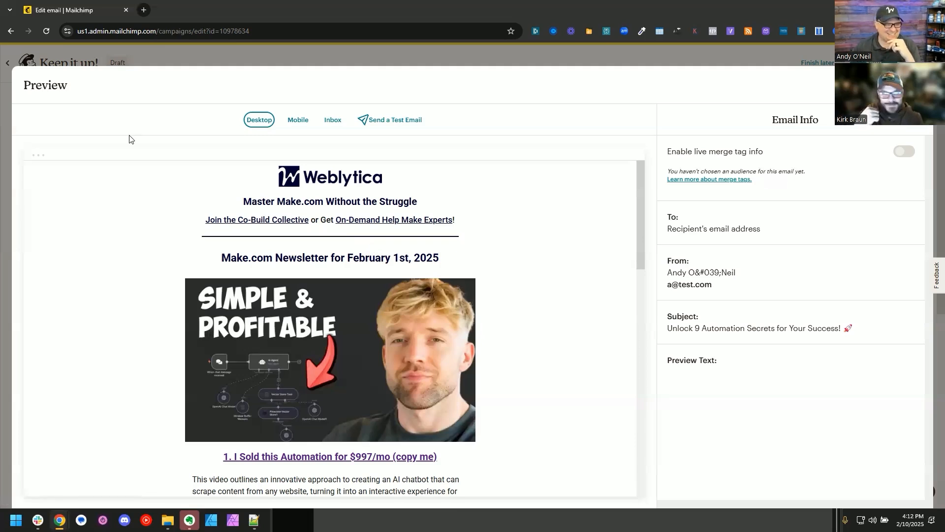
{"action": "scroll", "coordinate": [526, 308], "scroll_direction": "down", "scroll_amount": 2}
{"action": "scroll", "coordinate": [526, 308], "scroll_direction": "up", "scroll_amount": 2}
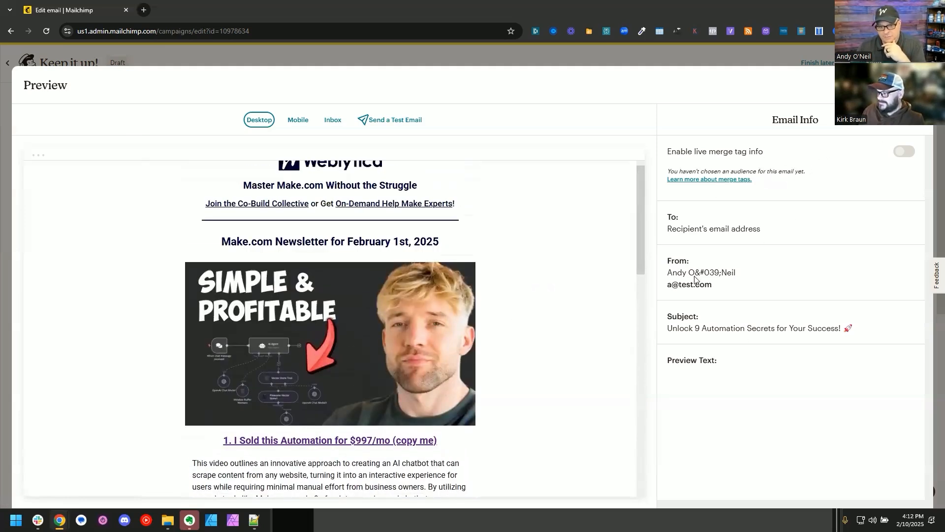
{"action": "left_click", "coordinate": [916, 85]}
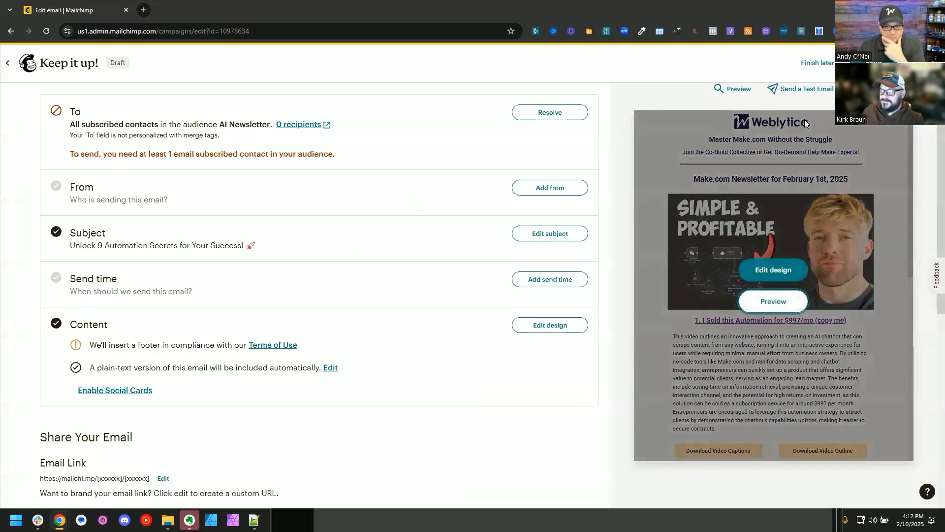
Step: Inspect the full edit URL of the draft campaign, including its ID parameter
{"action": "scroll", "coordinate": [354, 258], "scroll_direction": "up", "scroll_amount": 2}
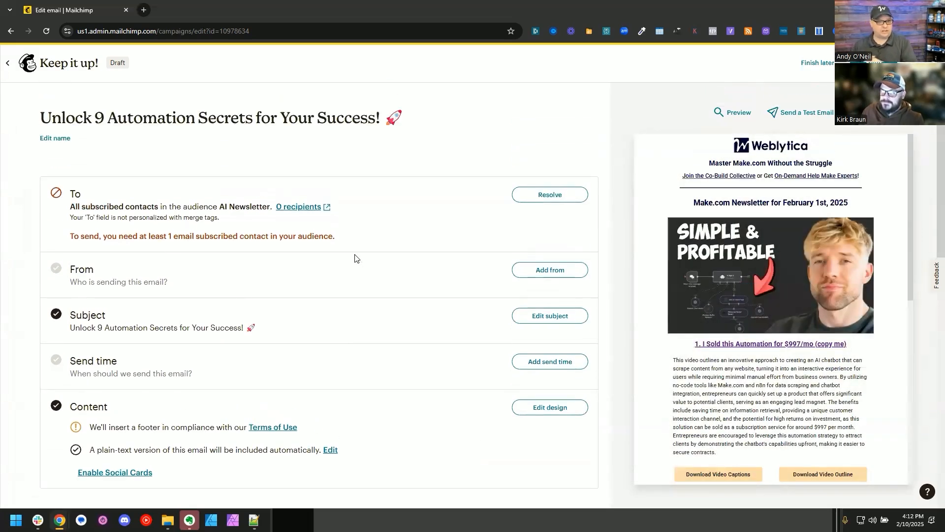
{"action": "key", "text": "ctrl+l"}
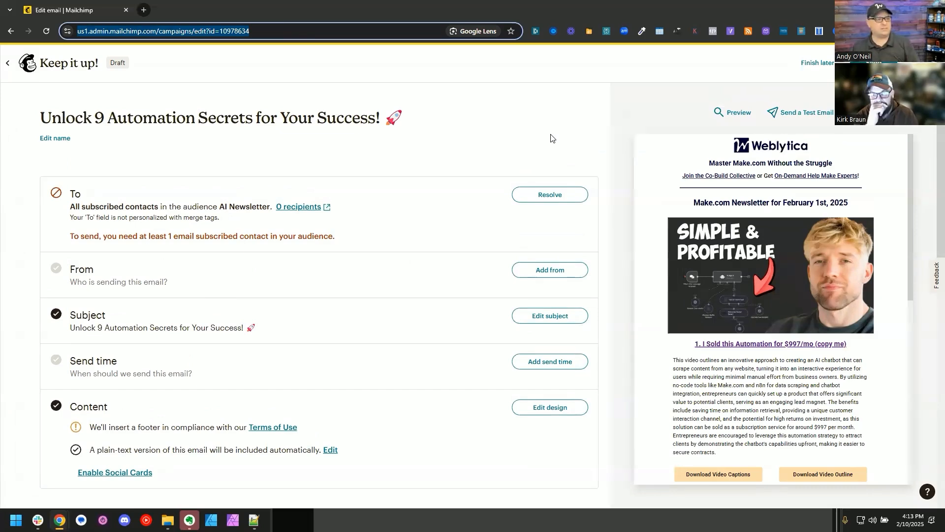
{"action": "left_click", "coordinate": [276, 30]}
{"action": "key", "text": "ctrl+c"}
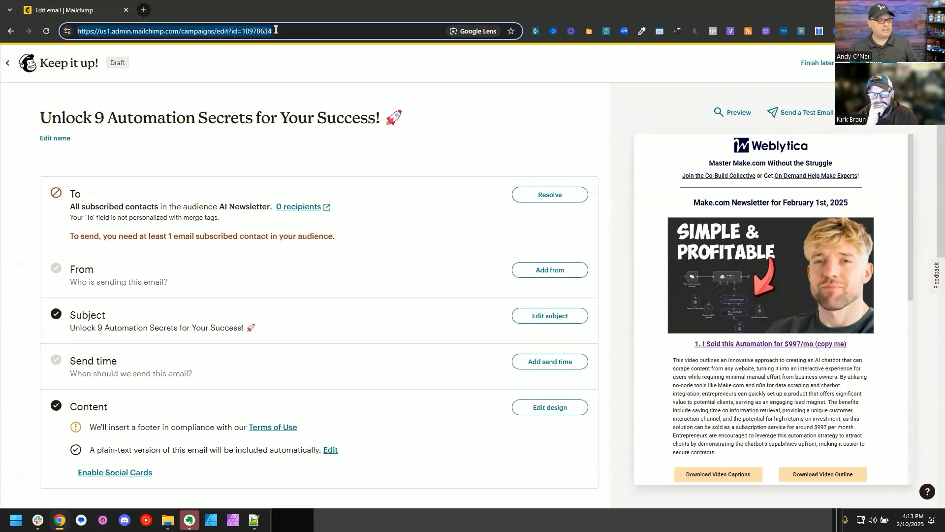
Step: Back in Make, add a Slack Create a Message module after the Mailchimp module in the Step 2 scenario and dismiss the page search
{"action": "key", "text": "alt+Tab"}
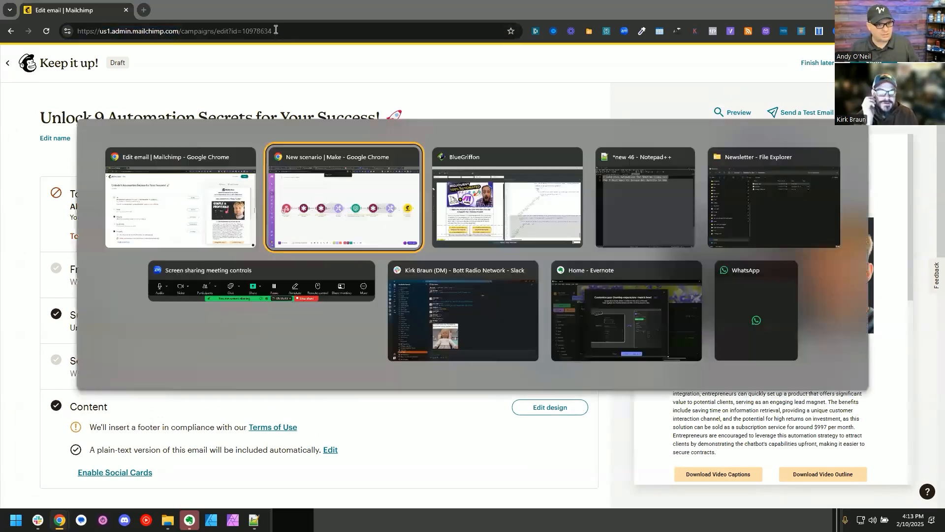
{"action": "left_click_drag", "start_coordinate": [758, 382], "coordinate": [446, 343]}
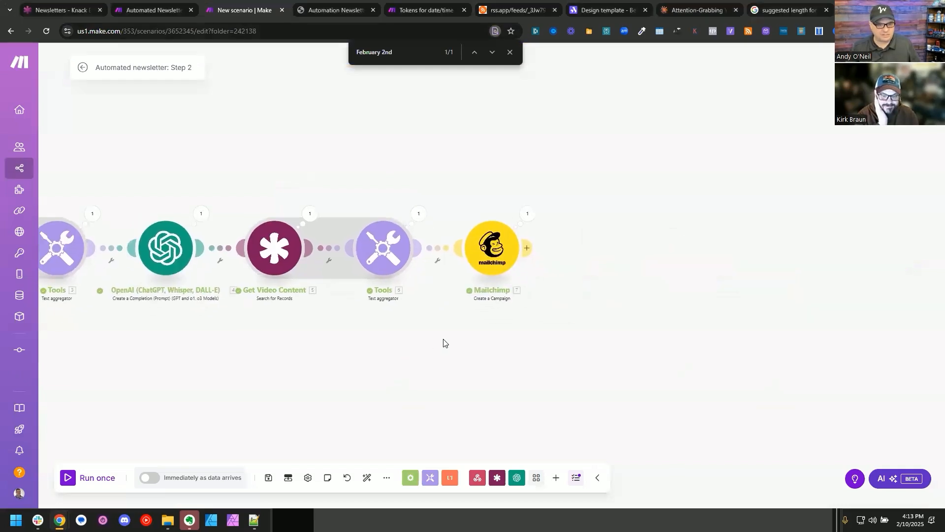
{"action": "left_click", "coordinate": [530, 254]}
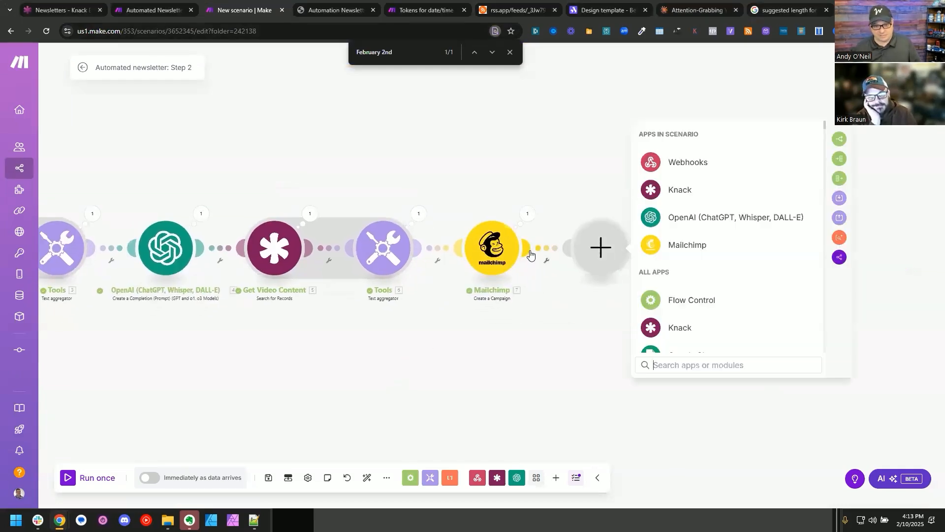
{"action": "type", "text": "slack"}
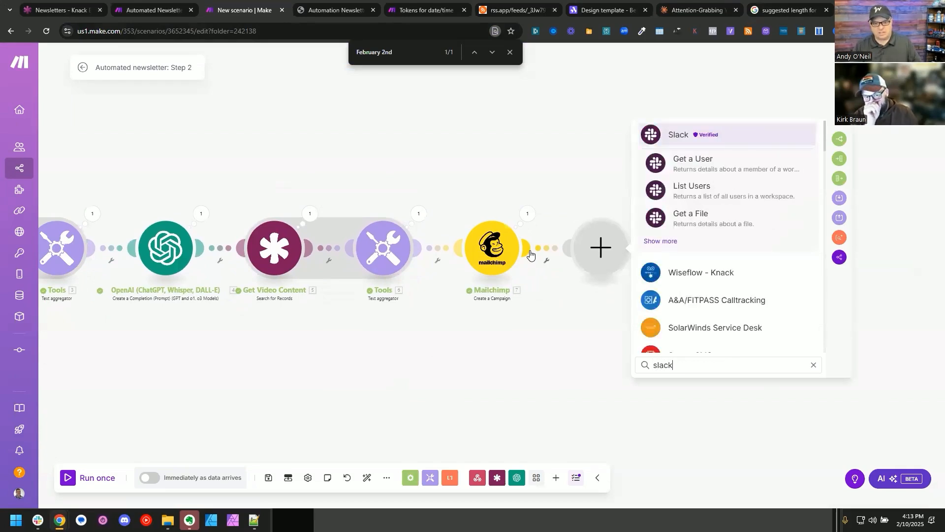
{"action": "left_click", "coordinate": [679, 135]}
{"action": "left_click", "coordinate": [704, 219]}
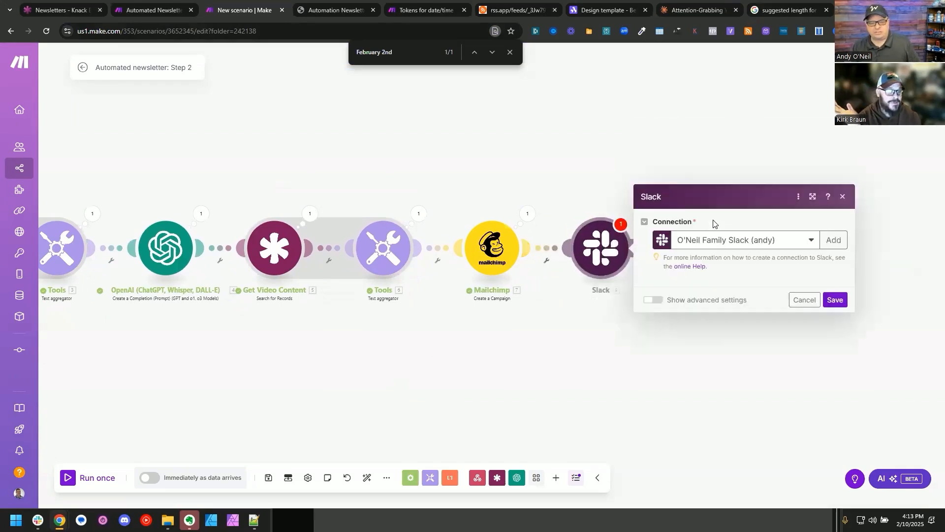
{"action": "left_click_drag", "start_coordinate": [551, 378], "coordinate": [417, 390]}
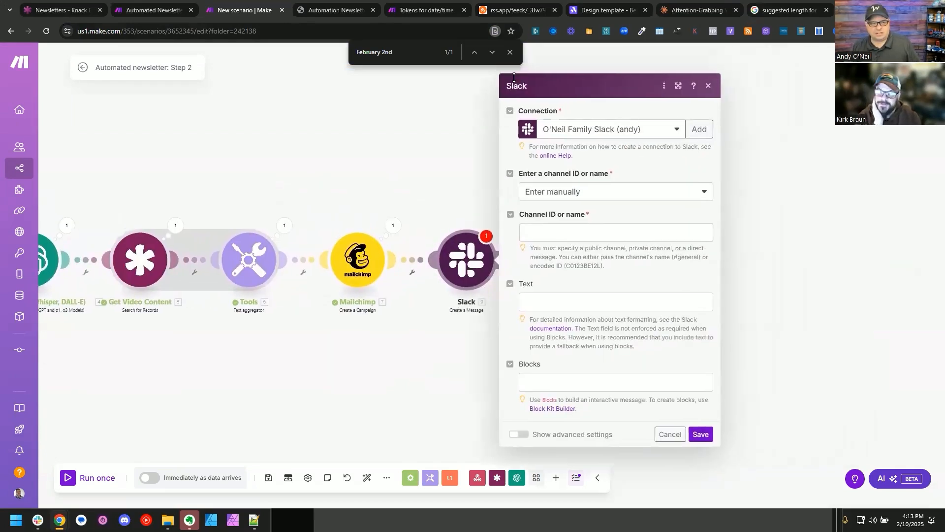
{"action": "left_click", "coordinate": [510, 53]}
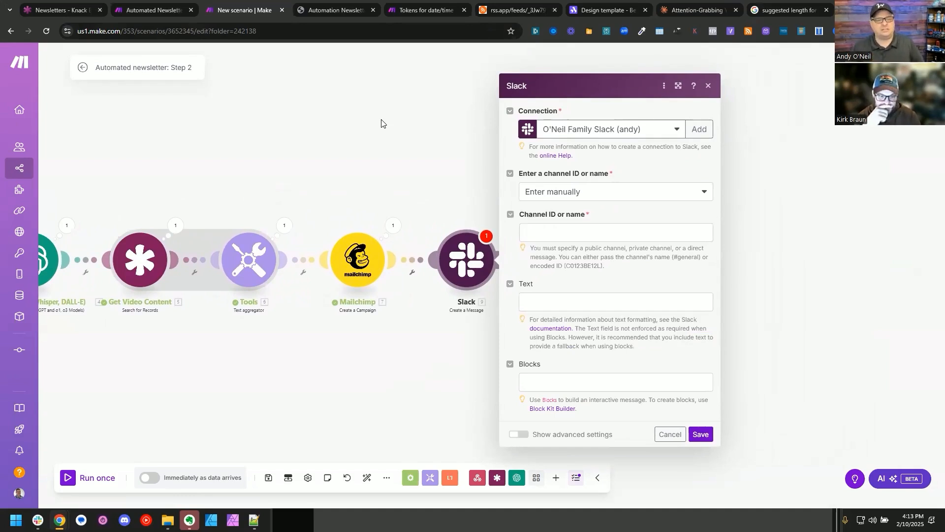
Step: Set the Slack module's connection to the Weblytica workspace and its channel entry method to Select from the list
{"action": "left_click", "coordinate": [591, 129]}
{"action": "left_click", "coordinate": [581, 186]}
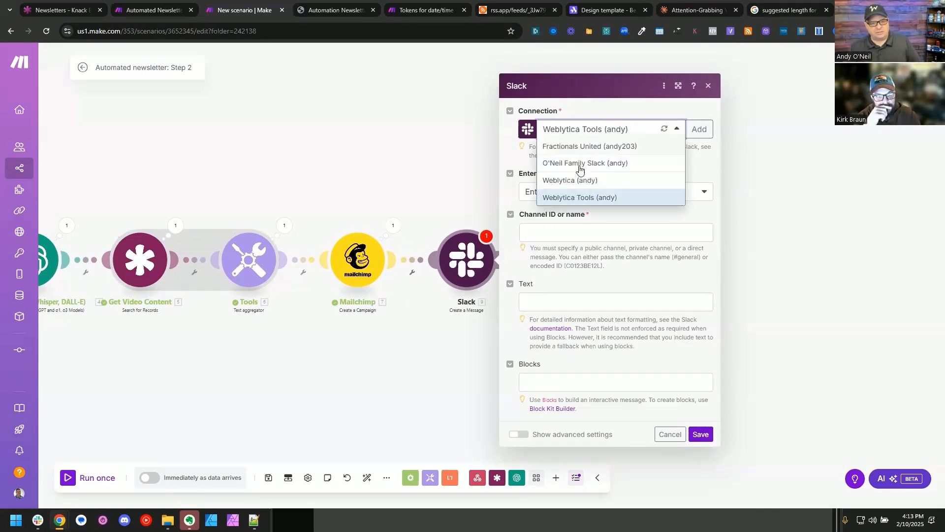
{"action": "left_click", "coordinate": [581, 191]}
{"action": "left_click", "coordinate": [581, 208]}
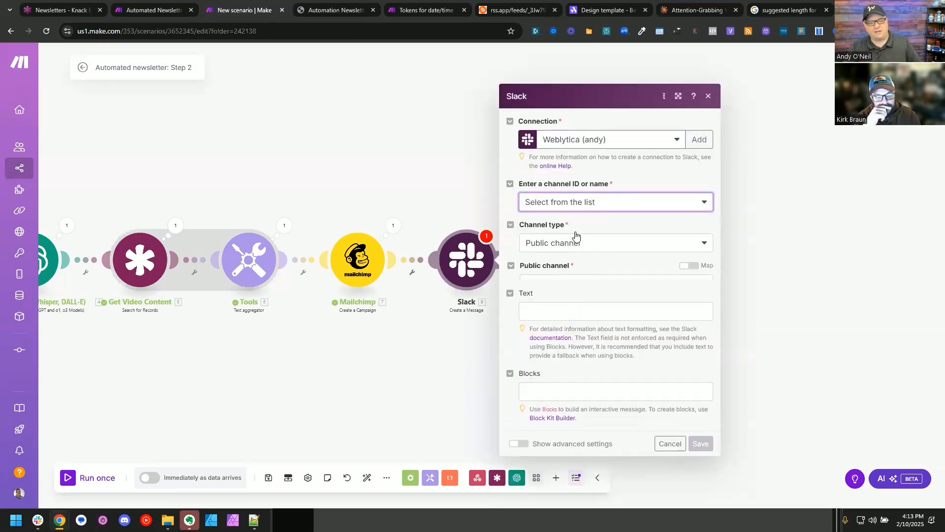
Step: Set the Slack message's channel type to Direct message and choose the newsletter owner's own account as the user
{"action": "left_click", "coordinate": [573, 227]}
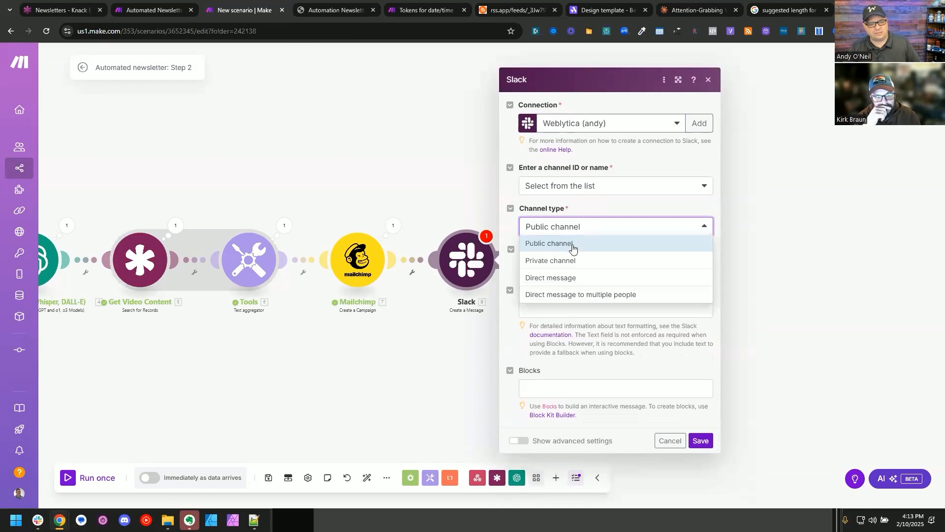
{"action": "left_click", "coordinate": [564, 278]}
{"action": "left_click", "coordinate": [569, 269]}
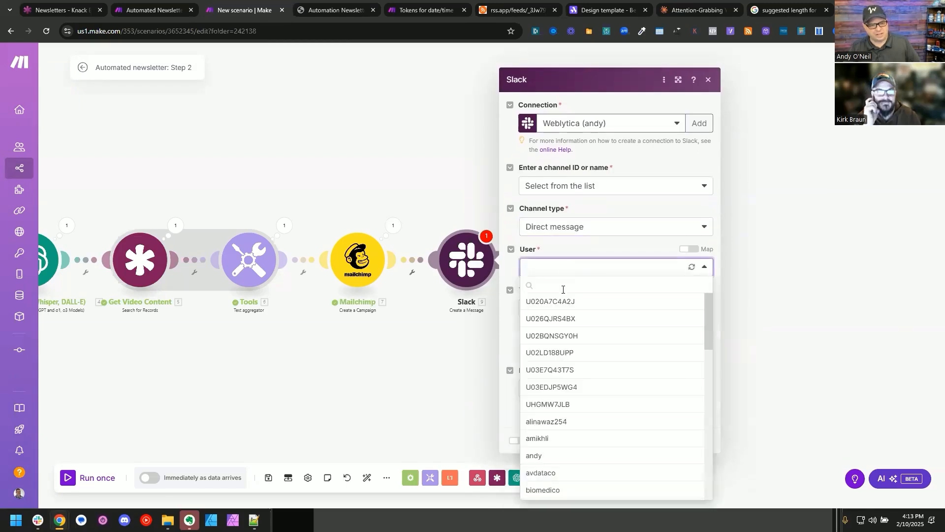
{"action": "scroll", "coordinate": [565, 344], "scroll_direction": "down", "scroll_amount": 2}
{"action": "left_click", "coordinate": [549, 377]}
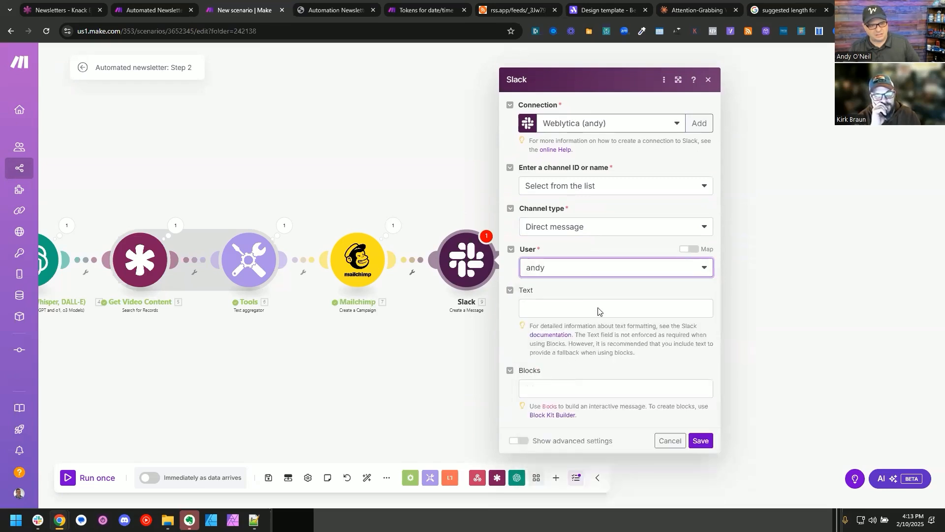
Step: Enter the Slack message text "A new Newsletter Mailchimp Capaign has been created. Click here to approve and send:"
{"action": "left_click", "coordinate": [571, 311]}
{"action": "type", "text": "A new Newslett"}
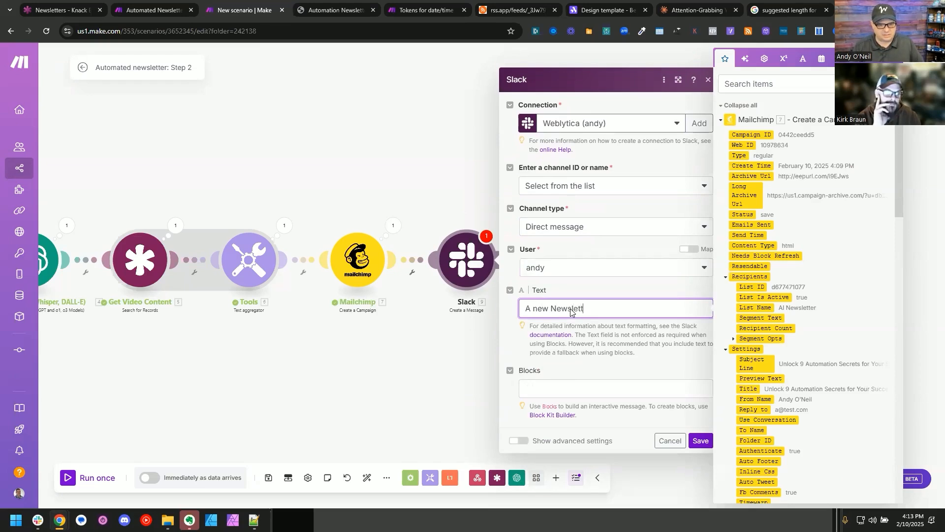
{"action": "type", "text": "er cailchimp Capaign has been crea"}
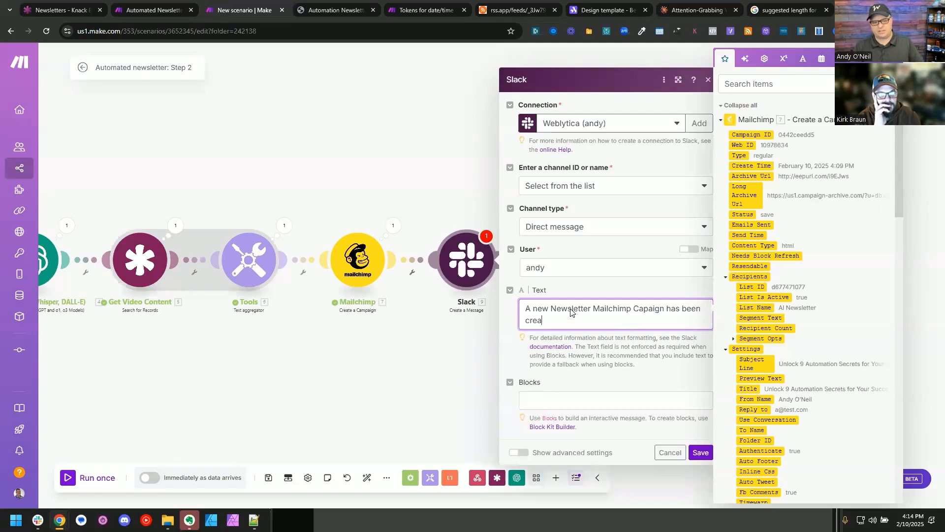
{"action": "type", "text": "ted. Click here to approve and s"}
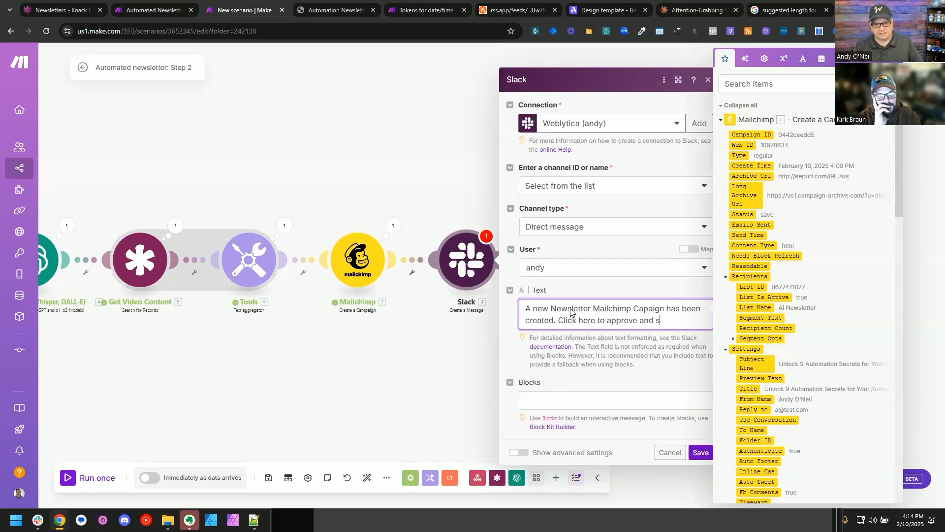
{"action": "type", "text": "end:"}
{"action": "key", "text": "ctrl+v"}
{"action": "key", "text": "ctrl+shift+Left"}
{"action": "key", "text": "BackSpace"}
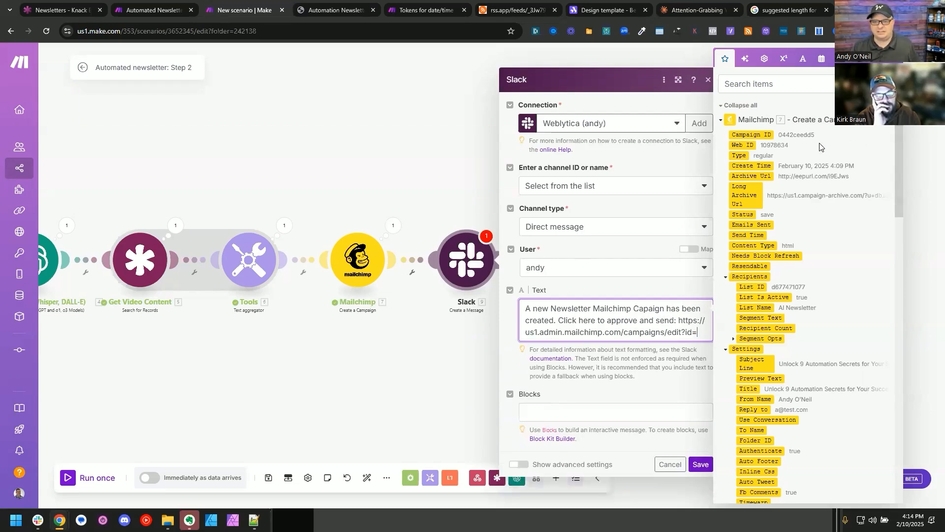
{"action": "key", "text": "alt+Tab"}
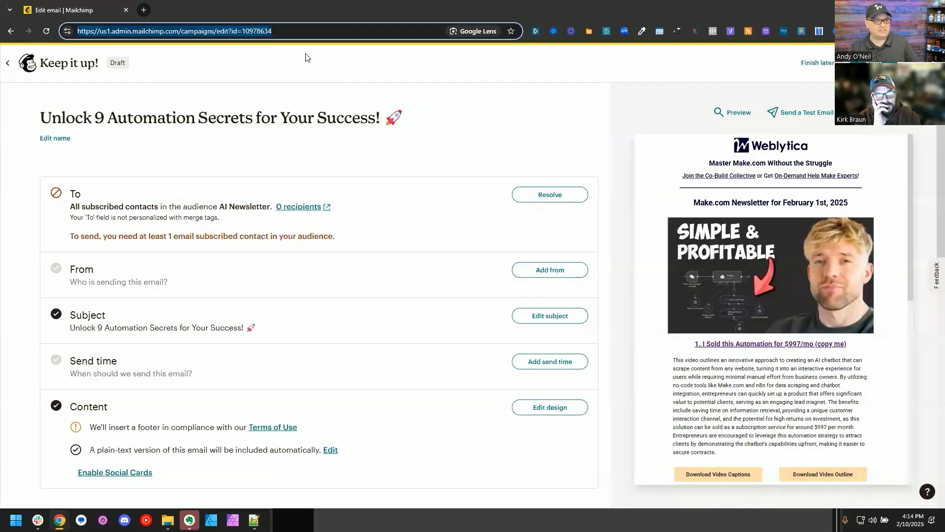
{"action": "key", "text": "alt+Tab"}
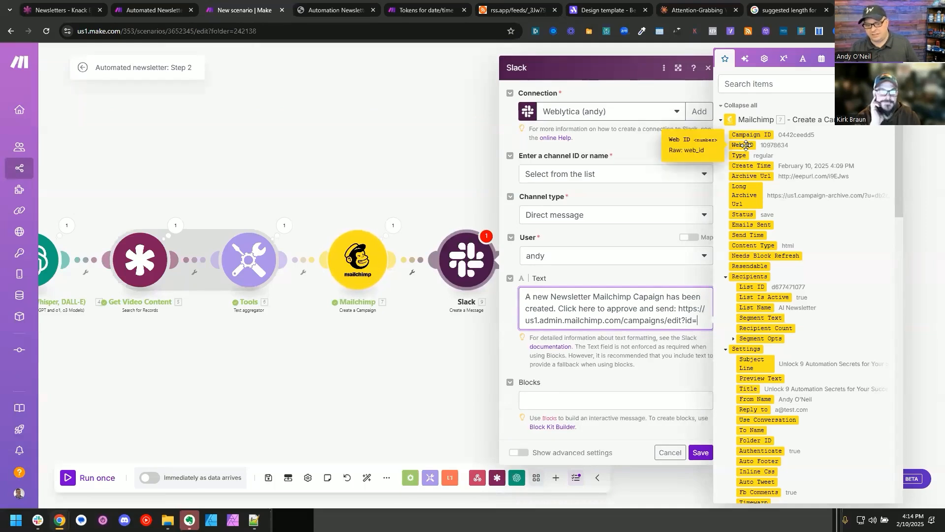
{"action": "left_click", "coordinate": [747, 144]}
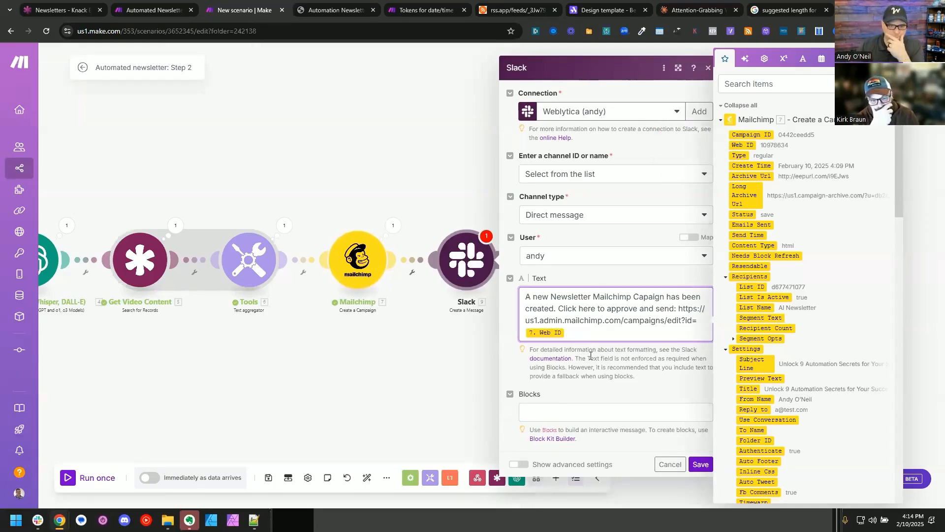
{"action": "left_click", "coordinate": [701, 464]}
Step: Recheck the Slack module's settings, then auto-align the Step 2 modules and save the scenario
{"action": "left_click", "coordinate": [457, 275]}
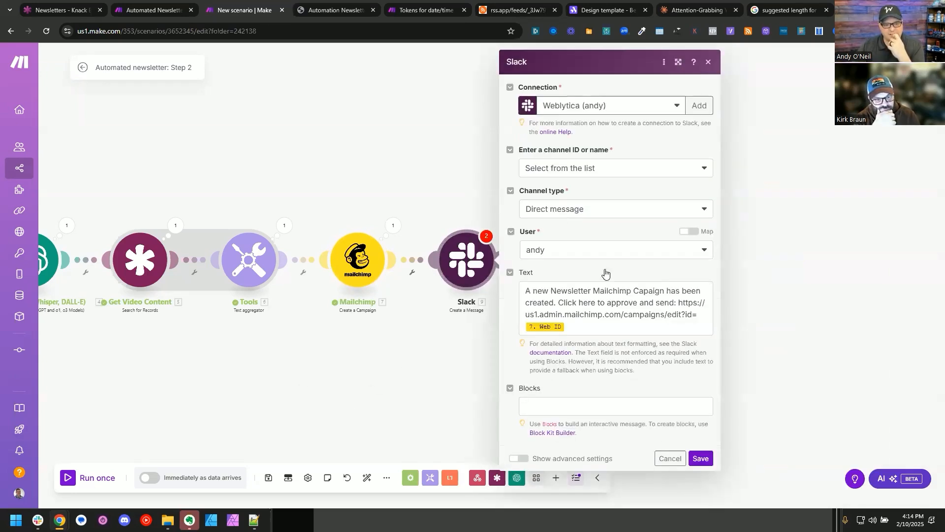
{"action": "left_click", "coordinate": [695, 463]}
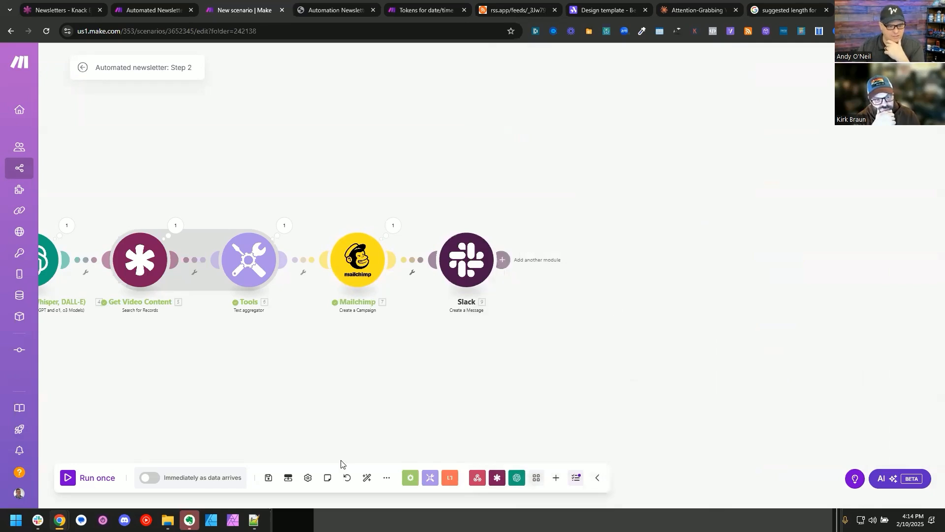
{"action": "left_click", "coordinate": [365, 478]}
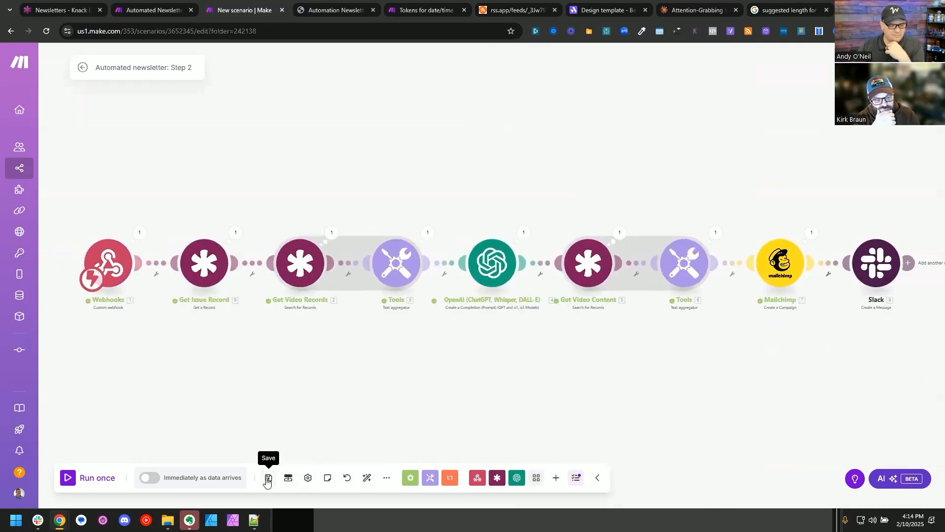
{"action": "left_click", "coordinate": [268, 478]}
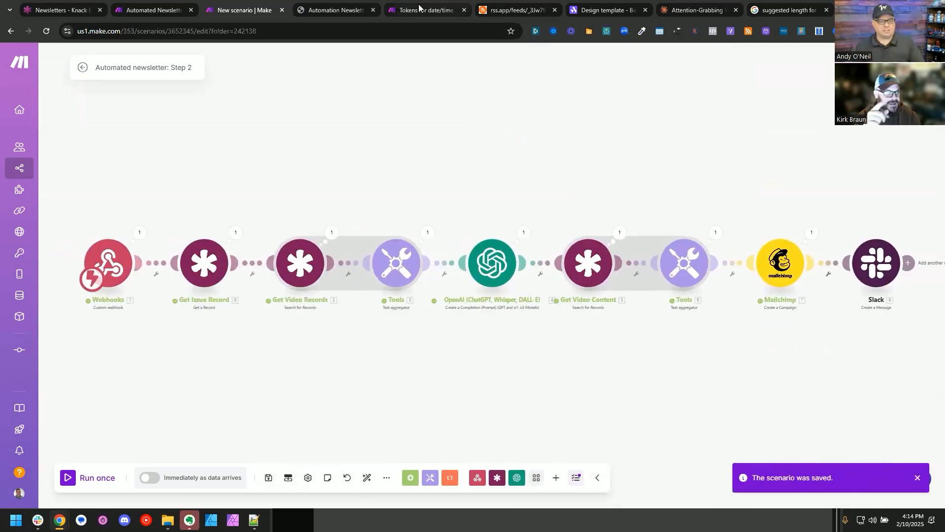
Step: Run only the Slack module, supplying the Web ID 10978634 from the draft campaign's Mailchimp edit URL
{"action": "key", "text": "alt+Tab"}
{"action": "double_click", "coordinate": [248, 31]}
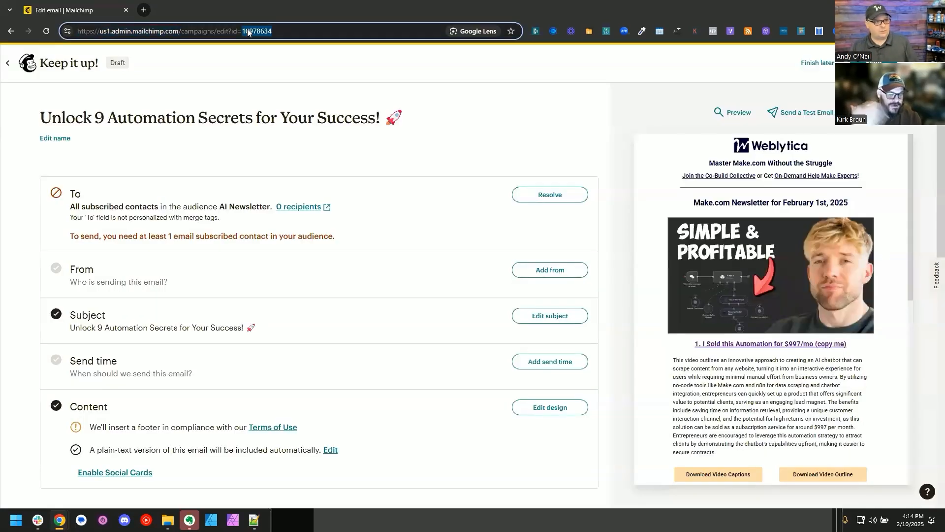
{"action": "key", "text": "alt+Tab"}
{"action": "left_click_drag", "start_coordinate": [820, 416], "coordinate": [444, 398]}
{"action": "right_click", "coordinate": [503, 249]}
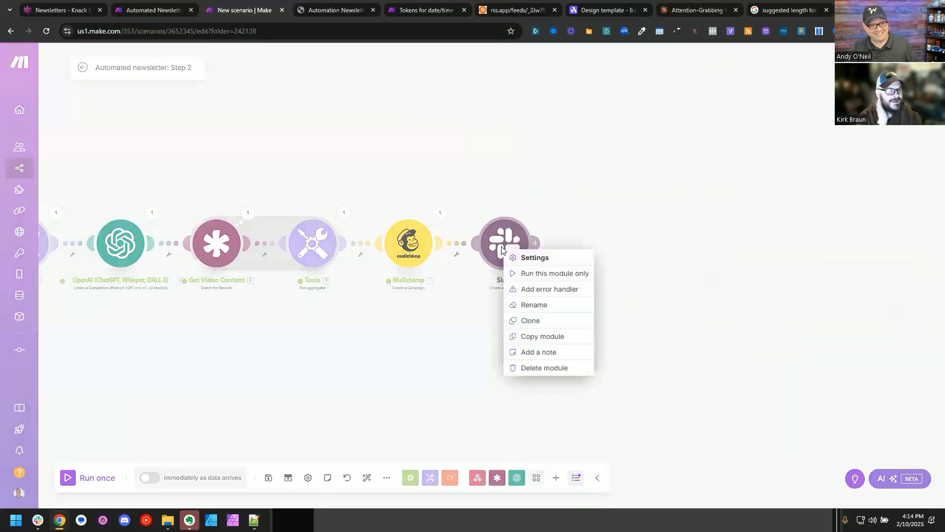
{"action": "left_click", "coordinate": [525, 273]}
{"action": "left_click", "coordinate": [736, 364]}
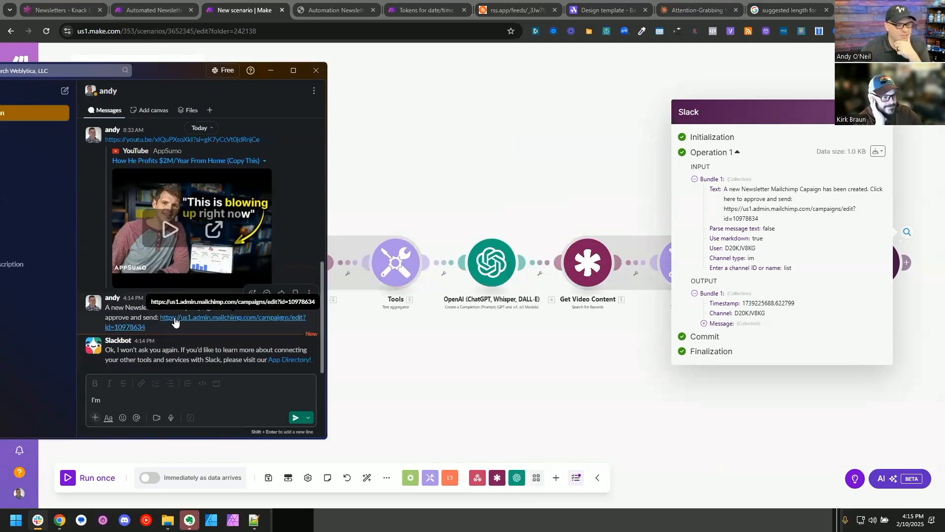
Step: Follow the campaign link in the received Slack message and review the draft campaign in Mailchimp
{"action": "left_click", "coordinate": [175, 320]}
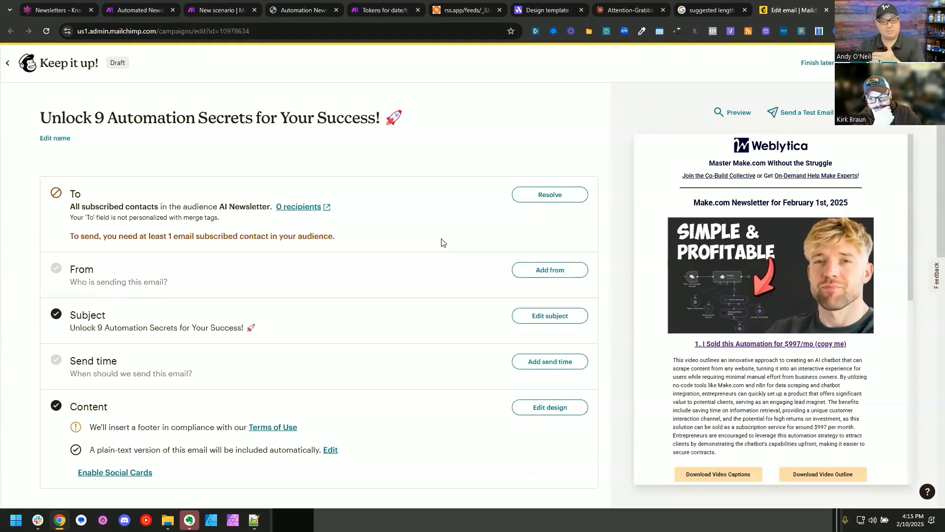
{"action": "scroll", "coordinate": [672, 340], "scroll_direction": "down", "scroll_amount": 2}
{"action": "scroll", "coordinate": [672, 339], "scroll_direction": "up", "scroll_amount": 1}
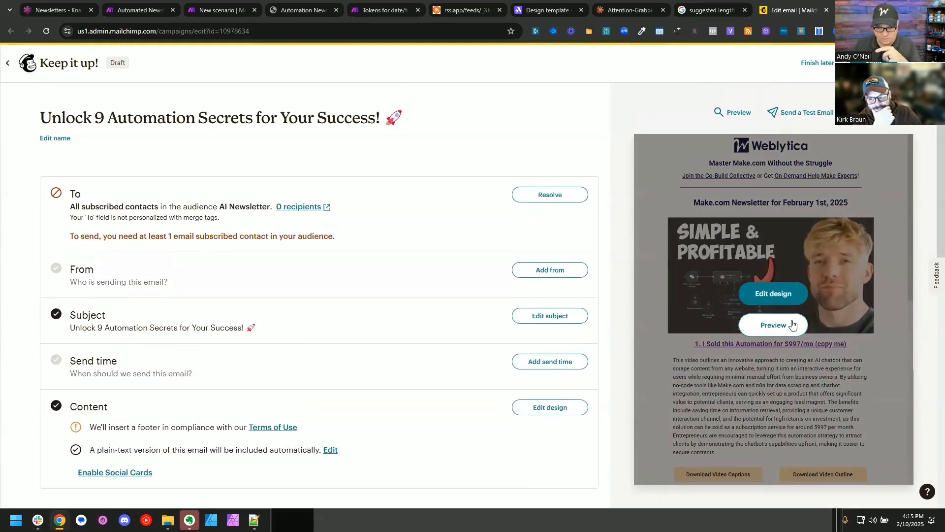
Step: Schedule the Automated Newsletter Step 1 scenario in Make to run every day at 7:30 AM and activate it
{"action": "left_click", "coordinate": [122, 5]}
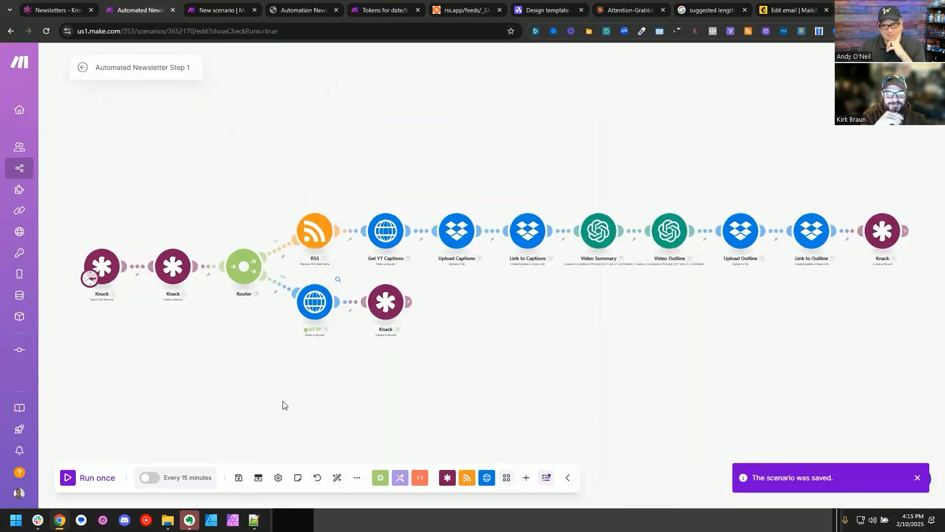
{"action": "left_click", "coordinate": [190, 475]}
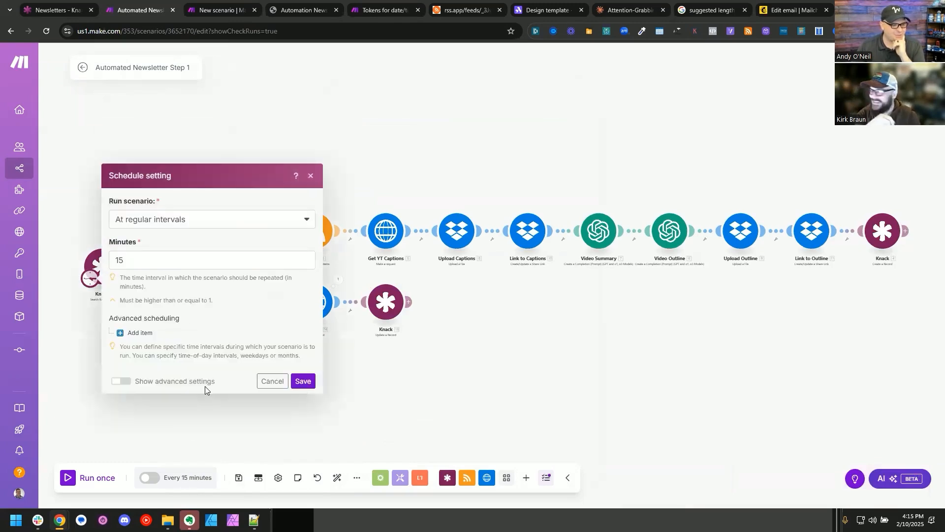
{"action": "left_click", "coordinate": [171, 221]}
{"action": "left_click", "coordinate": [192, 268]}
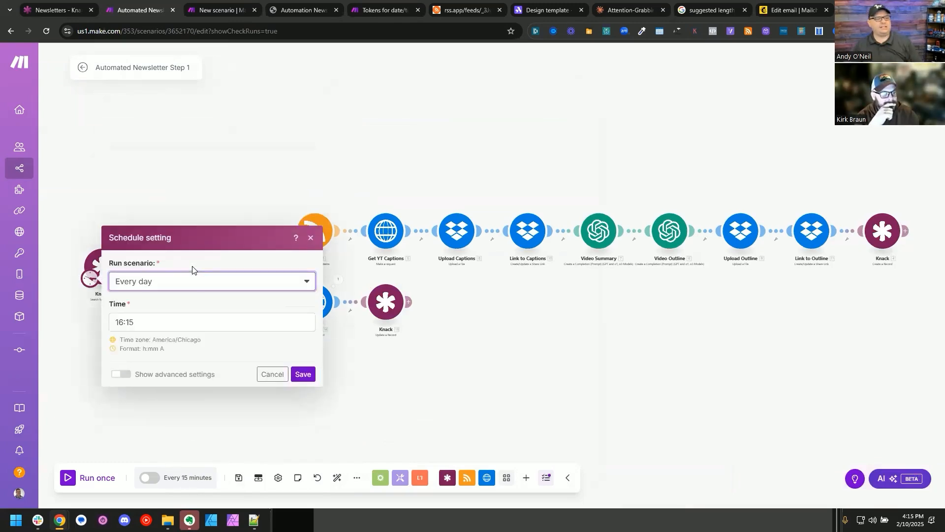
{"action": "left_click", "coordinate": [212, 294]}
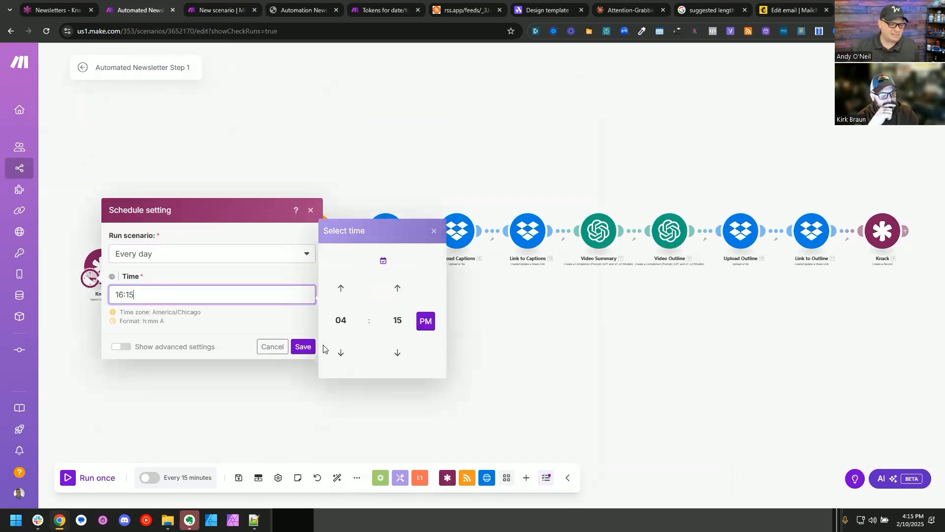
{"action": "left_click", "coordinate": [347, 320]}
{"action": "left_click", "coordinate": [423, 321]}
{"action": "left_click", "coordinate": [396, 320]}
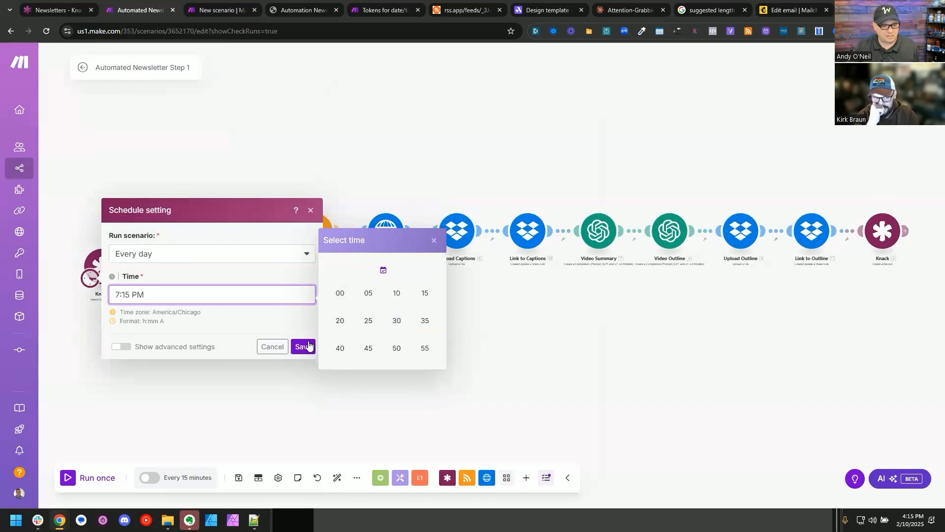
{"action": "left_click", "coordinate": [396, 321]}
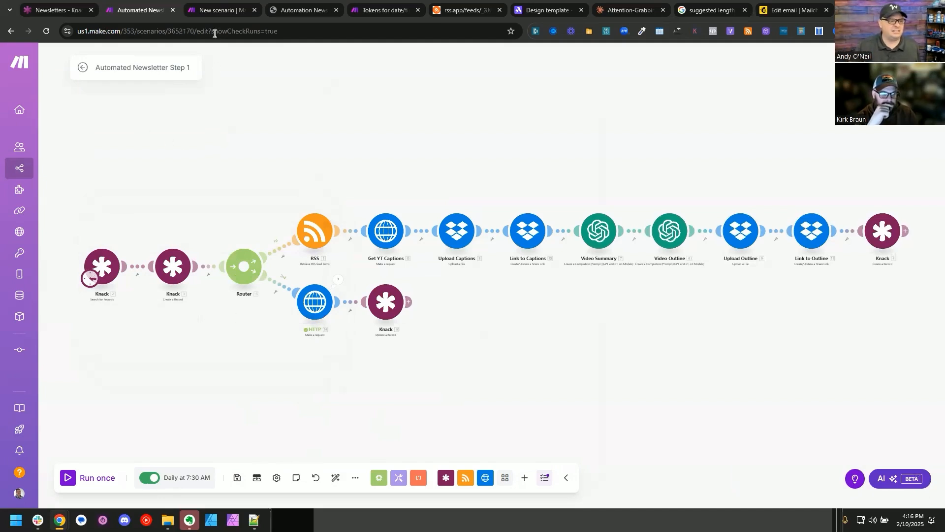
Step: Check the Issues records in Knack, then open the name of the HTTP branch's final Knack module for editing in Make
{"action": "left_click", "coordinate": [58, 9]}
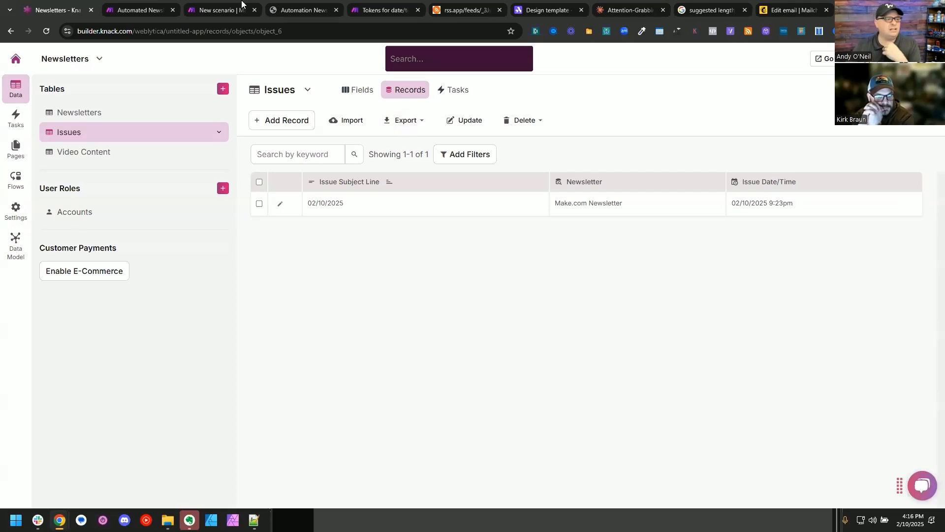
{"action": "left_click", "coordinate": [167, 5]}
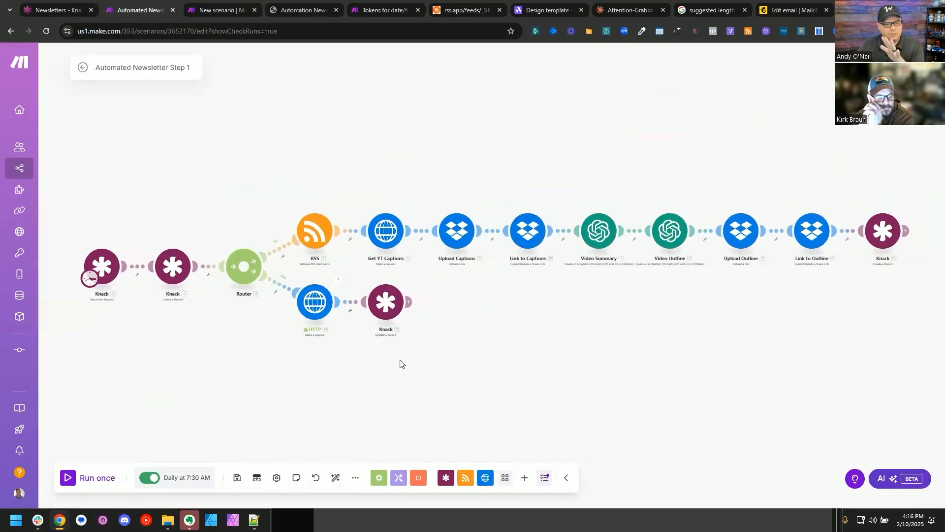
{"action": "right_click", "coordinate": [385, 305]}
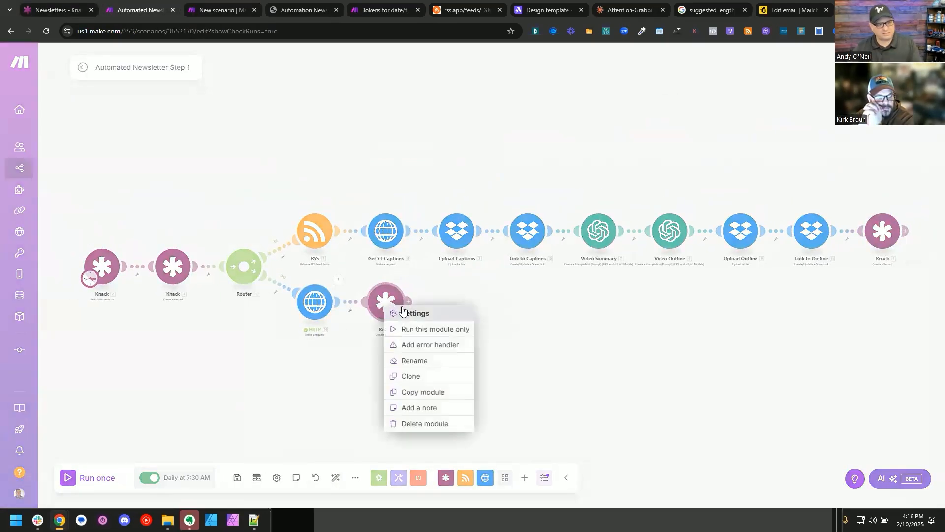
{"action": "left_click", "coordinate": [419, 360]}
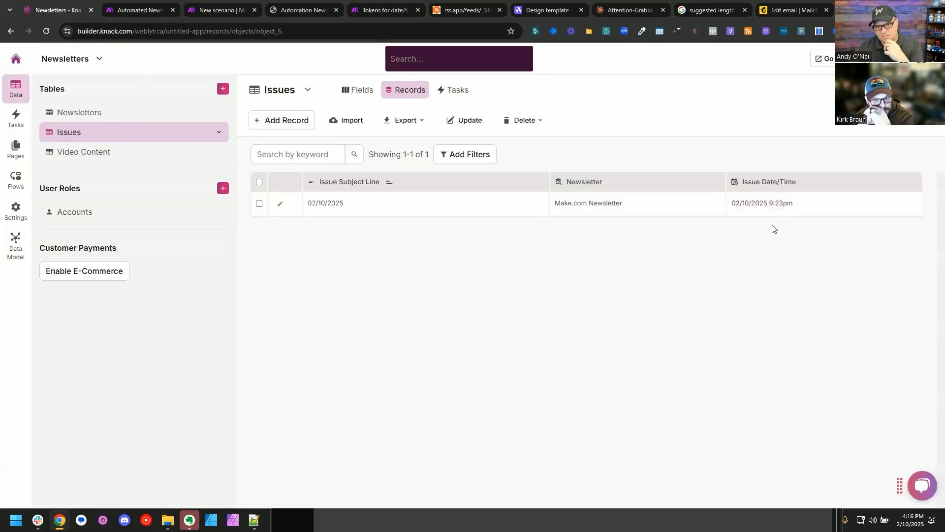
Step: Set the Issue Date/Time of the Make.com Newsletter record in Knack's Issues table to 02/09/2025 12:30am
{"action": "left_click", "coordinate": [760, 207]}
{"action": "left_click", "coordinate": [755, 205]}
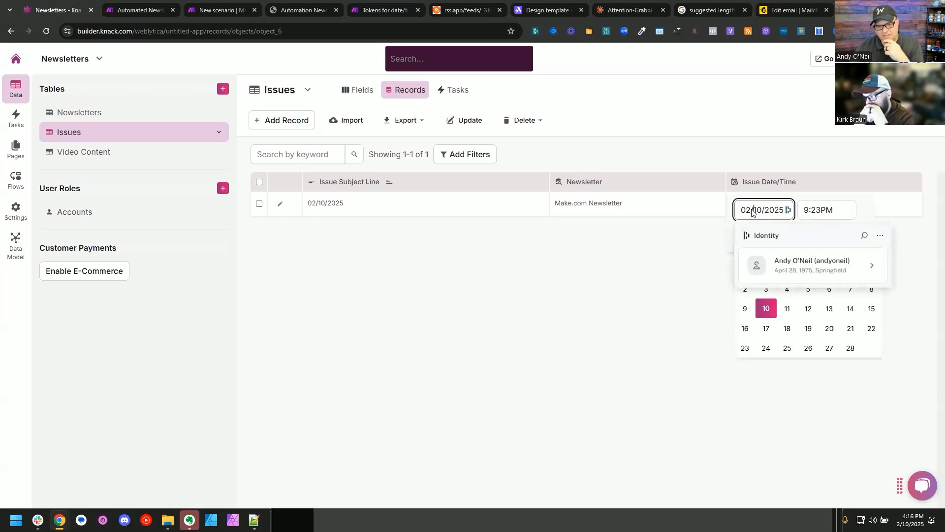
{"action": "left_click", "coordinate": [745, 309]}
{"action": "left_click", "coordinate": [806, 209]}
{"action": "left_click", "coordinate": [805, 234]}
{"action": "double_click", "coordinate": [806, 235]}
{"action": "type", "text": "12"}
{"action": "key", "text": "Tab"}
{"action": "type", "text": "30"}
{"action": "key", "text": "Tab"}
{"action": "key", "text": "a"}
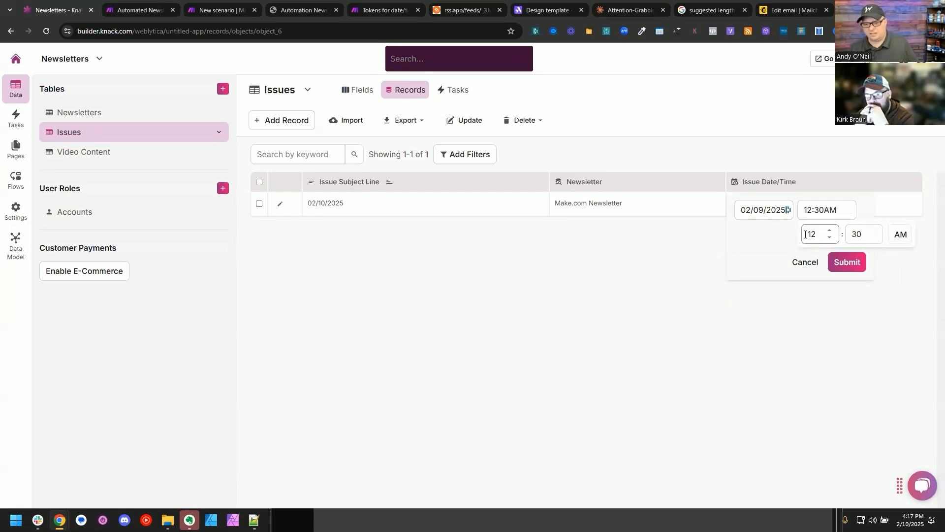
{"action": "key", "text": "Return"}
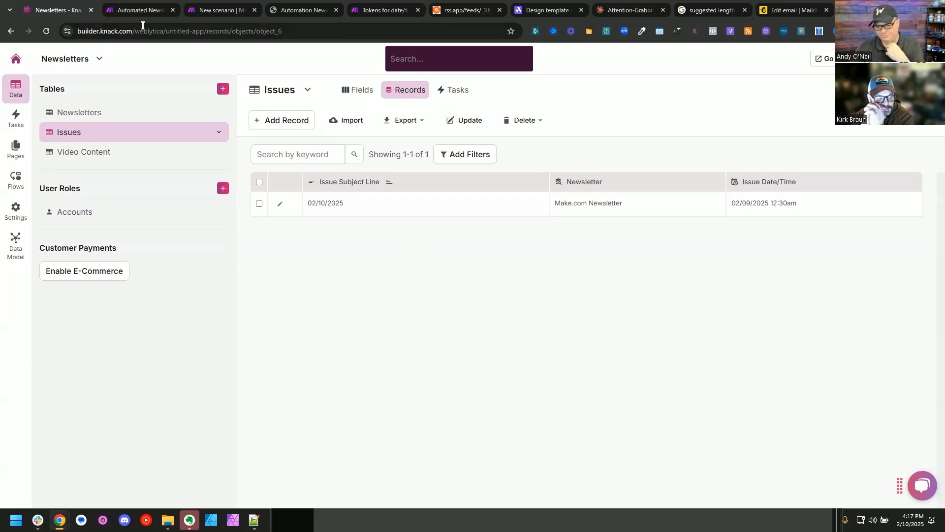
Step: Switch to the Weblytica WordPress dashboard and close the leftover browser pages after it and the developer tools
{"action": "left_click", "coordinate": [286, 4]}
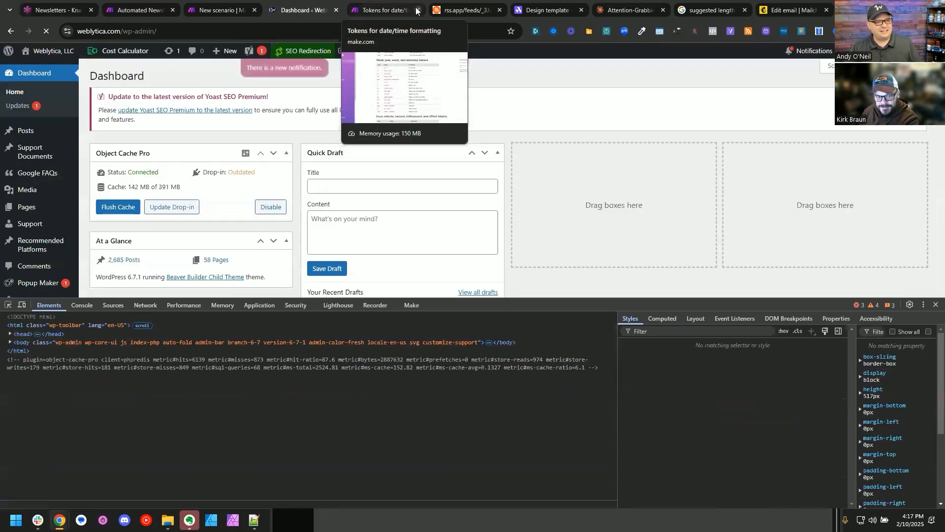
{"action": "left_click", "coordinate": [416, 10]}
{"action": "left_click", "coordinate": [416, 10]}
{"action": "left_click", "coordinate": [416, 10]}
{"action": "left_click", "coordinate": [416, 10]}
{"action": "left_click", "coordinate": [416, 10]}
{"action": "left_click", "coordinate": [416, 9]}
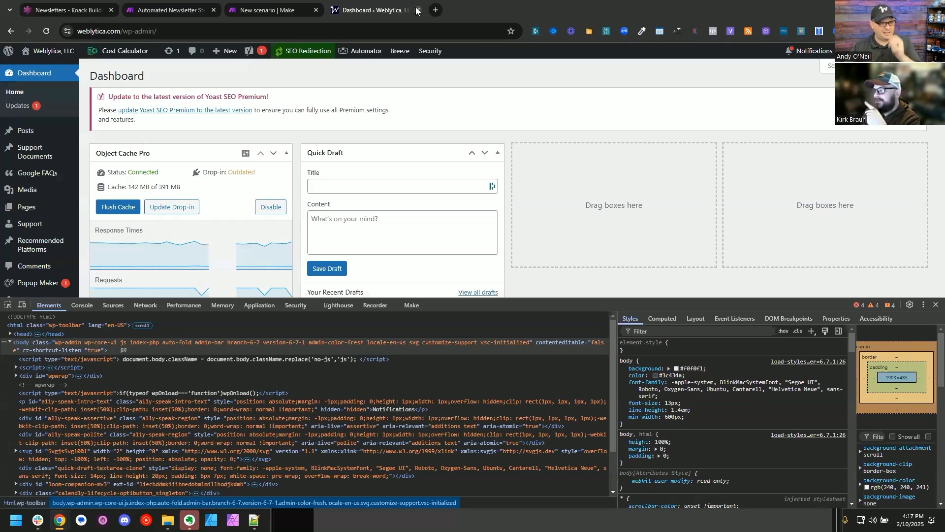
{"action": "left_click", "coordinate": [936, 304]}
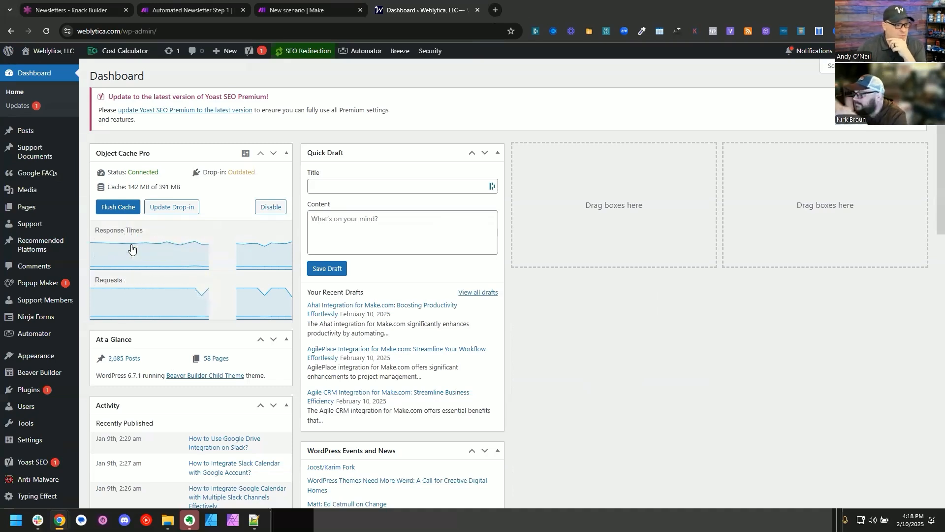
Step: Create a blank Ninja Forms form in WordPress and add First Name, Last Name and Email fields
{"action": "mouse_move", "coordinate": [54, 320]}
{"action": "left_click", "coordinate": [106, 333]}
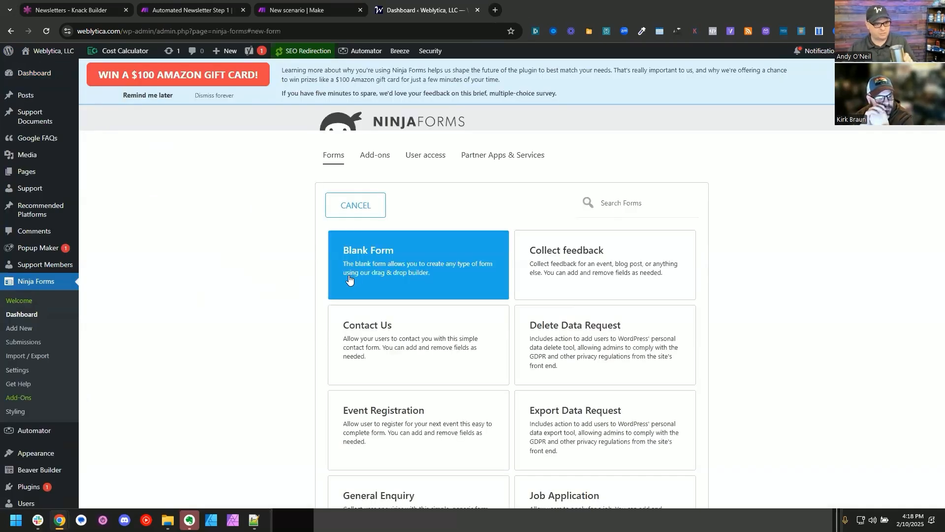
{"action": "left_click", "coordinate": [379, 278]}
{"action": "left_click", "coordinate": [691, 309]}
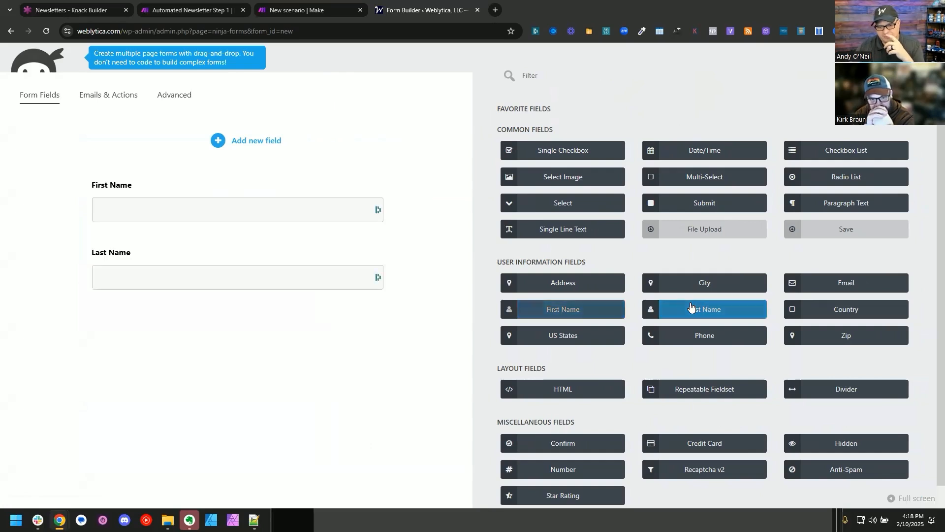
{"action": "left_click", "coordinate": [849, 283]}
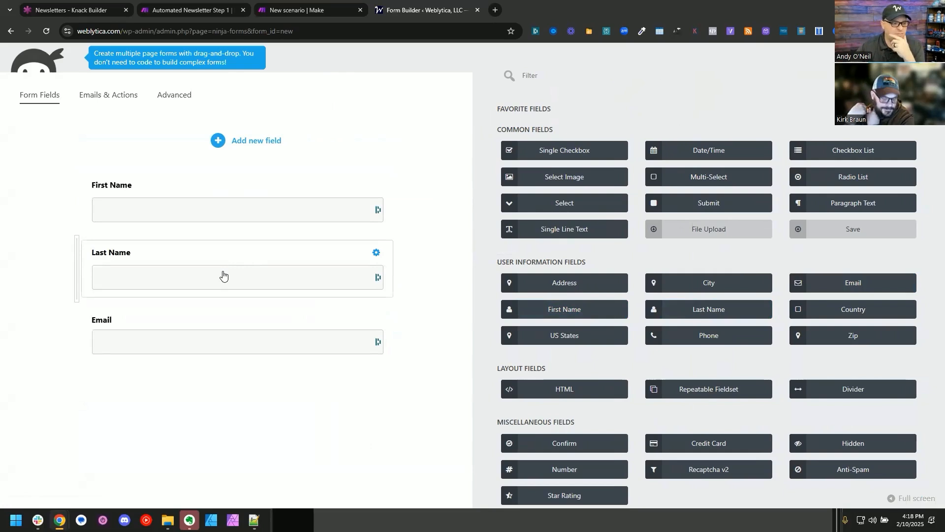
Step: Make the First Name, Last Name and Email fields of the form required
{"action": "left_click", "coordinate": [244, 212]}
{"action": "left_click", "coordinate": [731, 141]}
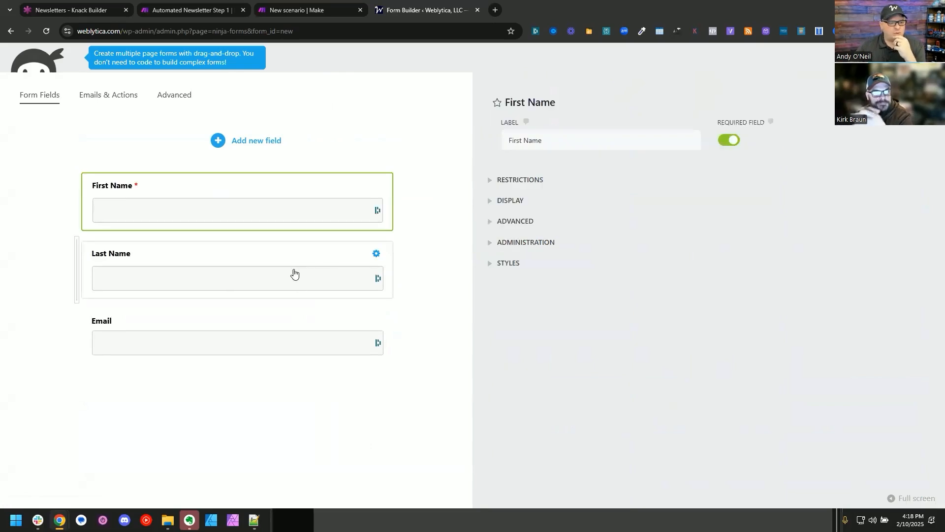
{"action": "left_click", "coordinate": [334, 256]}
{"action": "left_click", "coordinate": [729, 140]}
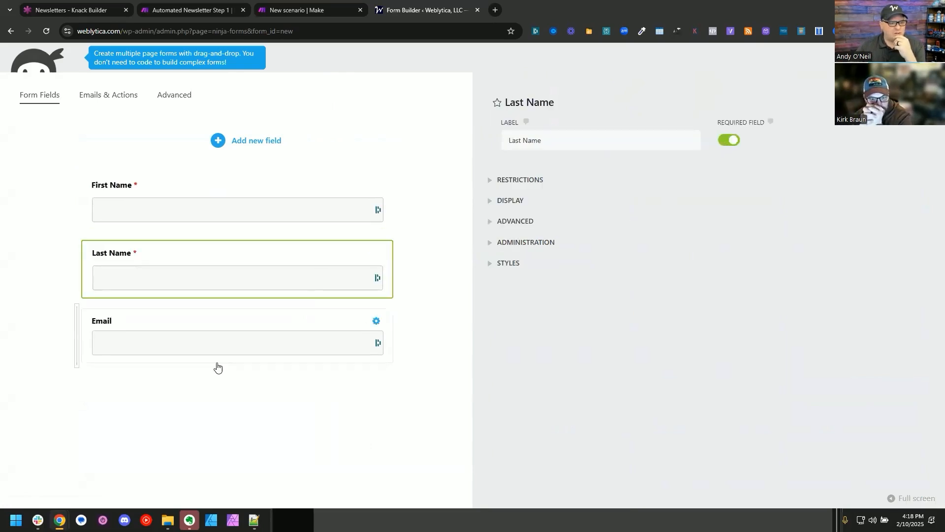
{"action": "left_click", "coordinate": [204, 328]}
{"action": "left_click", "coordinate": [729, 141]}
Step: Change the Email field's label to "Your Best Email"
{"action": "left_click", "coordinate": [622, 145]}
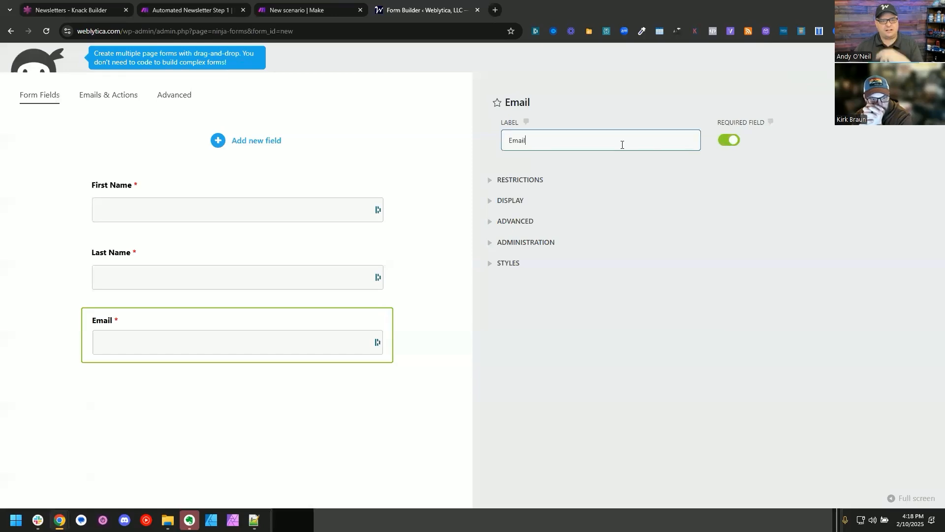
{"action": "key", "text": "Home"}
{"action": "type", "text": "Your Best"}
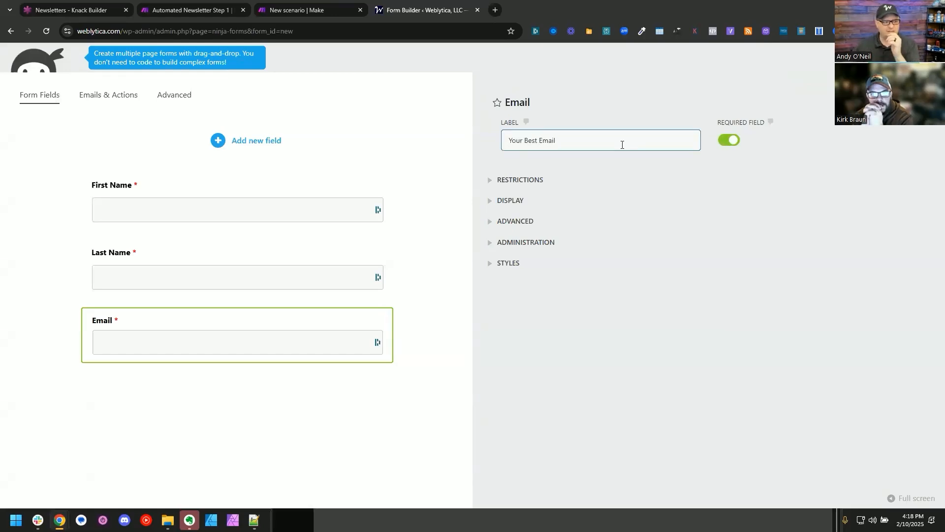
{"action": "left_click", "coordinate": [899, 94]}
Step: Publish the form with a submit button under the title "Automation Newsletter Subscribe"
{"action": "left_click", "coordinate": [899, 95]}
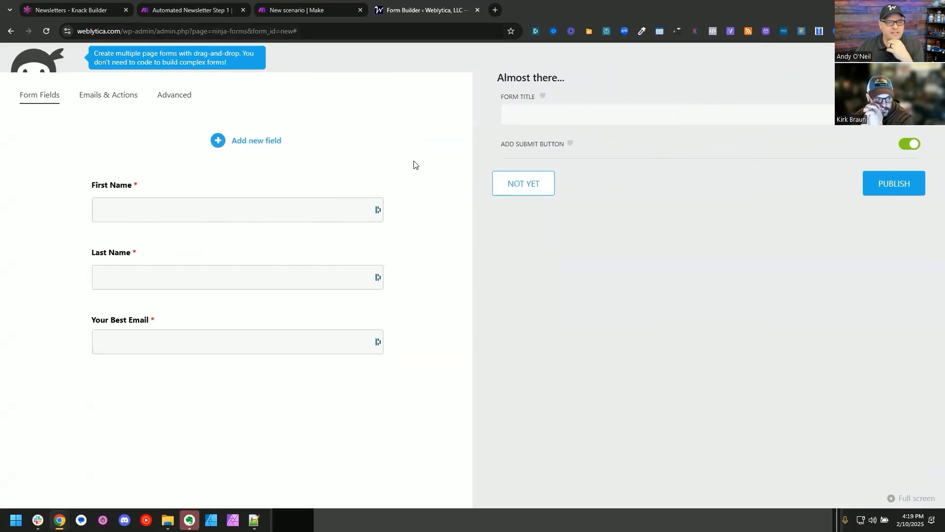
{"action": "left_click", "coordinate": [526, 118]}
{"action": "type", "text": "Automation"}
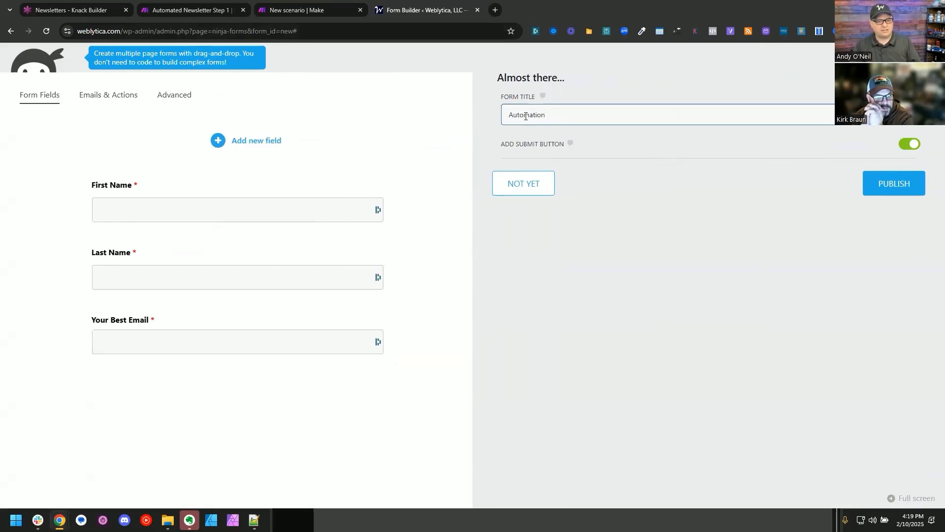
{"action": "type", "text": " Newsletter Subscribe"}
{"action": "left_click", "coordinate": [879, 186]}
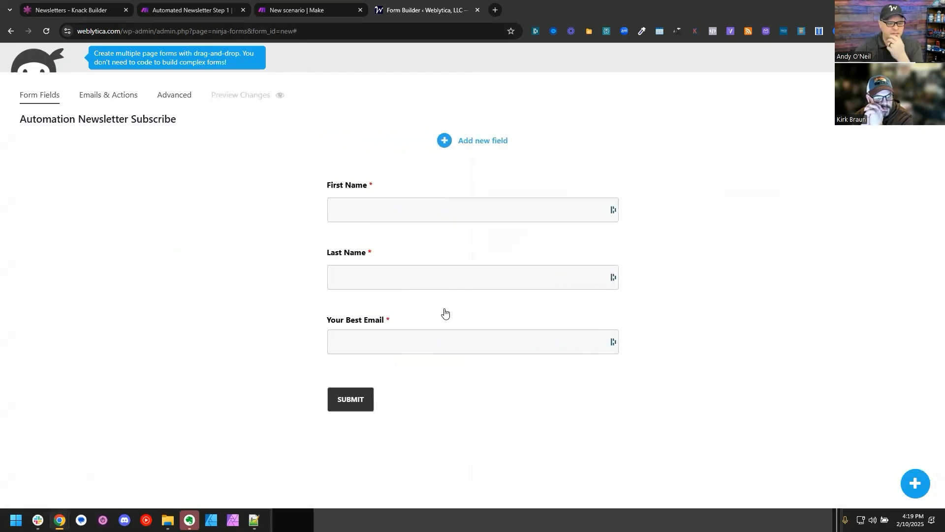
Step: Relabel the form's submit button "Subscribe Me!" and publish the change
{"action": "left_click", "coordinate": [407, 405]}
{"action": "double_click", "coordinate": [556, 134]}
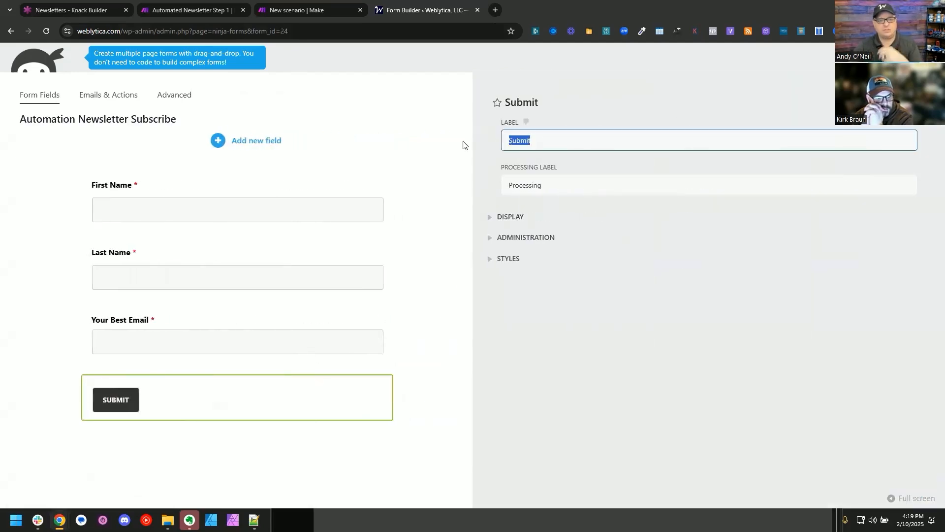
{"action": "type", "text": "S"}
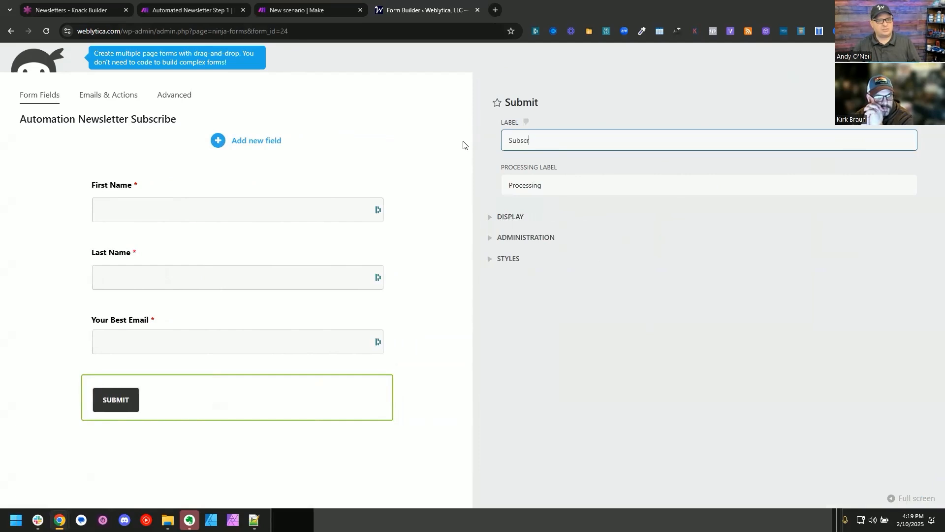
{"action": "left_click", "coordinate": [463, 145]}
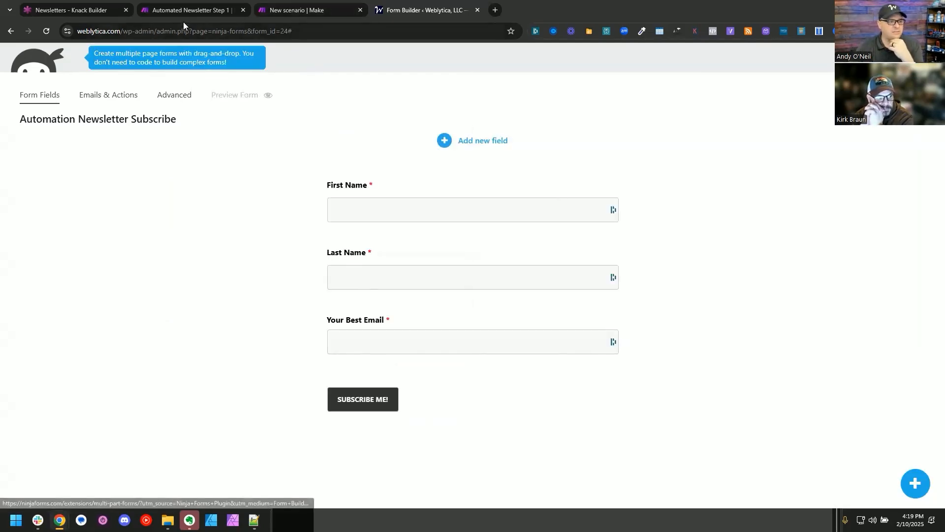
Step: Switch to the Step 2 newsletter scenario in Make, copy its name and open the scenarios list
{"action": "left_click", "coordinate": [180, 9]}
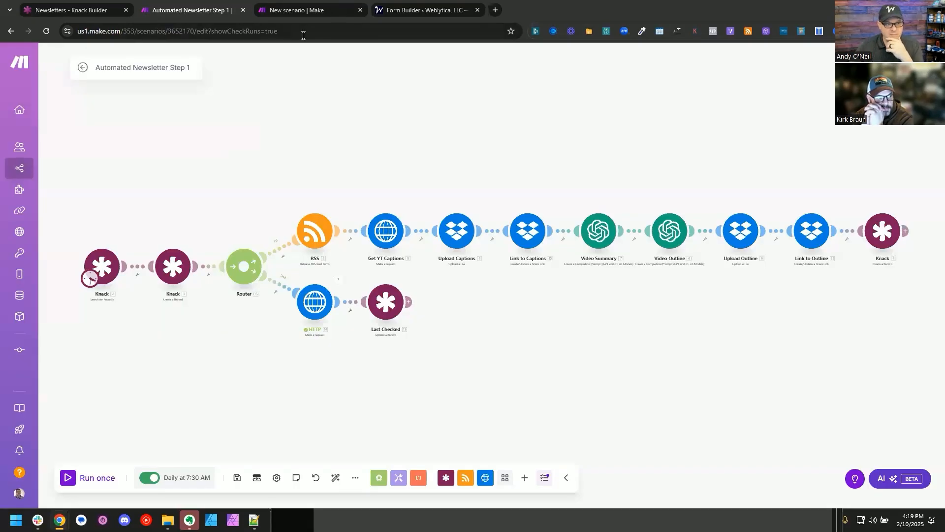
{"action": "left_click", "coordinate": [302, 5]}
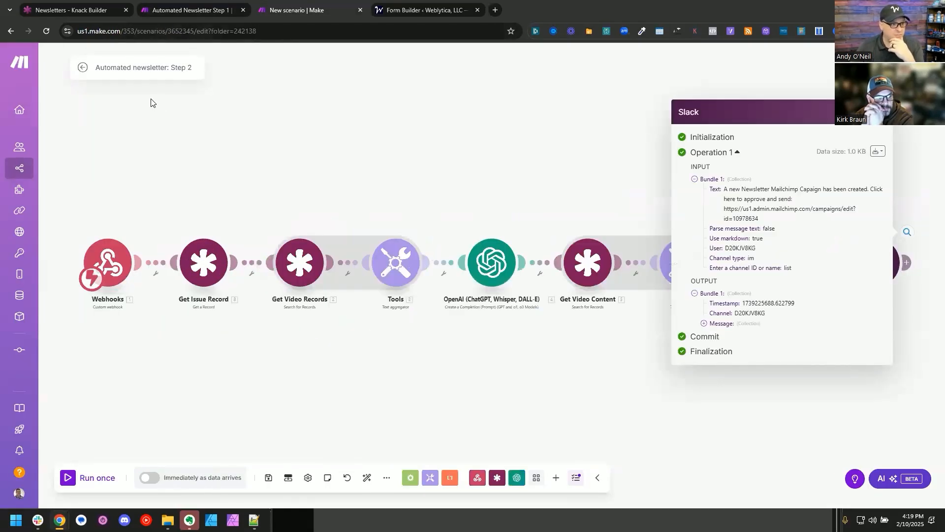
{"action": "left_click", "coordinate": [126, 66]}
{"action": "key", "text": "ctrl+c"}
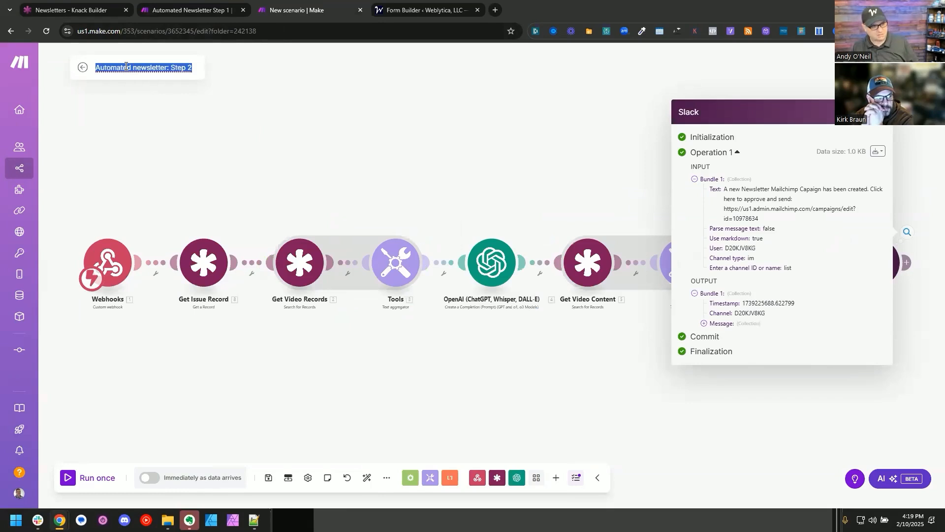
{"action": "left_click", "coordinate": [22, 166], "text": "ctrl"}
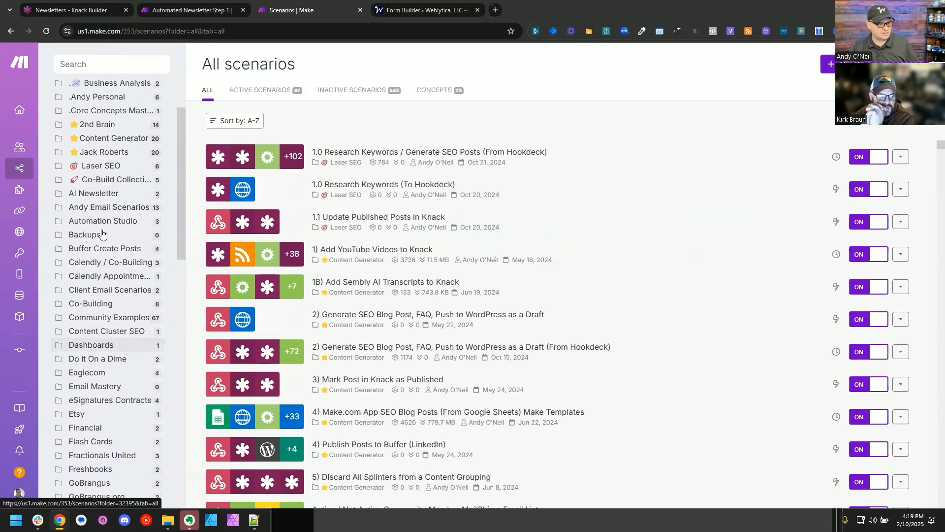
Step: Activate the Step 2 scenario in the AI Newsletter folder and create a new scenario there
{"action": "scroll", "coordinate": [101, 235], "scroll_direction": "up", "scroll_amount": 1}
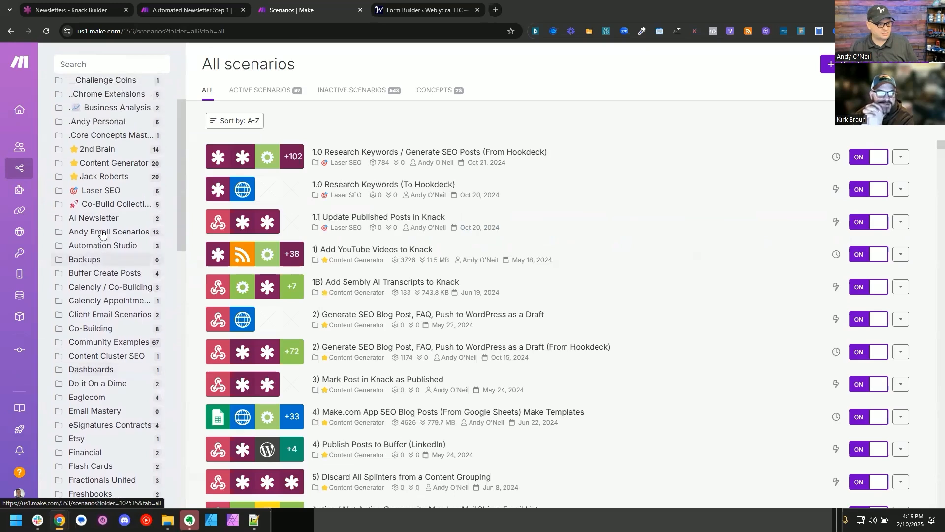
{"action": "left_click", "coordinate": [160, 261]}
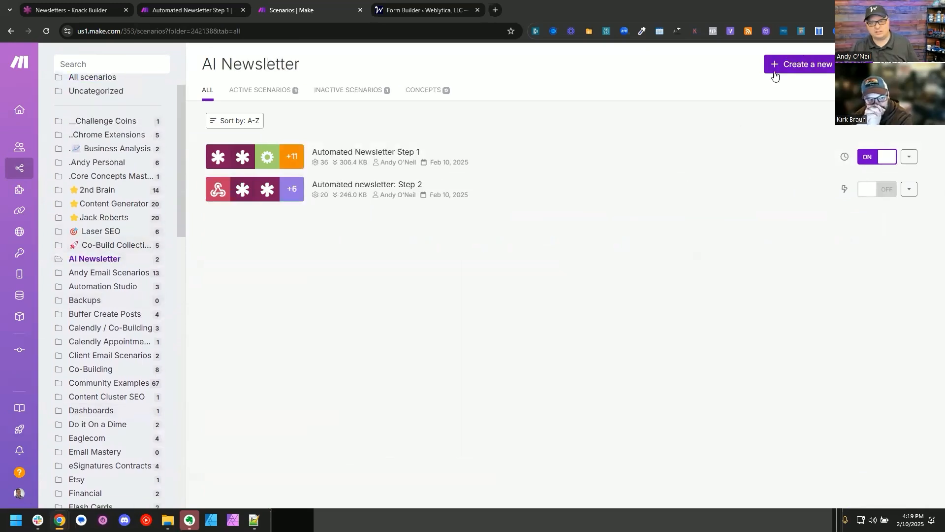
{"action": "left_click", "coordinate": [875, 192]}
{"action": "left_click", "coordinate": [797, 64]}
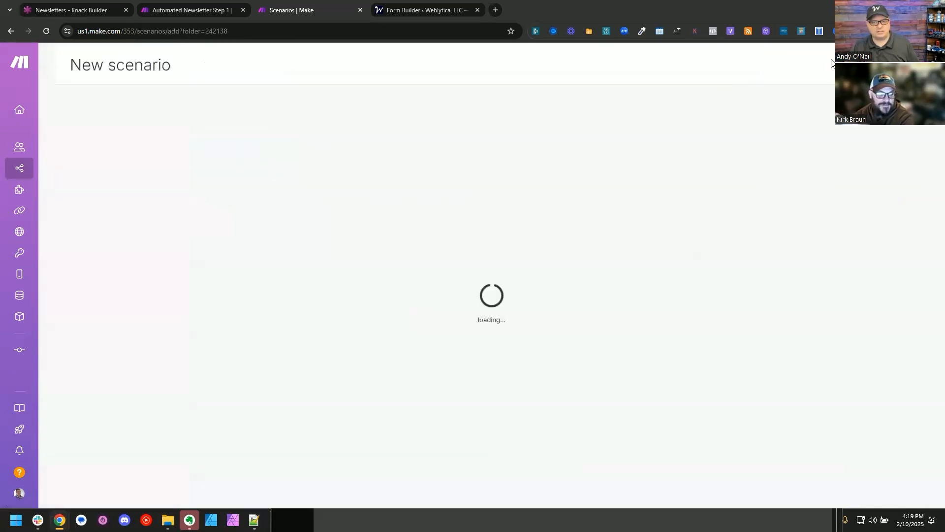
Step: Name the new scenario "Automated newsletter: Step 3 (Subscribe)"
{"action": "triple_click", "coordinate": [121, 68]}
{"action": "key", "text": "ctrl+v"}
{"action": "key", "text": "shift+Left"}
{"action": "type", "text": "3 (Subscribe)"}
{"action": "key", "text": "Return"}
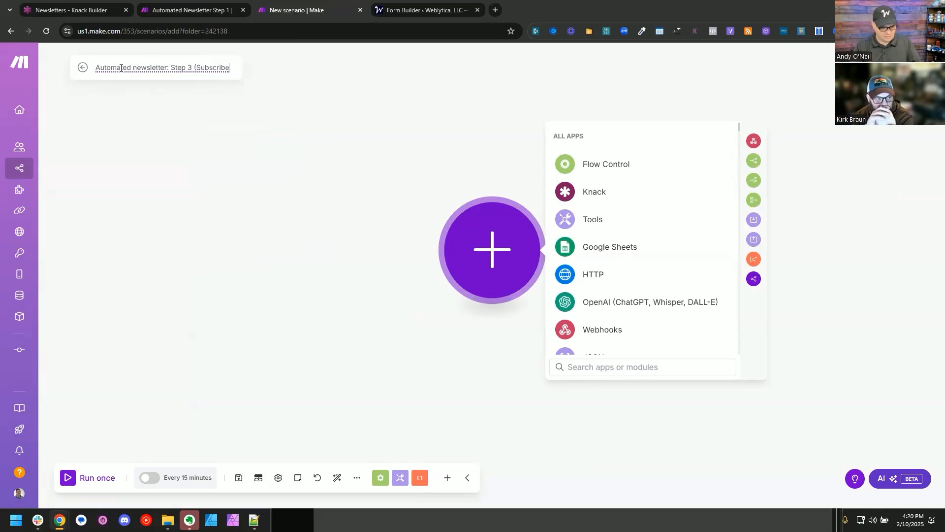
Step: Add a custom webhook trigger with a new webhook named "Automated newsletter: Step 3 (Subscribe)" and copy its address
{"action": "left_click", "coordinate": [608, 330]}
{"action": "left_click", "coordinate": [615, 247]}
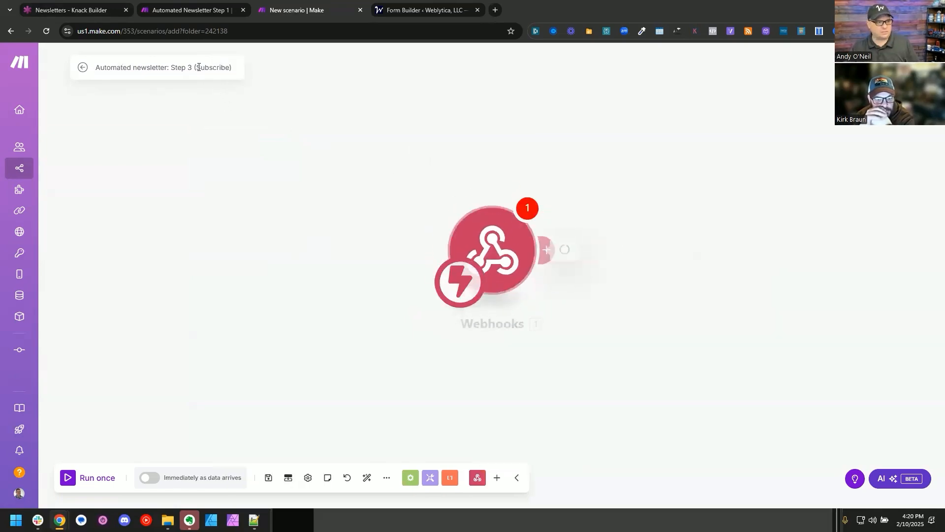
{"action": "double_click", "coordinate": [198, 67]}
{"action": "triple_click", "coordinate": [198, 68]}
{"action": "key", "text": "ctrl+c"}
{"action": "left_click", "coordinate": [749, 247]}
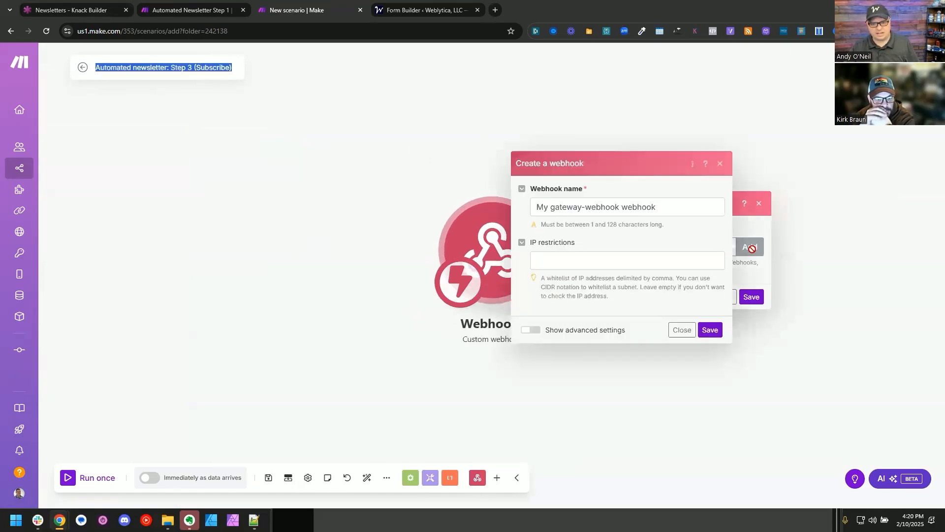
{"action": "triple_click", "coordinate": [631, 209]}
{"action": "key", "text": "ctrl+v"}
{"action": "left_click", "coordinate": [710, 329]}
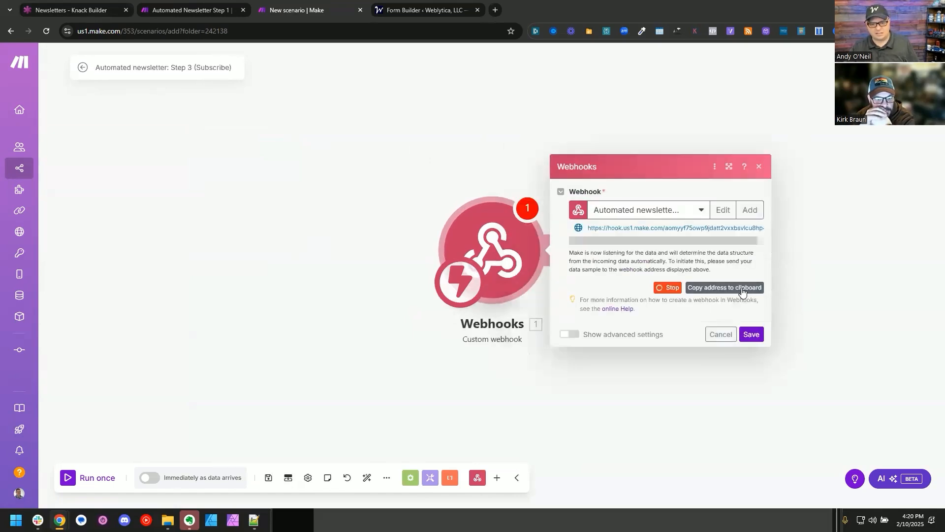
{"action": "left_click", "coordinate": [752, 327]}
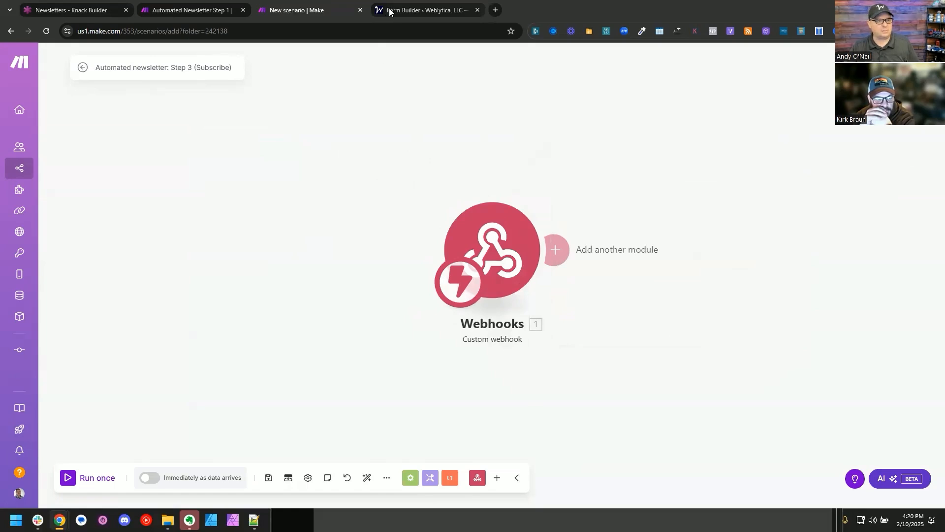
Step: Switch to the WordPress form builder and disable the form's Admin Email and Record Submission actions
{"action": "left_click", "coordinate": [389, 8]}
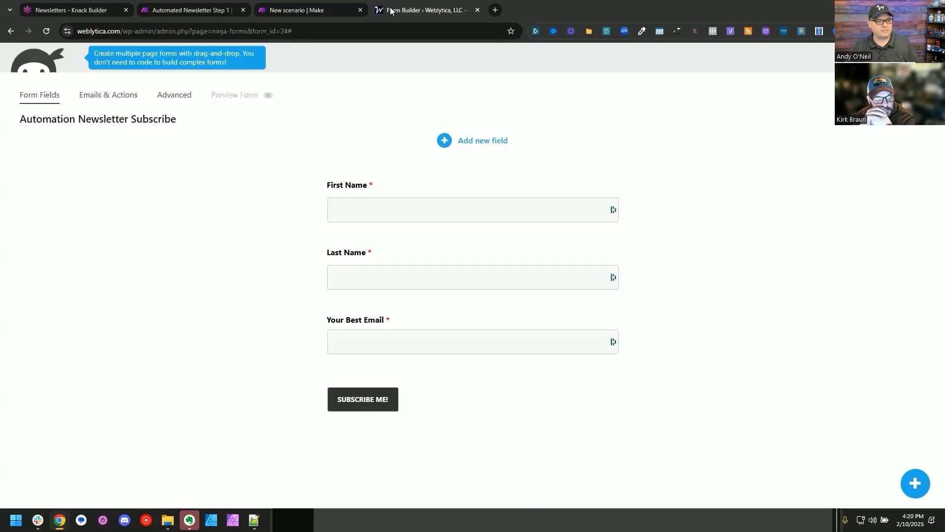
{"action": "left_click", "coordinate": [129, 93]}
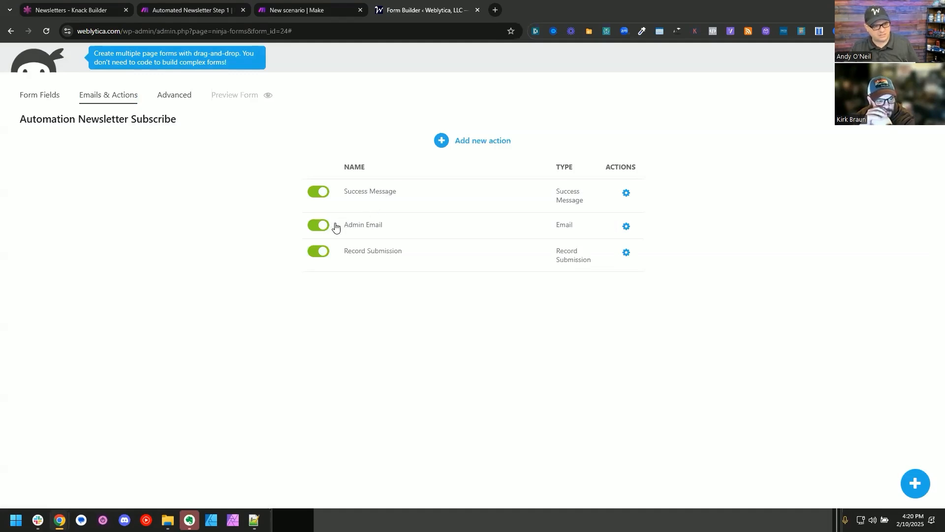
{"action": "left_click", "coordinate": [318, 226]}
{"action": "left_click", "coordinate": [317, 252]}
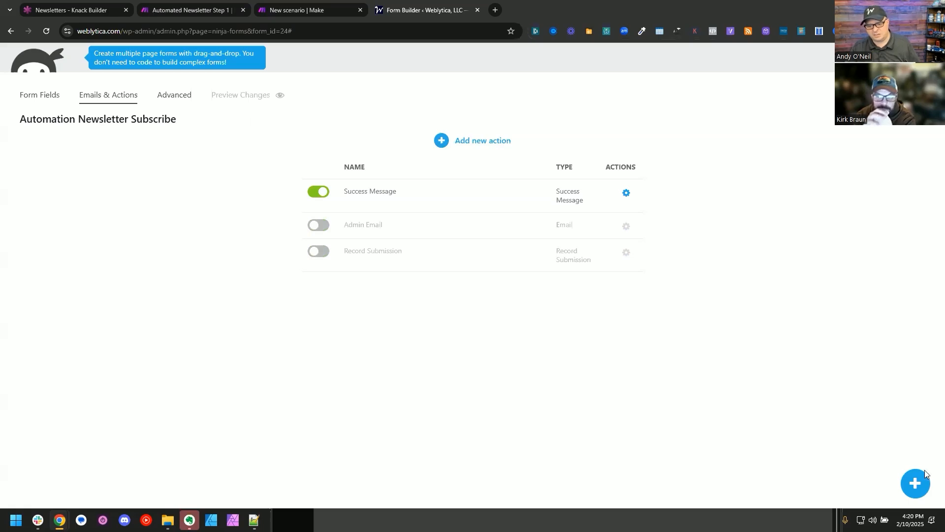
Step: Add a Zapier action named "Make Webhook" to the form with the copied Make webhook address, and publish the form
{"action": "left_click", "coordinate": [915, 483]}
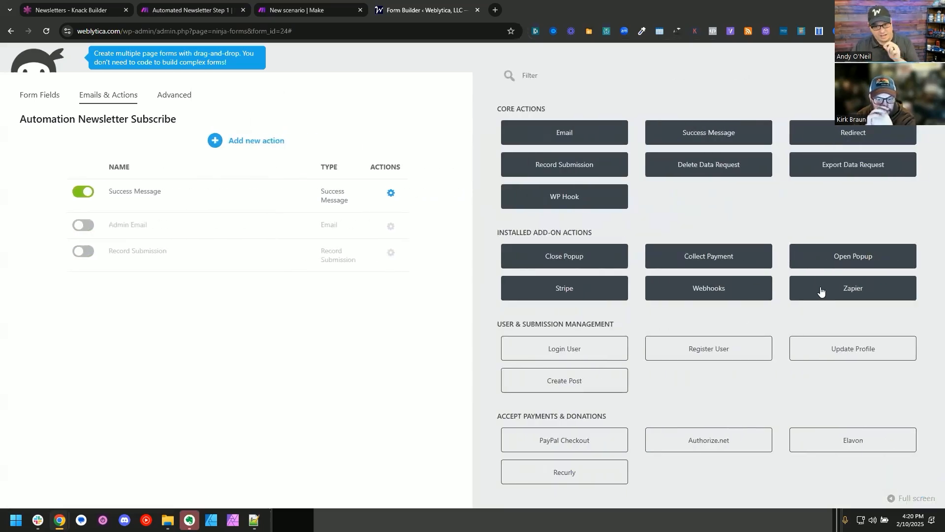
{"action": "left_click", "coordinate": [820, 292]}
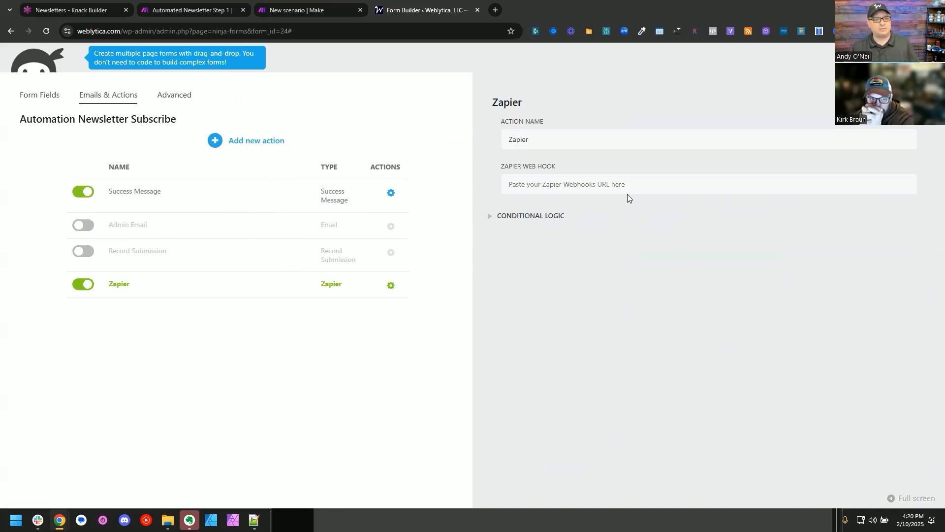
{"action": "left_click", "coordinate": [595, 134]}
{"action": "key", "text": "ctrl+a"}
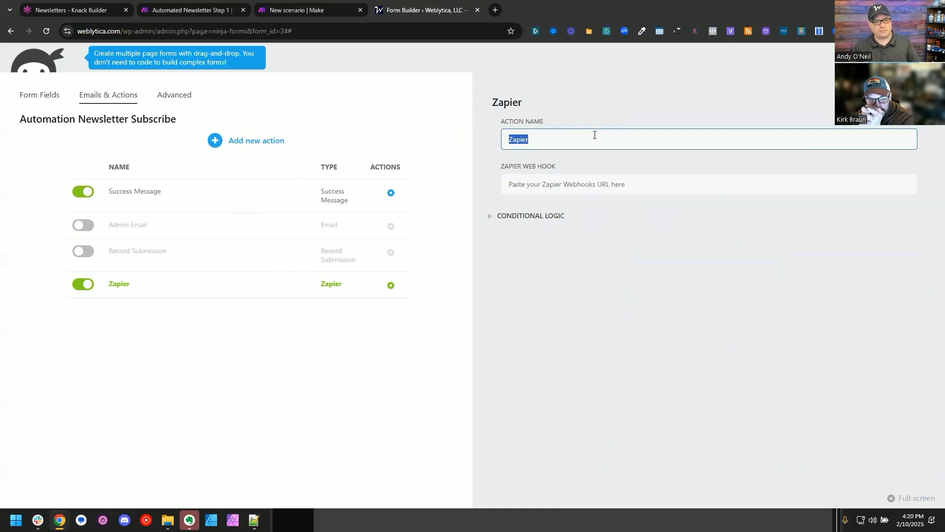
{"action": "type", "text": "Make We"}
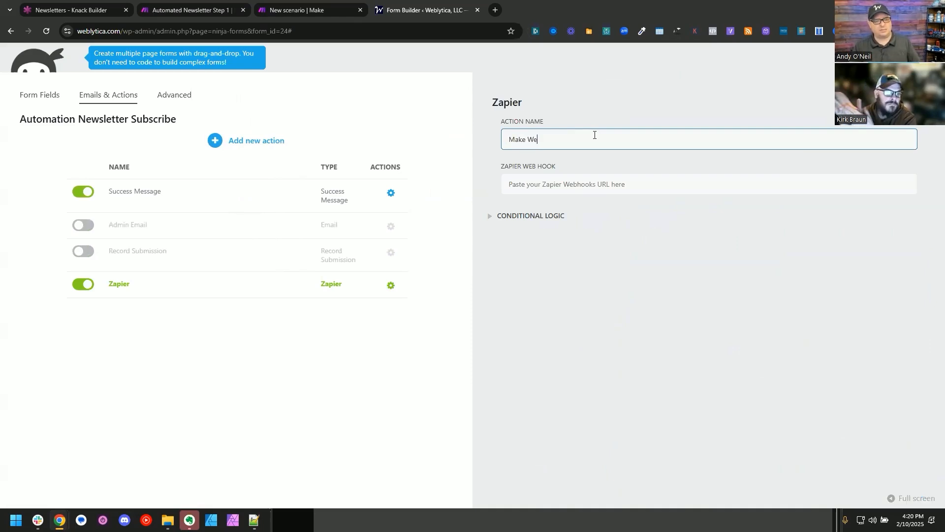
{"action": "type", "text": "bhook"}
{"action": "key", "text": "Tab"}
{"action": "key", "text": "ctrl+v"}
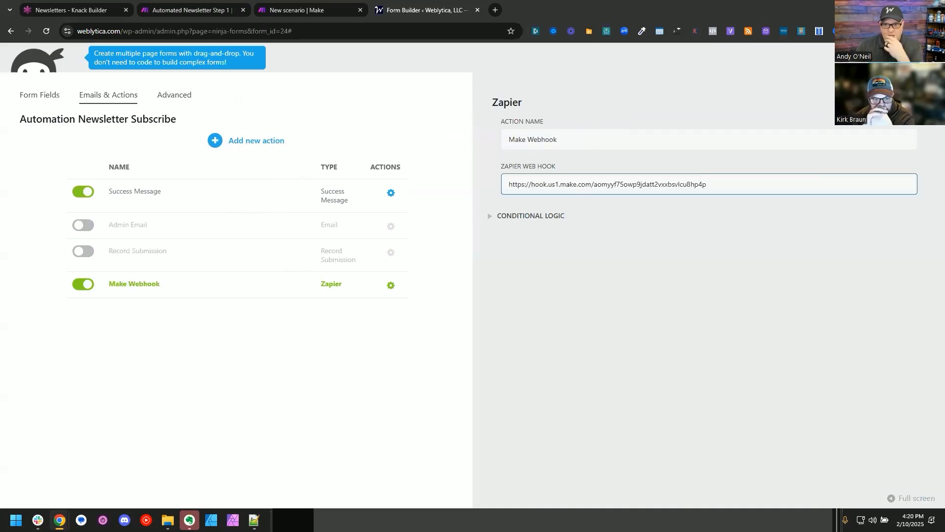
{"action": "left_click", "coordinate": [908, 58]}
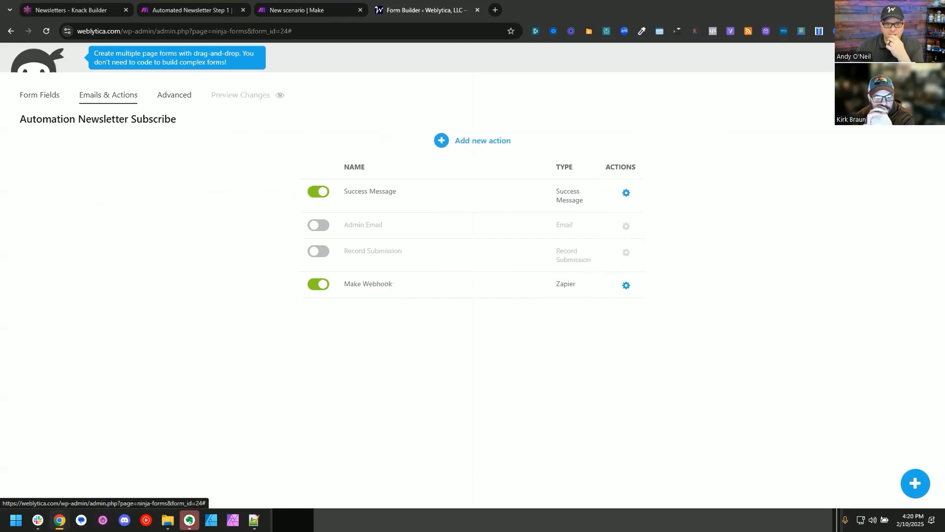
Step: Run the Step 3 scenario once in Make and test its webhook from the form's preview page
{"action": "left_click", "coordinate": [251, 95]}
{"action": "left_click", "coordinate": [295, 9]}
{"action": "left_click", "coordinate": [87, 478]}
{"action": "left_click", "coordinate": [532, 7]}
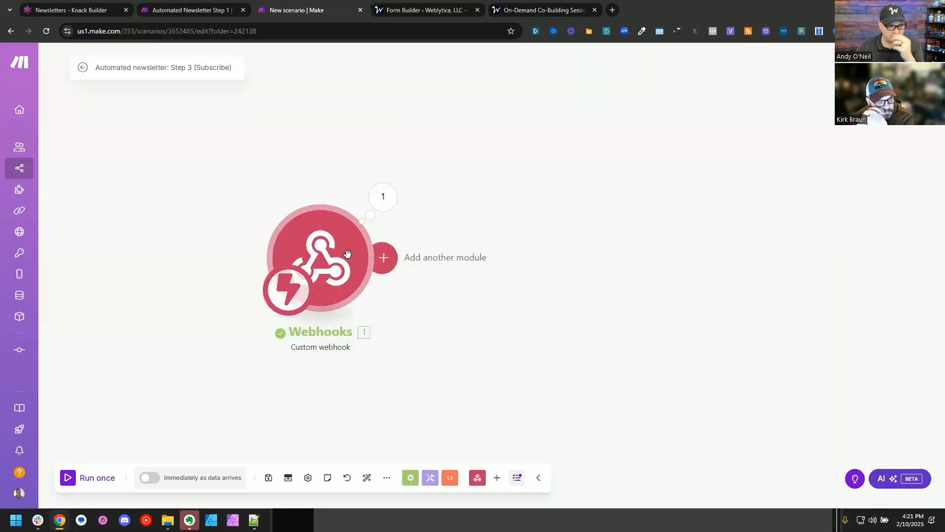
Step: Add a Mailchimp Add/Update a Subscriber module after the webhook and select the AI Newsletter list
{"action": "left_click", "coordinate": [387, 256]}
{"action": "type", "text": "mailchimp"}
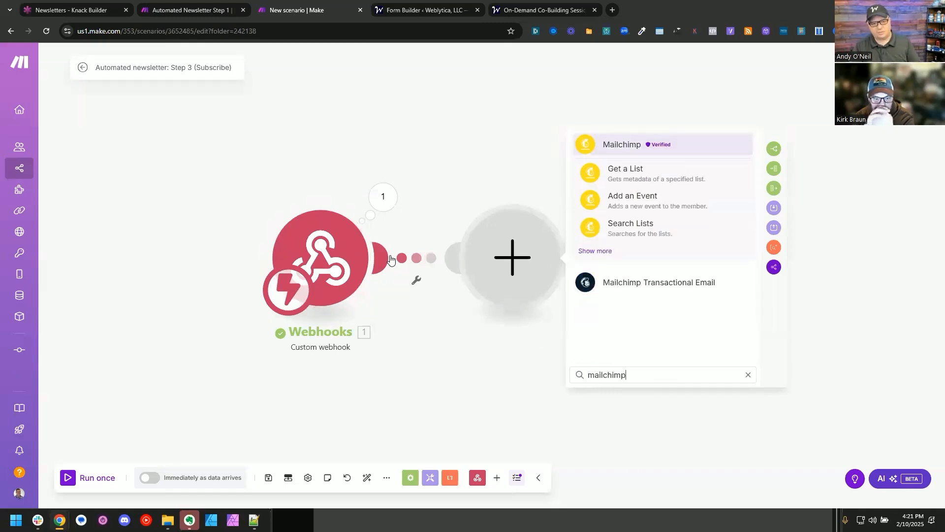
{"action": "left_click", "coordinate": [608, 148]}
{"action": "type", "text": "sub"}
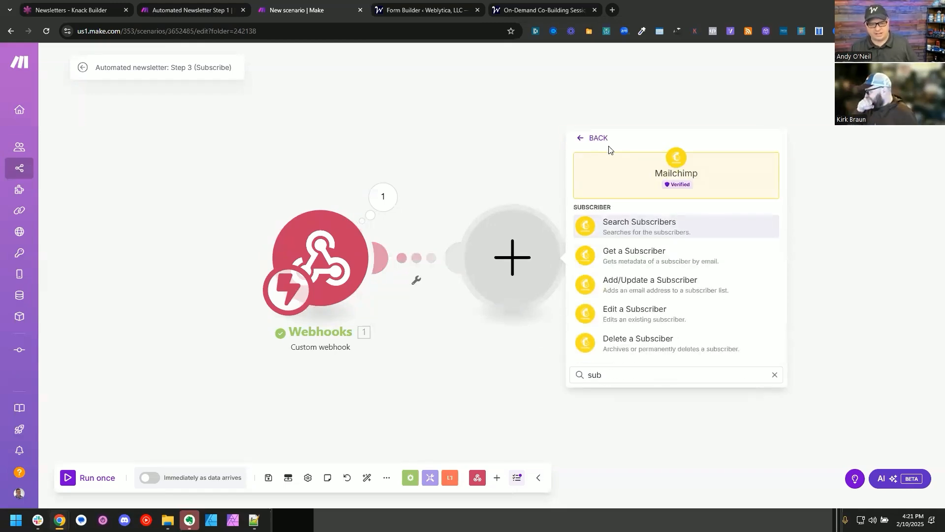
{"action": "left_click", "coordinate": [634, 286]}
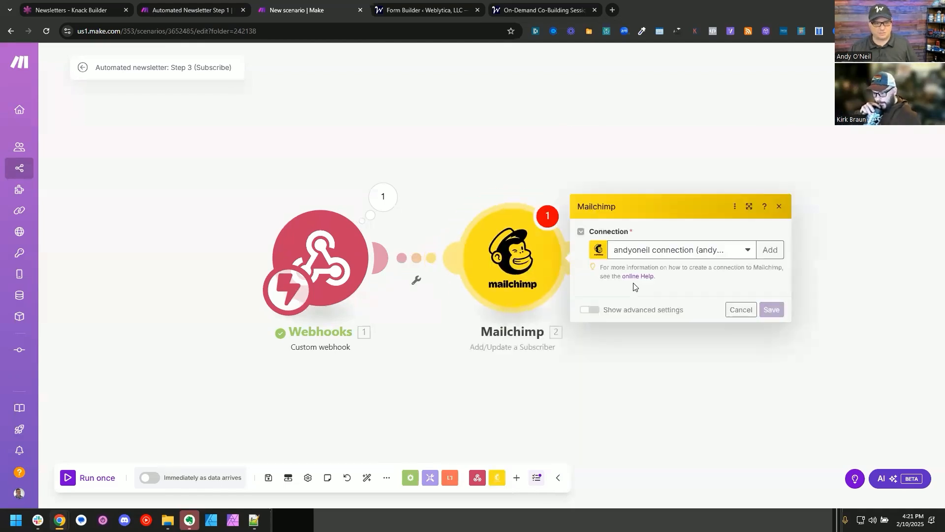
{"action": "left_click", "coordinate": [640, 207]}
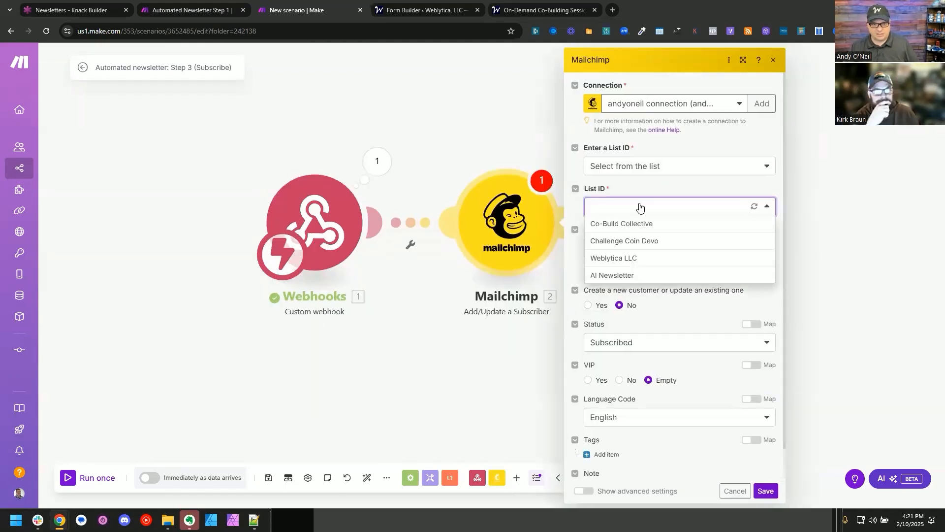
{"action": "left_click", "coordinate": [648, 276]}
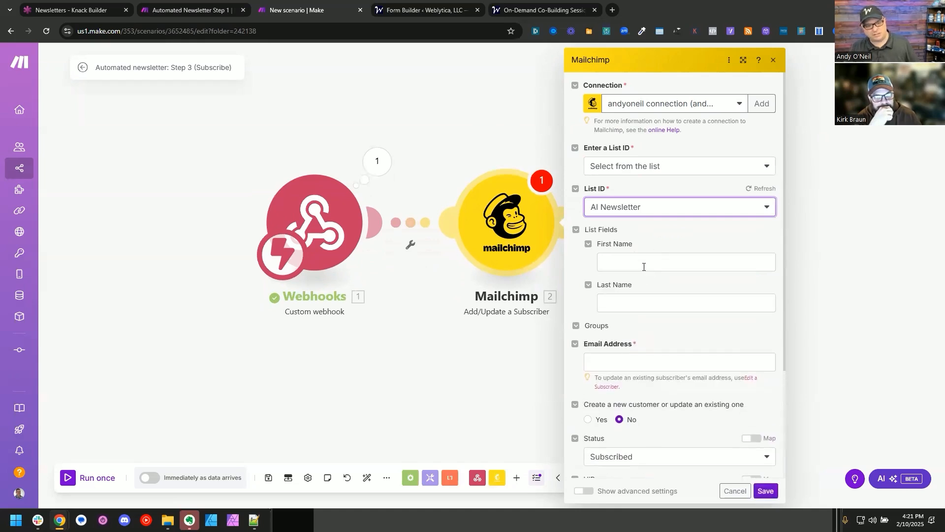
Step: Map the subscriber's First Name, Last Name and Email Address to the webhook's First Name, Last Name and Your Best Email values
{"action": "left_click", "coordinate": [643, 266]}
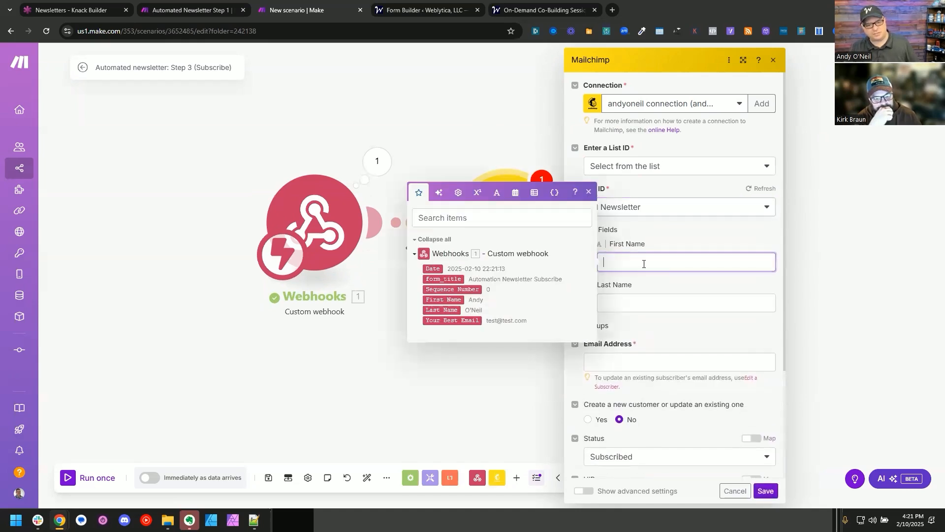
{"action": "left_click", "coordinate": [447, 300]}
{"action": "left_click_drag", "start_coordinate": [446, 311], "coordinate": [655, 303]}
{"action": "left_click", "coordinate": [658, 355]}
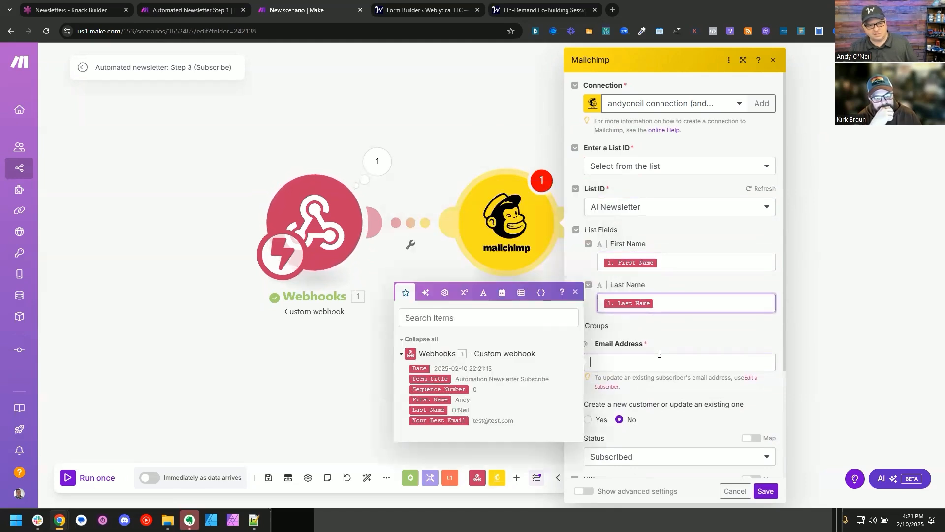
{"action": "left_click_drag", "start_coordinate": [443, 420], "coordinate": [655, 352]}
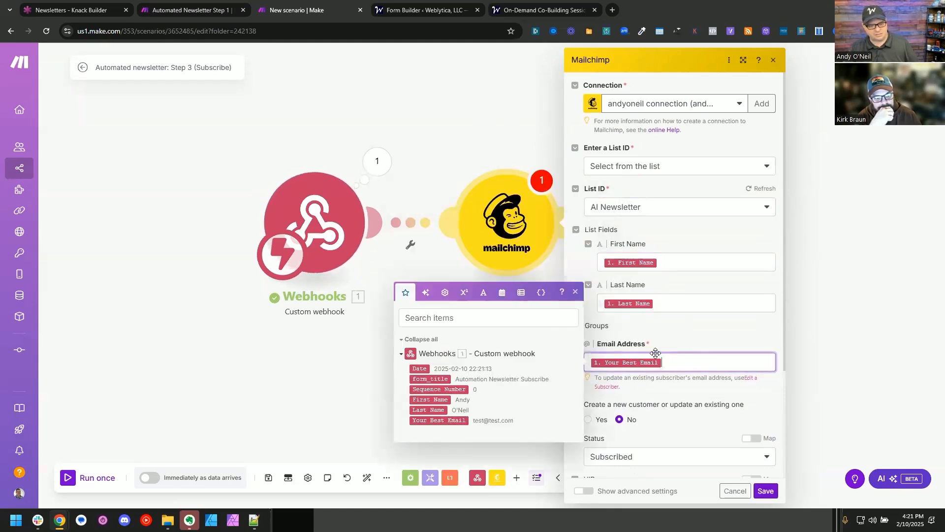
{"action": "left_click", "coordinate": [679, 341]}
Step: Enable creating a new customer or updating an existing one, and add an active tag named "Automation Newsletter"
{"action": "scroll", "coordinate": [680, 342], "scroll_direction": "down", "scroll_amount": 3}
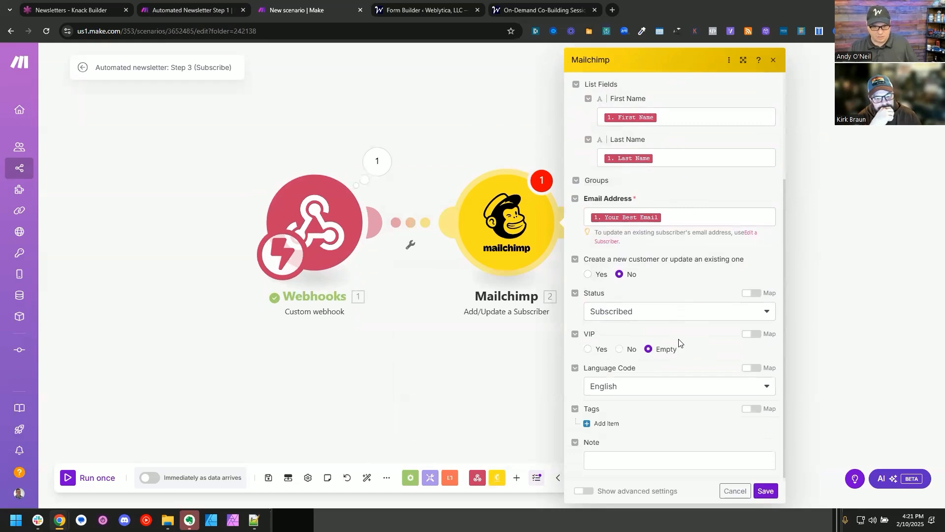
{"action": "left_click", "coordinate": [587, 275]}
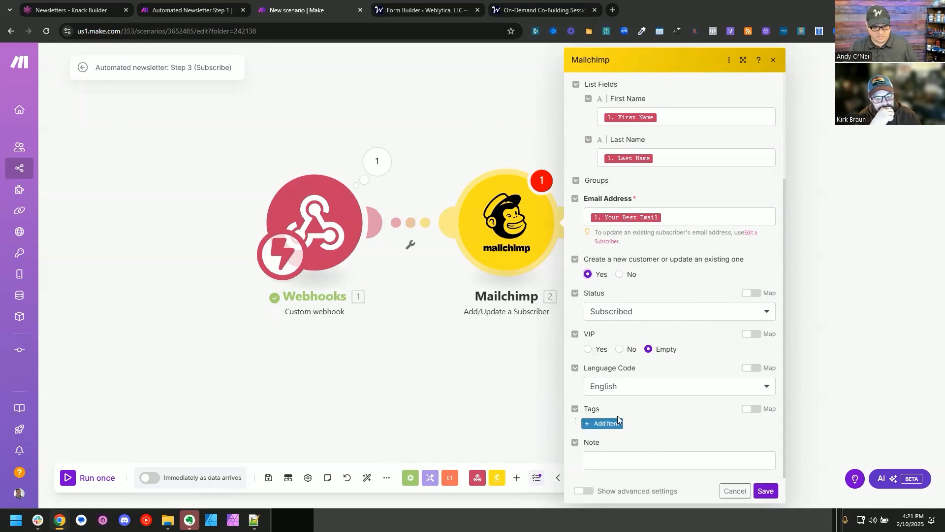
{"action": "left_click", "coordinate": [606, 423]}
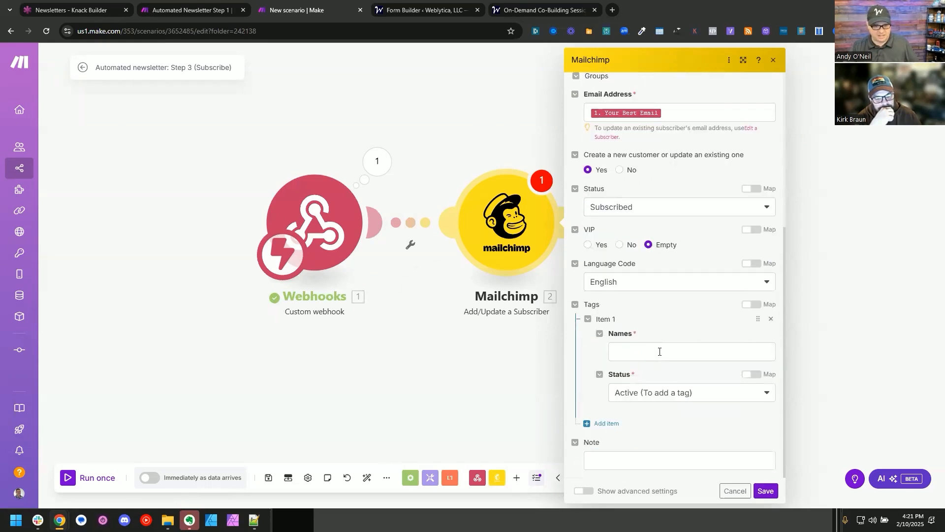
{"action": "left_click", "coordinate": [660, 352]}
{"action": "type", "text": "Automation Newslett"}
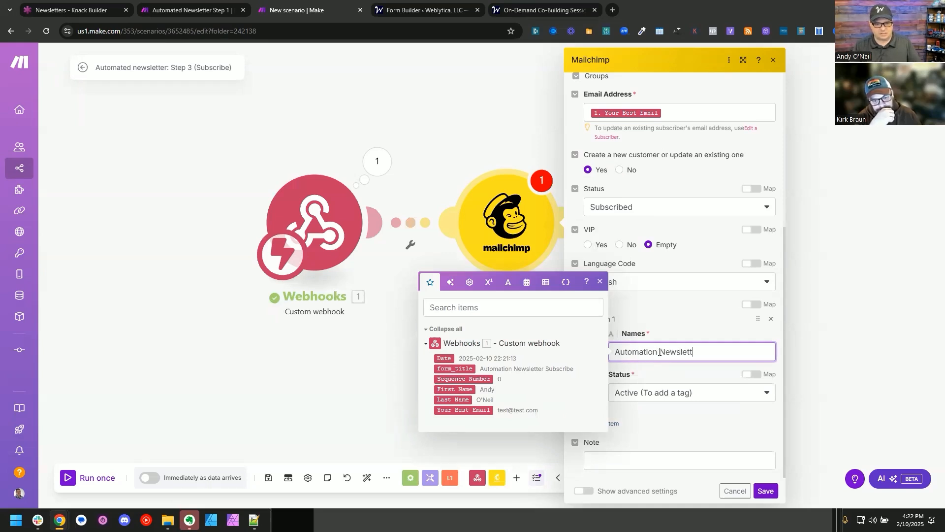
{"action": "type", "text": "er"}
{"action": "left_click", "coordinate": [568, 455]}
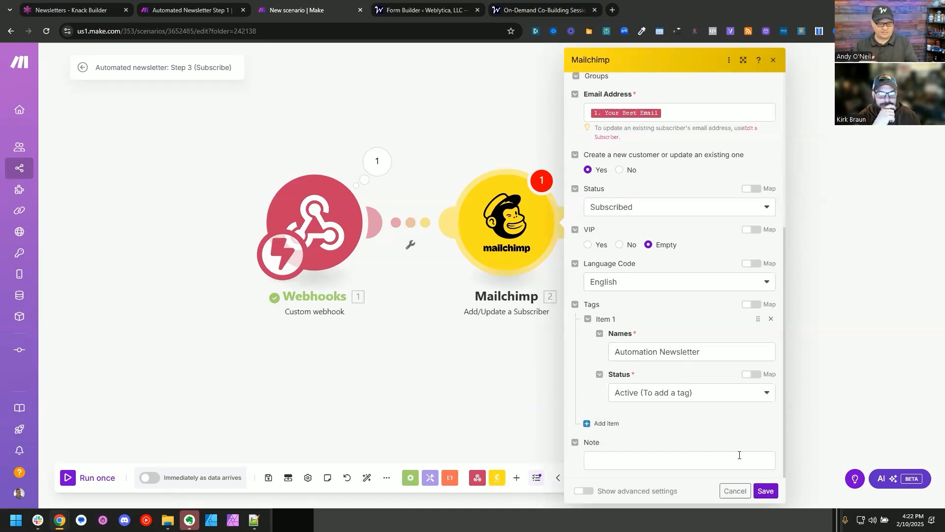
Step: Rename the subscriber tag as "Make.com Newsletter", save the module settings, and save and auto-align the scenario
{"action": "double_click", "coordinate": [637, 350]}
{"action": "type", "text": "Make.com"}
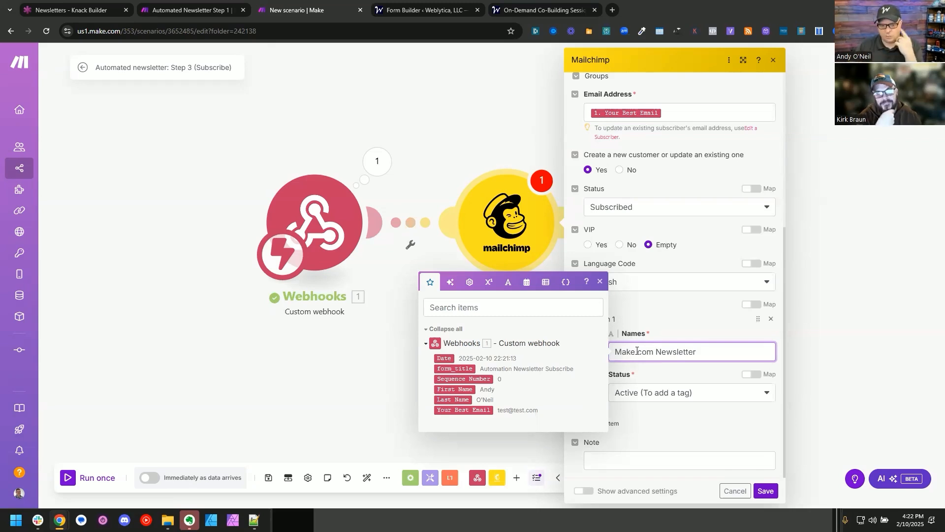
{"action": "left_click", "coordinate": [703, 431]}
{"action": "left_click", "coordinate": [766, 490]}
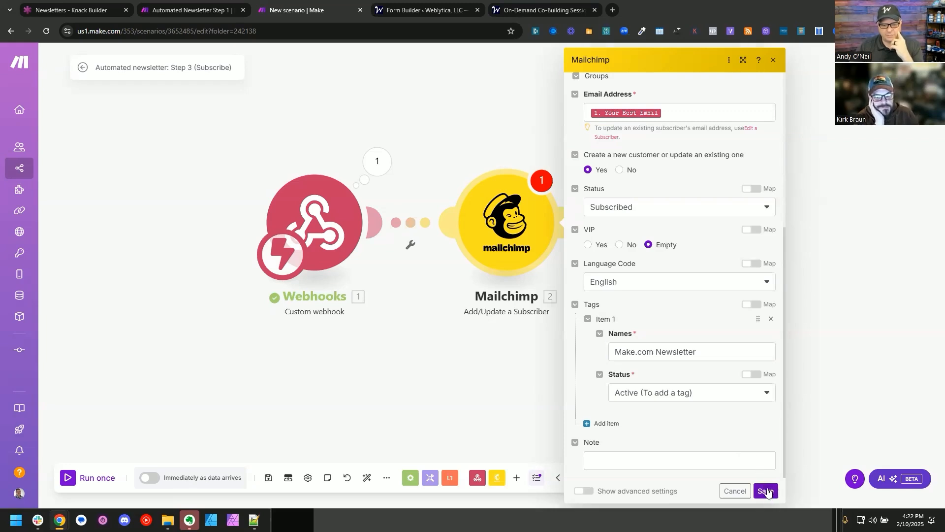
{"action": "left_click", "coordinate": [265, 485]}
{"action": "left_click", "coordinate": [365, 481]}
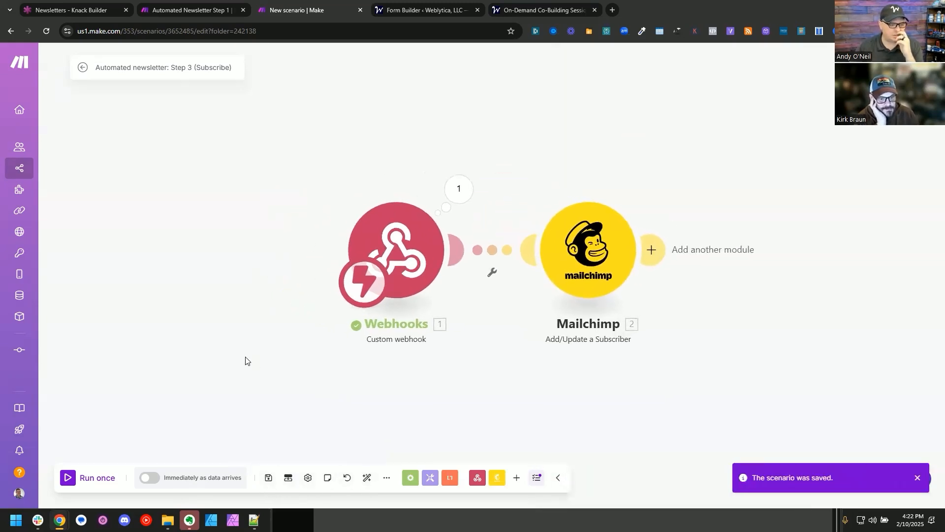
Step: Run the Step 3 scenario once and reload the WordPress form's preview page
{"action": "left_click", "coordinate": [68, 478]}
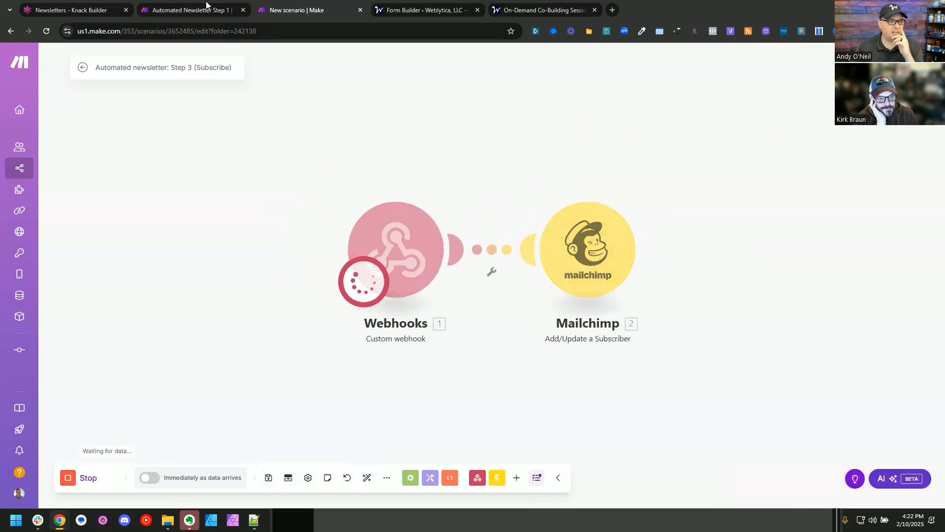
{"action": "left_click", "coordinate": [388, 5]}
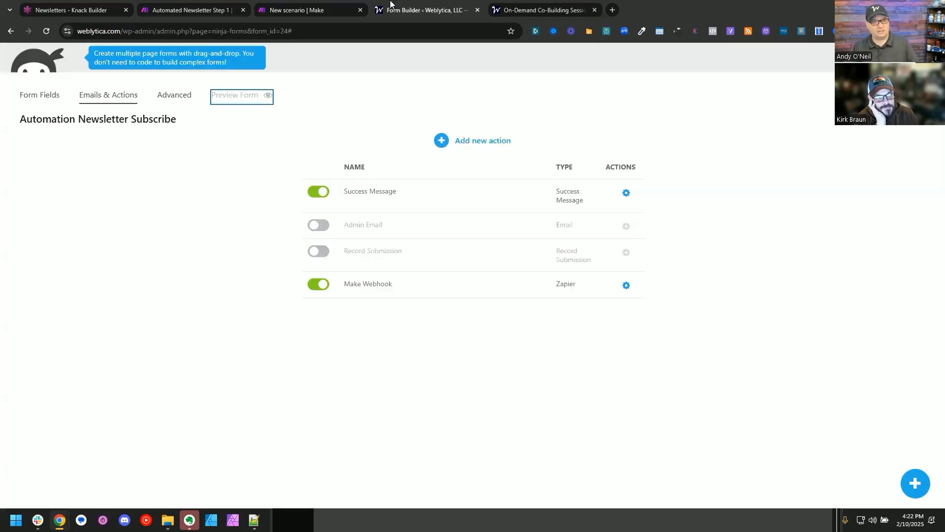
{"action": "left_click", "coordinate": [544, 10]}
{"action": "key", "text": "F5"}
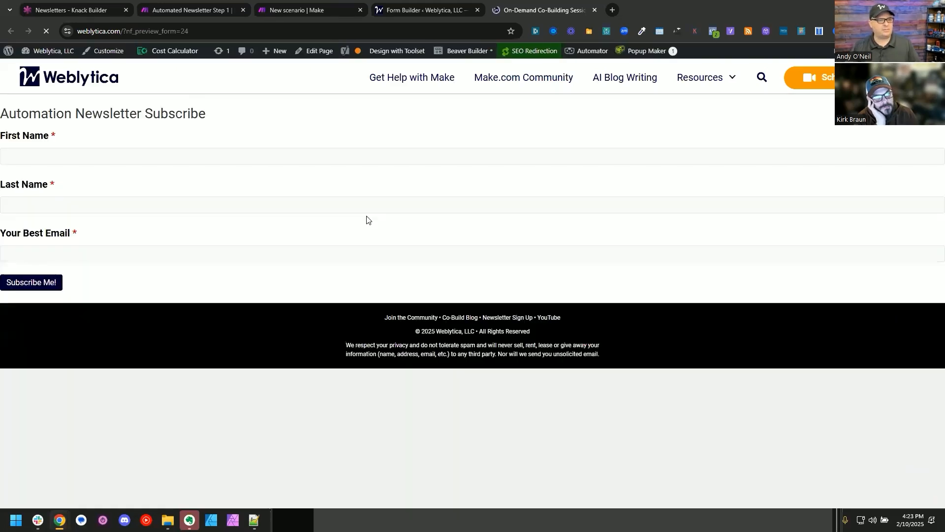
Step: Fill in the subscribe form with the first name, last name and email address, and submit it
{"action": "left_click", "coordinate": [44, 157]}
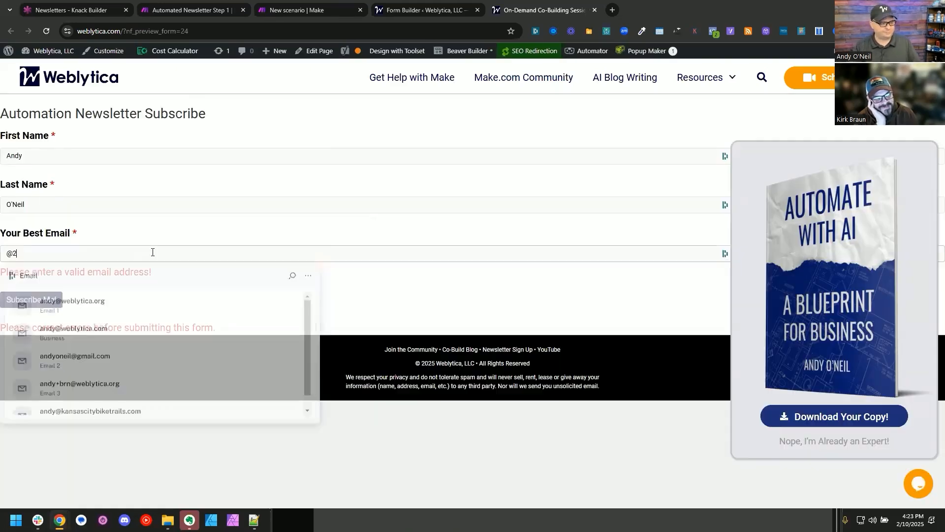
{"action": "key", "text": "BackSpace"}
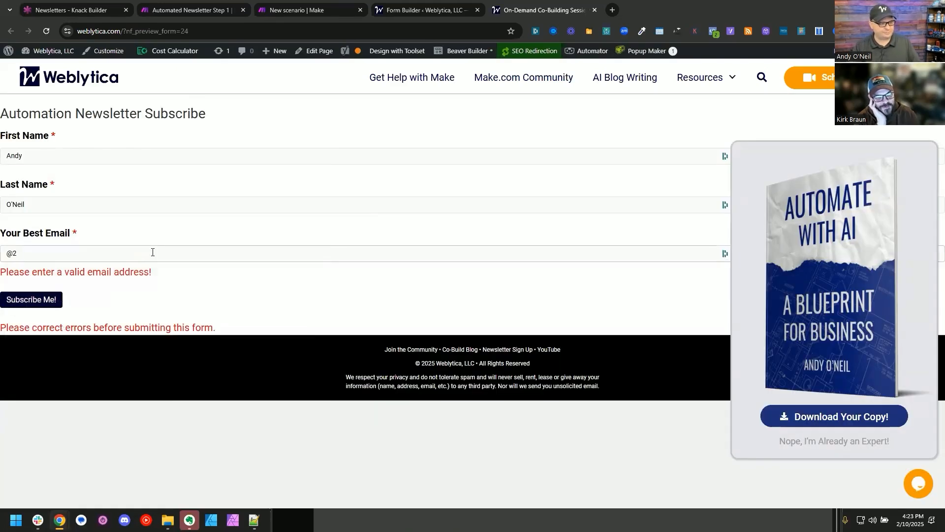
{"action": "type", "text": "webc"}
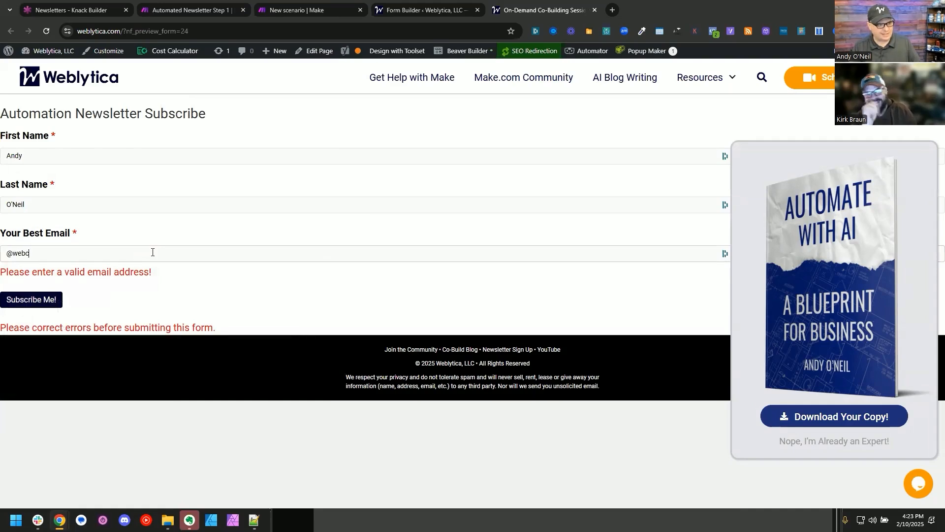
{"action": "key", "text": "BackSpace"}
{"action": "key", "text": "BackSpace"}
{"action": "key", "text": "BackSpace"}
{"action": "key", "text": "BackSpace"}
{"action": "key", "text": "BackSpace"}
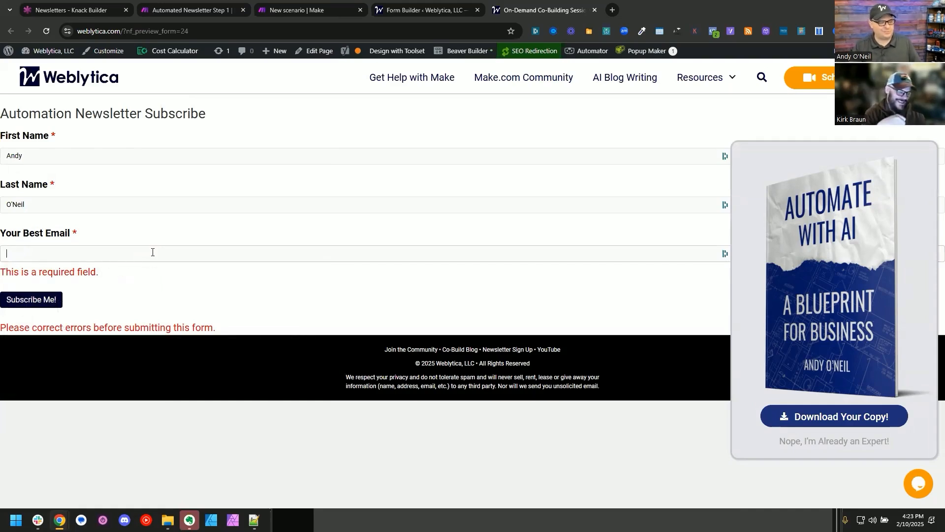
{"action": "type", "text": "andy"}
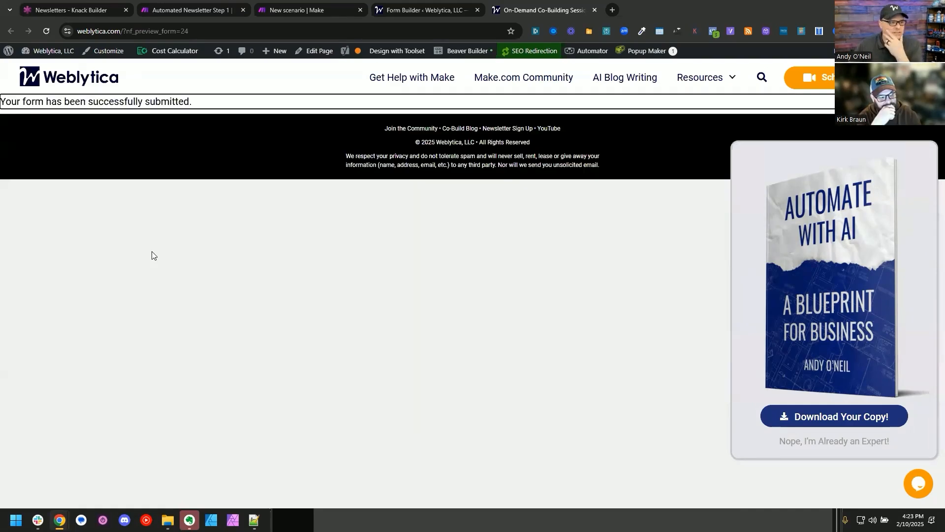
Step: Return to the Step 3 scenario in Make and inspect the Mailchimp module's run output
{"action": "left_click", "coordinate": [413, 2]}
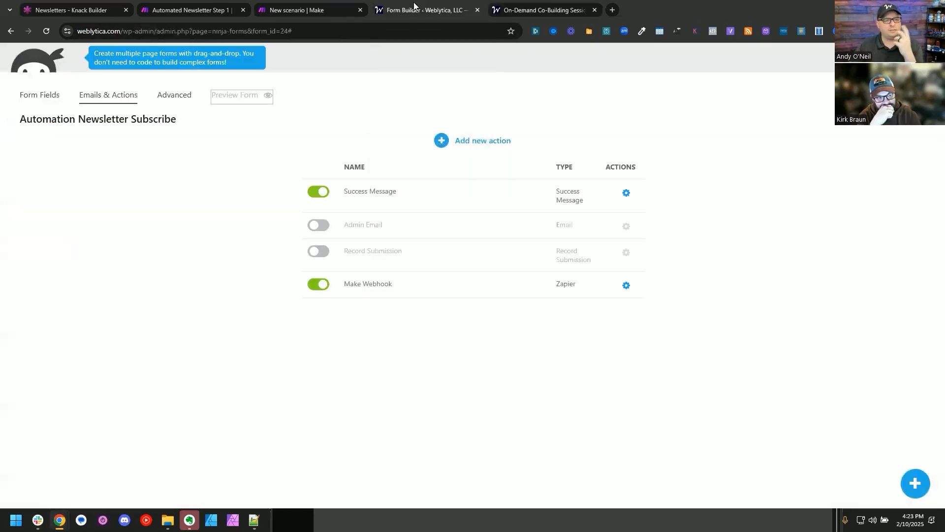
{"action": "left_click", "coordinate": [324, 3]}
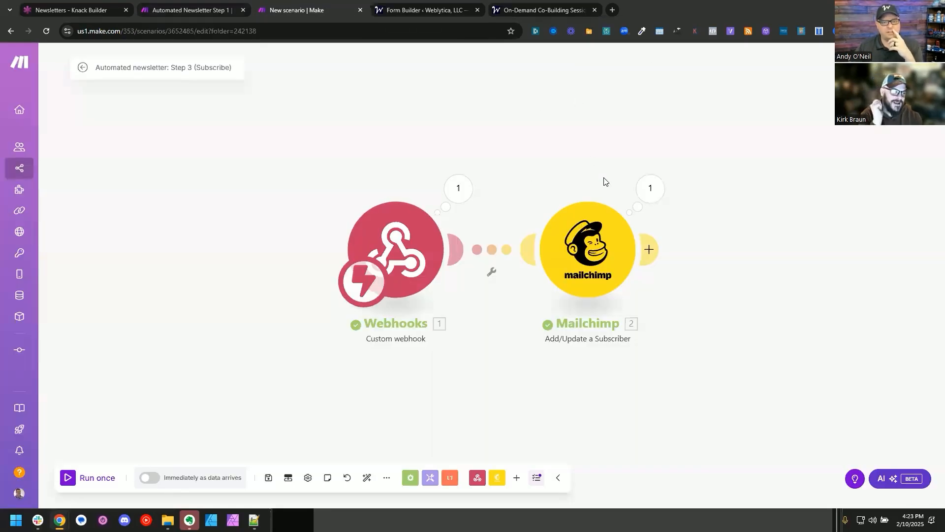
{"action": "left_click", "coordinate": [652, 191]}
{"action": "left_click", "coordinate": [485, 82]}
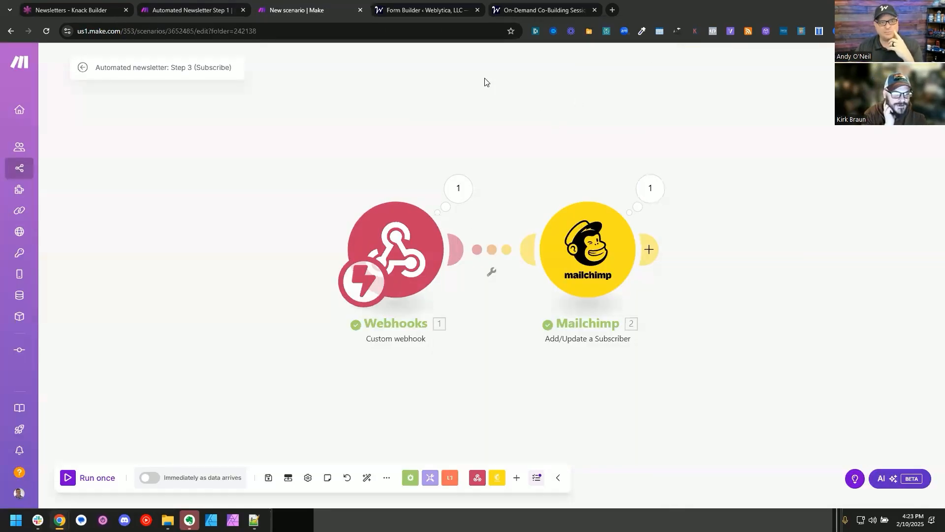
Step: Switch to Mailchimp, leave the draft campaign, and examine all contacts in the AI Newsletter audience
{"action": "key", "text": "alt+Tab"}
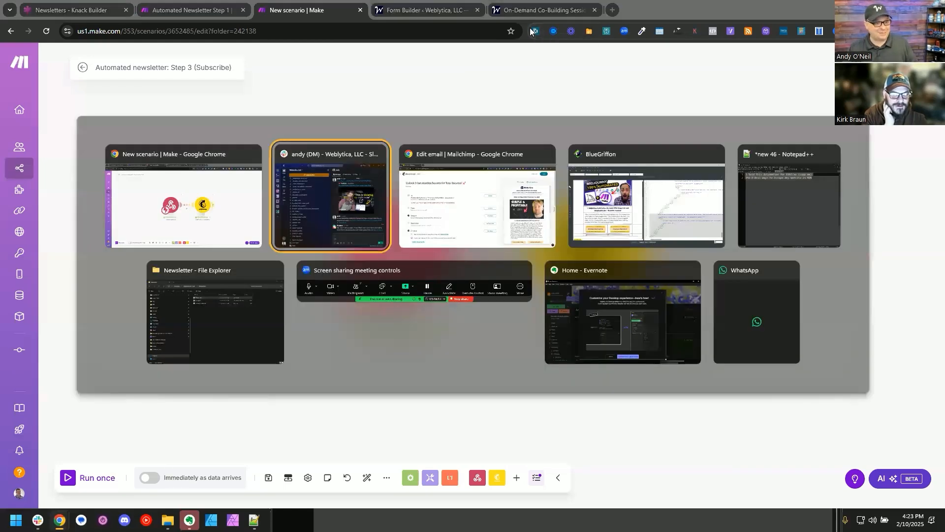
{"action": "key", "text": "alt+Tab"}
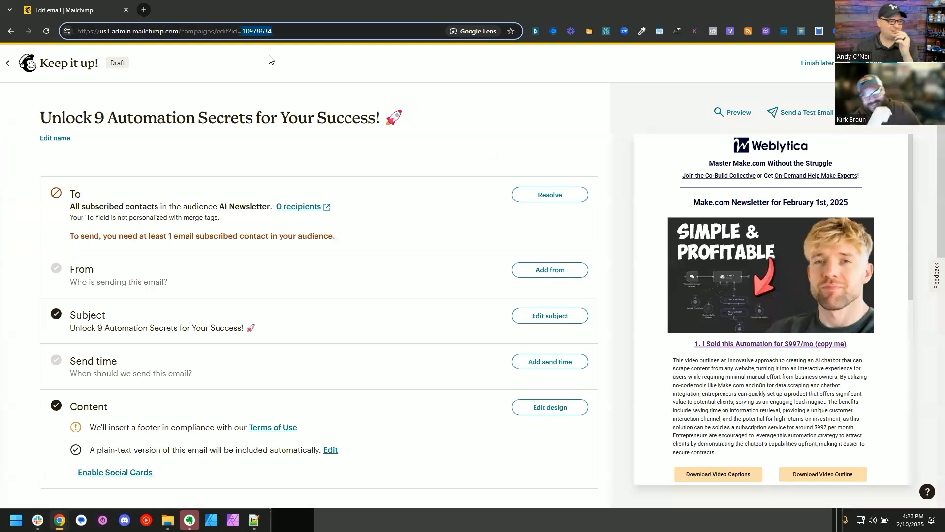
{"action": "left_click", "coordinate": [10, 64]}
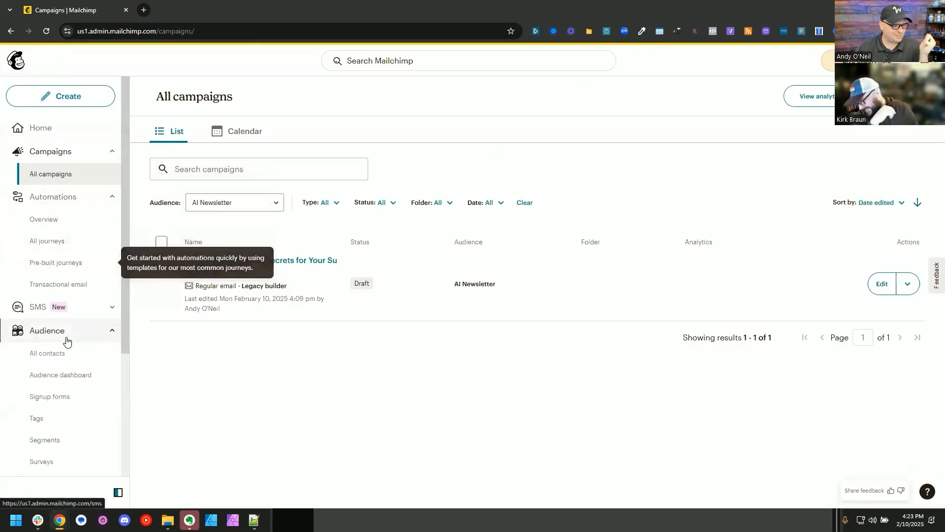
{"action": "left_click", "coordinate": [55, 354]}
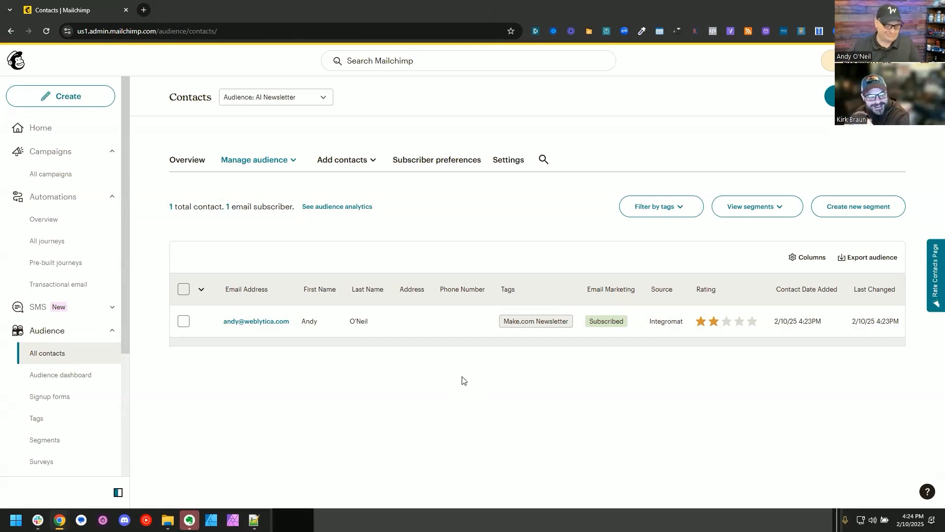
Step: Switch back to Make and review the Automated Newsletter Step 1 scenario
{"action": "key", "text": "alt+Tab"}
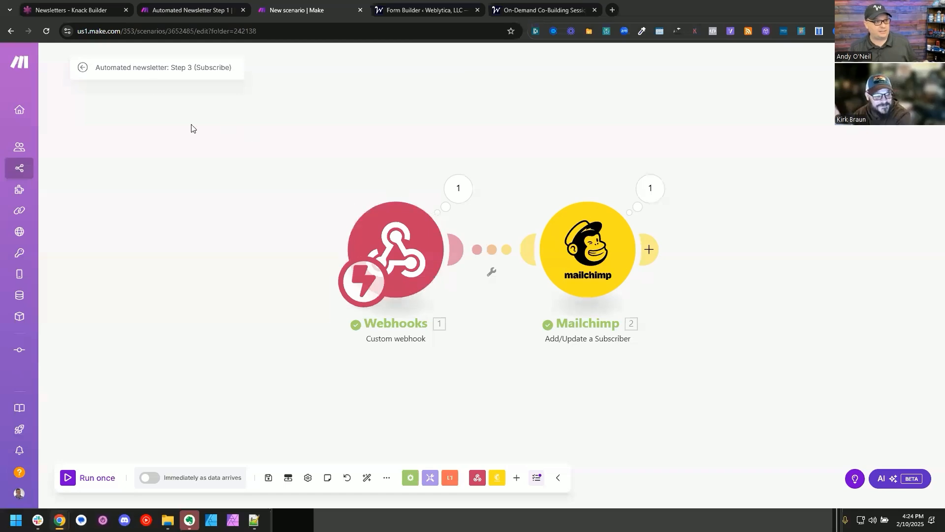
{"action": "left_click", "coordinate": [83, 6]}
{"action": "left_click", "coordinate": [183, 4]}
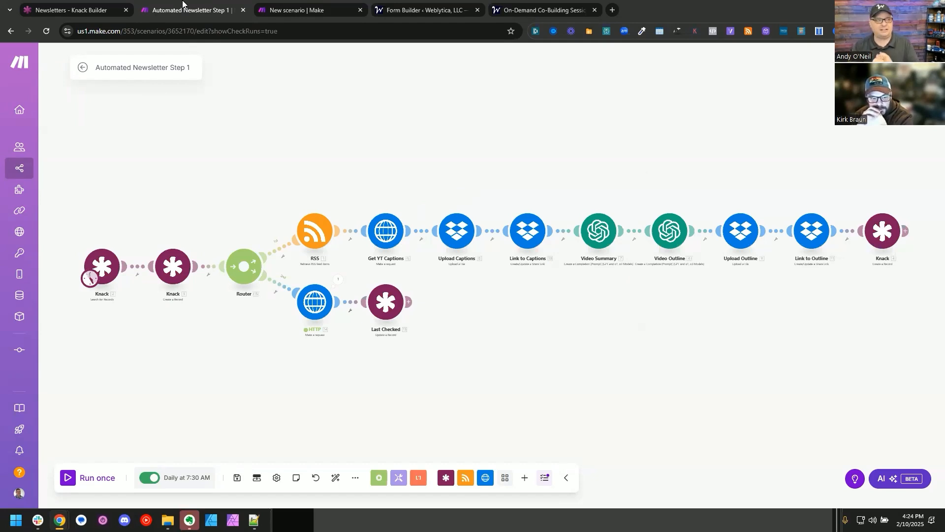
Step: Switch to Mailchimp and open the draft campaign "Unlock 9 Automation Secrets for Your Success!"
{"action": "key", "text": "alt+Tab"}
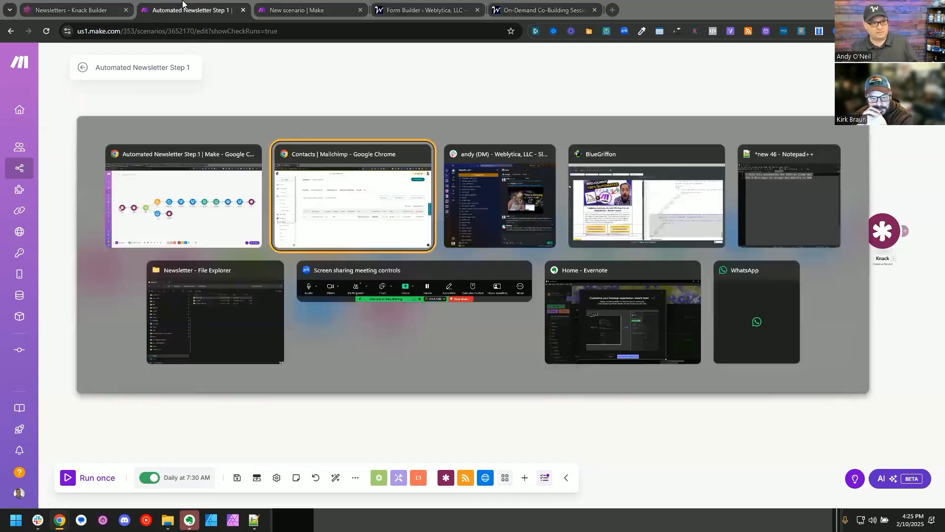
{"action": "left_click", "coordinate": [11, 31]}
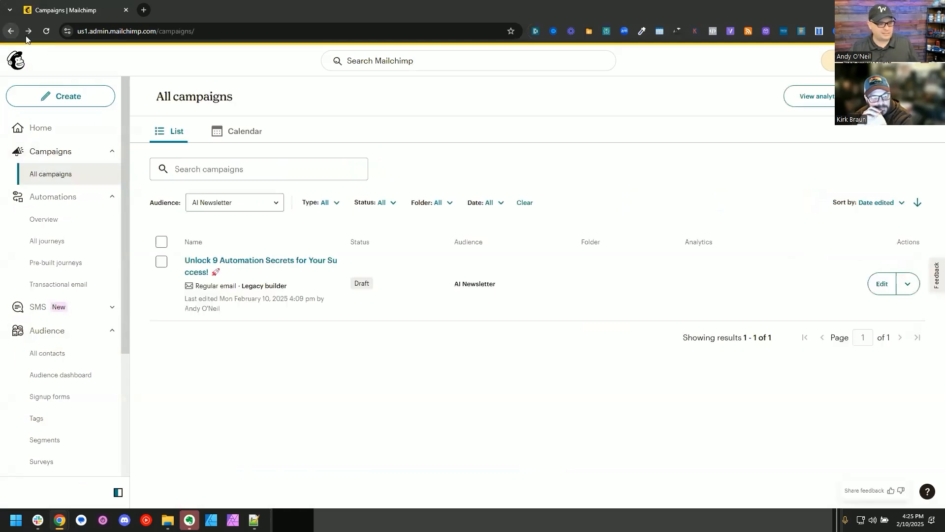
{"action": "left_click", "coordinate": [270, 263]}
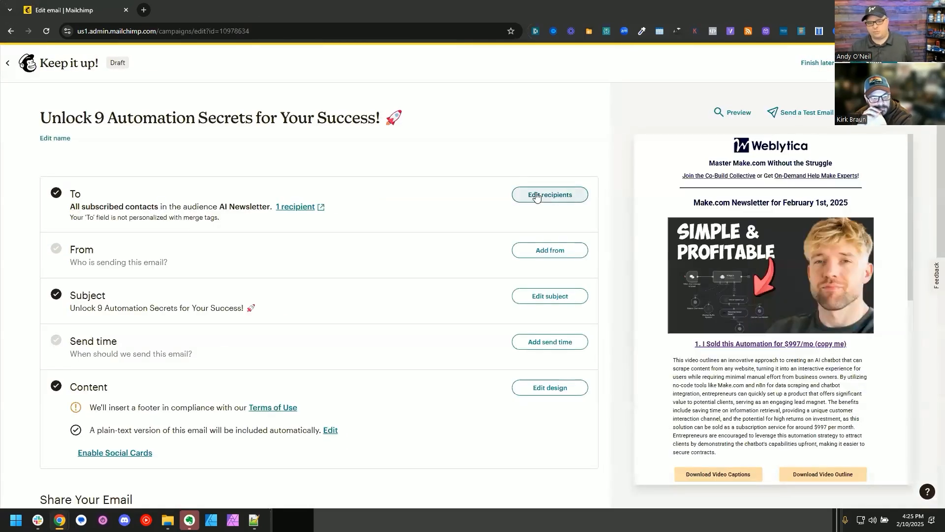
Step: Open the draft campaign's desktop preview and examine the February 1st, 2025 newsletter's header, video summaries and download links
{"action": "scroll", "coordinate": [778, 300], "scroll_direction": "down", "scroll_amount": 2}
{"action": "left_click", "coordinate": [780, 305]}
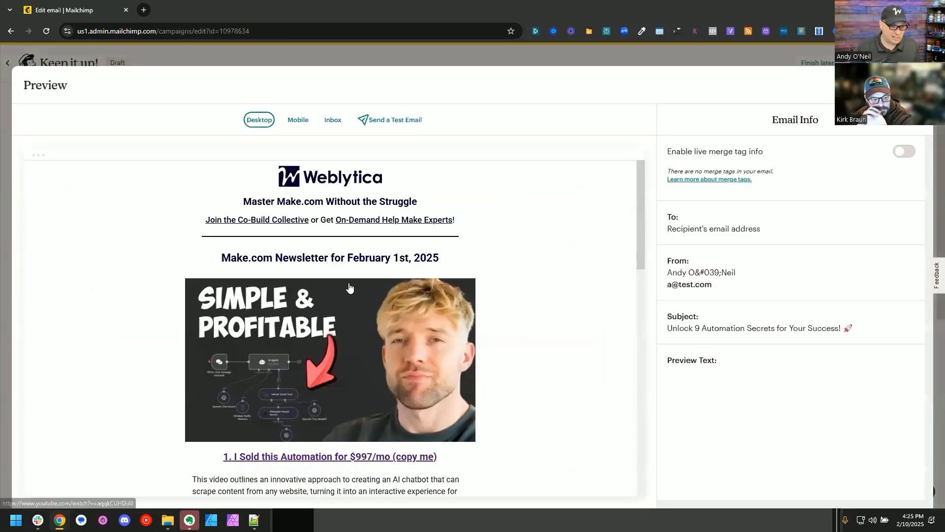
{"action": "scroll", "coordinate": [352, 288], "scroll_direction": "down", "scroll_amount": 5}
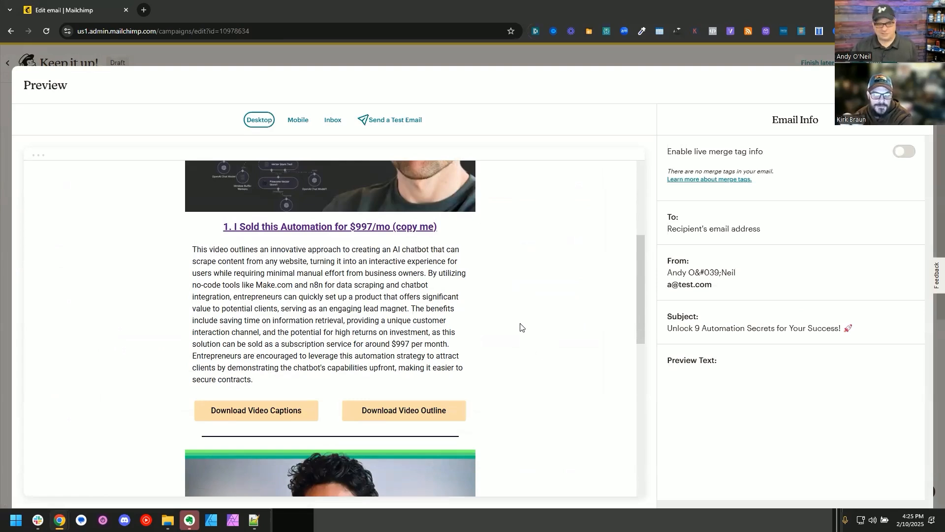
{"action": "scroll", "coordinate": [520, 317], "scroll_direction": "up", "scroll_amount": 2}
{"action": "scroll", "coordinate": [521, 316], "scroll_direction": "down", "scroll_amount": 3}
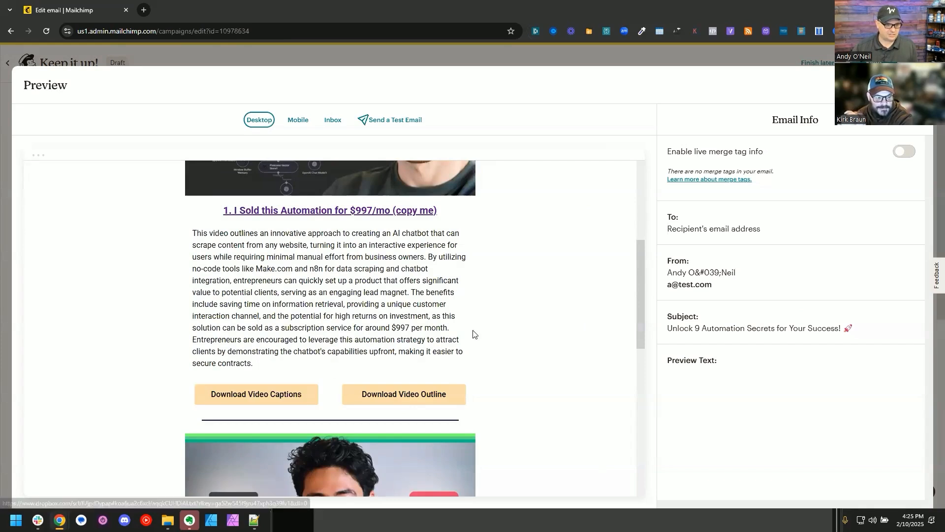
{"action": "scroll", "coordinate": [487, 317], "scroll_direction": "up", "scroll_amount": 1}
{"action": "scroll", "coordinate": [500, 300], "scroll_direction": "up", "scroll_amount": 2}
{"action": "right_click", "coordinate": [497, 296]}
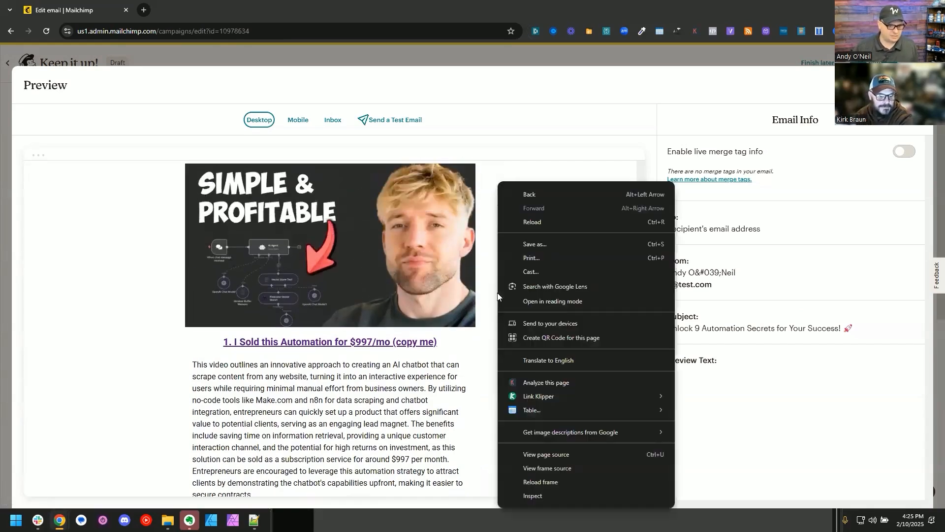
{"action": "left_click", "coordinate": [137, 359]}
{"action": "scroll", "coordinate": [135, 347], "scroll_direction": "down", "scroll_amount": 5}
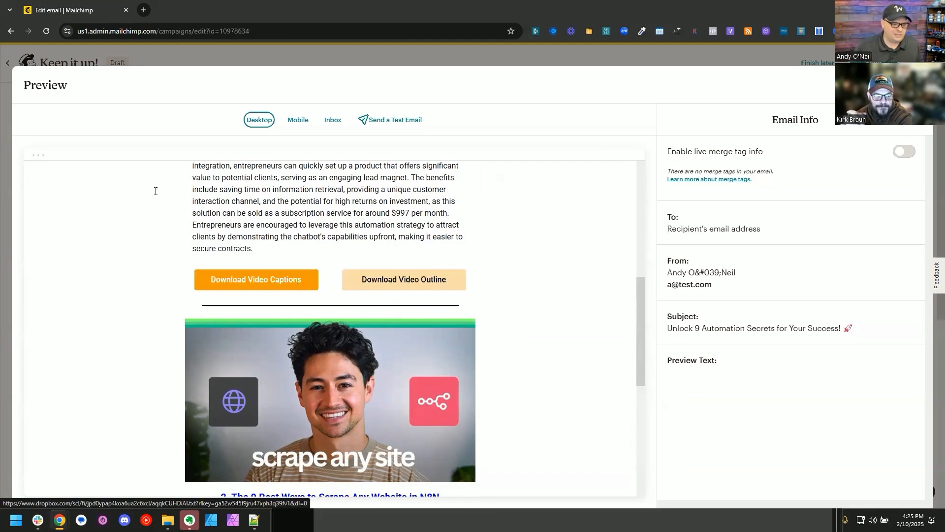
{"action": "scroll", "coordinate": [103, 294], "scroll_direction": "down", "scroll_amount": 4}
{"action": "scroll", "coordinate": [101, 299], "scroll_direction": "up", "scroll_amount": 10}
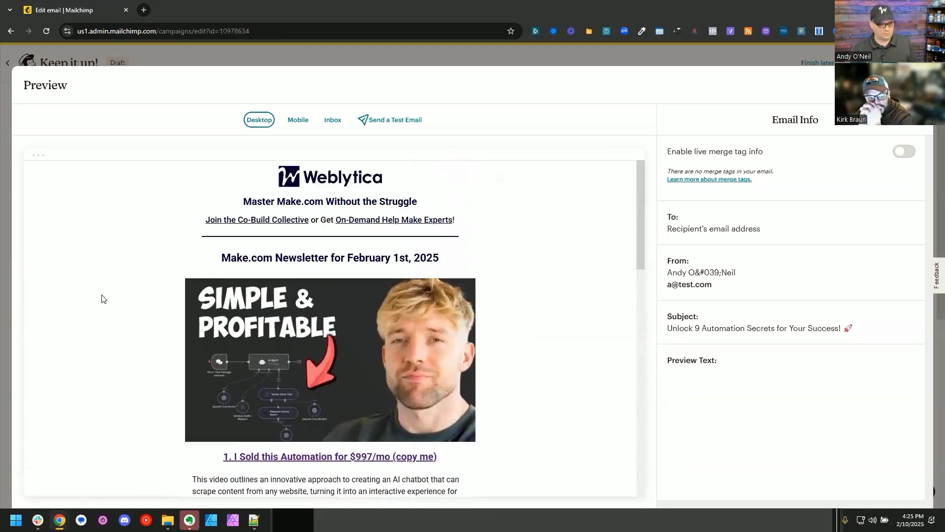
Step: Switch back to Make and view the "Automated newsletter: Step 3 (Subscribe)" scenario
{"action": "key", "text": "alt+Tab"}
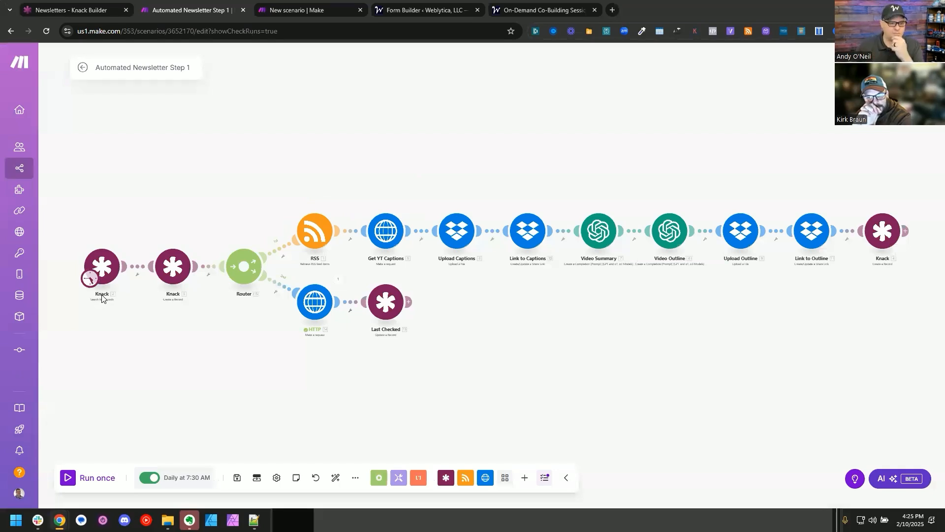
{"action": "left_click", "coordinate": [301, 5]}
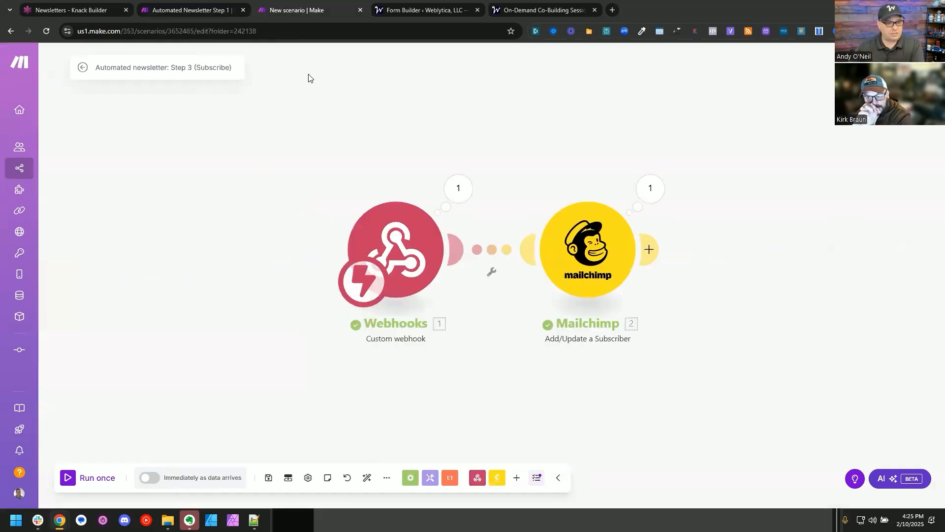